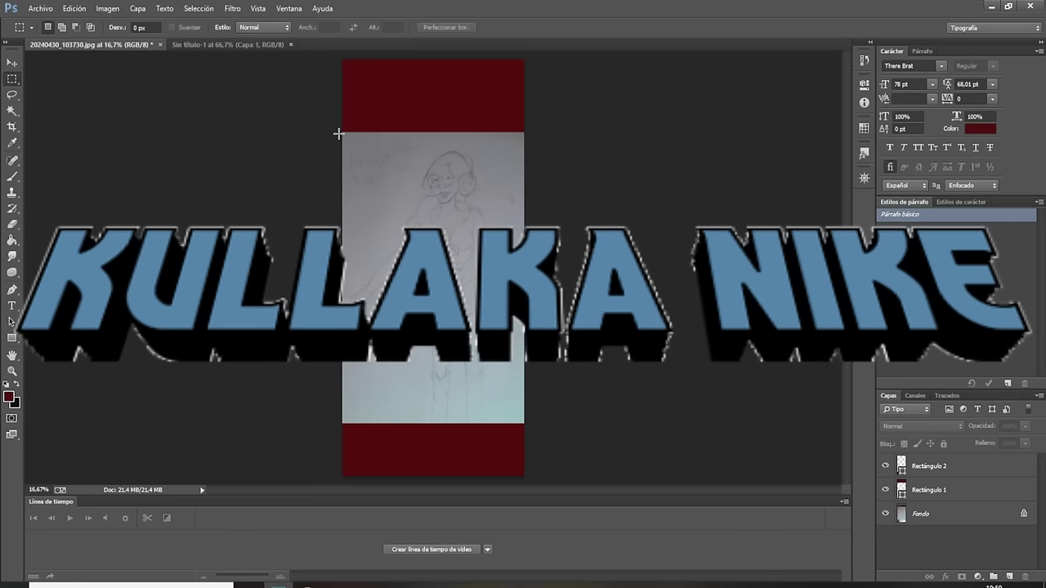
# Draw a rectangular marquee around the pencil sketch photo, leaving out the dark red bands.
pyautogui.moveTo(338, 133); pyautogui.dragTo(545, 423)
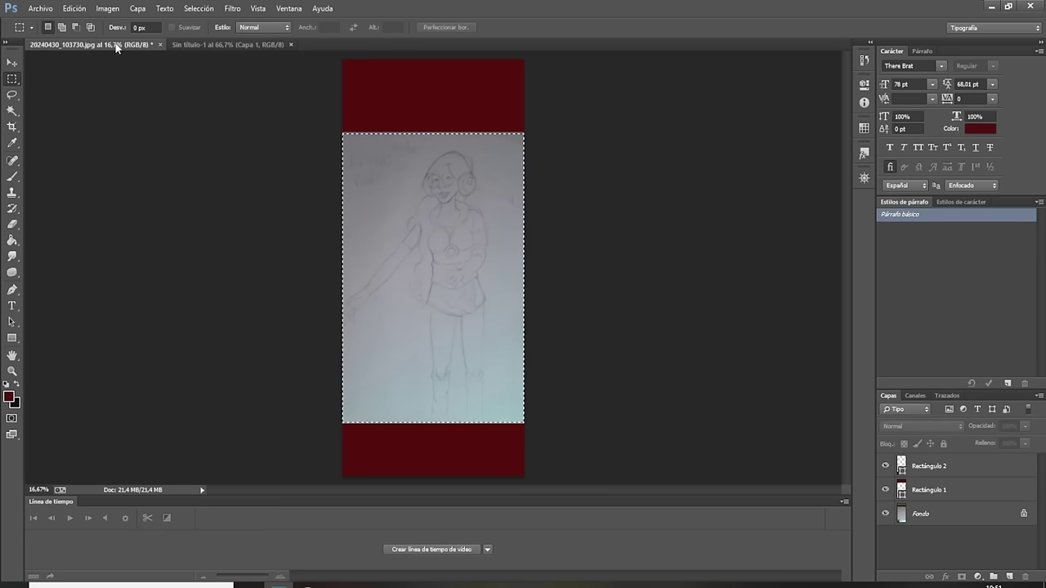
# Flatten the sketch image into a single Fondo background layer.
pyautogui.click(78, 9)
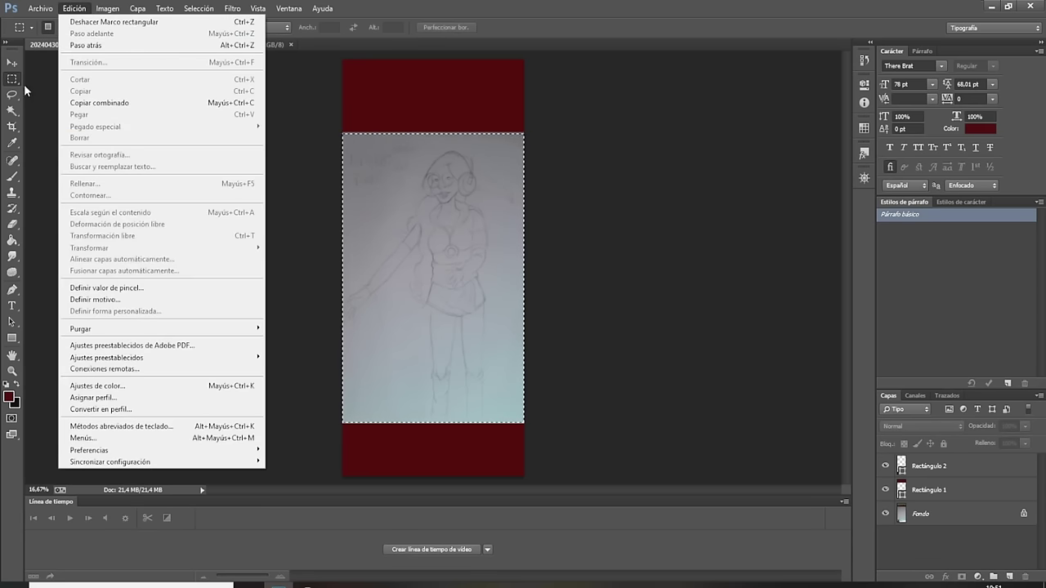
pyautogui.click(11, 64)
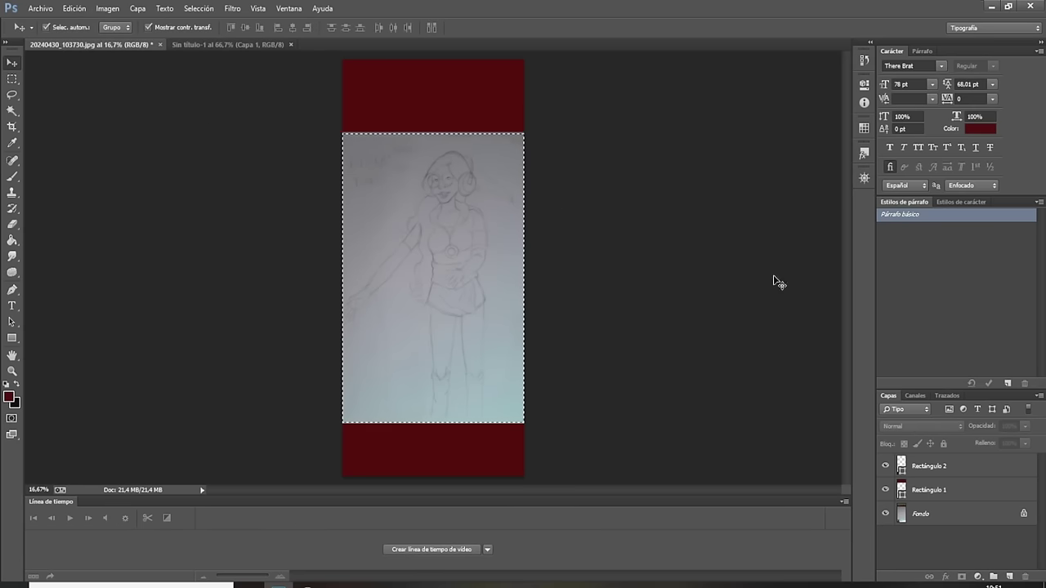
pyautogui.click(138, 9)
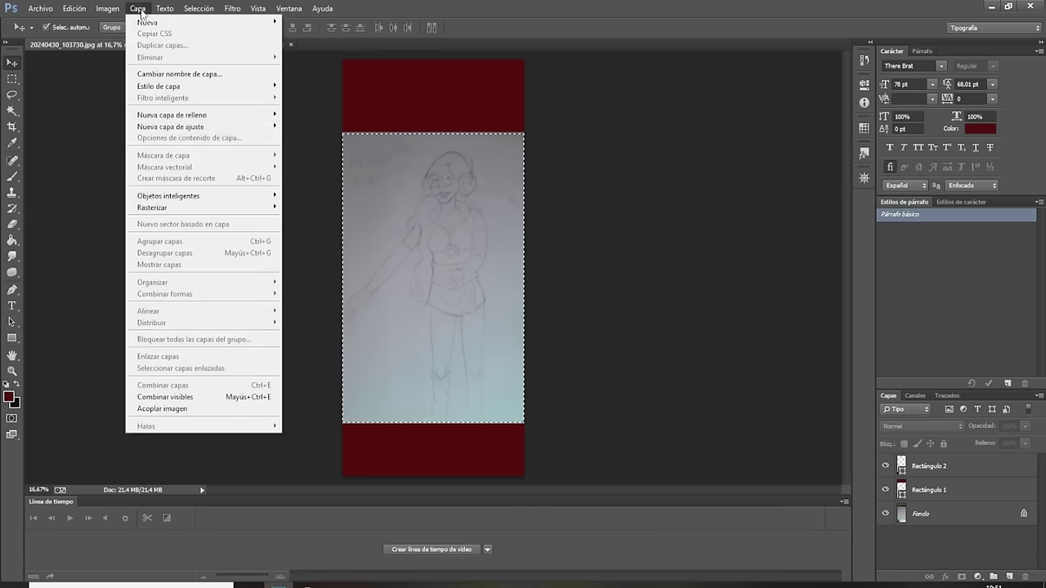
pyautogui.click(205, 408)
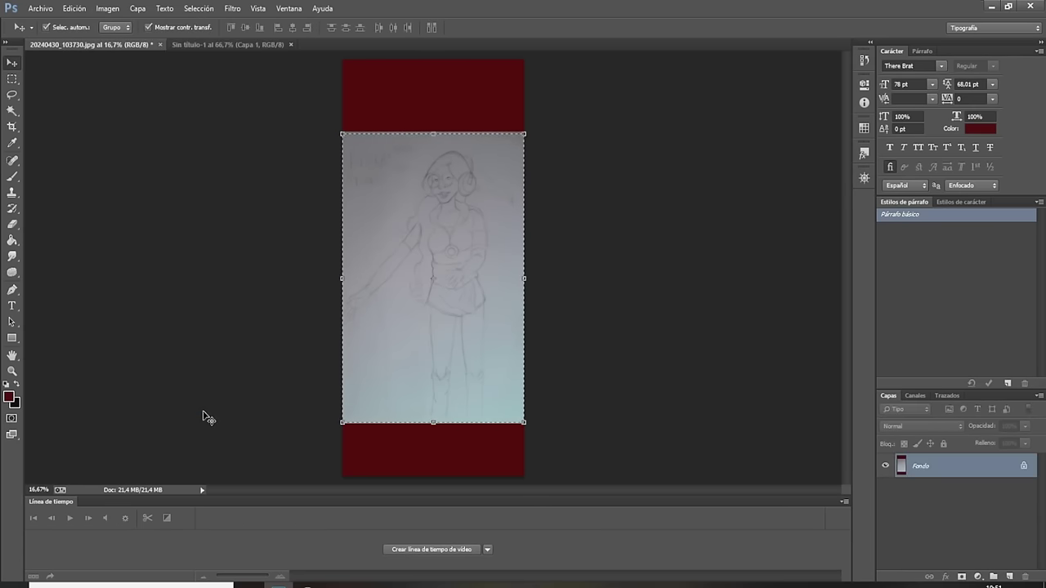
# Copy the selected sketch and switch to the blank Sin título-1 document.
pyautogui.click(74, 8)
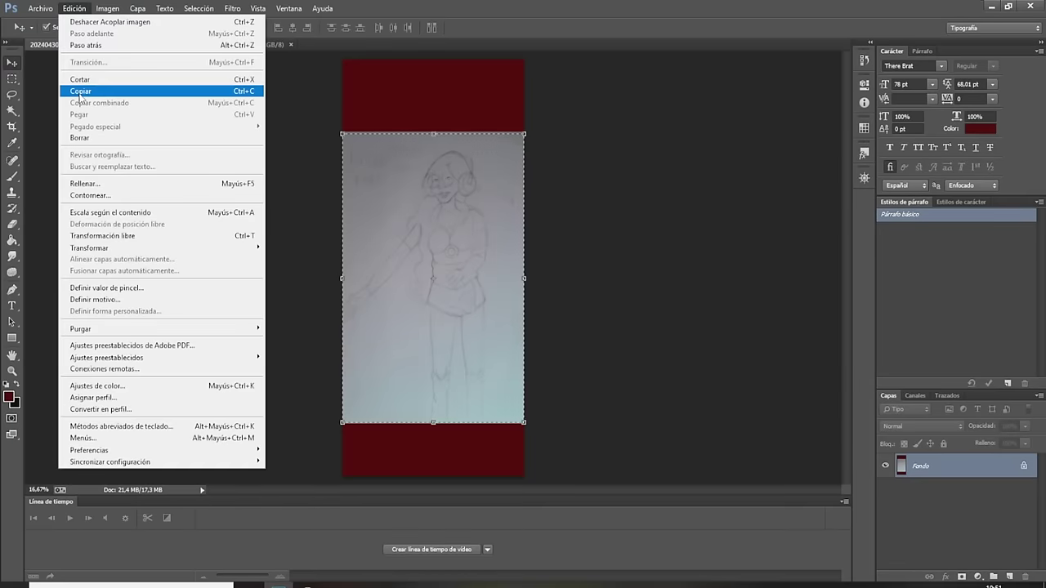
pyautogui.click(82, 91)
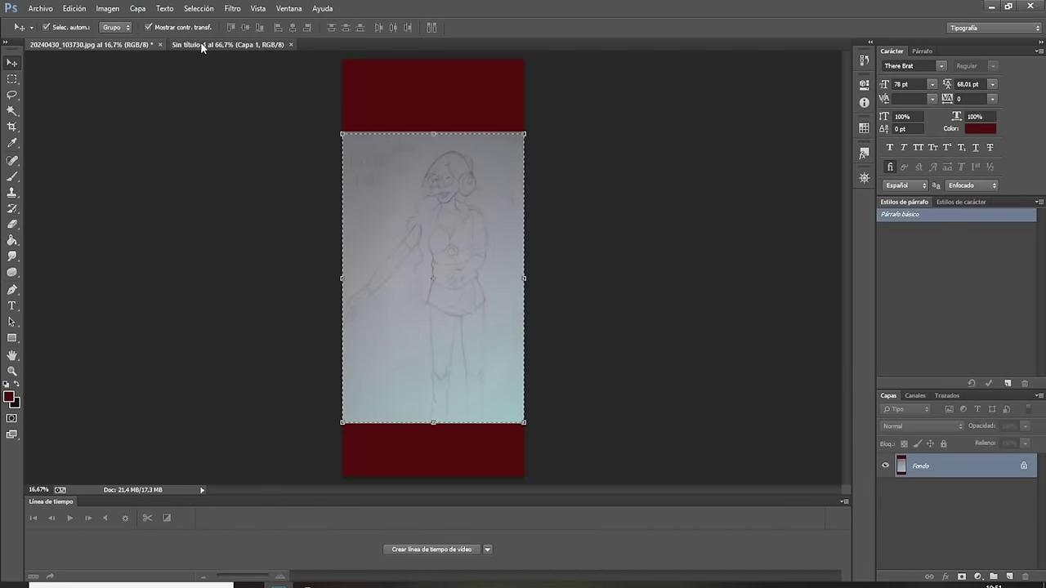
pyautogui.click(202, 43)
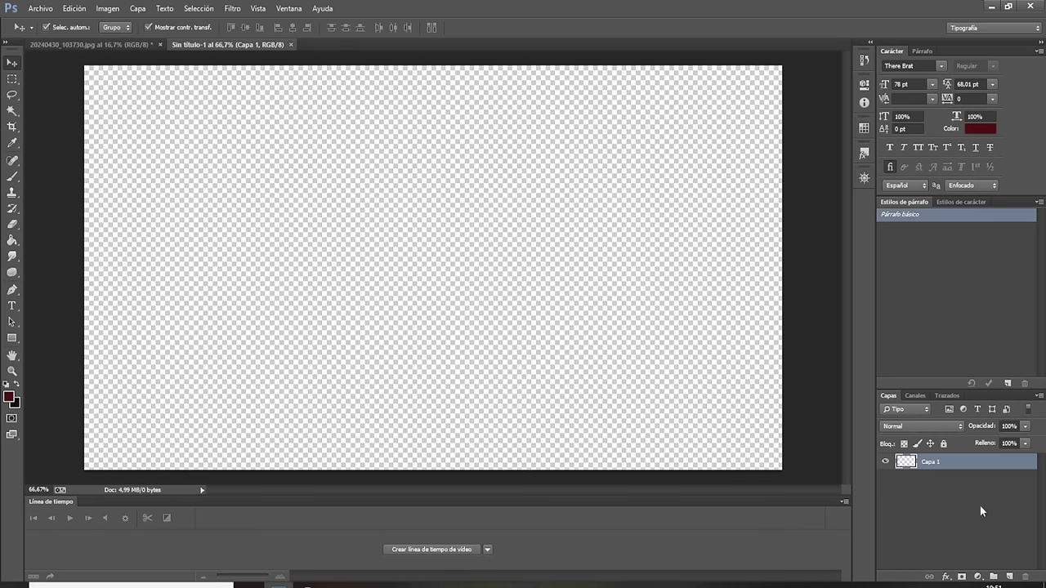
# Paste the sketch onto new layer Capa 2 and start a Scale transform on it.
pyautogui.click(1010, 577)
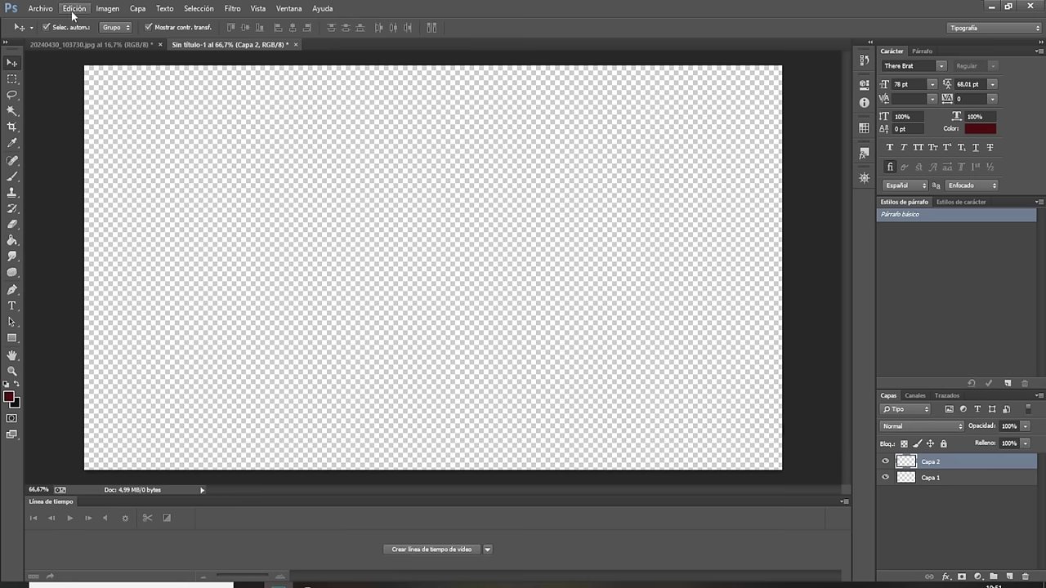
pyautogui.click(75, 12)
pyautogui.click(106, 113)
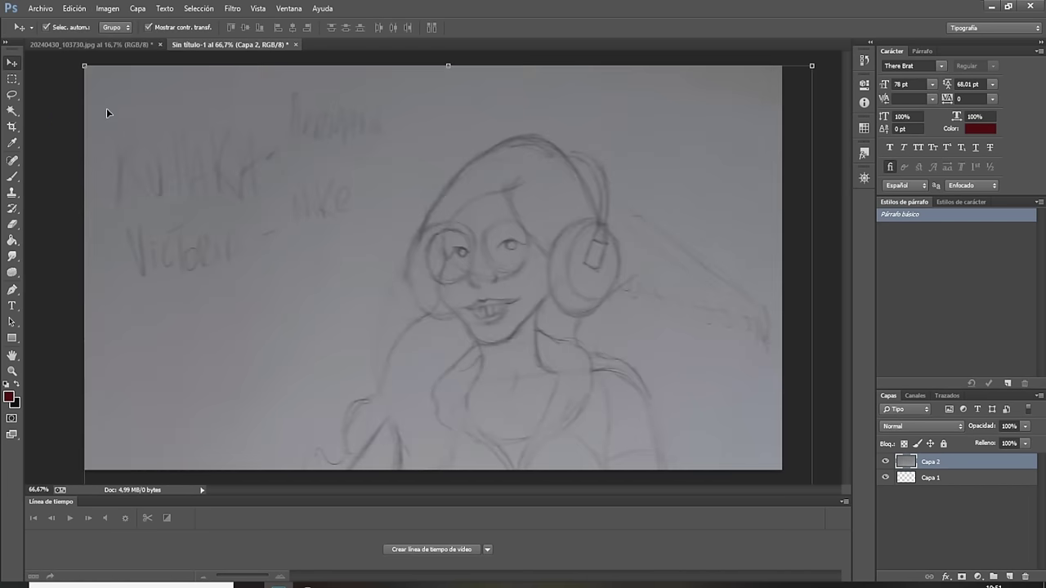
pyautogui.click(74, 11)
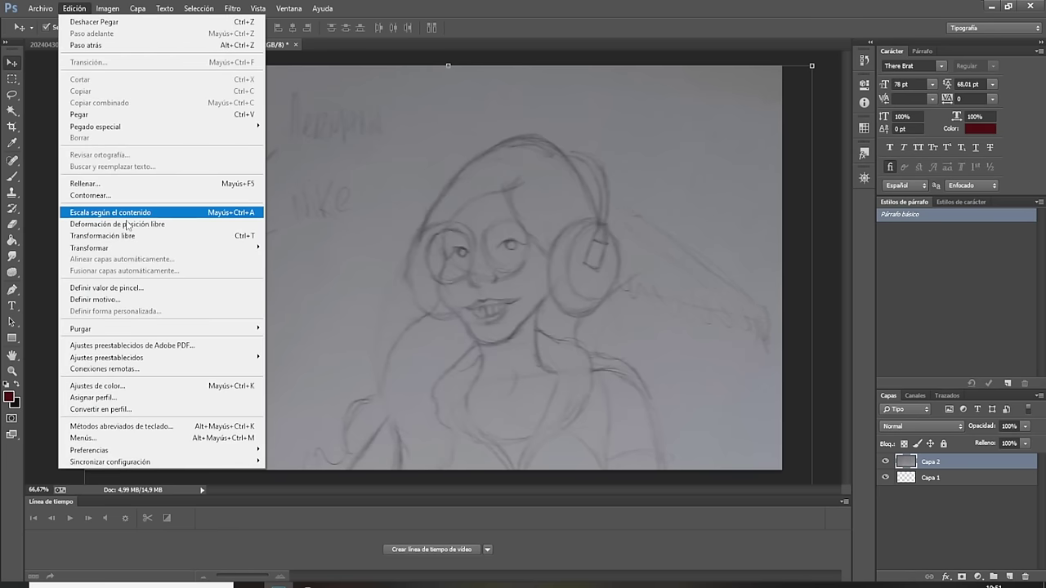
pyautogui.moveTo(89, 248)
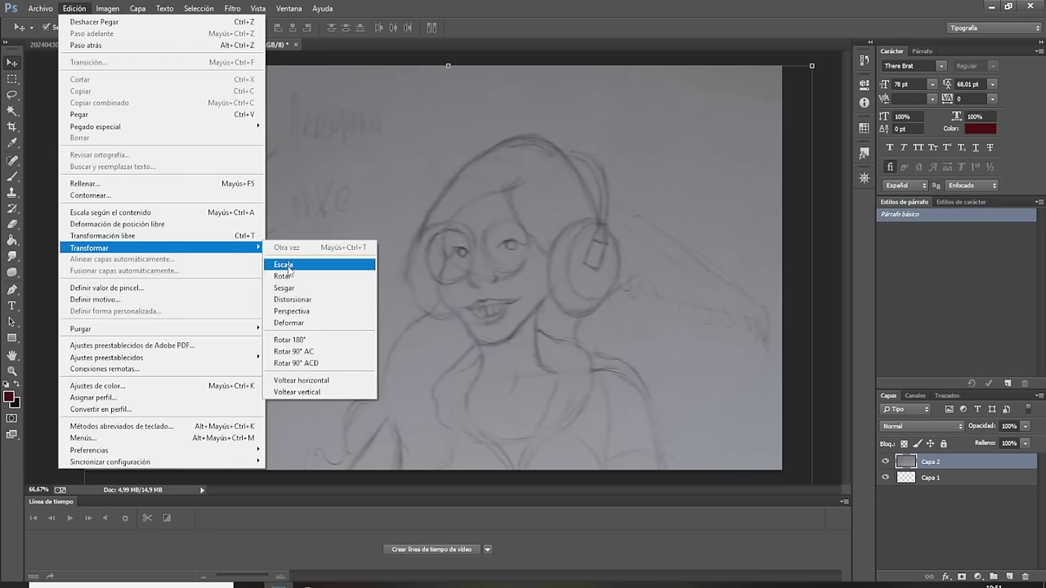
pyautogui.click(292, 264)
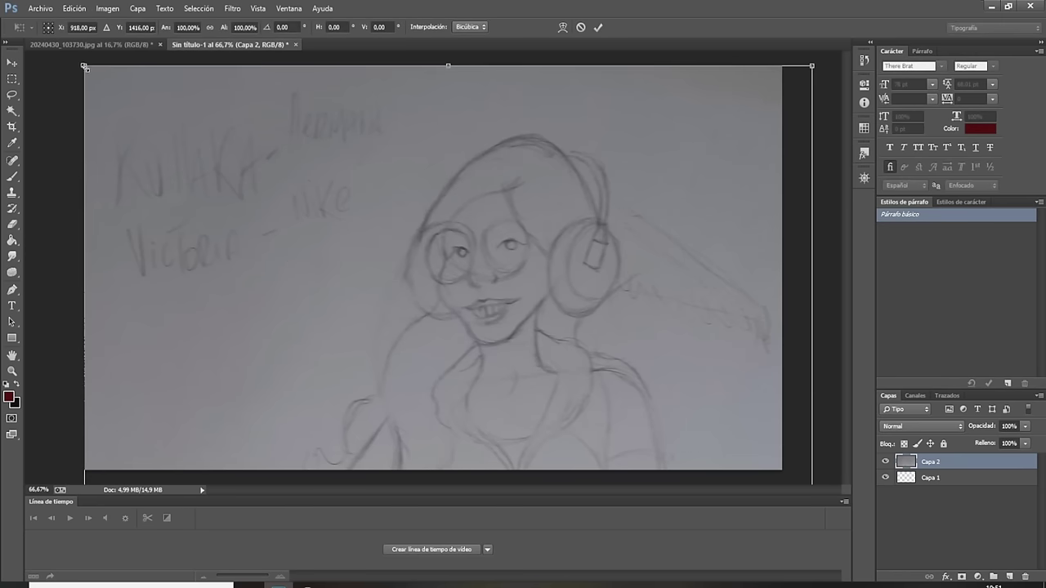
# Shrink the pasted sketch to about 40% while moving it toward the canvas top.
pyautogui.moveTo(85, 68); pyautogui.dragTo(466, 402)
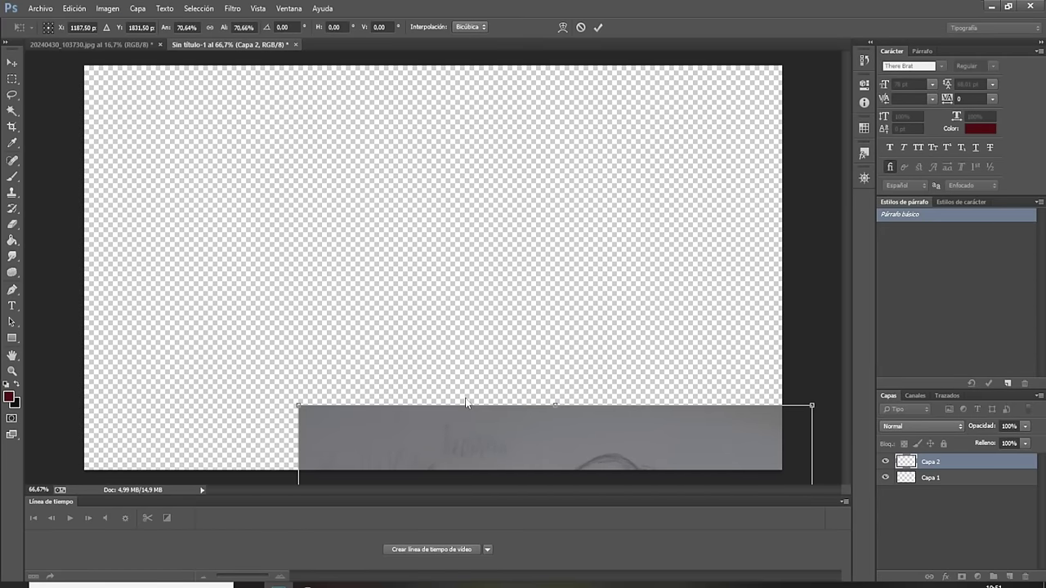
pyautogui.moveTo(486, 444); pyautogui.dragTo(402, 173)
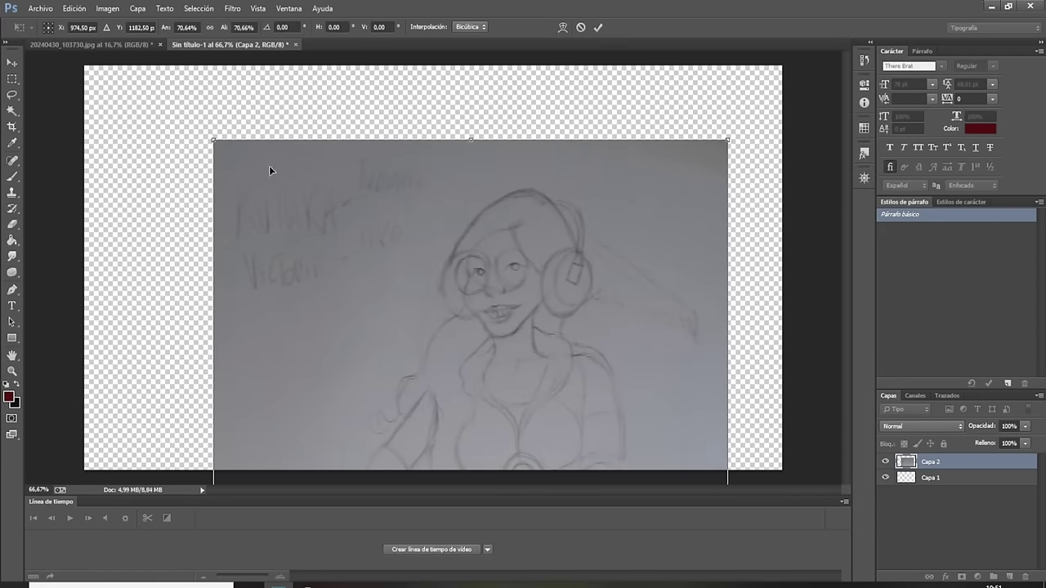
pyautogui.moveTo(215, 141); pyautogui.dragTo(406, 323)
pyautogui.moveTo(474, 420)
pyautogui.mouseDown()
pyautogui.moveTo(393, 202)
pyautogui.moveTo(391, 106)
pyautogui.mouseUp()
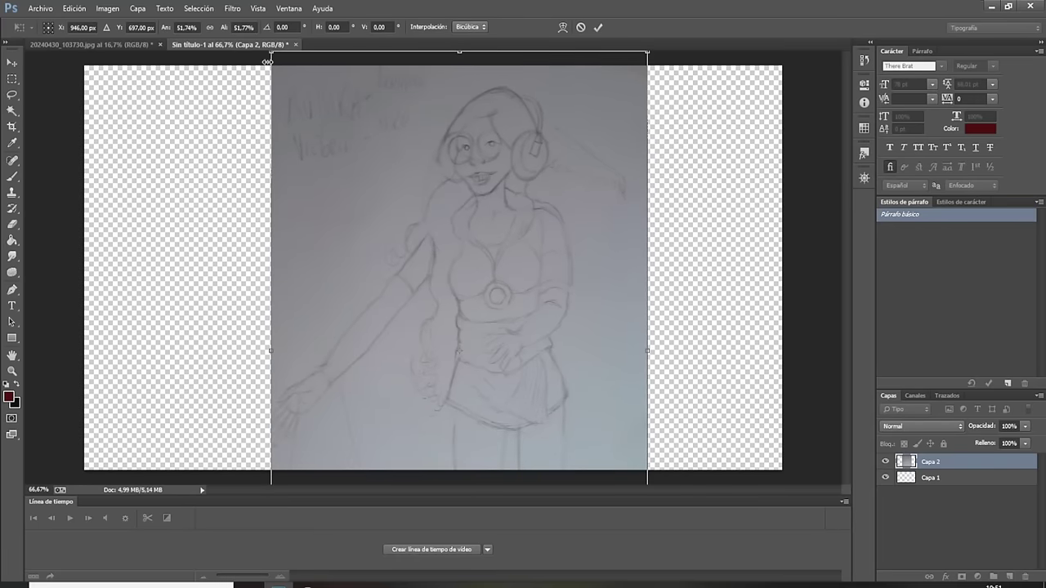
pyautogui.moveTo(272, 54); pyautogui.dragTo(351, 179)
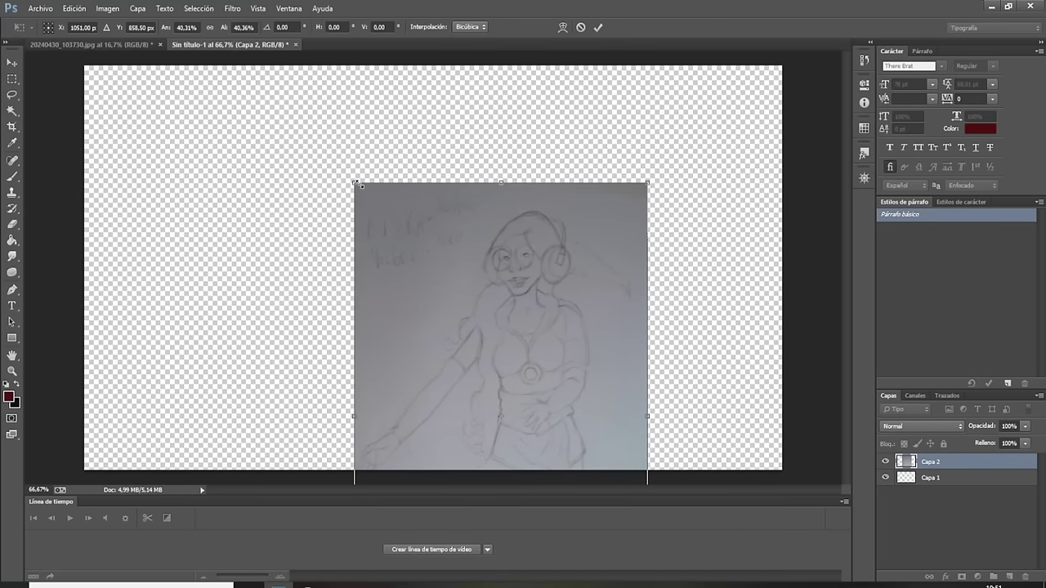
pyautogui.moveTo(441, 303)
pyautogui.mouseDown()
pyautogui.moveTo(378, 167)
pyautogui.moveTo(366, 241)
pyautogui.mouseUp()
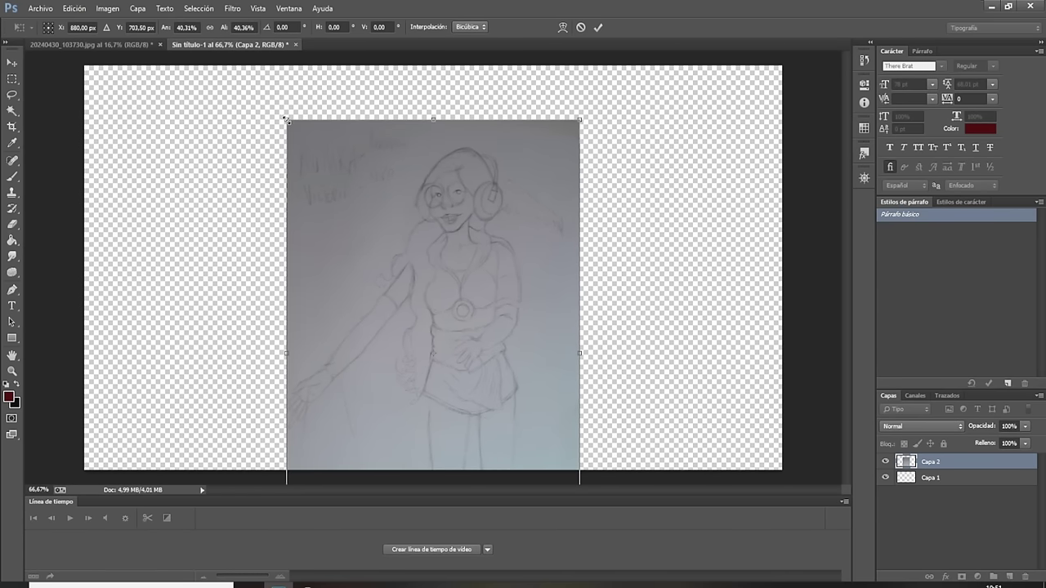
# Finish scaling the sketch to about 28%, commit it, and nudge it into place.
pyautogui.moveTo(286, 120); pyautogui.dragTo(350, 219)
pyautogui.moveTo(410, 286)
pyautogui.mouseDown()
pyautogui.moveTo(428, 261)
pyautogui.moveTo(435, 187)
pyautogui.moveTo(425, 135)
pyautogui.mouseUp()
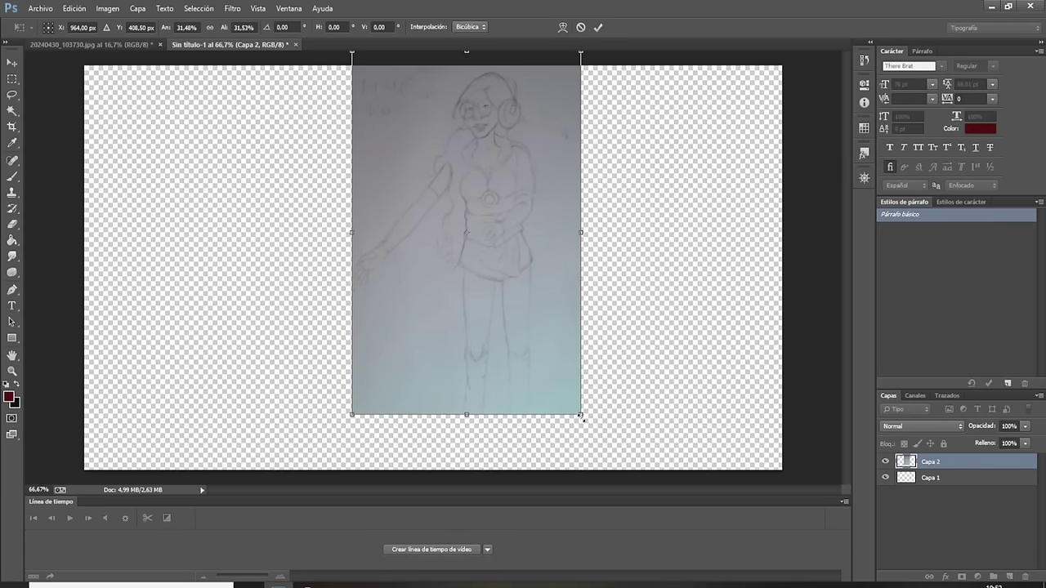
pyautogui.moveTo(580, 414); pyautogui.dragTo(553, 370)
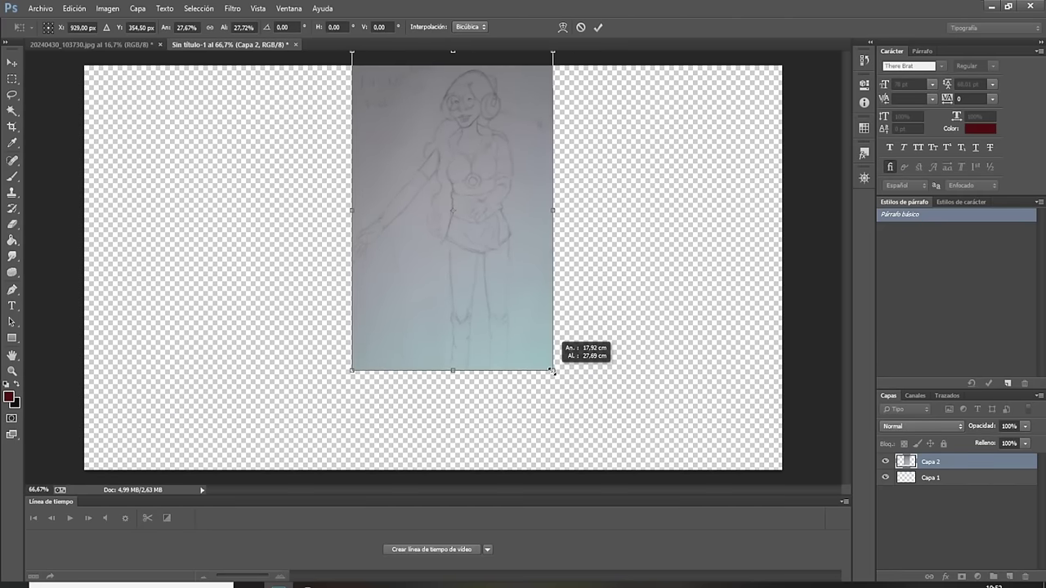
pyautogui.moveTo(470, 232); pyautogui.dragTo(470, 252)
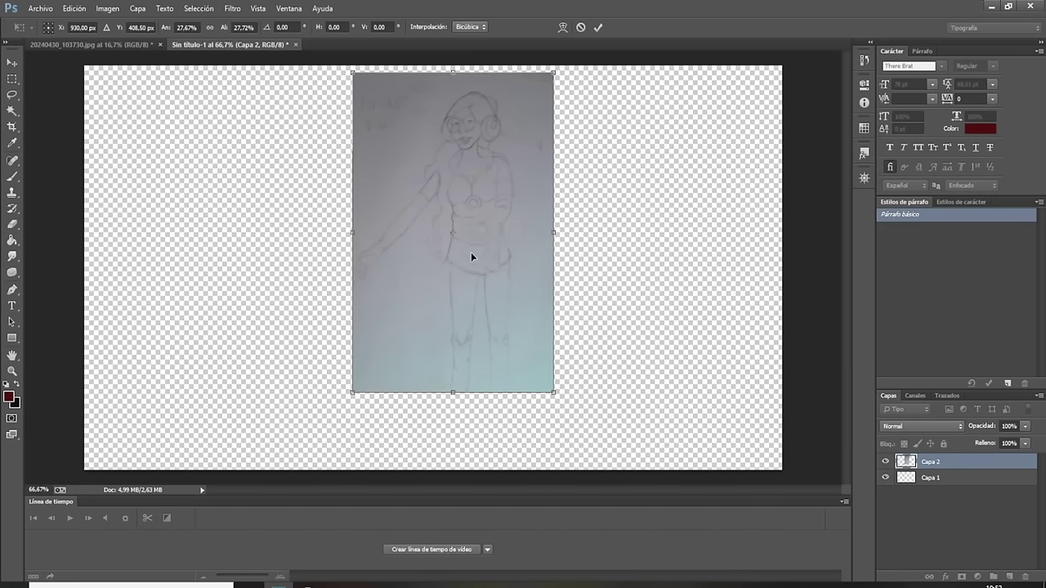
pyautogui.press('Return')
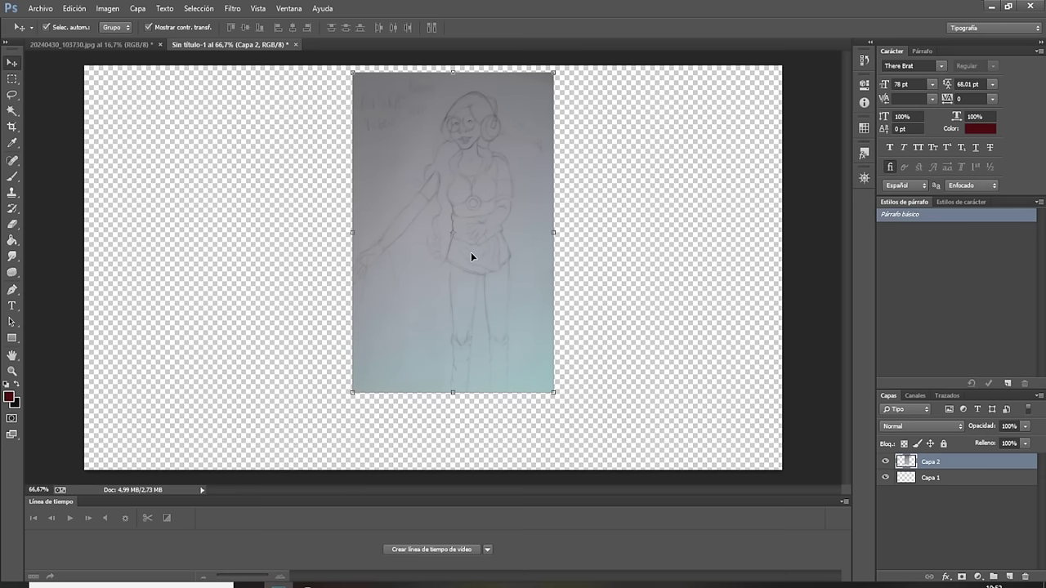
pyautogui.moveTo(473, 248); pyautogui.dragTo(430, 279)
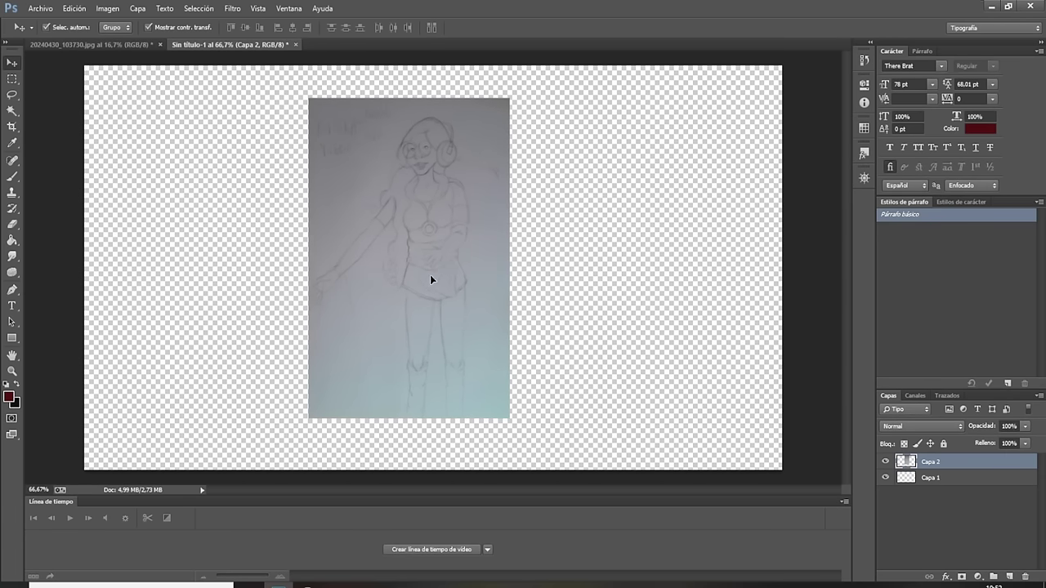
# Rename the sketch layer kallaka and the bottom layer fondo.
pyautogui.doubleClick(930, 463)
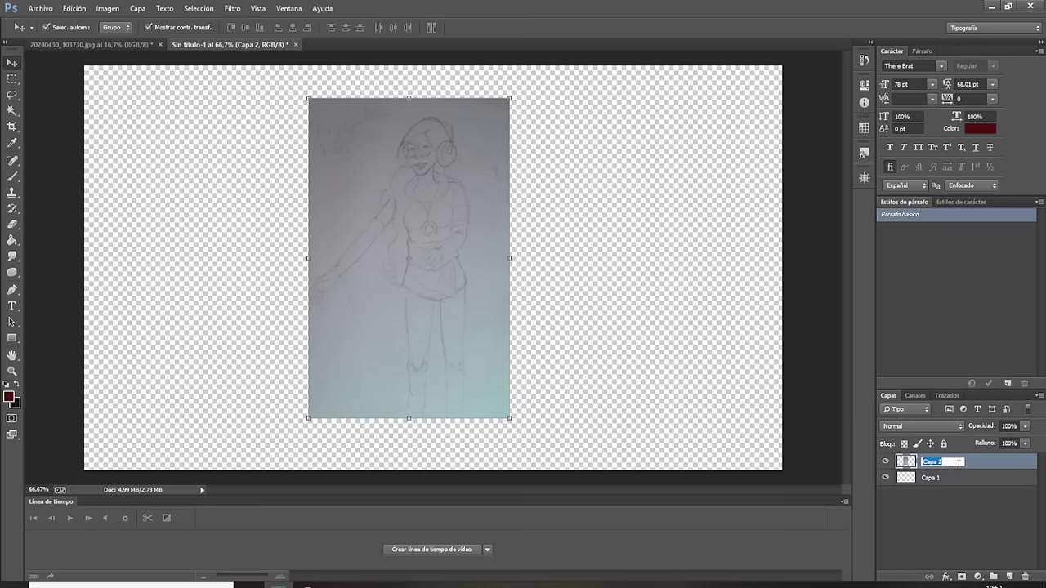
pyautogui.write('kallaka')
pyautogui.click(934, 481)
pyautogui.doubleClick(930, 480)
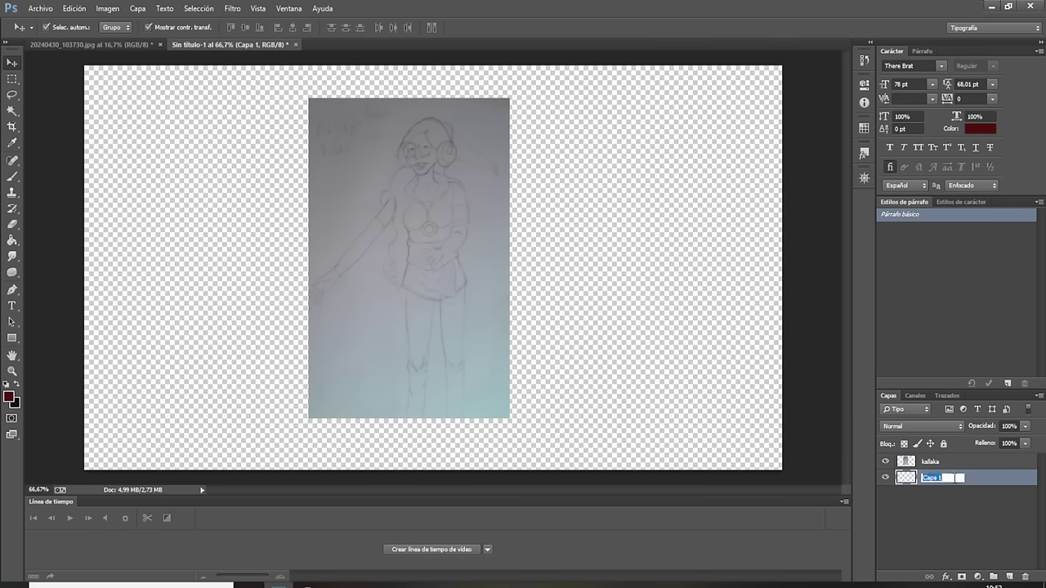
pyautogui.write('fondo')
pyautogui.click(927, 513)
# Add a new empty top layer named dibujo-1.
pyautogui.click(1009, 577)
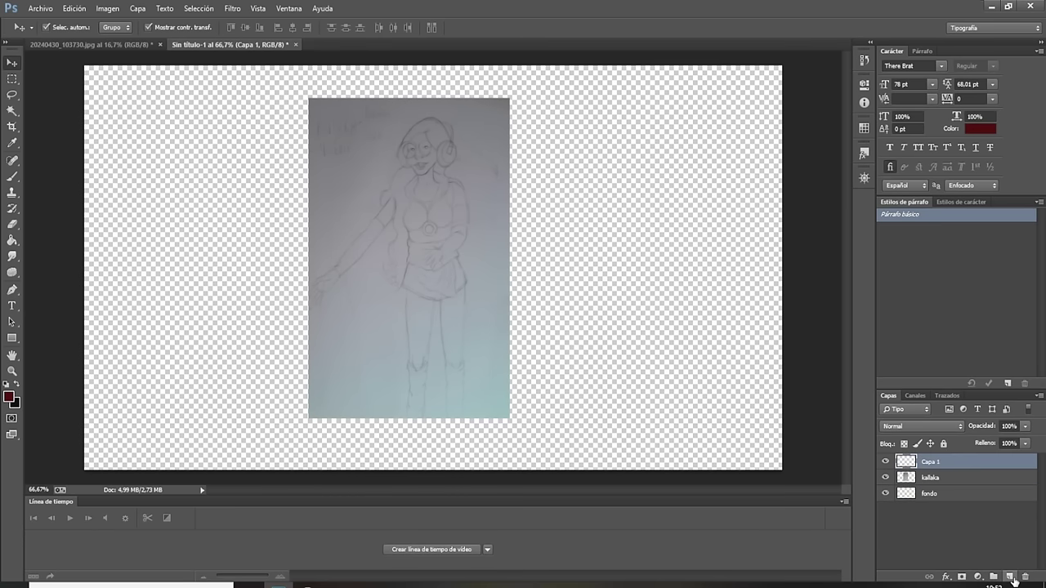
pyautogui.doubleClick(929, 464)
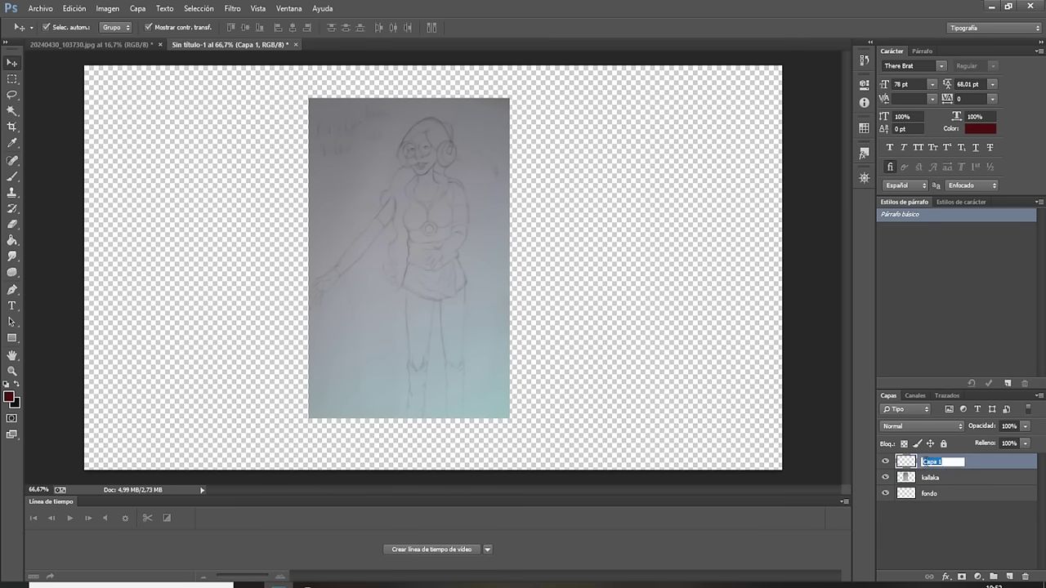
pyautogui.write('d')
pyautogui.write('ibujo-1')
pyautogui.press('Return')
pyautogui.click(958, 530)
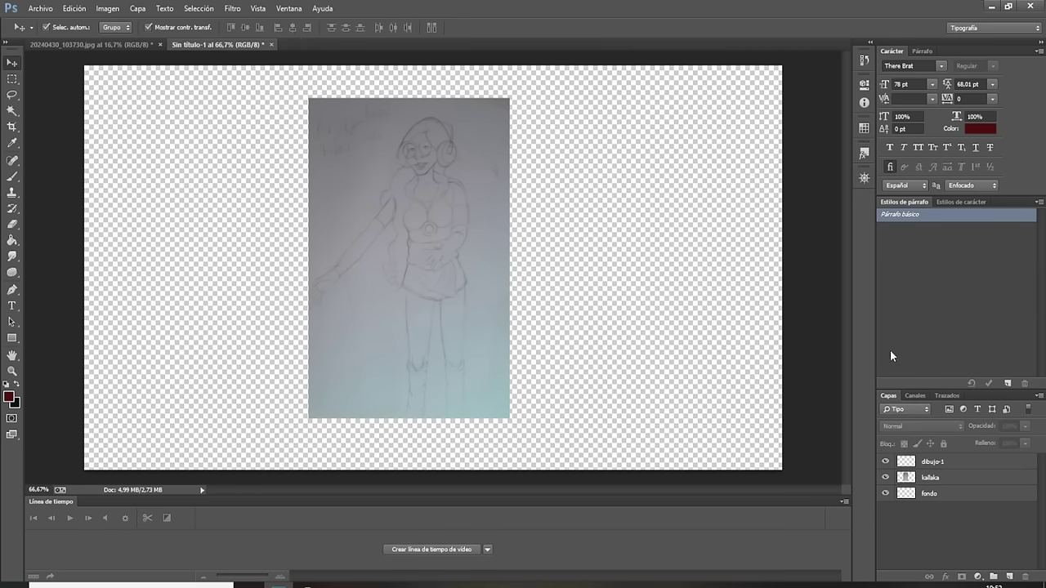
# Zoom to 300% via the Navigator and centre the view on the girl's head.
pyautogui.click(864, 178)
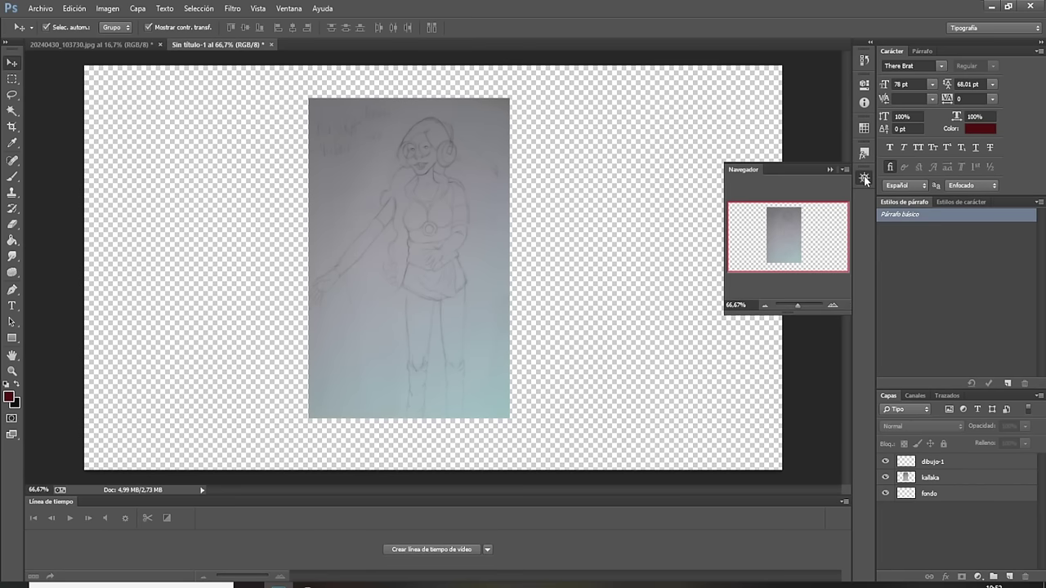
pyautogui.click(833, 305)
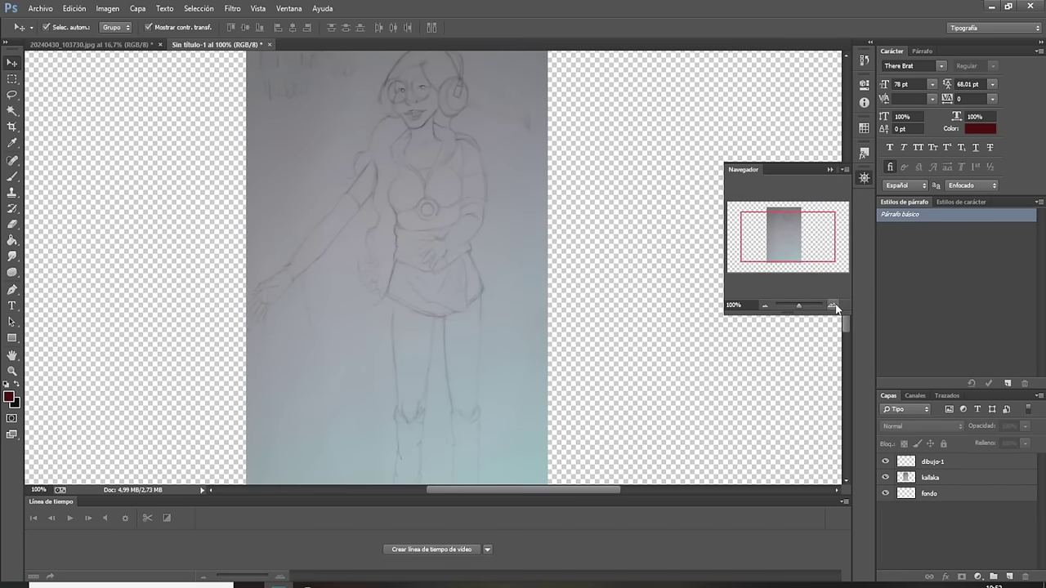
pyautogui.click(832, 305)
pyautogui.moveTo(792, 239); pyautogui.dragTo(791, 221)
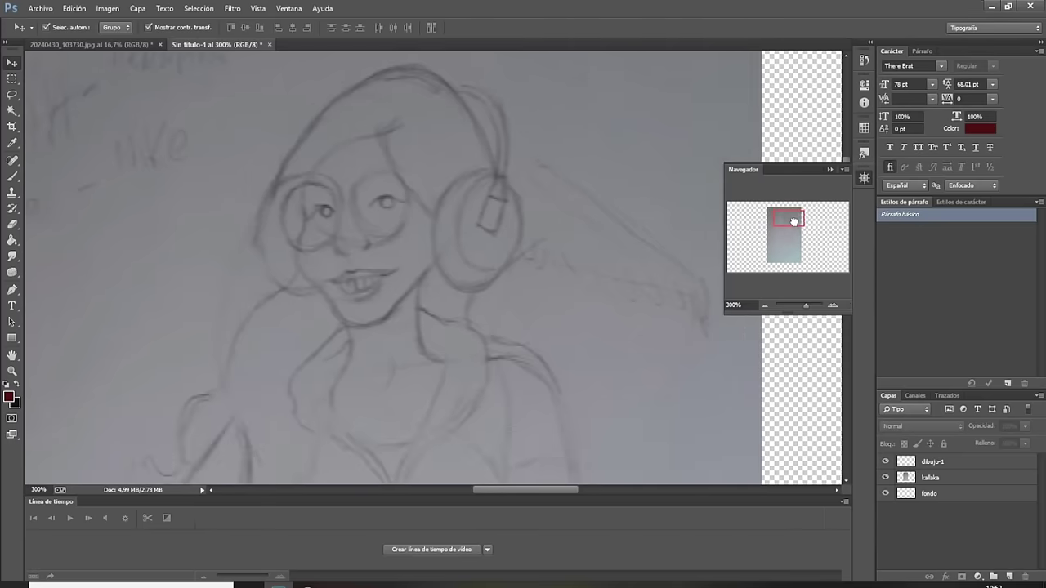
pyautogui.click(830, 170)
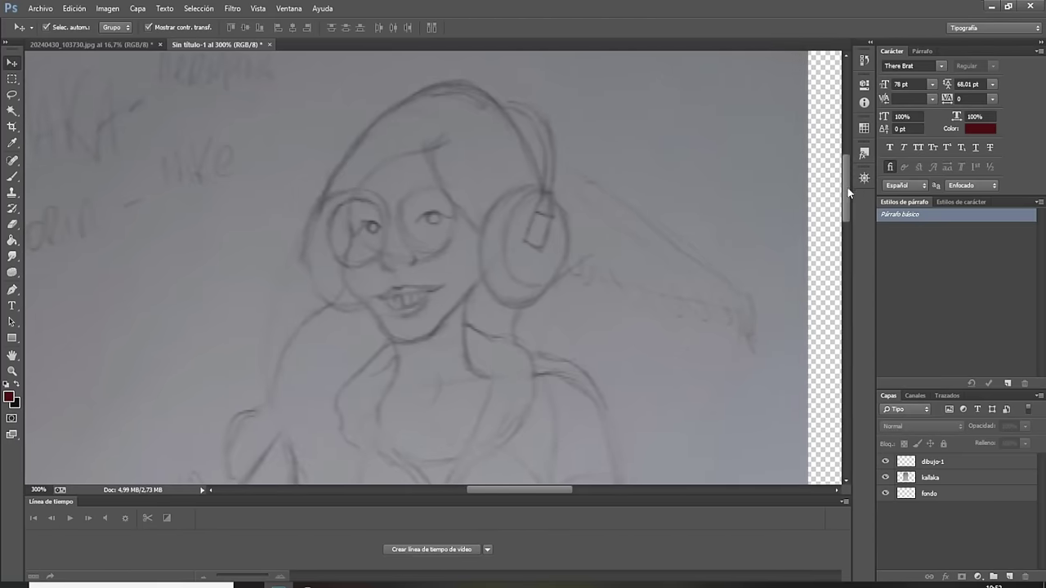
# Set the foreground colour to #565555 and ready the Brush on layer dibujo-1.
pyautogui.click(10, 398)
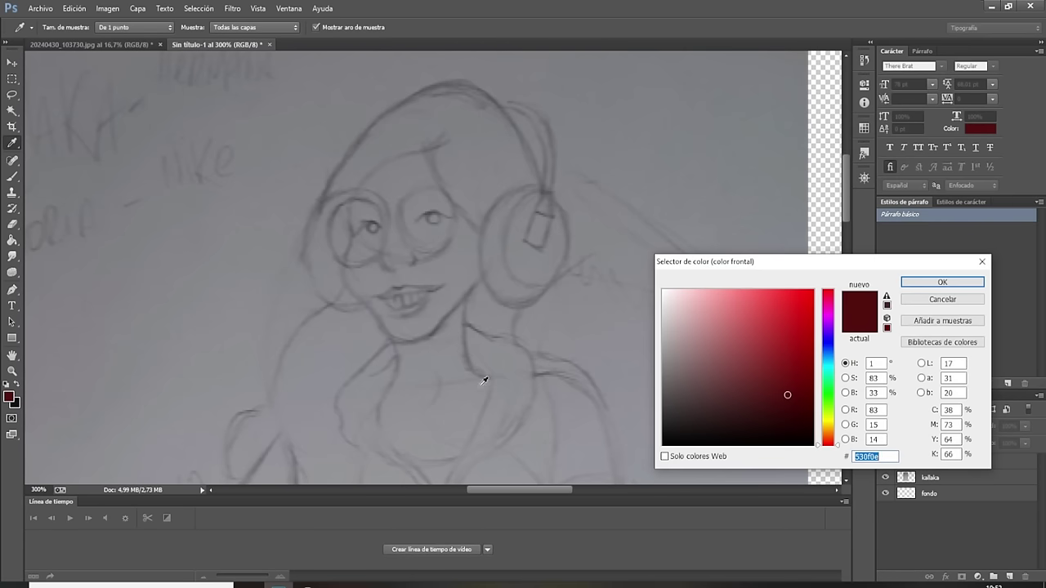
pyautogui.click(664, 391)
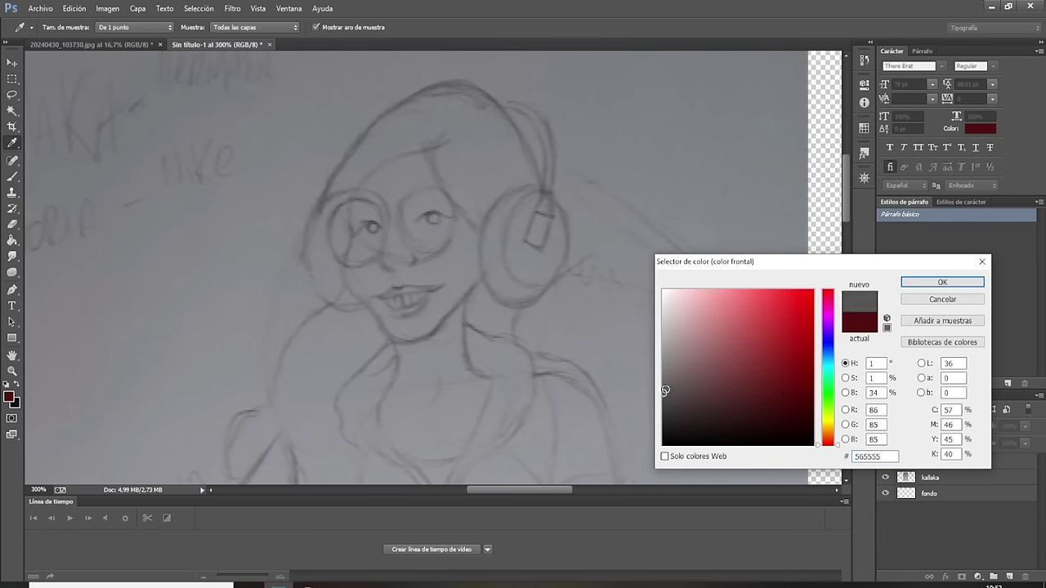
pyautogui.click(942, 281)
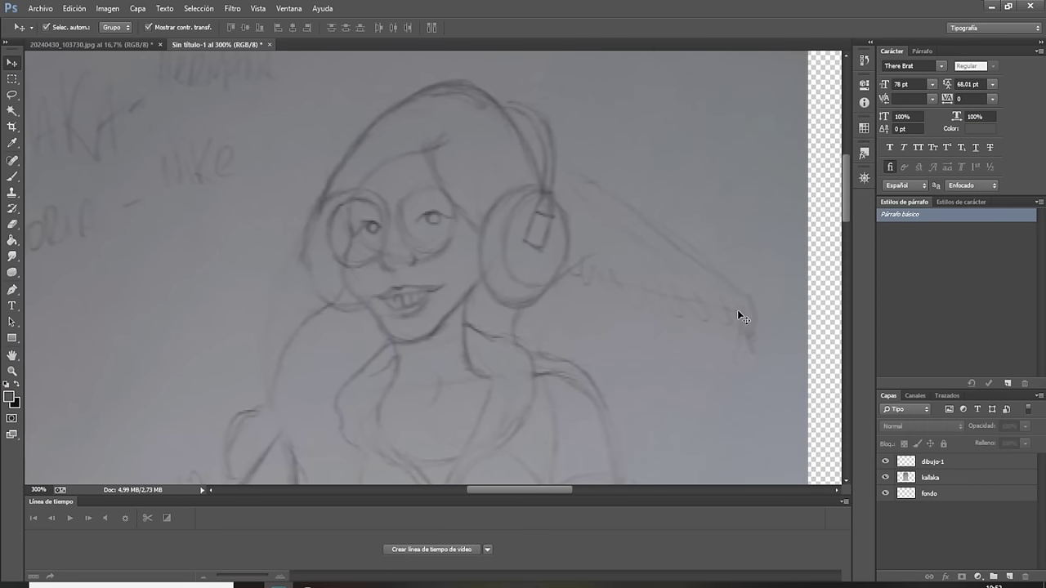
pyautogui.click(13, 176)
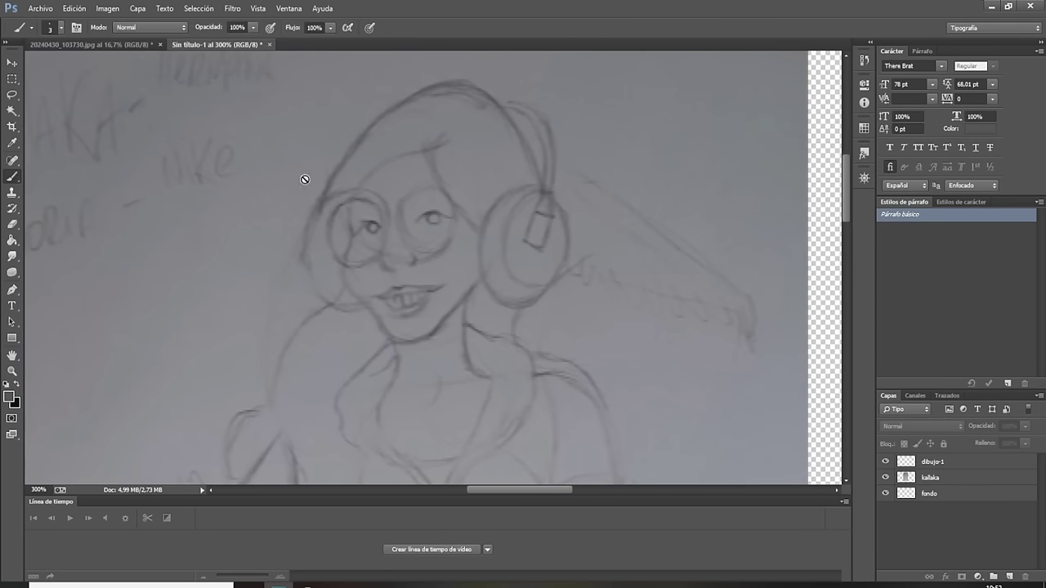
pyautogui.click(965, 461)
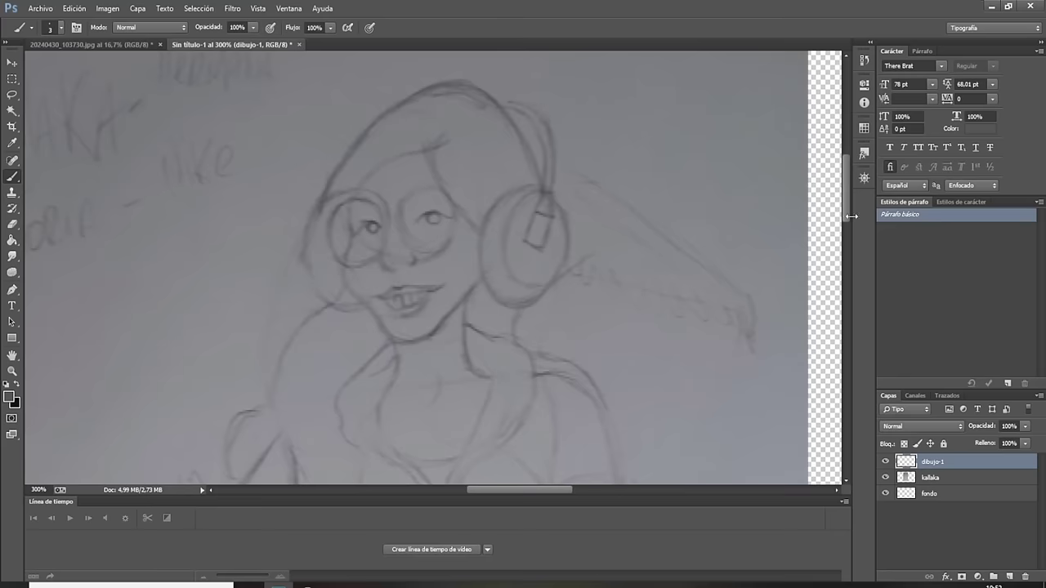
# Zoom in on the face and turn off View > Extras to hide the pixel grid.
pyautogui.click(862, 178)
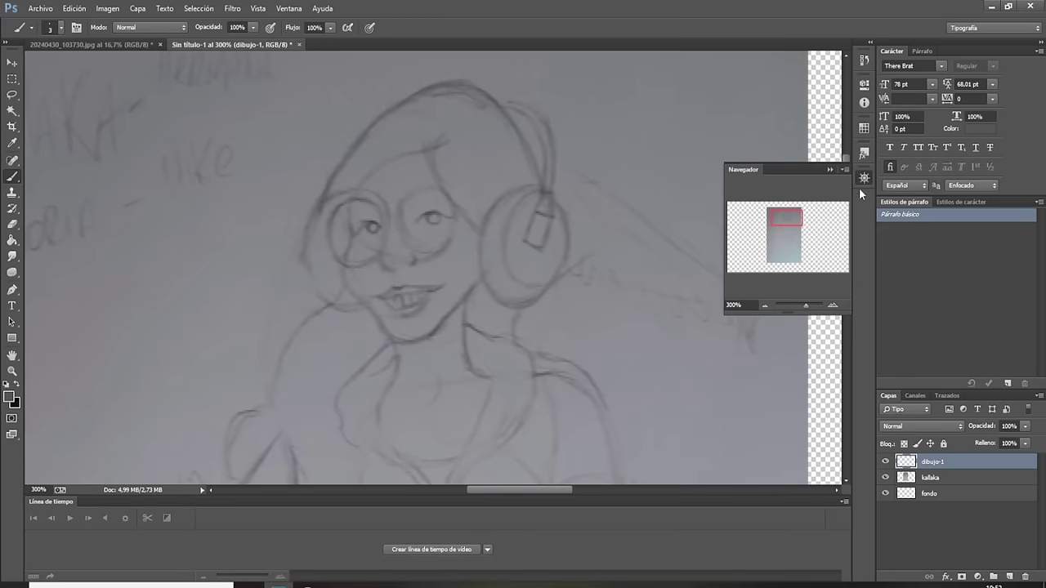
pyautogui.click(833, 305)
pyautogui.click(832, 306)
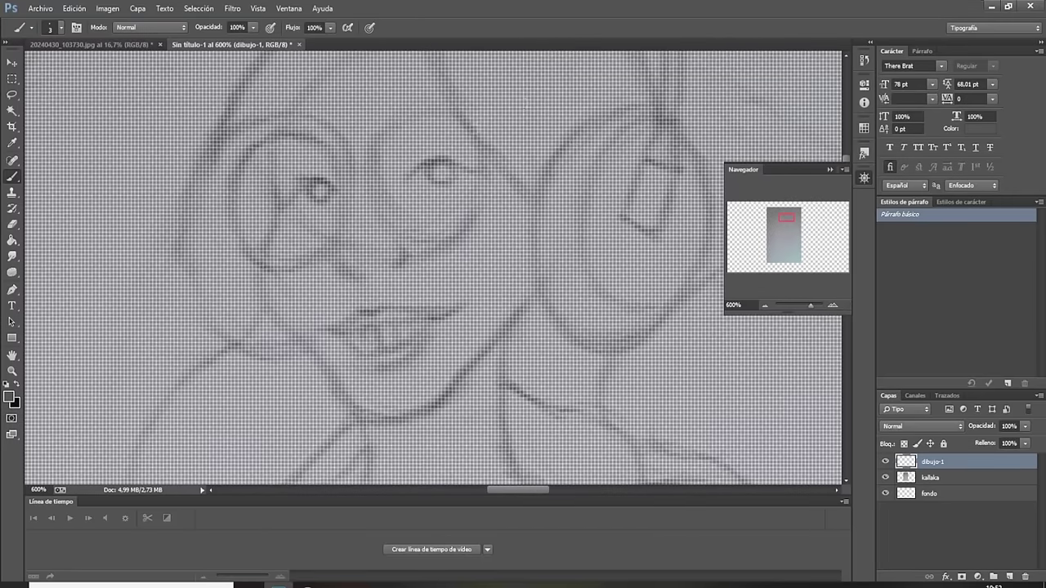
pyautogui.click(290, 9)
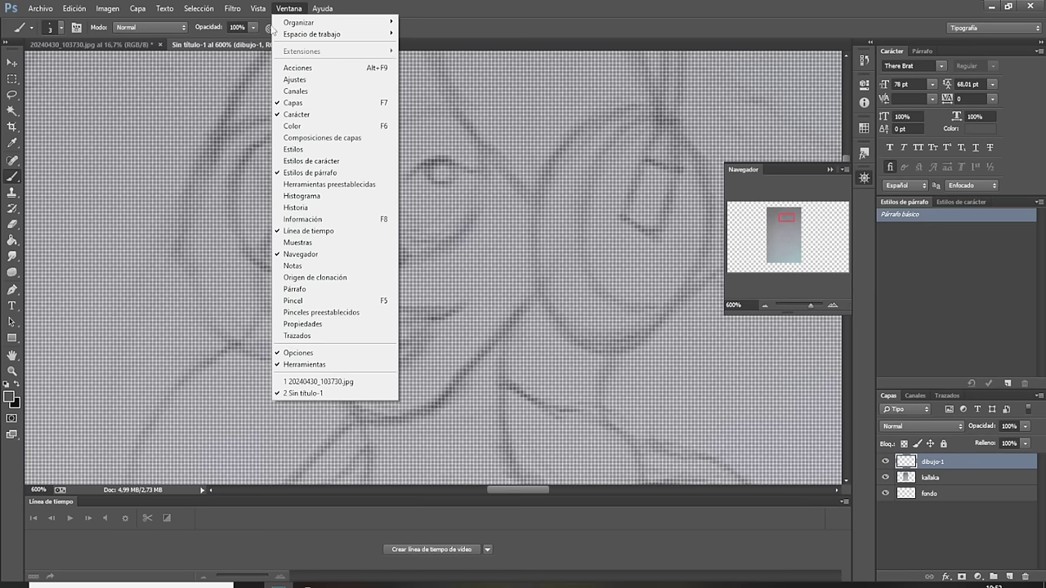
pyautogui.click(275, 192)
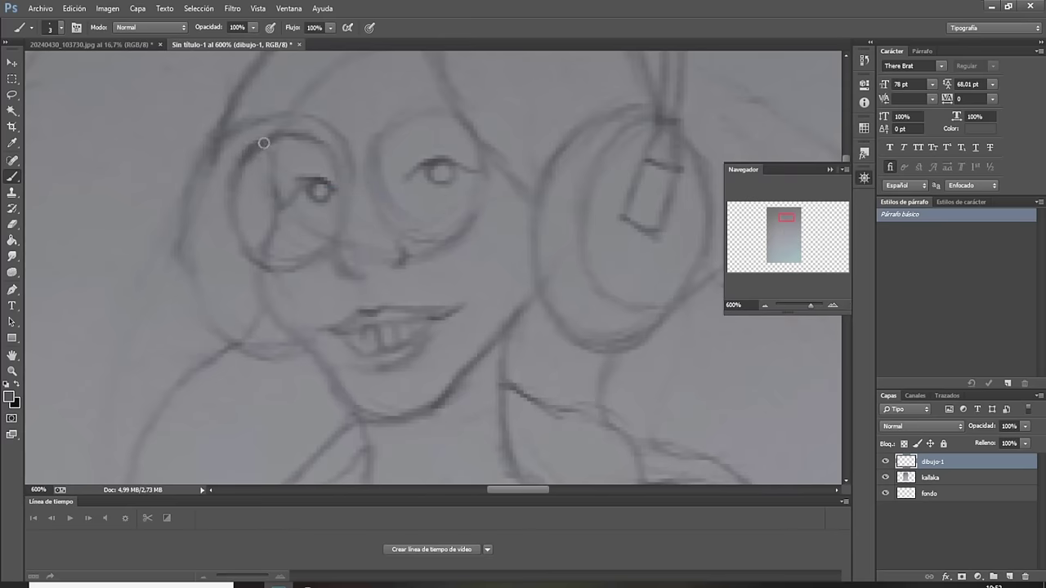
# Ink both round glasses rims over the pencil sketch on dibujo-1.
pyautogui.moveTo(245, 154)
pyautogui.mouseDown()
pyautogui.moveTo(322, 148)
pyautogui.moveTo(338, 181)
pyautogui.mouseUp()
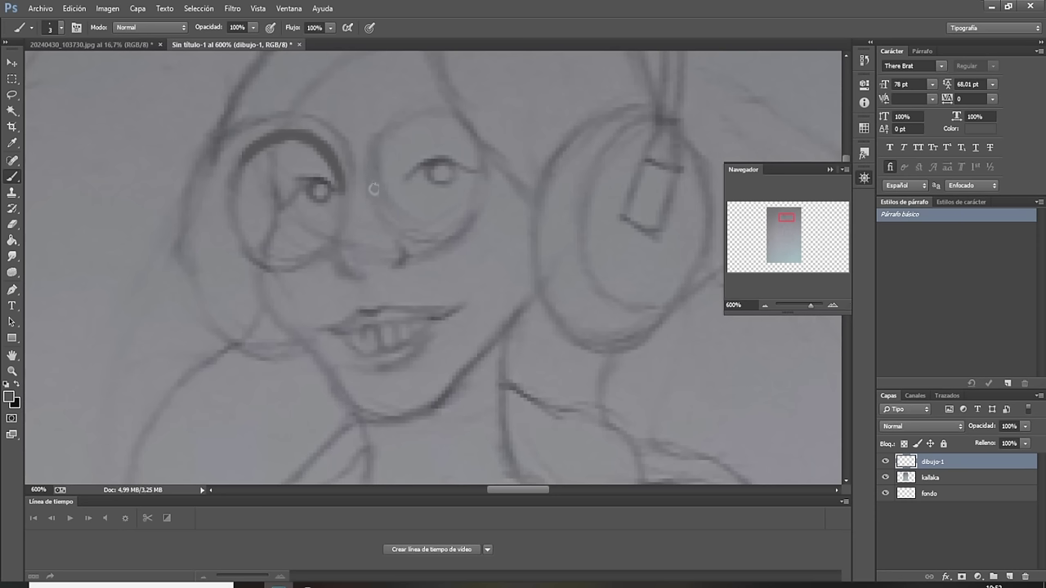
pyautogui.moveTo(374, 193)
pyautogui.mouseDown()
pyautogui.moveTo(376, 151)
pyautogui.moveTo(409, 122)
pyautogui.moveTo(474, 117)
pyautogui.moveTo(490, 146)
pyautogui.mouseUp()
pyautogui.moveTo(456, 110); pyautogui.dragTo(501, 169)
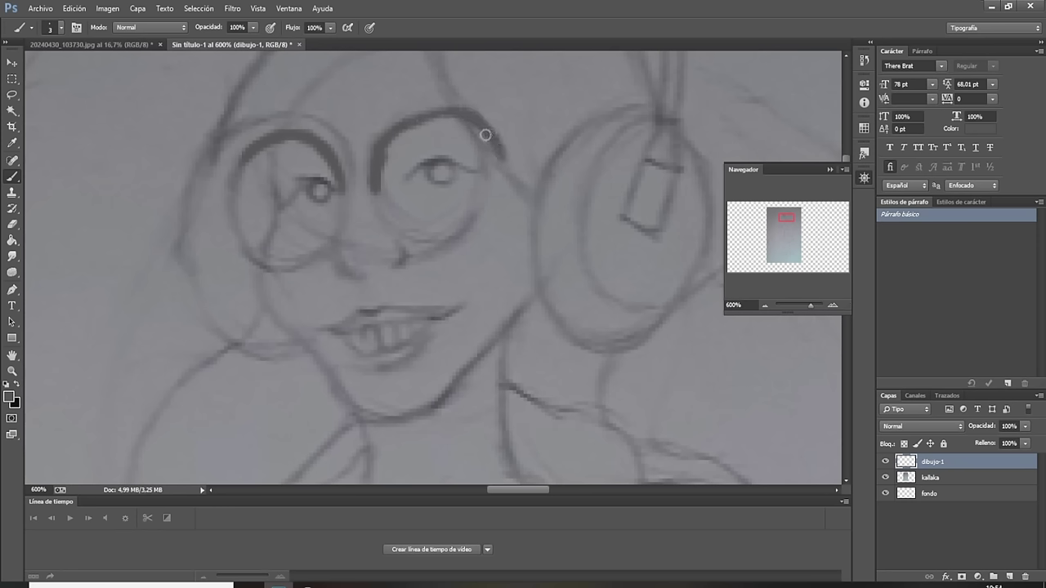
pyautogui.moveTo(485, 133); pyautogui.dragTo(488, 206)
pyautogui.moveTo(503, 170); pyautogui.dragTo(479, 217)
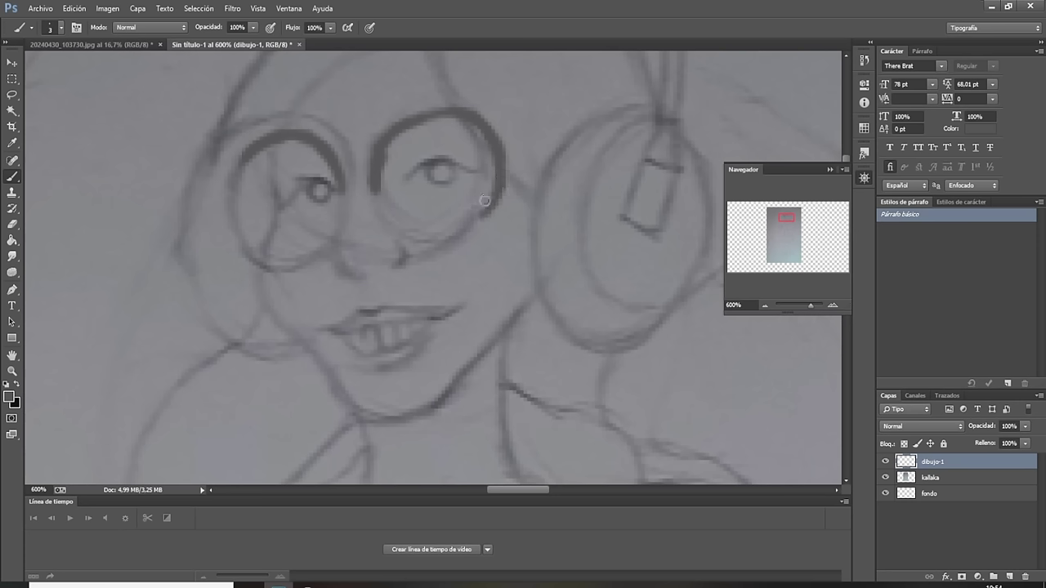
pyautogui.moveTo(374, 190); pyautogui.dragTo(408, 230)
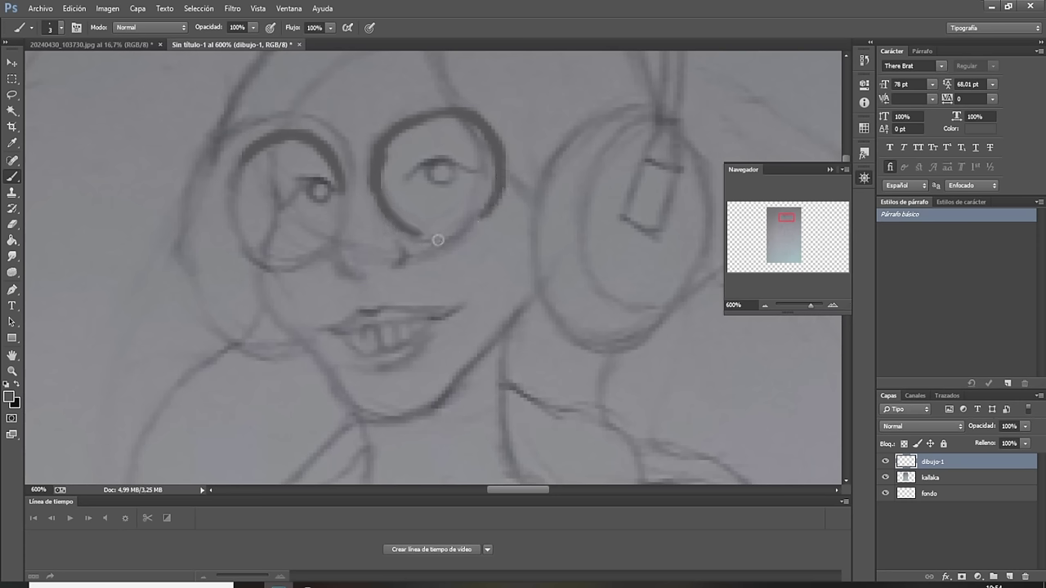
pyautogui.moveTo(451, 242)
pyautogui.mouseDown()
pyautogui.moveTo(425, 237)
pyautogui.moveTo(476, 228)
pyautogui.moveTo(445, 223)
pyautogui.mouseUp()
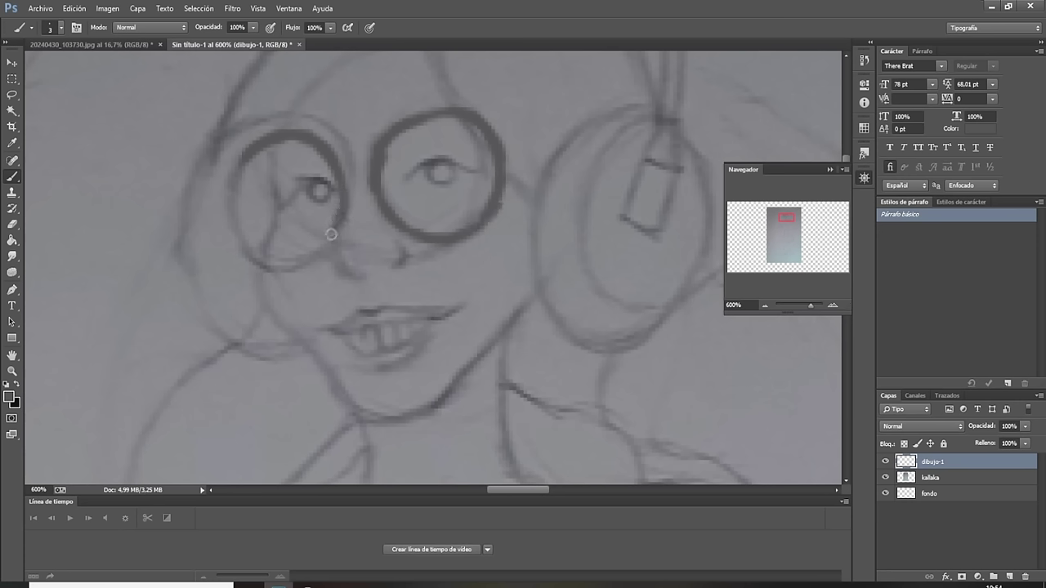
pyautogui.moveTo(330, 230)
pyautogui.mouseDown()
pyautogui.moveTo(286, 245)
pyautogui.moveTo(310, 243)
pyautogui.moveTo(303, 253)
pyautogui.moveTo(261, 250)
pyautogui.moveTo(240, 207)
pyautogui.moveTo(245, 159)
pyautogui.moveTo(241, 218)
pyautogui.mouseUp()
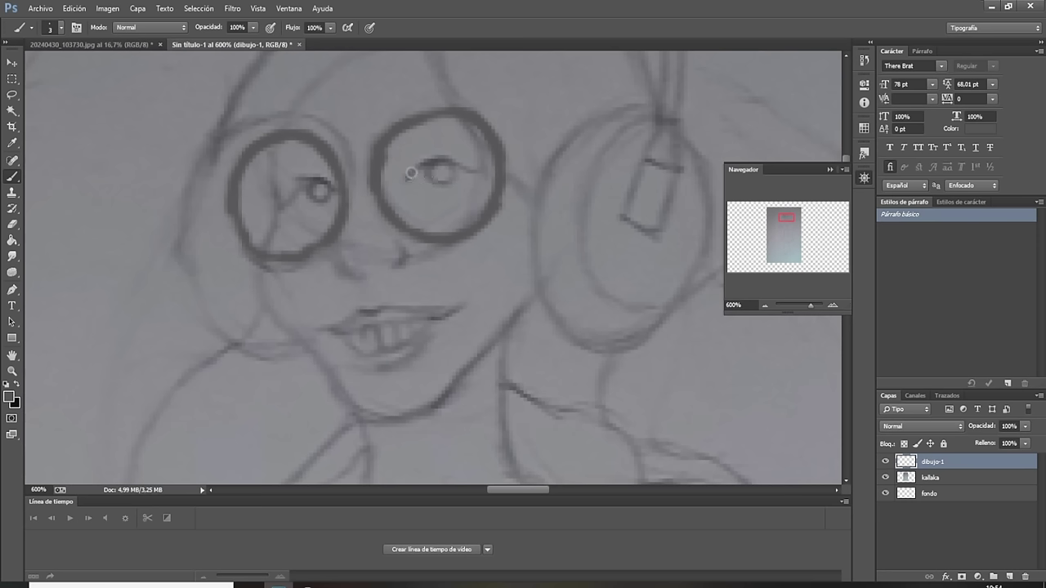
# Ink the upper eyelid, the hair line in the left lens, and the cheek line toward the chin.
pyautogui.moveTo(406, 175)
pyautogui.mouseDown()
pyautogui.moveTo(466, 160)
pyautogui.moveTo(480, 178)
pyautogui.moveTo(487, 160)
pyautogui.mouseUp()
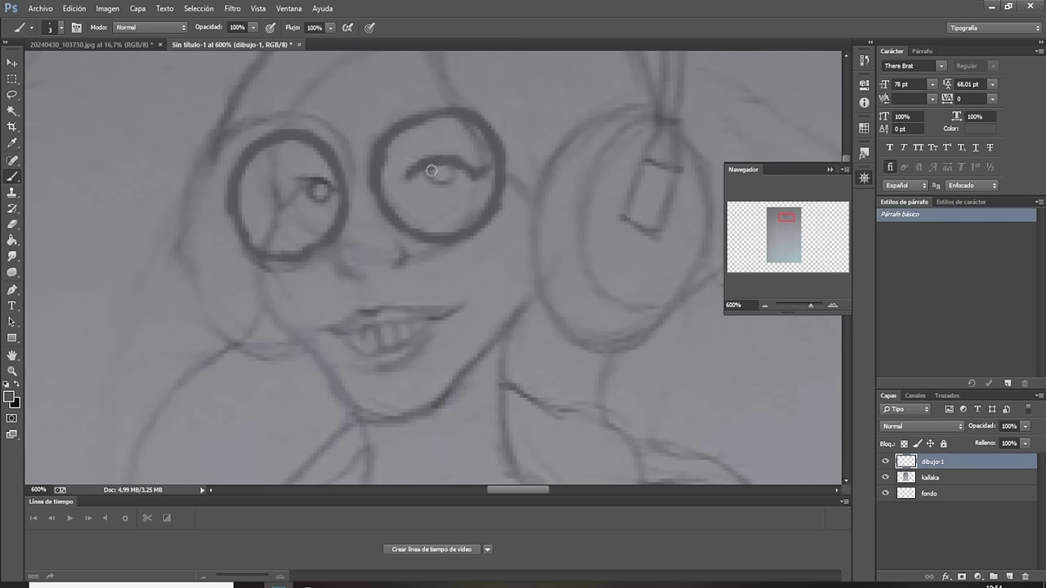
pyautogui.moveTo(334, 189)
pyautogui.mouseDown()
pyautogui.moveTo(302, 174)
pyautogui.moveTo(280, 206)
pyautogui.mouseUp()
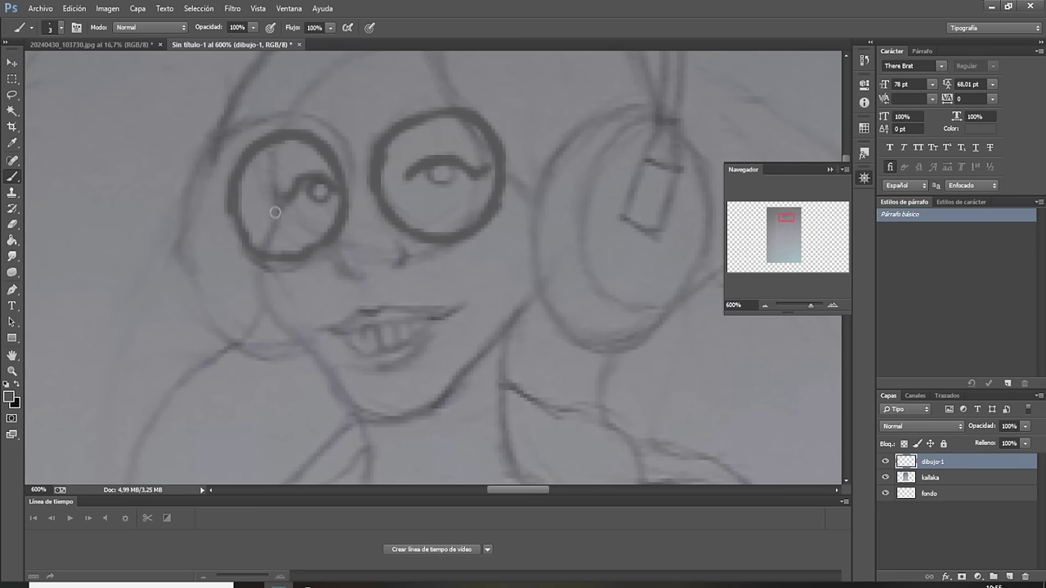
pyautogui.moveTo(271, 196); pyautogui.dragTo(266, 248)
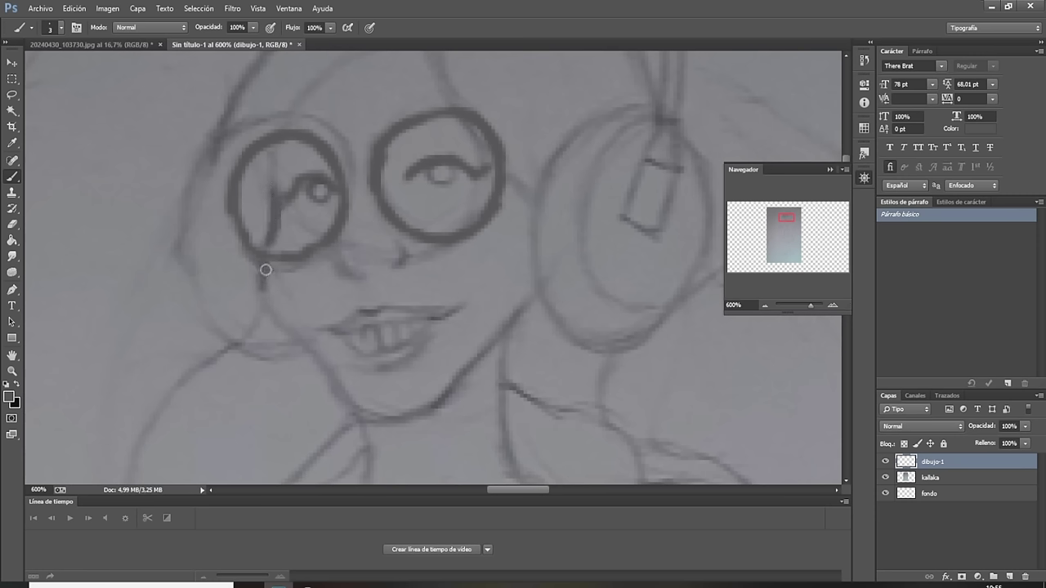
pyautogui.moveTo(260, 265)
pyautogui.mouseDown()
pyautogui.moveTo(276, 315)
pyautogui.moveTo(331, 381)
pyautogui.mouseUp()
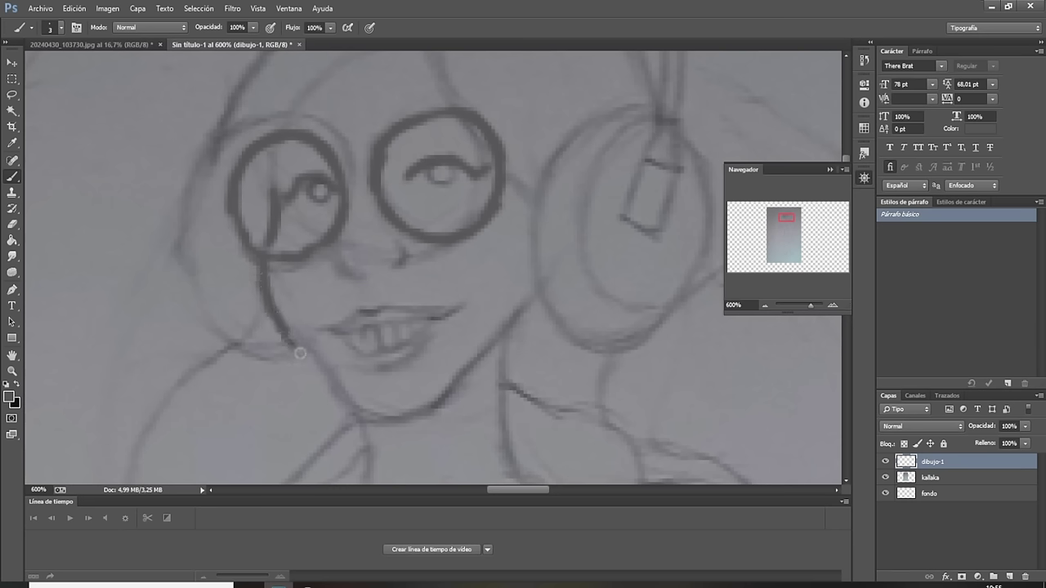
pyautogui.moveTo(301, 345); pyautogui.dragTo(343, 388)
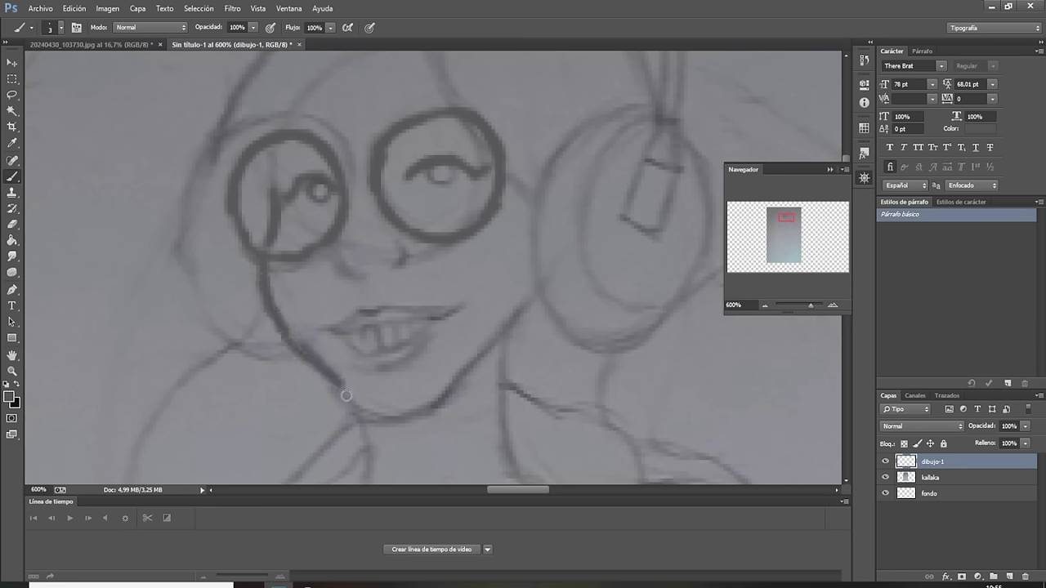
pyautogui.moveTo(343, 388); pyautogui.dragTo(348, 401)
# Undo the overshoot, redraw the chin-to-jaw stroke, and erase stray ink with a 10 px eraser.
pyautogui.hotkey('ctrl', 'z')
pyautogui.moveTo(343, 383); pyautogui.dragTo(373, 409)
pyautogui.click(11, 219)
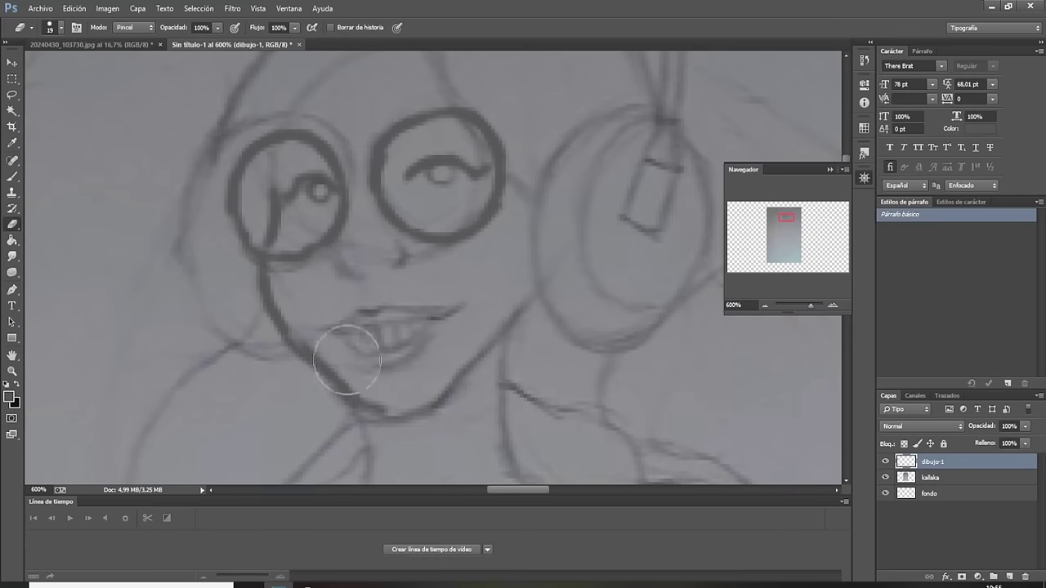
pyautogui.click(60, 29)
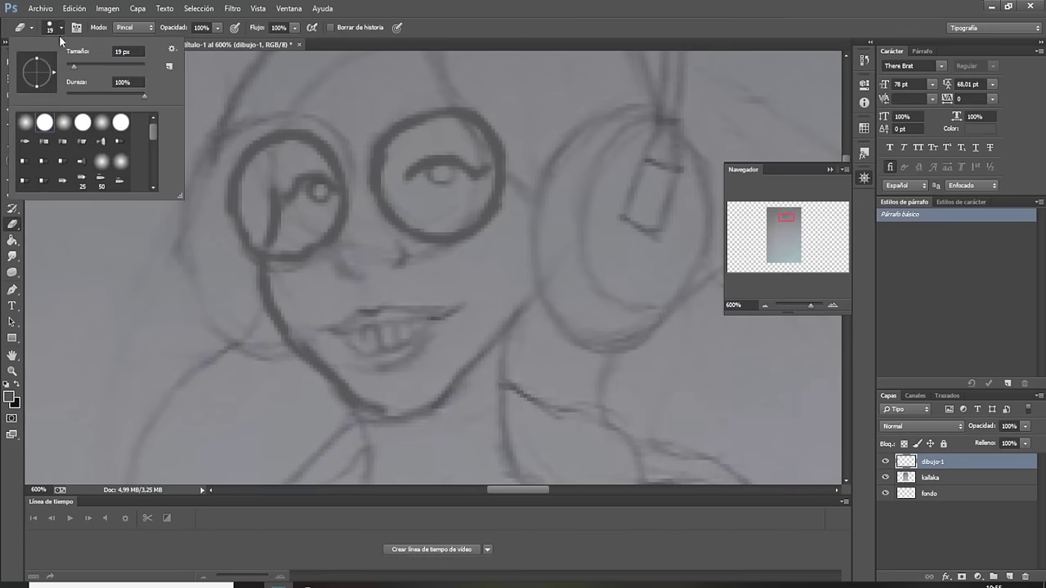
pyautogui.moveTo(74, 66); pyautogui.dragTo(72, 66)
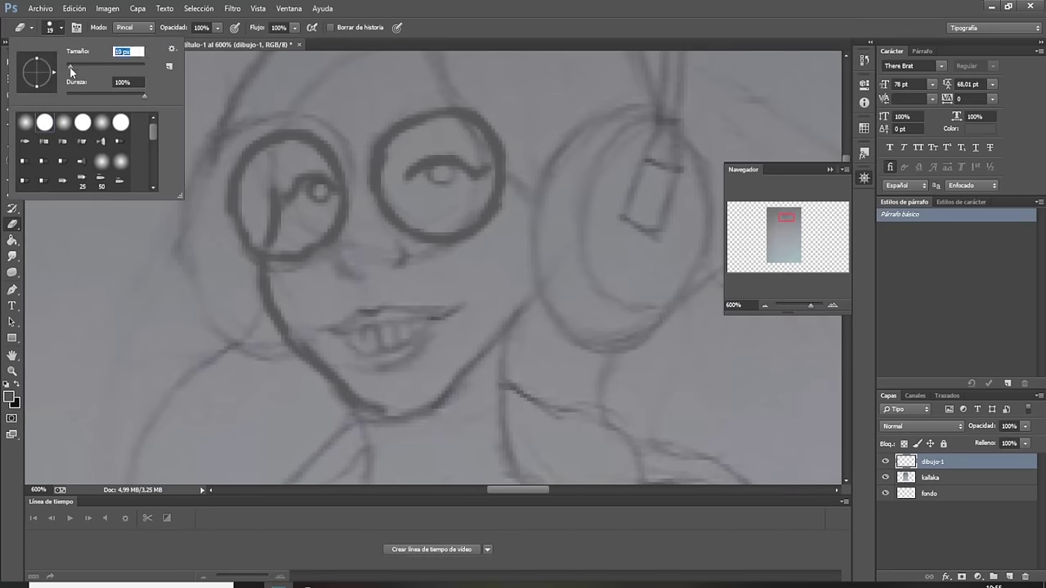
pyautogui.click(368, 408)
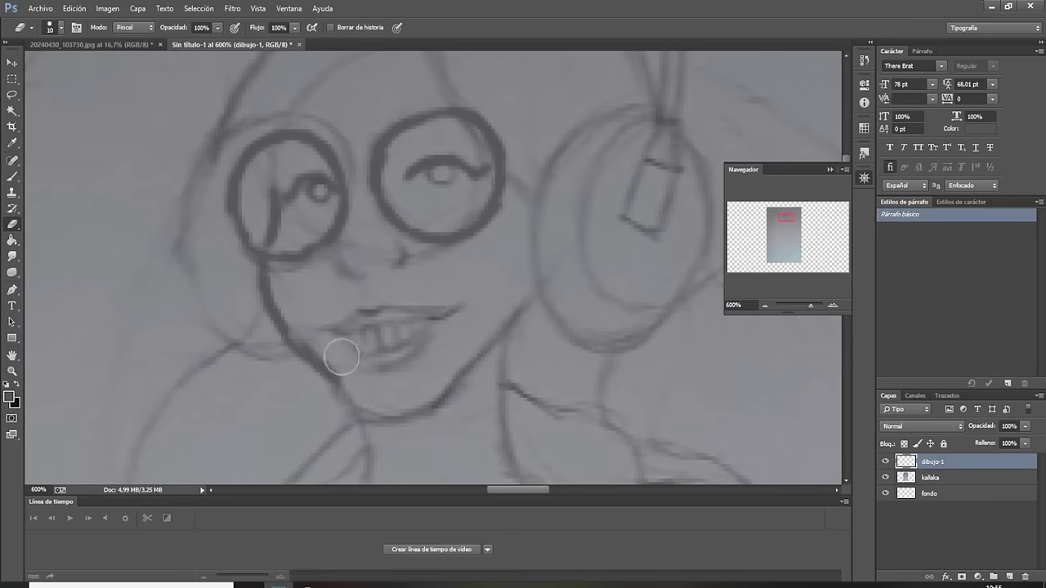
pyautogui.moveTo(344, 359); pyautogui.dragTo(319, 344)
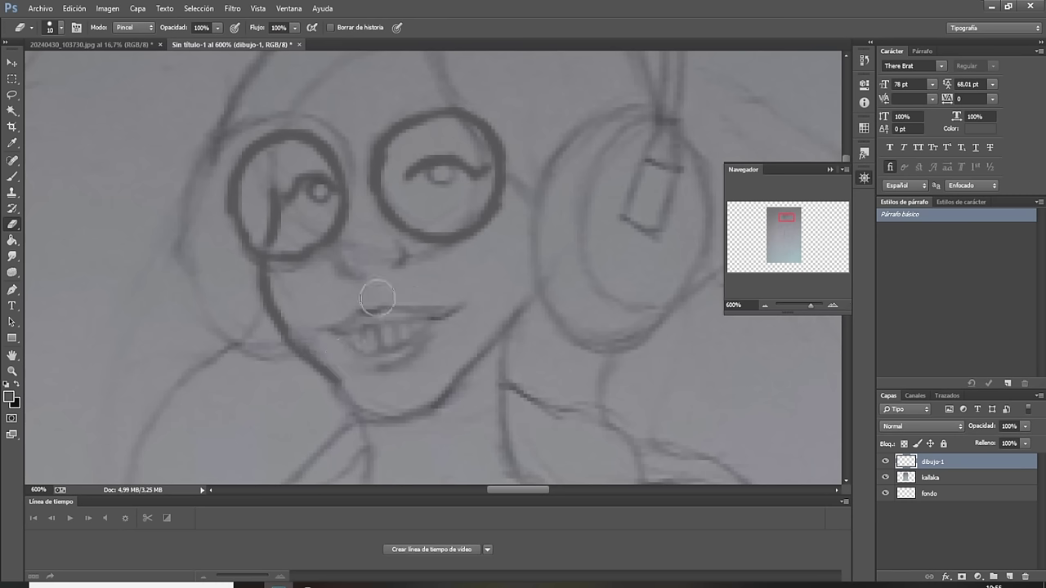
pyautogui.click(12, 176)
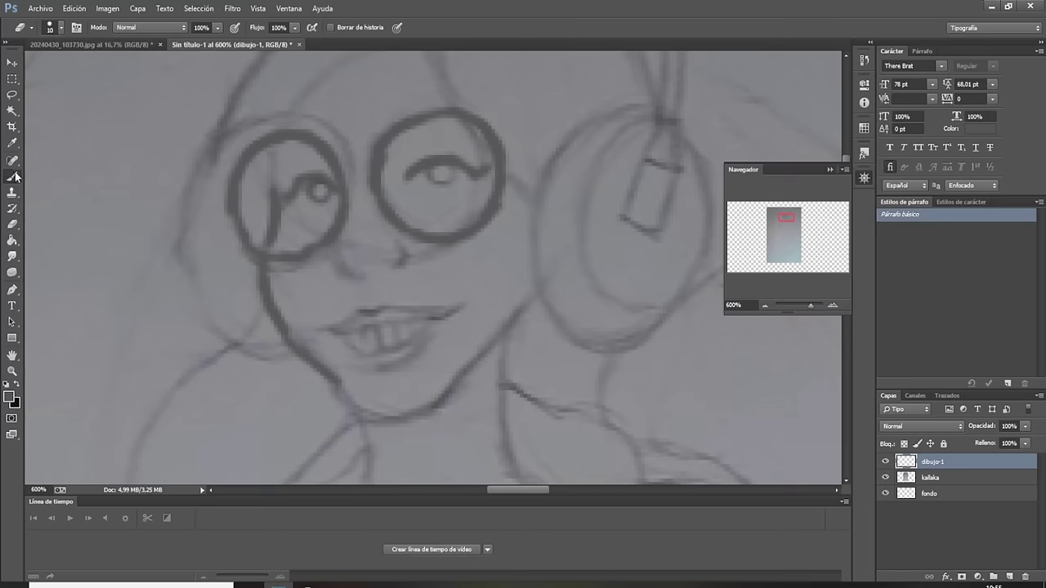
pyautogui.click(49, 31)
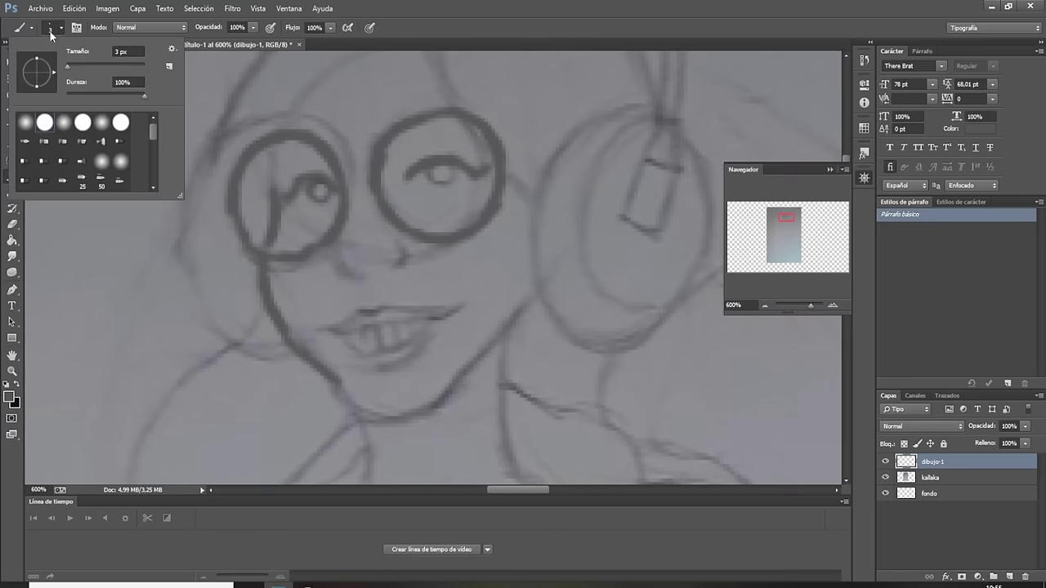
# Set the brush to 2 px and ink the glasses arm and the hair lines above the glasses.
pyautogui.doubleClick(118, 51)
pyautogui.write('2')
pyautogui.press('Return')
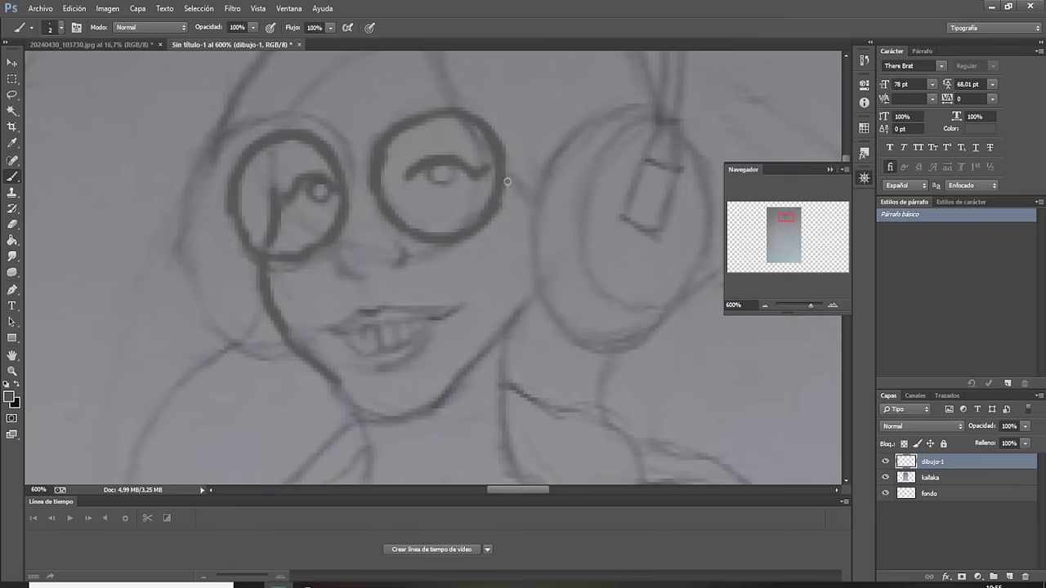
pyautogui.moveTo(509, 179); pyautogui.dragTo(537, 203)
pyautogui.moveTo(788, 218); pyautogui.dragTo(760, 225)
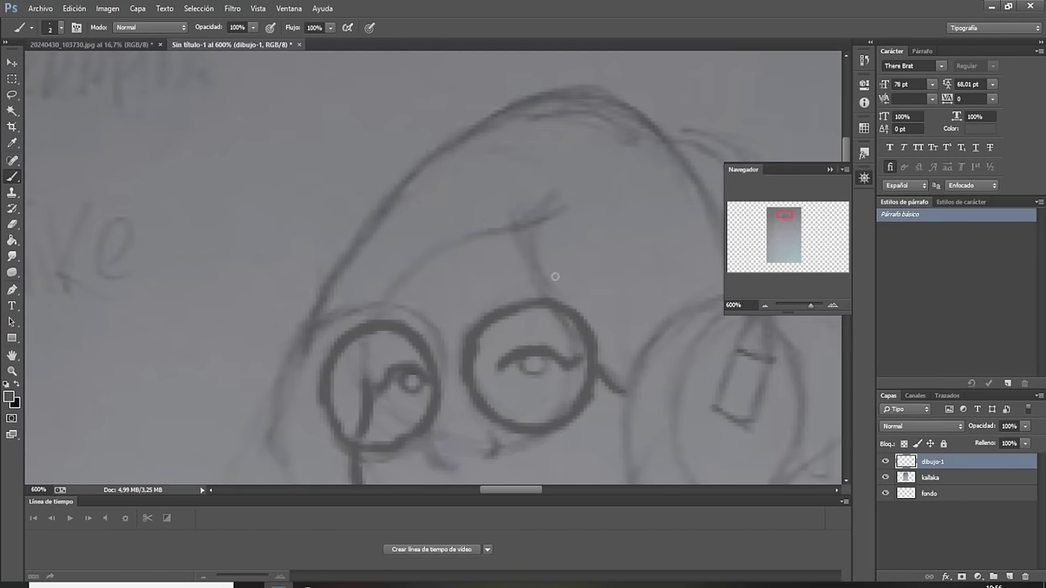
pyautogui.moveTo(541, 296)
pyautogui.mouseDown()
pyautogui.moveTo(534, 214)
pyautogui.moveTo(534, 240)
pyautogui.mouseUp()
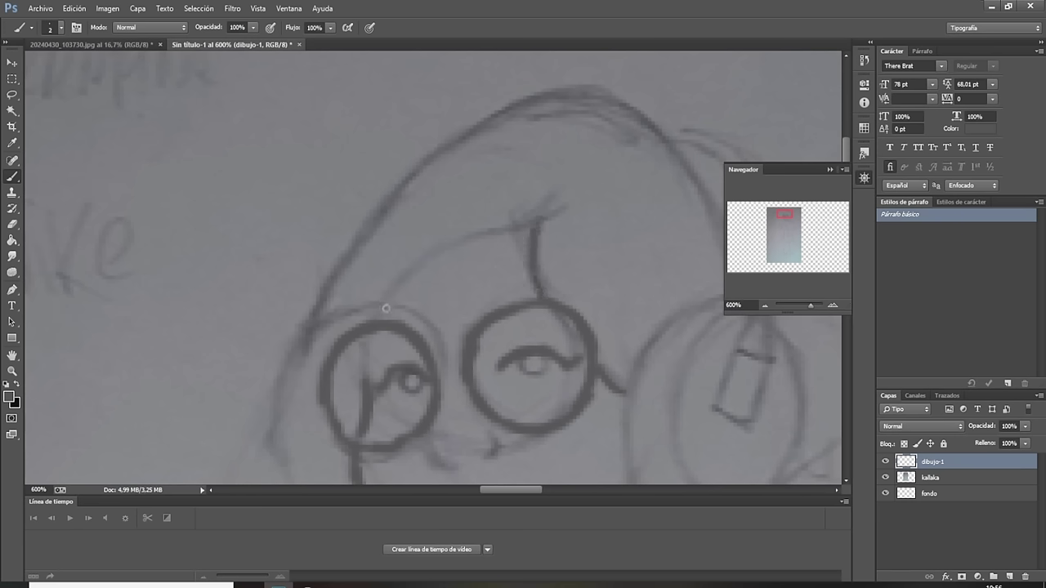
pyautogui.moveTo(376, 316)
pyautogui.mouseDown()
pyautogui.moveTo(392, 294)
pyautogui.moveTo(382, 296)
pyautogui.moveTo(456, 246)
pyautogui.moveTo(568, 197)
pyautogui.mouseUp()
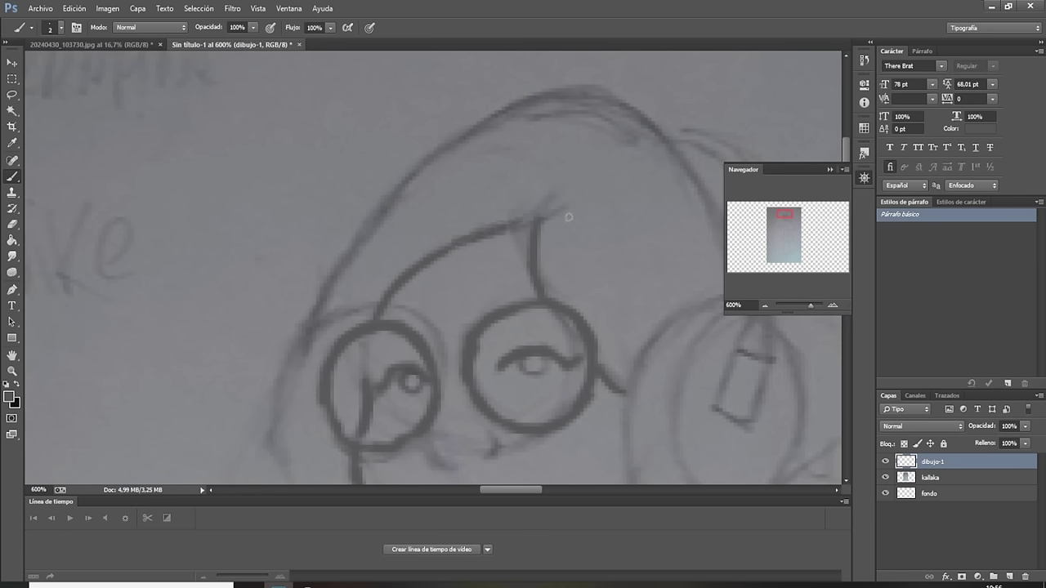
pyautogui.moveTo(513, 224); pyautogui.dragTo(566, 187)
# Ink the headphone band and the outer curve of the ear cup.
pyautogui.moveTo(516, 490); pyautogui.dragTo(542, 489)
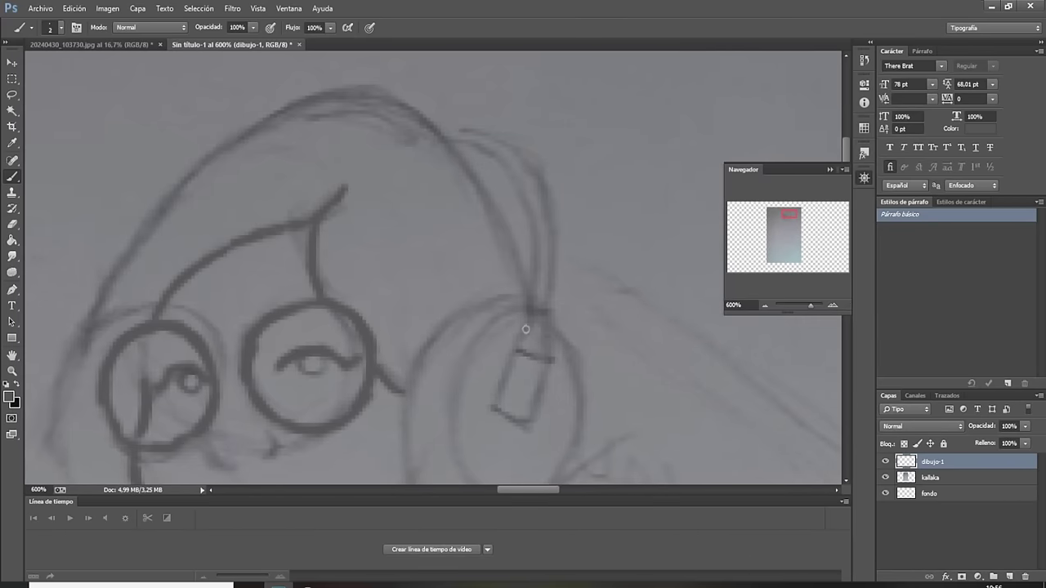
pyautogui.moveTo(530, 309); pyautogui.dragTo(457, 359)
pyautogui.moveTo(462, 358)
pyautogui.mouseDown()
pyautogui.moveTo(446, 422)
pyautogui.moveTo(455, 465)
pyautogui.mouseUp()
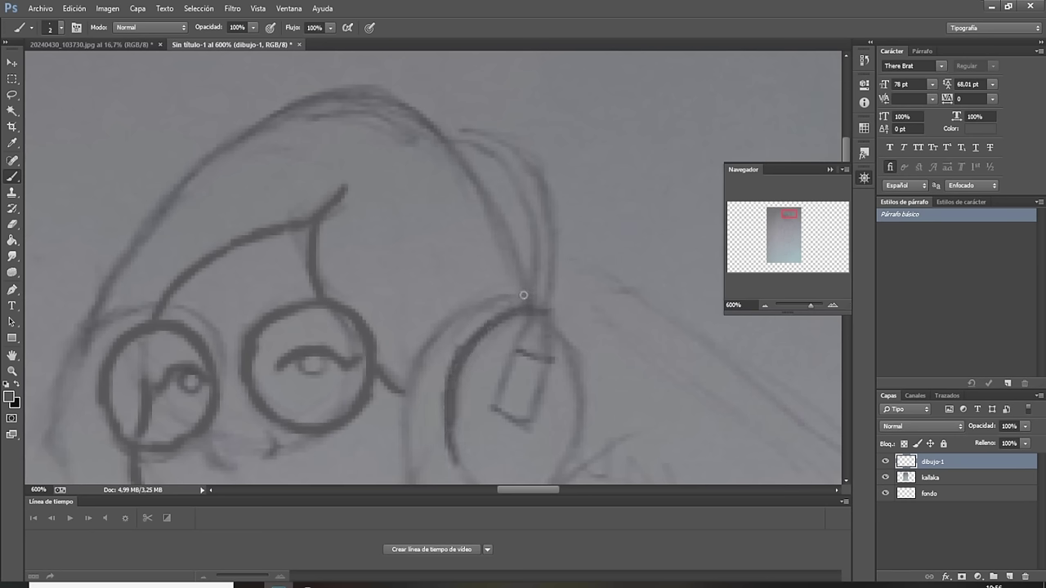
pyautogui.moveTo(523, 295)
pyautogui.mouseDown()
pyautogui.moveTo(446, 323)
pyautogui.moveTo(406, 378)
pyautogui.moveTo(392, 451)
pyautogui.mouseUp()
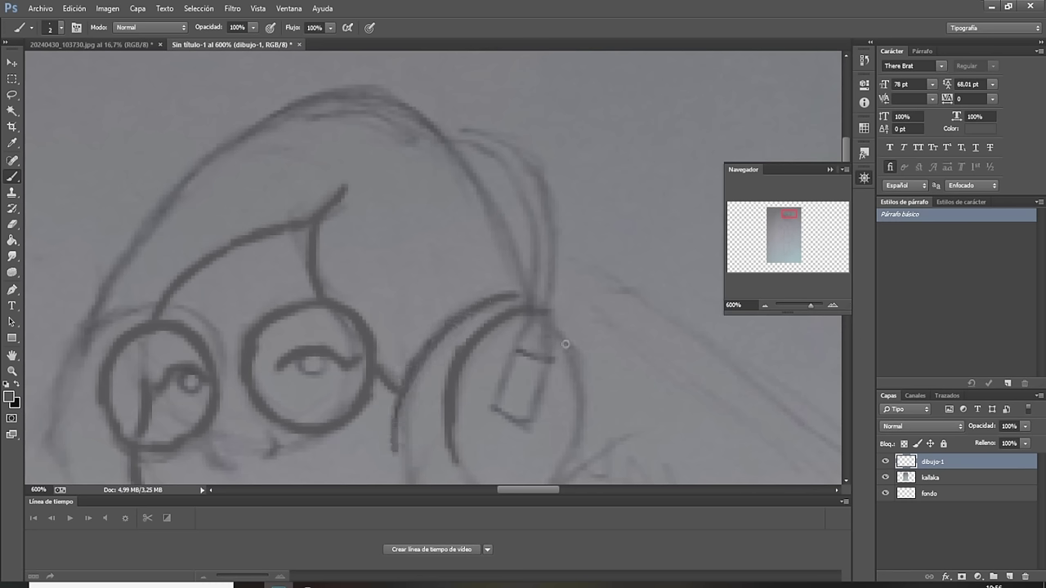
# Ink the earcup's inner and outer arcs, including the right side and lower-left curve.
pyautogui.moveTo(550, 327)
pyautogui.mouseDown()
pyautogui.moveTo(582, 402)
pyautogui.moveTo(577, 384)
pyautogui.moveTo(578, 429)
pyautogui.mouseUp()
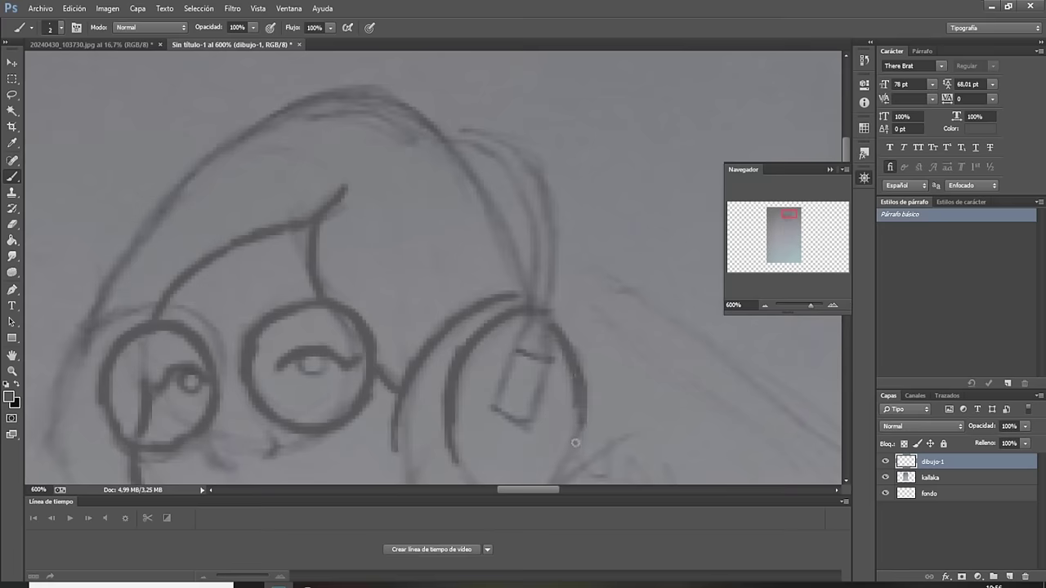
pyautogui.moveTo(843, 147); pyautogui.dragTo(842, 161)
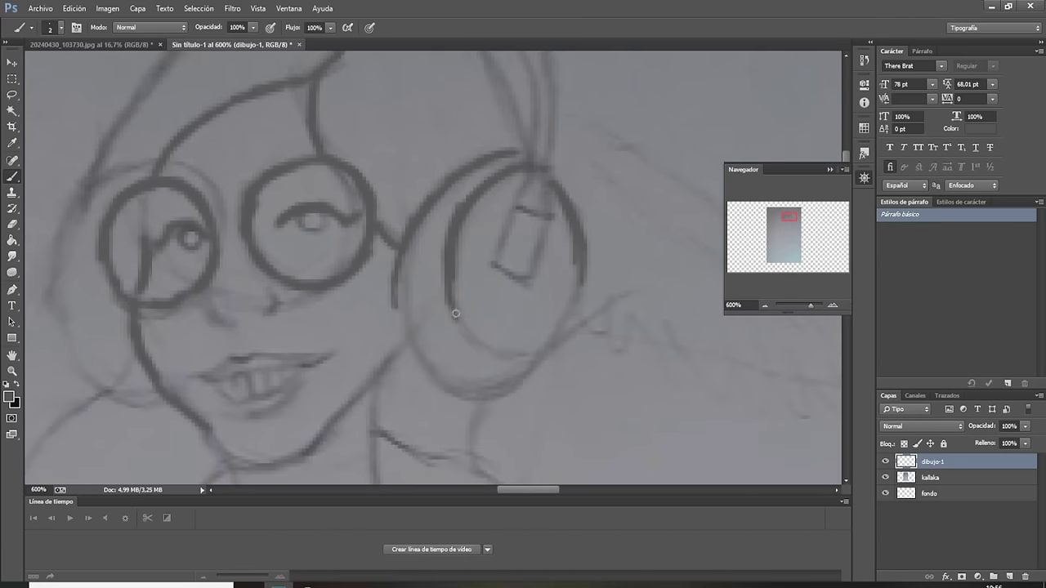
pyautogui.moveTo(456, 313)
pyautogui.mouseDown()
pyautogui.moveTo(480, 347)
pyautogui.moveTo(573, 316)
pyautogui.mouseUp()
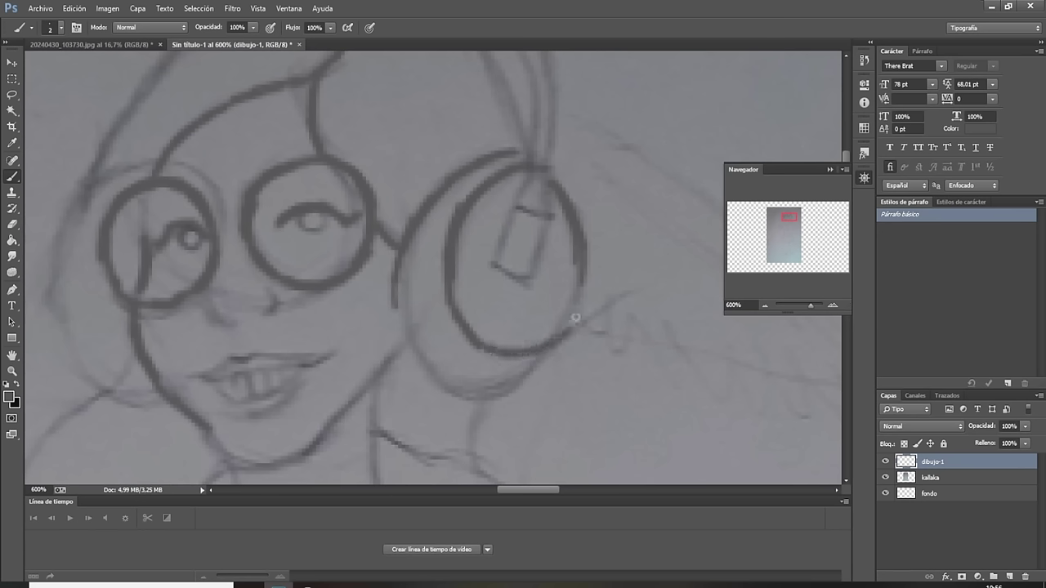
pyautogui.moveTo(576, 314); pyautogui.dragTo(588, 263)
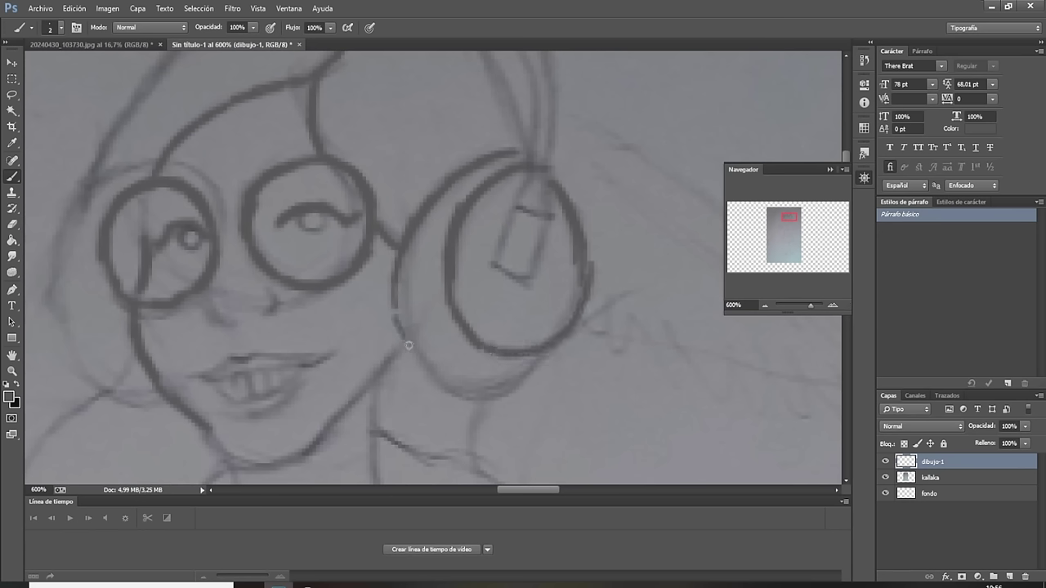
pyautogui.moveTo(403, 340)
pyautogui.mouseDown()
pyautogui.moveTo(439, 378)
pyautogui.moveTo(472, 391)
pyautogui.moveTo(565, 358)
pyautogui.moveTo(584, 295)
pyautogui.mouseUp()
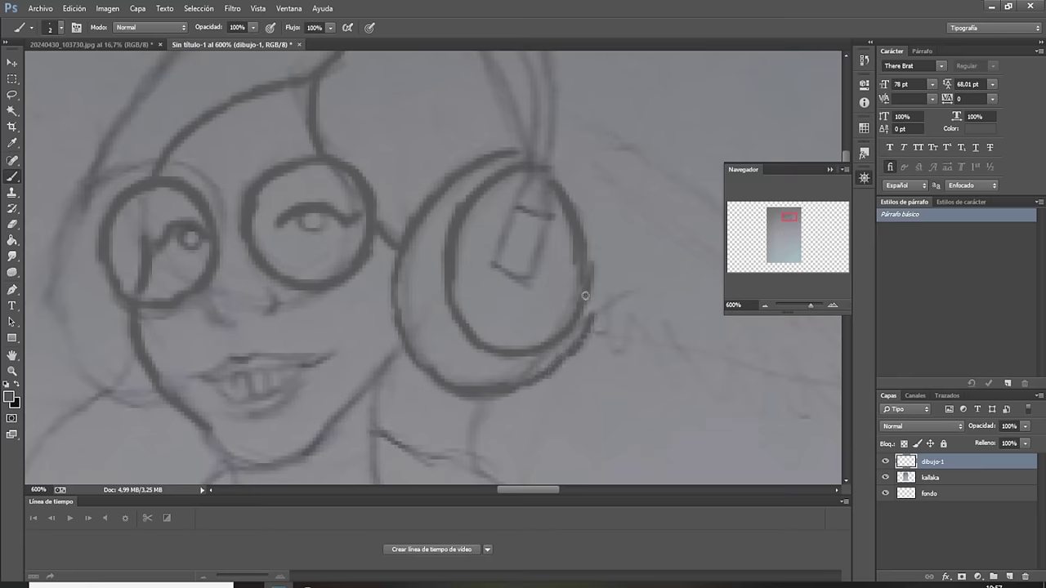
# Shrink the eraser tip to 1 px, then return to the 2 px inking brush.
pyautogui.click(12, 224)
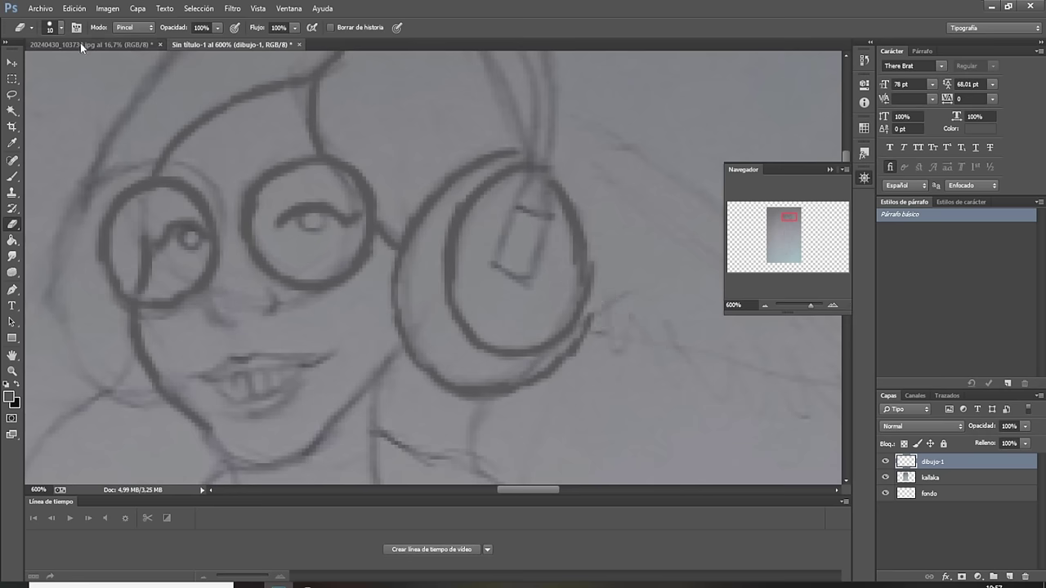
pyautogui.click(62, 31)
pyautogui.moveTo(68, 65); pyautogui.dragTo(64, 64)
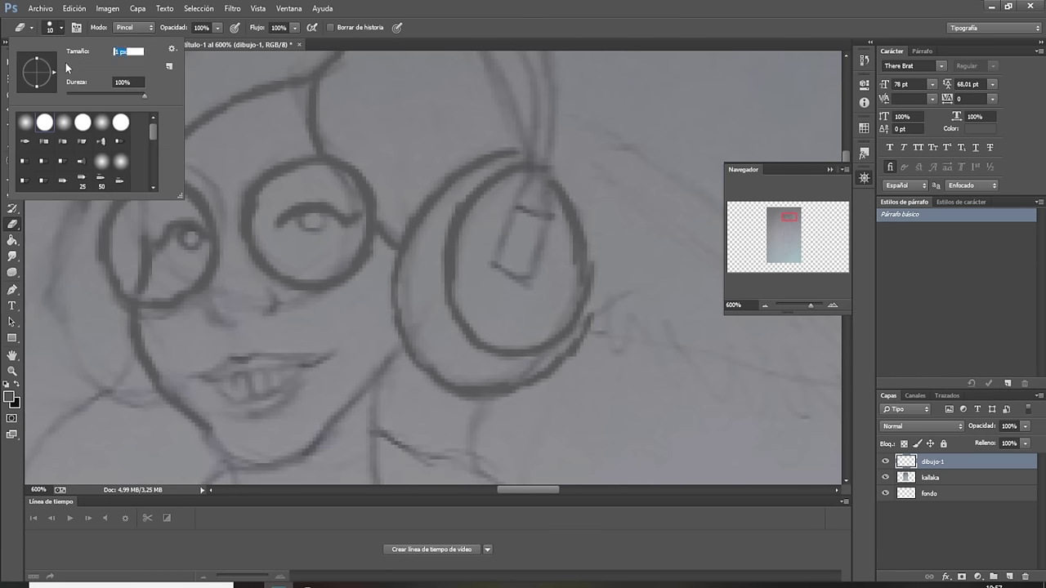
pyautogui.click(457, 384)
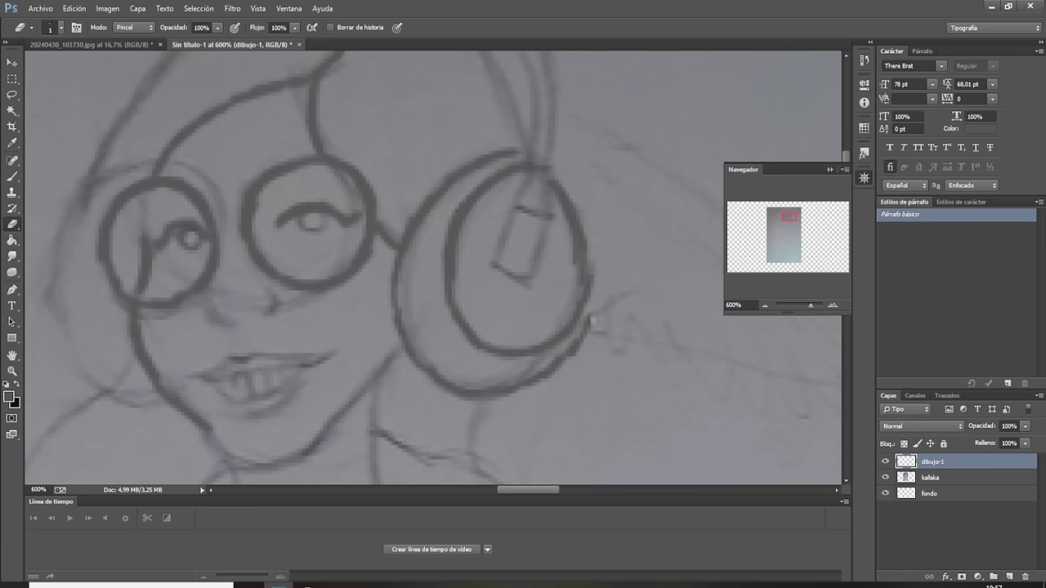
pyautogui.press('b')
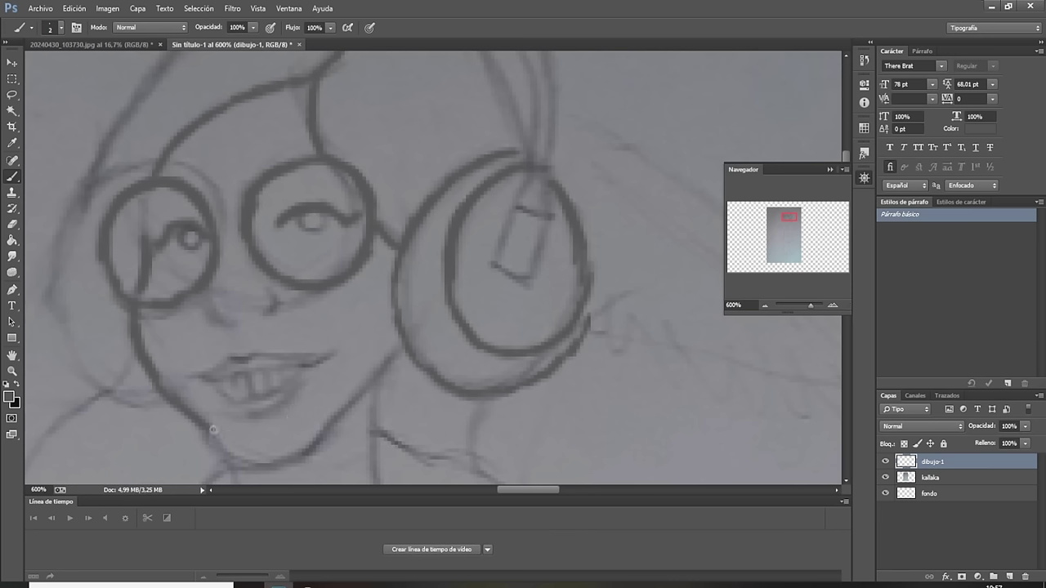
# Ink the jaw line, the side of the nose, the nostril, both mouth corners and the lower lip.
pyautogui.moveTo(206, 429)
pyautogui.mouseDown()
pyautogui.moveTo(231, 457)
pyautogui.moveTo(263, 463)
pyautogui.moveTo(234, 460)
pyautogui.moveTo(279, 455)
pyautogui.mouseUp()
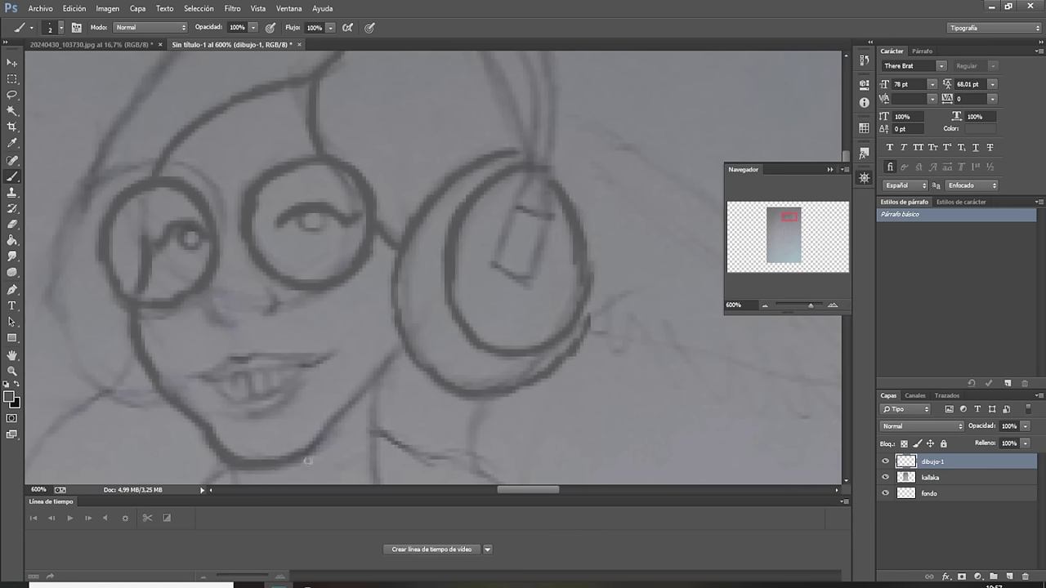
pyautogui.moveTo(307, 456); pyautogui.dragTo(405, 343)
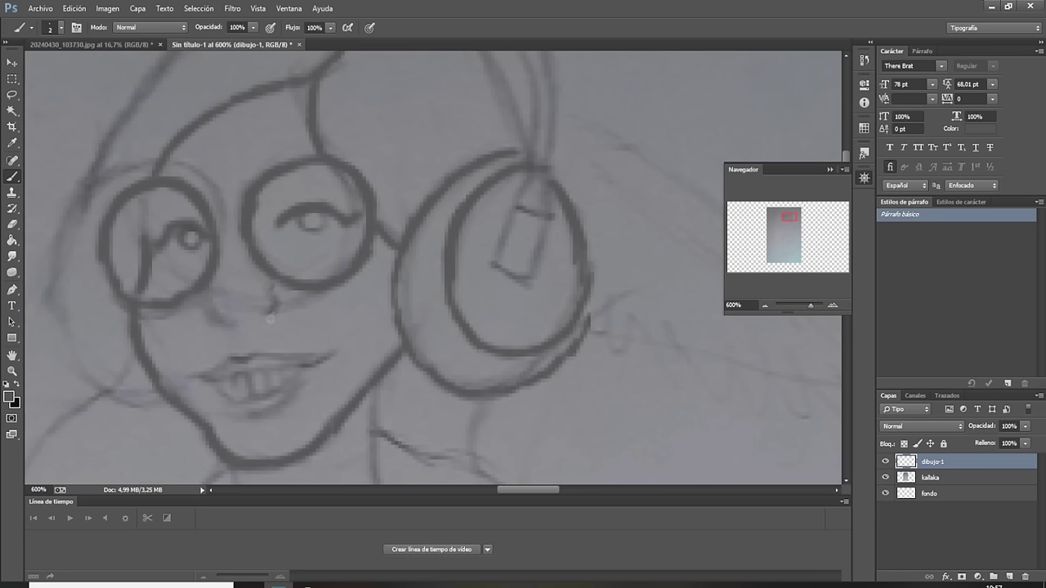
pyautogui.moveTo(264, 311)
pyautogui.mouseDown()
pyautogui.moveTo(277, 296)
pyautogui.moveTo(255, 280)
pyautogui.mouseUp()
pyautogui.moveTo(233, 324)
pyautogui.mouseDown()
pyautogui.moveTo(211, 311)
pyautogui.moveTo(208, 281)
pyautogui.mouseUp()
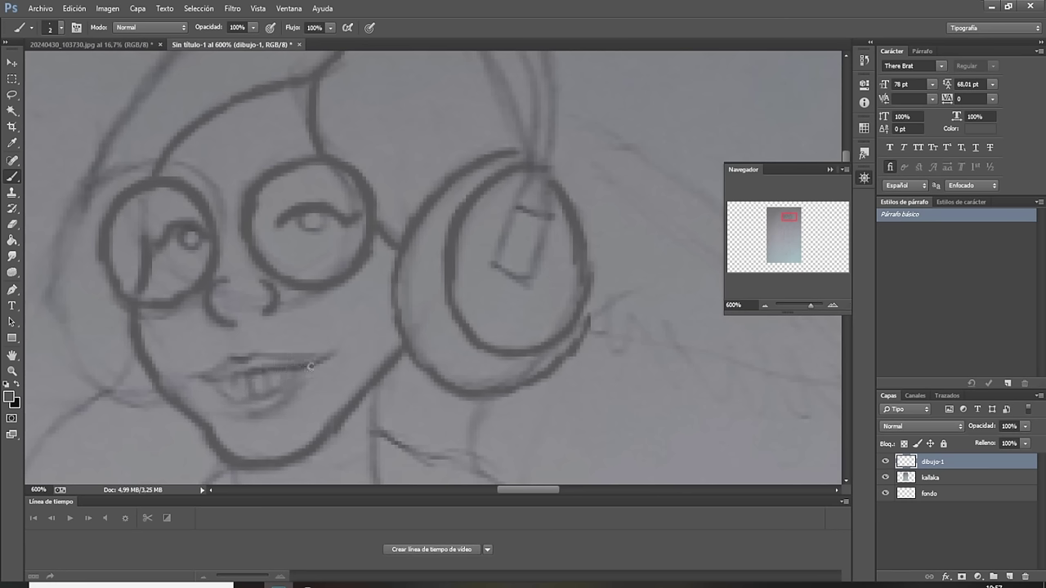
pyautogui.moveTo(325, 357); pyautogui.dragTo(338, 347)
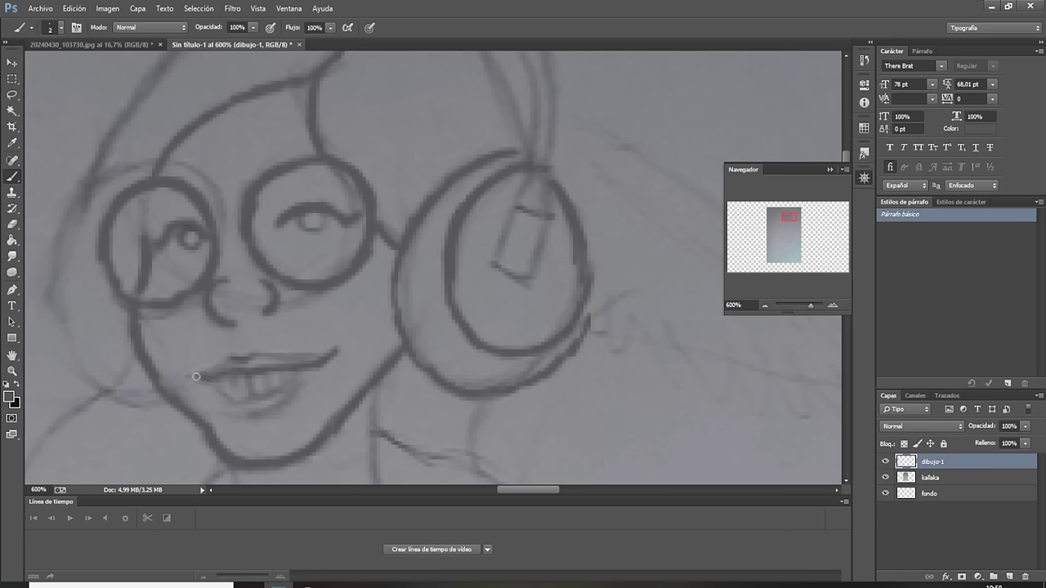
pyautogui.moveTo(197, 377)
pyautogui.mouseDown()
pyautogui.moveTo(187, 369)
pyautogui.moveTo(274, 355)
pyautogui.moveTo(323, 361)
pyautogui.mouseUp()
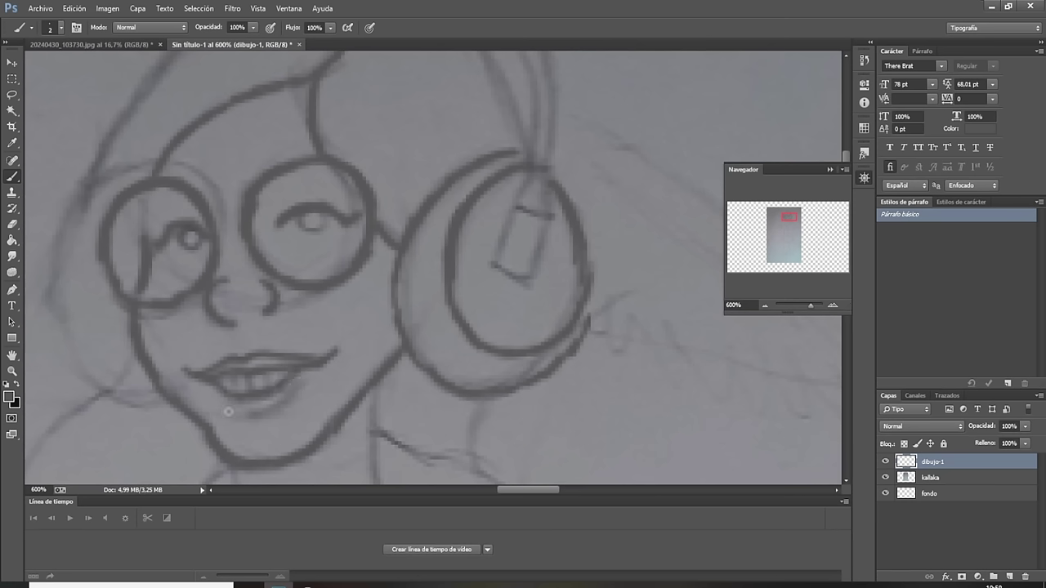
pyautogui.moveTo(221, 404)
pyautogui.mouseDown()
pyautogui.moveTo(263, 415)
pyautogui.moveTo(290, 394)
pyautogui.moveTo(232, 390)
pyautogui.moveTo(268, 384)
pyautogui.mouseUp()
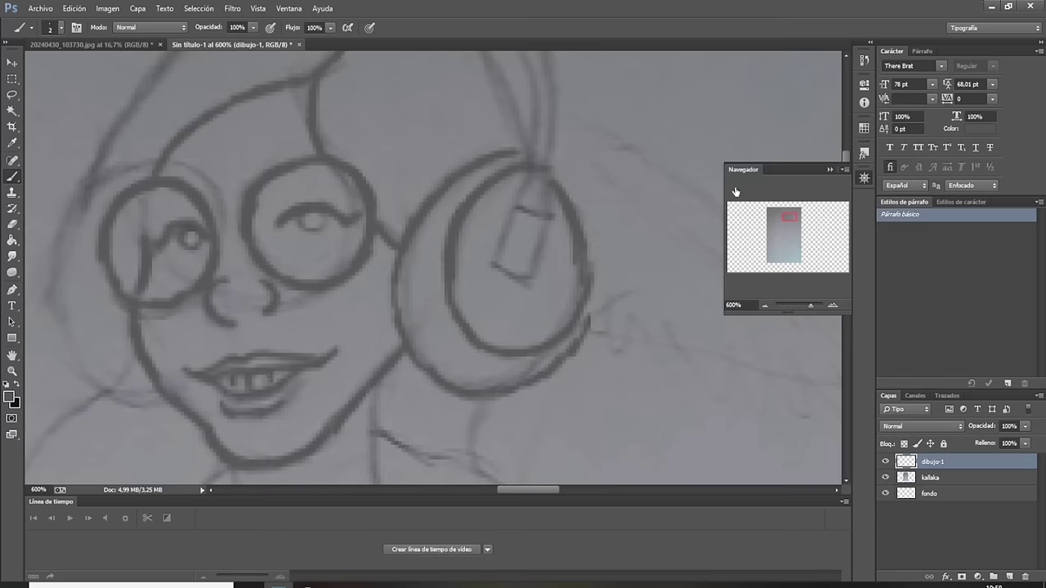
# Ink the right and left neck lines, darkening the lower left part.
pyautogui.click(830, 170)
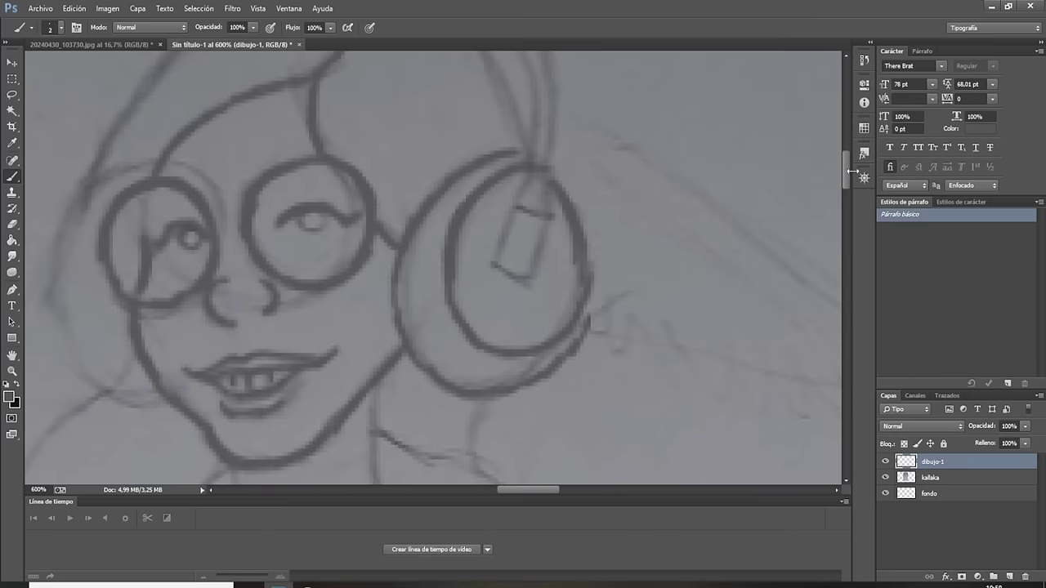
pyautogui.moveTo(844, 164); pyautogui.dragTo(846, 178)
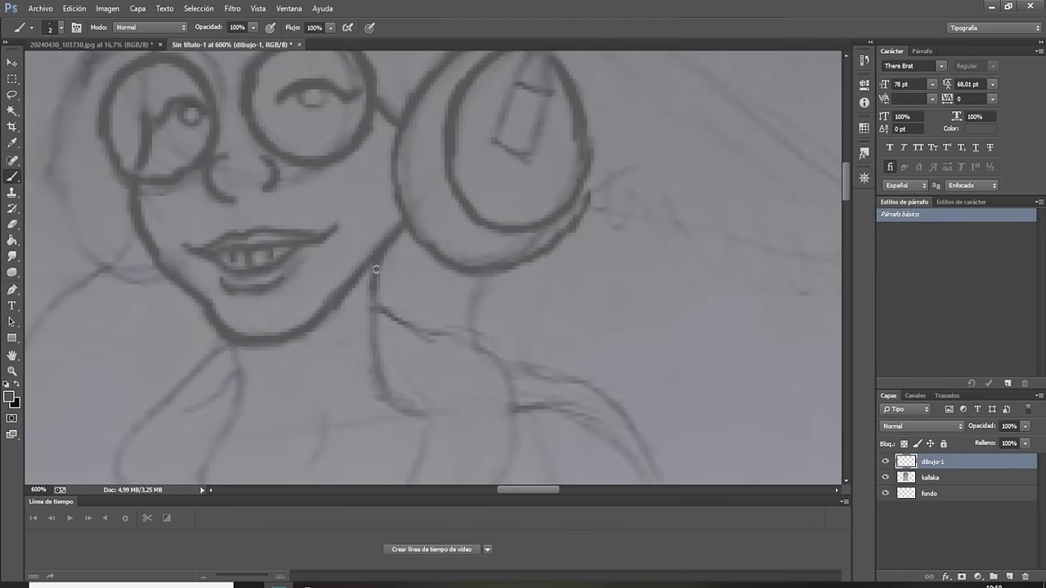
pyautogui.moveTo(375, 262)
pyautogui.mouseDown()
pyautogui.moveTo(372, 341)
pyautogui.moveTo(384, 392)
pyautogui.moveTo(425, 414)
pyautogui.mouseUp()
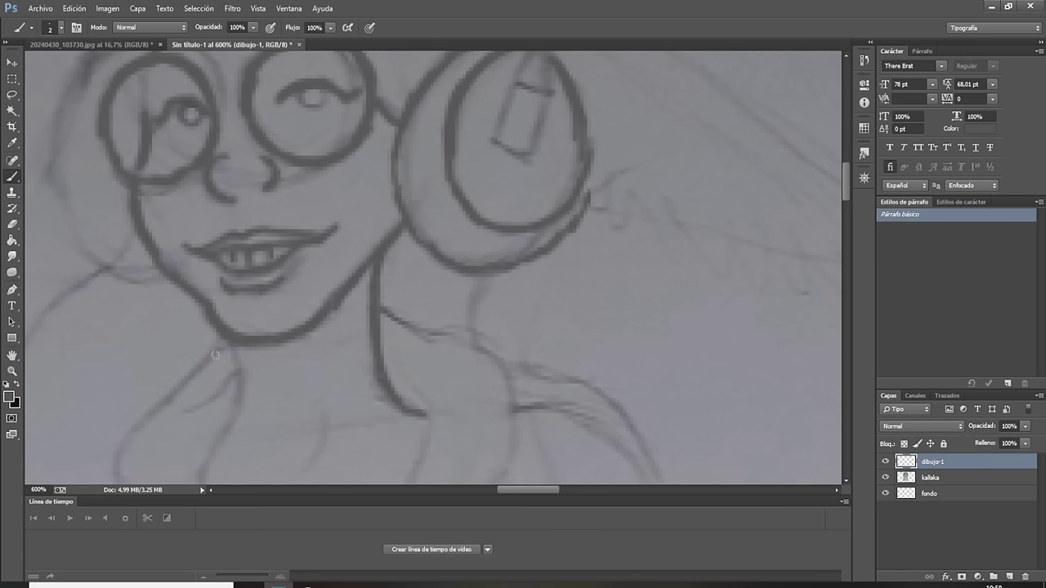
pyautogui.moveTo(226, 340); pyautogui.dragTo(241, 413)
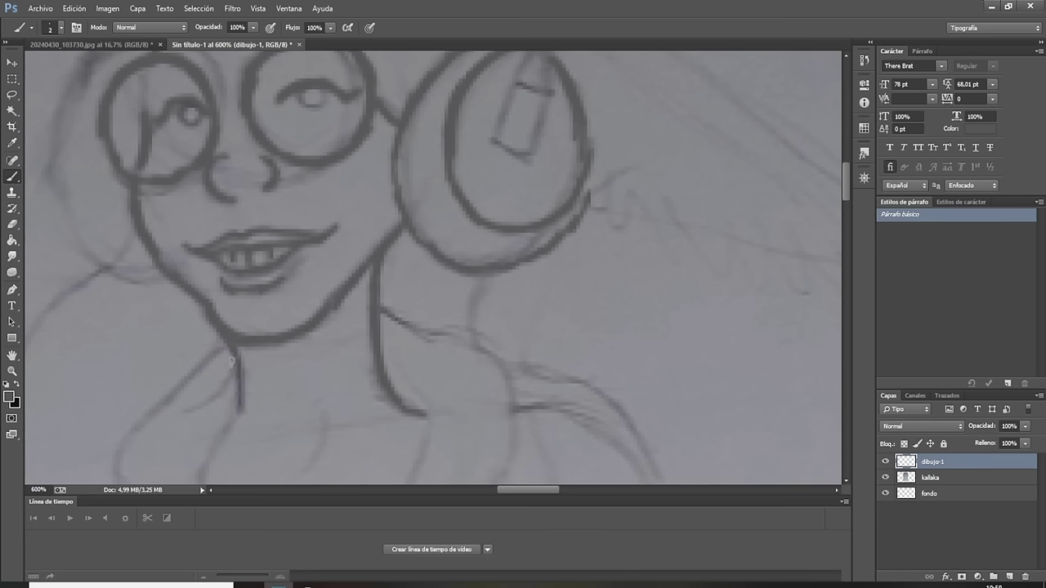
pyautogui.moveTo(232, 359); pyautogui.dragTo(227, 430)
pyautogui.moveTo(238, 387); pyautogui.dragTo(216, 453)
pyautogui.moveTo(237, 407); pyautogui.dragTo(208, 459)
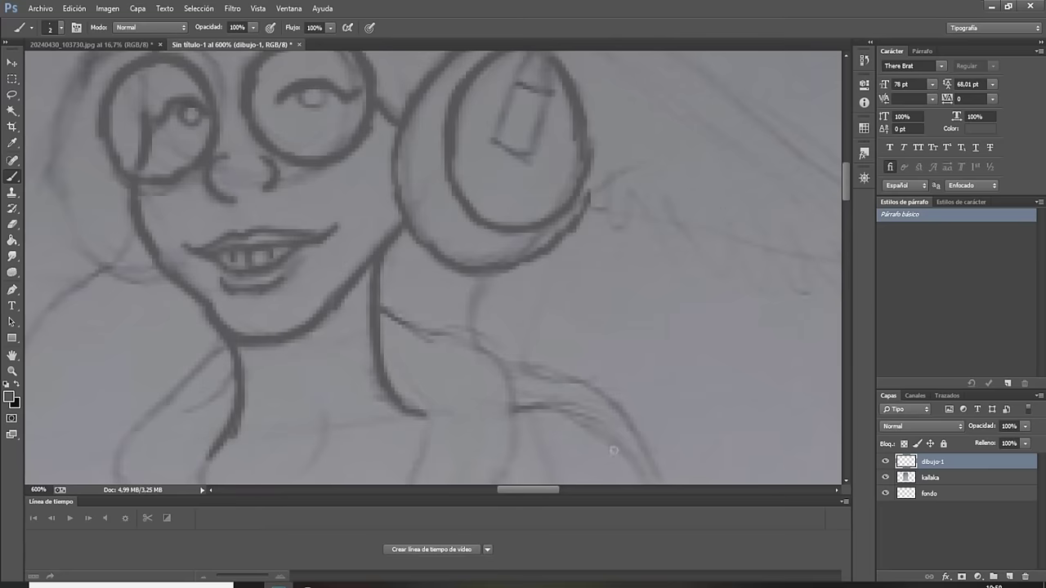
pyautogui.moveTo(554, 491); pyautogui.dragTo(532, 491)
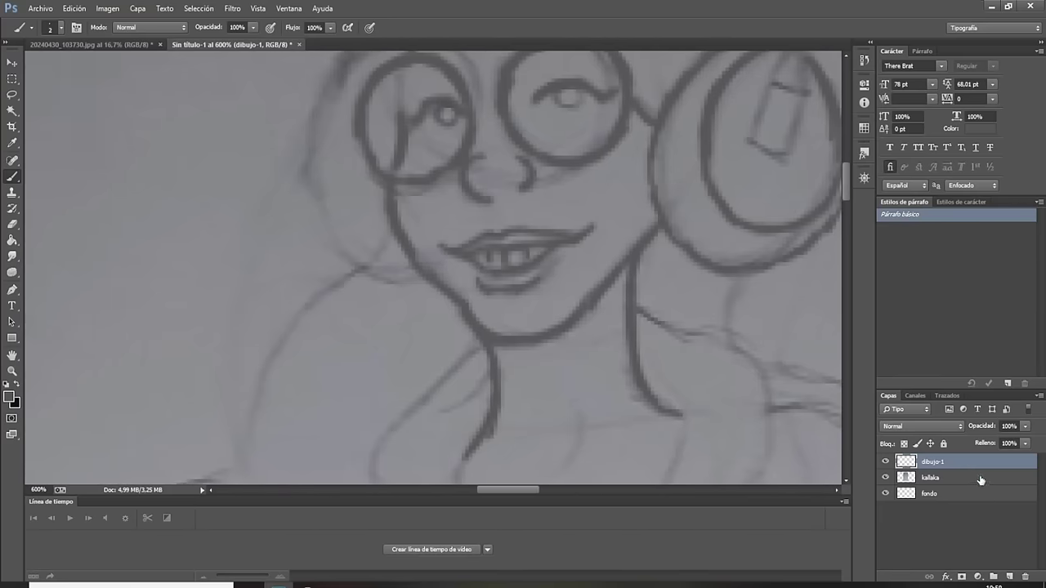
# Fill the fondo background layer with white.
pyautogui.click(977, 478)
pyautogui.click(982, 495)
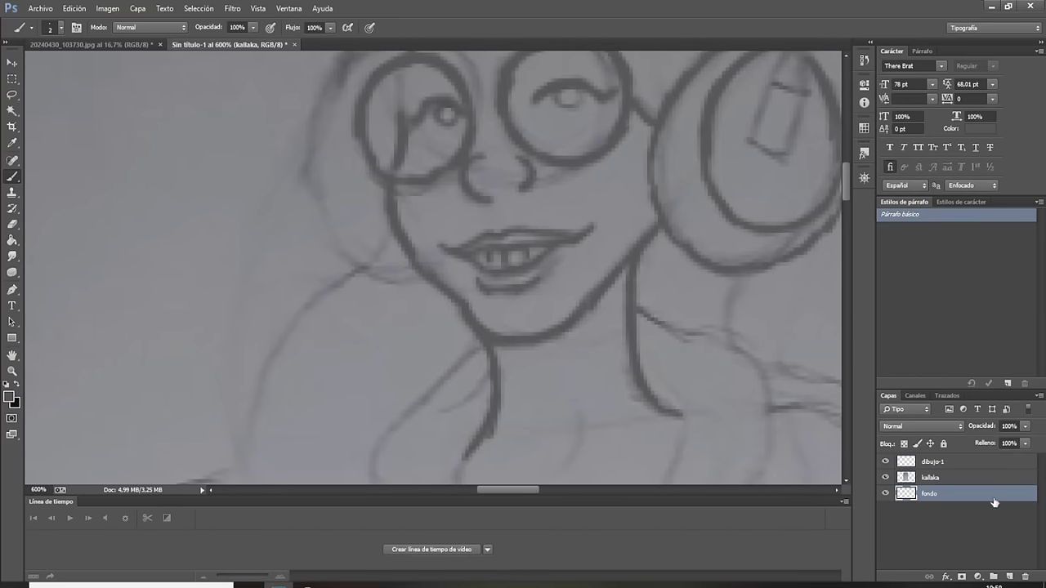
pyautogui.click(10, 399)
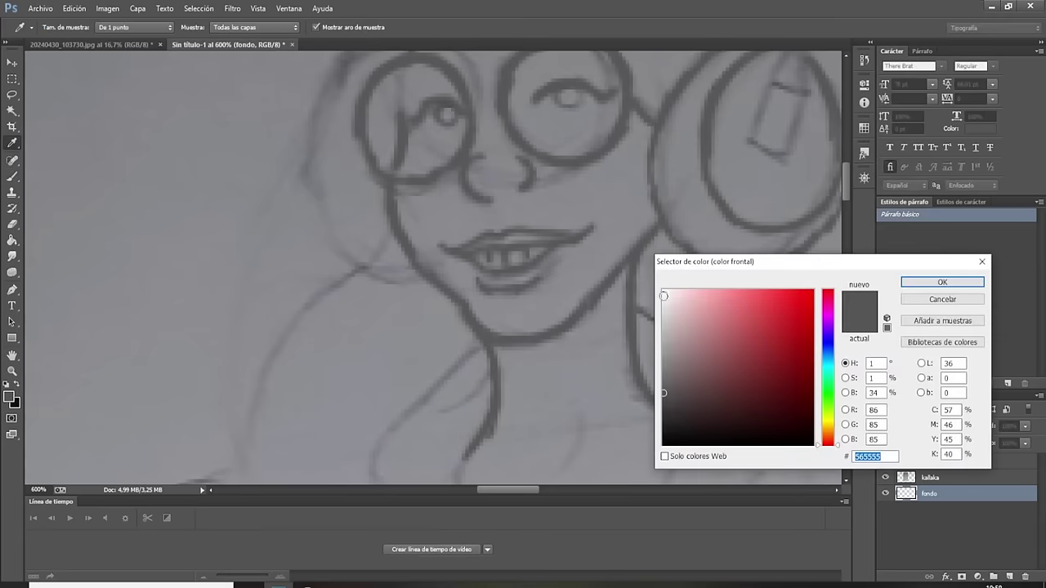
pyautogui.click(665, 291)
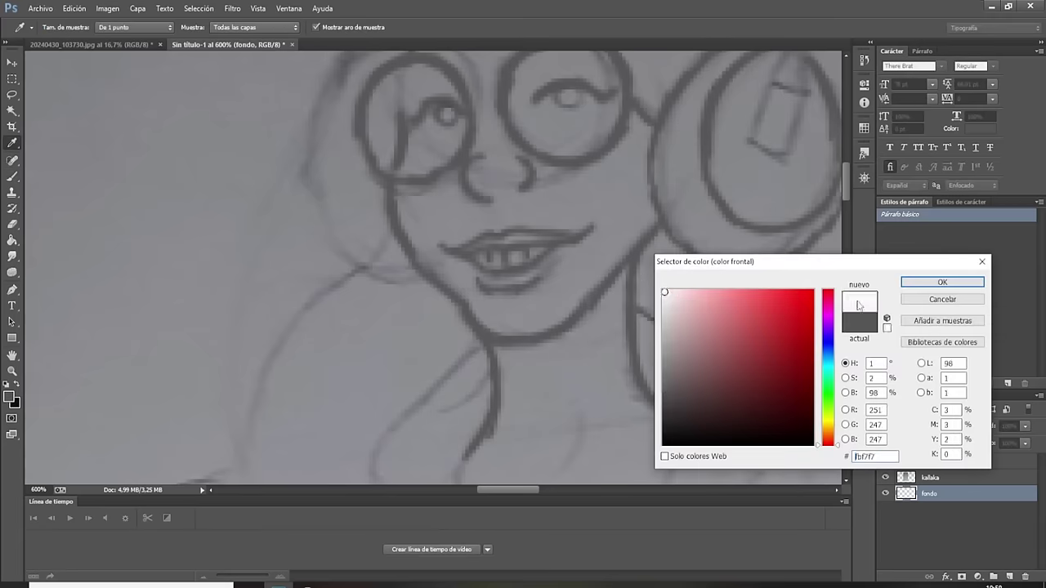
pyautogui.click(941, 282)
pyautogui.press('b')
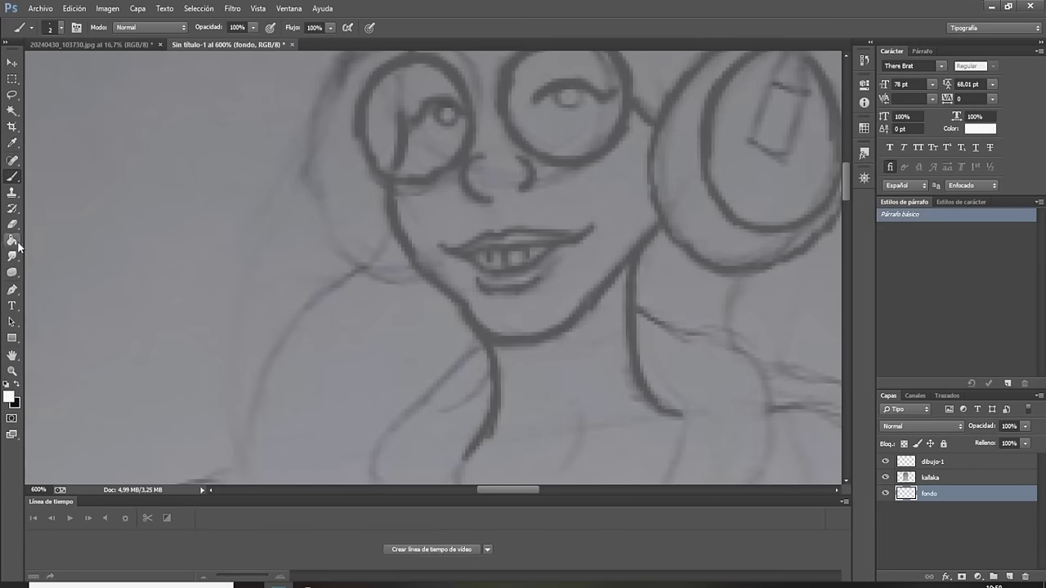
pyautogui.click(14, 243)
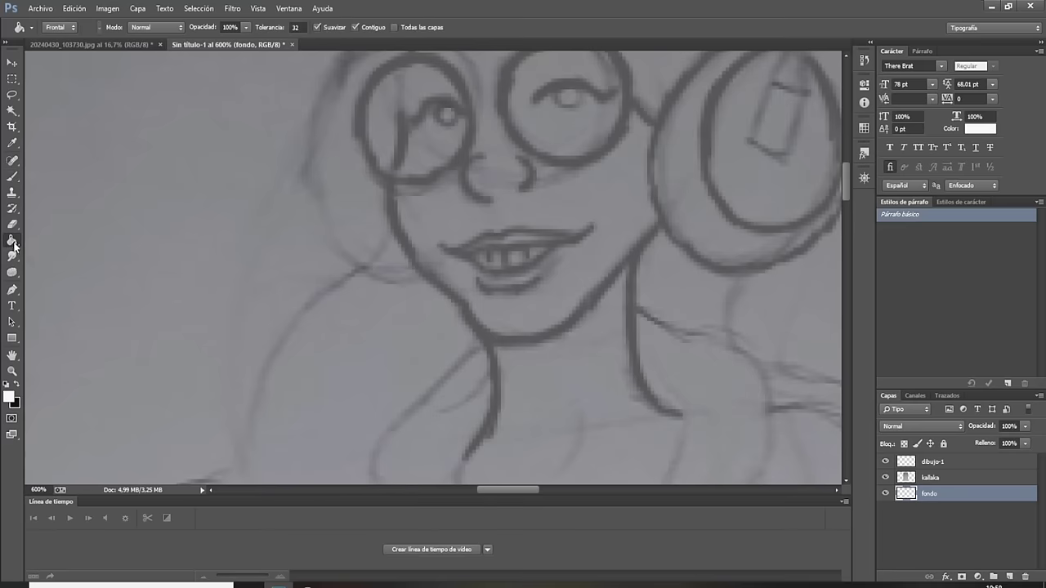
pyautogui.rightClick(15, 243)
pyautogui.click(76, 200)
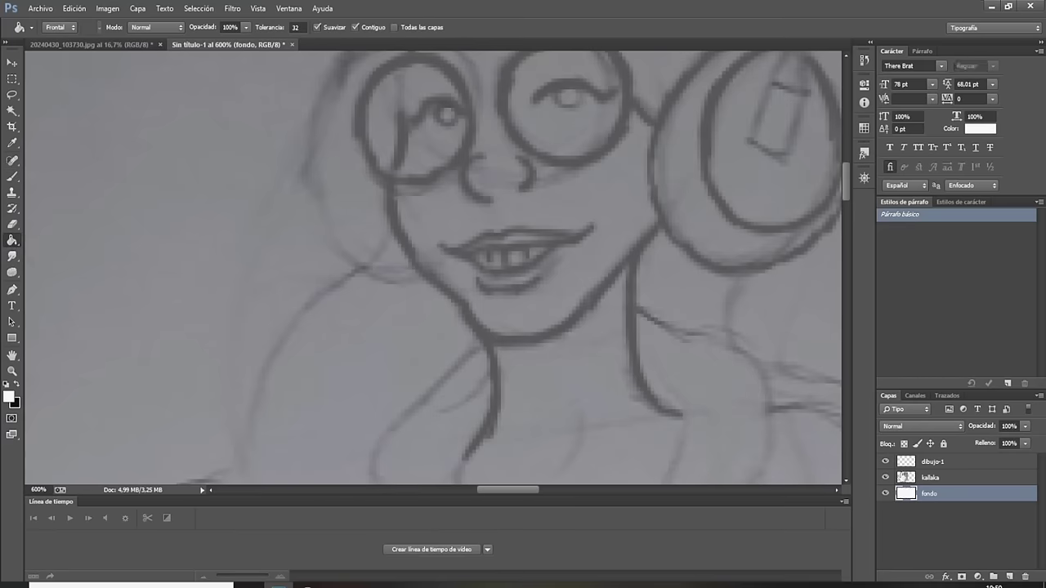
# Hide and reshow the kallaka sketch to check the ink lines, then return to the Brush.
pyautogui.click(885, 478)
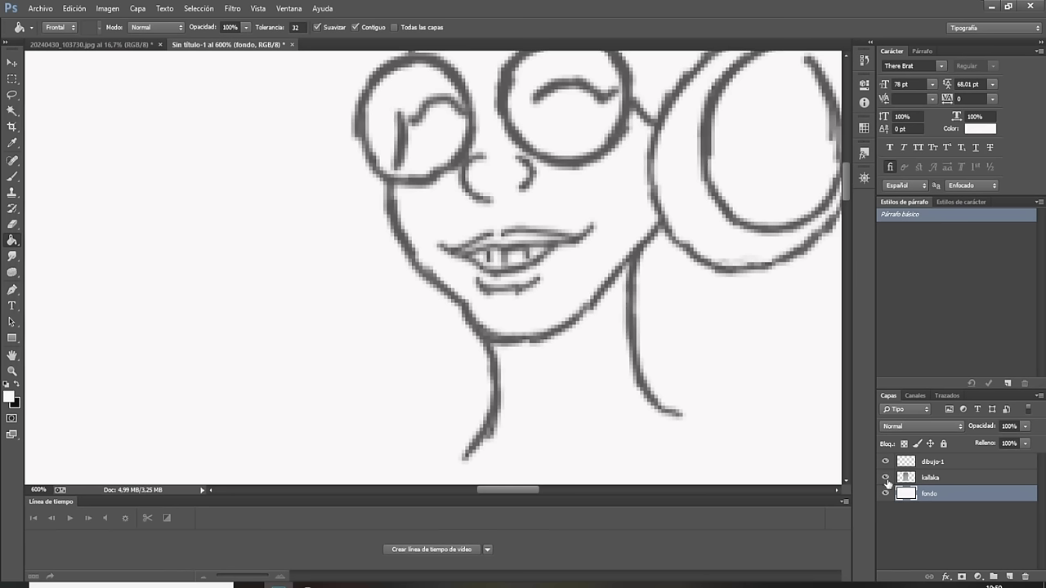
pyautogui.click(885, 478)
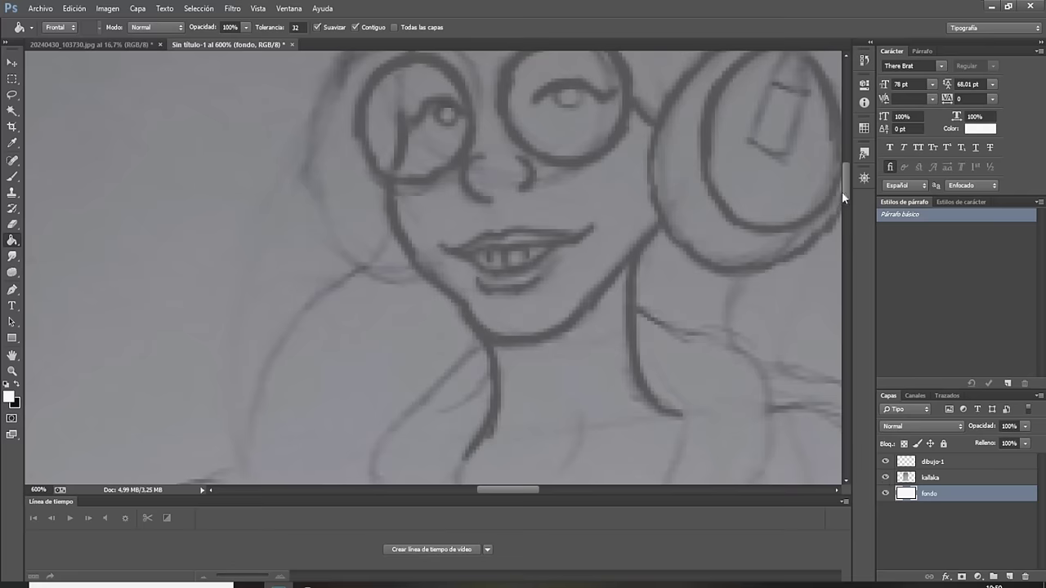
pyautogui.moveTo(842, 196); pyautogui.dragTo(846, 178)
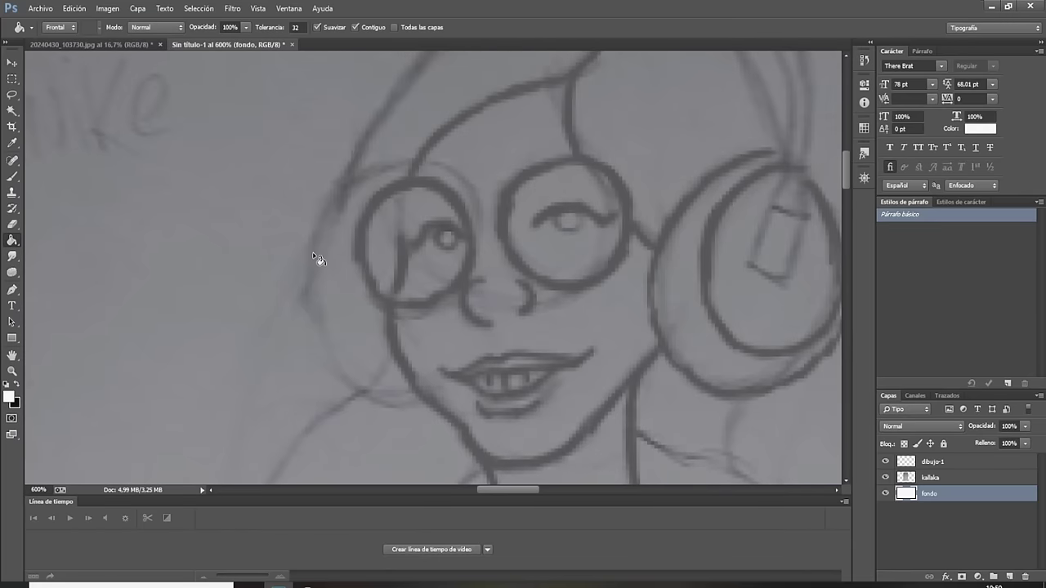
pyautogui.click(13, 176)
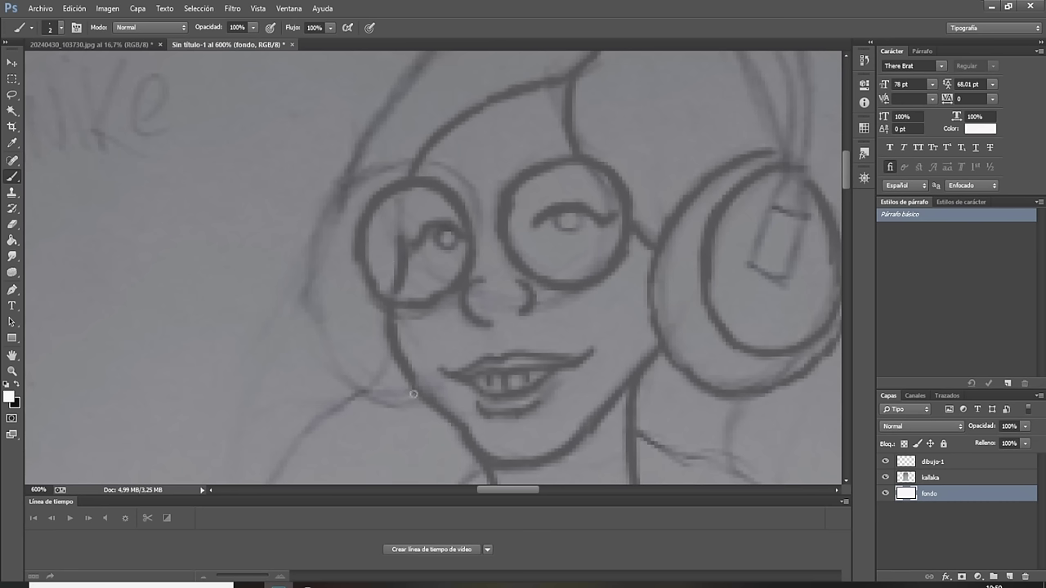
pyautogui.moveTo(412, 393); pyautogui.dragTo(395, 395)
# Undo the white stroke, sample the sketch's grey as paint colour, and reselect dibujo-1.
pyautogui.click(968, 462)
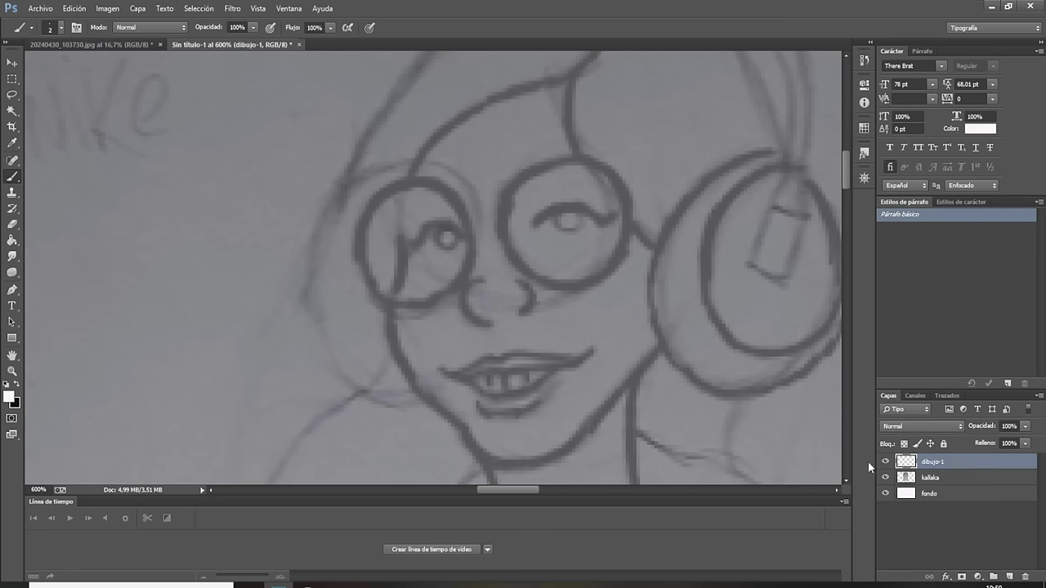
pyautogui.moveTo(414, 392); pyautogui.dragTo(392, 395)
pyautogui.click(73, 8)
pyautogui.click(81, 46)
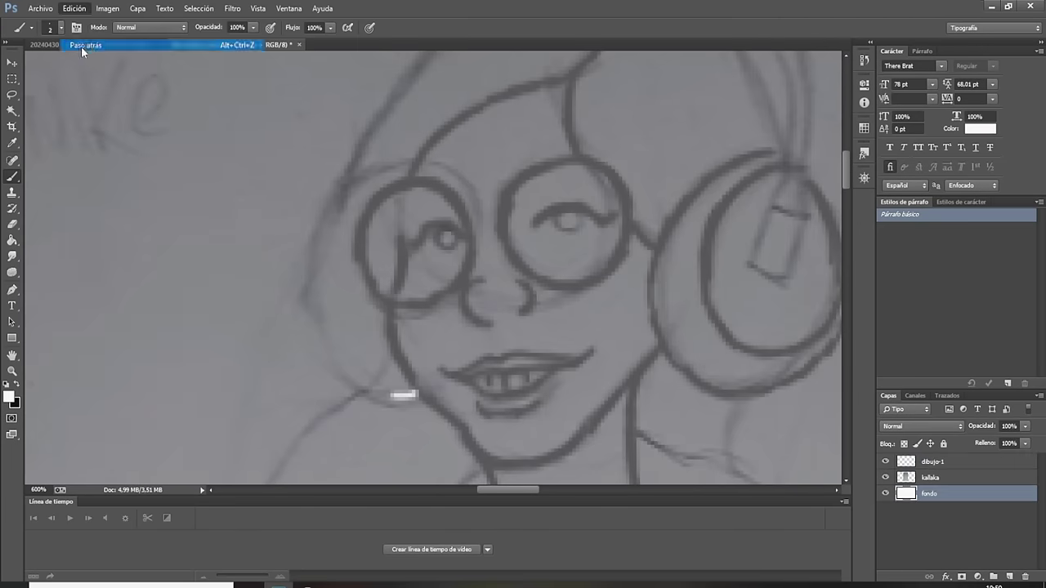
pyautogui.click(11, 143)
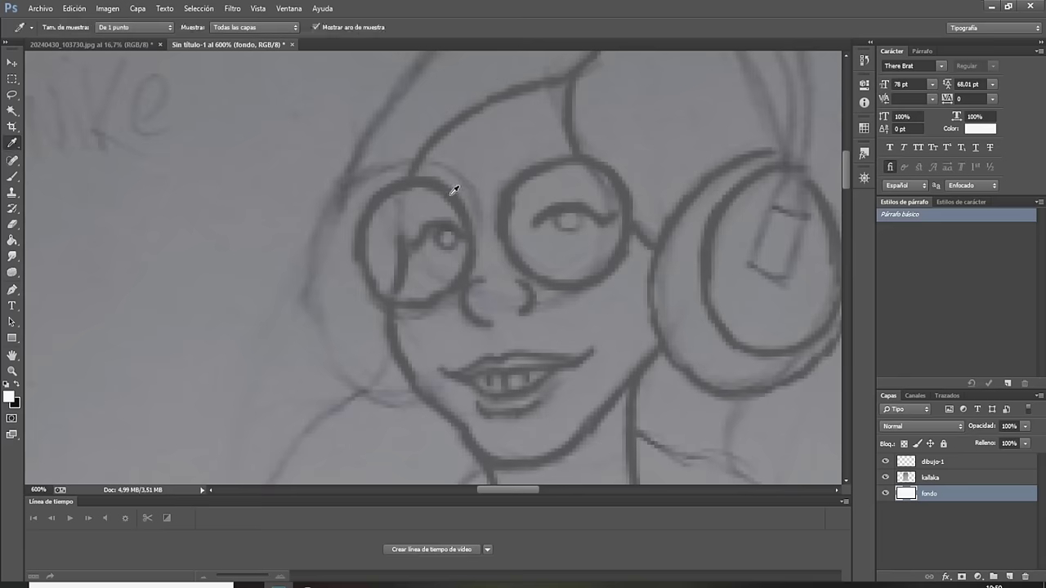
pyautogui.click(455, 190)
pyautogui.click(11, 176)
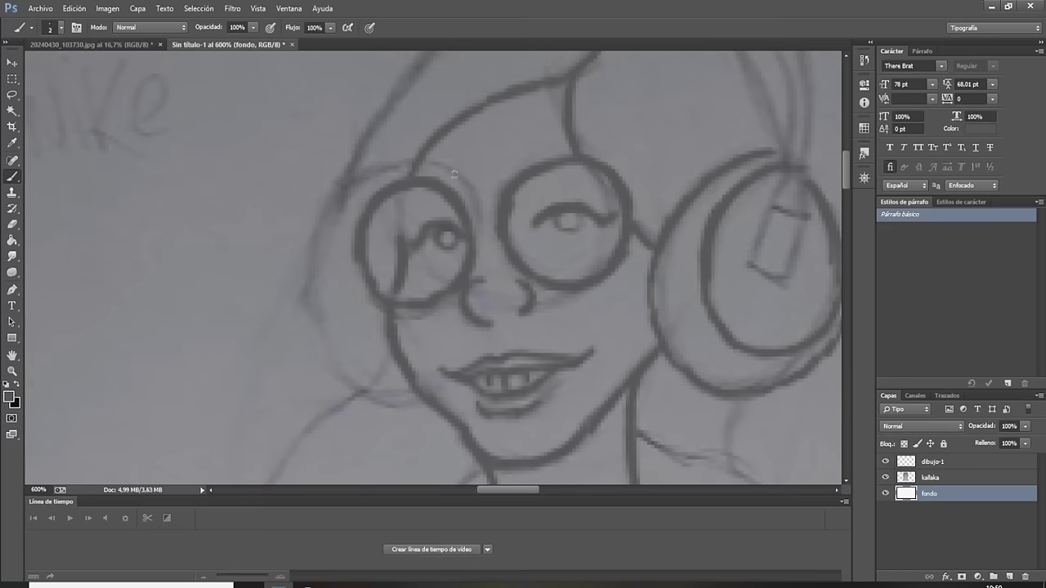
pyautogui.click(953, 462)
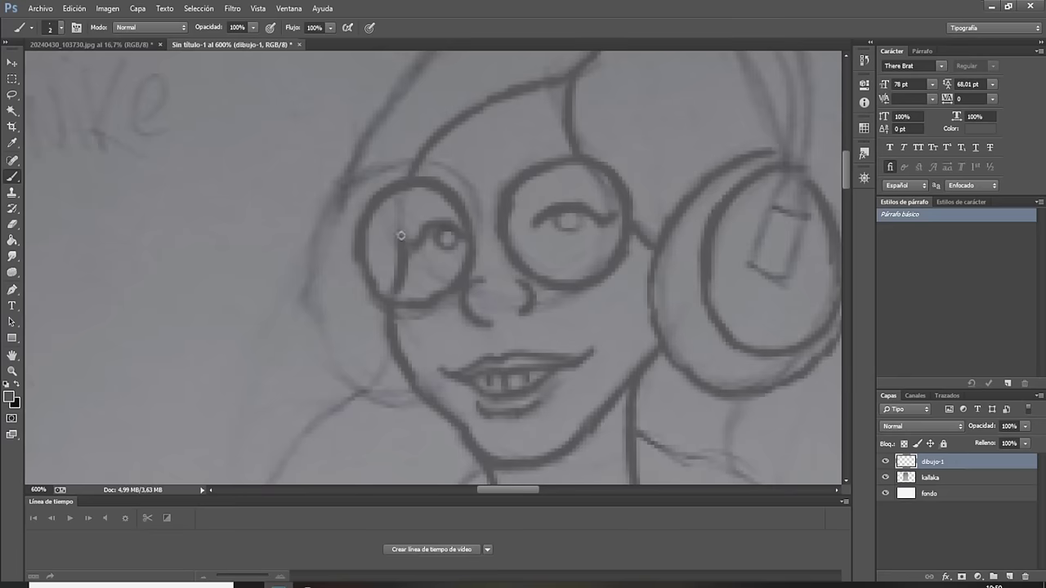
# Ink the left glasses rim and left face outline, erasing a stray bit and adding the chin contour.
pyautogui.moveTo(407, 169); pyautogui.dragTo(343, 185)
pyautogui.moveTo(333, 195); pyautogui.dragTo(312, 247)
pyautogui.moveTo(325, 208)
pyautogui.mouseDown()
pyautogui.moveTo(305, 271)
pyautogui.moveTo(317, 333)
pyautogui.moveTo(340, 370)
pyautogui.moveTo(392, 391)
pyautogui.mouseUp()
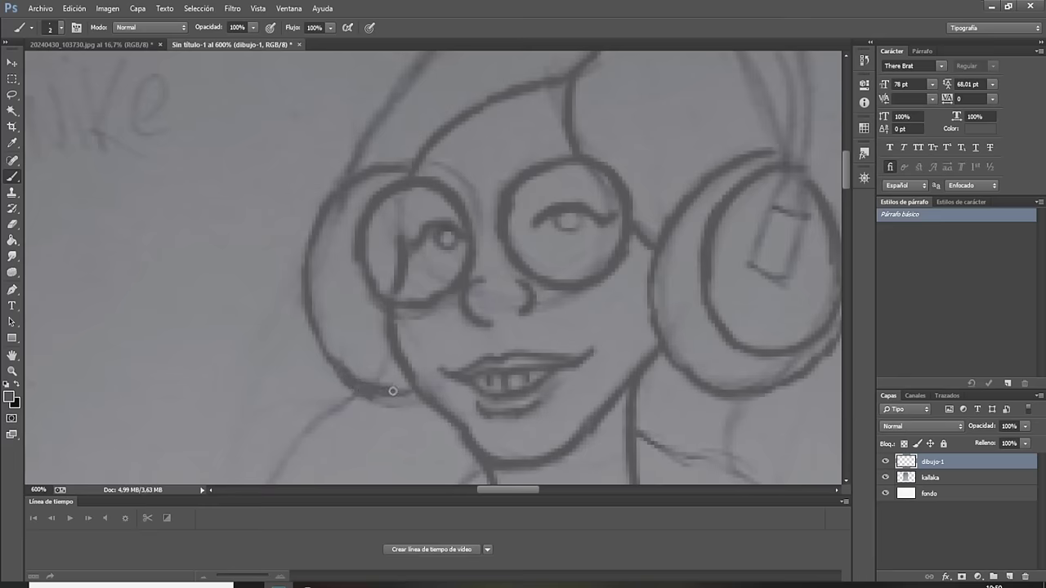
pyautogui.click(12, 224)
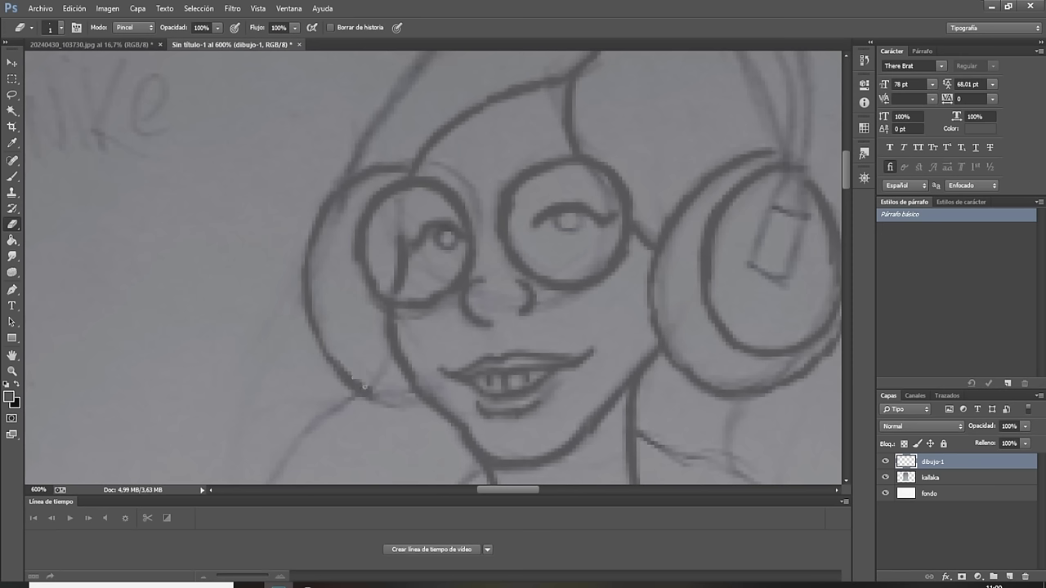
pyautogui.moveTo(364, 387); pyautogui.dragTo(376, 391)
pyautogui.click(12, 176)
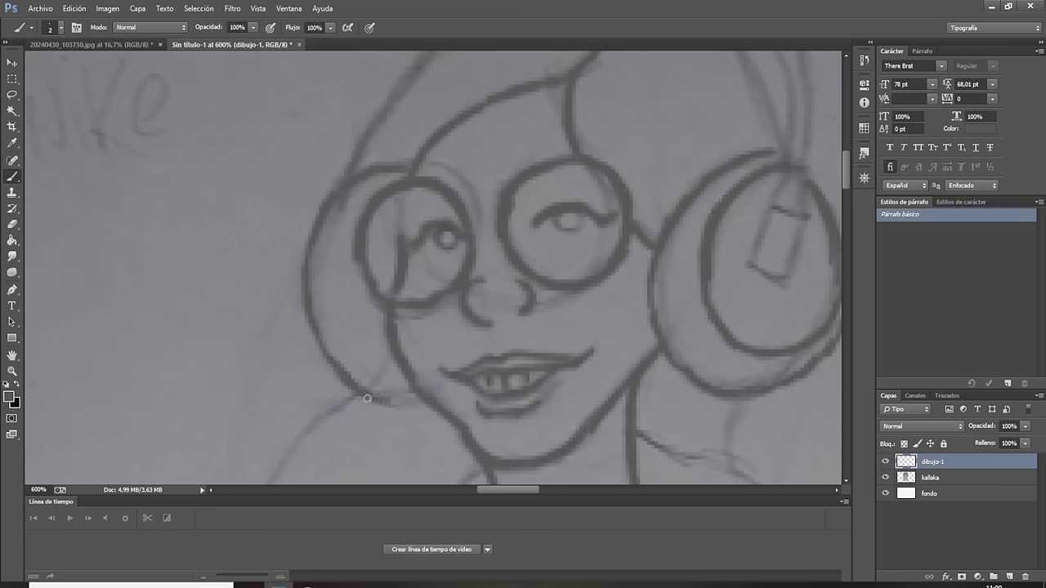
pyautogui.moveTo(368, 397); pyautogui.dragTo(420, 390)
# Ink the head outline and the right hair strands down to the headphone.
pyautogui.moveTo(847, 179); pyautogui.dragTo(849, 162)
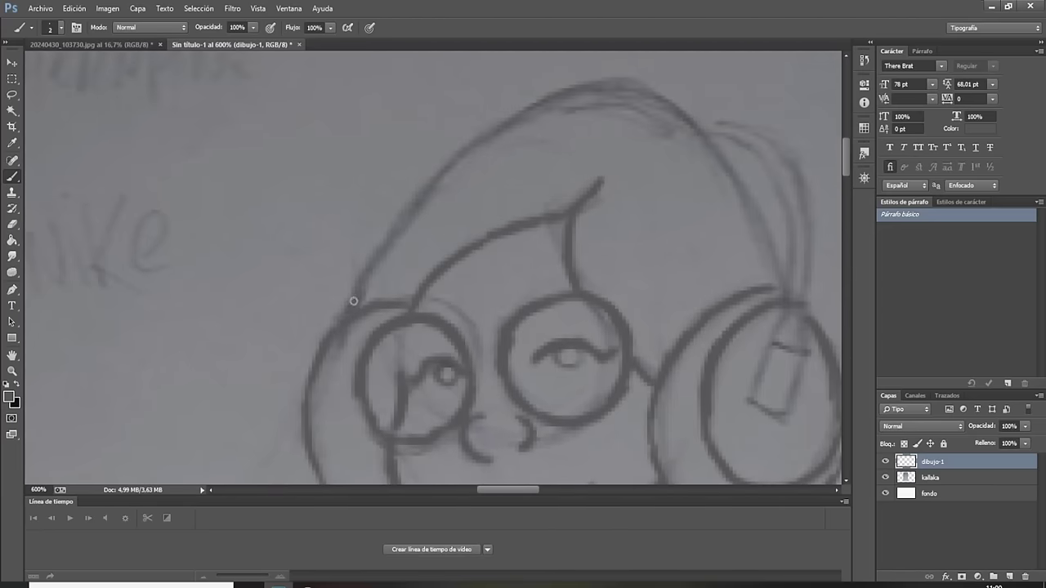
pyautogui.moveTo(351, 299)
pyautogui.mouseDown()
pyautogui.moveTo(460, 155)
pyautogui.moveTo(530, 106)
pyautogui.moveTo(616, 82)
pyautogui.moveTo(691, 113)
pyautogui.moveTo(783, 291)
pyautogui.mouseUp()
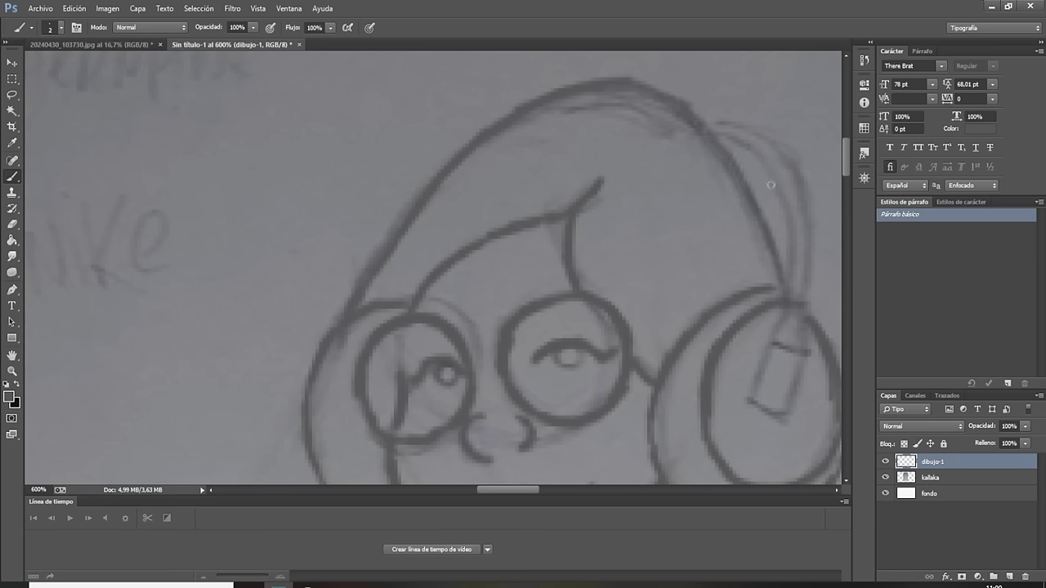
pyautogui.moveTo(713, 133); pyautogui.dragTo(785, 205)
pyautogui.moveTo(758, 169); pyautogui.dragTo(782, 243)
pyautogui.moveTo(784, 206); pyautogui.dragTo(791, 268)
pyautogui.moveTo(786, 214); pyautogui.dragTo(785, 293)
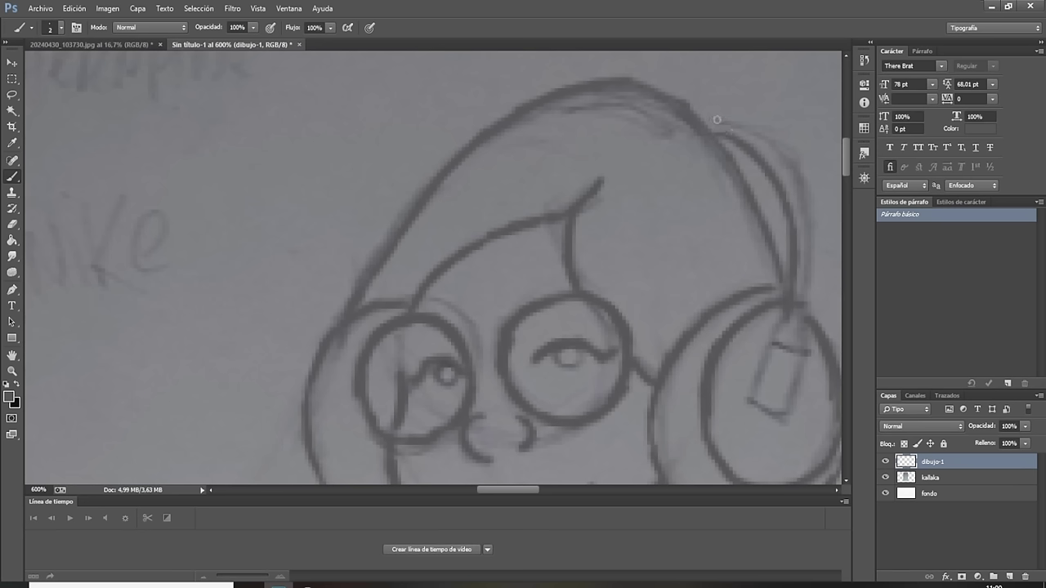
pyautogui.moveTo(705, 121); pyautogui.dragTo(746, 130)
pyautogui.moveTo(745, 132); pyautogui.dragTo(788, 162)
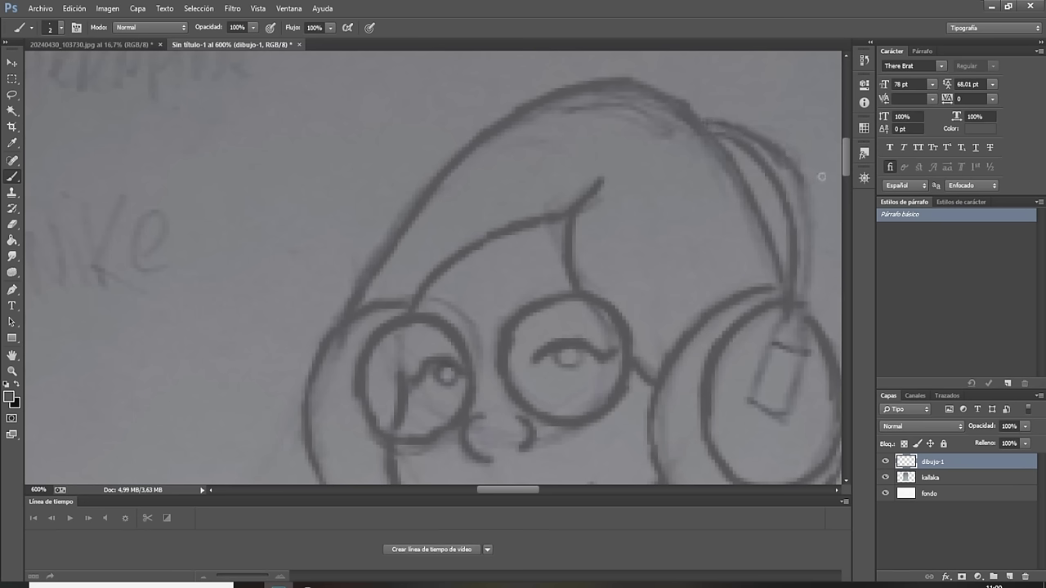
pyautogui.moveTo(785, 160)
pyautogui.mouseDown()
pyautogui.moveTo(803, 199)
pyautogui.moveTo(803, 321)
pyautogui.mouseUp()
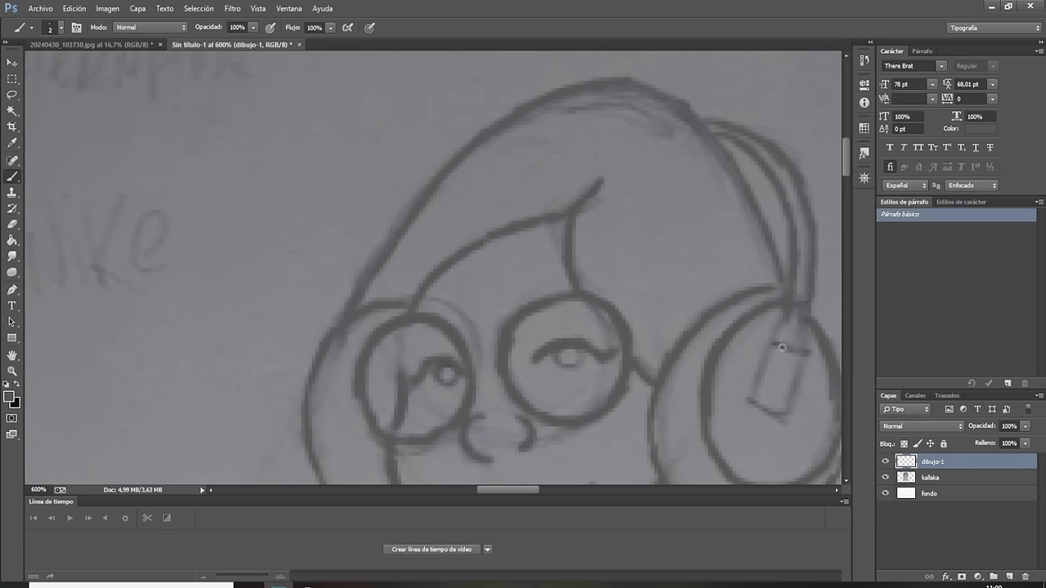
# Ink the headphone connector edges, the band into the connector, and a short hair strand.
pyautogui.moveTo(768, 338)
pyautogui.mouseDown()
pyautogui.moveTo(811, 356)
pyautogui.moveTo(783, 423)
pyautogui.mouseUp()
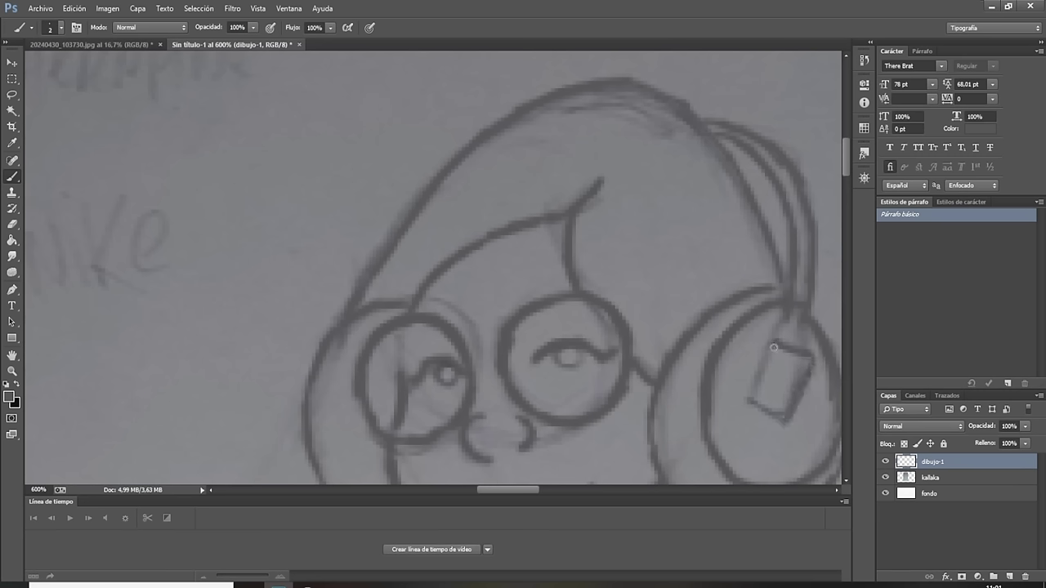
pyautogui.moveTo(773, 347)
pyautogui.mouseDown()
pyautogui.moveTo(745, 399)
pyautogui.moveTo(786, 421)
pyautogui.mouseUp()
pyautogui.moveTo(809, 351); pyautogui.dragTo(799, 286)
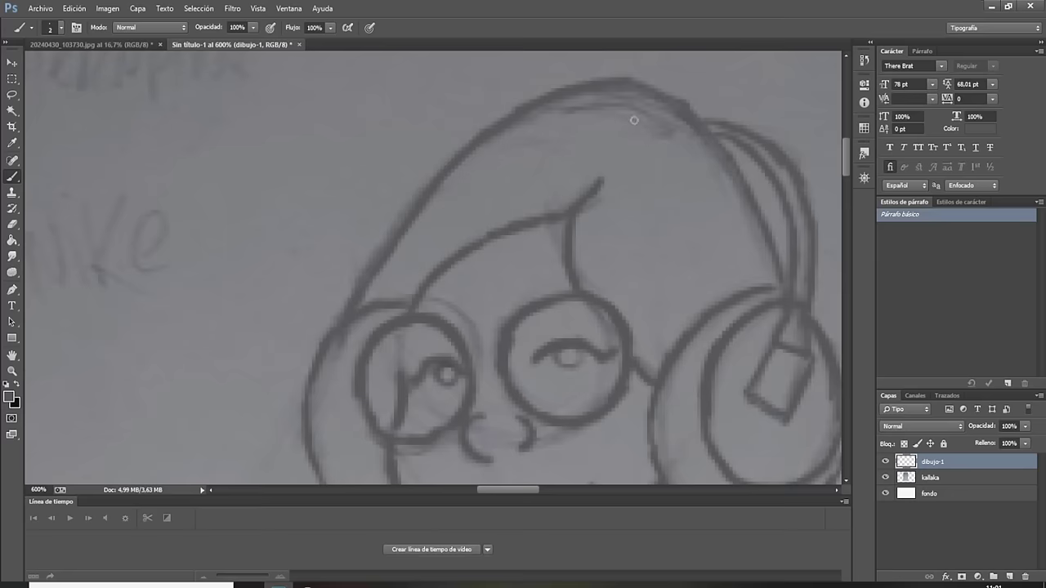
pyautogui.moveTo(612, 164); pyautogui.dragTo(628, 137)
pyautogui.moveTo(845, 153)
pyautogui.mouseDown()
pyautogui.moveTo(845, 176)
pyautogui.moveTo(845, 166)
pyautogui.mouseUp()
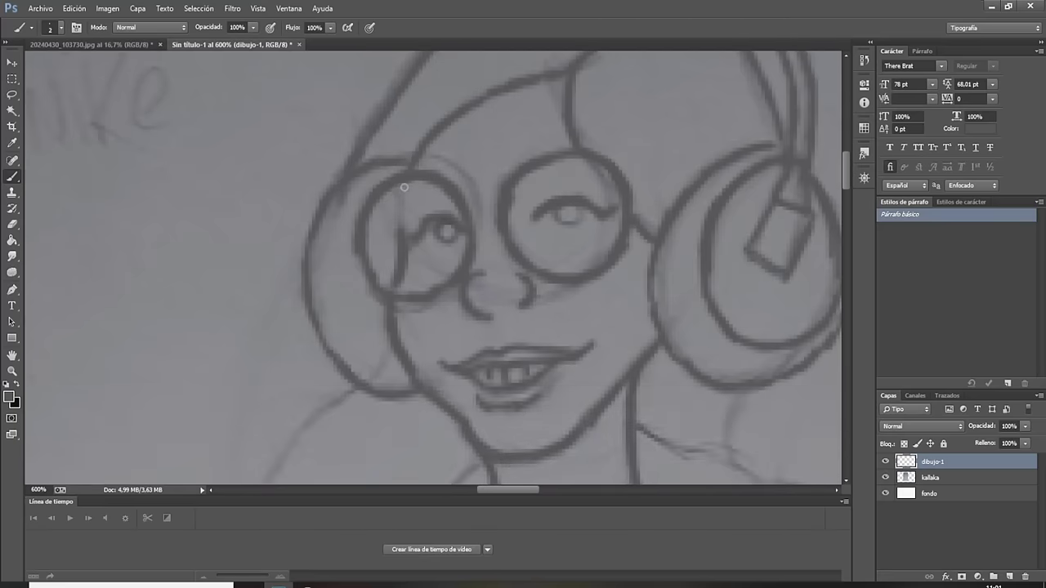
# Ink a line through the left lens and the cheek outline, erasing slips.
pyautogui.moveTo(402, 185); pyautogui.dragTo(401, 230)
pyautogui.click(378, 340)
pyautogui.moveTo(361, 314)
pyautogui.mouseDown()
pyautogui.moveTo(349, 256)
pyautogui.moveTo(380, 223)
pyautogui.mouseUp()
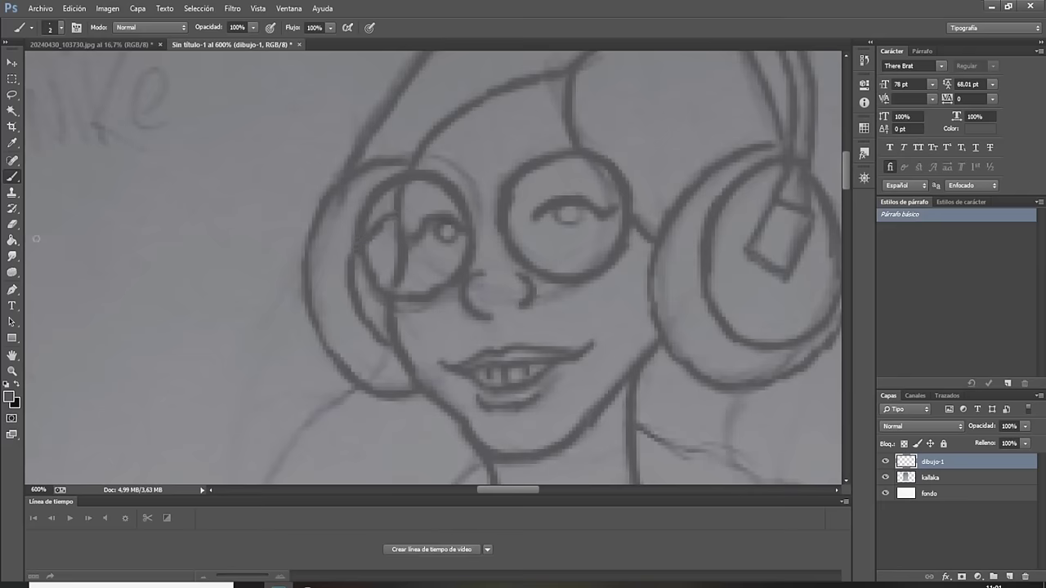
pyautogui.click(13, 224)
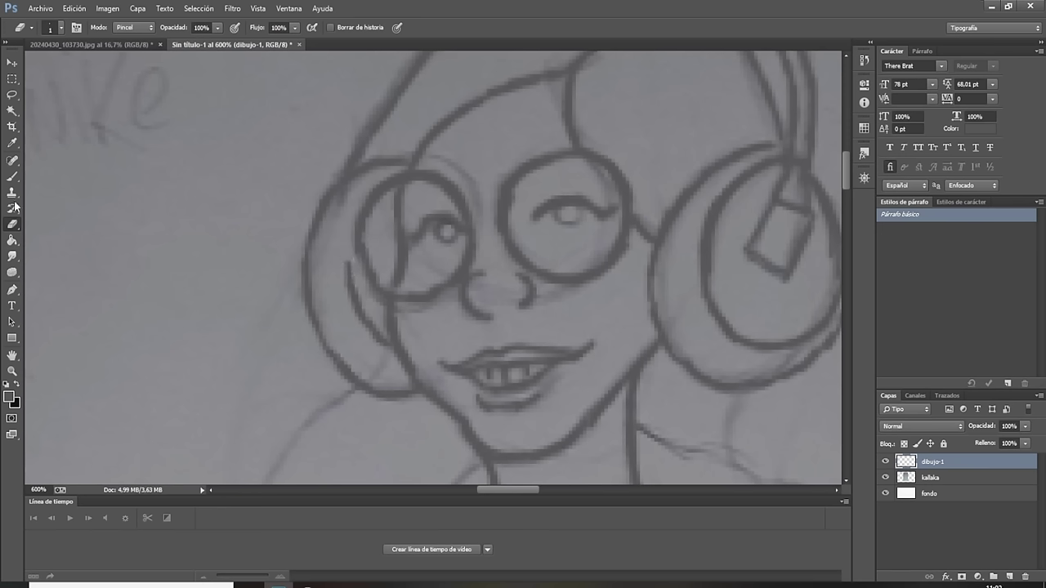
pyautogui.click(12, 176)
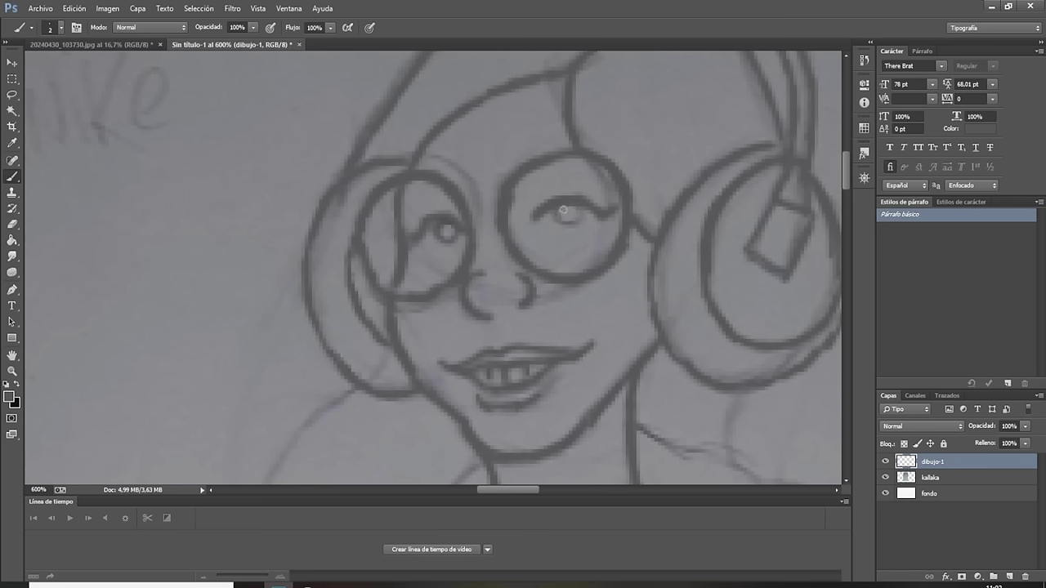
# Paint pupils in both eyes and a dot for the nostril.
pyautogui.moveTo(560, 213); pyautogui.dragTo(569, 209)
pyautogui.moveTo(441, 230); pyautogui.dragTo(453, 230)
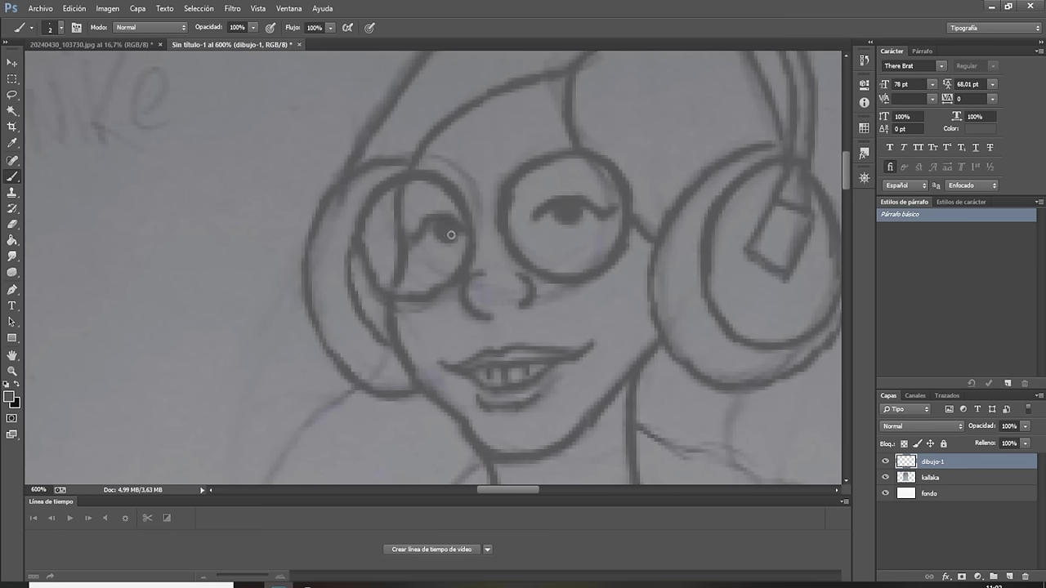
pyautogui.click(506, 304)
# Ink the right and left neck lines down to the V's point, erasing a slip.
pyautogui.moveTo(847, 171); pyautogui.dragTo(843, 207)
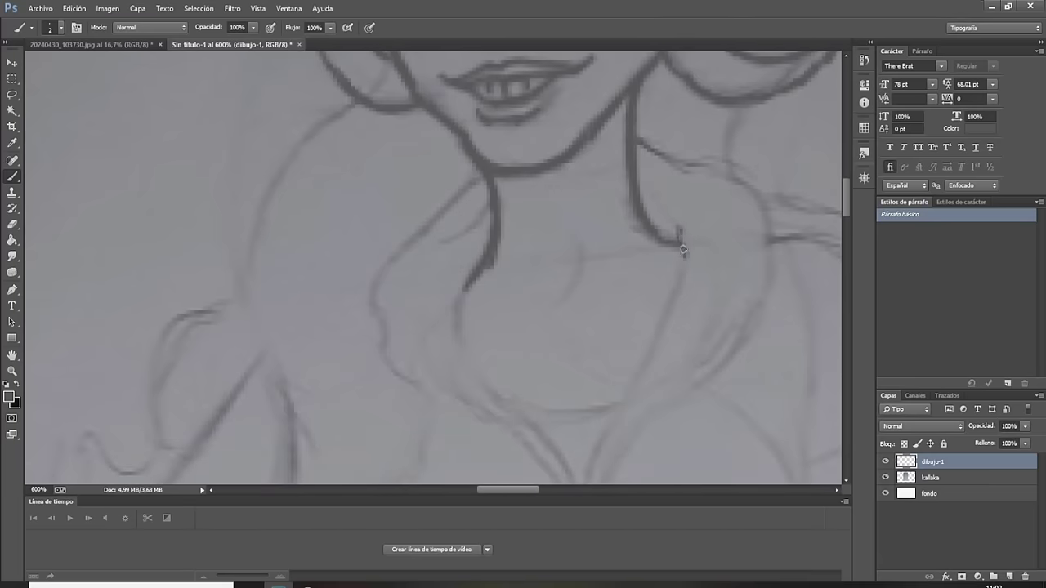
pyautogui.moveTo(678, 233)
pyautogui.mouseDown()
pyautogui.moveTo(683, 276)
pyautogui.moveTo(647, 340)
pyautogui.mouseUp()
pyautogui.moveTo(678, 286); pyautogui.dragTo(627, 386)
pyautogui.moveTo(655, 338); pyautogui.dragTo(580, 480)
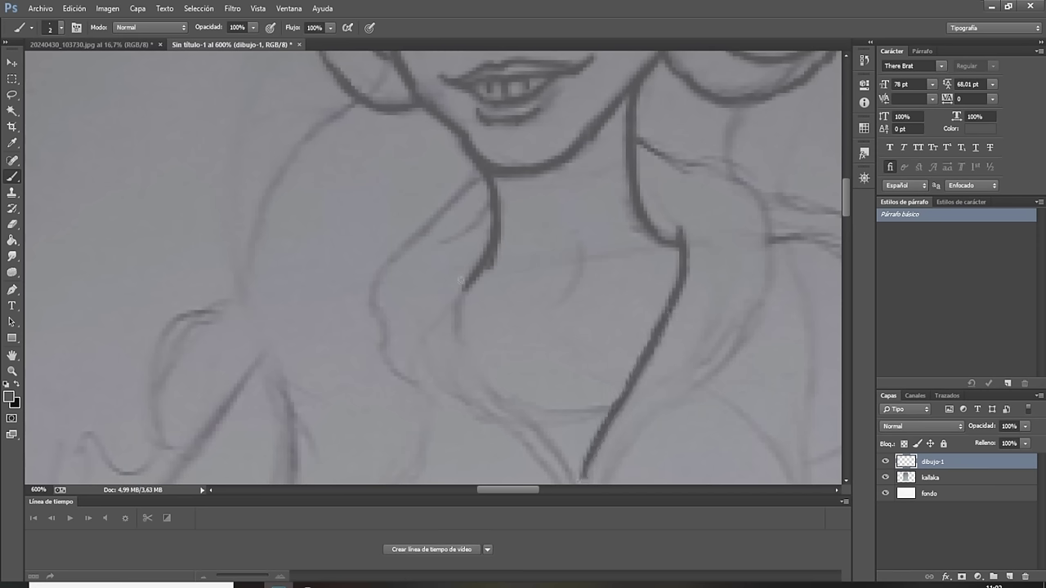
pyautogui.moveTo(465, 285); pyautogui.dragTo(462, 343)
pyautogui.moveTo(460, 335)
pyautogui.mouseDown()
pyautogui.moveTo(493, 398)
pyautogui.moveTo(546, 445)
pyautogui.mouseUp()
pyautogui.moveTo(512, 405); pyautogui.dragTo(577, 479)
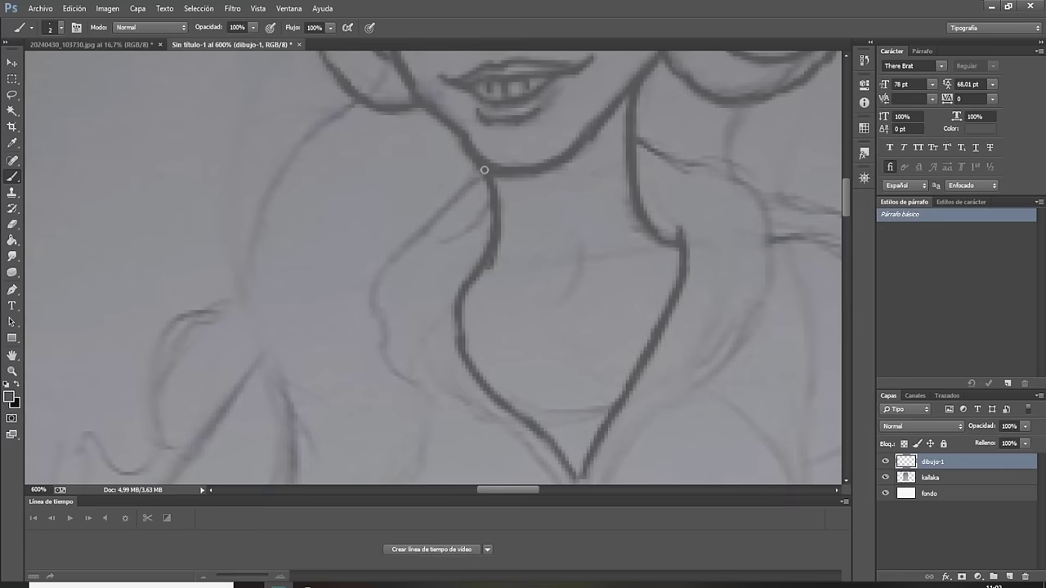
pyautogui.click(12, 223)
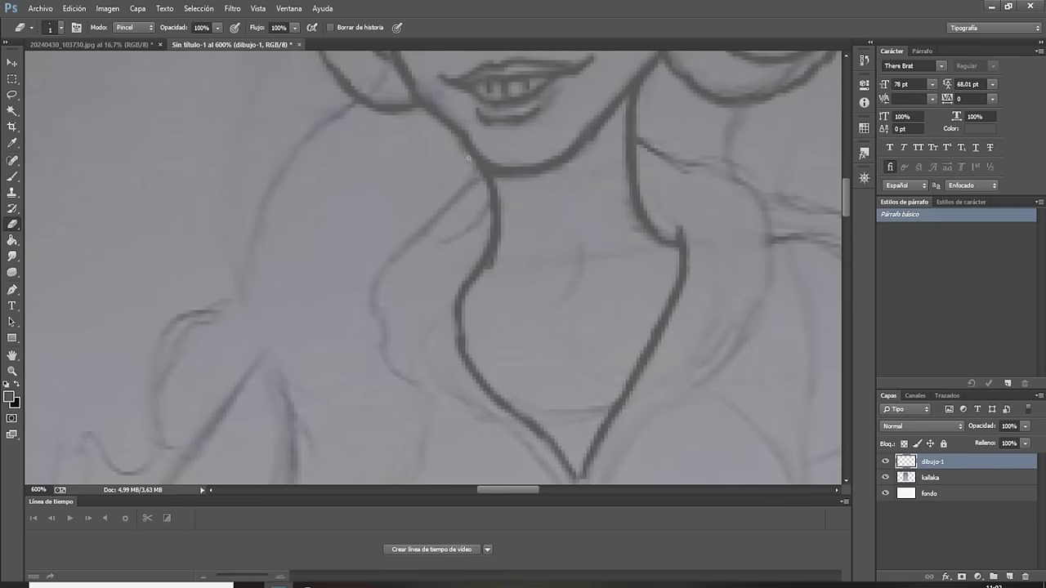
pyautogui.click(12, 175)
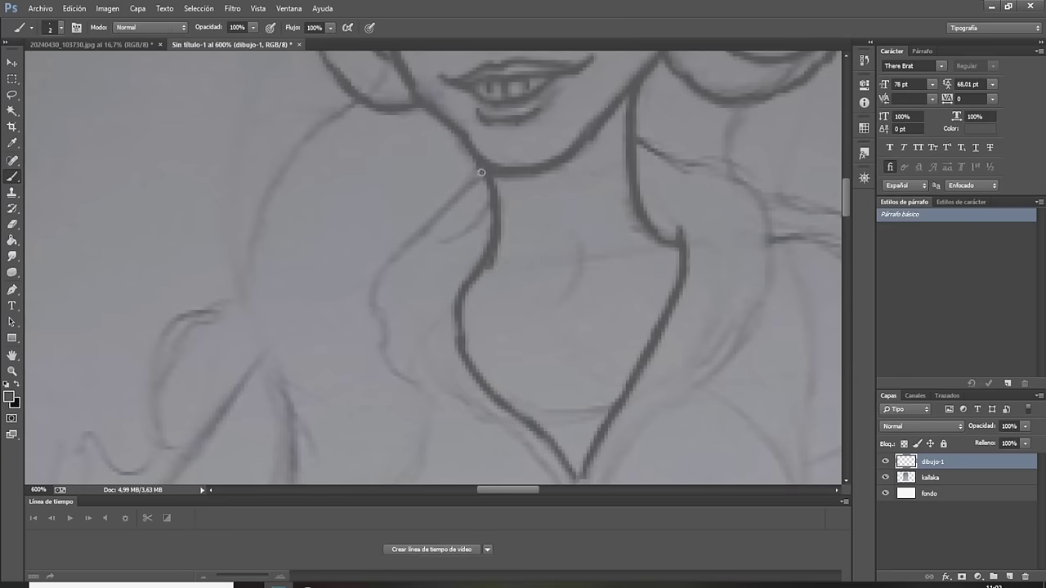
# Ink the outer lines from the neck, extend the V's point down, and trace the right diagonal.
pyautogui.moveTo(482, 175)
pyautogui.mouseDown()
pyautogui.moveTo(441, 204)
pyautogui.moveTo(367, 298)
pyautogui.mouseUp()
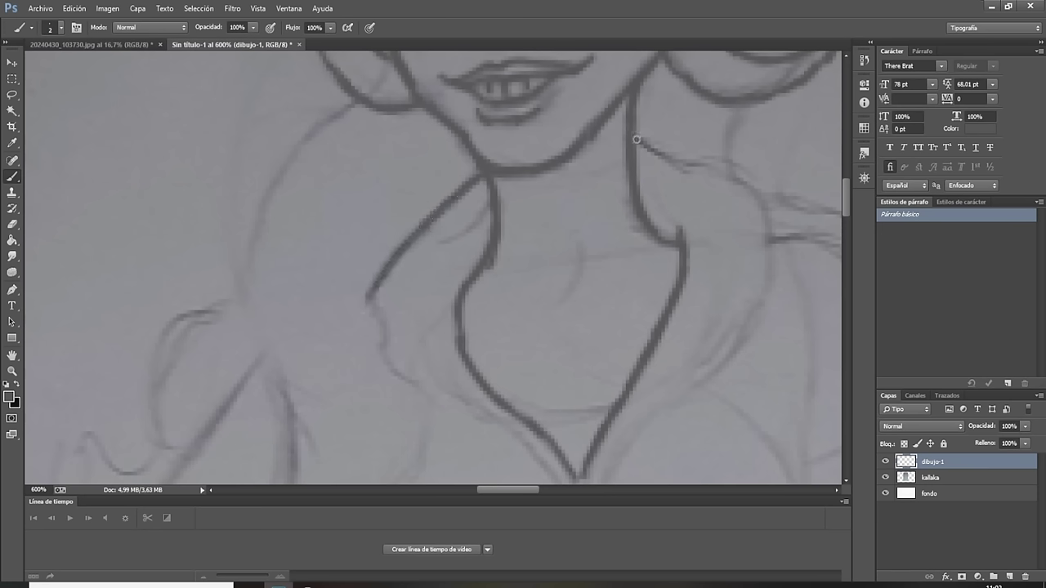
pyautogui.moveTo(635, 140)
pyautogui.mouseDown()
pyautogui.moveTo(728, 189)
pyautogui.moveTo(770, 232)
pyautogui.moveTo(746, 321)
pyautogui.mouseUp()
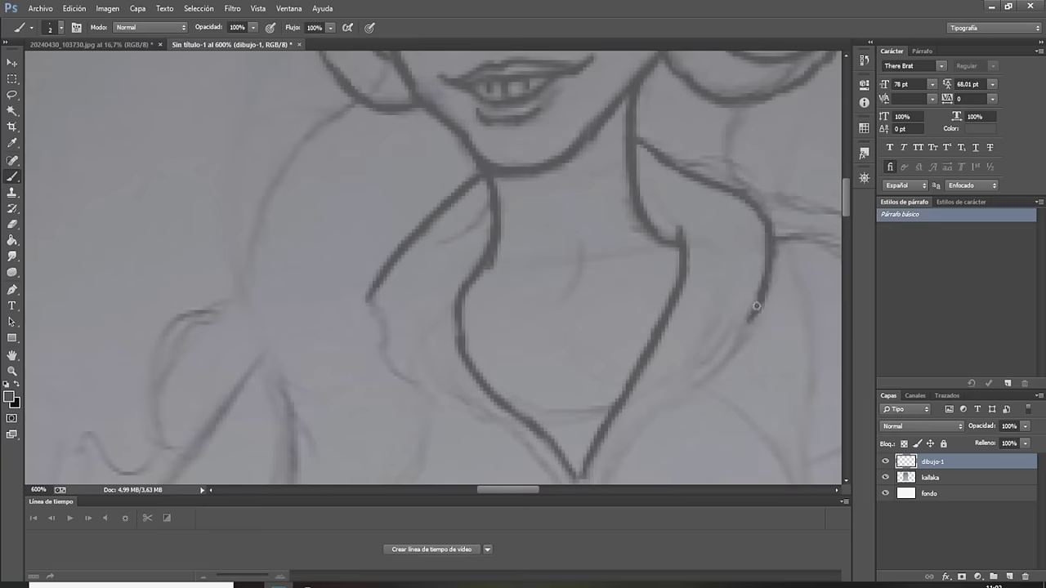
pyautogui.moveTo(845, 196); pyautogui.dragTo(847, 210)
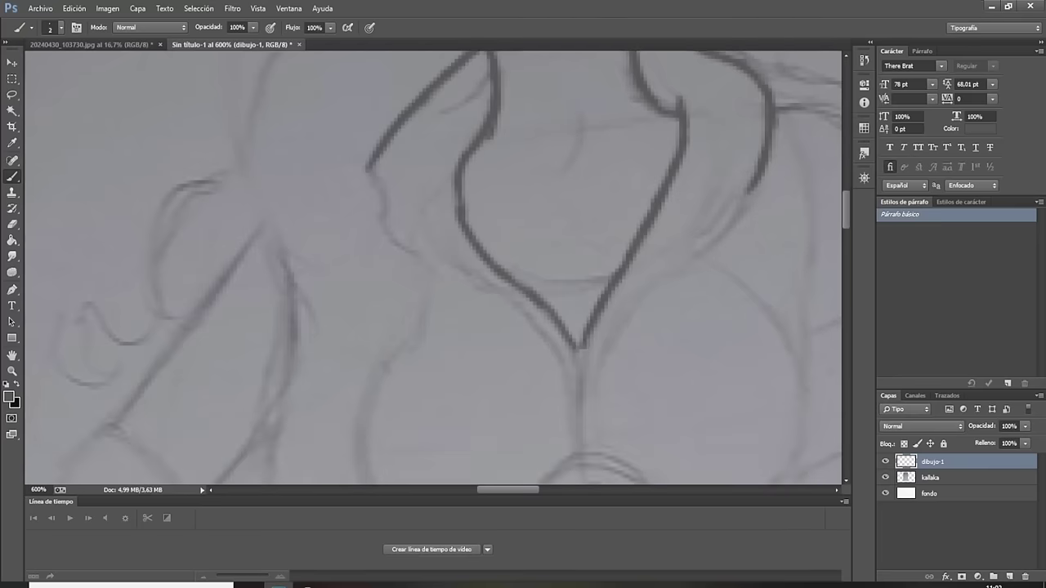
pyautogui.moveTo(572, 347); pyautogui.dragTo(582, 460)
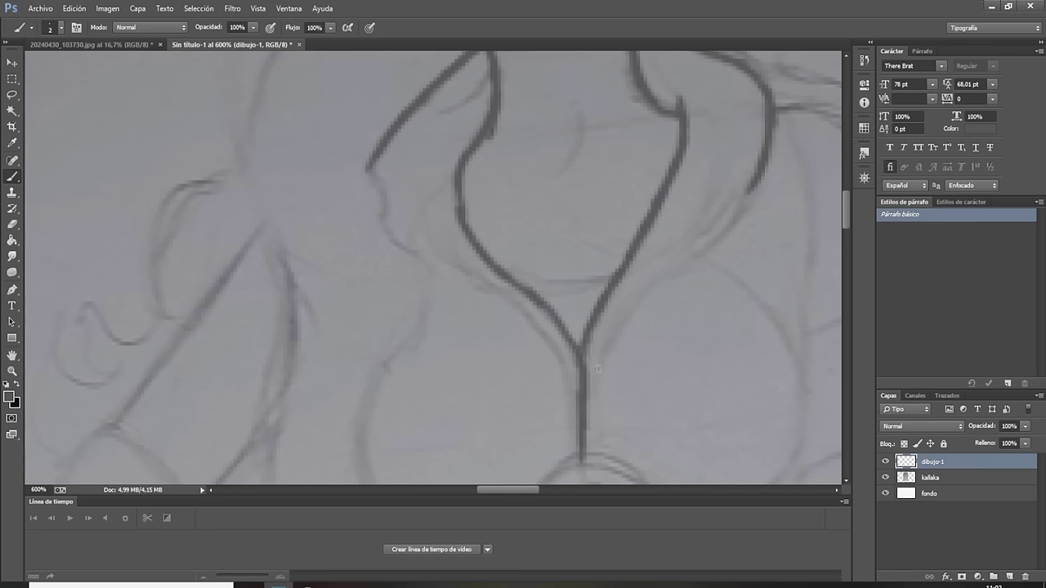
pyautogui.moveTo(598, 368); pyautogui.dragTo(656, 282)
pyautogui.moveTo(623, 326); pyautogui.dragTo(678, 265)
pyautogui.moveTo(641, 300); pyautogui.dragTo(691, 258)
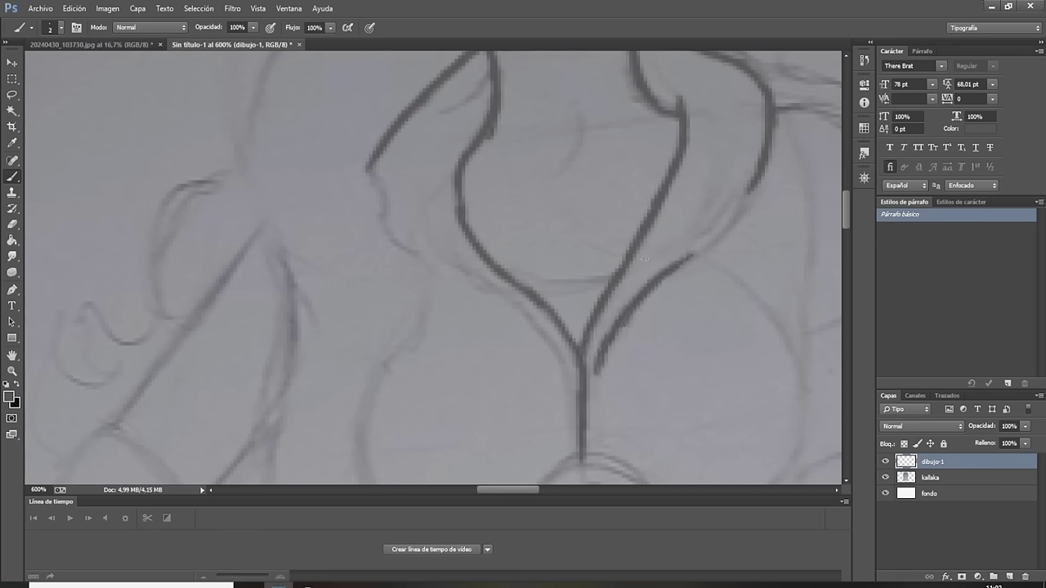
# Add the parallel line left of the V, a second stem line, and the outer curves.
pyautogui.moveTo(385, 223)
pyautogui.mouseDown()
pyautogui.moveTo(409, 258)
pyautogui.moveTo(527, 315)
pyautogui.moveTo(564, 374)
pyautogui.moveTo(570, 462)
pyautogui.mouseUp()
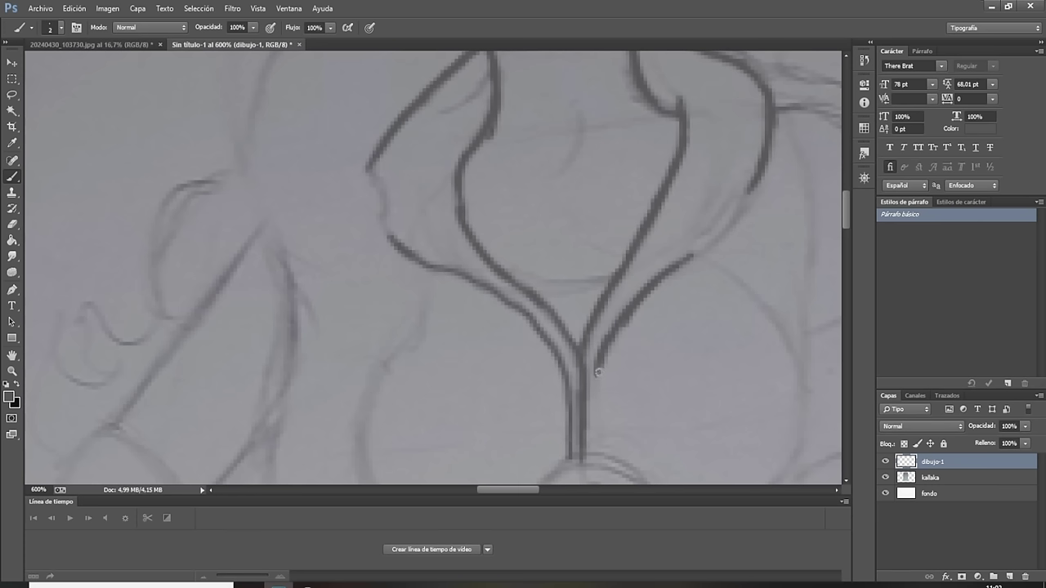
pyautogui.moveTo(597, 372); pyautogui.dragTo(597, 452)
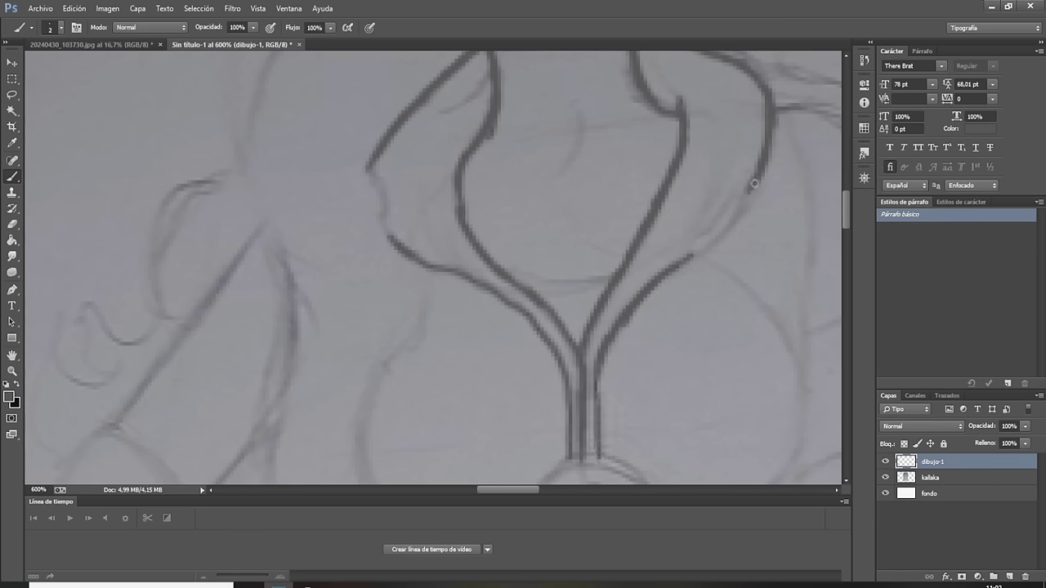
pyautogui.moveTo(754, 183)
pyautogui.mouseDown()
pyautogui.moveTo(724, 232)
pyautogui.moveTo(684, 263)
pyautogui.mouseUp()
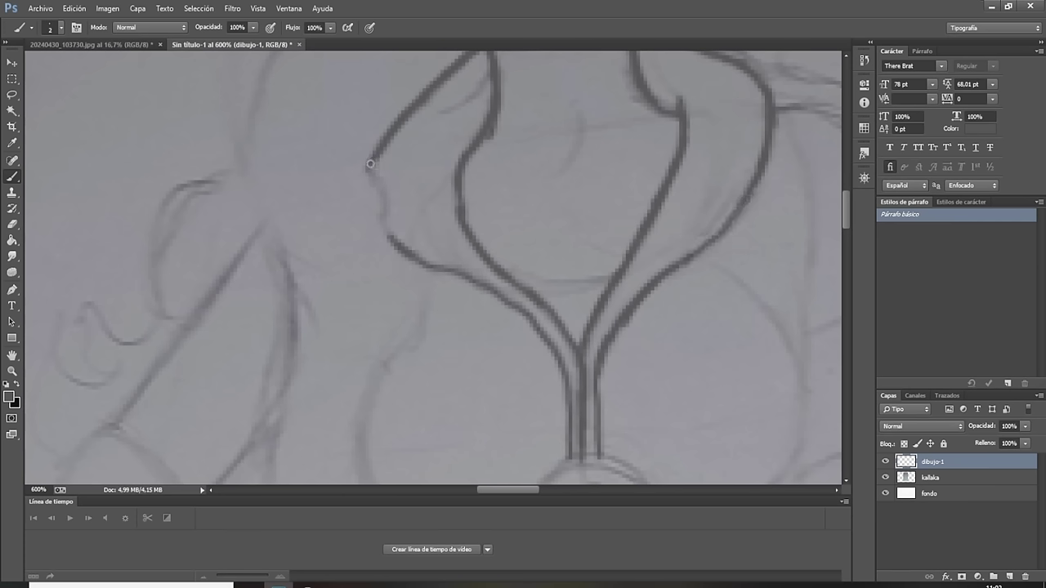
pyautogui.moveTo(370, 163)
pyautogui.mouseDown()
pyautogui.moveTo(365, 212)
pyautogui.moveTo(397, 250)
pyautogui.mouseUp()
pyautogui.moveTo(578, 109)
pyautogui.mouseDown()
pyautogui.moveTo(573, 162)
pyautogui.moveTo(543, 182)
pyautogui.mouseUp()
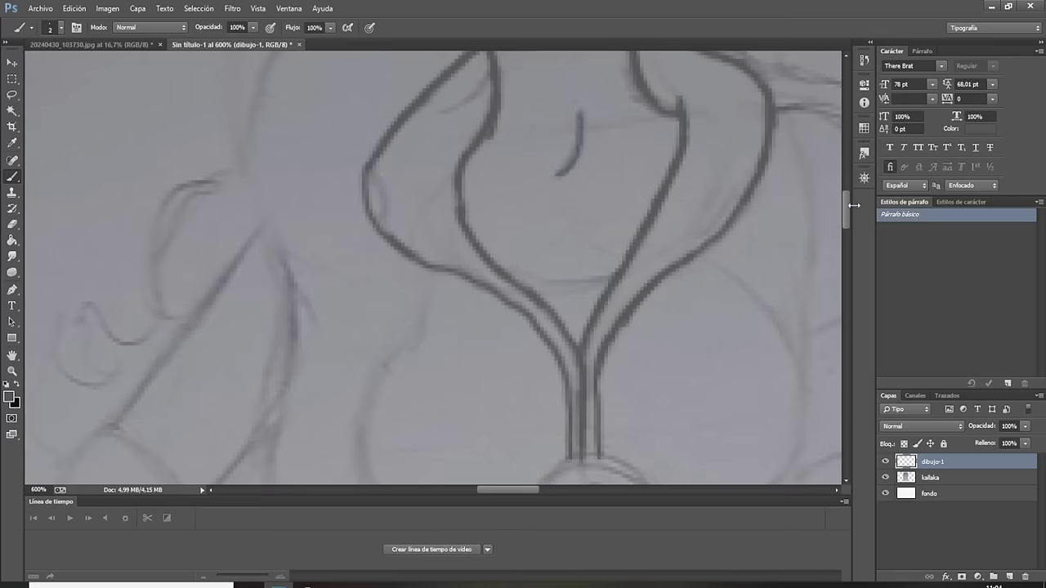
# Ink the ear cup's inner and outer rings and the curves on its left and right.
pyautogui.moveTo(846, 210); pyautogui.dragTo(844, 229)
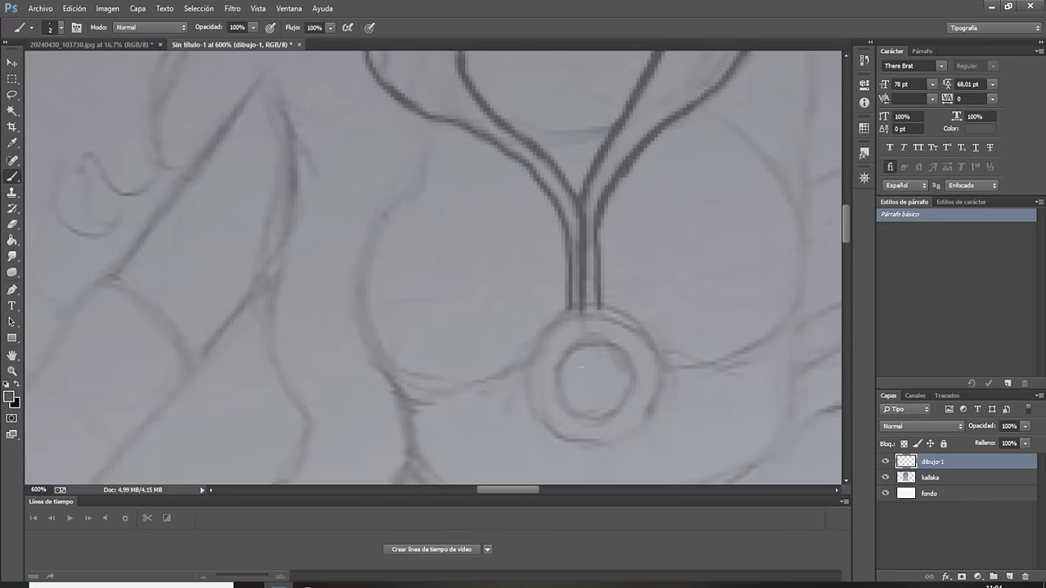
pyautogui.moveTo(570, 348)
pyautogui.mouseDown()
pyautogui.moveTo(592, 417)
pyautogui.moveTo(597, 340)
pyautogui.mouseUp()
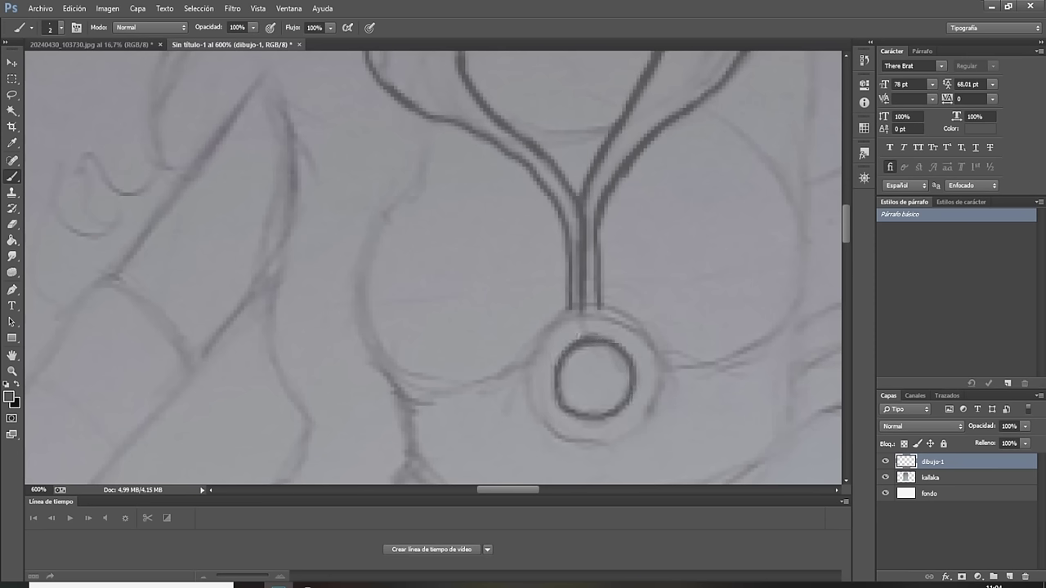
pyautogui.moveTo(603, 309)
pyautogui.mouseDown()
pyautogui.moveTo(550, 327)
pyautogui.moveTo(527, 383)
pyautogui.moveTo(550, 436)
pyautogui.moveTo(606, 447)
pyautogui.moveTo(650, 415)
pyautogui.moveTo(659, 349)
pyautogui.moveTo(610, 309)
pyautogui.moveTo(561, 311)
pyautogui.mouseUp()
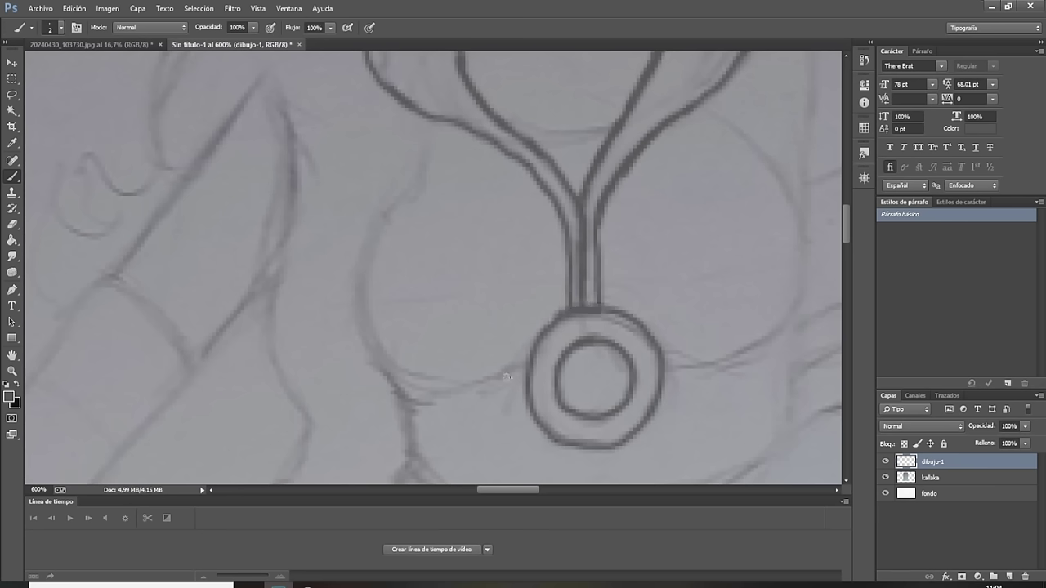
pyautogui.moveTo(527, 355)
pyautogui.mouseDown()
pyautogui.moveTo(490, 382)
pyautogui.moveTo(426, 398)
pyautogui.moveTo(378, 370)
pyautogui.moveTo(360, 266)
pyautogui.moveTo(421, 165)
pyautogui.mouseUp()
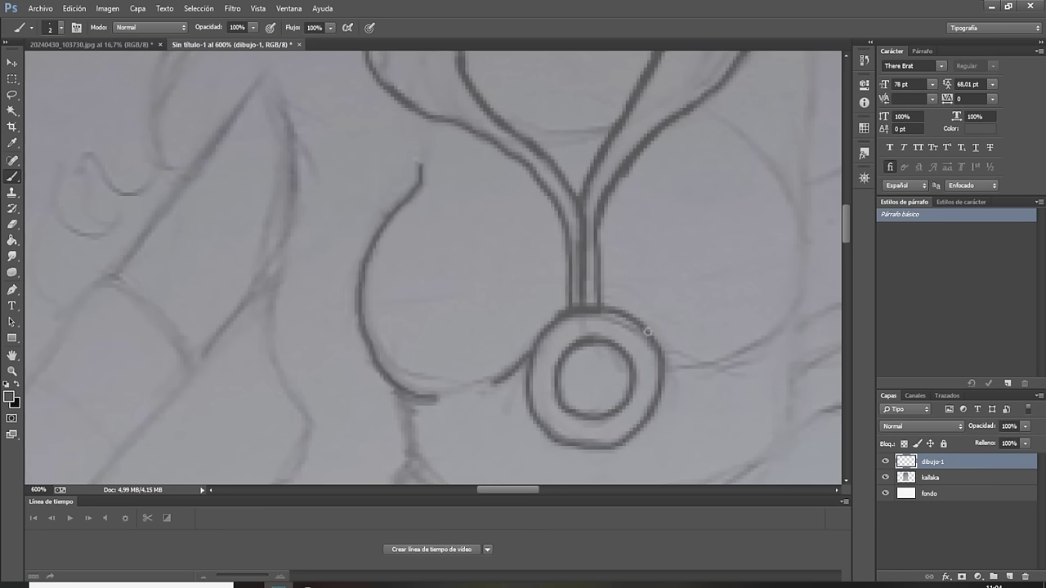
pyautogui.moveTo(685, 367)
pyautogui.mouseDown()
pyautogui.moveTo(737, 359)
pyautogui.moveTo(780, 337)
pyautogui.moveTo(810, 245)
pyautogui.moveTo(768, 176)
pyautogui.mouseUp()
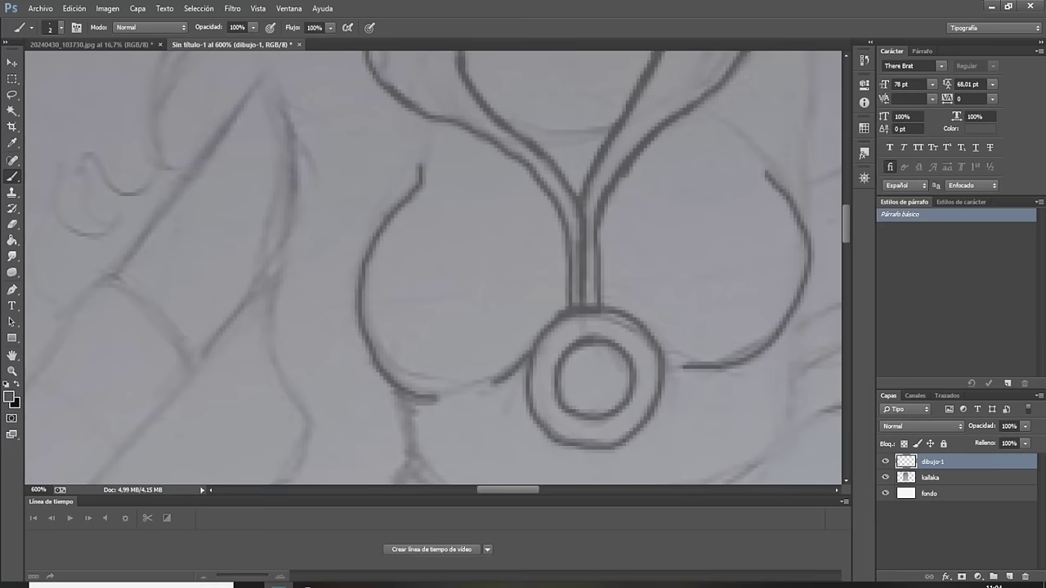
pyautogui.moveTo(727, 122)
pyautogui.mouseDown()
pyautogui.moveTo(800, 208)
pyautogui.moveTo(811, 260)
pyautogui.mouseUp()
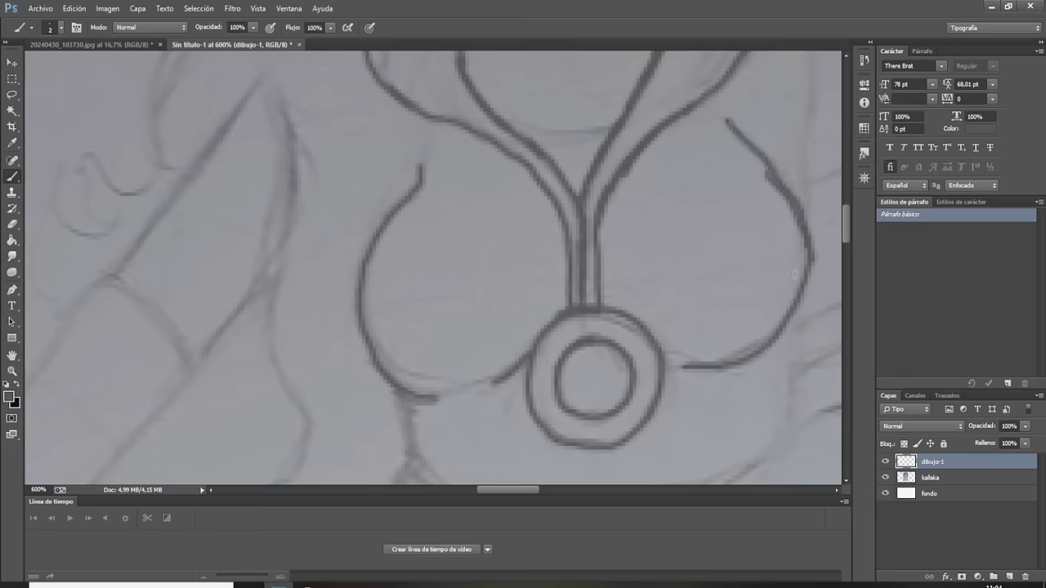
pyautogui.click(12, 224)
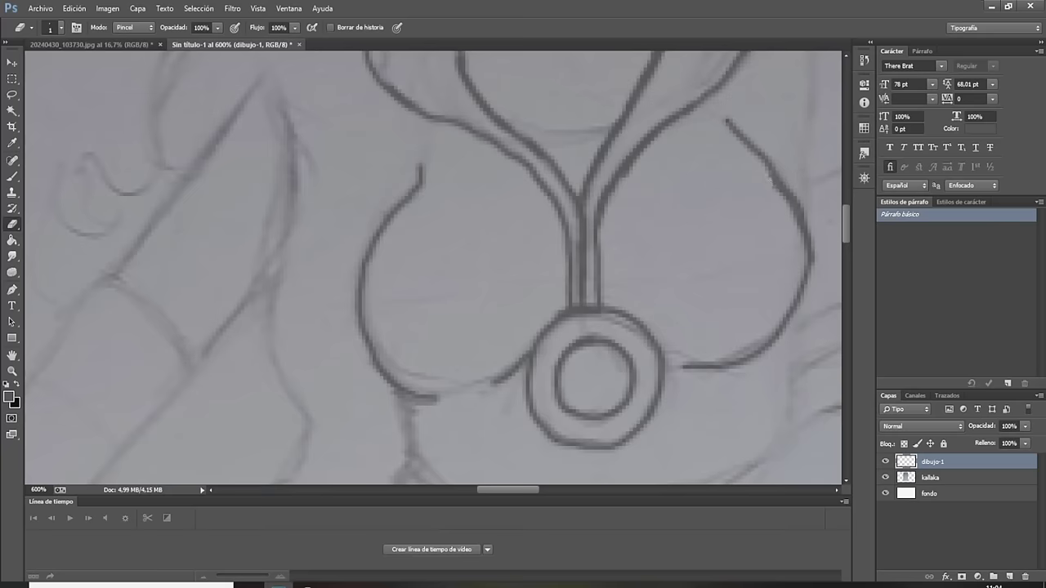
# Erase stray pixels from the right curve.
pyautogui.moveTo(789, 211); pyautogui.dragTo(772, 178)
pyautogui.moveTo(846, 222); pyautogui.dragTo(846, 239)
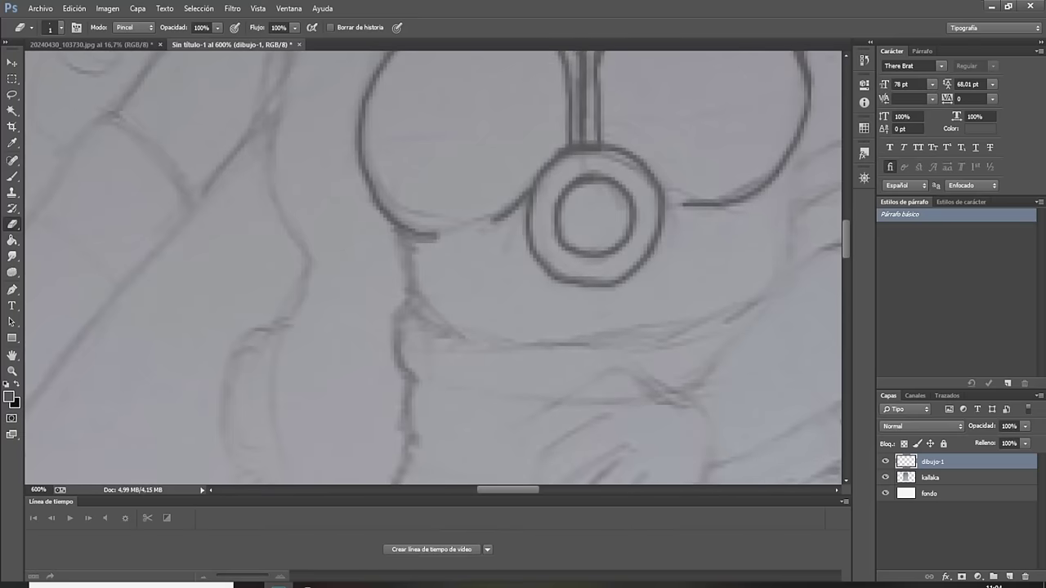
pyautogui.click(12, 176)
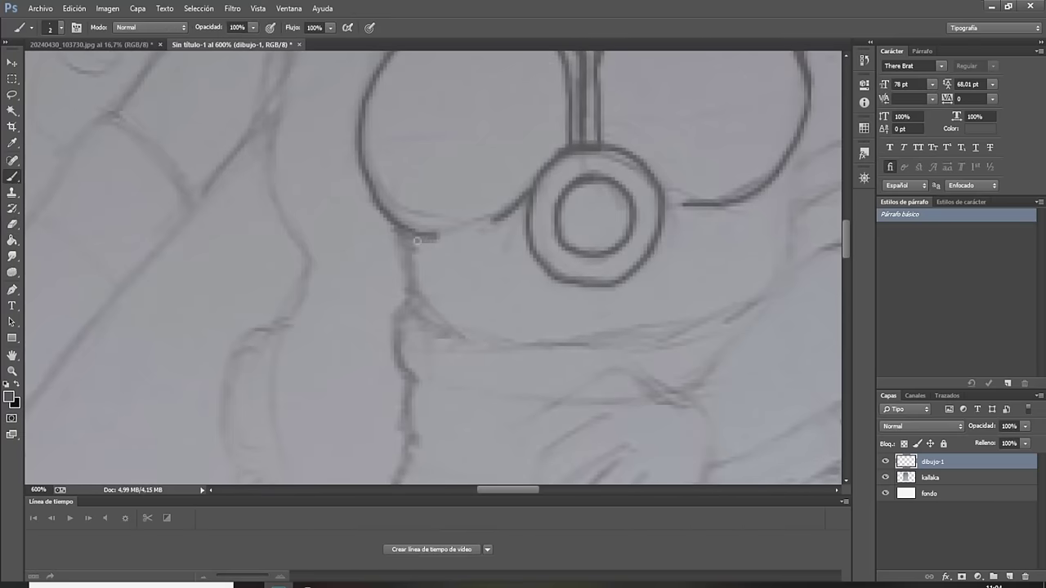
# Ink the lines beside the ear cup, the jawline beneath it, and the neck edge below.
pyautogui.moveTo(400, 228); pyautogui.dragTo(414, 312)
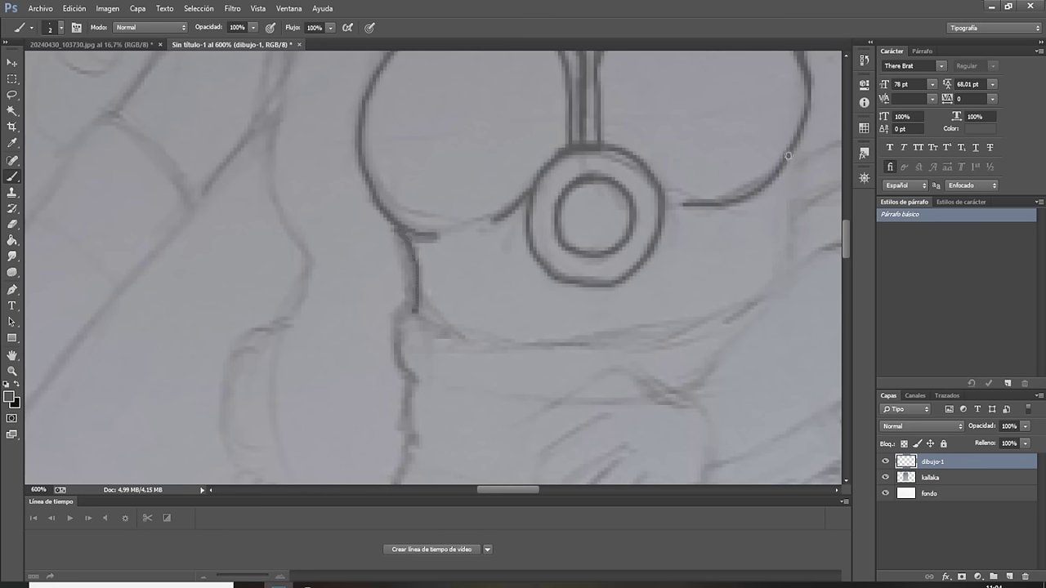
pyautogui.moveTo(789, 154); pyautogui.dragTo(761, 292)
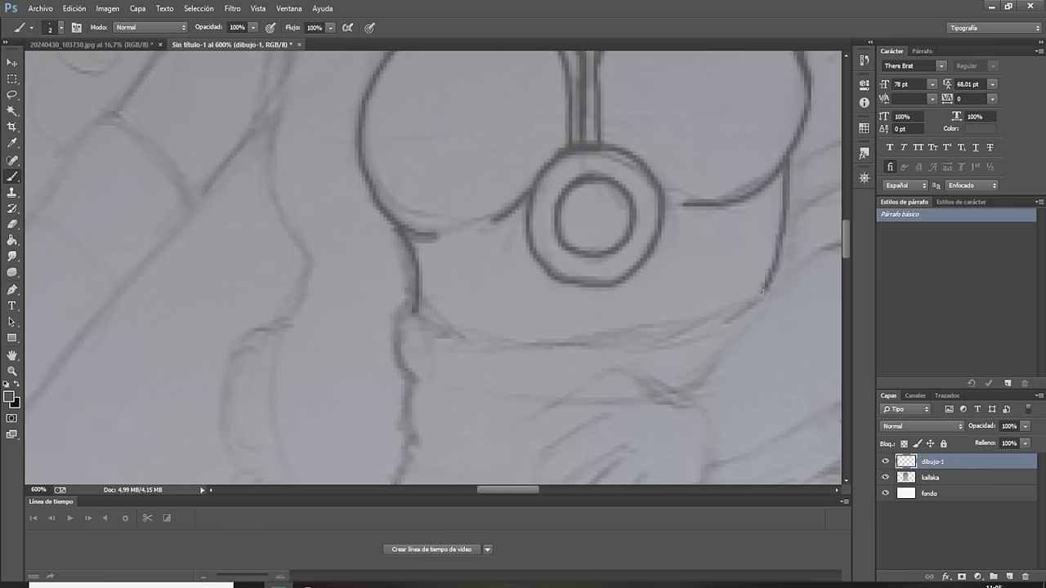
pyautogui.moveTo(414, 311)
pyautogui.mouseDown()
pyautogui.moveTo(464, 335)
pyautogui.moveTo(607, 344)
pyautogui.moveTo(766, 286)
pyautogui.mouseUp()
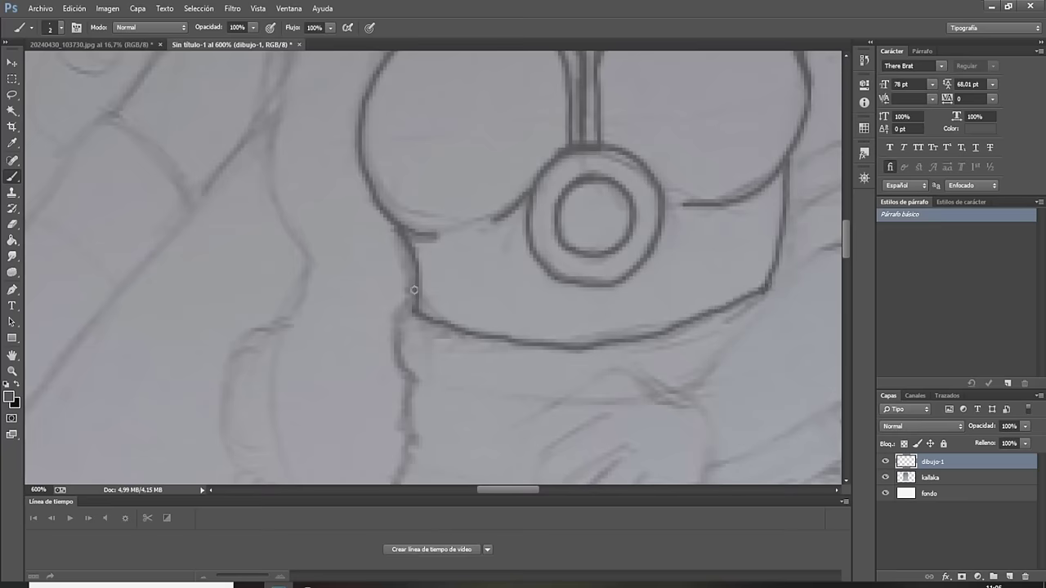
pyautogui.moveTo(414, 290)
pyautogui.mouseDown()
pyautogui.moveTo(390, 325)
pyautogui.moveTo(395, 368)
pyautogui.moveTo(441, 389)
pyautogui.mouseUp()
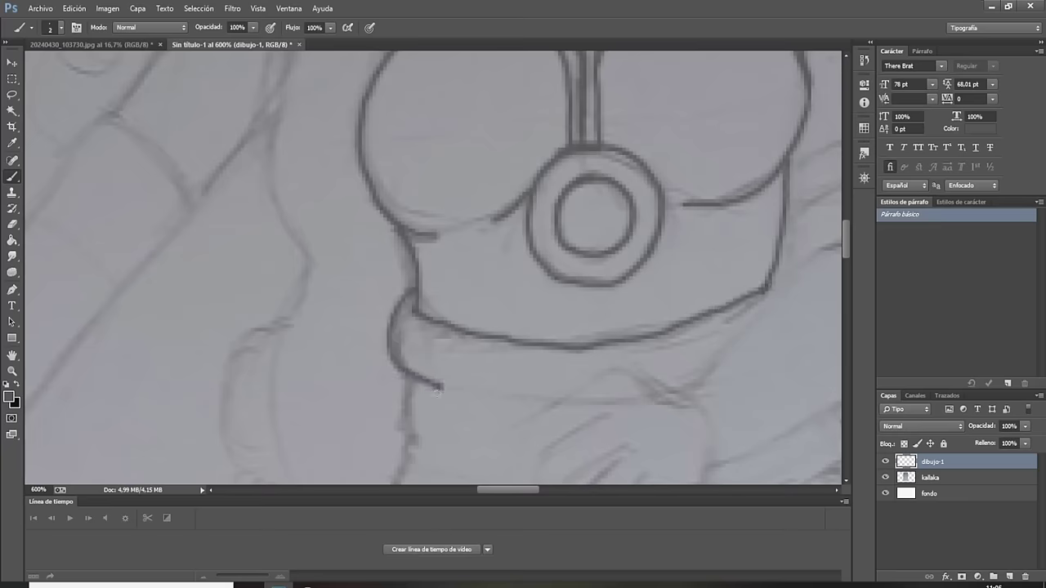
pyautogui.moveTo(844, 237); pyautogui.dragTo(849, 249)
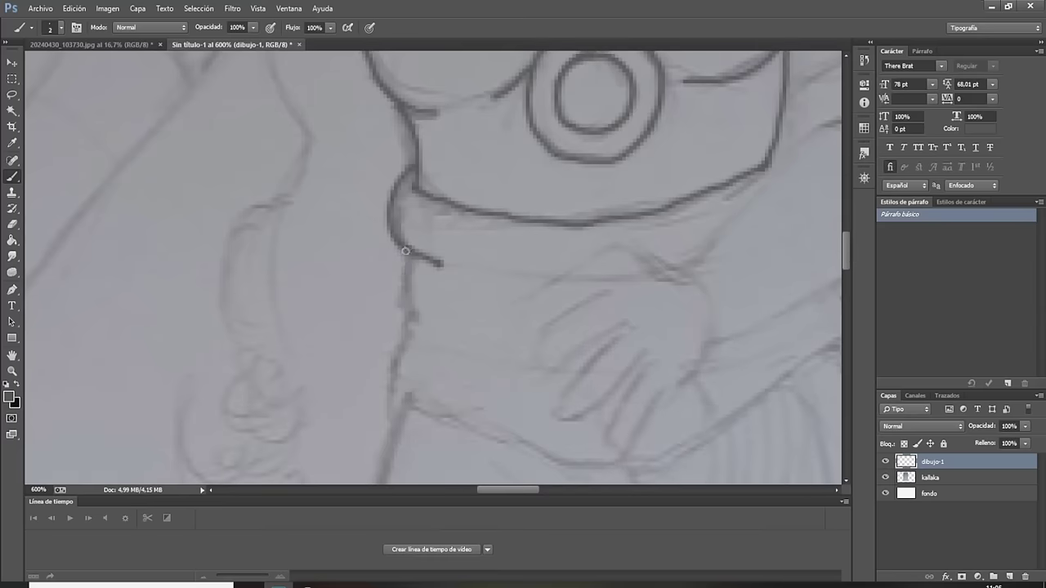
pyautogui.moveTo(410, 251)
pyautogui.mouseDown()
pyautogui.moveTo(398, 286)
pyautogui.moveTo(416, 327)
pyautogui.moveTo(382, 376)
pyautogui.moveTo(385, 407)
pyautogui.moveTo(401, 418)
pyautogui.moveTo(417, 400)
pyautogui.moveTo(485, 435)
pyautogui.mouseUp()
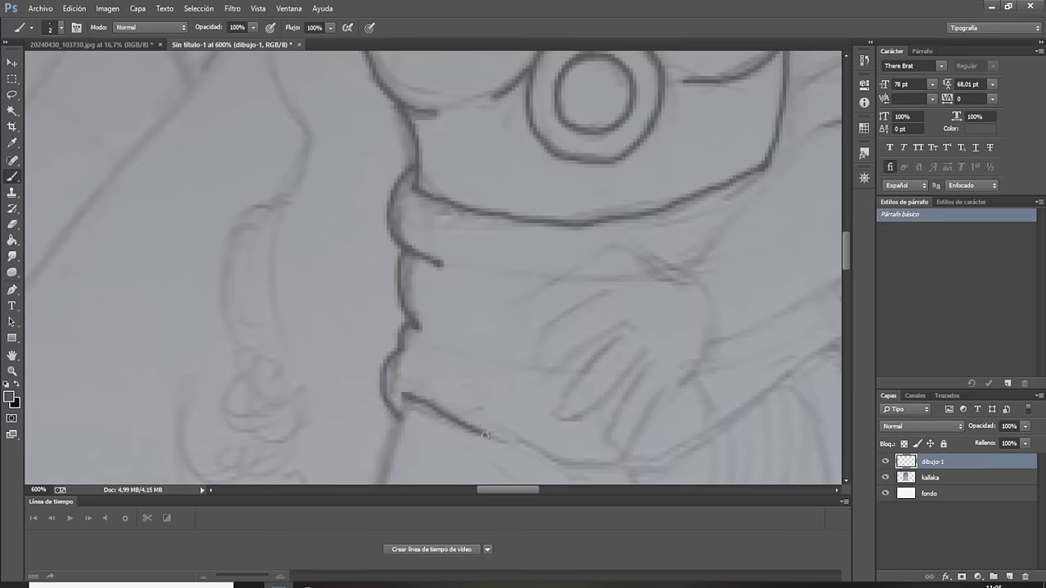
pyautogui.moveTo(849, 243); pyautogui.dragTo(853, 271)
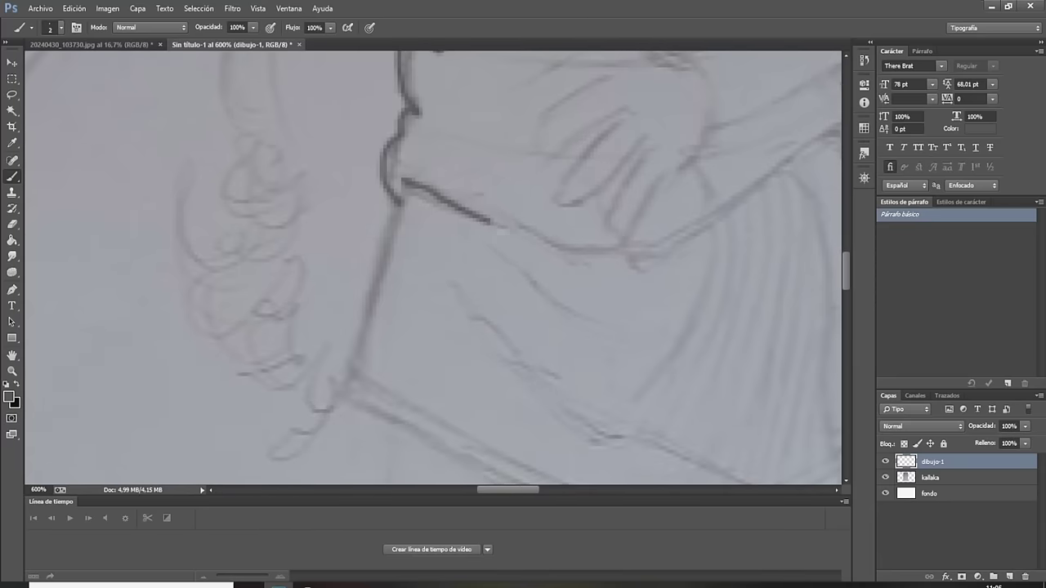
# Ink the two curved fold lines beside the body and extend the body's left contour downward.
pyautogui.moveTo(490, 222)
pyautogui.mouseDown()
pyautogui.moveTo(589, 283)
pyautogui.moveTo(621, 285)
pyautogui.moveTo(671, 264)
pyautogui.mouseUp()
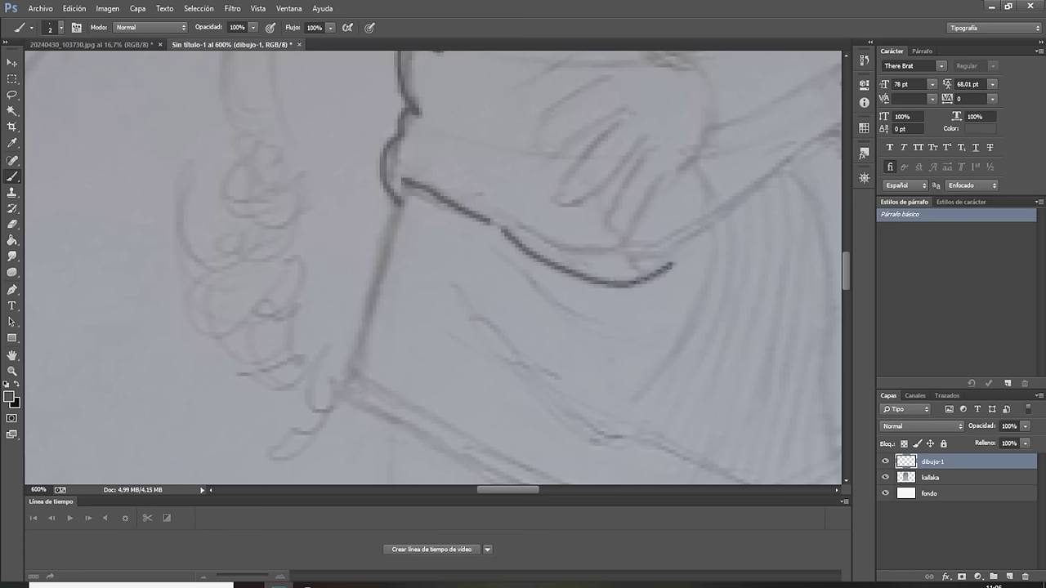
pyautogui.moveTo(515, 268)
pyautogui.mouseDown()
pyautogui.moveTo(567, 311)
pyautogui.moveTo(635, 338)
pyautogui.moveTo(663, 326)
pyautogui.mouseUp()
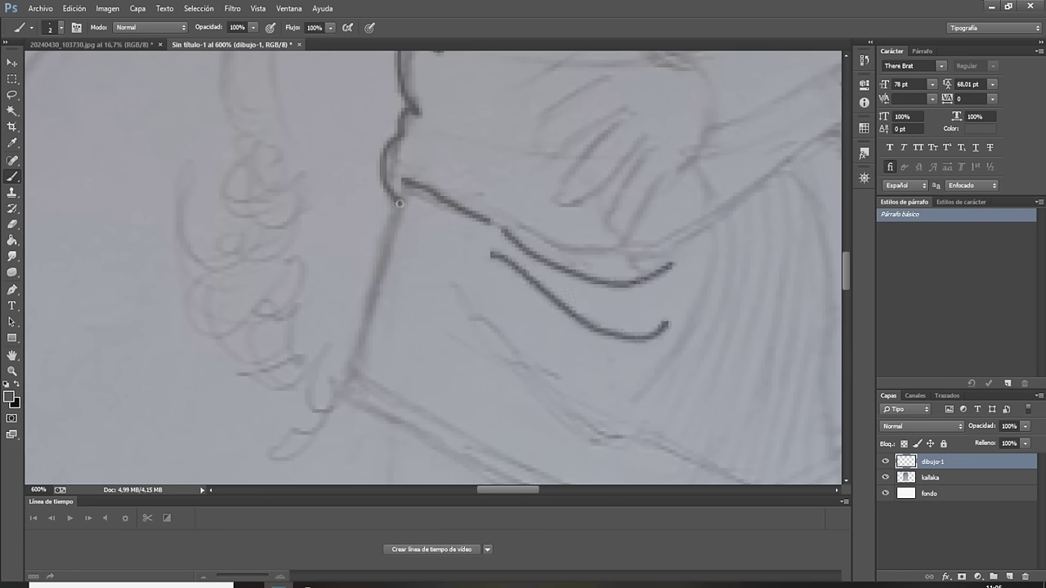
pyautogui.moveTo(400, 203)
pyautogui.mouseDown()
pyautogui.moveTo(365, 285)
pyautogui.moveTo(359, 350)
pyautogui.moveTo(334, 391)
pyautogui.moveTo(343, 393)
pyautogui.mouseUp()
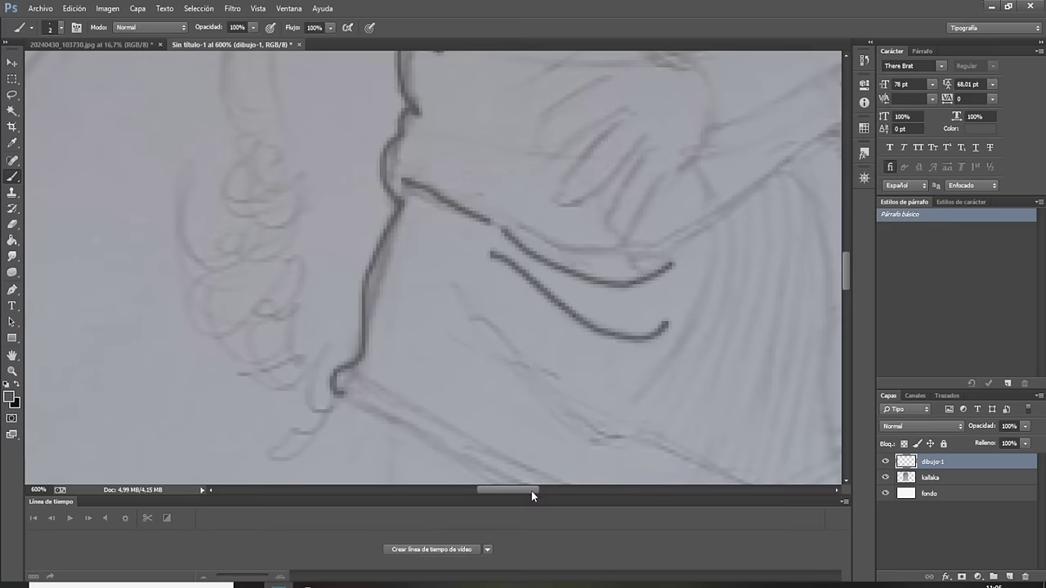
pyautogui.moveTo(531, 491); pyautogui.dragTo(551, 489)
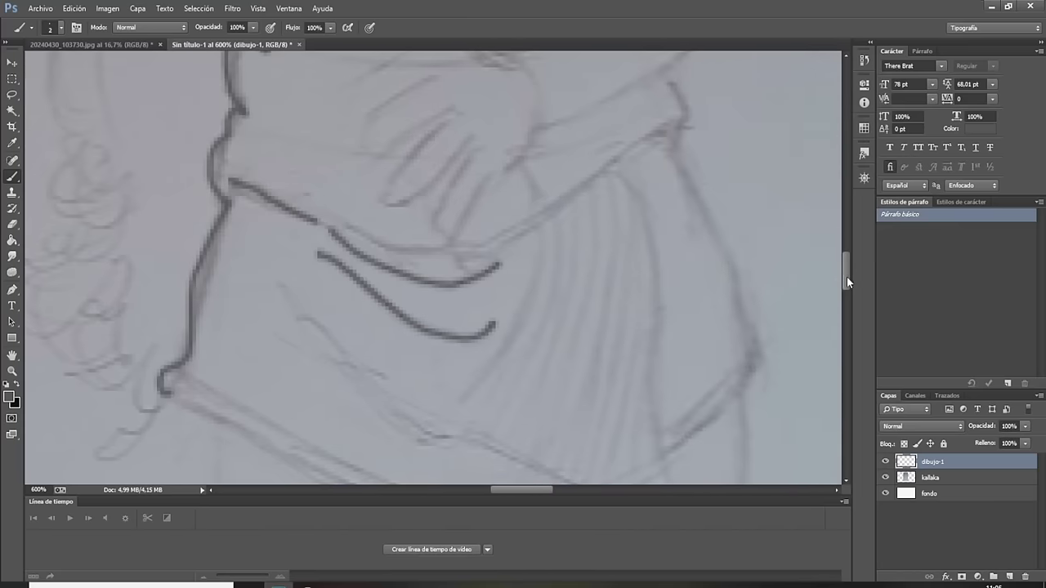
pyautogui.moveTo(846, 281); pyautogui.dragTo(833, 262)
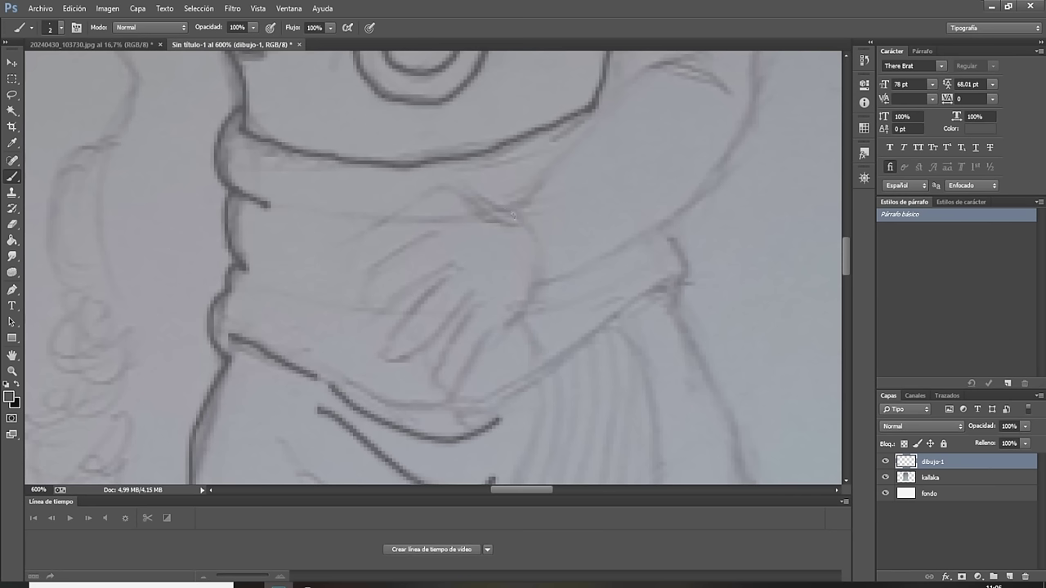
# Ink the hand's top edge and its finger lines, rounding off a fingertip.
pyautogui.moveTo(513, 215)
pyautogui.mouseDown()
pyautogui.moveTo(414, 194)
pyautogui.moveTo(351, 245)
pyautogui.mouseUp()
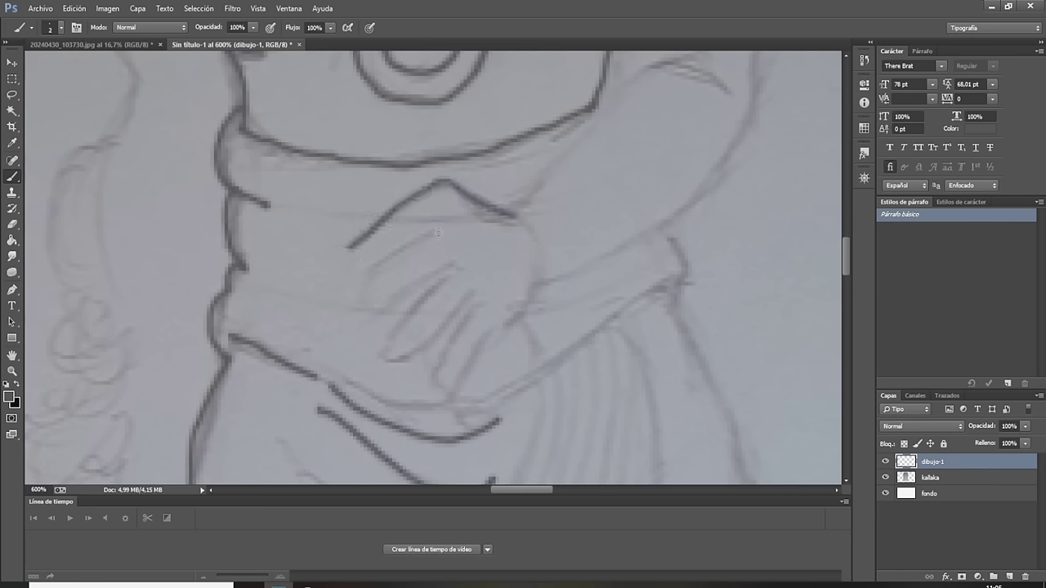
pyautogui.moveTo(436, 226); pyautogui.dragTo(357, 283)
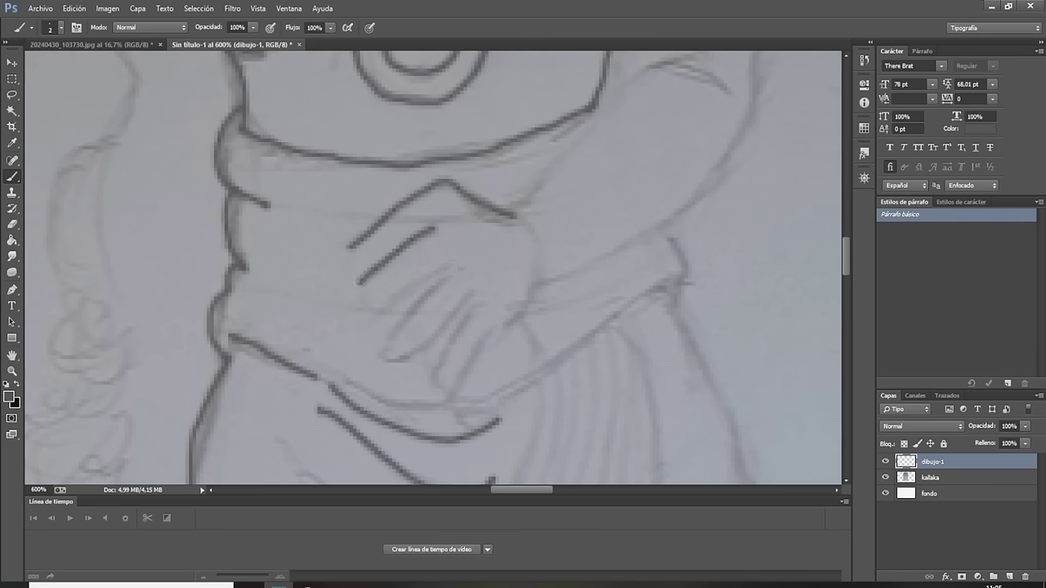
pyautogui.moveTo(450, 264)
pyautogui.mouseDown()
pyautogui.moveTo(384, 351)
pyautogui.moveTo(403, 361)
pyautogui.moveTo(467, 298)
pyautogui.moveTo(437, 391)
pyautogui.moveTo(454, 382)
pyautogui.moveTo(495, 314)
pyautogui.moveTo(508, 327)
pyautogui.moveTo(537, 282)
pyautogui.moveTo(544, 243)
pyautogui.mouseUp()
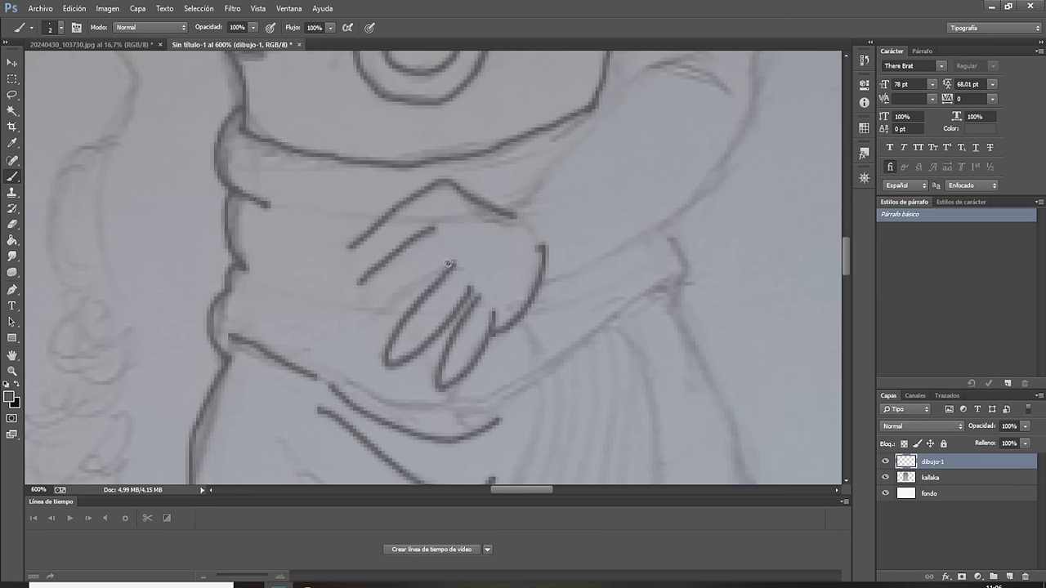
pyautogui.moveTo(447, 263)
pyautogui.mouseDown()
pyautogui.moveTo(381, 309)
pyautogui.moveTo(353, 308)
pyautogui.moveTo(377, 316)
pyautogui.mouseUp()
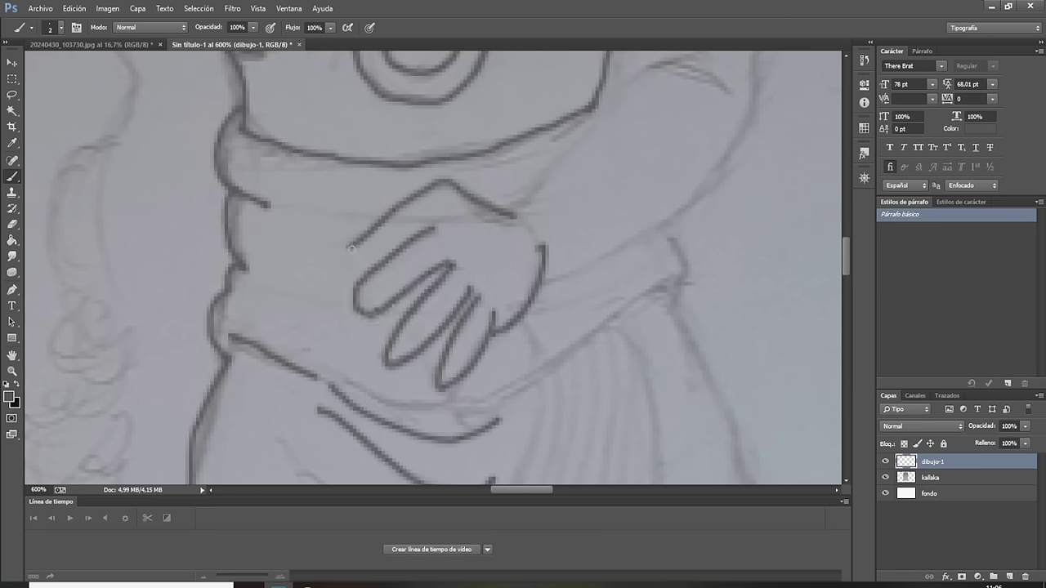
pyautogui.moveTo(349, 248)
pyautogui.mouseDown()
pyautogui.moveTo(343, 275)
pyautogui.moveTo(355, 279)
pyautogui.mouseUp()
# Extend the hand outline and ink the forearm line rising up and right.
pyautogui.moveTo(517, 215)
pyautogui.mouseDown()
pyautogui.moveTo(527, 231)
pyautogui.moveTo(535, 201)
pyautogui.moveTo(604, 107)
pyautogui.moveTo(665, 70)
pyautogui.mouseUp()
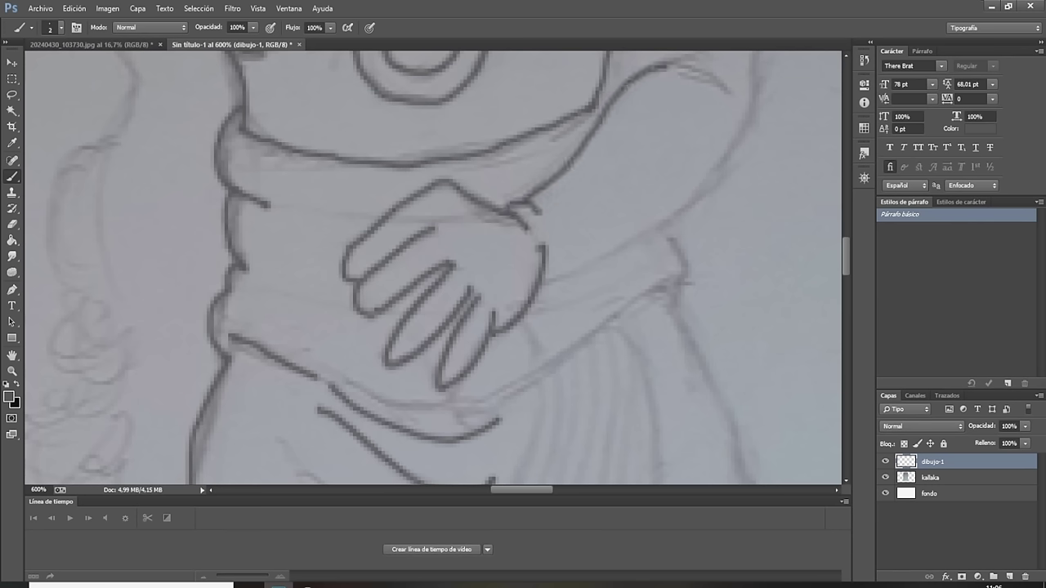
pyautogui.moveTo(542, 283); pyautogui.dragTo(747, 137)
pyautogui.moveTo(844, 251); pyautogui.dragTo(849, 234)
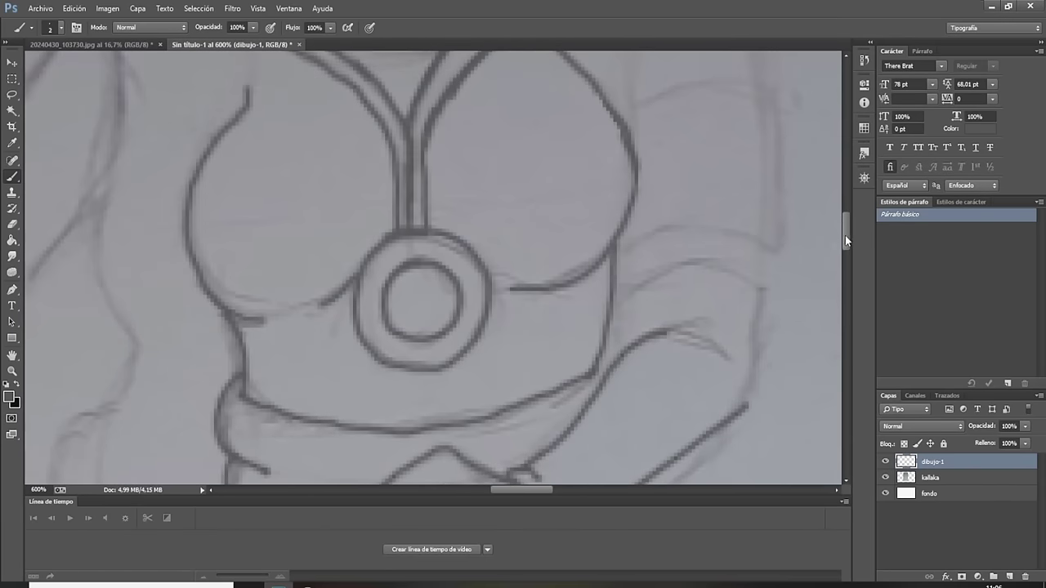
# Ink the arm above the hand, its right outline, the sleeve curve and cuff edge.
pyautogui.moveTo(845, 237); pyautogui.dragTo(846, 250)
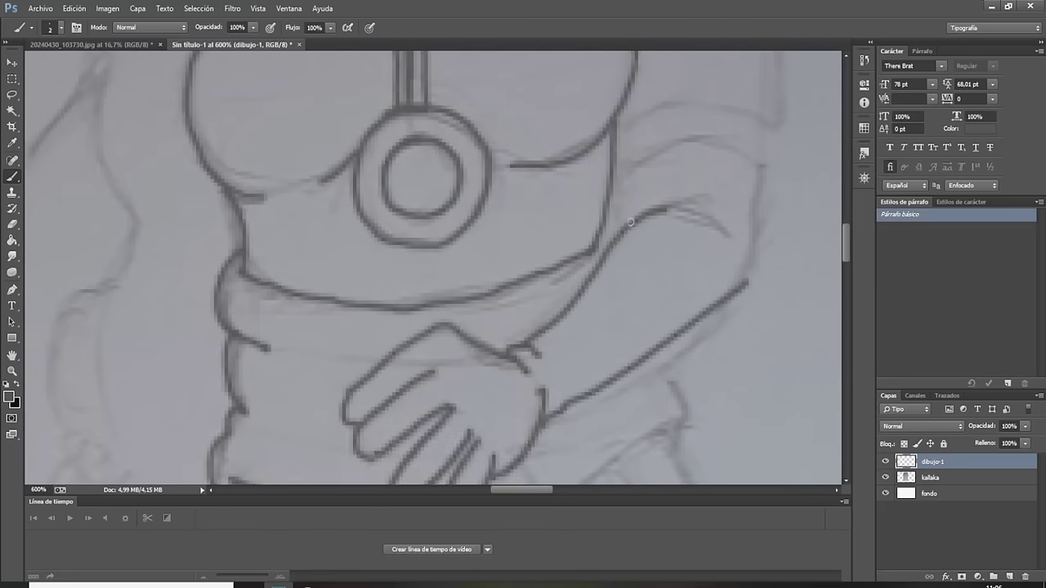
pyautogui.moveTo(631, 220); pyautogui.dragTo(650, 108)
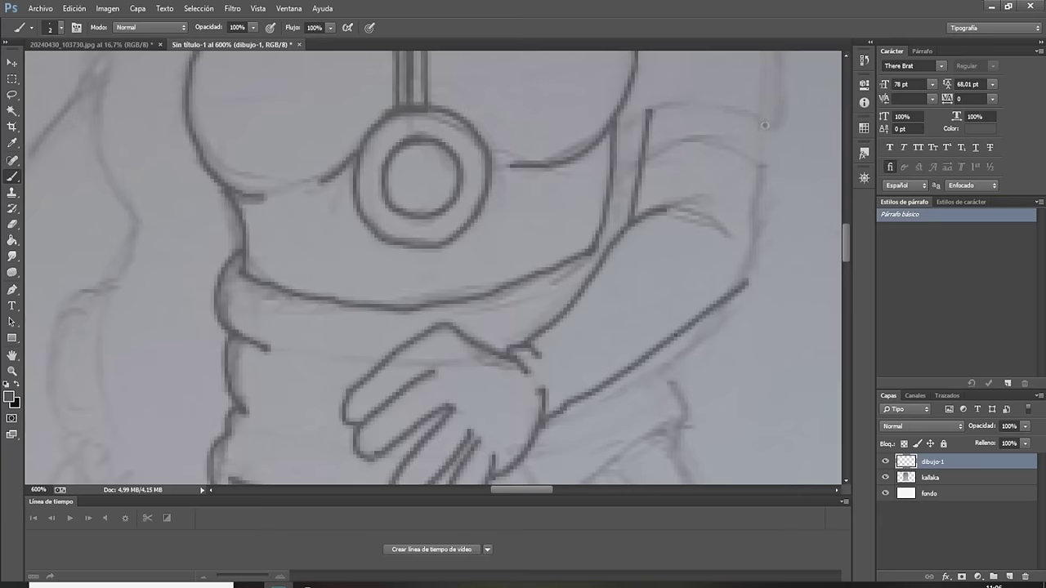
pyautogui.moveTo(765, 125); pyautogui.dragTo(743, 283)
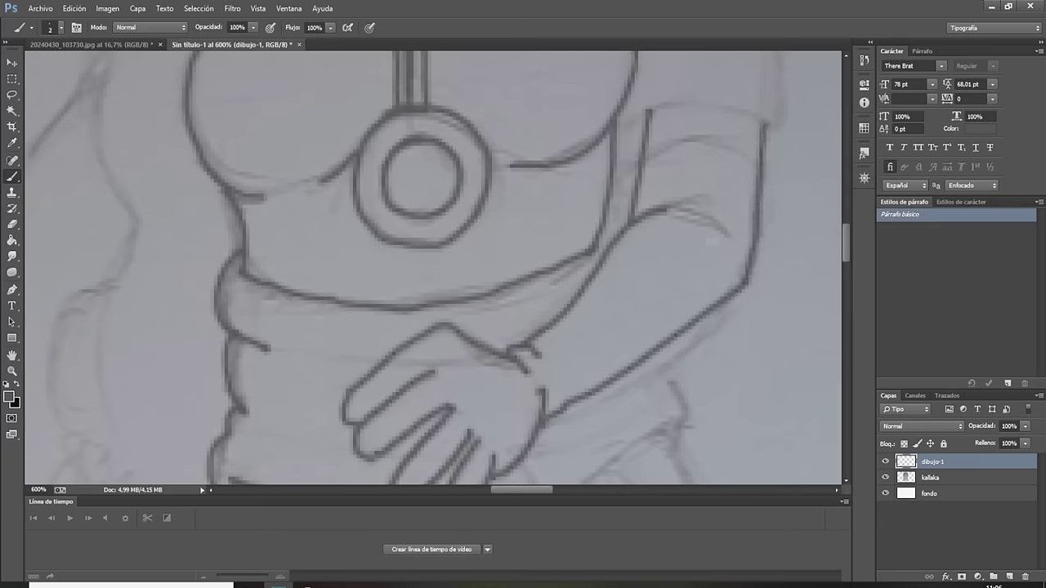
pyautogui.moveTo(690, 209); pyautogui.dragTo(733, 248)
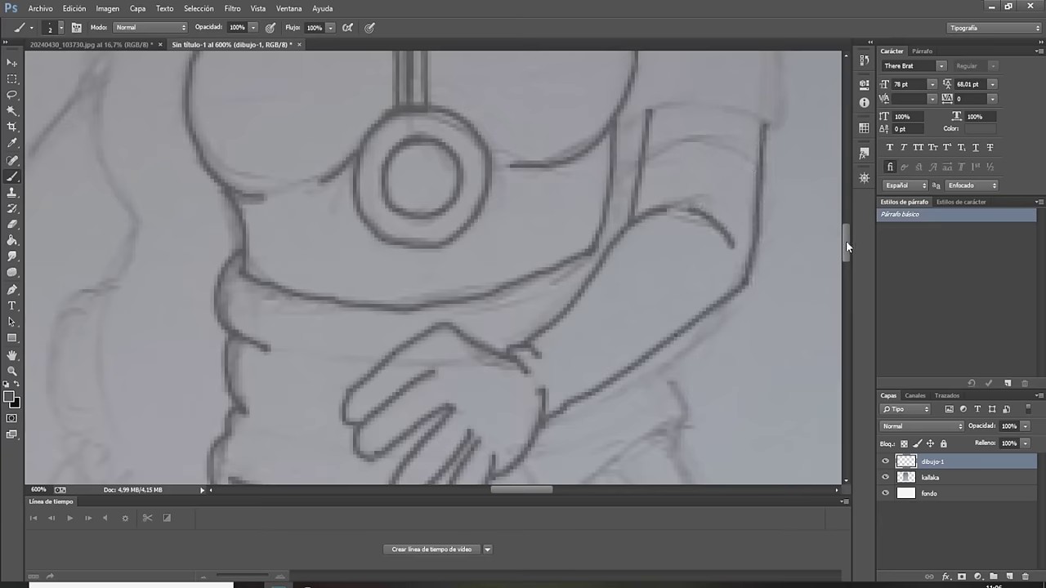
pyautogui.moveTo(845, 240); pyautogui.dragTo(846, 261)
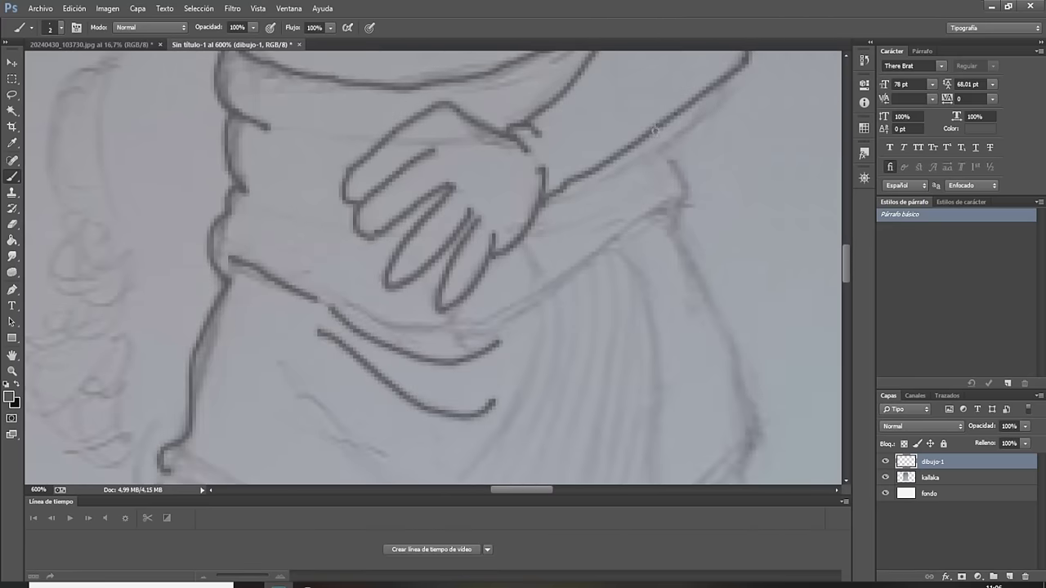
pyautogui.moveTo(655, 129)
pyautogui.mouseDown()
pyautogui.moveTo(678, 196)
pyautogui.moveTo(670, 221)
pyautogui.moveTo(649, 214)
pyautogui.moveTo(613, 257)
pyautogui.moveTo(518, 323)
pyautogui.mouseUp()
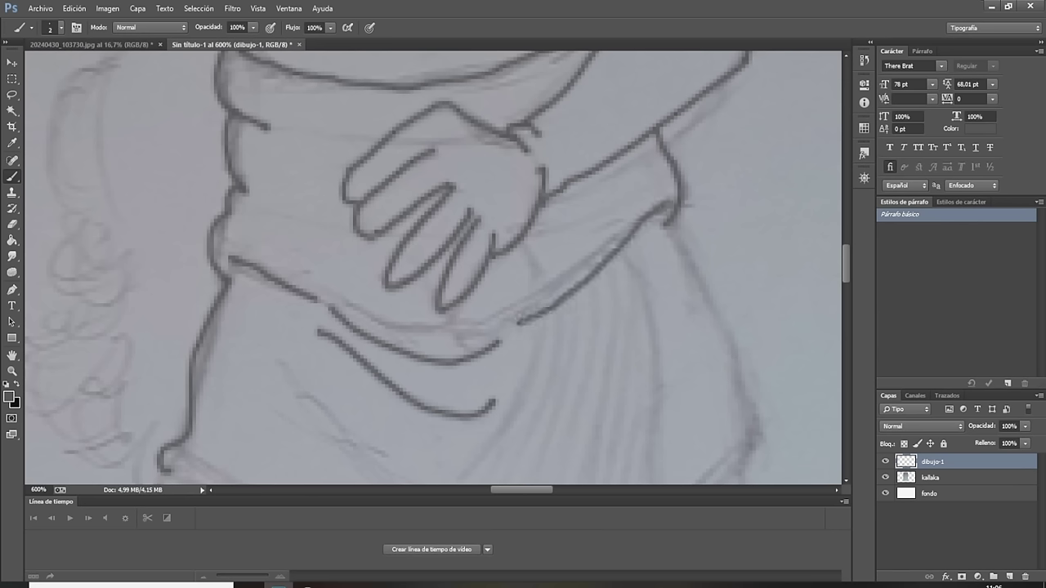
# Ink the lower belly curve, the two left waist lines and the skirt's right edge.
pyautogui.moveTo(343, 317)
pyautogui.mouseDown()
pyautogui.moveTo(418, 337)
pyautogui.moveTo(489, 336)
pyautogui.moveTo(554, 303)
pyautogui.mouseUp()
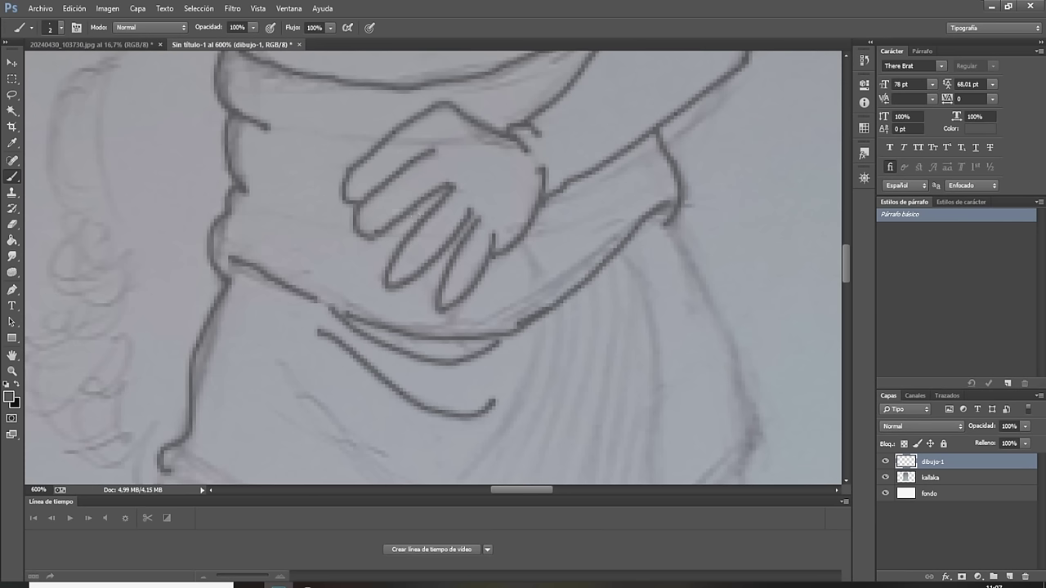
pyautogui.moveTo(256, 202); pyautogui.dragTo(382, 262)
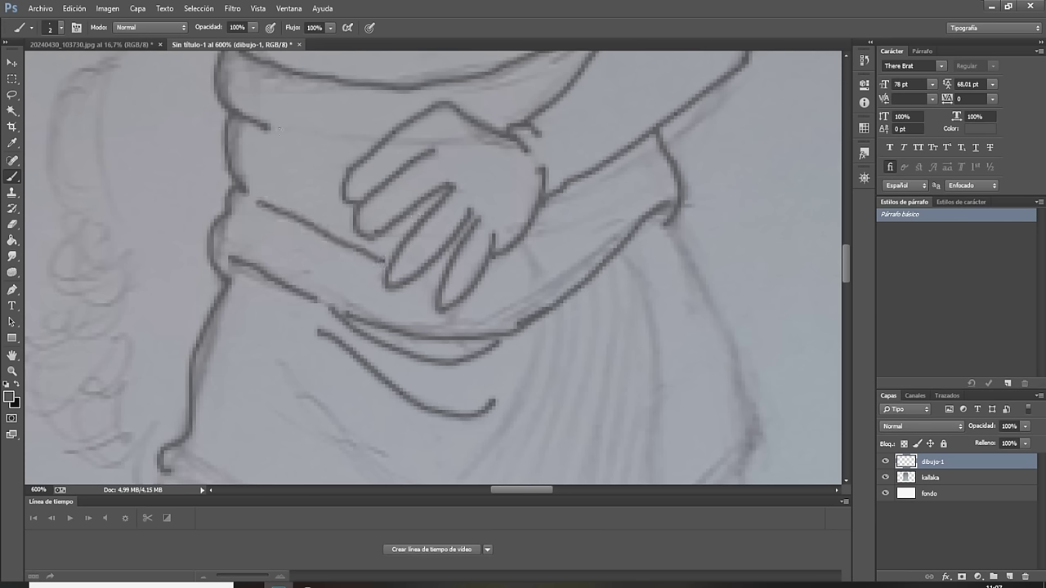
pyautogui.moveTo(282, 137); pyautogui.dragTo(353, 168)
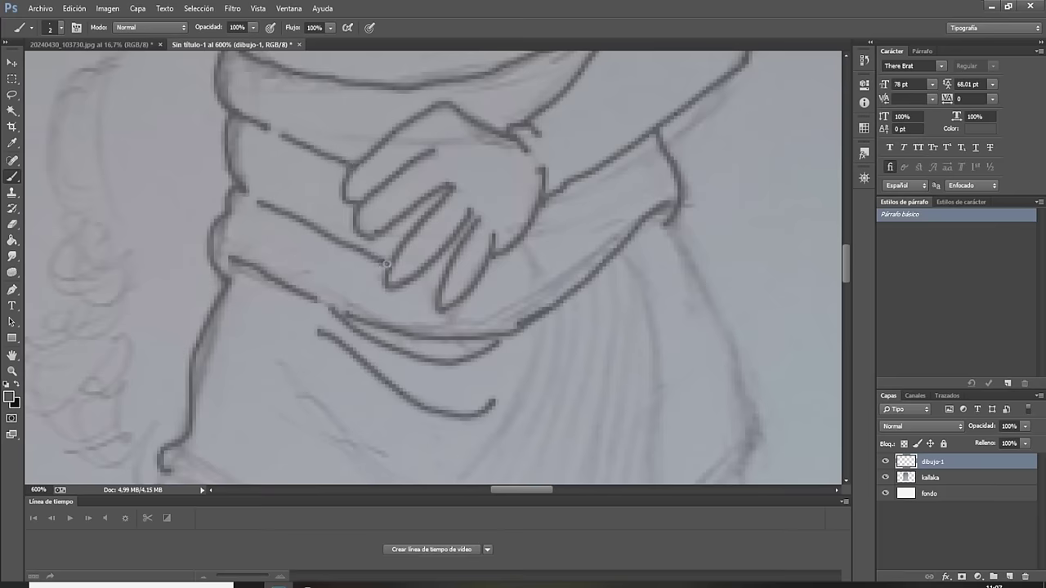
pyautogui.moveTo(847, 258); pyautogui.dragTo(847, 276)
pyautogui.moveTo(660, 136)
pyautogui.mouseDown()
pyautogui.moveTo(714, 208)
pyautogui.moveTo(735, 261)
pyautogui.moveTo(743, 347)
pyautogui.mouseUp()
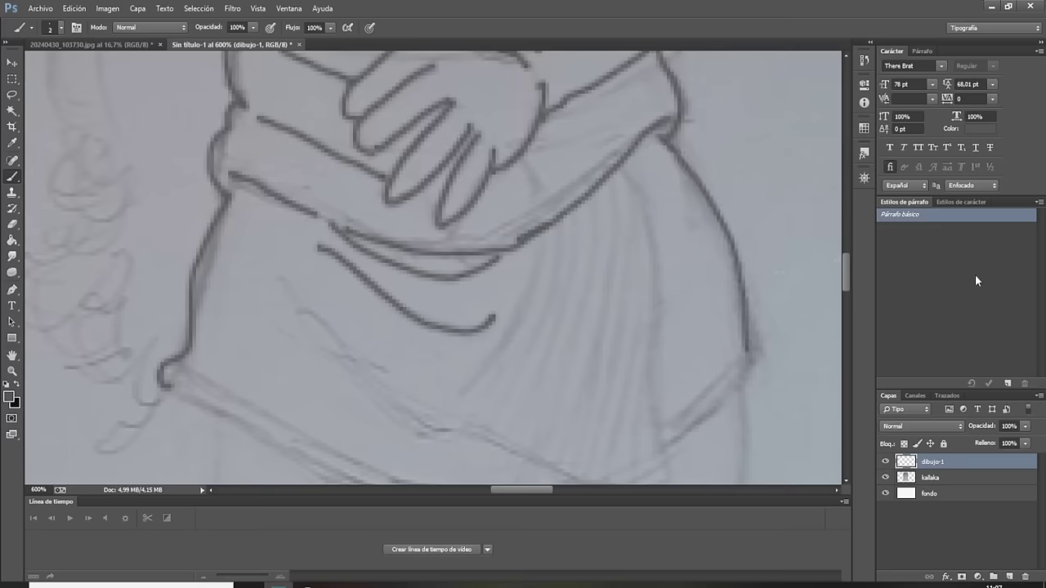
# Ink the long skirt fold and the row of parallel drape fold lines.
pyautogui.moveTo(847, 272); pyautogui.dragTo(850, 284)
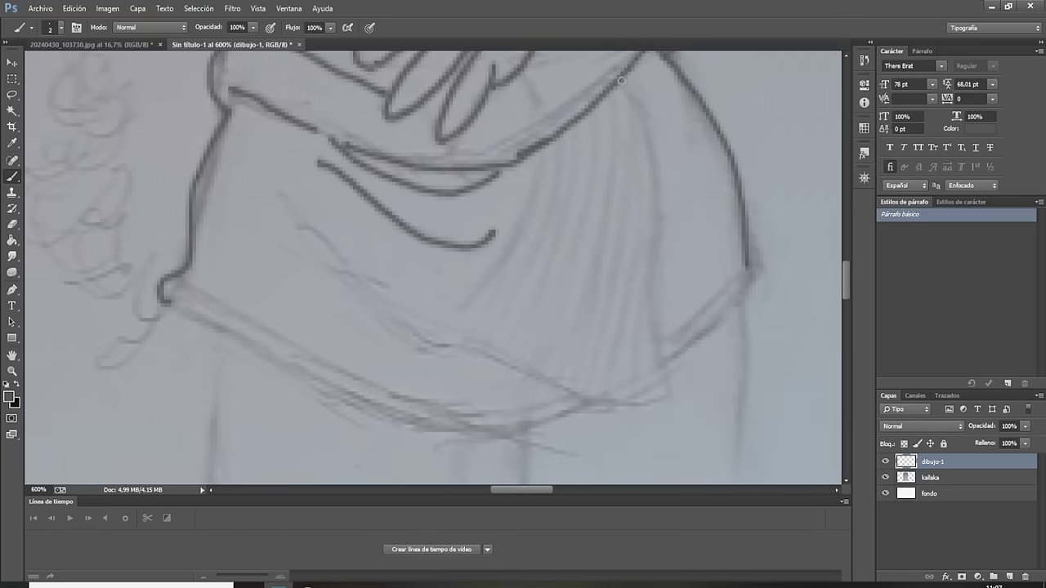
pyautogui.moveTo(621, 79)
pyautogui.mouseDown()
pyautogui.moveTo(658, 163)
pyautogui.moveTo(654, 333)
pyautogui.moveTo(671, 400)
pyautogui.mouseUp()
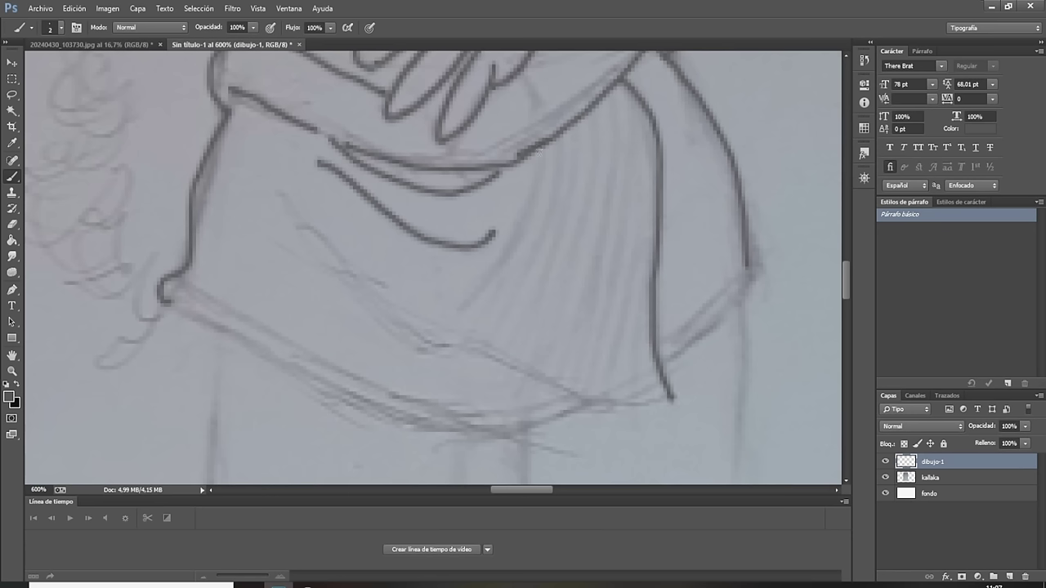
pyautogui.moveTo(539, 152); pyautogui.dragTo(540, 204)
pyautogui.moveTo(508, 272); pyautogui.dragTo(458, 346)
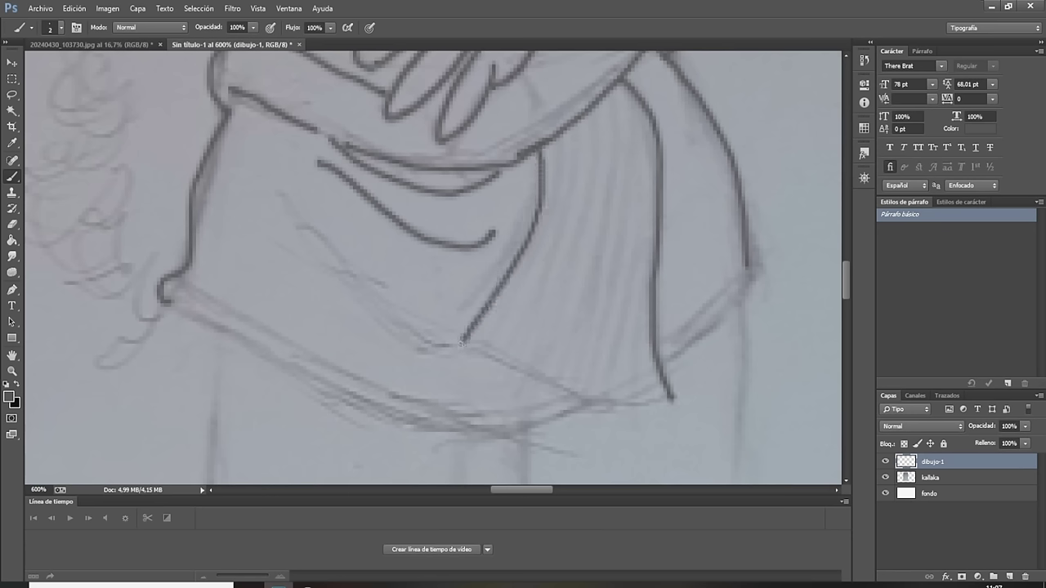
pyautogui.moveTo(557, 138)
pyautogui.mouseDown()
pyautogui.moveTo(532, 268)
pyautogui.moveTo(485, 354)
pyautogui.mouseUp()
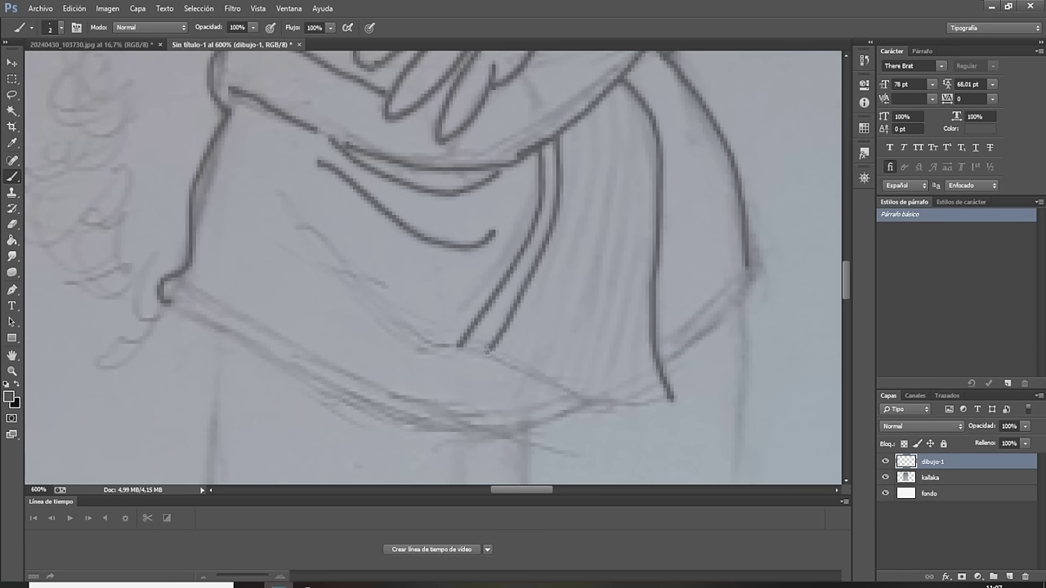
pyautogui.moveTo(570, 126); pyautogui.dragTo(515, 371)
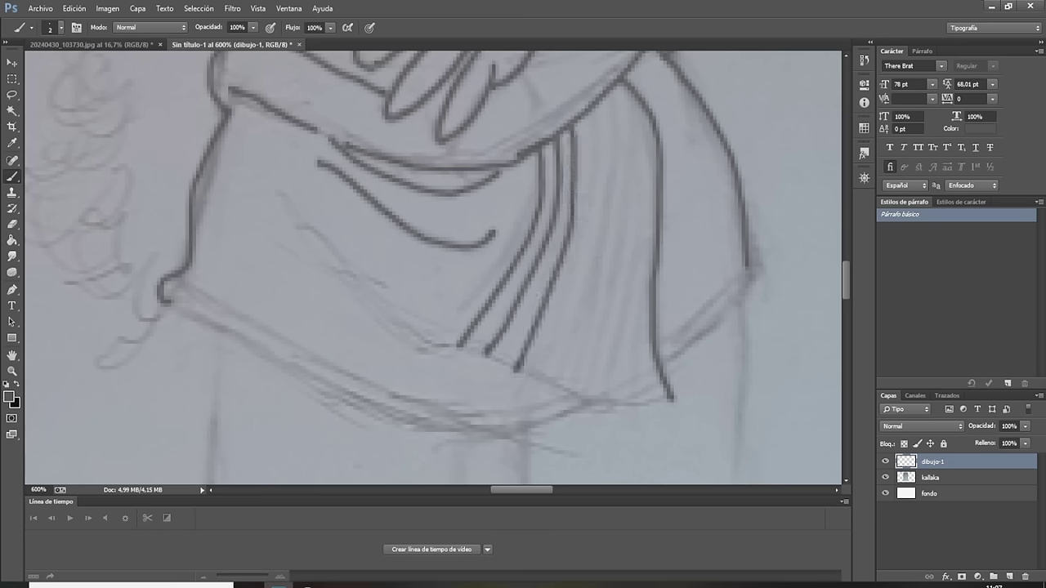
pyautogui.moveTo(588, 112)
pyautogui.mouseDown()
pyautogui.moveTo(589, 213)
pyautogui.moveTo(541, 385)
pyautogui.mouseUp()
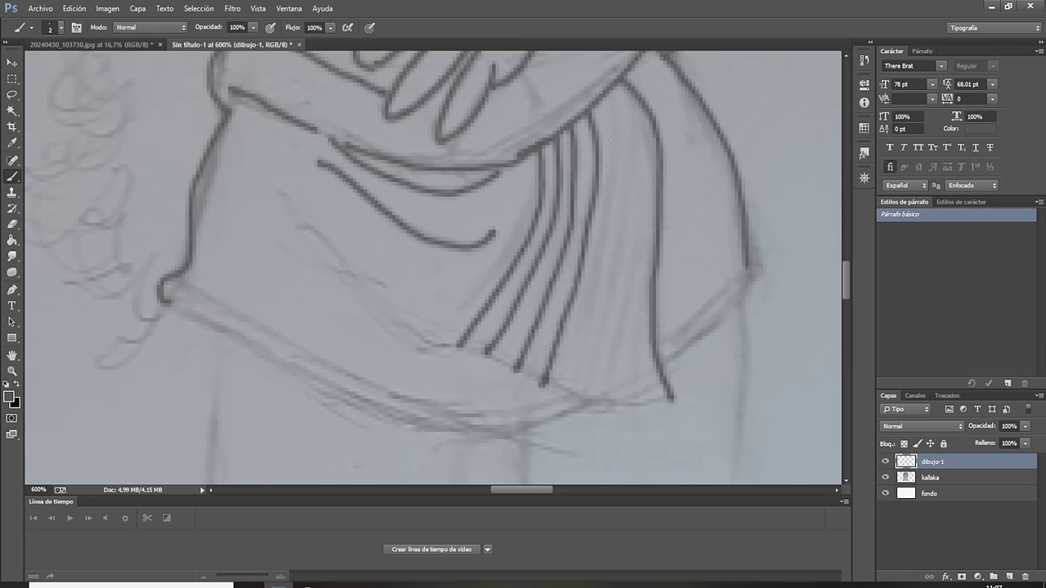
pyautogui.moveTo(607, 98)
pyautogui.mouseDown()
pyautogui.moveTo(618, 184)
pyautogui.moveTo(571, 411)
pyautogui.mouseUp()
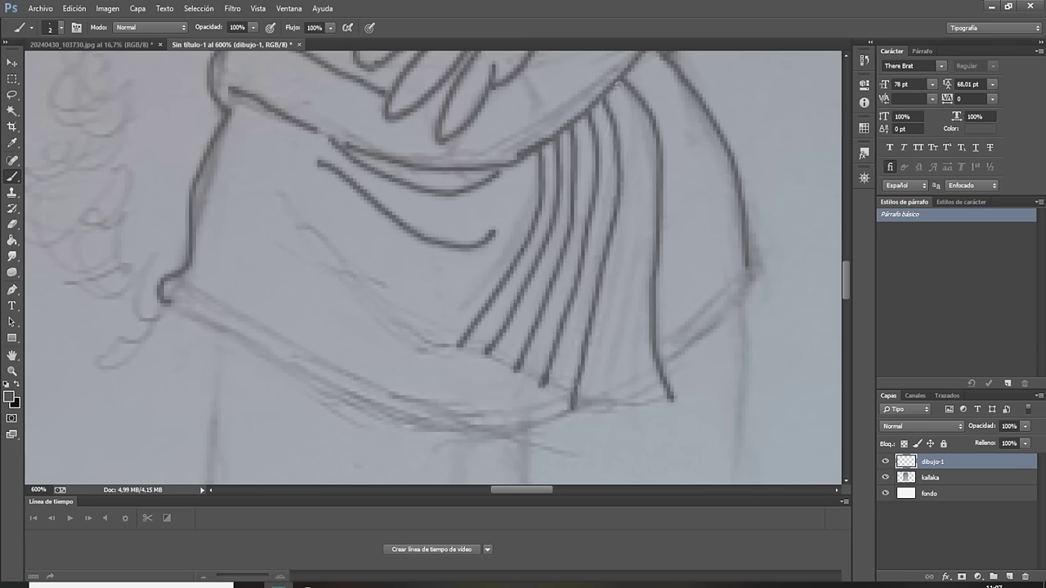
pyautogui.moveTo(614, 81)
pyautogui.mouseDown()
pyautogui.moveTo(634, 190)
pyautogui.moveTo(609, 411)
pyautogui.mouseUp()
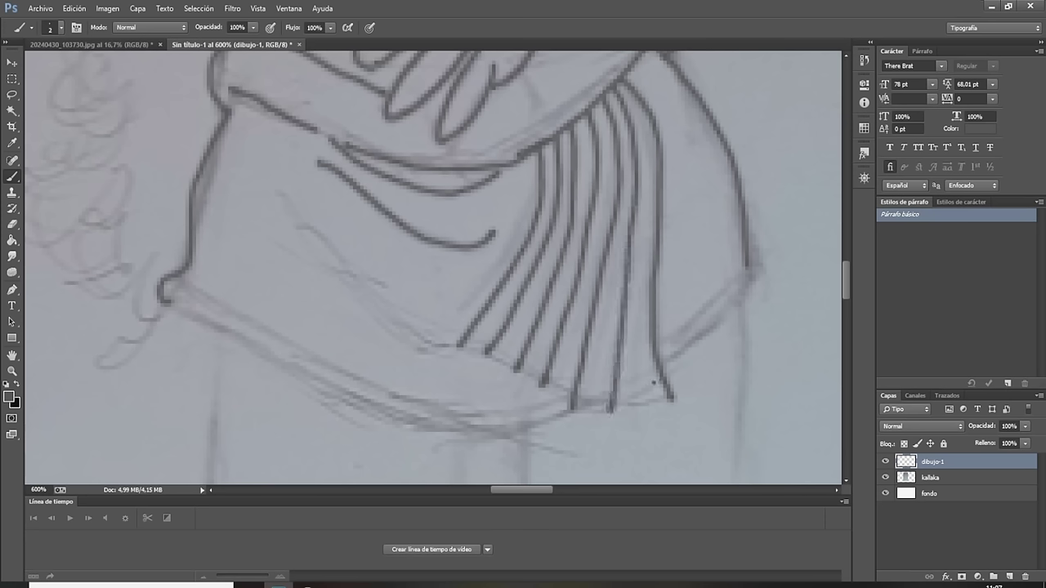
# Add short fringe strands under the fold ends and ink the garment's right outline.
pyautogui.moveTo(652, 381)
pyautogui.mouseDown()
pyautogui.moveTo(665, 413)
pyautogui.moveTo(650, 392)
pyautogui.moveTo(654, 417)
pyautogui.mouseUp()
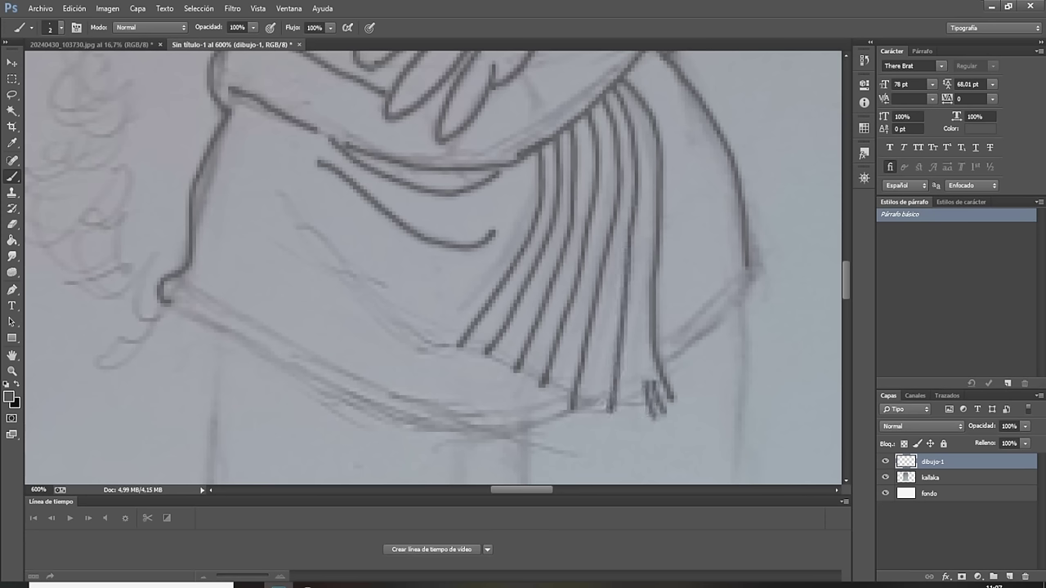
pyautogui.moveTo(605, 387)
pyautogui.mouseDown()
pyautogui.moveTo(601, 425)
pyautogui.moveTo(577, 423)
pyautogui.mouseUp()
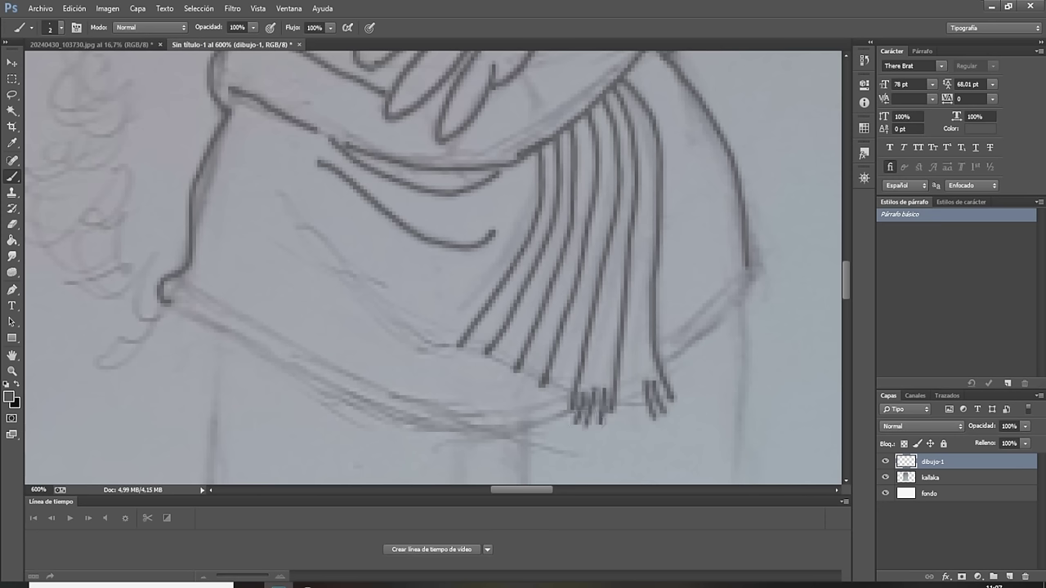
pyautogui.moveTo(568, 384)
pyautogui.mouseDown()
pyautogui.moveTo(559, 420)
pyautogui.moveTo(541, 409)
pyautogui.mouseUp()
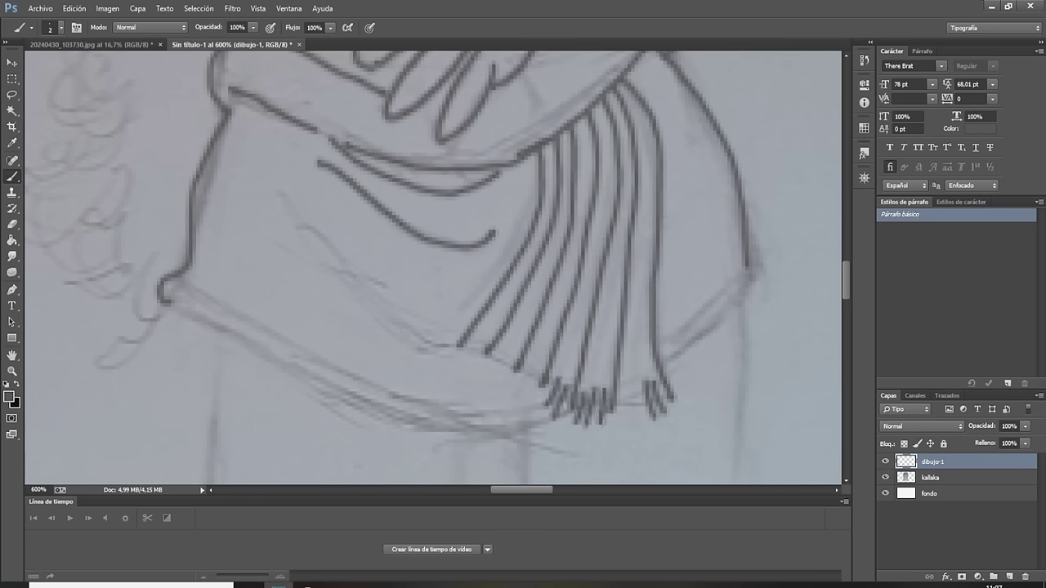
pyautogui.moveTo(541, 362)
pyautogui.mouseDown()
pyautogui.moveTo(528, 397)
pyautogui.moveTo(520, 390)
pyautogui.mouseUp()
pyautogui.moveTo(533, 367); pyautogui.dragTo(526, 391)
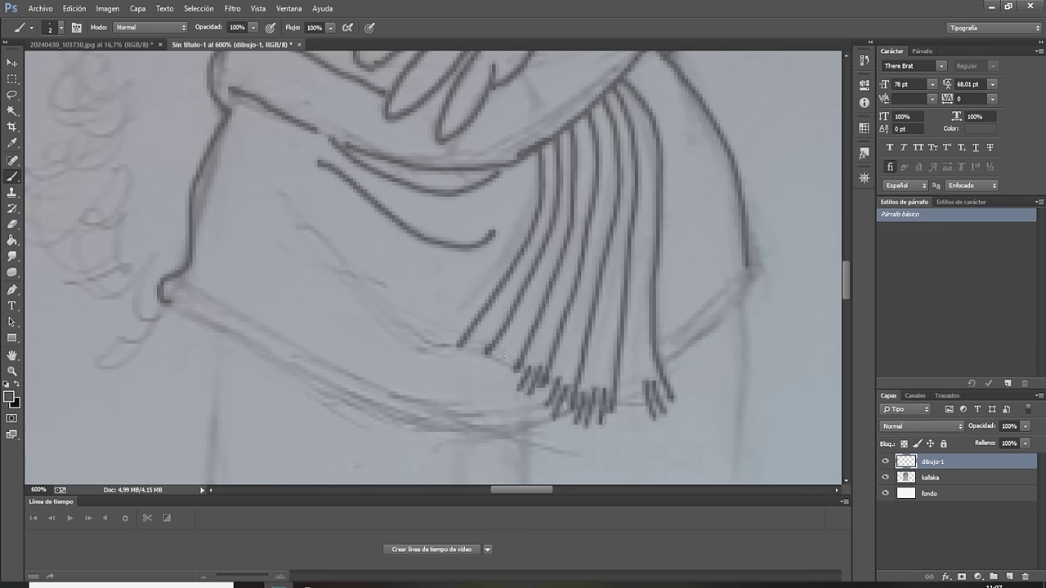
pyautogui.moveTo(508, 350)
pyautogui.mouseDown()
pyautogui.moveTo(498, 380)
pyautogui.moveTo(495, 359)
pyautogui.moveTo(488, 372)
pyautogui.moveTo(477, 355)
pyautogui.mouseUp()
pyautogui.moveTo(481, 348); pyautogui.dragTo(461, 364)
pyautogui.moveTo(480, 343); pyautogui.dragTo(469, 364)
pyautogui.moveTo(632, 379); pyautogui.dragTo(629, 405)
pyautogui.moveTo(639, 381); pyautogui.dragTo(635, 413)
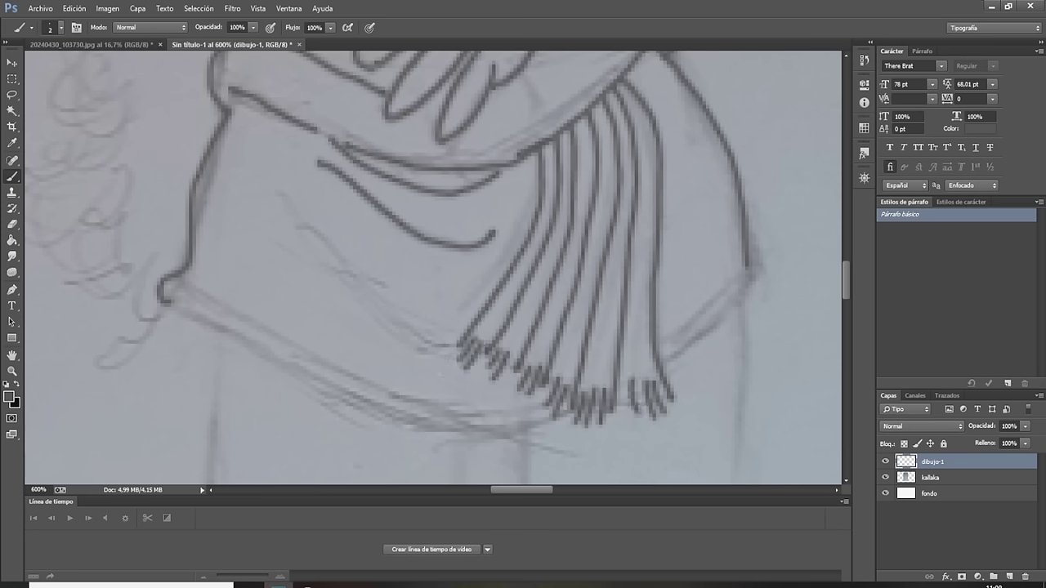
pyautogui.moveTo(666, 371)
pyautogui.mouseDown()
pyautogui.moveTo(747, 291)
pyautogui.moveTo(765, 258)
pyautogui.moveTo(746, 243)
pyautogui.mouseUp()
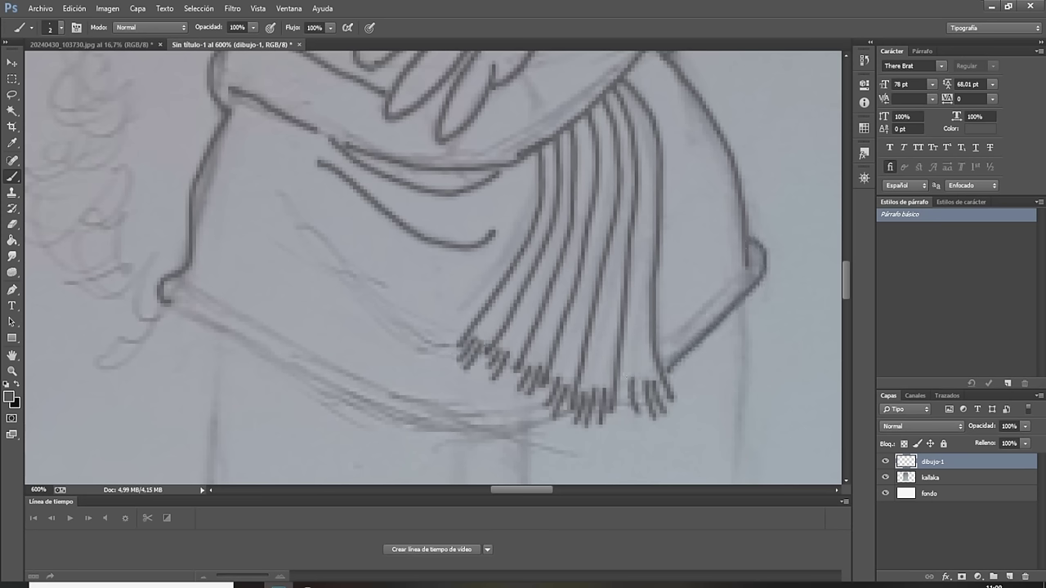
# Ink the curved lower hem, two lower-left hem lines and the diagonal toward the fringe.
pyautogui.moveTo(579, 421)
pyautogui.mouseDown()
pyautogui.moveTo(470, 450)
pyautogui.moveTo(407, 440)
pyautogui.moveTo(372, 409)
pyautogui.mouseUp()
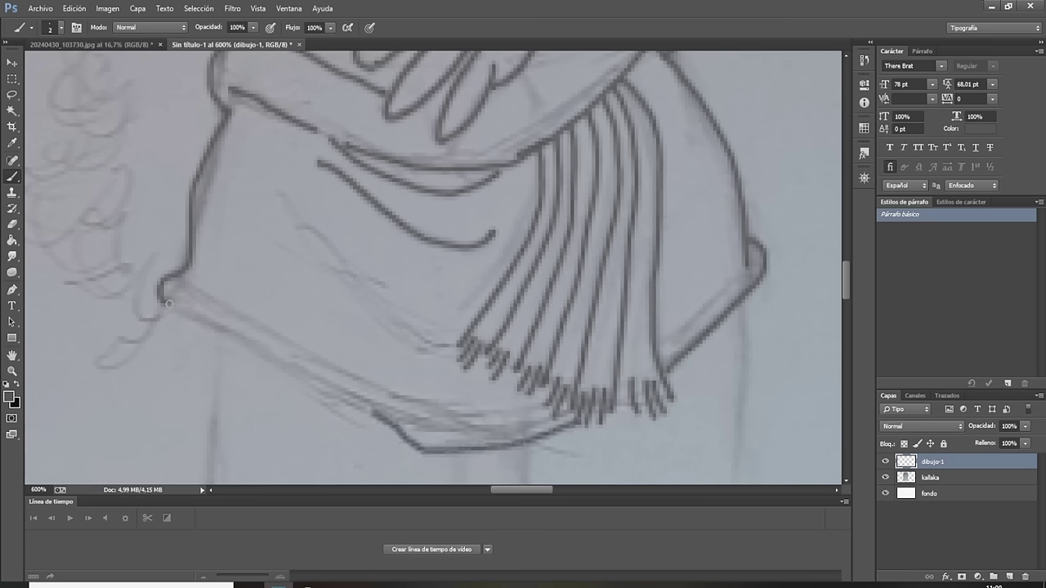
pyautogui.moveTo(165, 300)
pyautogui.mouseDown()
pyautogui.moveTo(380, 413)
pyautogui.moveTo(395, 432)
pyautogui.mouseUp()
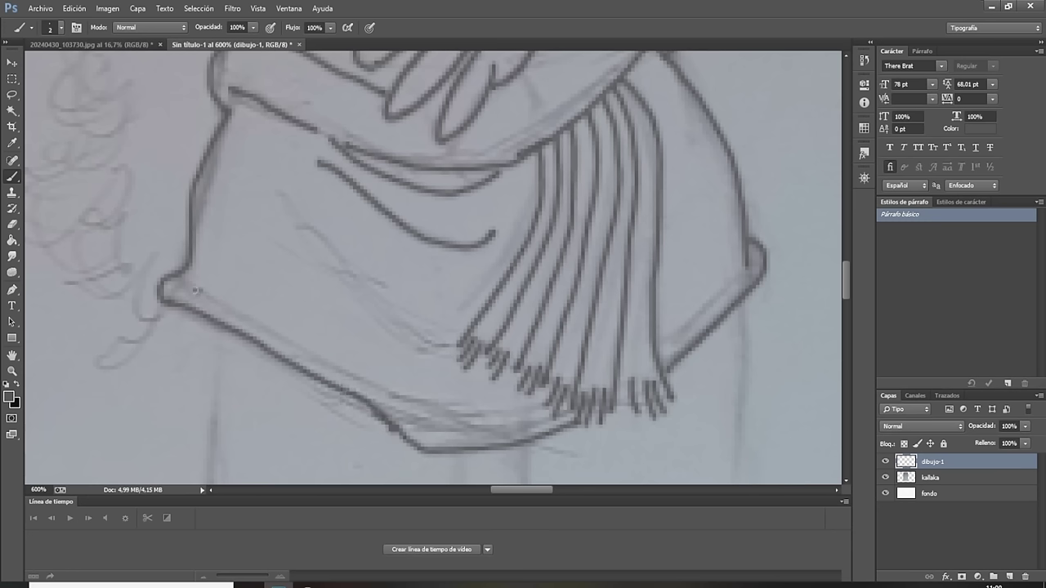
pyautogui.moveTo(195, 287)
pyautogui.mouseDown()
pyautogui.moveTo(368, 383)
pyautogui.moveTo(456, 405)
pyautogui.mouseUp()
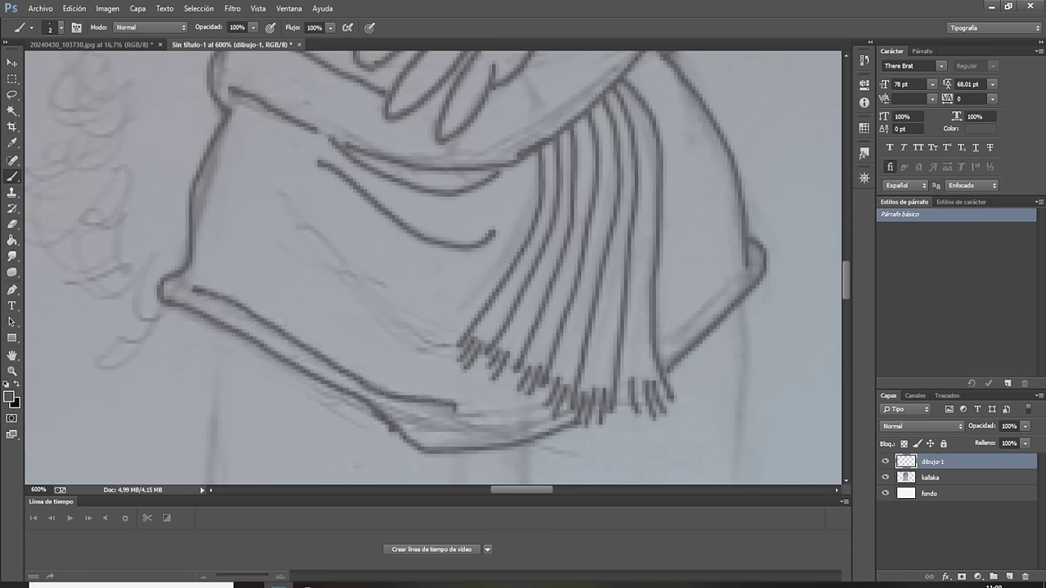
pyautogui.moveTo(276, 196)
pyautogui.mouseDown()
pyautogui.moveTo(394, 310)
pyautogui.moveTo(441, 335)
pyautogui.mouseUp()
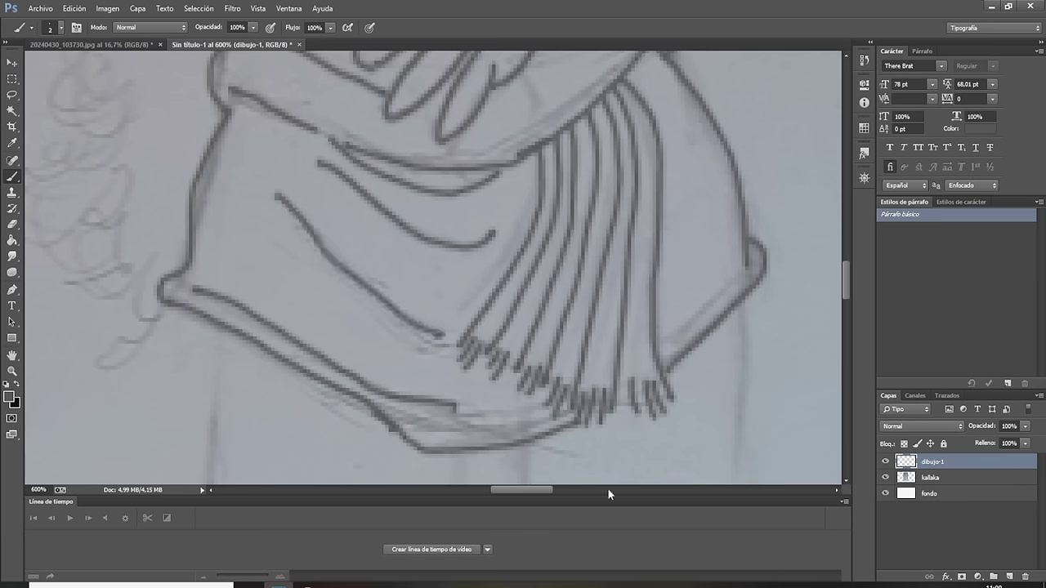
# With the Eraser, trim the stray left end of the skirt's bottom hem line.
pyautogui.click(13, 224)
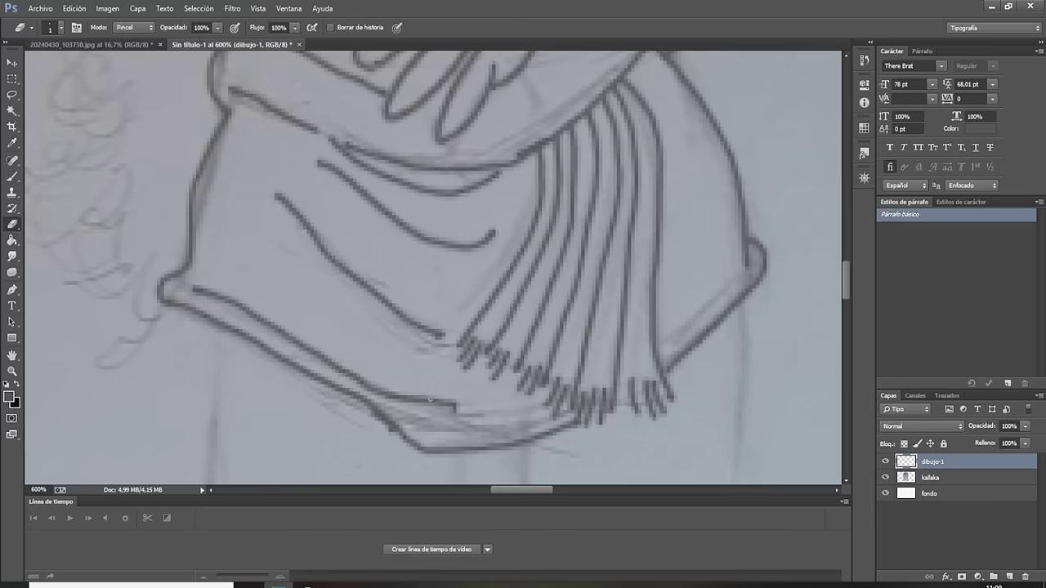
pyautogui.moveTo(388, 397); pyautogui.dragTo(452, 403)
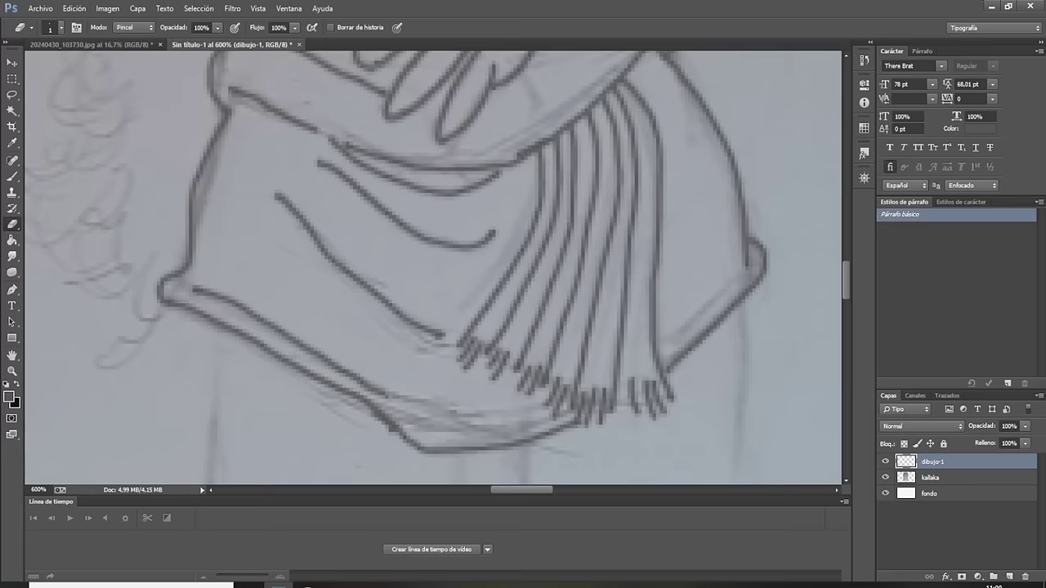
pyautogui.moveTo(415, 449); pyautogui.dragTo(433, 449)
pyautogui.moveTo(847, 284)
pyautogui.mouseDown()
pyautogui.moveTo(847, 307)
pyautogui.moveTo(840, 169)
pyautogui.moveTo(841, 181)
pyautogui.mouseUp()
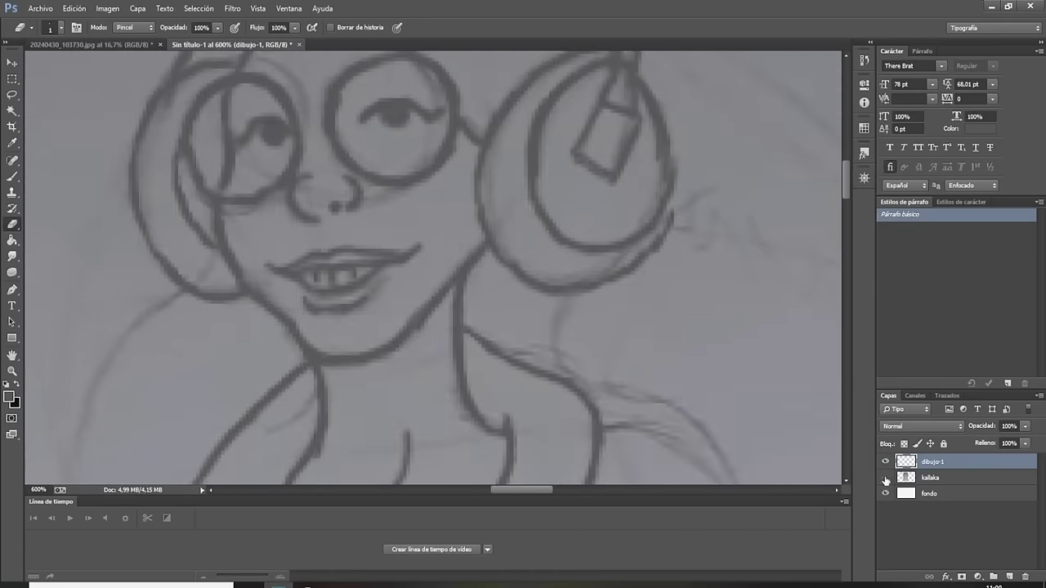
# Hide kallaka, use the Navigator to view the whole inked figure at 100%, then show kallaka again.
pyautogui.click(884, 477)
pyautogui.click(863, 179)
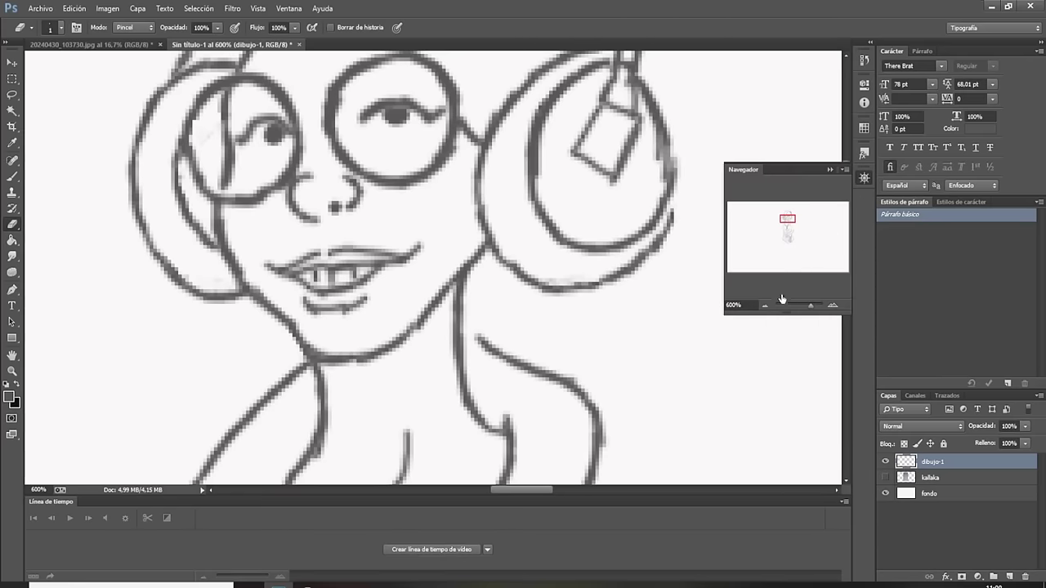
pyautogui.click(765, 306)
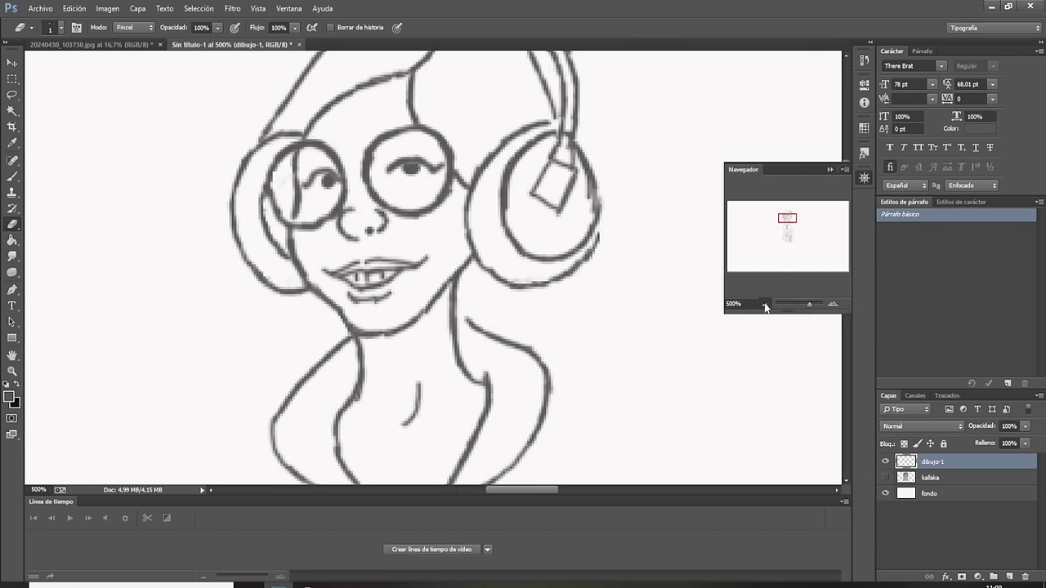
pyautogui.click(766, 307)
pyautogui.click(765, 306)
pyautogui.click(765, 306)
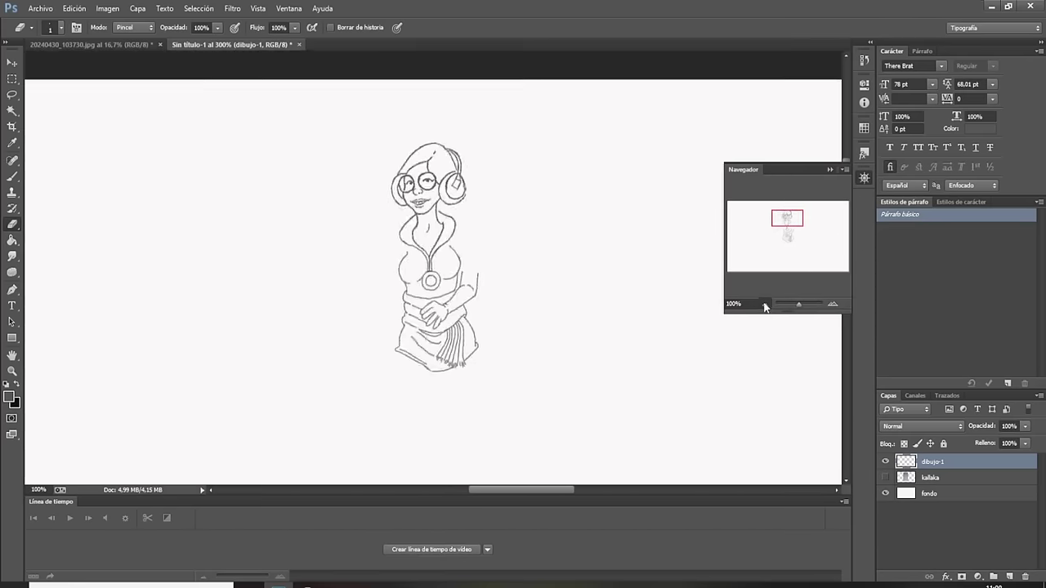
pyautogui.click(830, 303)
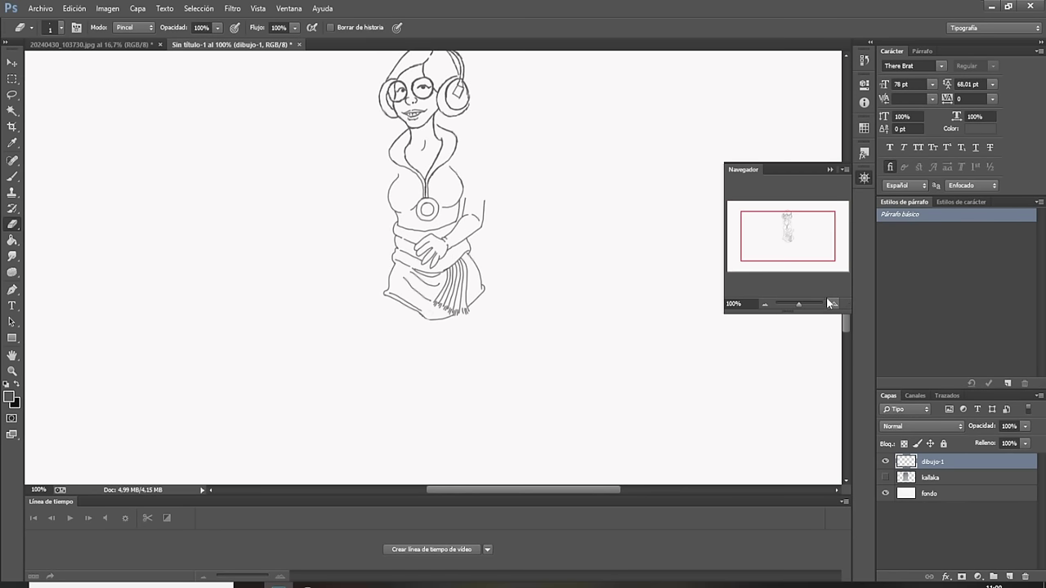
pyautogui.moveTo(816, 249); pyautogui.dragTo(805, 249)
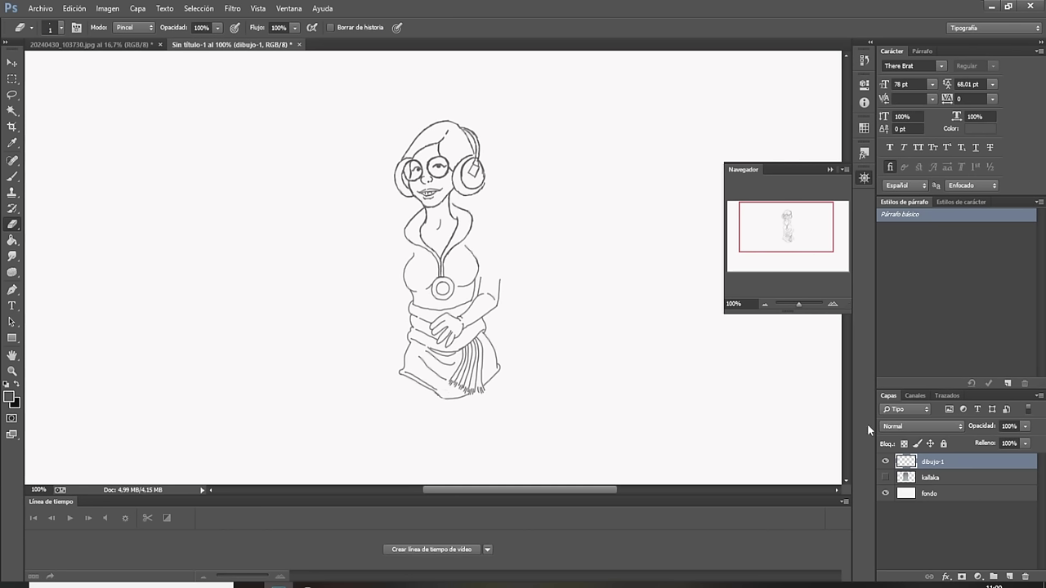
pyautogui.click(885, 477)
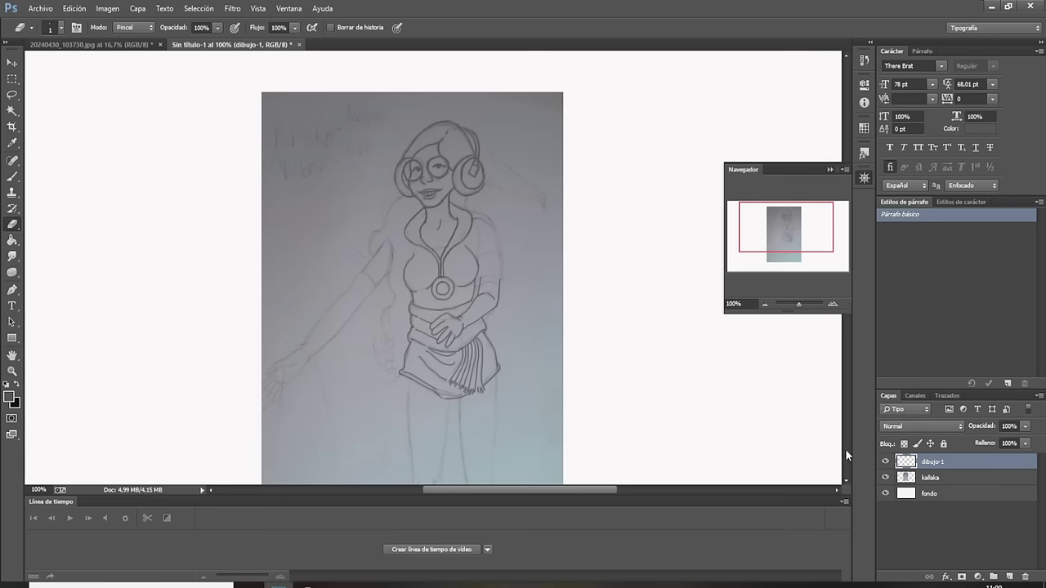
# Zoom to 300% on the chest and ink the right shoulder outline with the Brush.
pyautogui.click(833, 305)
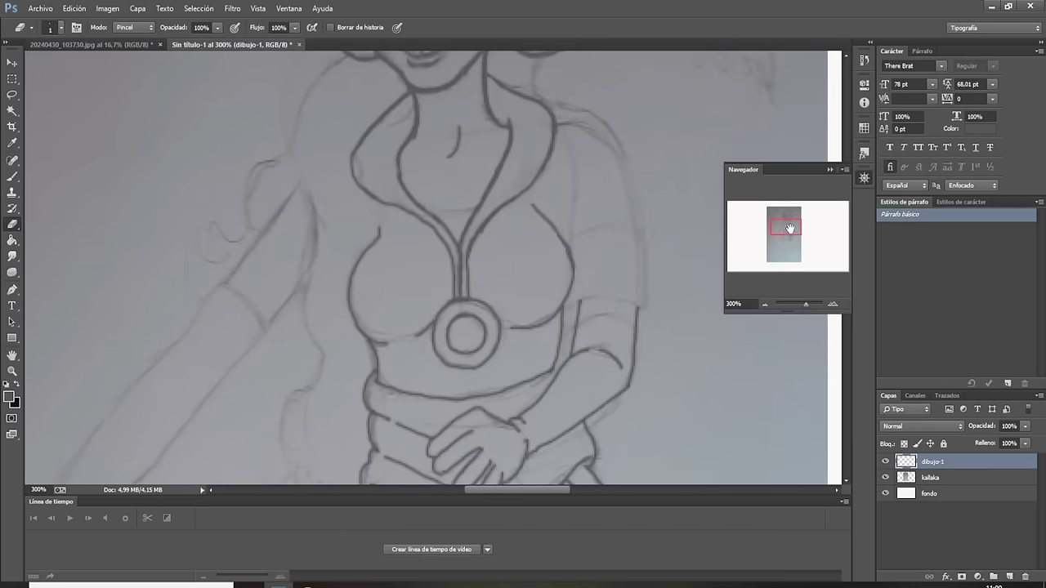
pyautogui.moveTo(790, 230); pyautogui.dragTo(778, 252)
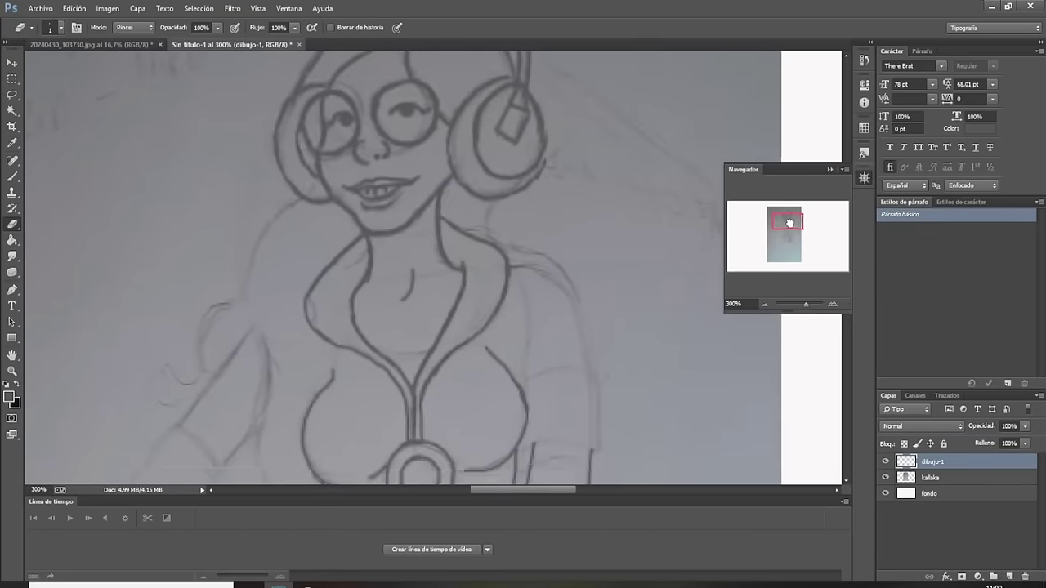
pyautogui.click(12, 176)
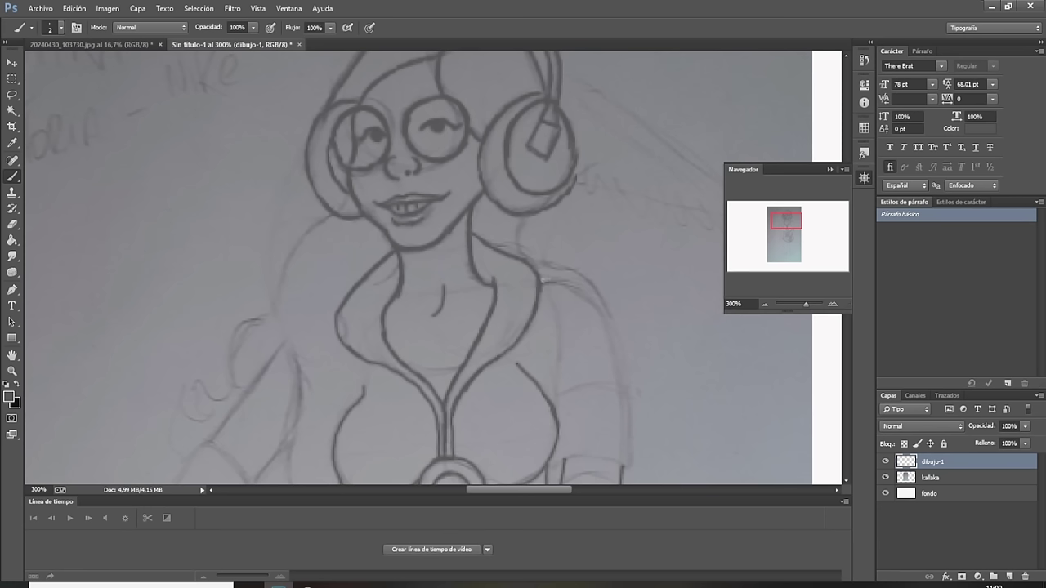
pyautogui.moveTo(542, 277)
pyautogui.mouseDown()
pyautogui.moveTo(598, 294)
pyautogui.moveTo(627, 362)
pyautogui.mouseUp()
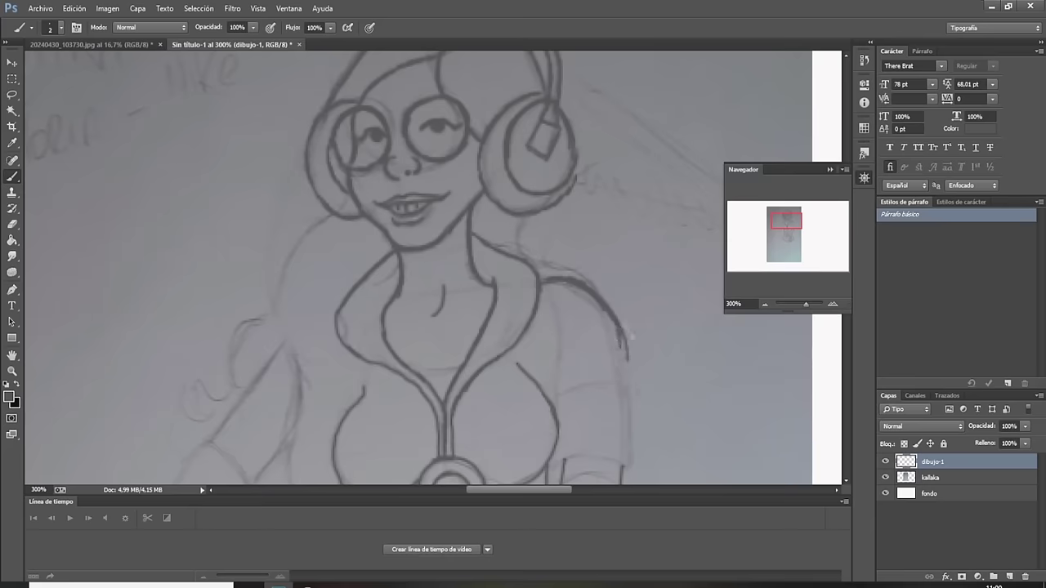
pyautogui.moveTo(615, 315); pyautogui.dragTo(625, 376)
pyautogui.moveTo(617, 340); pyautogui.dragTo(624, 379)
# Set the Eraser to 16 px and lighten the upper shoulder stroke.
pyautogui.click(12, 224)
pyautogui.click(60, 27)
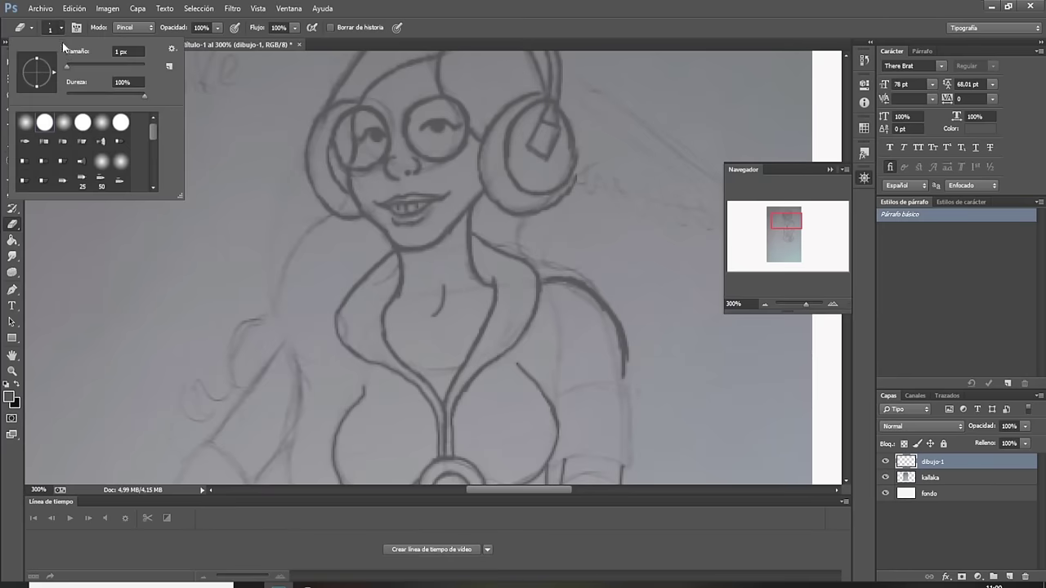
pyautogui.moveTo(70, 65); pyautogui.dragTo(73, 65)
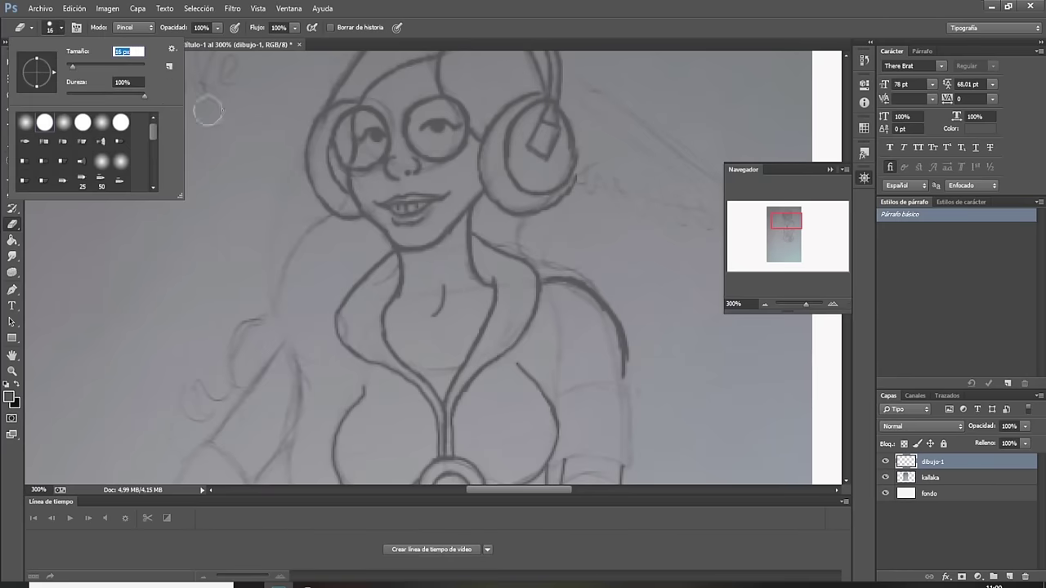
pyautogui.click(611, 359)
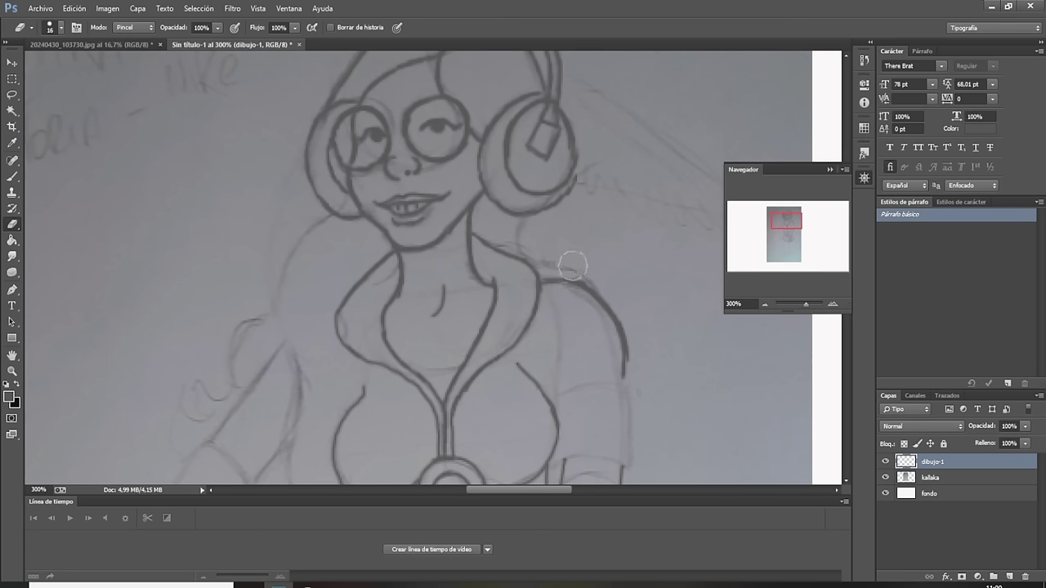
pyautogui.moveTo(606, 284); pyautogui.dragTo(641, 368)
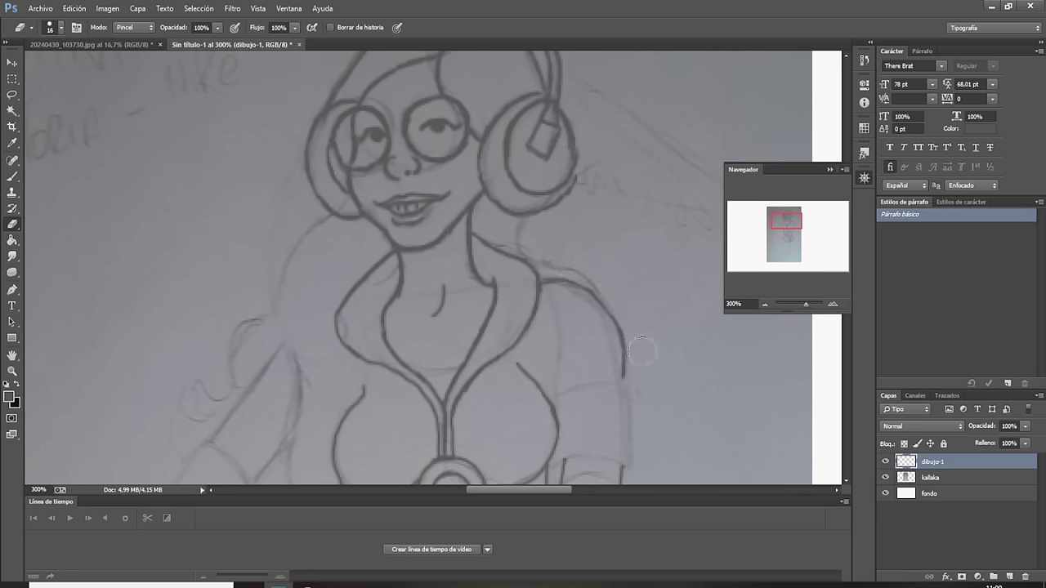
pyautogui.moveTo(641, 368)
pyautogui.mouseDown()
pyautogui.moveTo(627, 389)
pyautogui.moveTo(598, 313)
pyautogui.moveTo(562, 300)
pyautogui.mouseUp()
# With the Brush, extend the shoulder ink and trace the curling hair outline on the left.
pyautogui.click(13, 175)
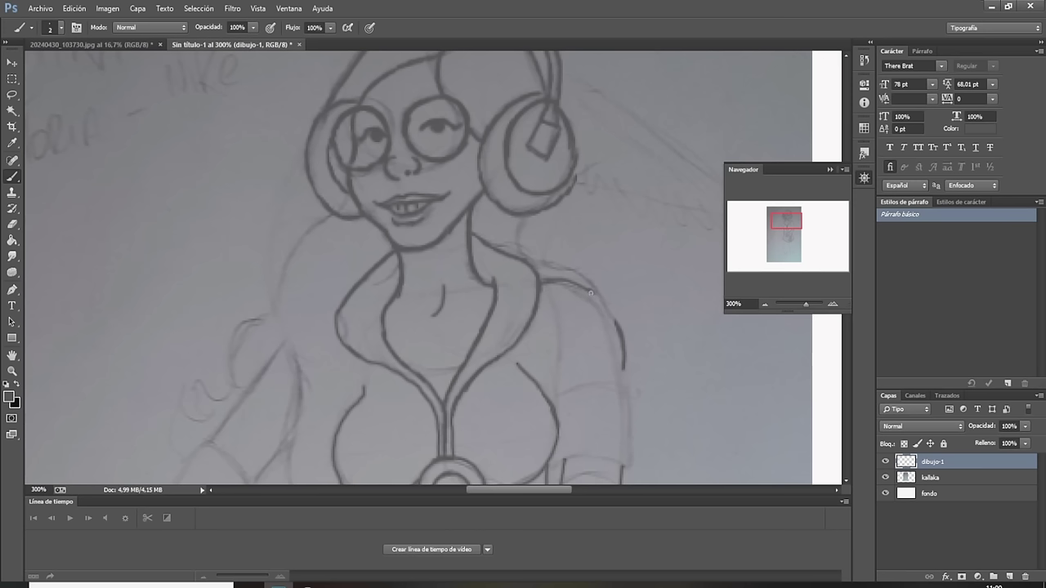
pyautogui.moveTo(596, 300); pyautogui.dragTo(622, 330)
pyautogui.moveTo(331, 216)
pyautogui.mouseDown()
pyautogui.moveTo(295, 245)
pyautogui.moveTo(275, 312)
pyautogui.moveTo(250, 318)
pyautogui.moveTo(231, 344)
pyautogui.moveTo(231, 386)
pyautogui.moveTo(210, 399)
pyautogui.moveTo(199, 370)
pyautogui.moveTo(196, 415)
pyautogui.moveTo(211, 414)
pyautogui.moveTo(181, 394)
pyautogui.moveTo(172, 421)
pyautogui.moveTo(185, 454)
pyautogui.moveTo(243, 405)
pyautogui.moveTo(286, 335)
pyautogui.moveTo(303, 407)
pyautogui.moveTo(287, 446)
pyautogui.mouseUp()
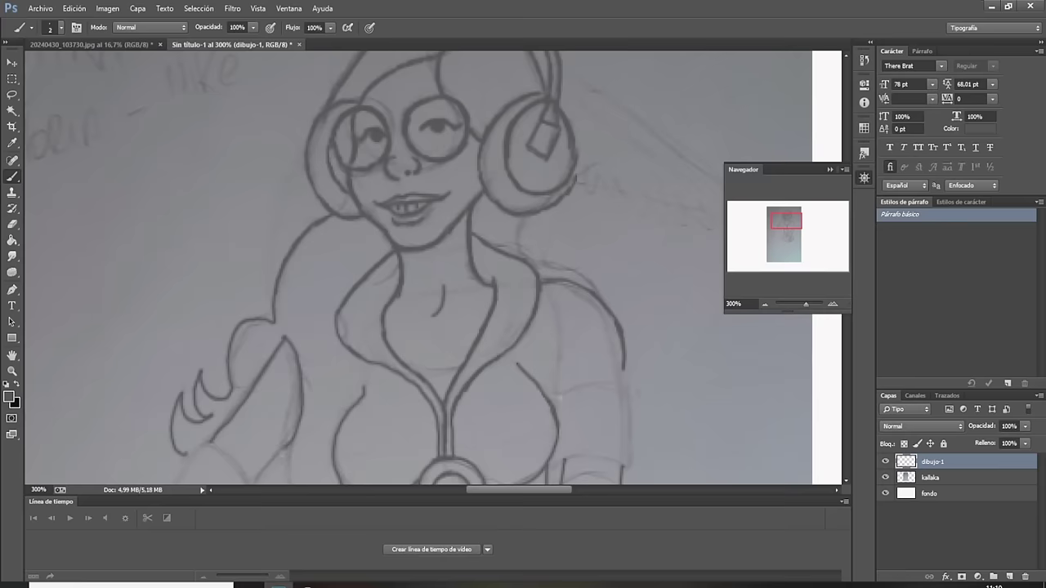
# Ink the upper arm's edges, its armband line and the arm outline further down.
pyautogui.moveTo(562, 394); pyautogui.dragTo(629, 391)
pyautogui.moveTo(779, 224); pyautogui.dragTo(786, 231)
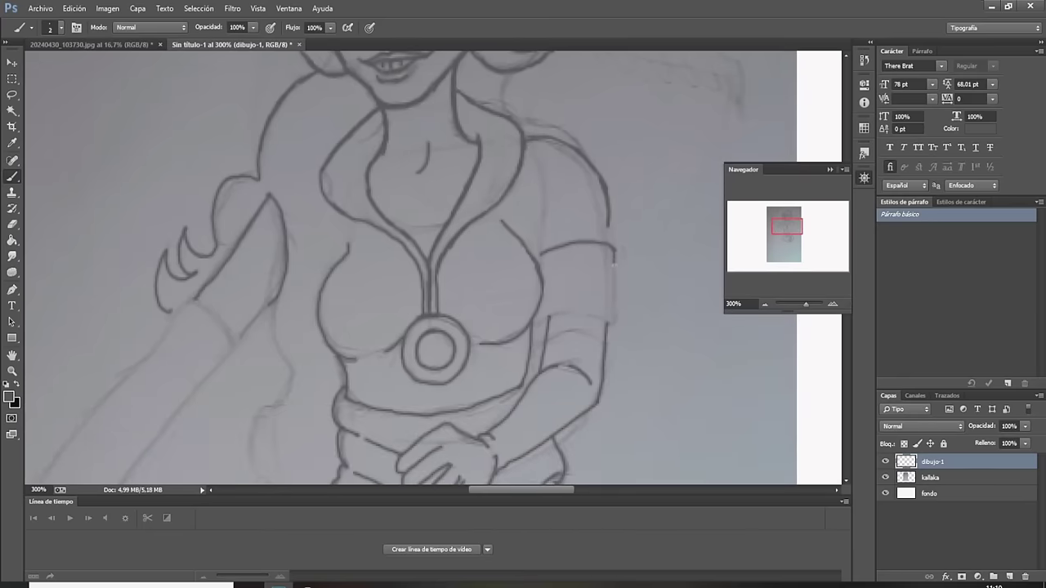
pyautogui.moveTo(614, 264); pyautogui.dragTo(616, 313)
pyautogui.moveTo(557, 315); pyautogui.dragTo(576, 311)
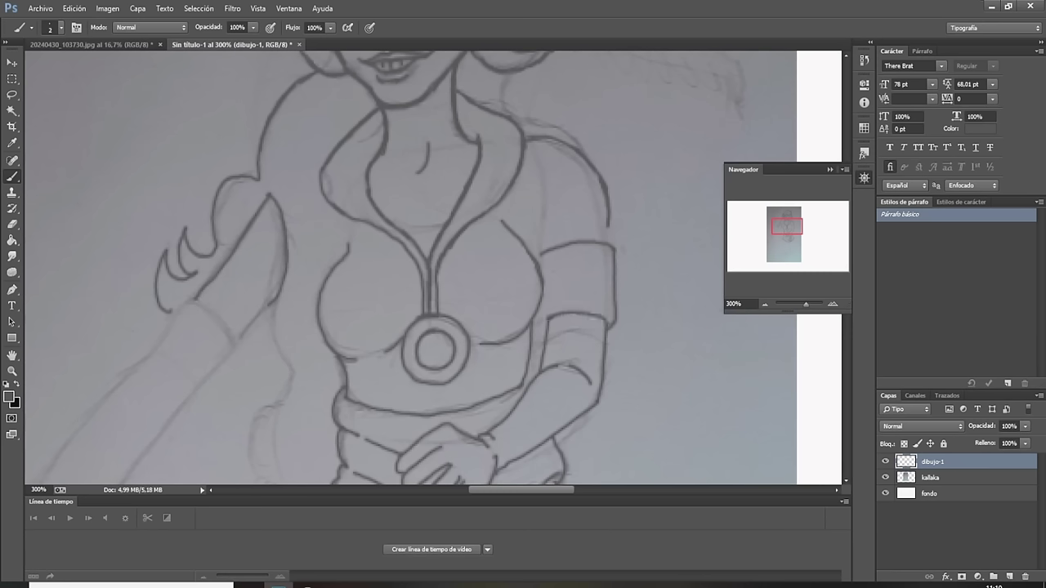
pyautogui.moveTo(538, 323); pyautogui.dragTo(540, 298)
pyautogui.moveTo(540, 257); pyautogui.dragTo(546, 217)
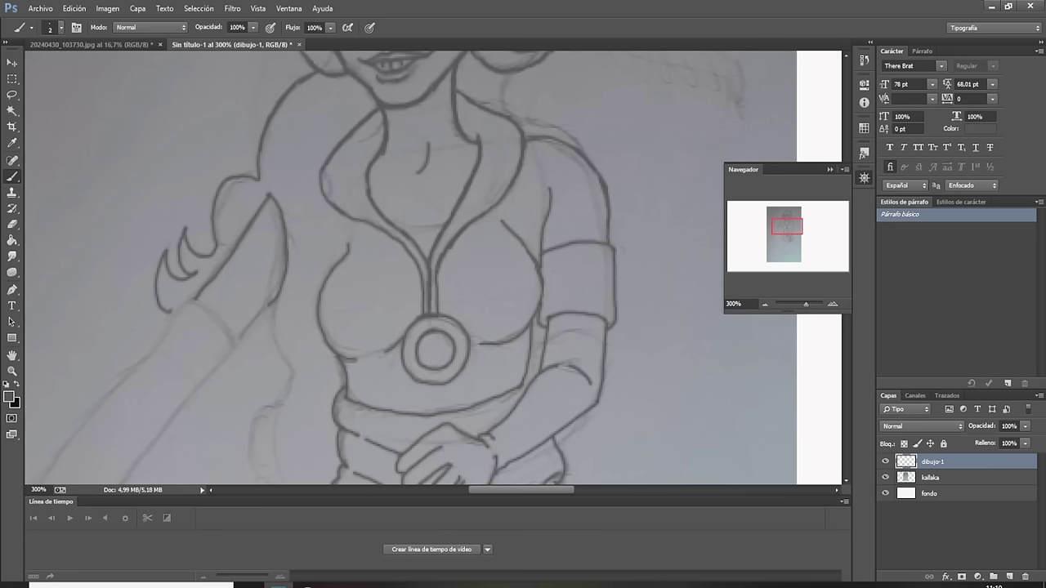
pyautogui.moveTo(279, 294)
pyautogui.mouseDown()
pyautogui.moveTo(295, 372)
pyautogui.moveTo(284, 404)
pyautogui.mouseUp()
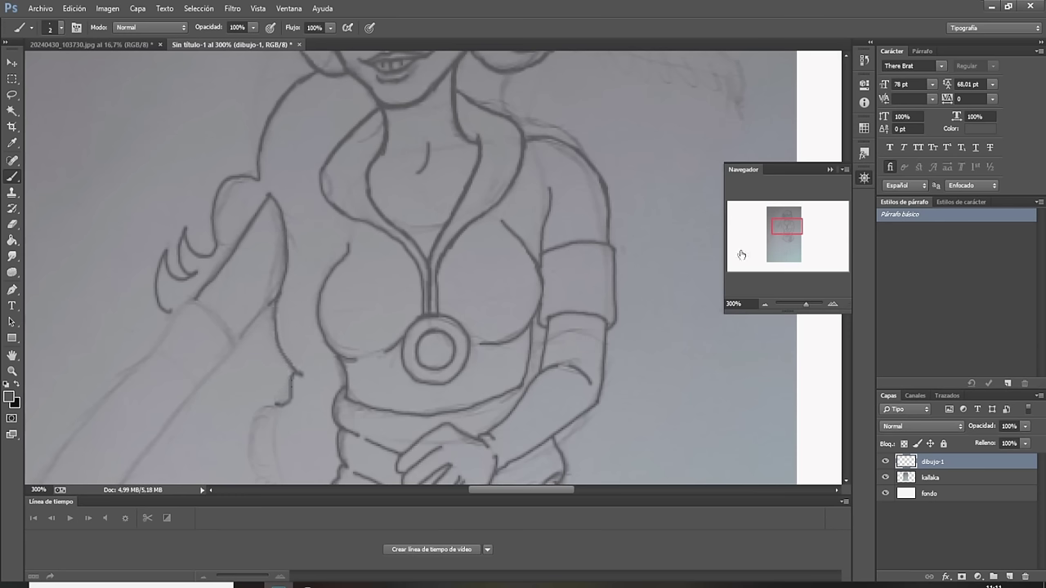
# Ink the hair outline beside the back and the left leg's outer outline.
pyautogui.moveTo(787, 228); pyautogui.dragTo(782, 238)
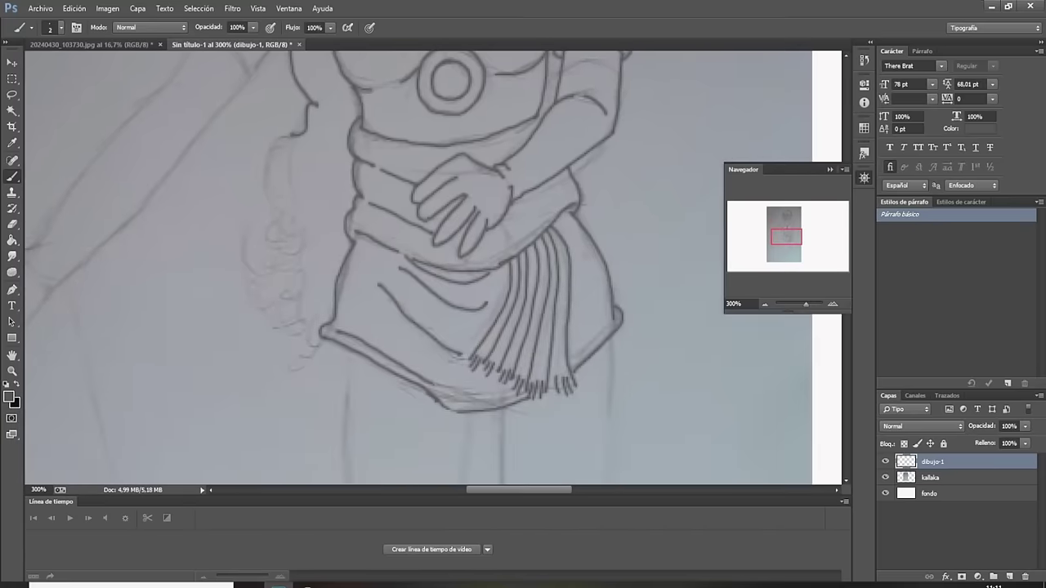
pyautogui.moveTo(292, 136)
pyautogui.mouseDown()
pyautogui.moveTo(264, 168)
pyautogui.moveTo(278, 231)
pyautogui.moveTo(254, 270)
pyautogui.moveTo(276, 256)
pyautogui.moveTo(265, 322)
pyautogui.moveTo(293, 294)
pyautogui.moveTo(287, 327)
pyautogui.moveTo(273, 340)
pyautogui.moveTo(301, 328)
pyautogui.moveTo(294, 366)
pyautogui.moveTo(318, 414)
pyautogui.moveTo(344, 430)
pyautogui.mouseUp()
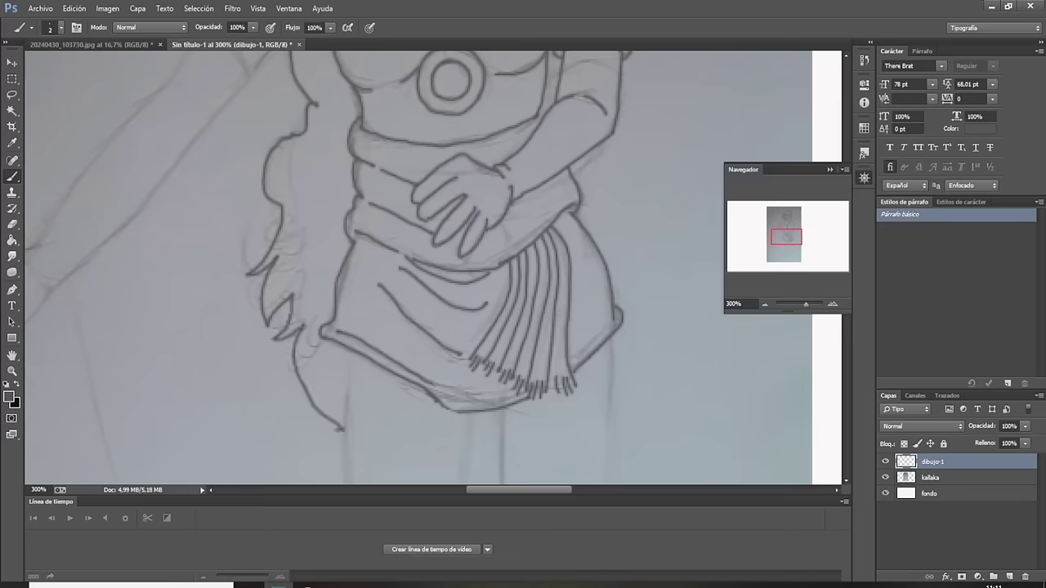
pyautogui.moveTo(789, 236); pyautogui.dragTo(785, 241)
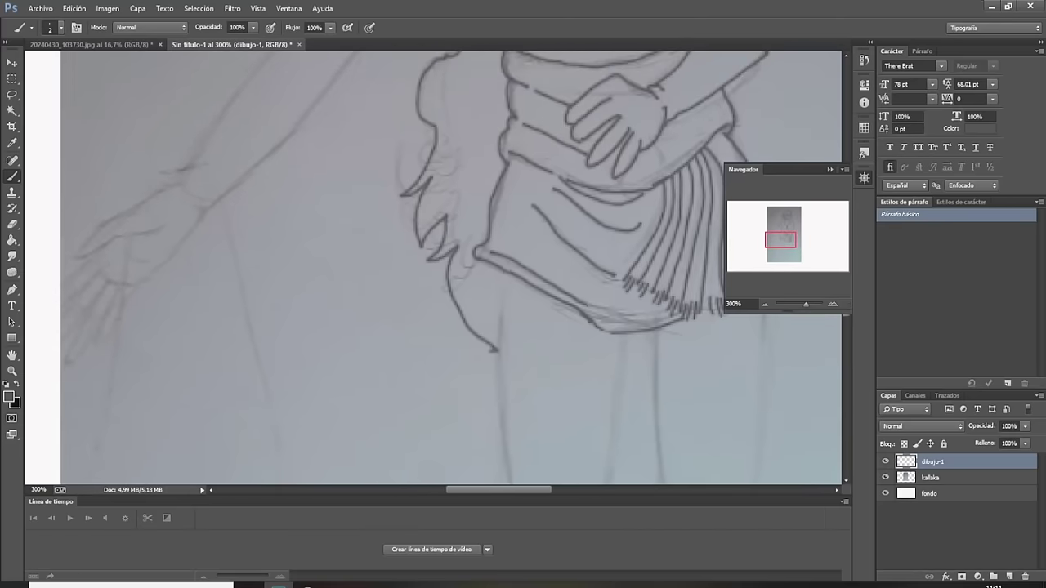
pyautogui.moveTo(499, 272); pyautogui.dragTo(512, 480)
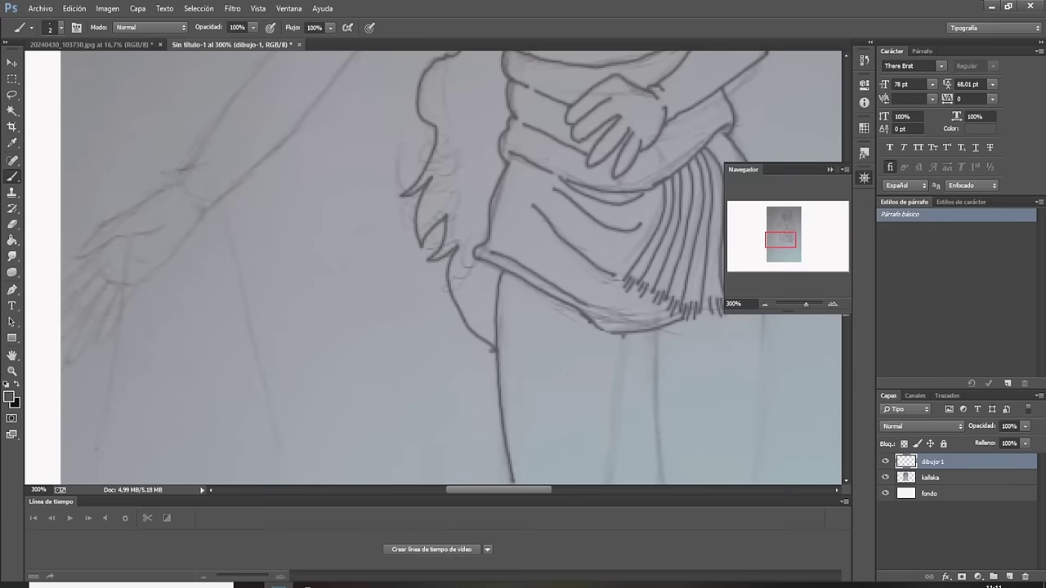
# Ink the right leg's inner and outer outlines, then erase the overlong bottom of the leg line.
pyautogui.moveTo(623, 334); pyautogui.dragTo(613, 489)
pyautogui.moveTo(654, 333); pyautogui.dragTo(656, 484)
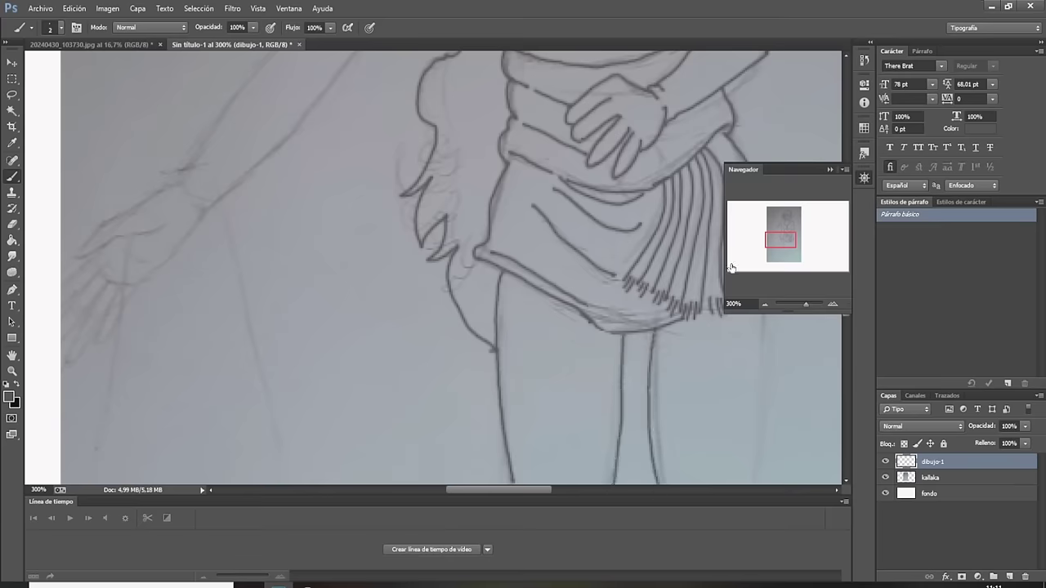
pyautogui.moveTo(768, 240); pyautogui.dragTo(773, 242)
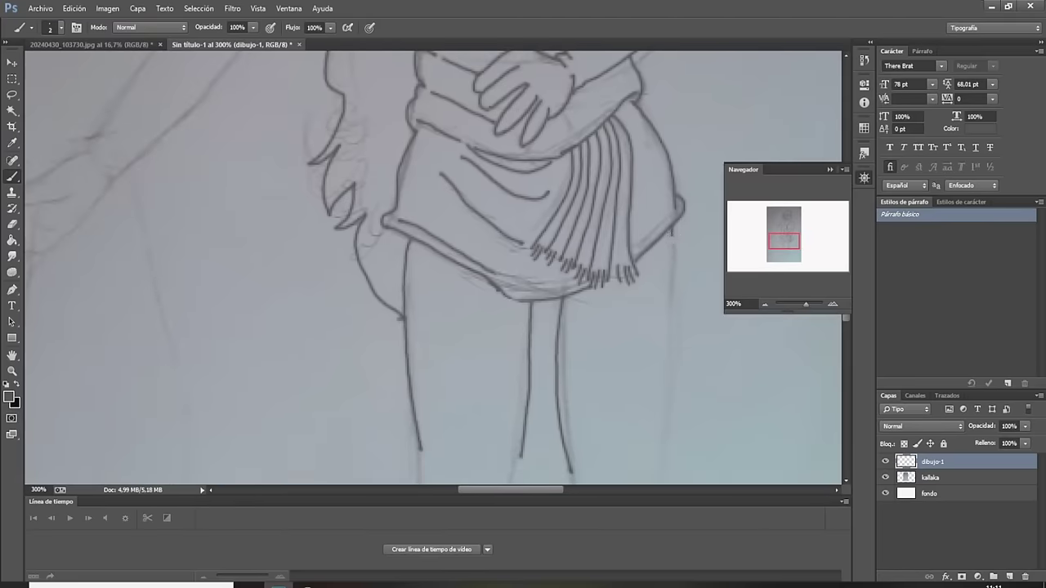
pyautogui.moveTo(673, 237); pyautogui.dragTo(651, 490)
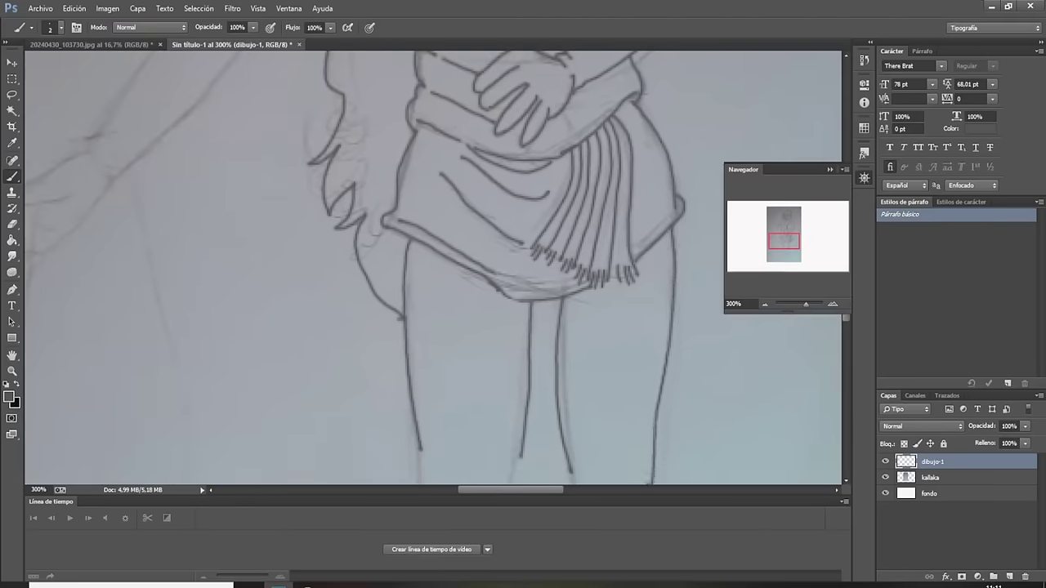
pyautogui.click(13, 222)
pyautogui.moveTo(661, 409); pyautogui.dragTo(652, 482)
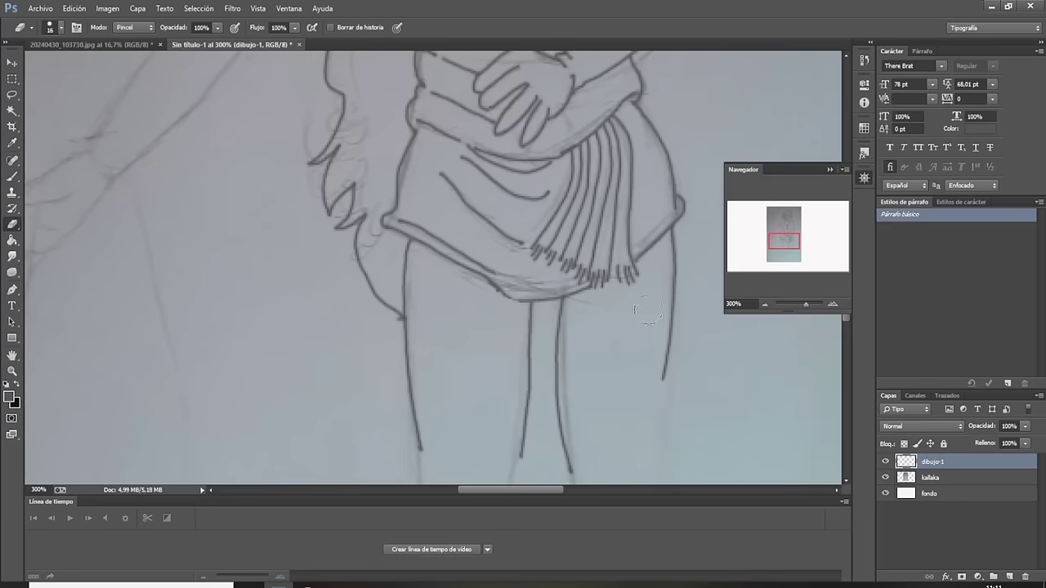
pyautogui.moveTo(784, 241); pyautogui.dragTo(780, 226)
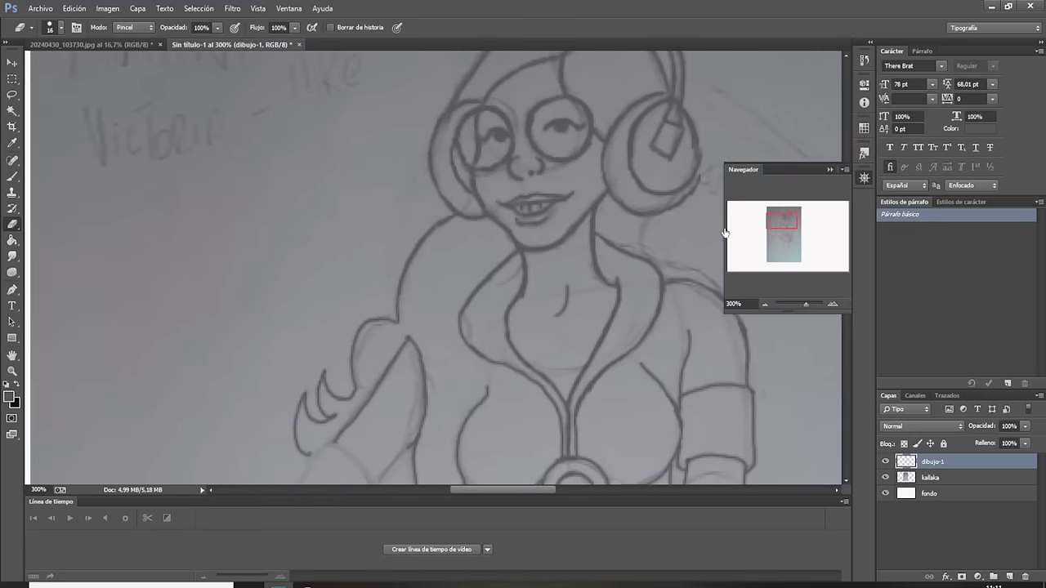
# With a size 2 Brush, ink the sword's left and right edges beside the torso.
pyautogui.click(12, 176)
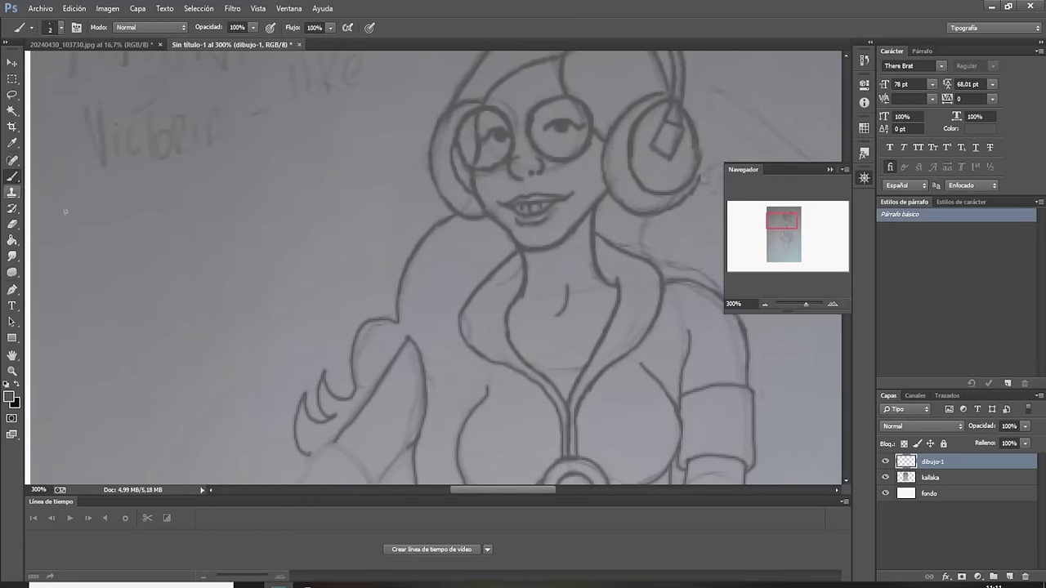
pyautogui.moveTo(777, 227); pyautogui.dragTo(777, 234)
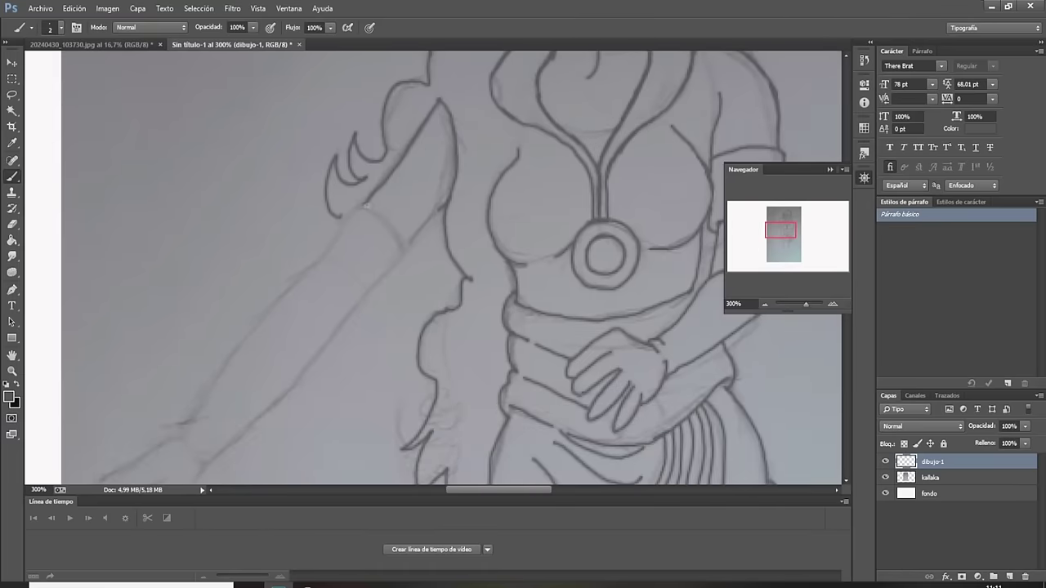
pyautogui.moveTo(374, 213)
pyautogui.mouseDown()
pyautogui.moveTo(400, 239)
pyautogui.moveTo(439, 209)
pyautogui.mouseUp()
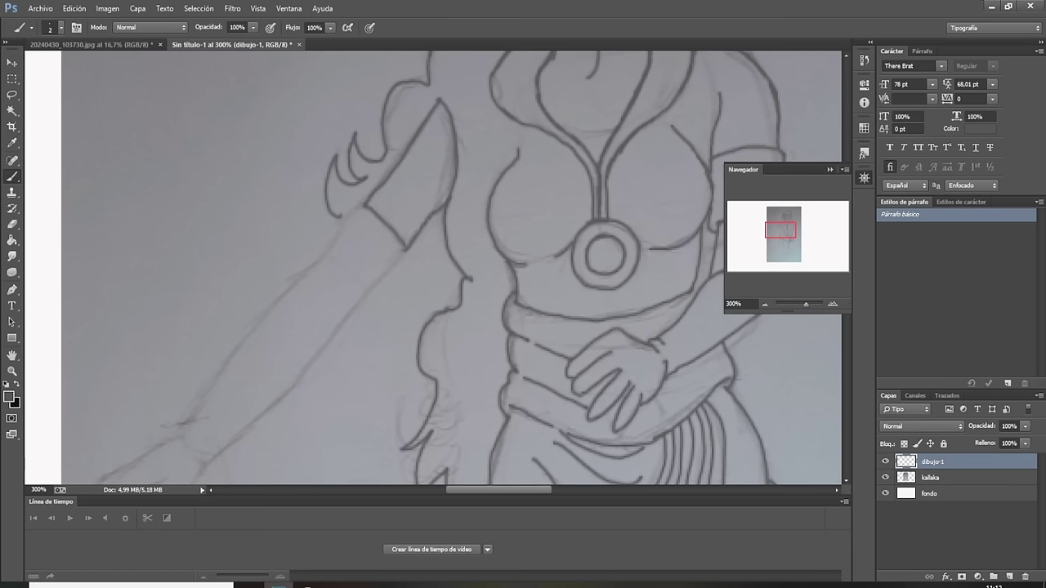
pyautogui.moveTo(357, 205); pyautogui.dragTo(178, 433)
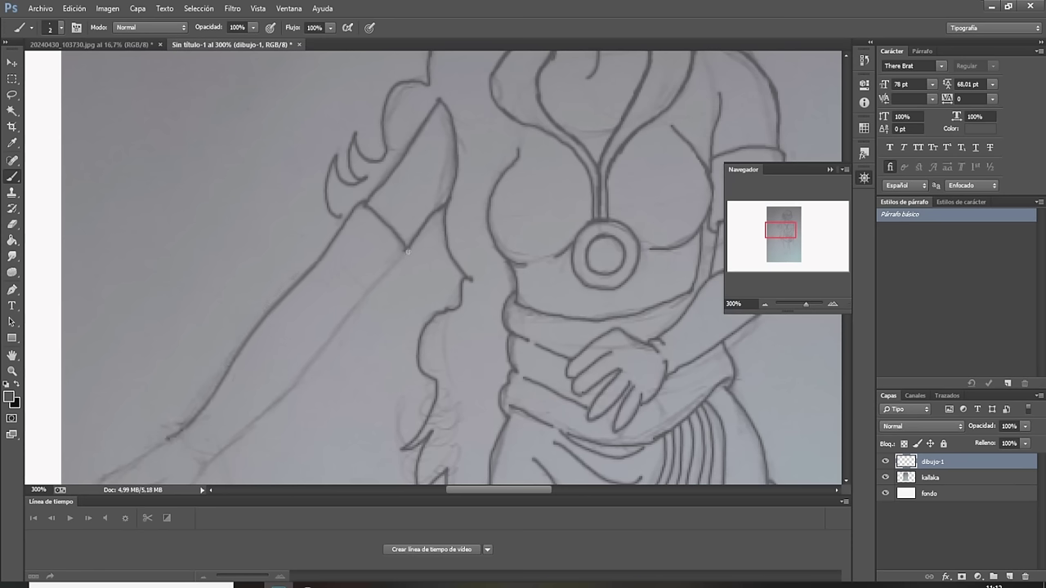
pyautogui.moveTo(405, 254)
pyautogui.mouseDown()
pyautogui.moveTo(276, 406)
pyautogui.moveTo(200, 473)
pyautogui.mouseUp()
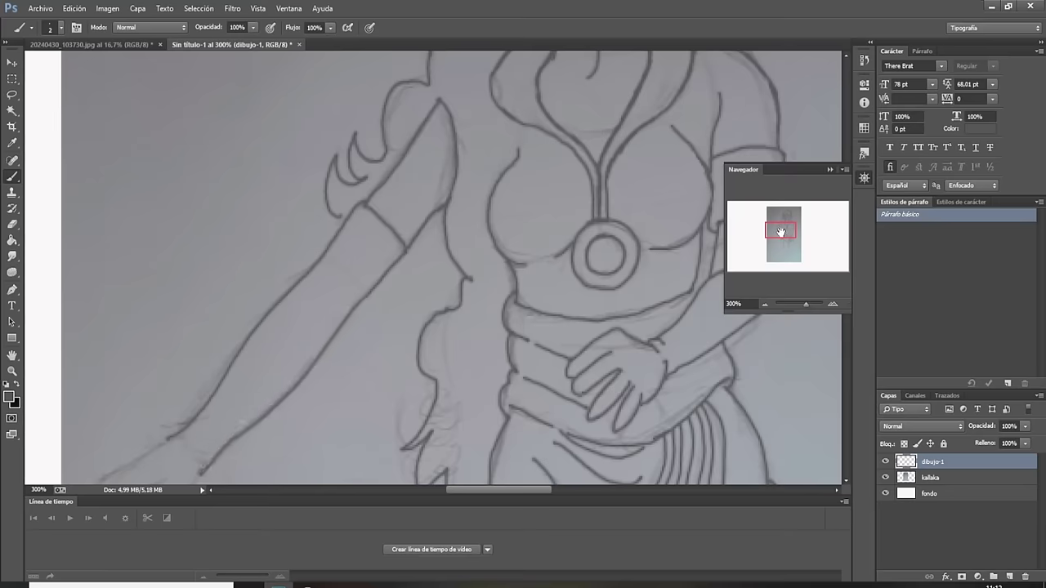
pyautogui.moveTo(778, 231); pyautogui.dragTo(739, 245)
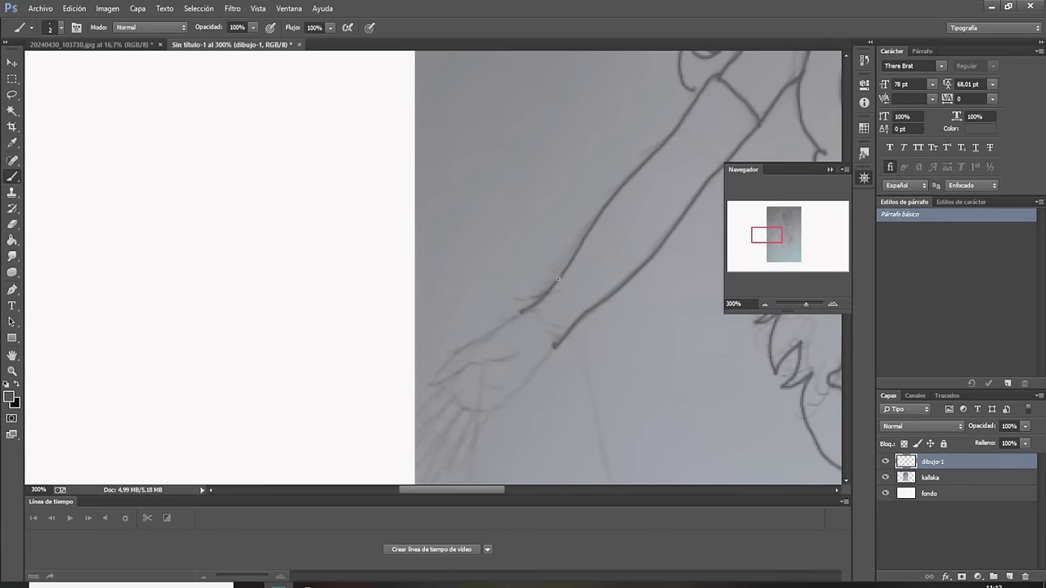
# Ink the left hand's outline, the lower forearm and the wrist edge.
pyautogui.moveTo(518, 353)
pyautogui.mouseDown()
pyautogui.moveTo(427, 386)
pyautogui.moveTo(453, 351)
pyautogui.moveTo(523, 311)
pyautogui.mouseUp()
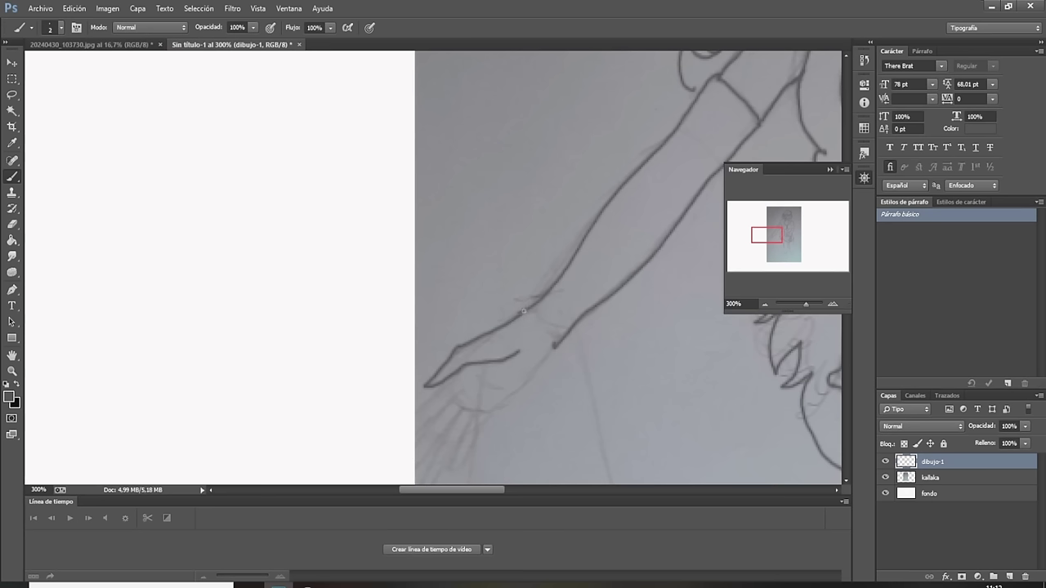
pyautogui.moveTo(554, 345); pyautogui.dragTo(486, 418)
pyautogui.moveTo(439, 392); pyautogui.dragTo(400, 431)
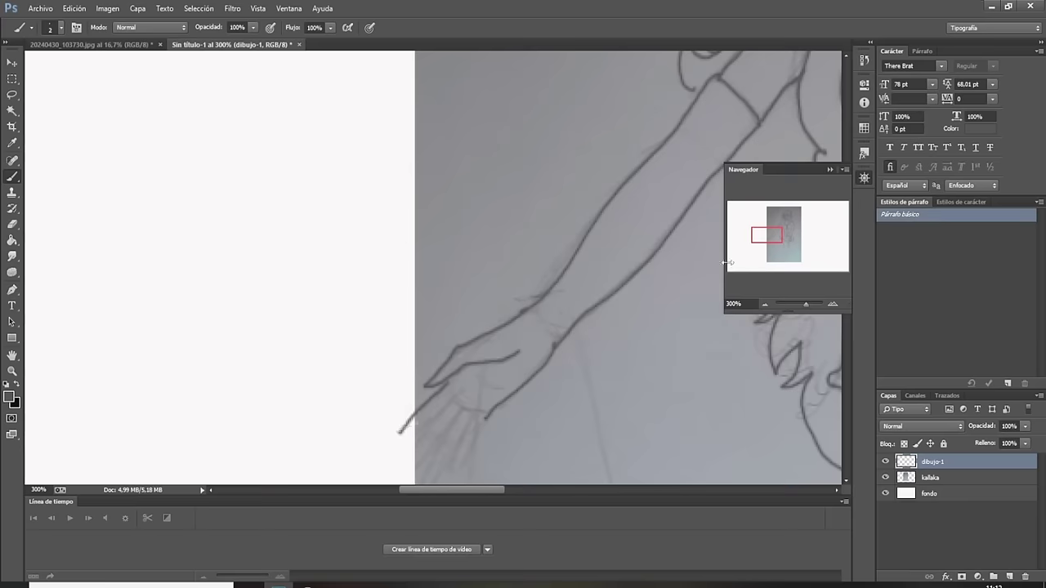
pyautogui.scroll(-5, 491, 266)
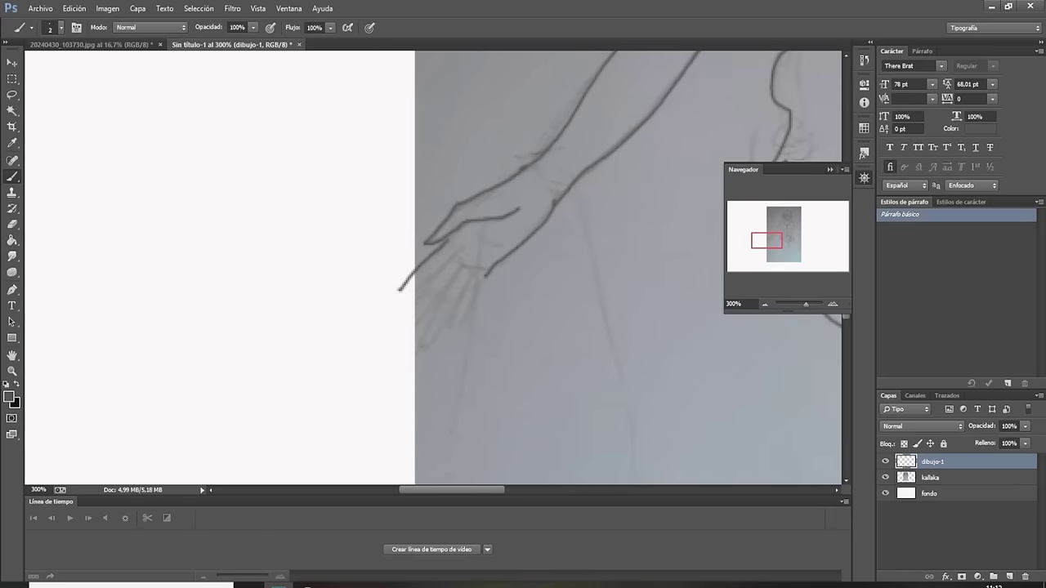
# Ink each finger of the outstretched hand, closing the curled fingertip.
pyautogui.moveTo(442, 270); pyautogui.dragTo(406, 311)
pyautogui.moveTo(460, 266)
pyautogui.mouseDown()
pyautogui.moveTo(401, 331)
pyautogui.moveTo(413, 309)
pyautogui.moveTo(425, 318)
pyautogui.moveTo(418, 351)
pyautogui.moveTo(474, 266)
pyautogui.mouseUp()
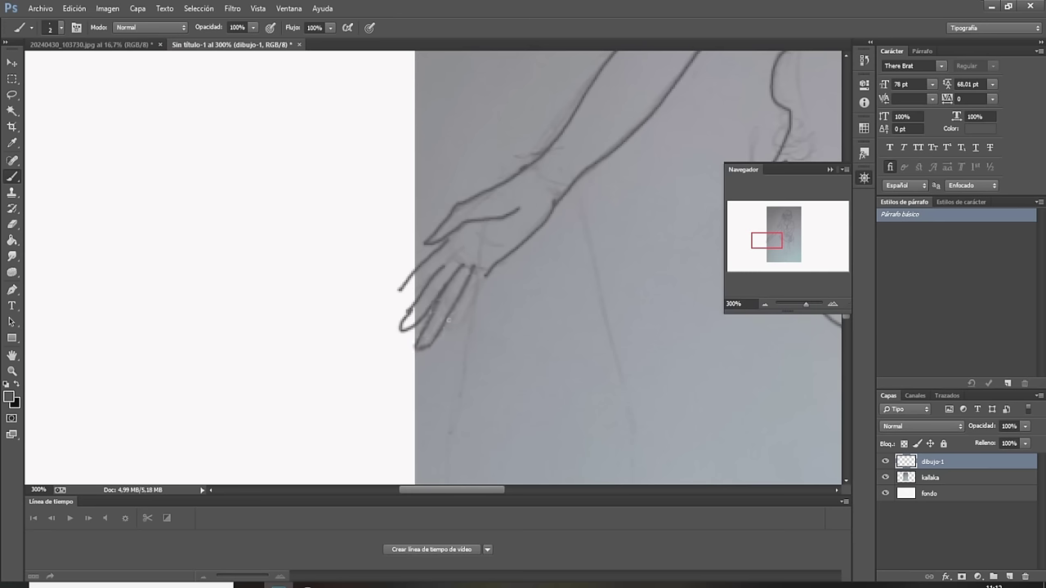
pyautogui.moveTo(448, 328); pyautogui.dragTo(482, 275)
pyautogui.moveTo(400, 306); pyautogui.dragTo(441, 266)
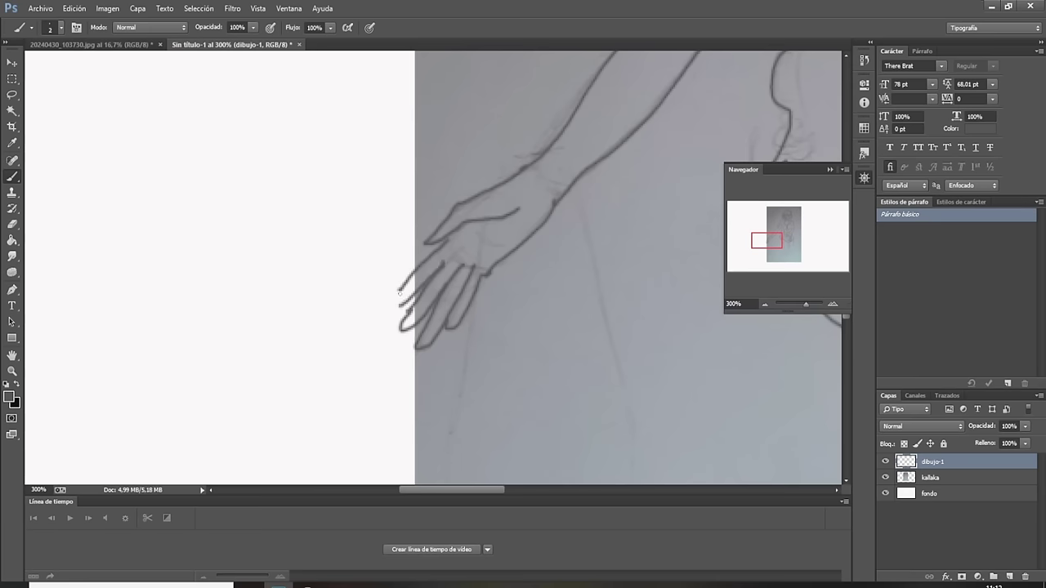
pyautogui.moveTo(396, 292); pyautogui.dragTo(407, 303)
pyautogui.moveTo(768, 245); pyautogui.dragTo(783, 250)
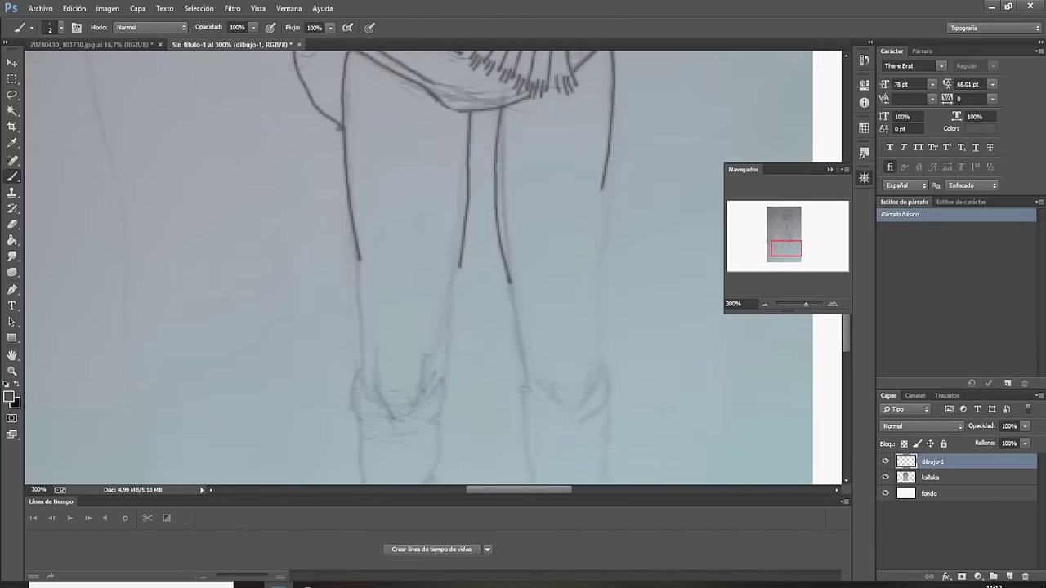
# Ink the edges of both thighs and the curves of both knees.
pyautogui.moveTo(553, 395)
pyautogui.mouseDown()
pyautogui.moveTo(592, 385)
pyautogui.moveTo(611, 116)
pyautogui.mouseUp()
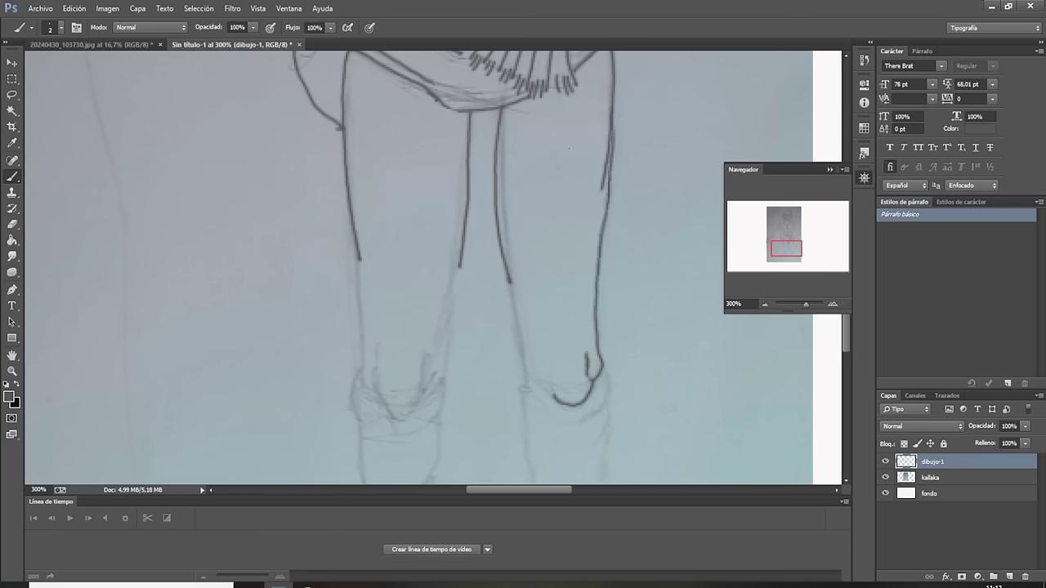
pyautogui.moveTo(509, 281); pyautogui.dragTo(539, 391)
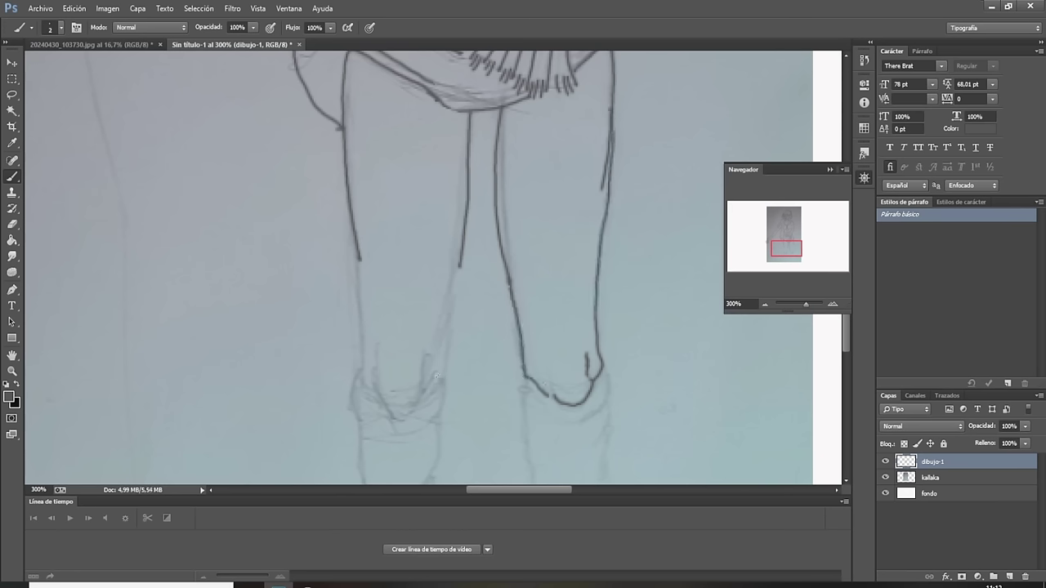
pyautogui.moveTo(439, 375); pyautogui.dragTo(462, 256)
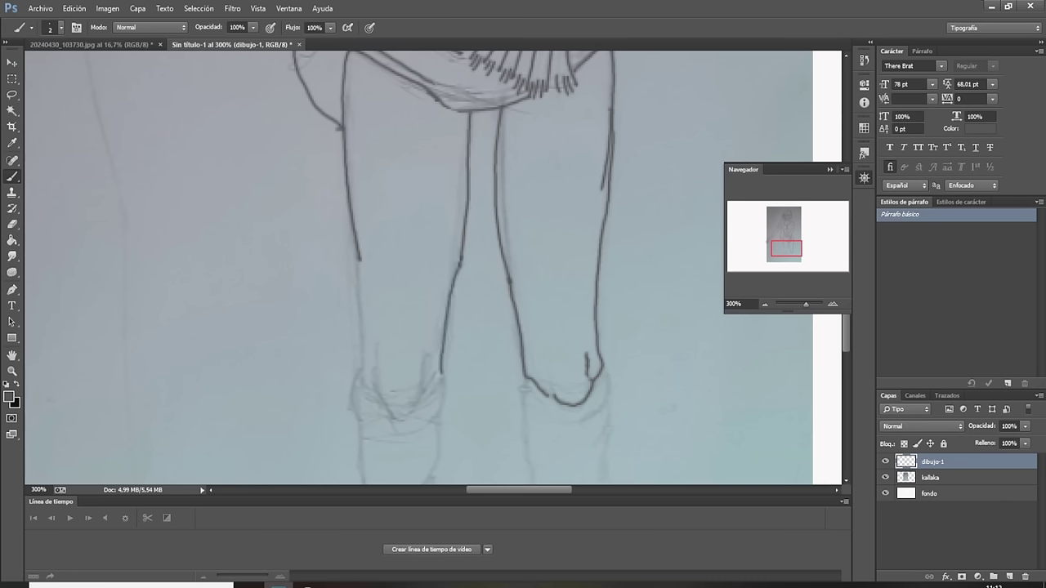
pyautogui.moveTo(364, 384); pyautogui.dragTo(356, 246)
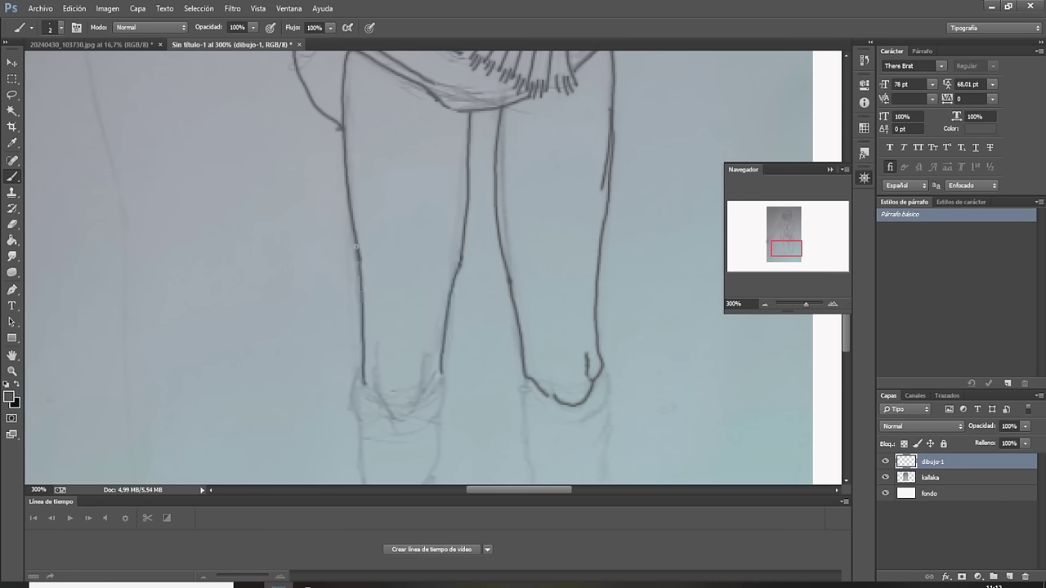
pyautogui.moveTo(374, 361); pyautogui.dragTo(412, 406)
pyautogui.moveTo(422, 371); pyautogui.dragTo(420, 392)
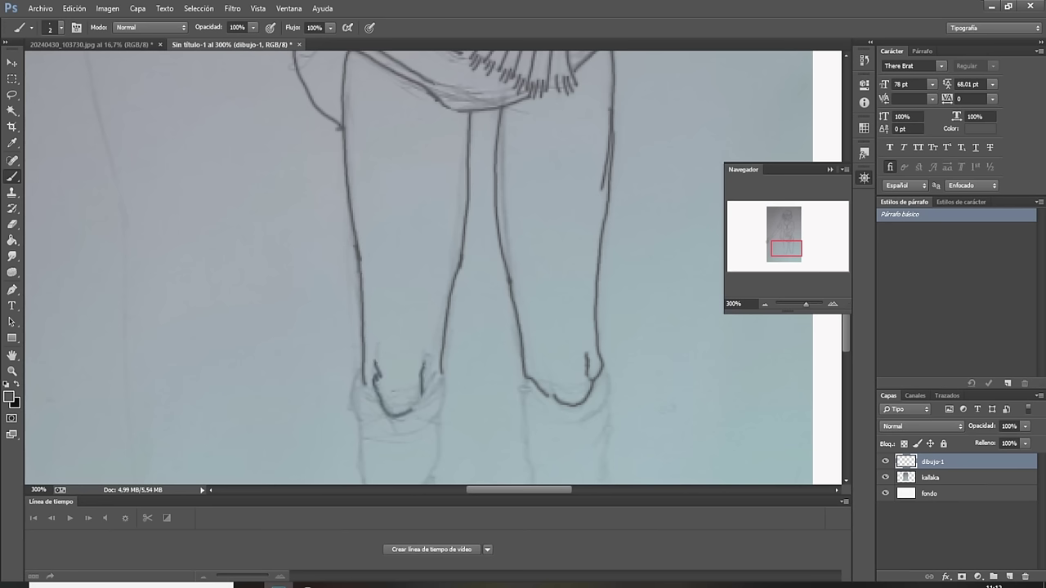
# Erase a stray stretch of the right leg's outer line with the Eraser.
pyautogui.click(12, 223)
pyautogui.moveTo(596, 186); pyautogui.dragTo(594, 108)
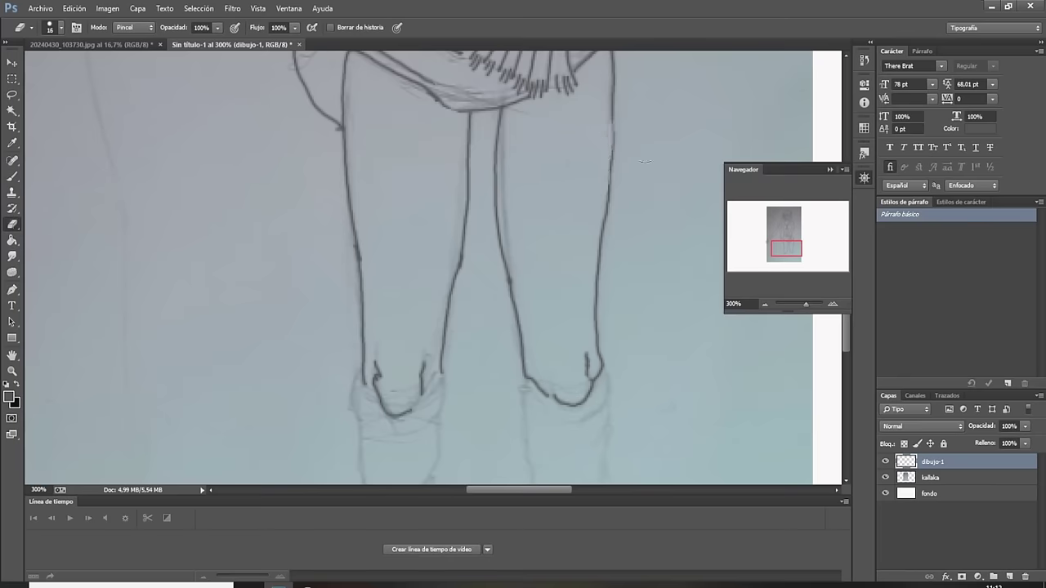
pyautogui.moveTo(783, 245); pyautogui.dragTo(784, 245)
# With the Brush, ink both sides of each knee down onto the shins.
pyautogui.click(13, 175)
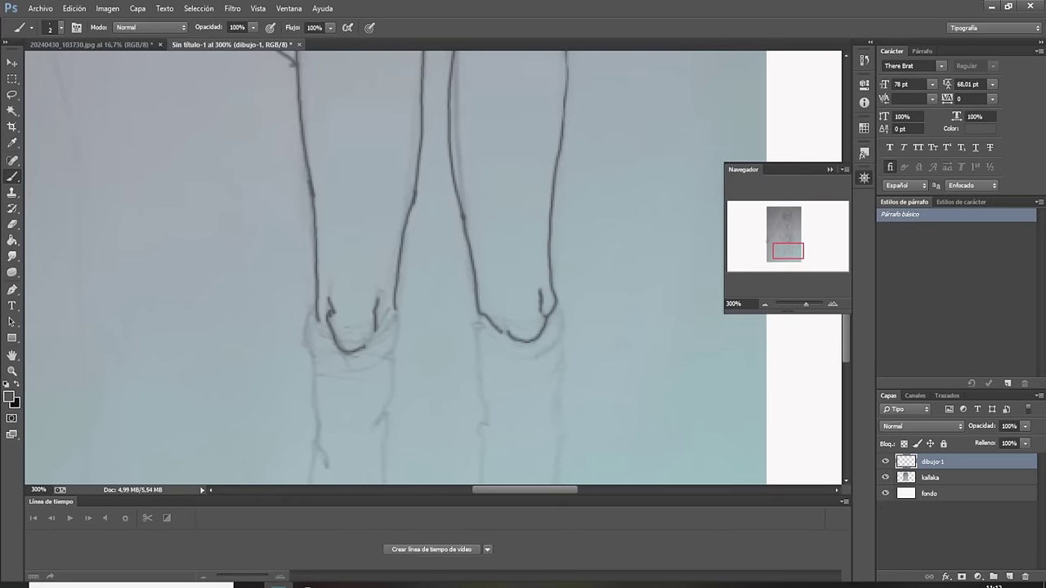
pyautogui.moveTo(557, 294)
pyautogui.mouseDown()
pyautogui.moveTo(566, 314)
pyautogui.moveTo(558, 406)
pyautogui.mouseUp()
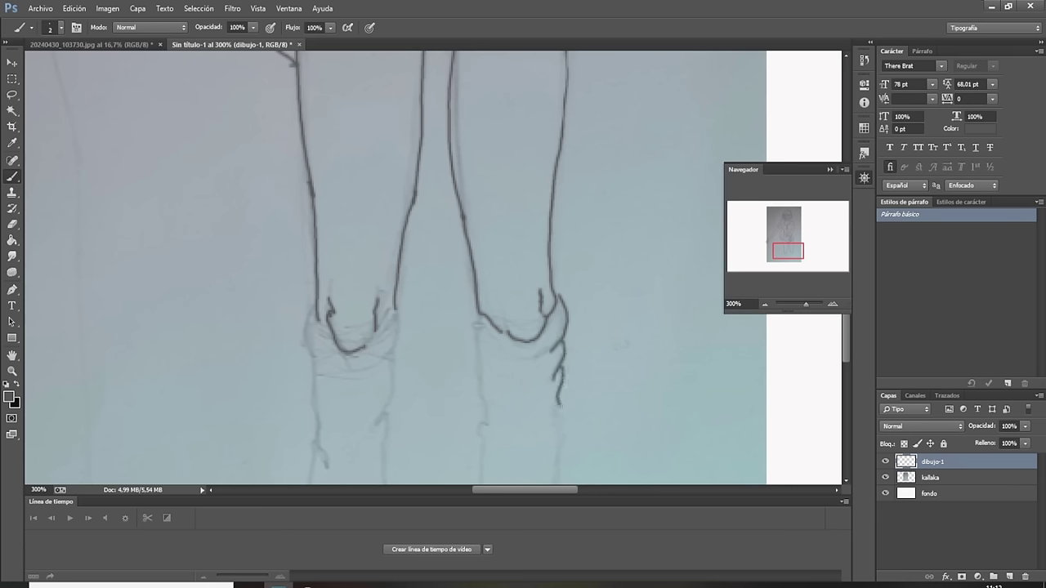
pyautogui.moveTo(477, 305)
pyautogui.mouseDown()
pyautogui.moveTo(466, 326)
pyautogui.moveTo(478, 345)
pyautogui.moveTo(485, 460)
pyautogui.mouseUp()
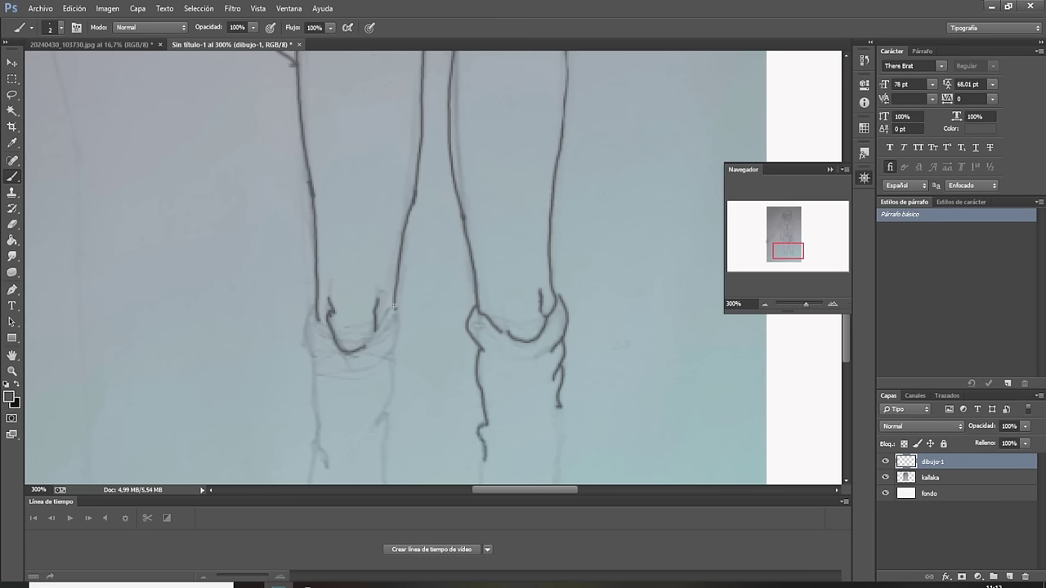
pyautogui.moveTo(394, 306)
pyautogui.mouseDown()
pyautogui.moveTo(404, 328)
pyautogui.moveTo(388, 410)
pyautogui.mouseUp()
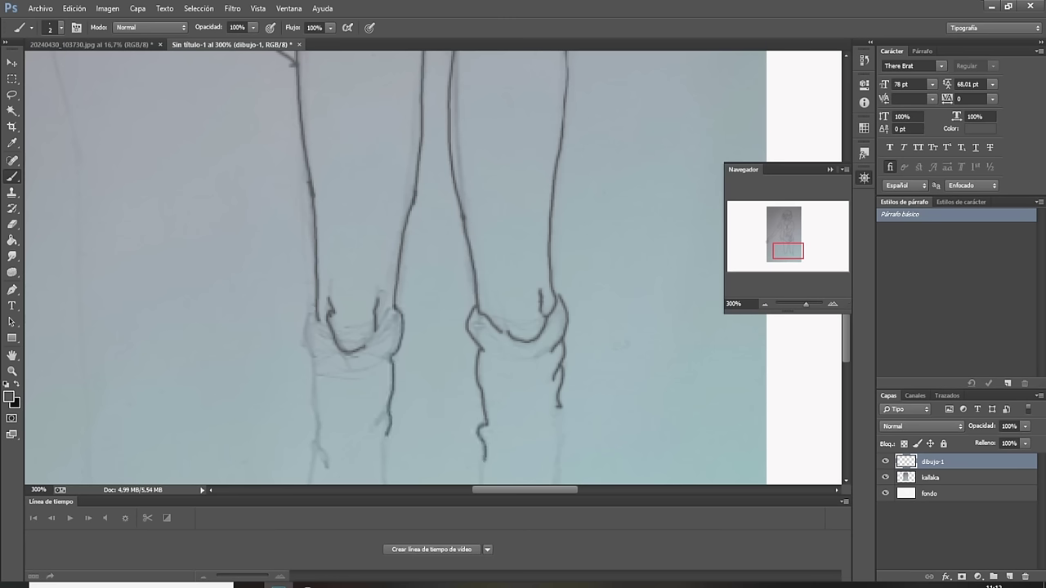
pyautogui.moveTo(315, 306)
pyautogui.mouseDown()
pyautogui.moveTo(302, 351)
pyautogui.moveTo(318, 382)
pyautogui.moveTo(317, 440)
pyautogui.mouseUp()
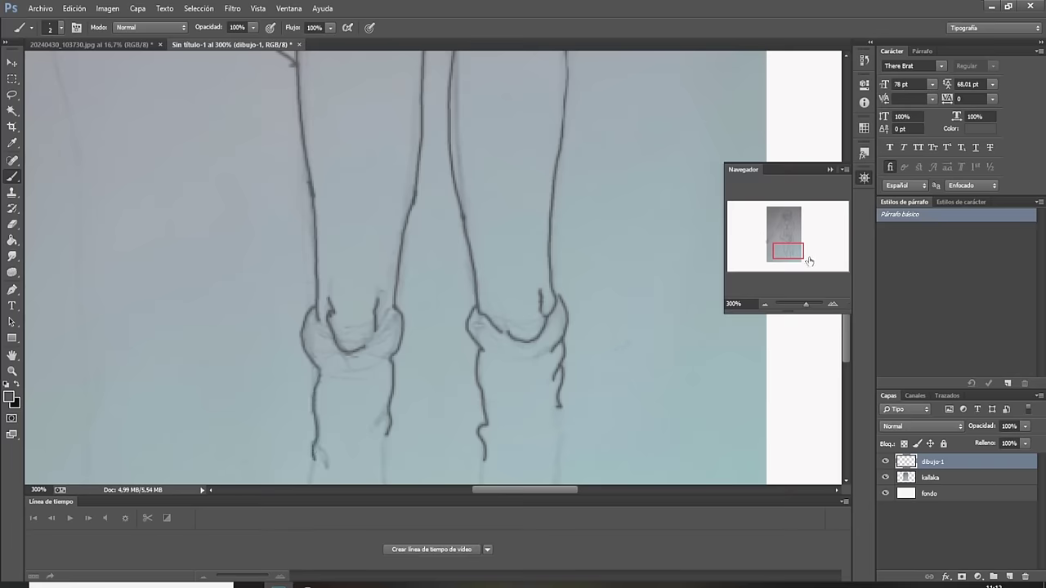
pyautogui.moveTo(796, 254); pyautogui.dragTo(796, 266)
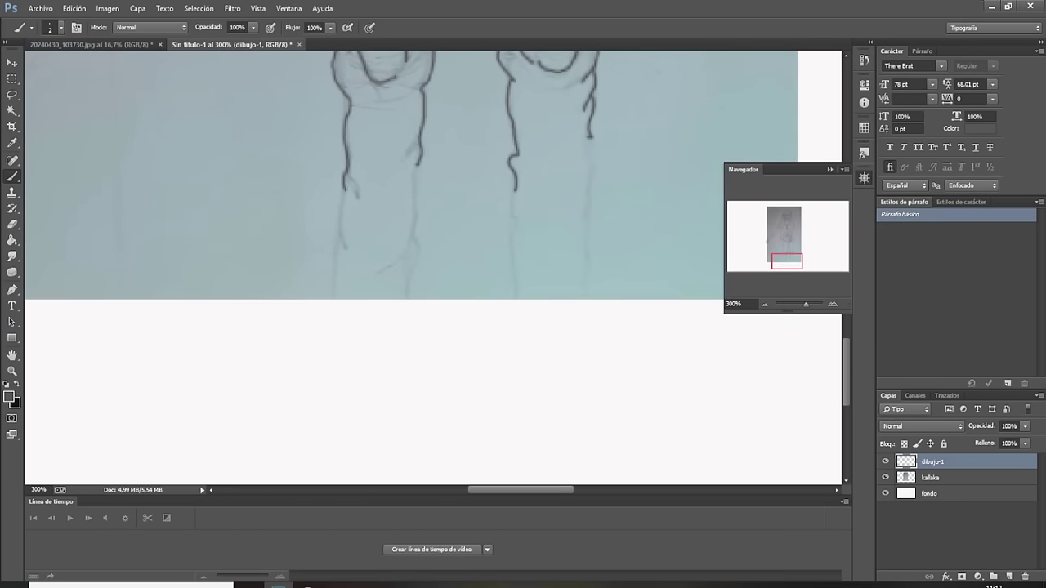
# Trace all four shin edges down past the sketch onto the white canvas.
pyautogui.moveTo(416, 164); pyautogui.dragTo(401, 345)
pyautogui.moveTo(345, 186); pyautogui.dragTo(340, 335)
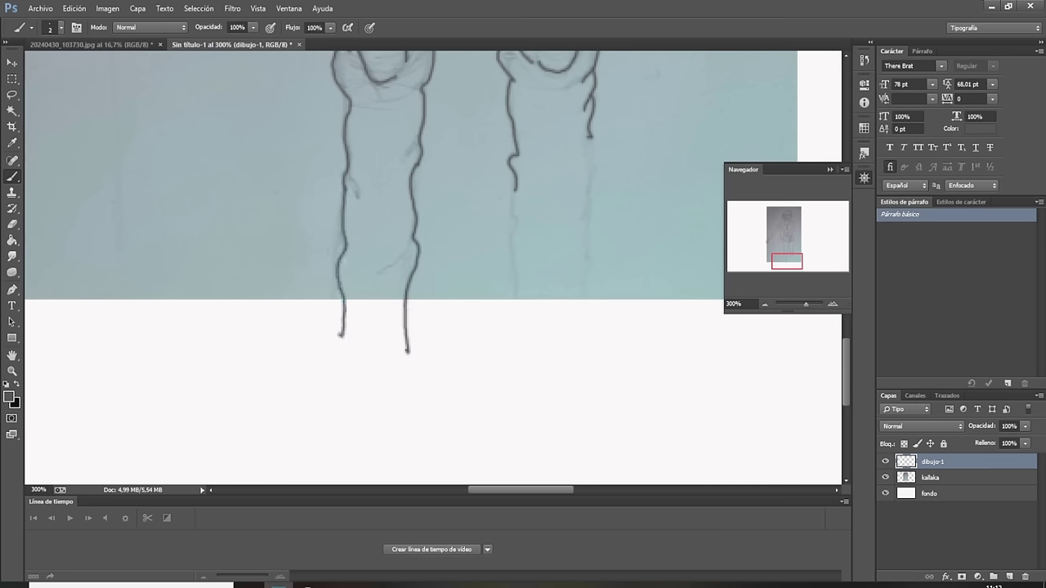
pyautogui.moveTo(592, 139); pyautogui.dragTo(577, 317)
pyautogui.moveTo(513, 189); pyautogui.dragTo(518, 362)
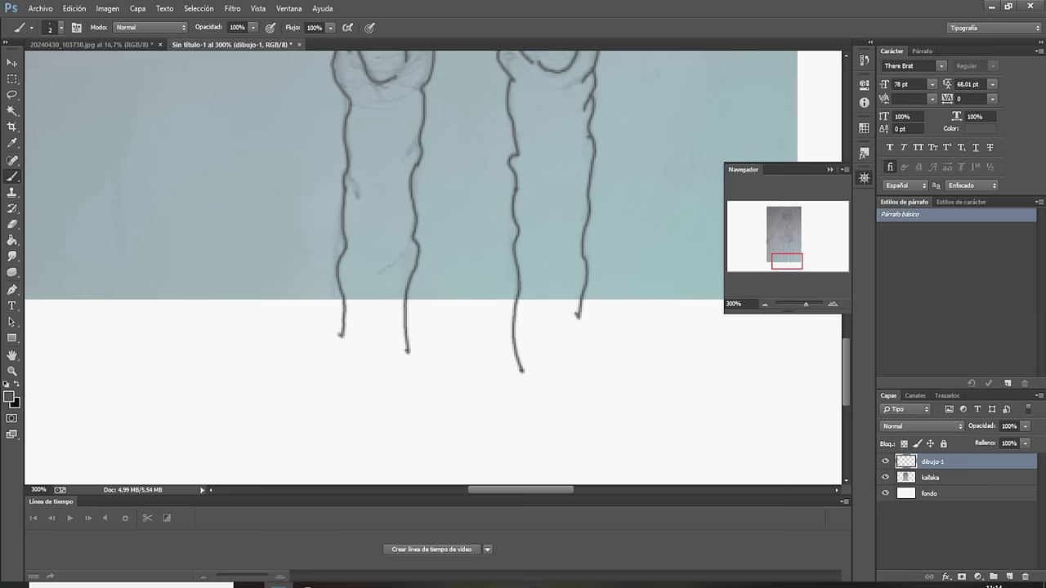
# Erase the lower tips of the middle and second leg lines.
pyautogui.click(12, 224)
pyautogui.moveTo(525, 373); pyautogui.dragTo(513, 336)
pyautogui.moveTo(401, 352); pyautogui.dragTo(406, 332)
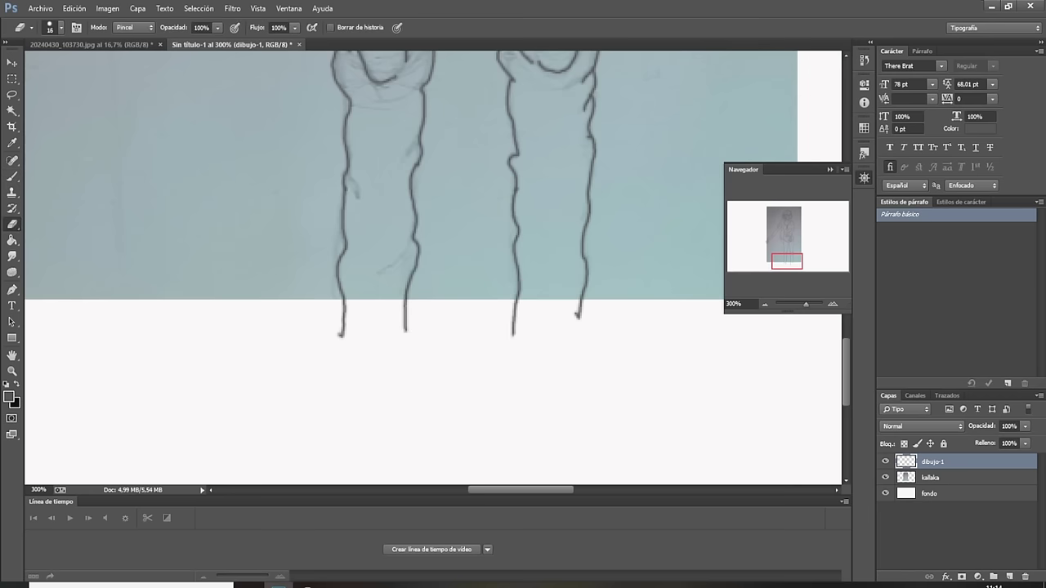
# Redraw the second and third leg lines so they extend below the photo's bottom edge.
pyautogui.click(12, 176)
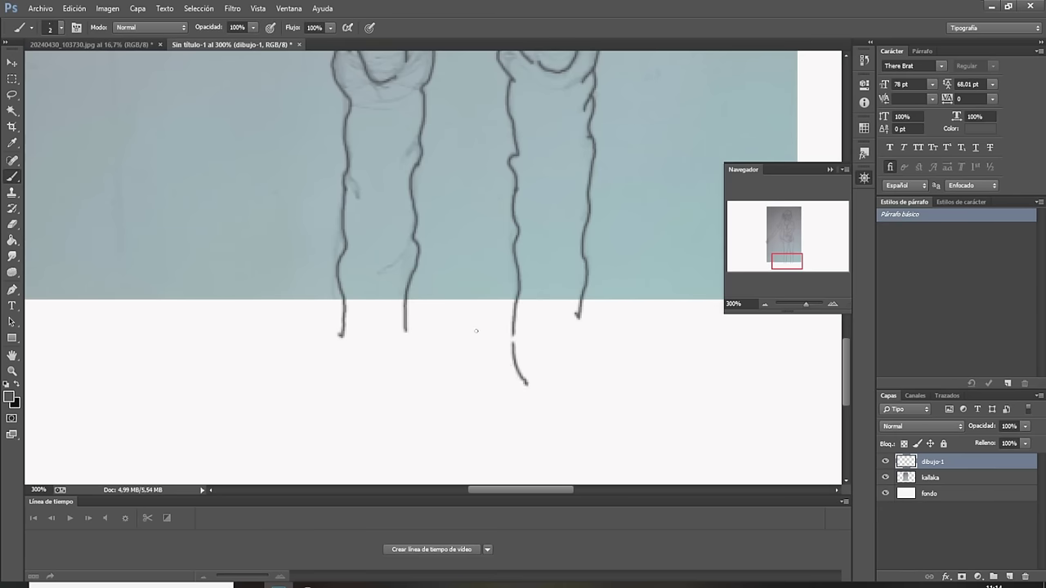
pyautogui.moveTo(404, 330); pyautogui.dragTo(399, 410)
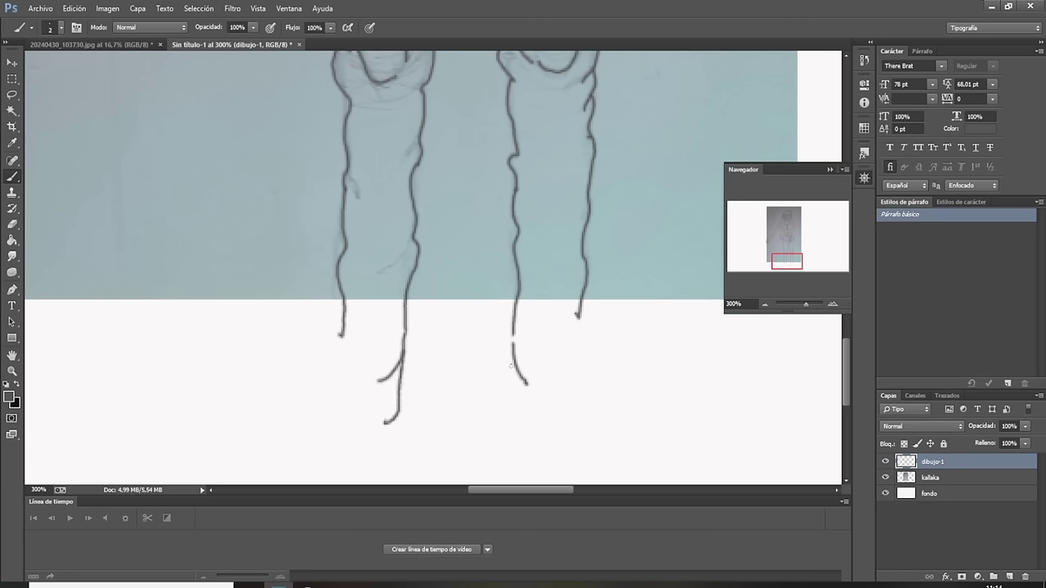
pyautogui.moveTo(513, 366); pyautogui.dragTo(517, 400)
pyautogui.click(765, 304)
pyautogui.moveTo(787, 260); pyautogui.dragTo(787, 235)
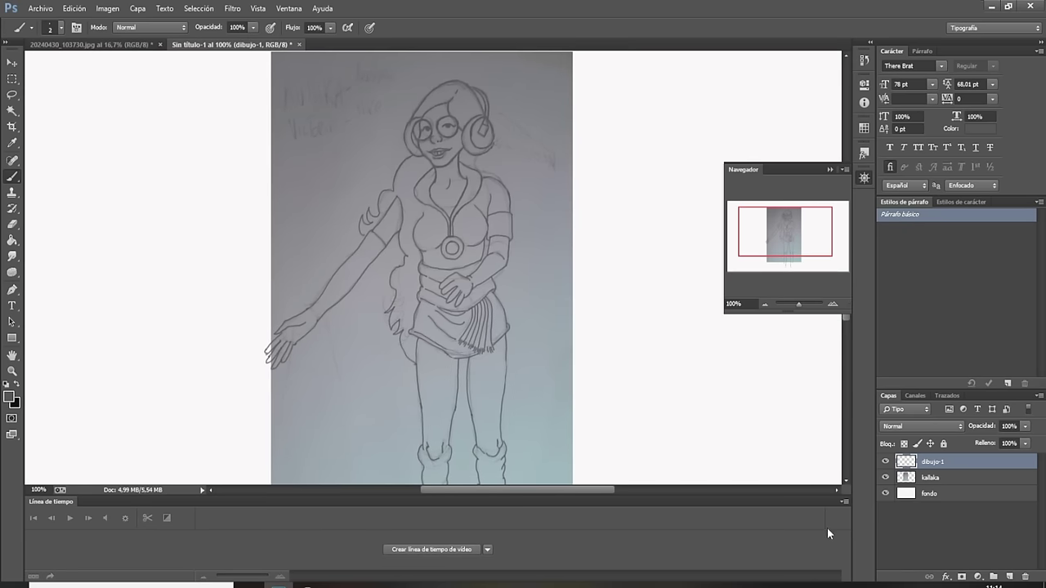
# Hide the kallaka photo layer and zoom to 400% on the face.
pyautogui.click(884, 477)
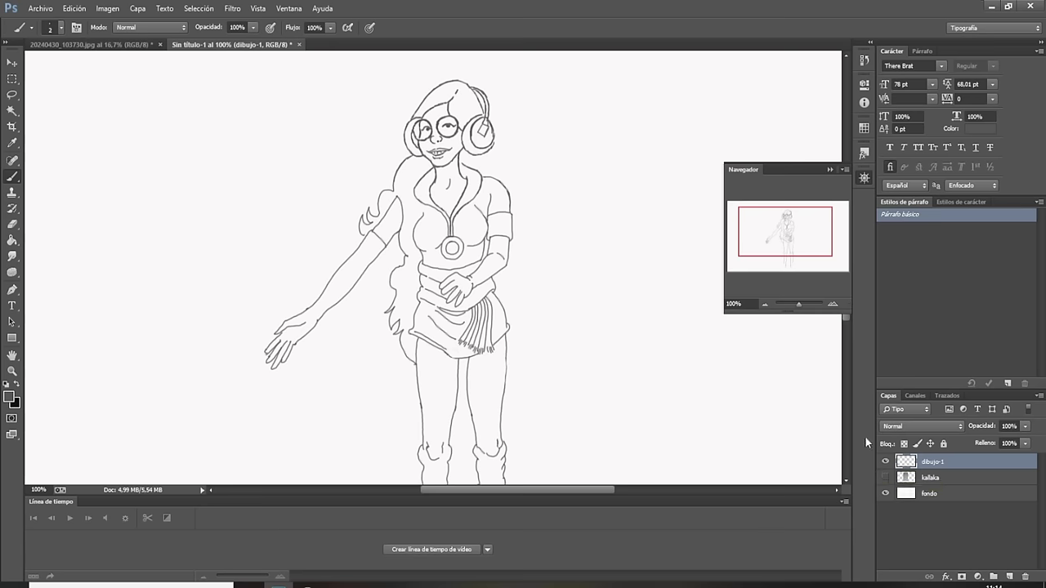
pyautogui.click(832, 304)
pyautogui.moveTo(796, 238); pyautogui.dragTo(774, 232)
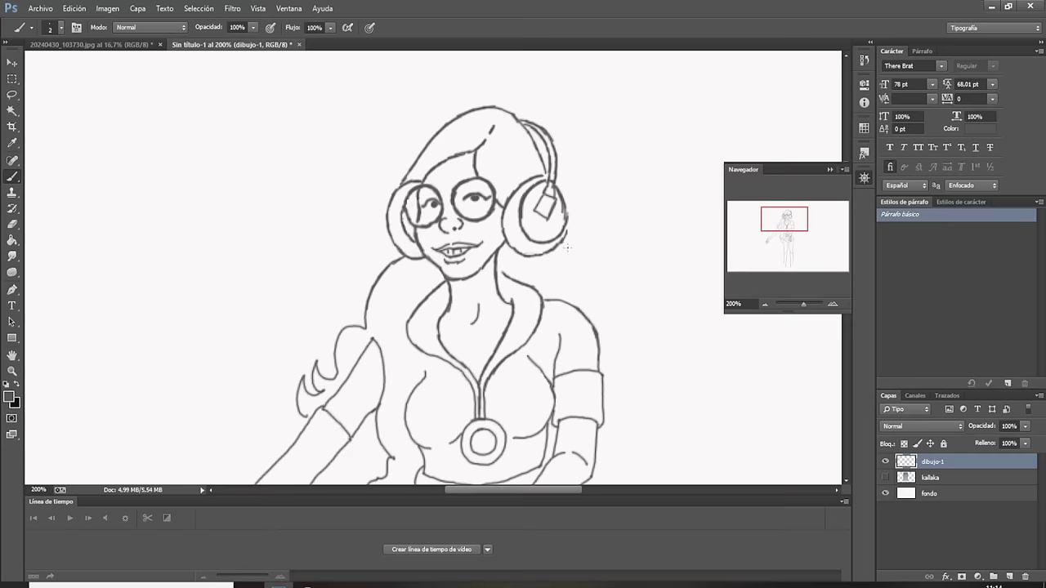
pyautogui.click(832, 304)
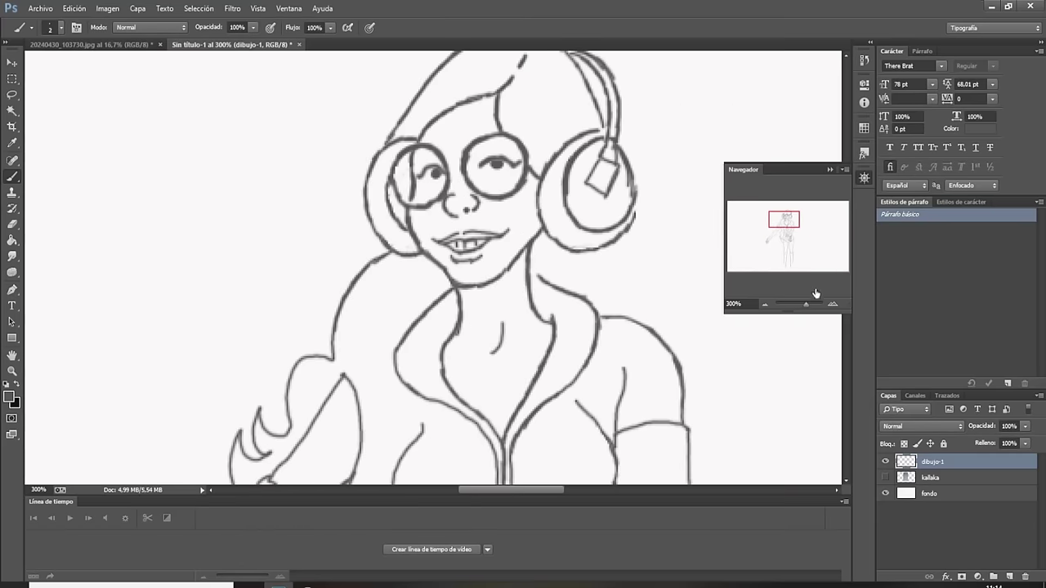
pyautogui.click(832, 304)
pyautogui.moveTo(791, 226); pyautogui.dragTo(785, 220)
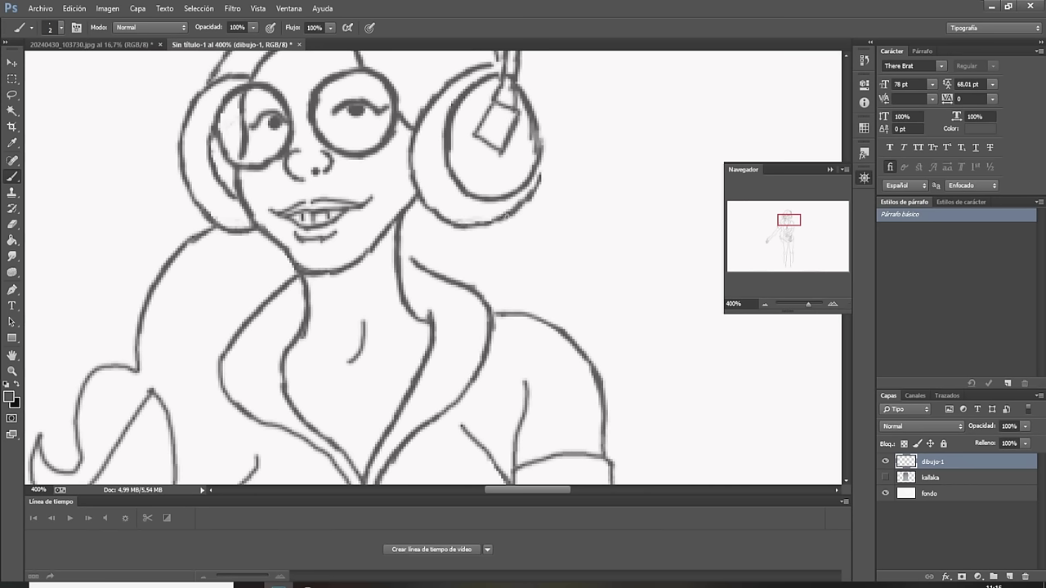
# Brush the right hair outline down past the right shoulder.
pyautogui.moveTo(501, 213)
pyautogui.mouseDown()
pyautogui.moveTo(584, 324)
pyautogui.moveTo(611, 383)
pyautogui.mouseUp()
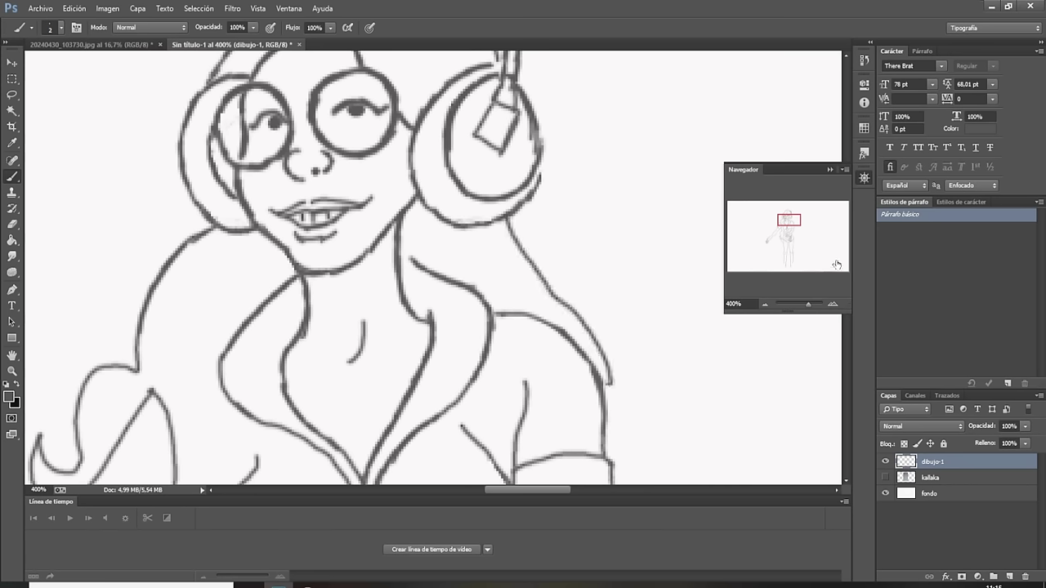
pyautogui.moveTo(787, 219); pyautogui.dragTo(792, 223)
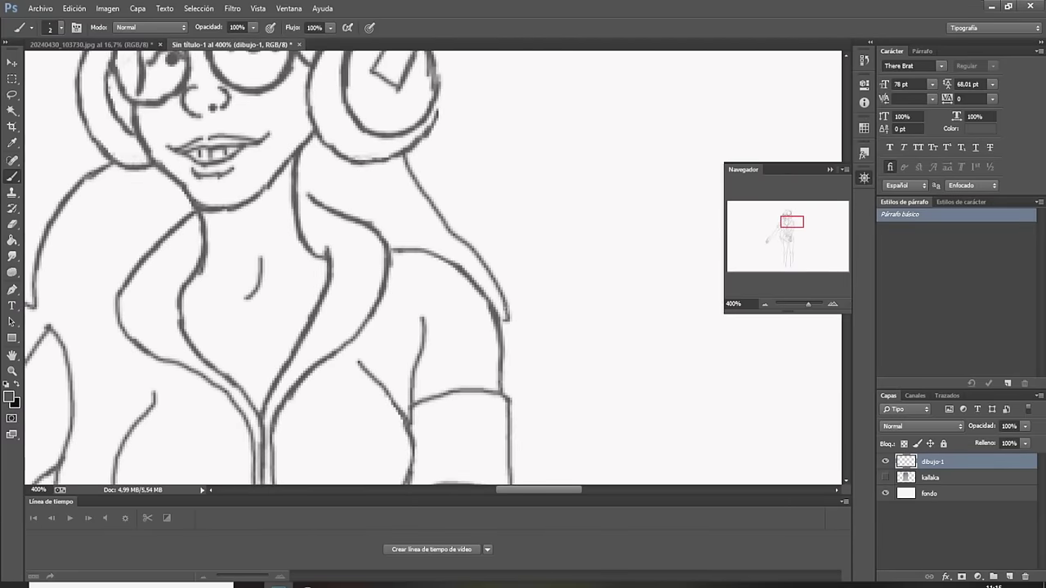
pyautogui.moveTo(511, 320); pyautogui.dragTo(525, 417)
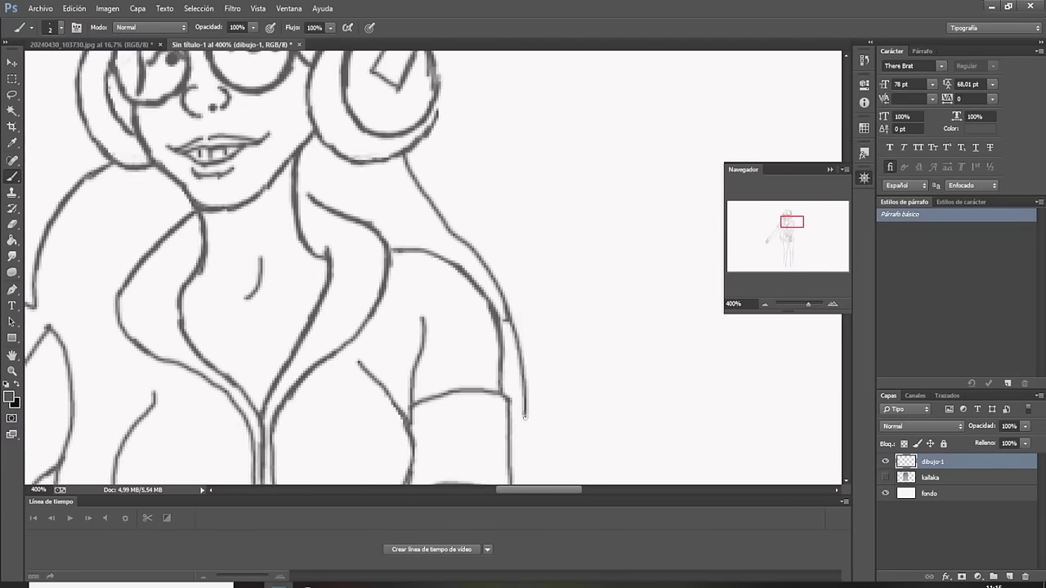
pyautogui.click(765, 306)
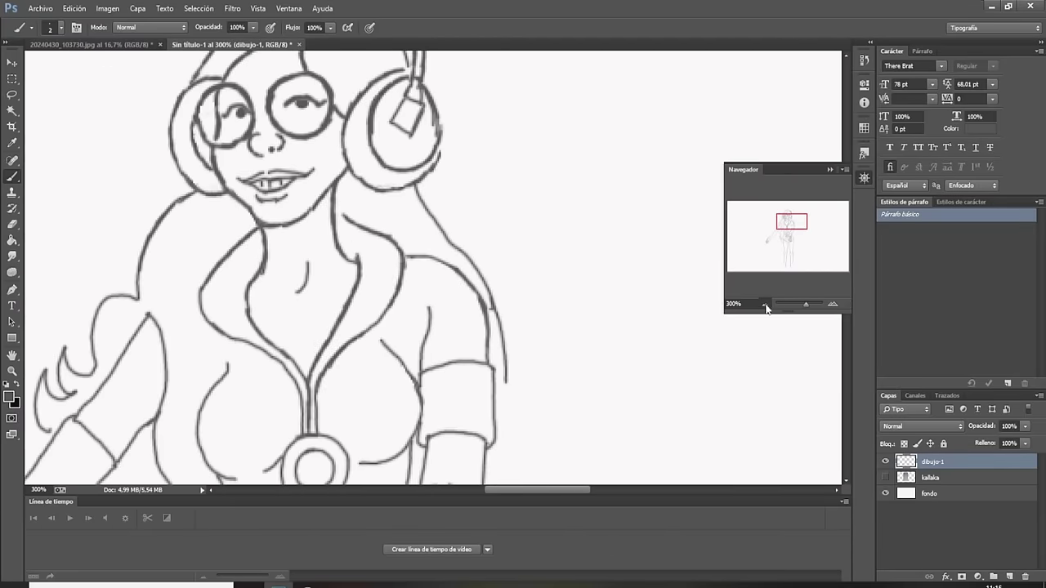
pyautogui.click(765, 305)
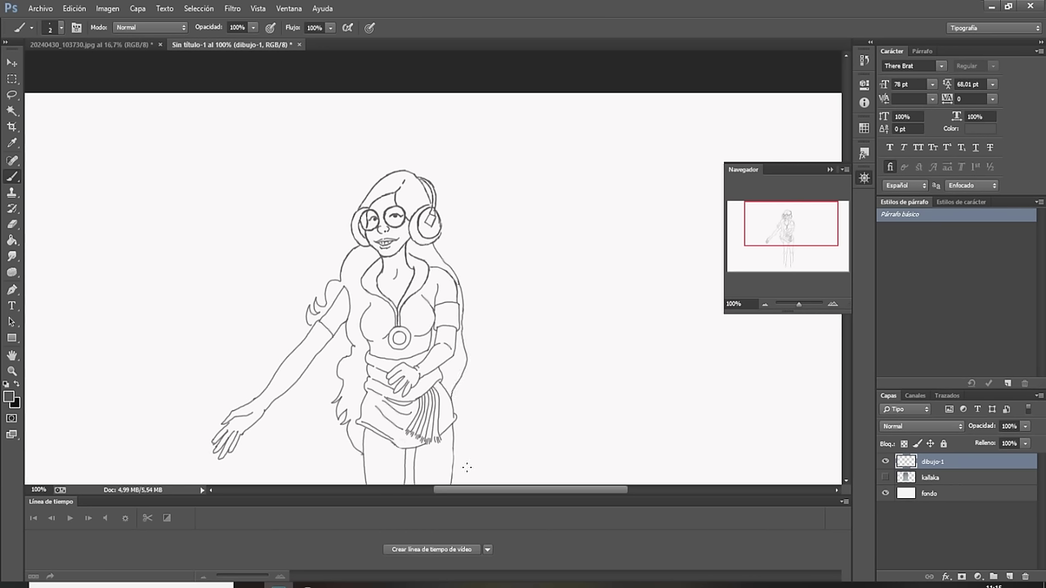
# Set the foreground colour to pure black #000000.
pyautogui.click(10, 397)
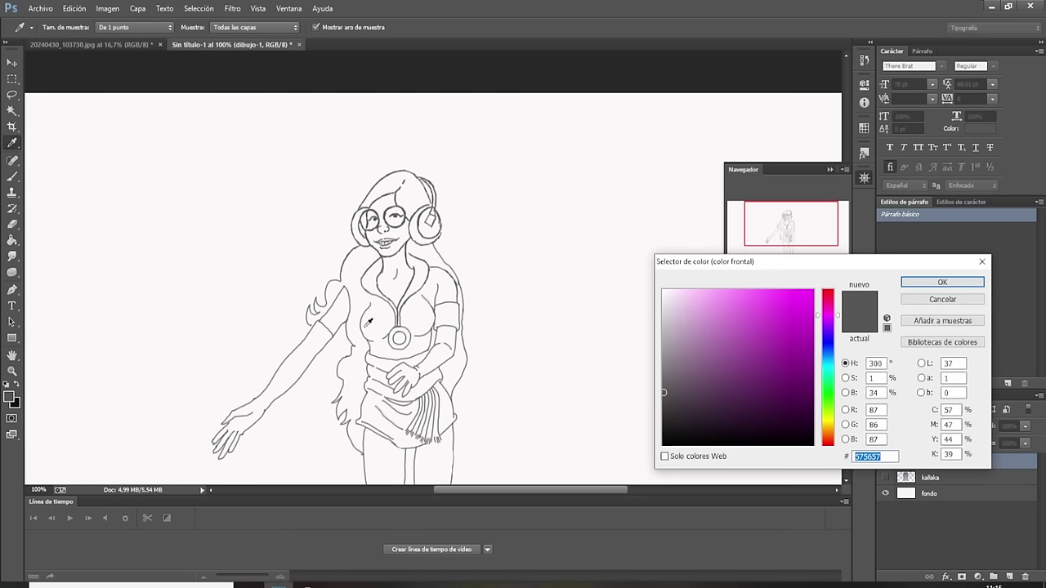
pyautogui.click(677, 443)
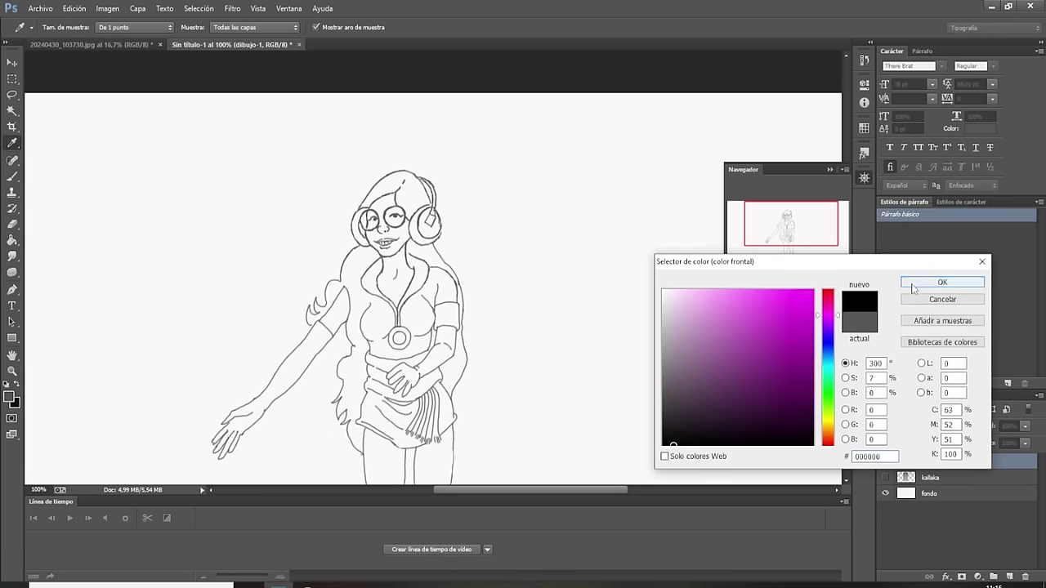
pyautogui.click(942, 282)
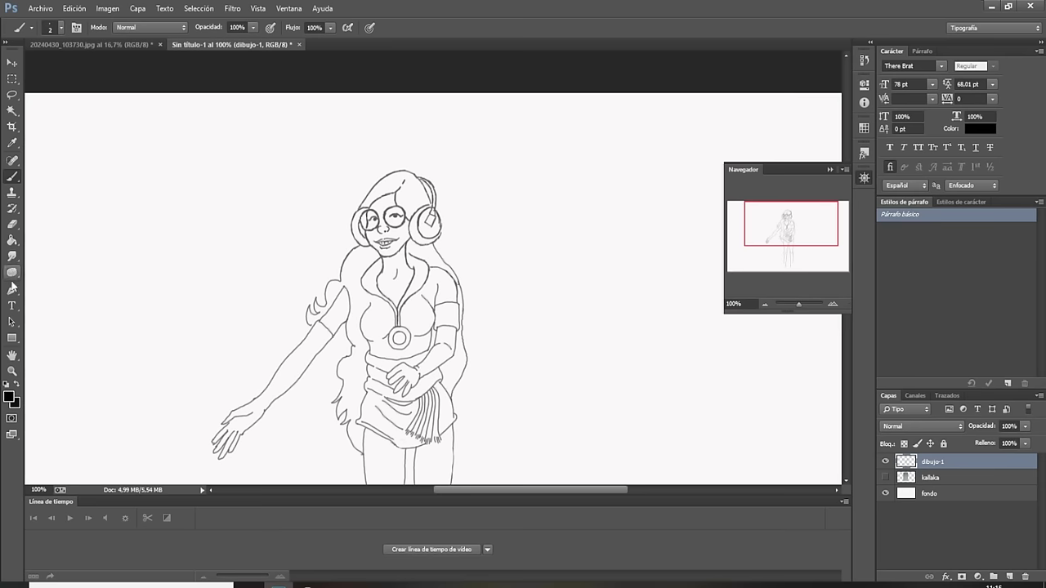
# Bucket-fill the hair black, then undo it because it leaked into the shirt.
pyautogui.click(11, 241)
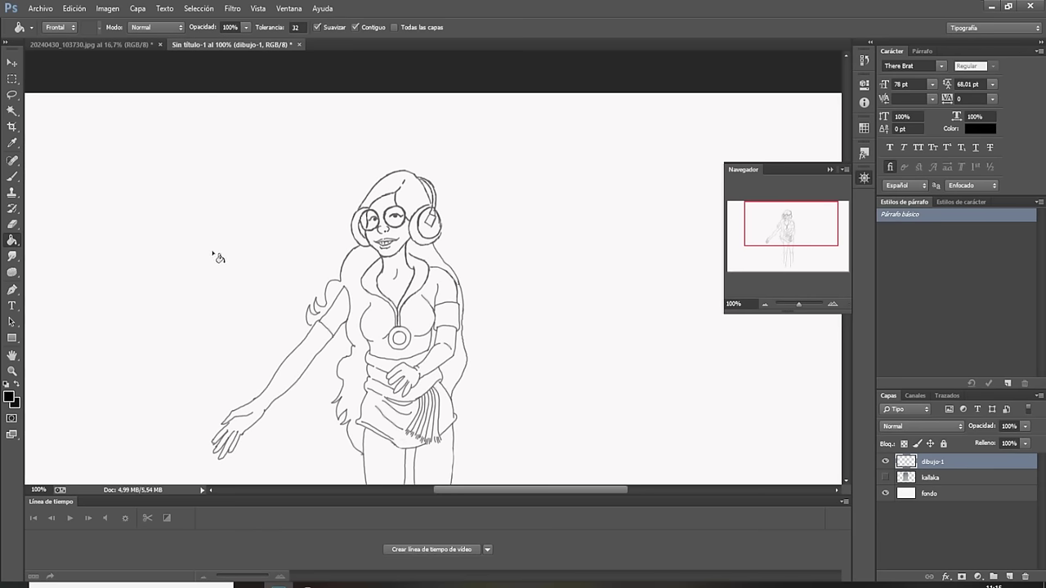
pyautogui.click(363, 277)
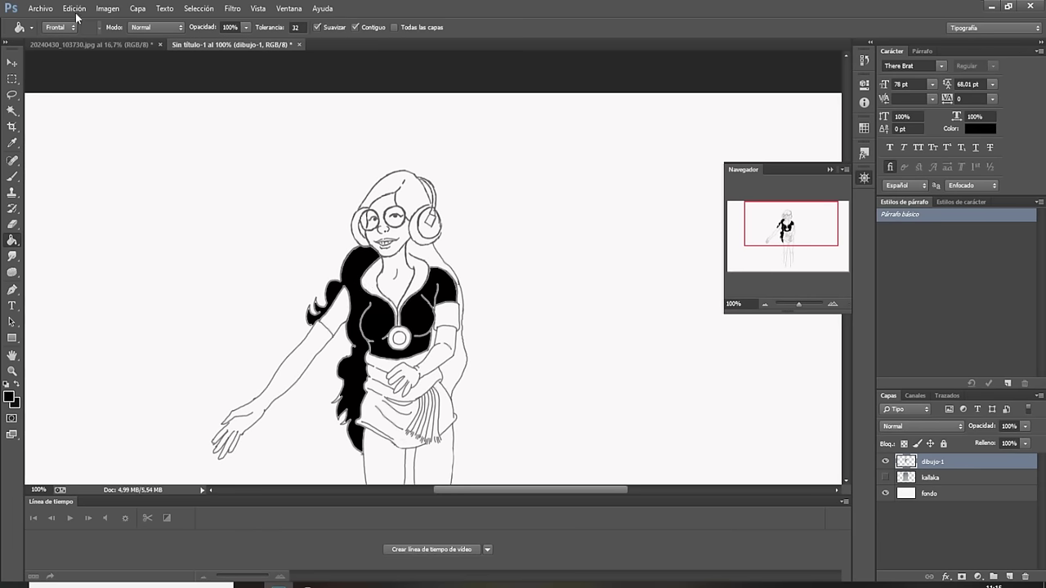
pyautogui.click(74, 10)
pyautogui.click(99, 47)
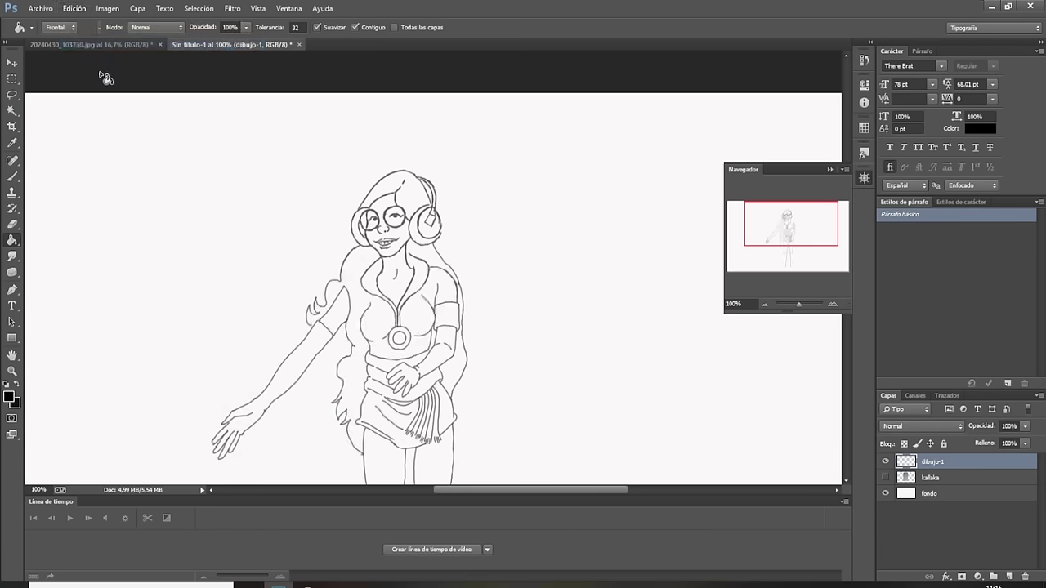
# Return to the Brush and review the line art at 300% from face to torso.
pyautogui.click(12, 176)
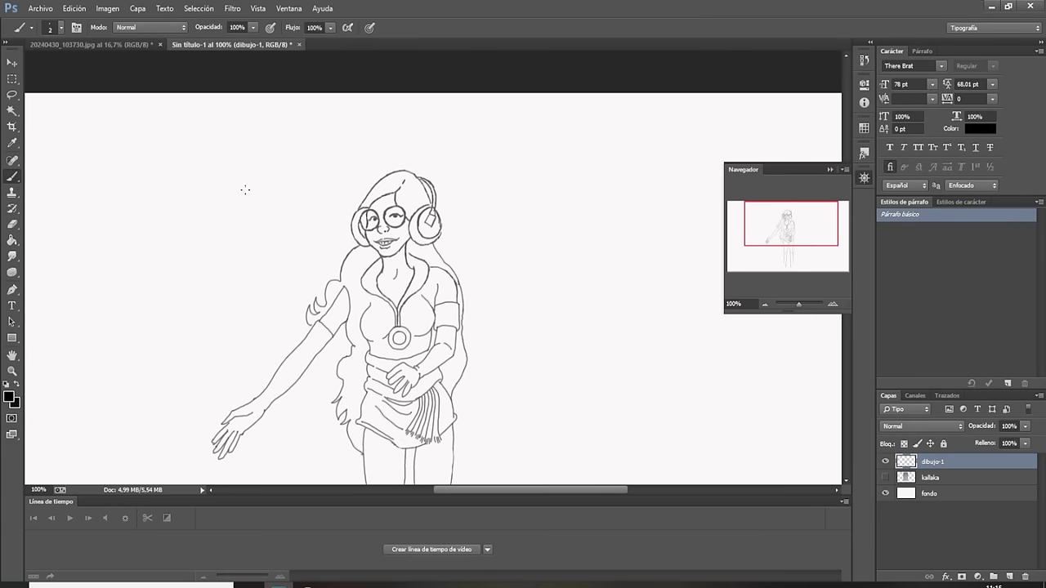
pyautogui.click(834, 305)
pyautogui.moveTo(797, 218); pyautogui.dragTo(782, 236)
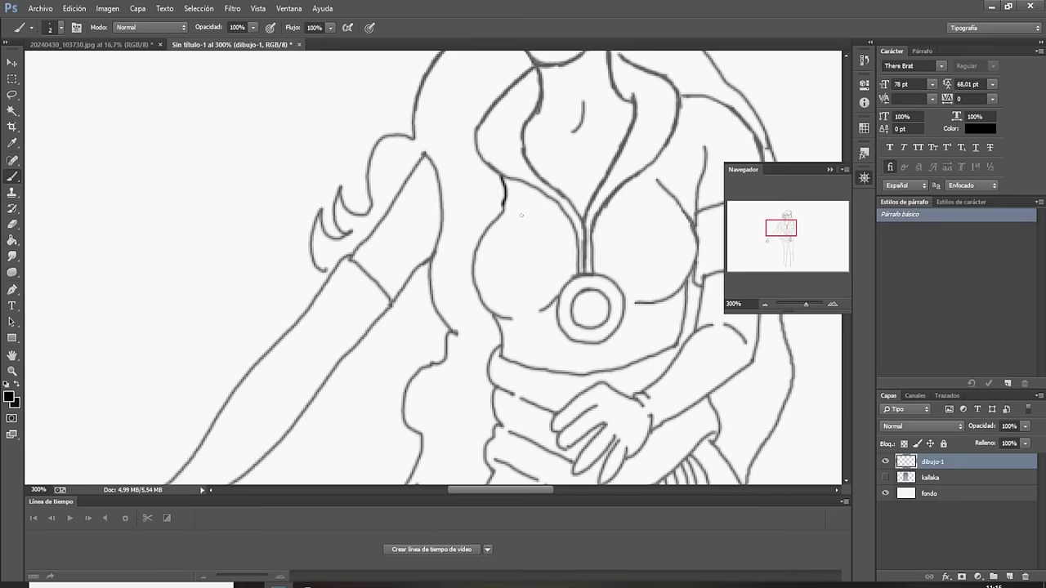
pyautogui.moveTo(770, 234); pyautogui.dragTo(780, 221)
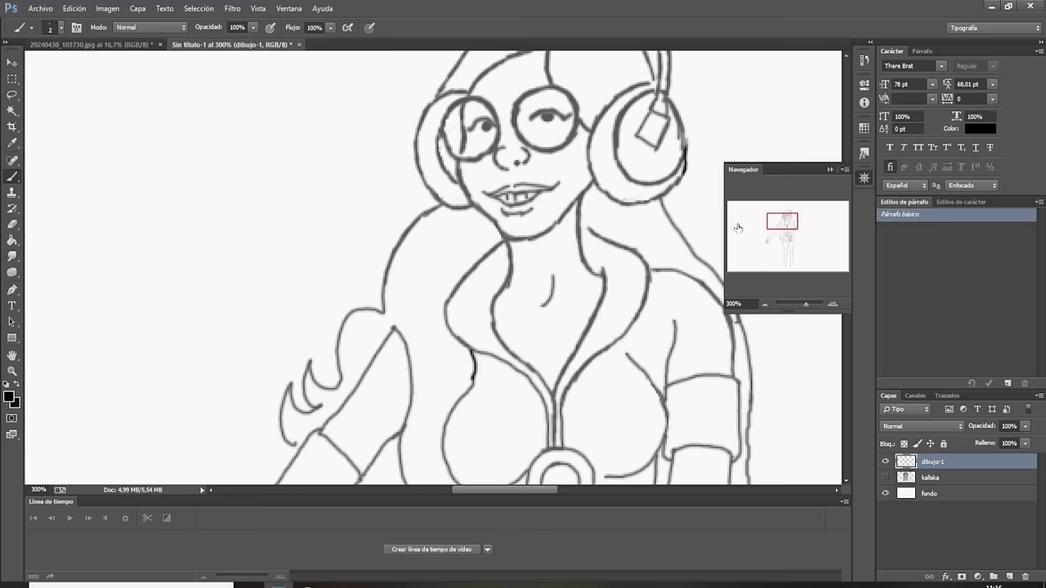
pyautogui.moveTo(787, 221)
pyautogui.mouseDown()
pyautogui.moveTo(792, 253)
pyautogui.moveTo(786, 223)
pyautogui.mouseUp()
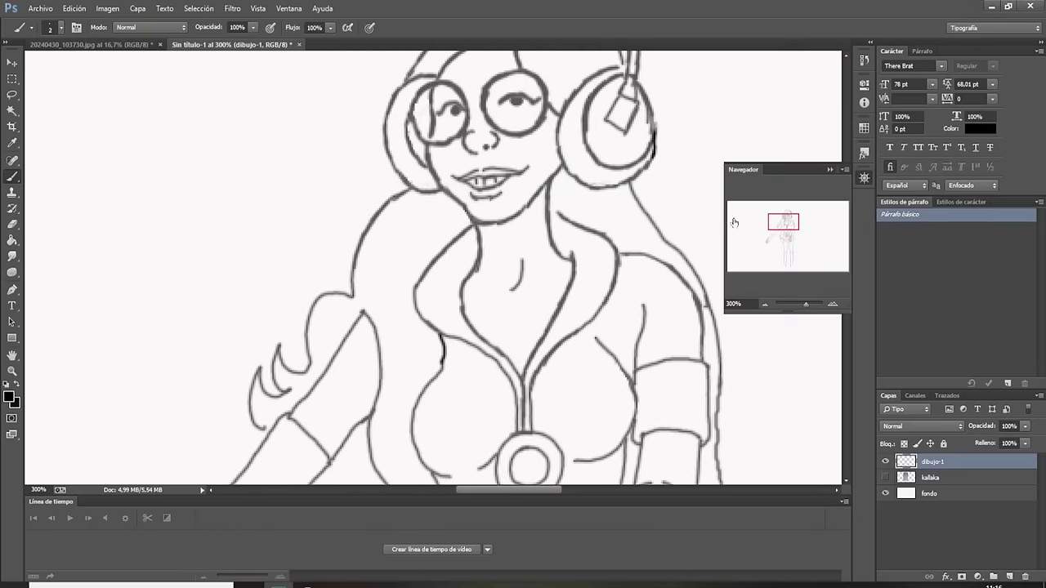
# Bucket-fill the left hair black, undoing a leaking fill on the right hair.
pyautogui.click(12, 239)
pyautogui.click(411, 252)
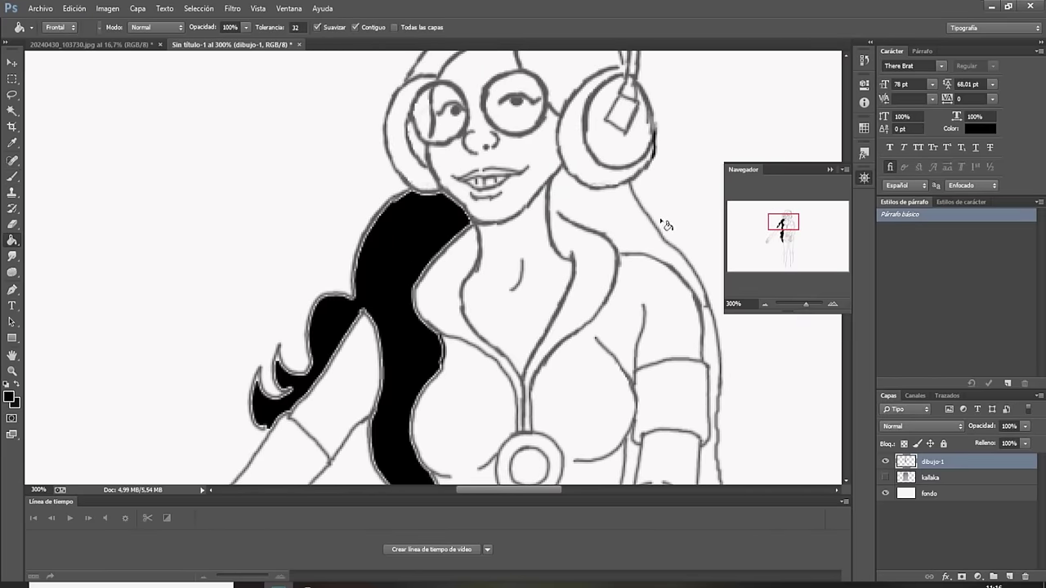
pyautogui.click(629, 225)
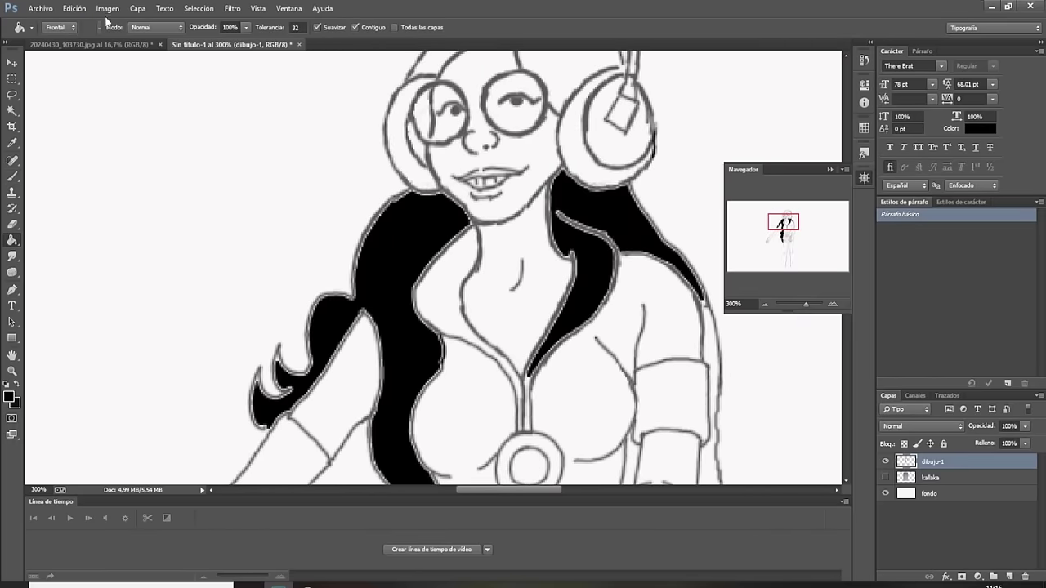
pyautogui.click(74, 8)
pyautogui.click(93, 46)
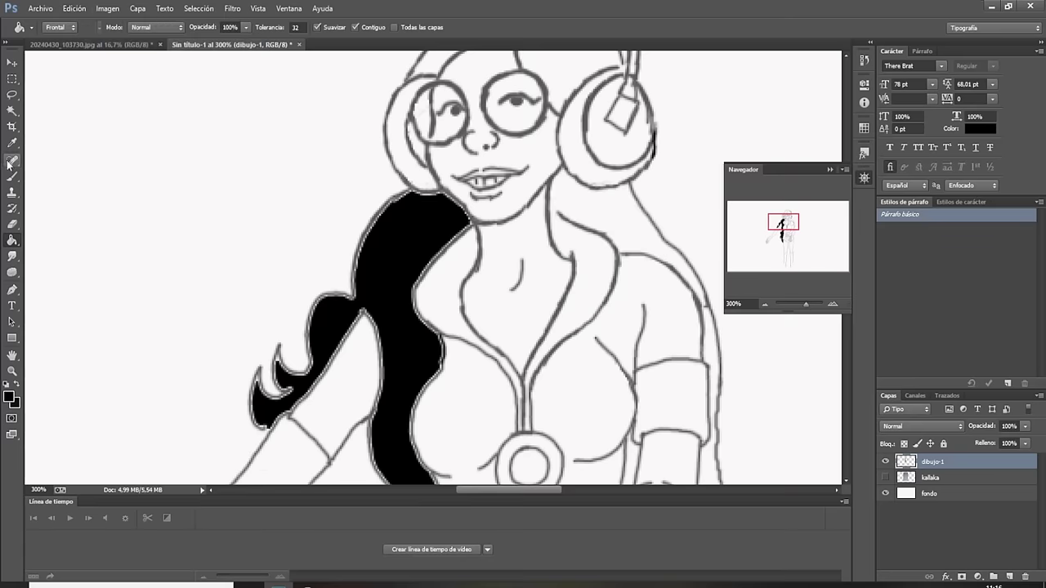
pyautogui.click(13, 176)
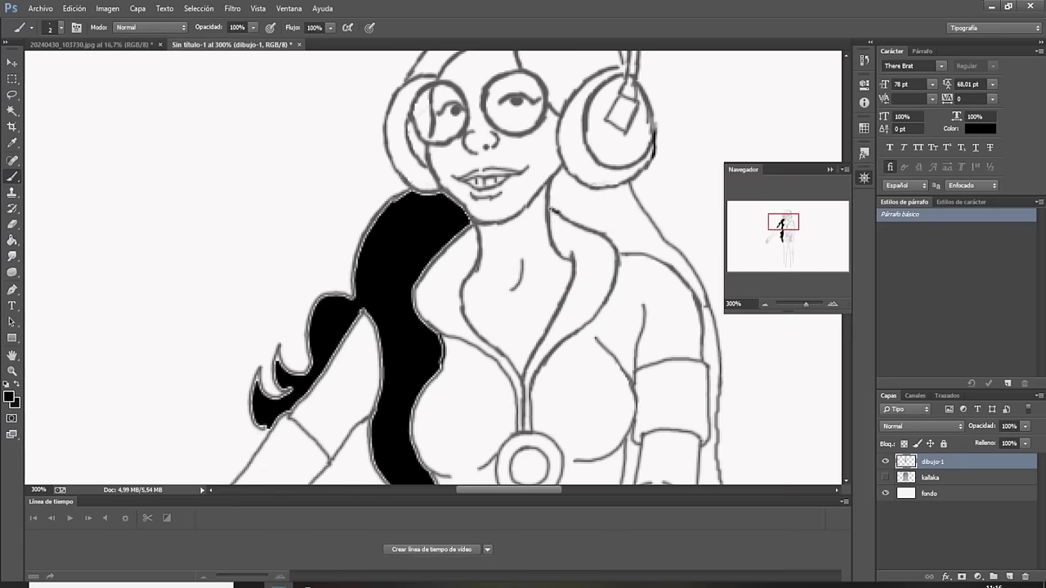
# Fill the hair right of the face, on top of the head, and beside the right arm black.
pyautogui.click(12, 240)
pyautogui.click(611, 211)
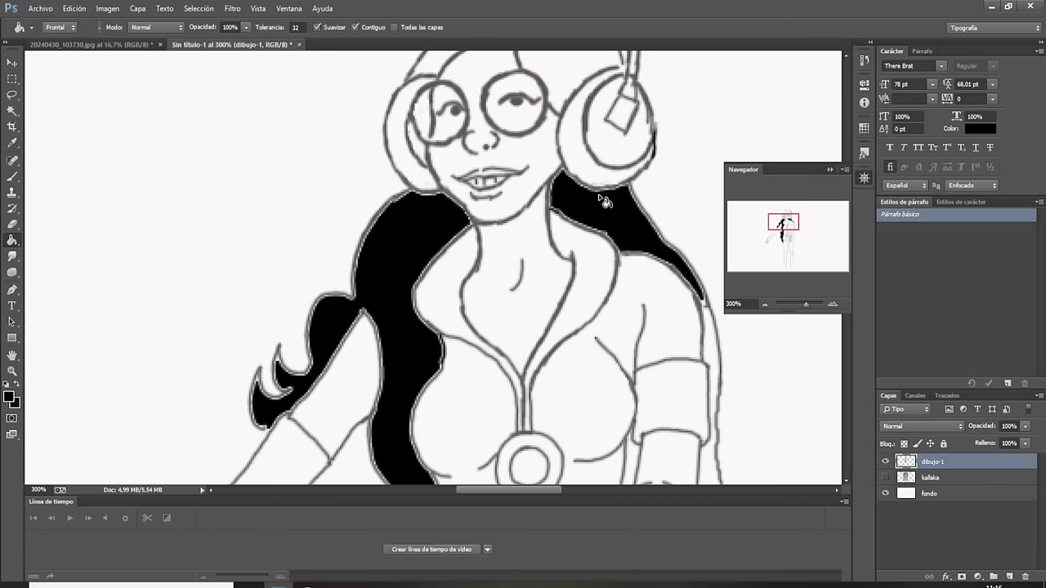
pyautogui.click(569, 84)
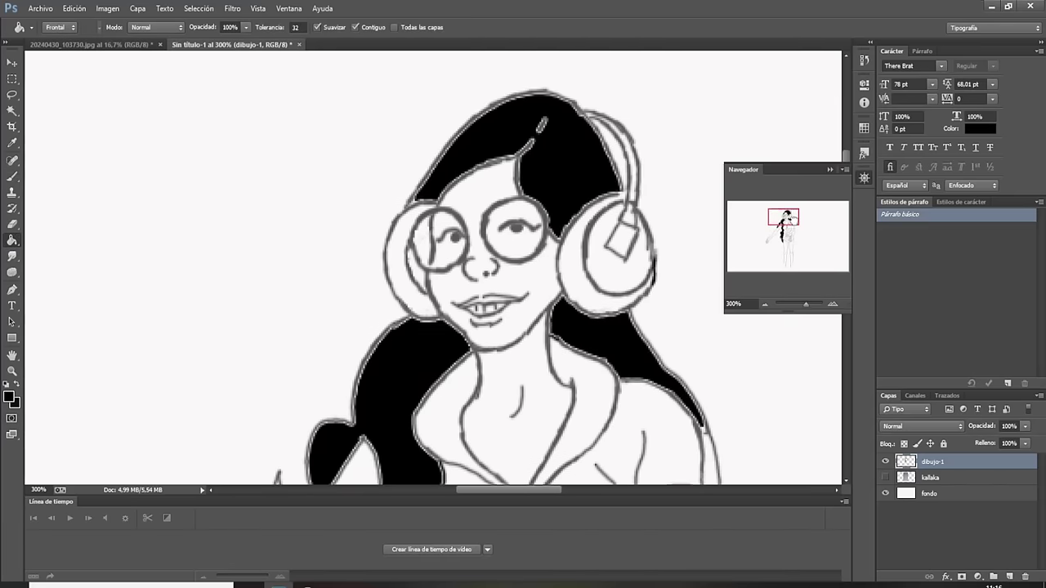
pyautogui.moveTo(796, 225); pyautogui.dragTo(797, 229)
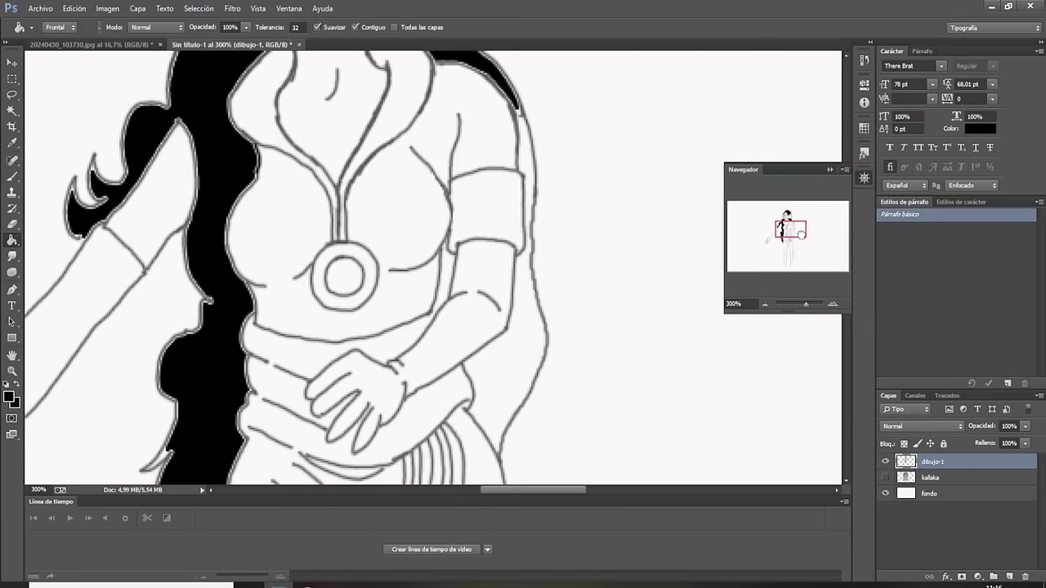
pyautogui.click(551, 397)
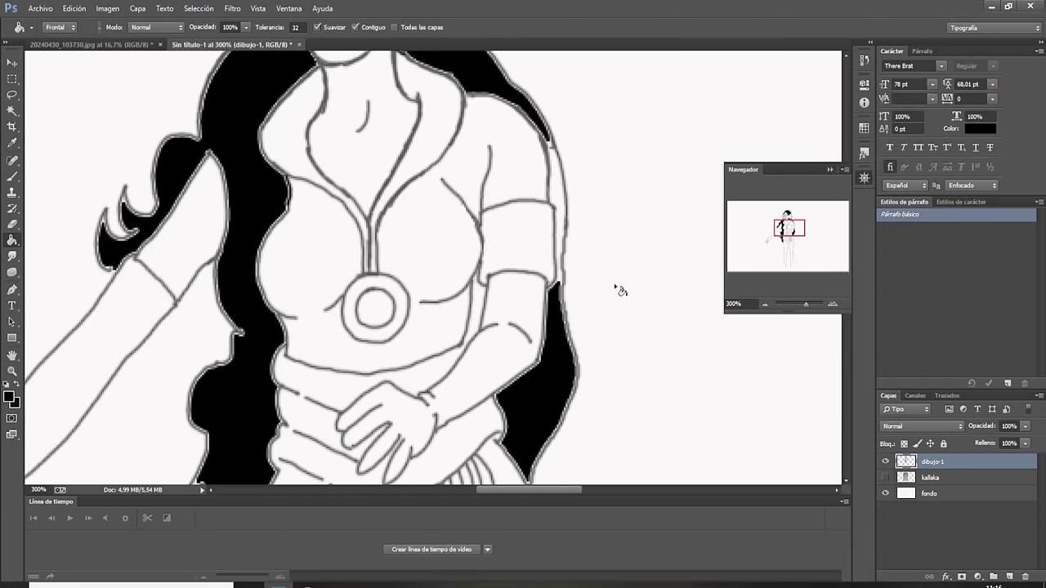
# Undo the fill that blackened the linework and fill the arm-hair gap black.
pyautogui.click(563, 222)
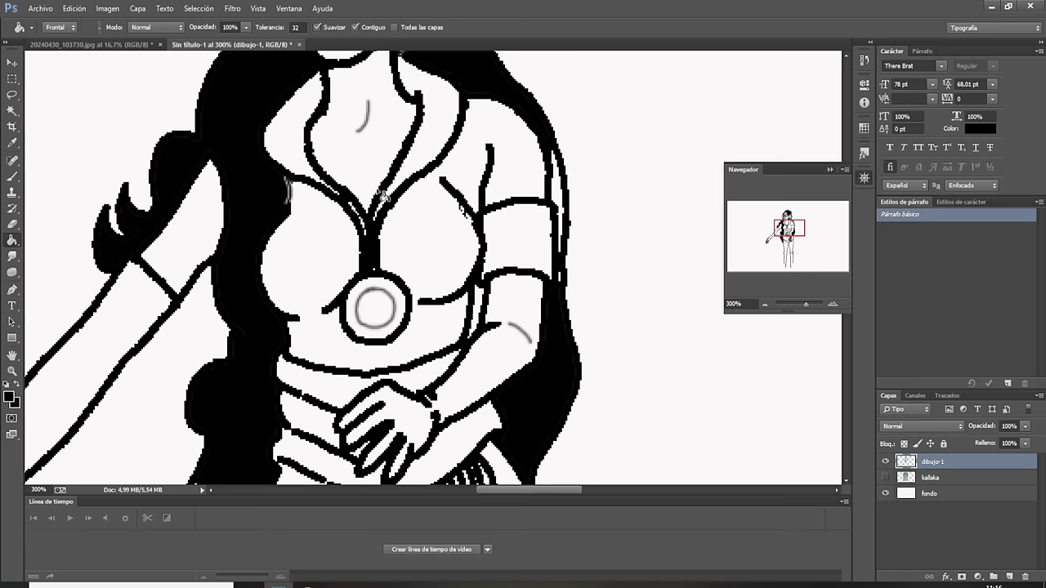
pyautogui.click(72, 10)
pyautogui.click(82, 35)
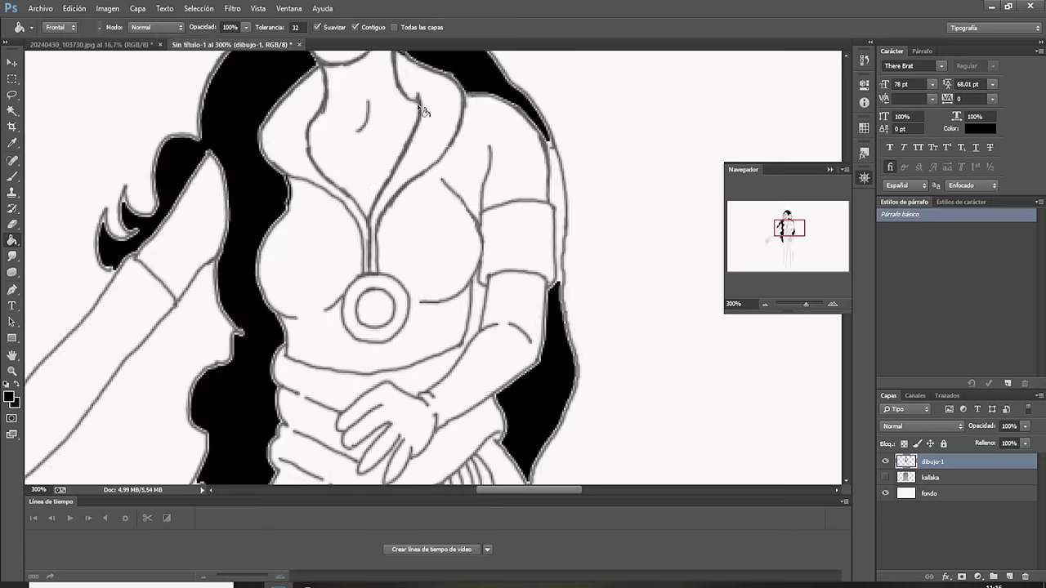
pyautogui.click(559, 196)
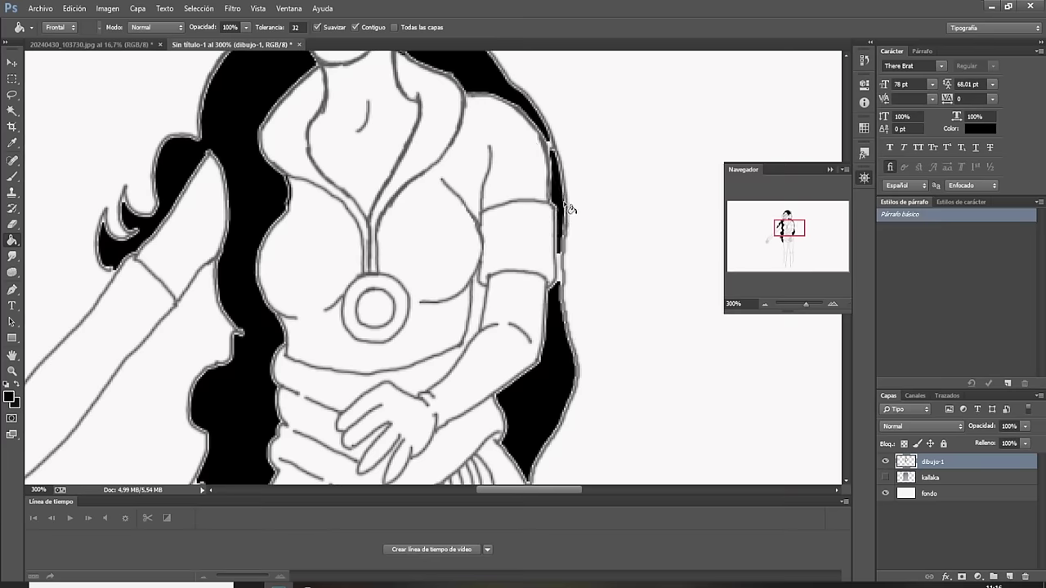
pyautogui.moveTo(790, 228); pyautogui.dragTo(783, 218)
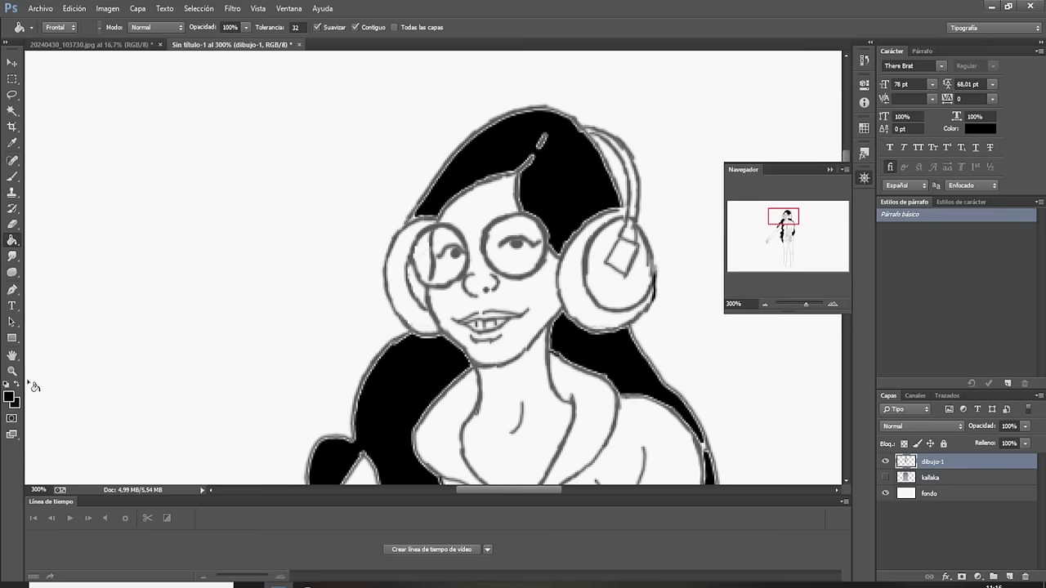
# Pick the brown skin tone #cb7b40 as the foreground colour.
pyautogui.click(9, 398)
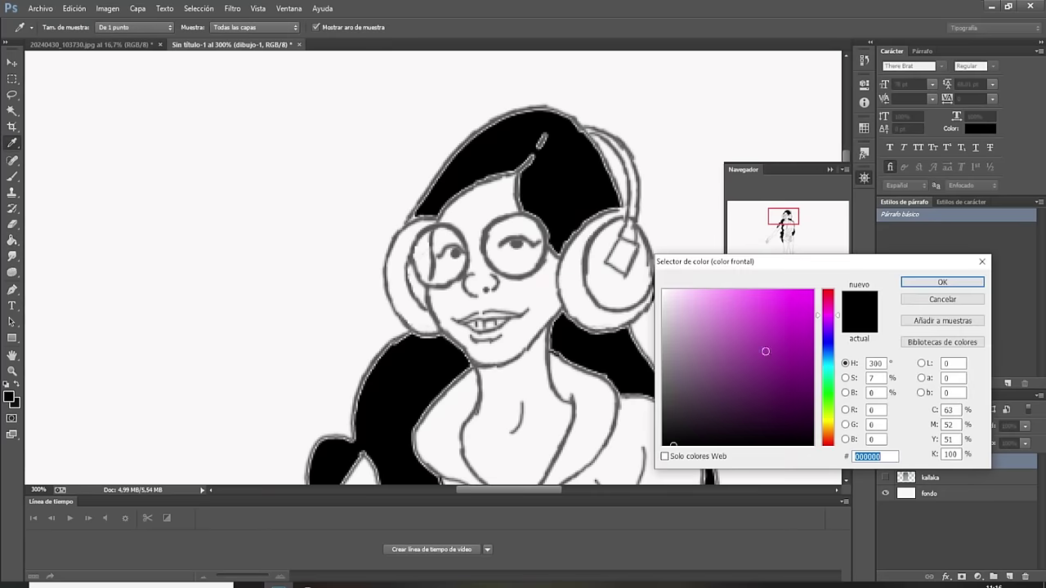
pyautogui.click(827, 436)
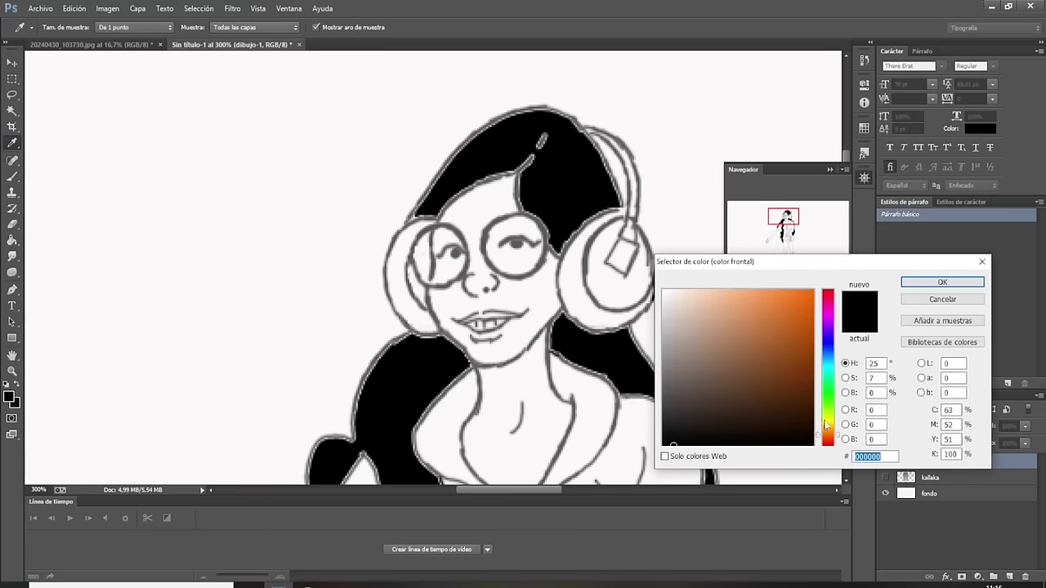
pyautogui.click(805, 357)
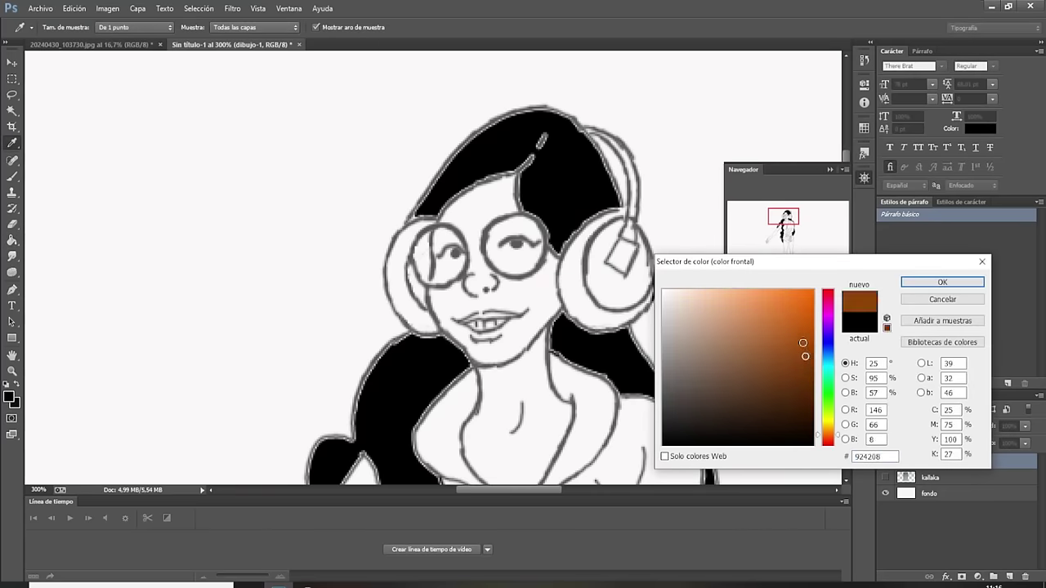
pyautogui.click(802, 343)
pyautogui.click(795, 337)
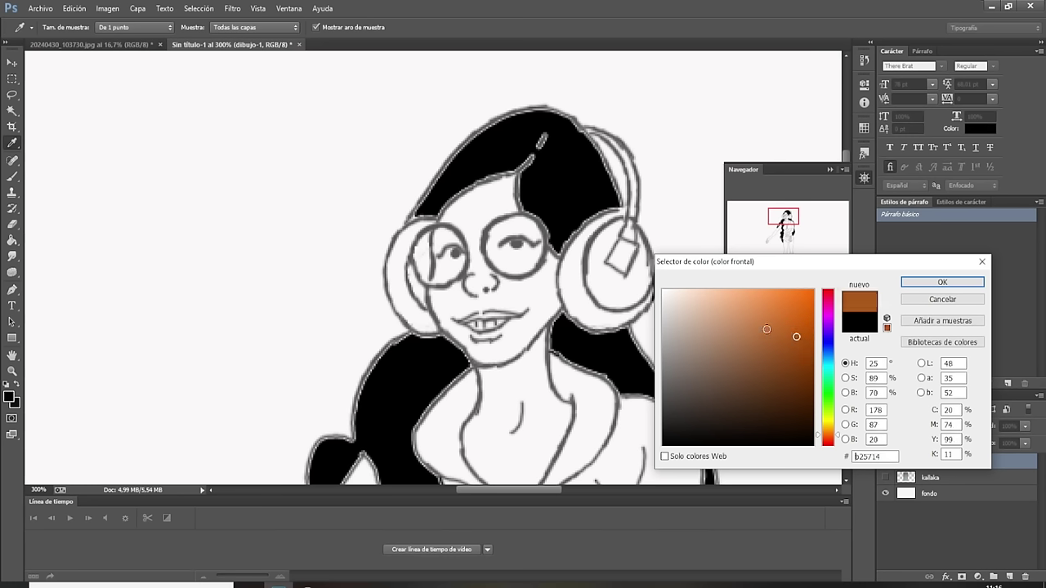
pyautogui.click(765, 333)
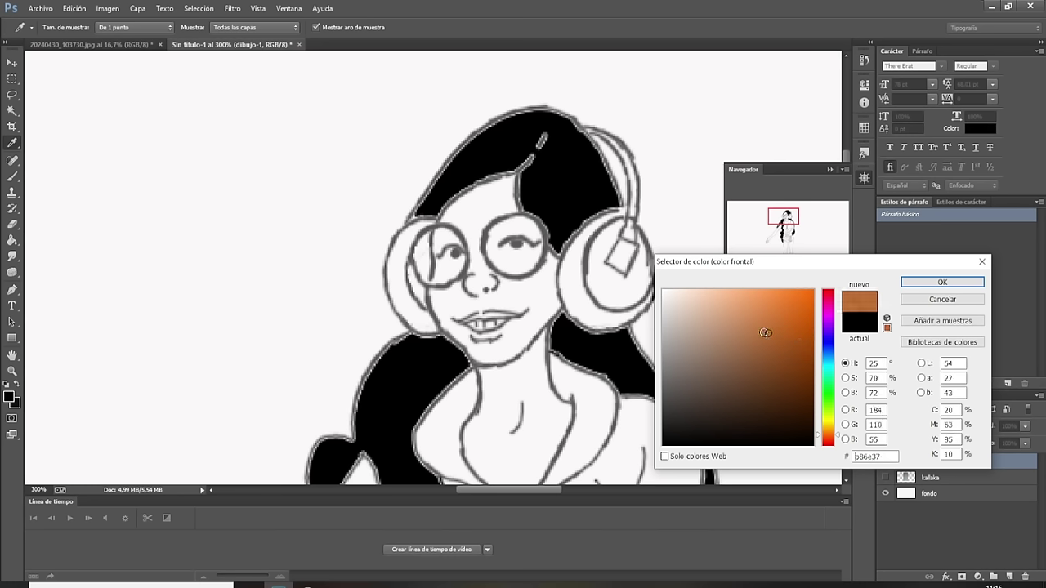
pyautogui.click(758, 326)
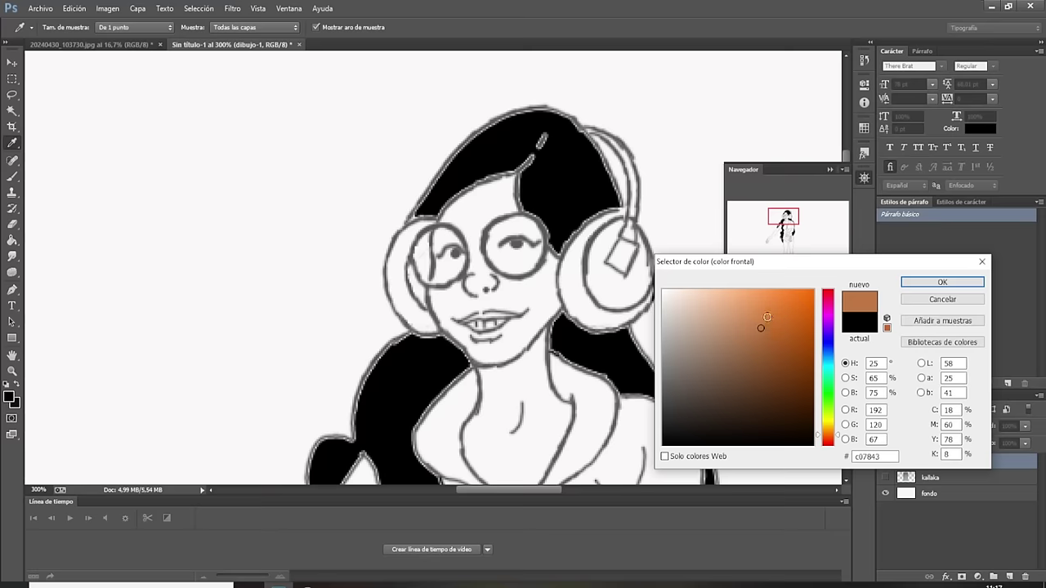
pyautogui.click(766, 322)
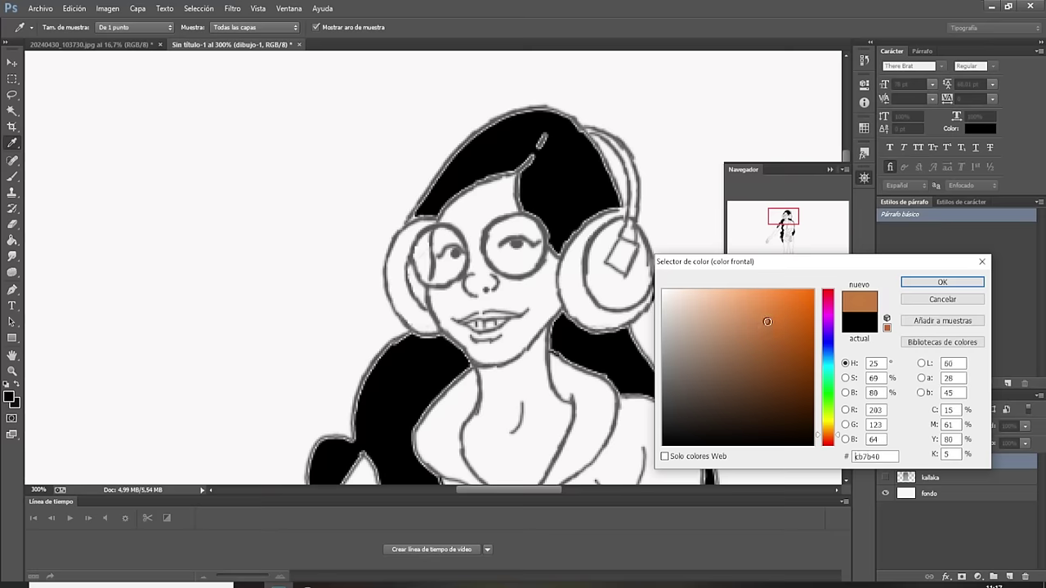
pyautogui.click(911, 286)
# Paint Bucket the face with the #cb7b40 brown.
pyautogui.press('g')
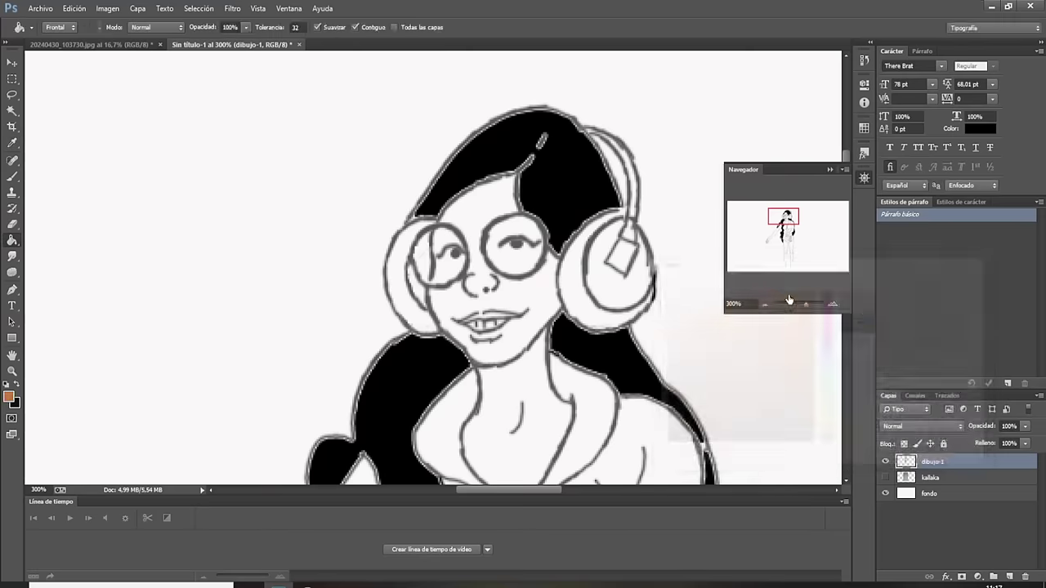
pyautogui.click(536, 304)
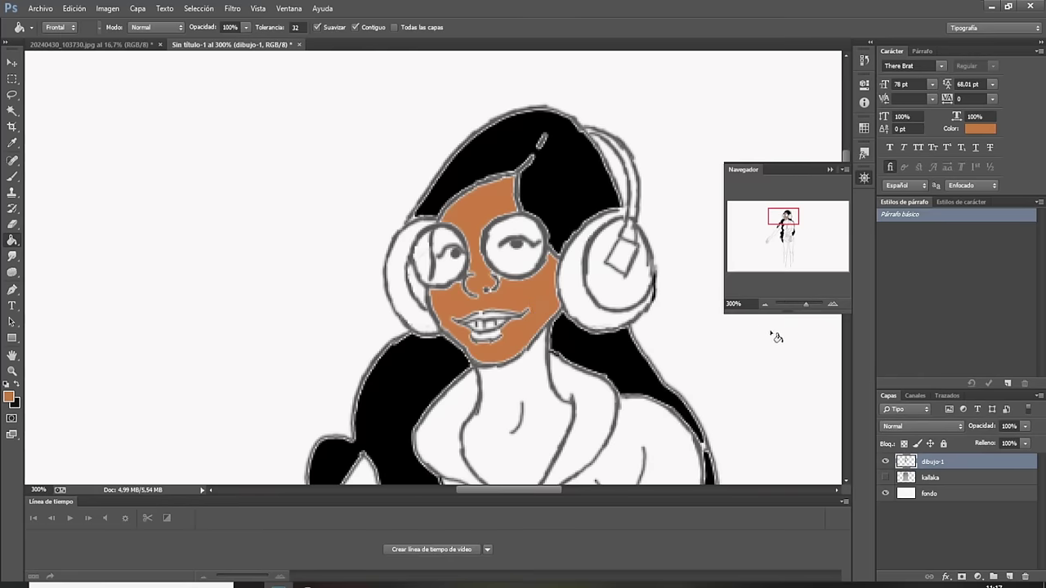
pyautogui.click(9, 397)
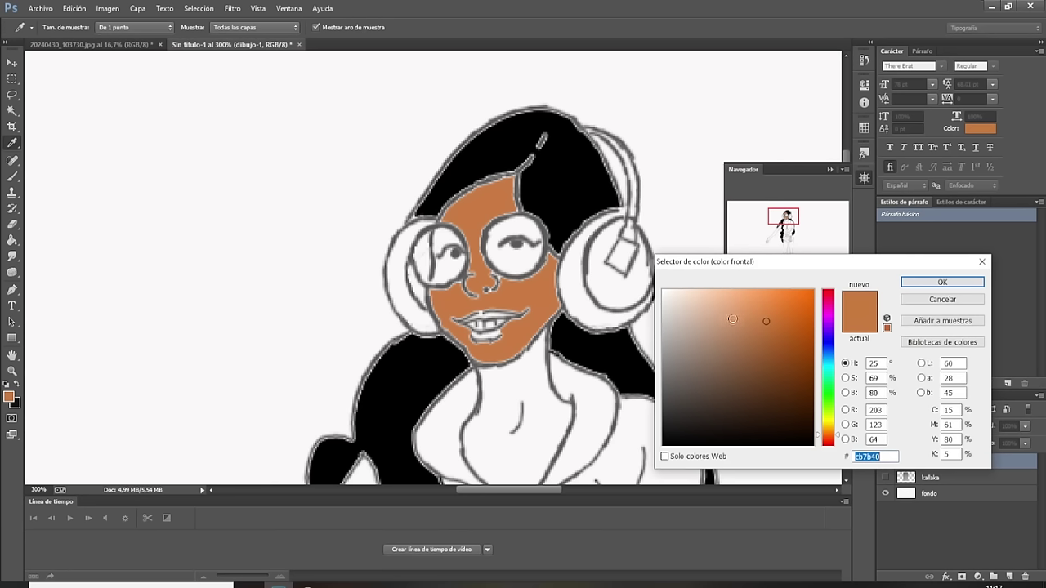
# Switch to lighter skin #cf966d and fill the face, neck, chest and right lens interior.
pyautogui.click(734, 320)
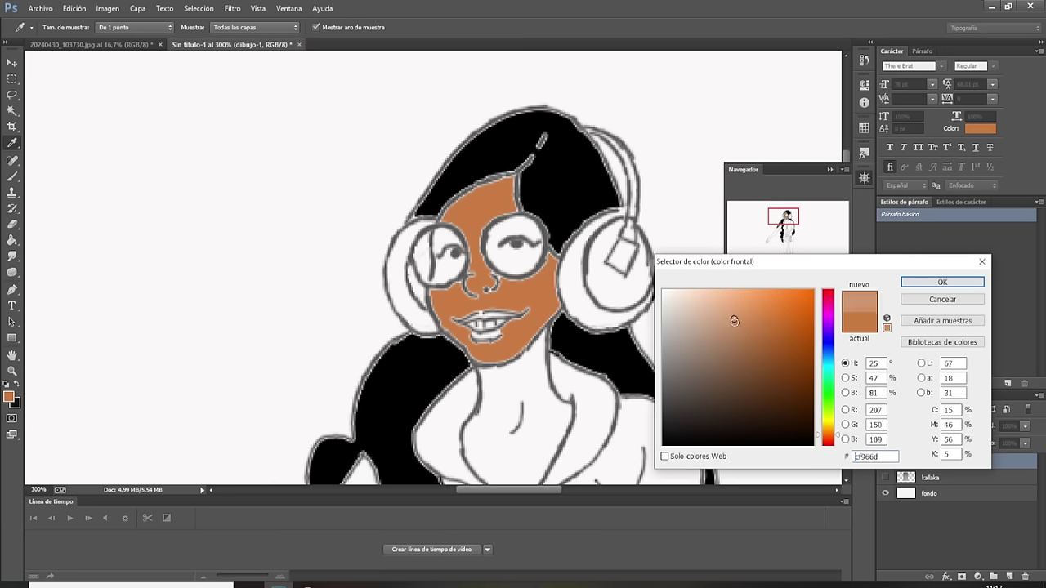
pyautogui.click(942, 281)
pyautogui.click(529, 301)
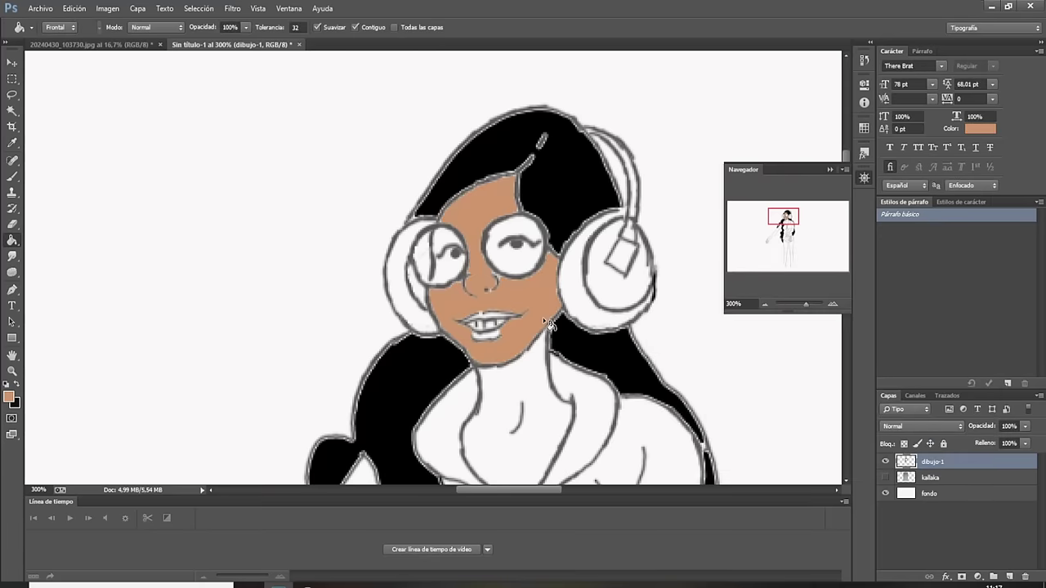
pyautogui.click(514, 402)
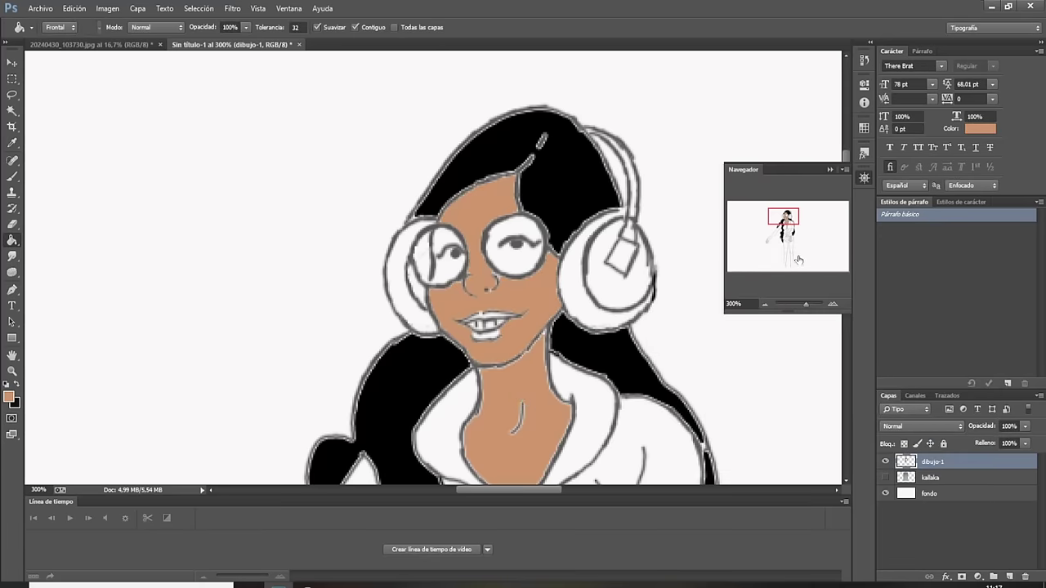
pyautogui.moveTo(782, 217)
pyautogui.mouseDown()
pyautogui.moveTo(785, 252)
pyautogui.moveTo(784, 218)
pyautogui.mouseUp()
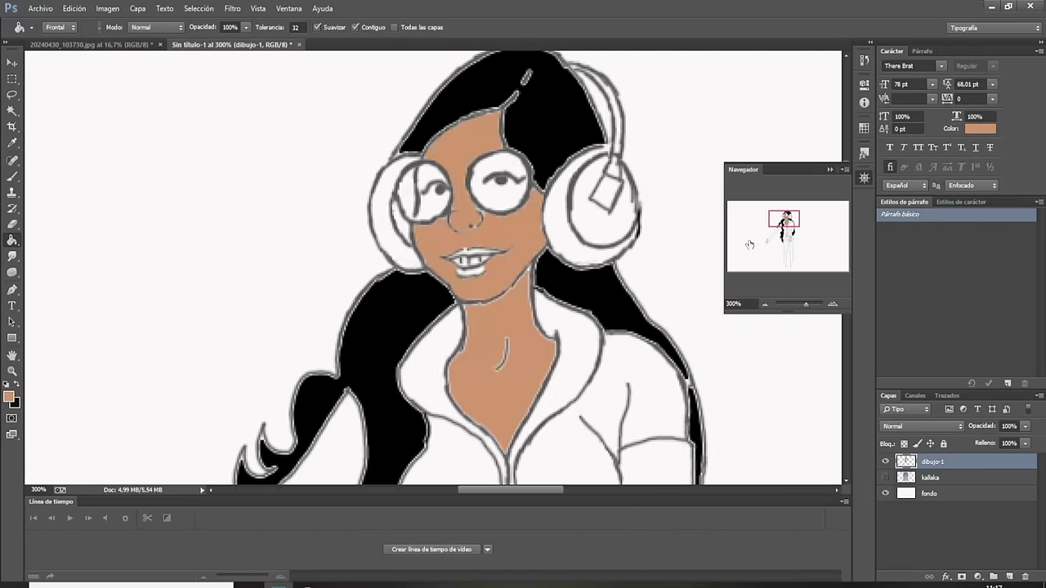
pyautogui.click(505, 201)
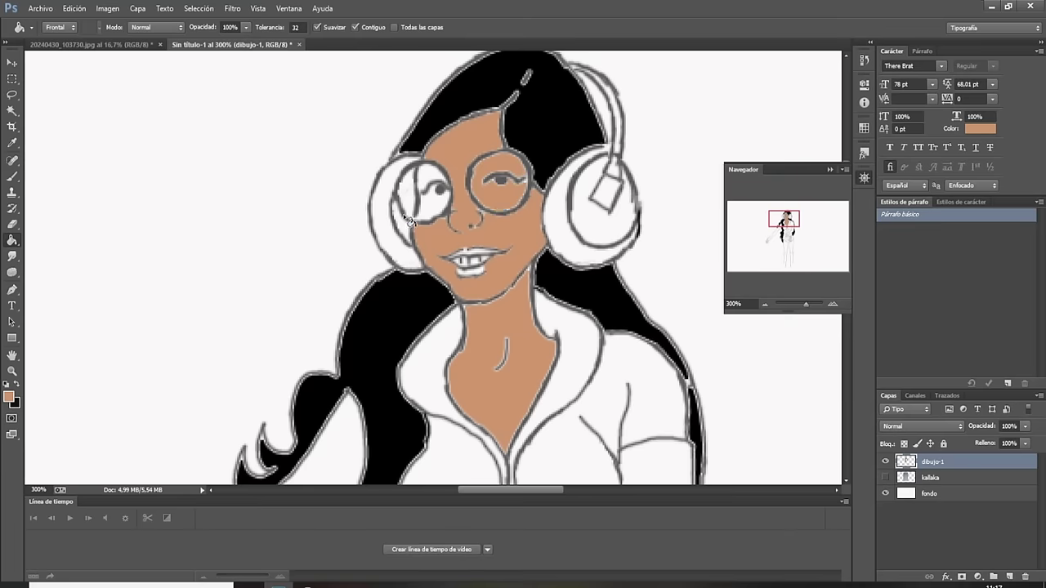
# Set a dark grey foreground colour with the Brush selected.
pyautogui.click(12, 175)
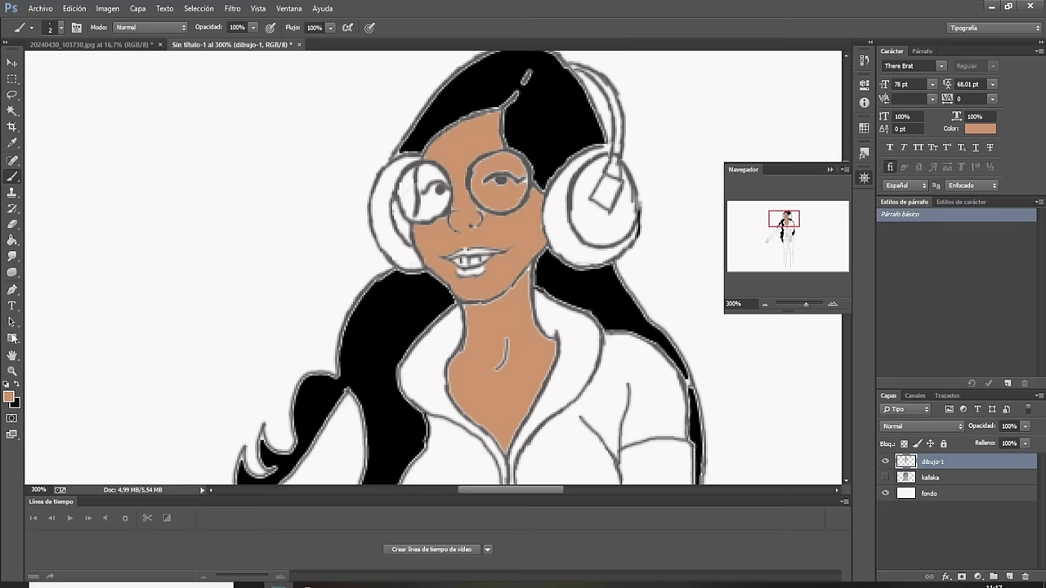
pyautogui.click(10, 399)
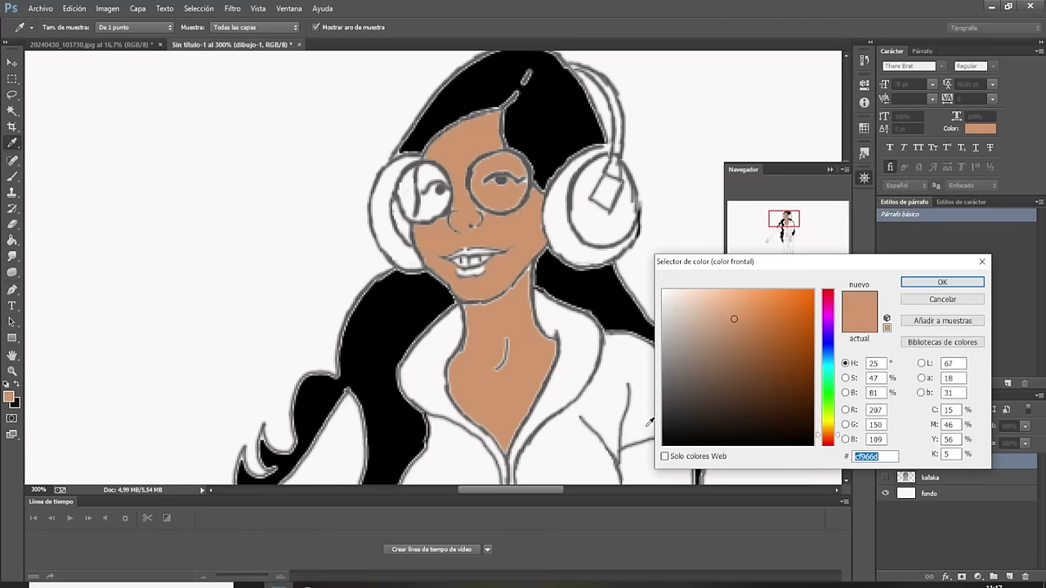
pyautogui.click(663, 423)
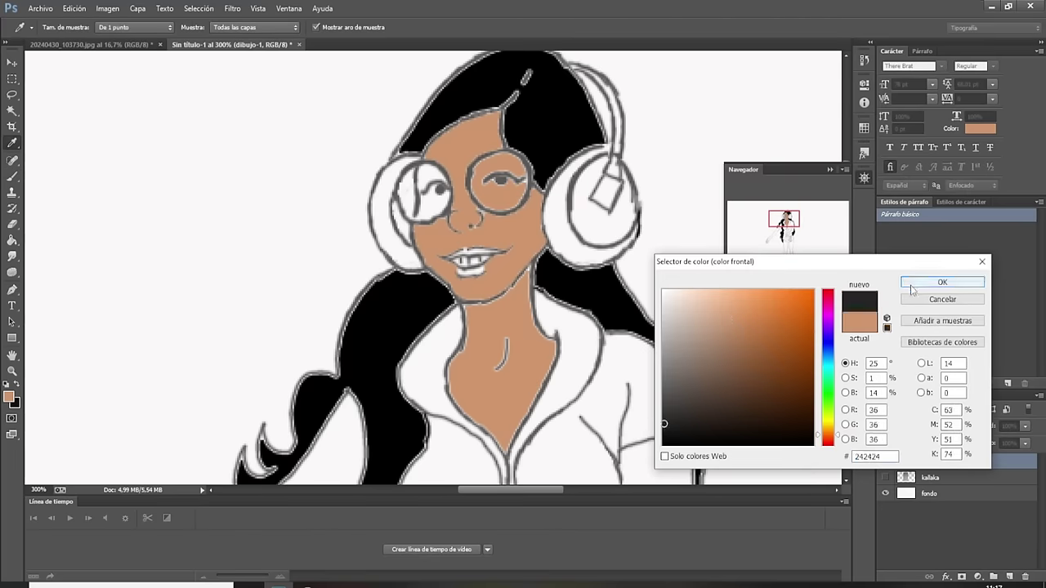
pyautogui.click(913, 284)
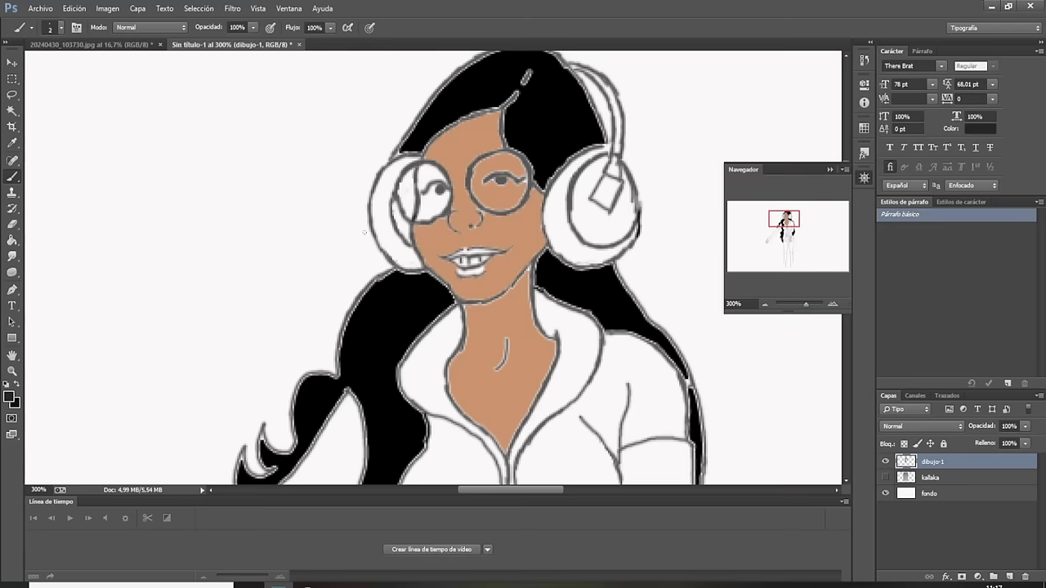
# Sample the face's skin tone and fill the left glasses lens interior with it.
pyautogui.click(12, 143)
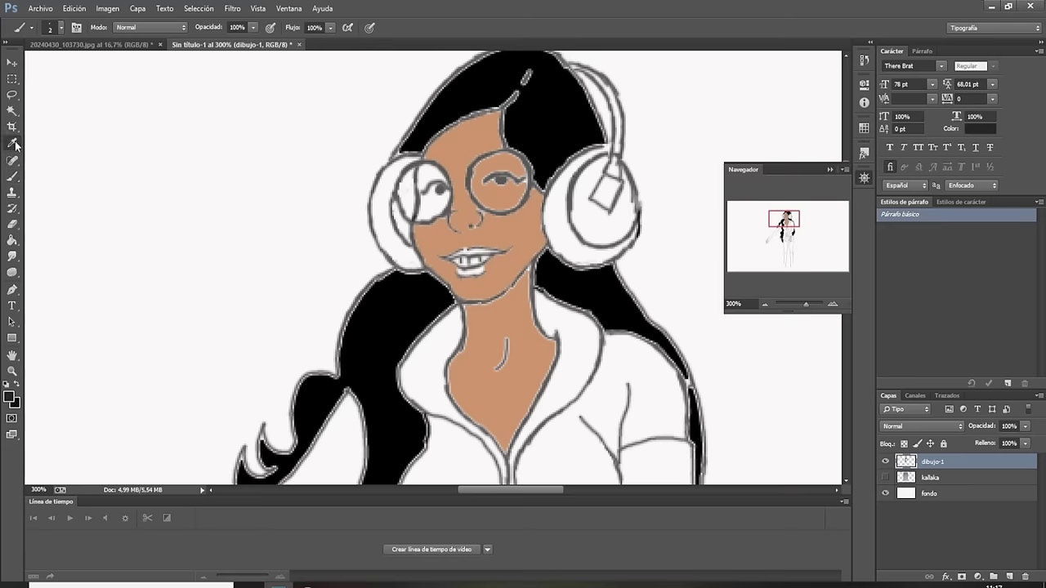
pyautogui.click(503, 194)
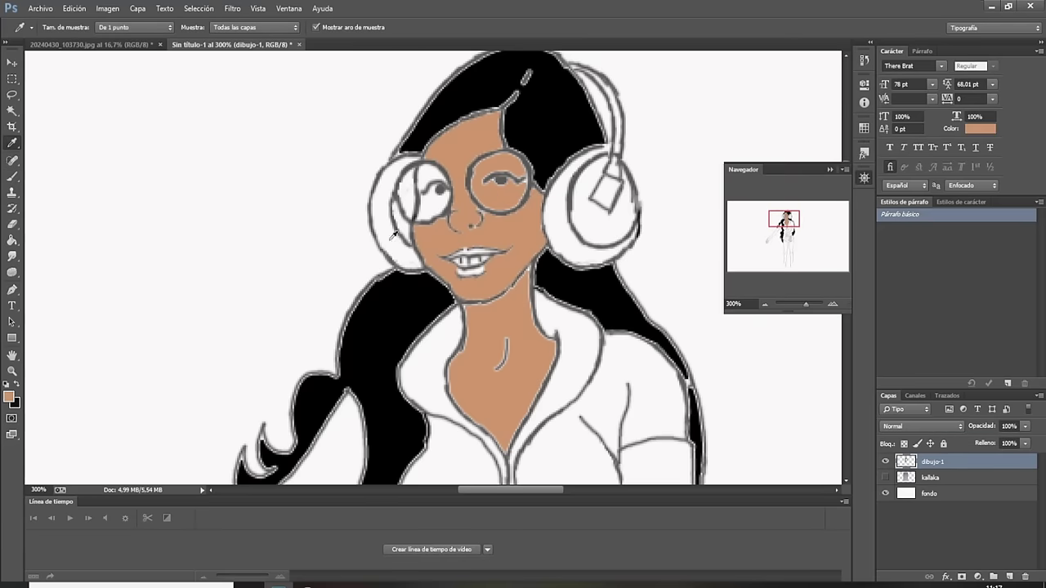
pyautogui.click(13, 240)
pyautogui.click(425, 214)
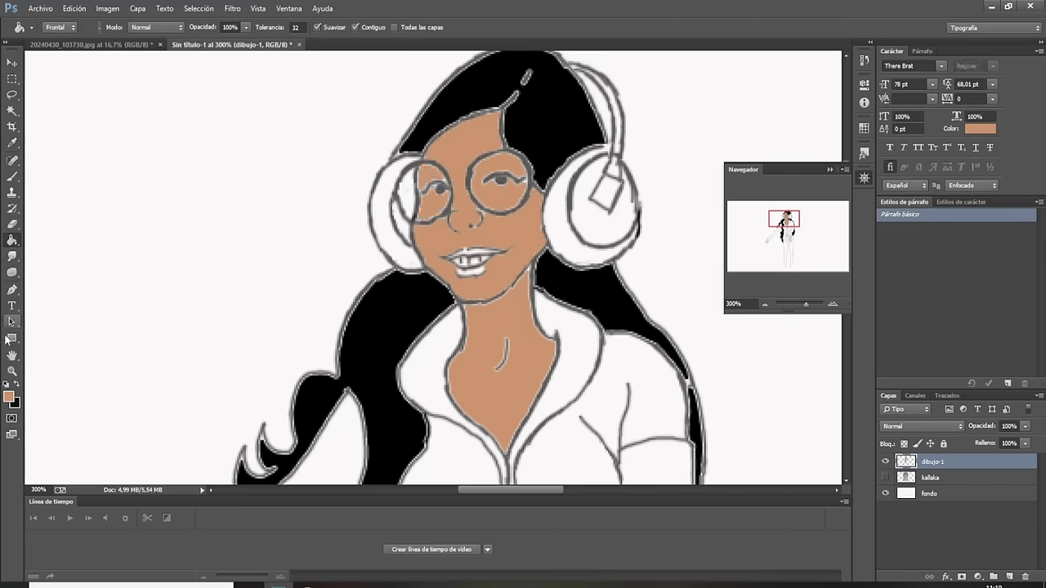
# Set the foreground colour to dark orange #b54d01 and zoom in on the face.
pyautogui.click(11, 397)
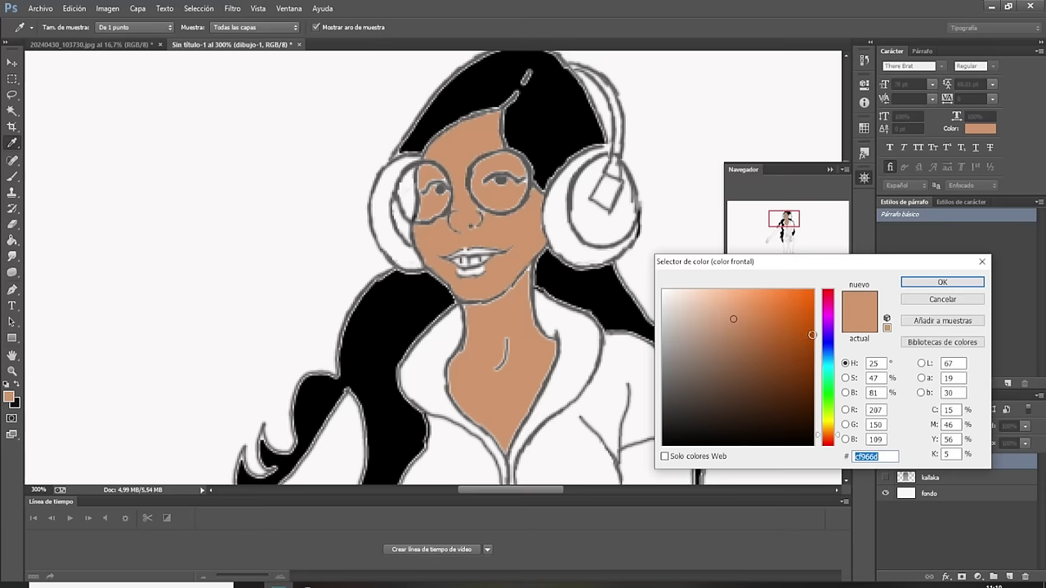
pyautogui.click(812, 334)
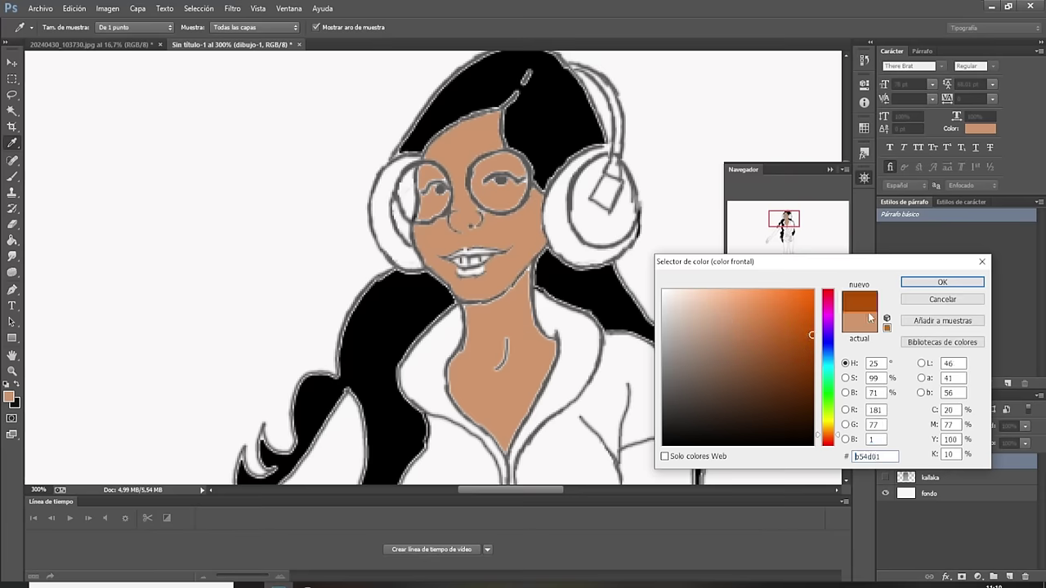
pyautogui.click(916, 284)
pyautogui.click(13, 176)
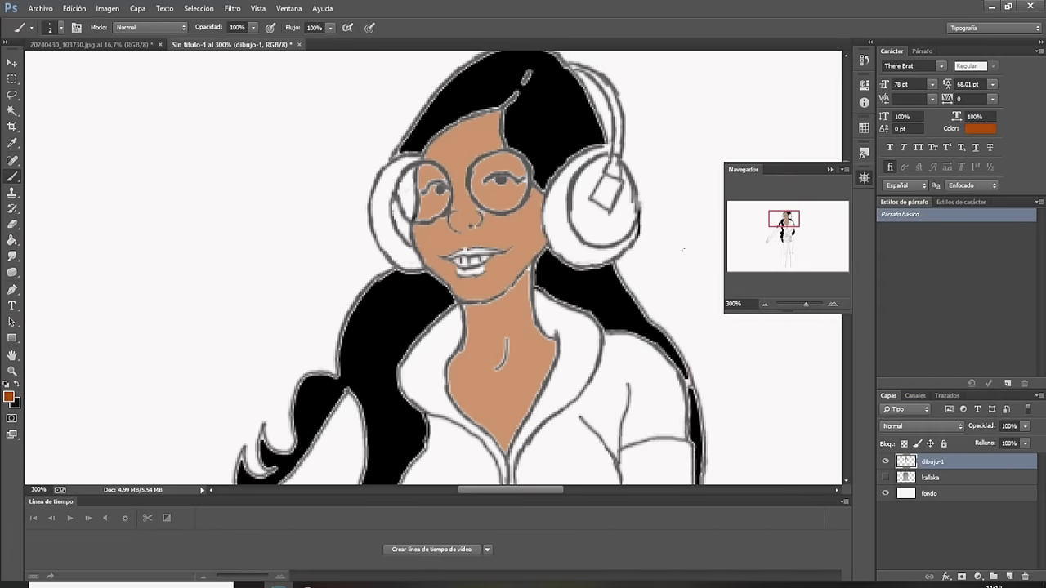
pyautogui.click(833, 304)
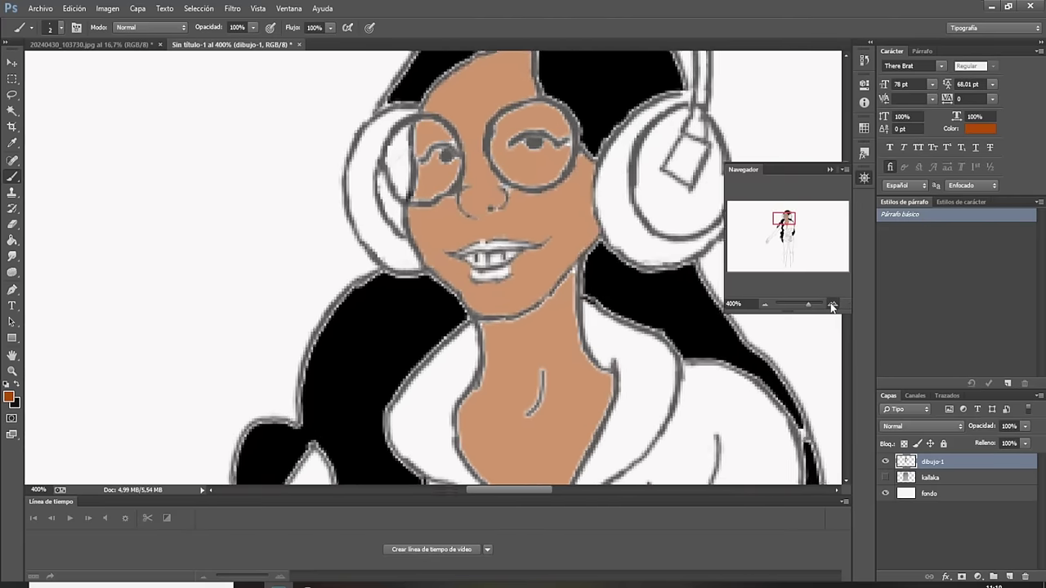
# Paint both upper and lower lips dark orange #b54d01 around the teeth.
pyautogui.click(832, 305)
pyautogui.click(832, 305)
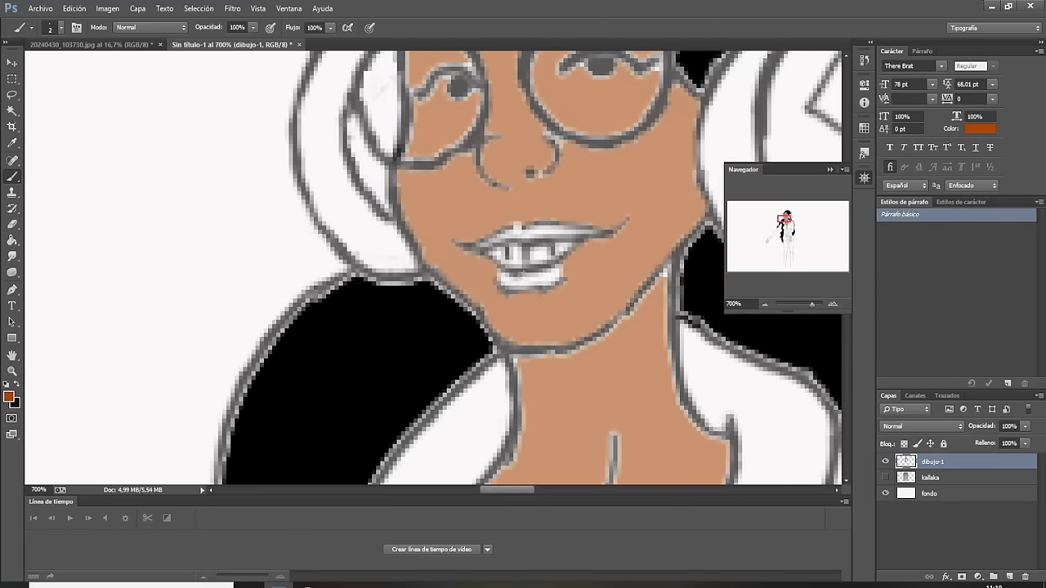
pyautogui.moveTo(527, 278); pyautogui.dragTo(584, 246)
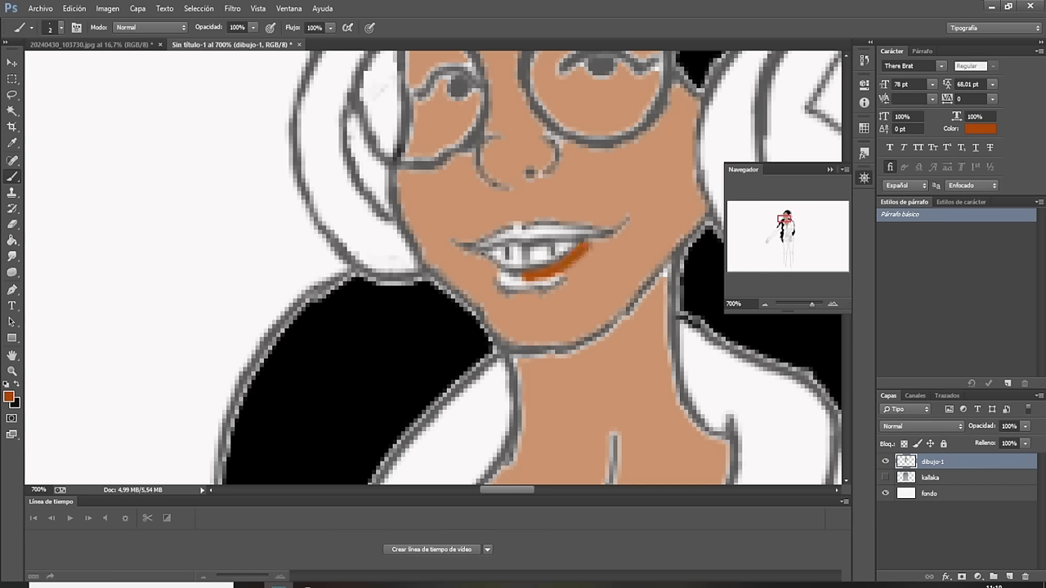
pyautogui.moveTo(477, 254)
pyautogui.mouseDown()
pyautogui.moveTo(526, 277)
pyautogui.moveTo(504, 274)
pyautogui.moveTo(514, 283)
pyautogui.moveTo(496, 276)
pyautogui.moveTo(569, 274)
pyautogui.mouseUp()
pyautogui.moveTo(518, 234); pyautogui.dragTo(606, 232)
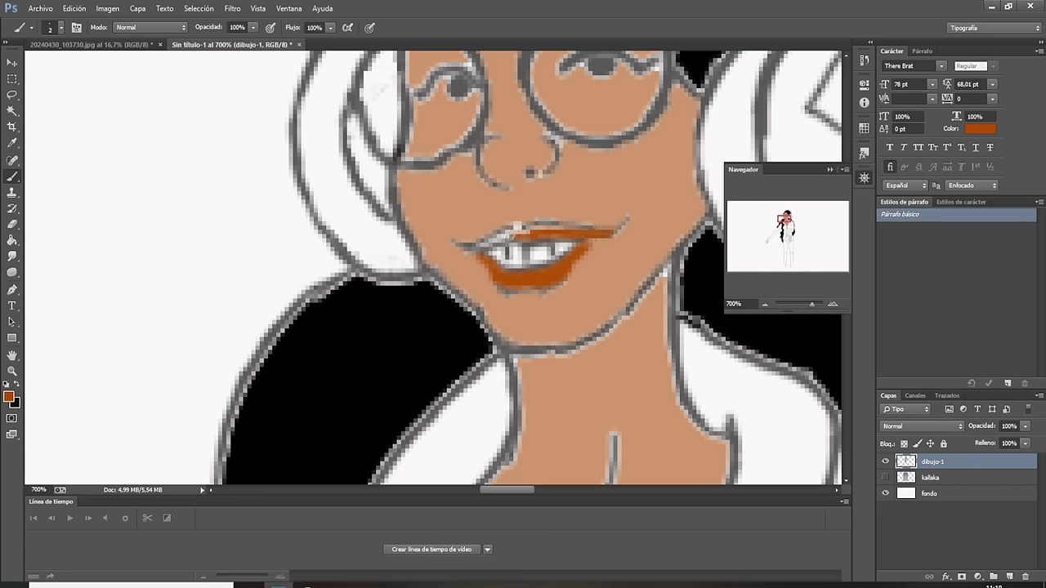
pyautogui.moveTo(515, 231); pyautogui.dragTo(489, 243)
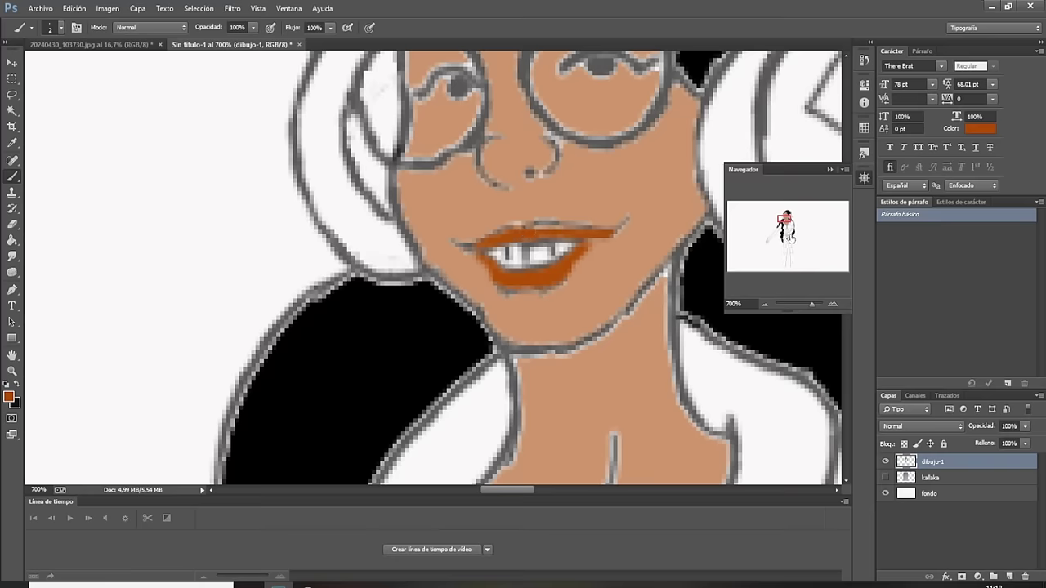
pyautogui.moveTo(786, 222); pyautogui.dragTo(780, 214)
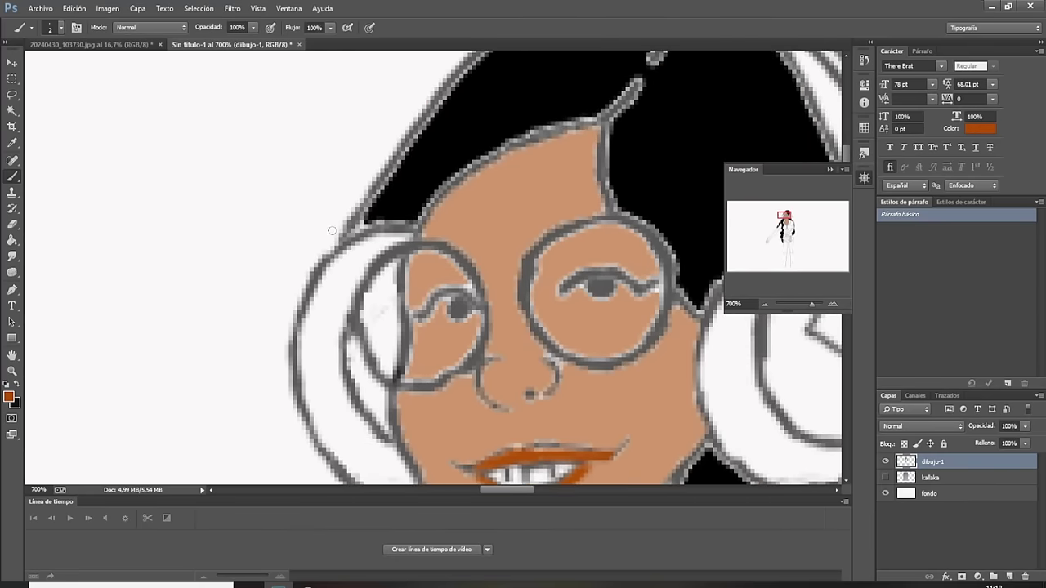
# Sample the skin tone and brush deeper shading onto the eyelids inside both lenses.
pyautogui.click(12, 143)
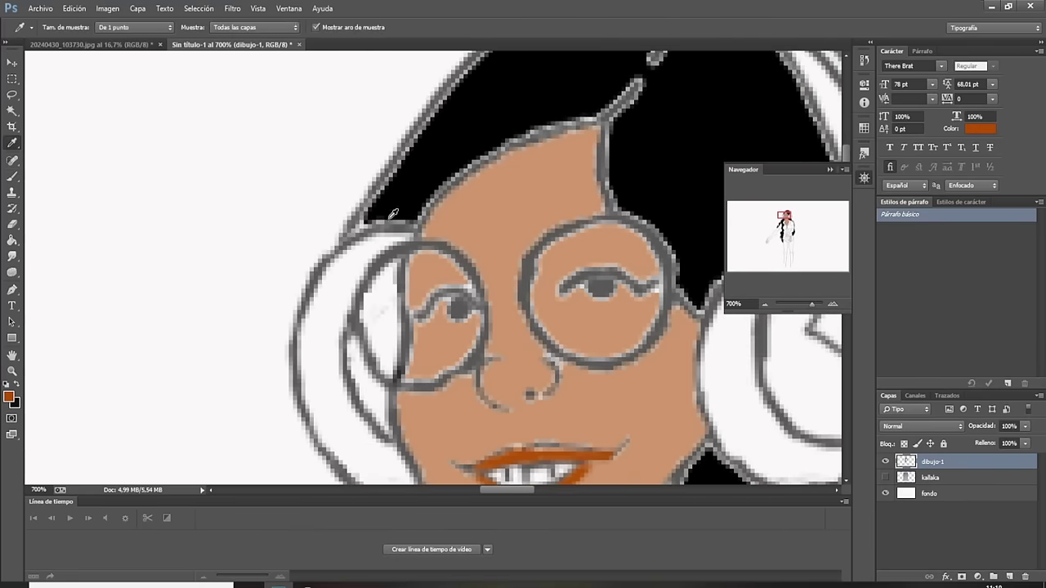
pyautogui.click(477, 227)
pyautogui.click(10, 397)
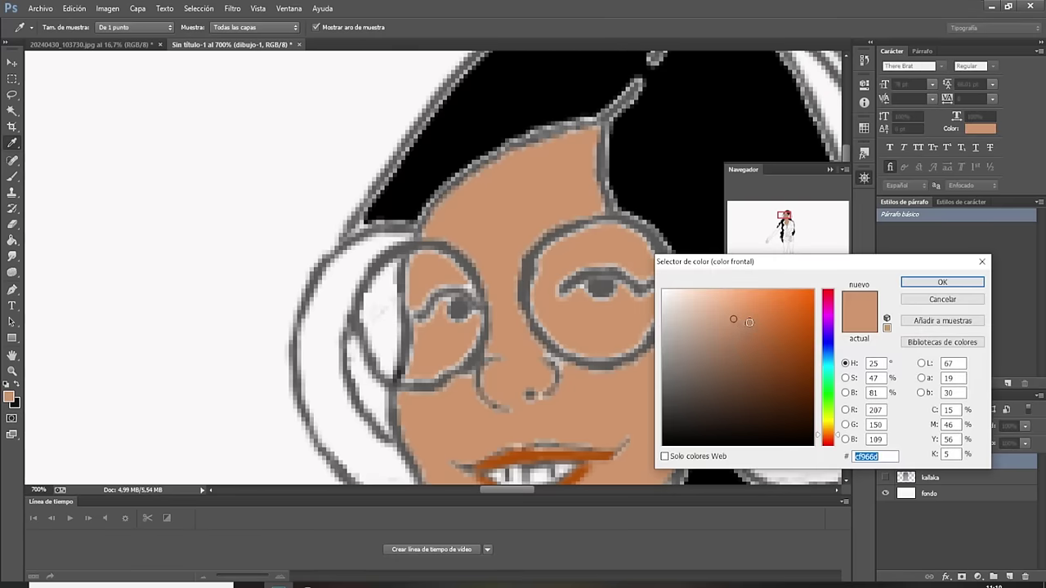
pyautogui.click(915, 286)
pyautogui.click(12, 176)
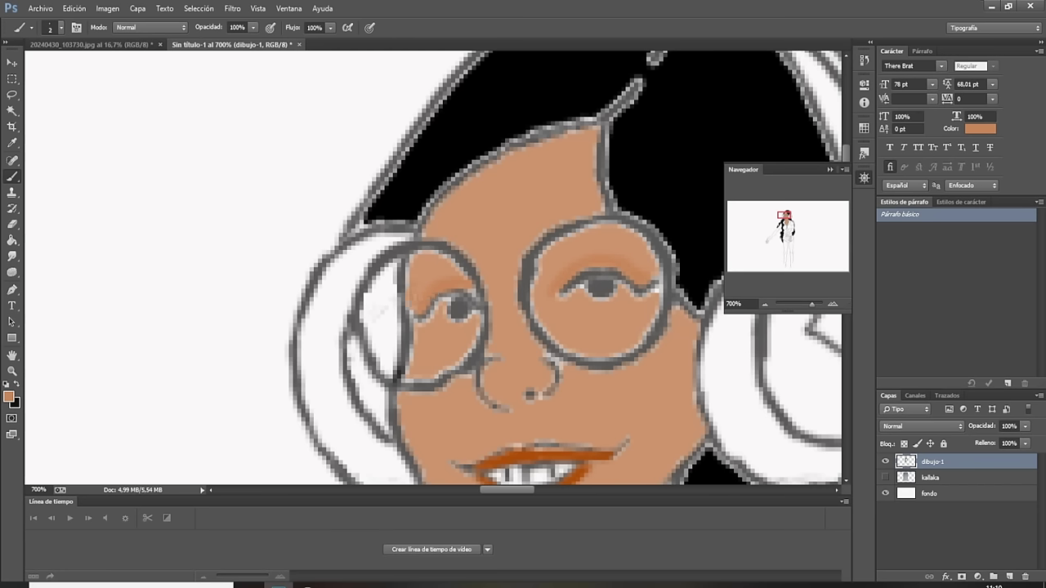
pyautogui.moveTo(412, 278); pyautogui.dragTo(413, 260)
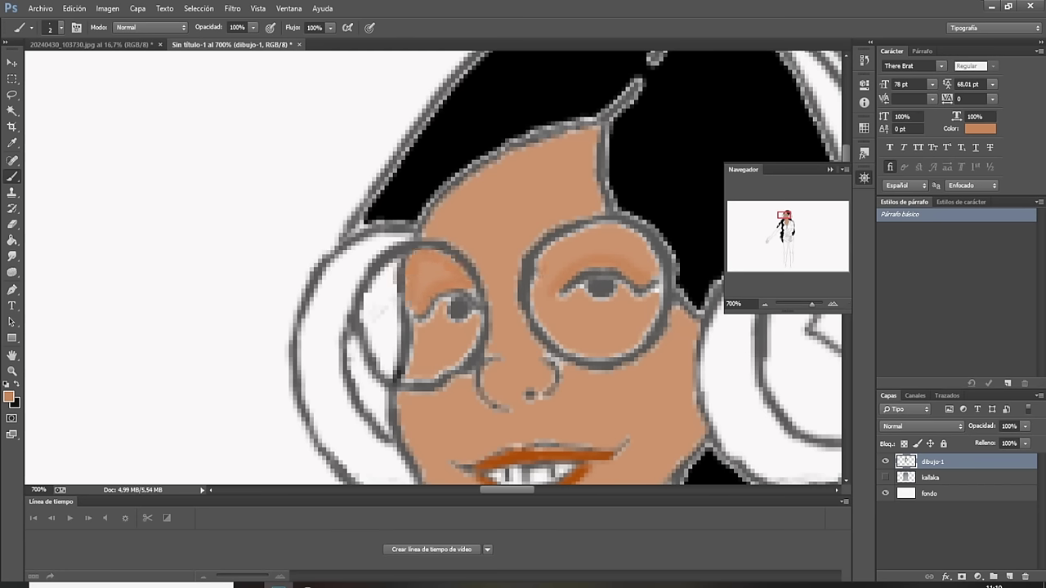
pyautogui.click(535, 276)
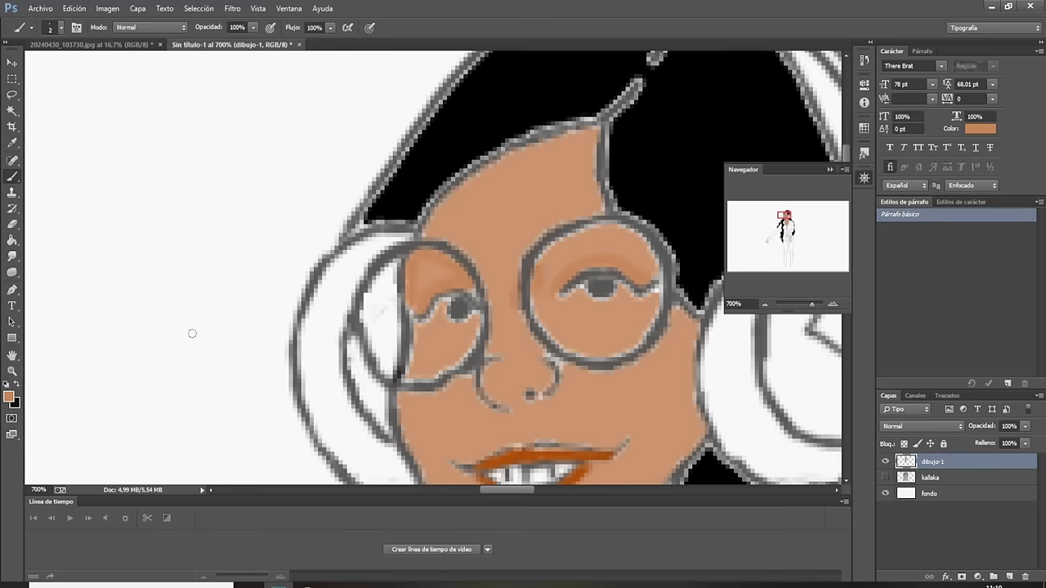
pyautogui.click(10, 396)
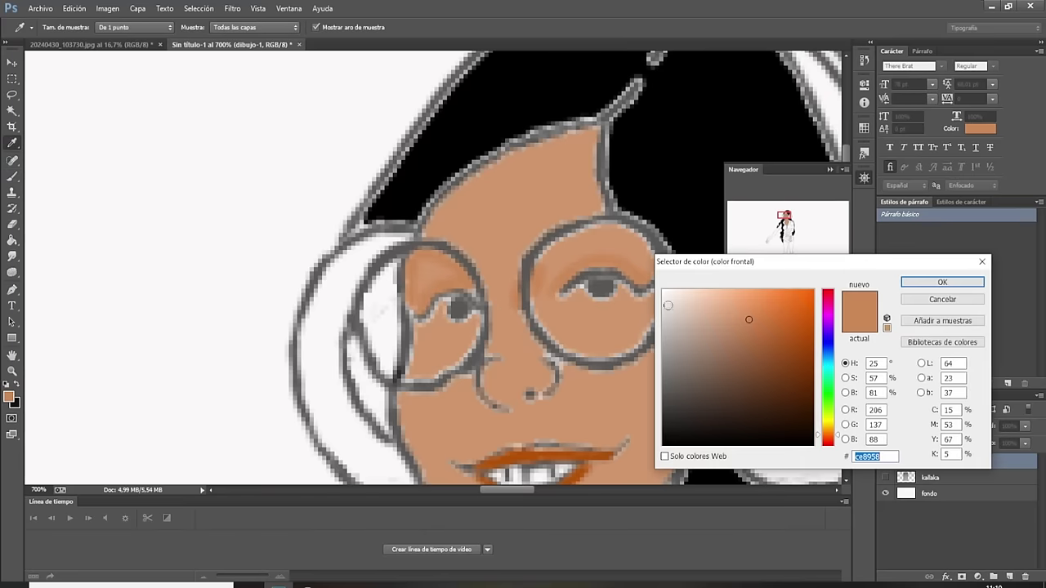
# Paint both eye whites and pupil highlights in pale cream #fcf2ea.
pyautogui.click(673, 291)
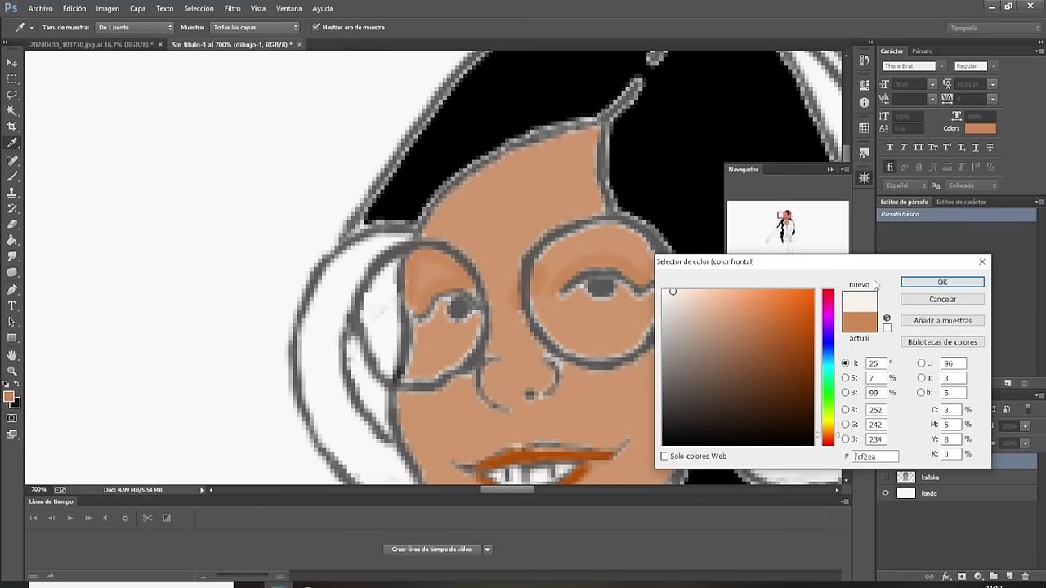
pyautogui.click(925, 284)
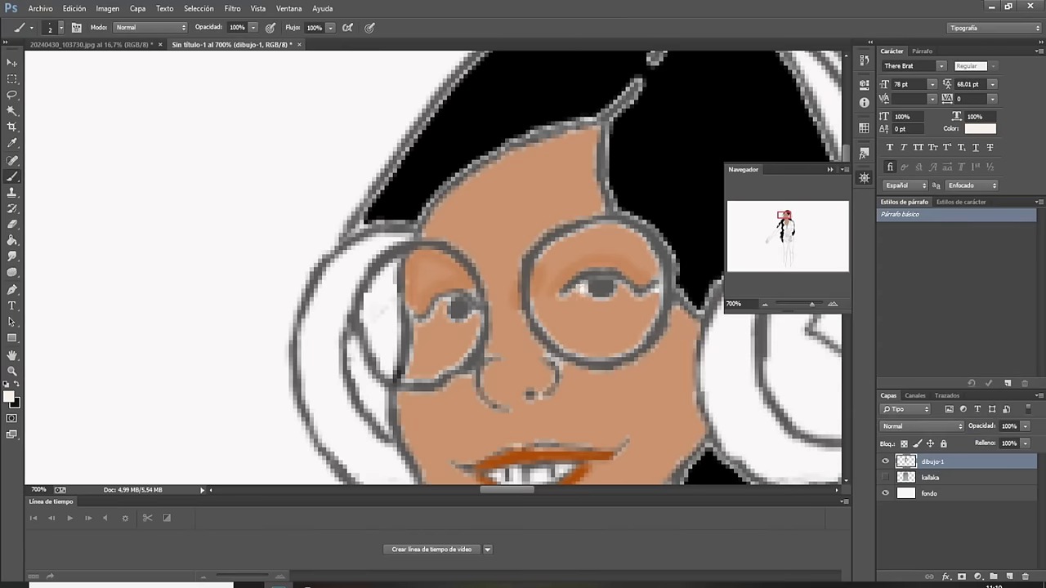
pyautogui.moveTo(583, 288)
pyautogui.mouseDown()
pyautogui.moveTo(626, 292)
pyautogui.moveTo(606, 293)
pyautogui.mouseUp()
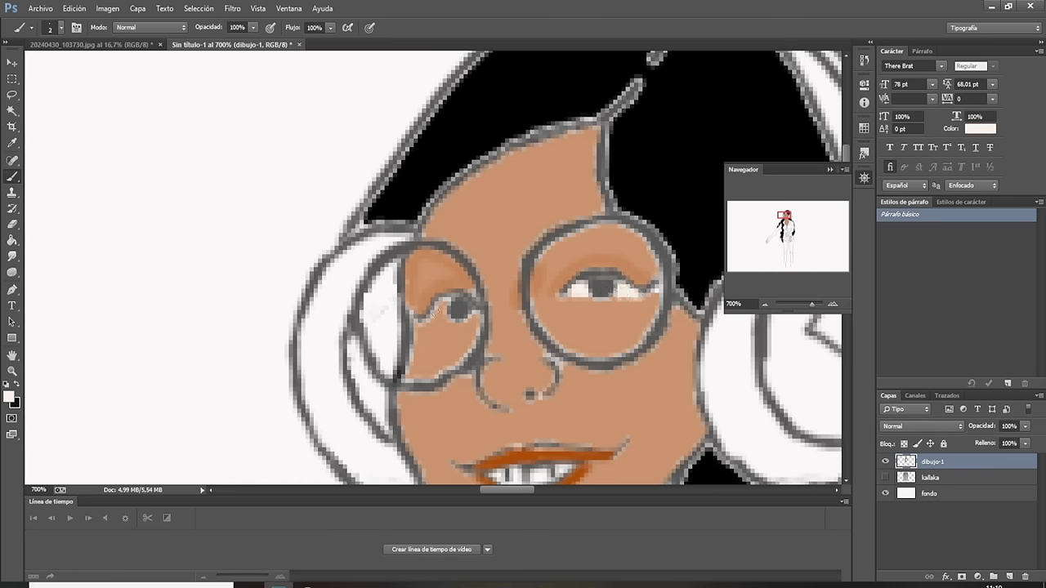
pyautogui.moveTo(446, 304); pyautogui.dragTo(439, 312)
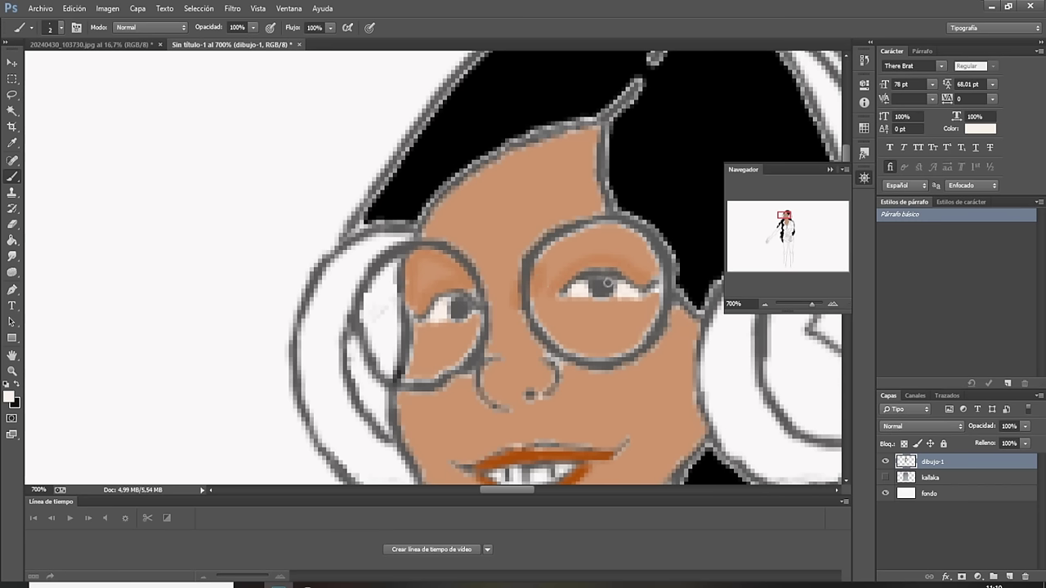
pyautogui.click(604, 283)
pyautogui.click(466, 303)
pyautogui.click(766, 305)
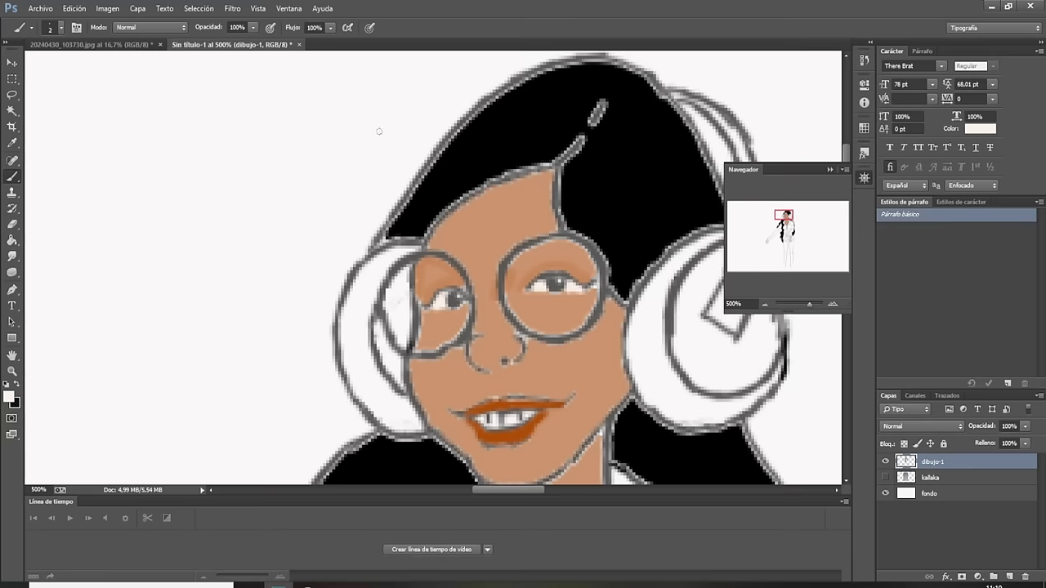
# Sample black from the hair and paint over the grey hair edges above the headphone and along the face.
pyautogui.click(12, 143)
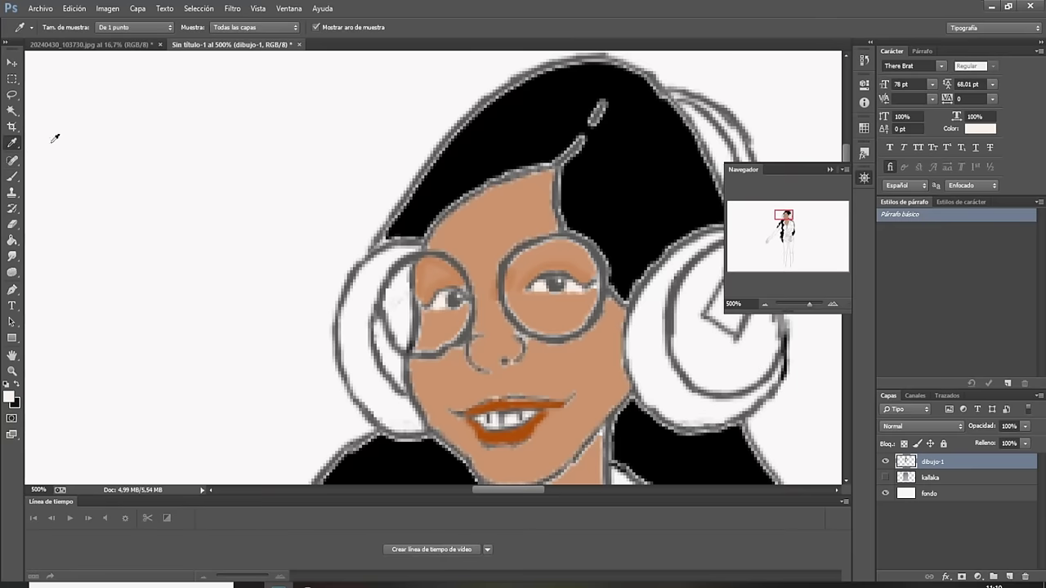
pyautogui.click(490, 141)
pyautogui.click(13, 175)
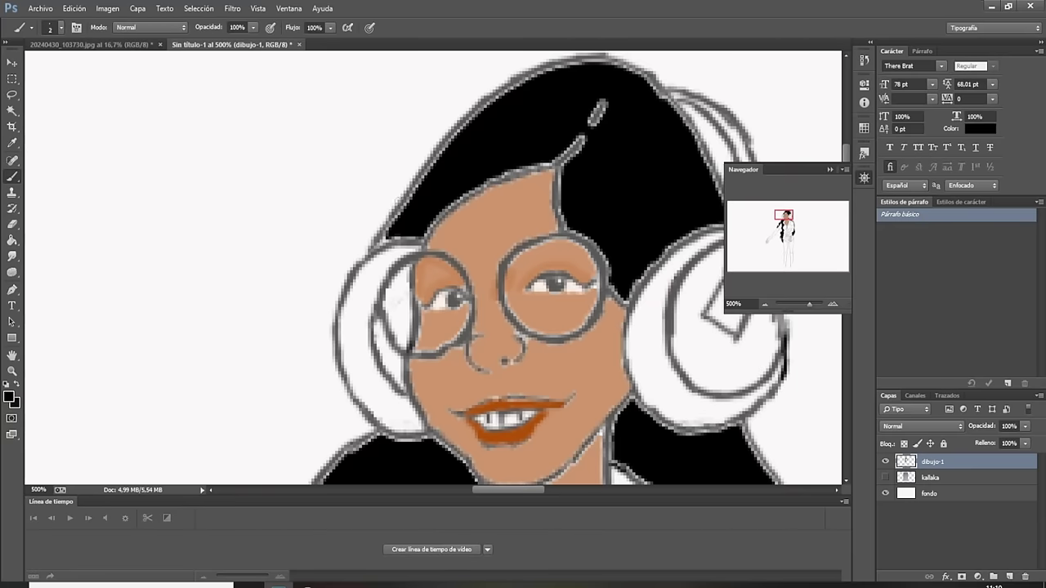
pyautogui.moveTo(377, 243); pyautogui.dragTo(433, 172)
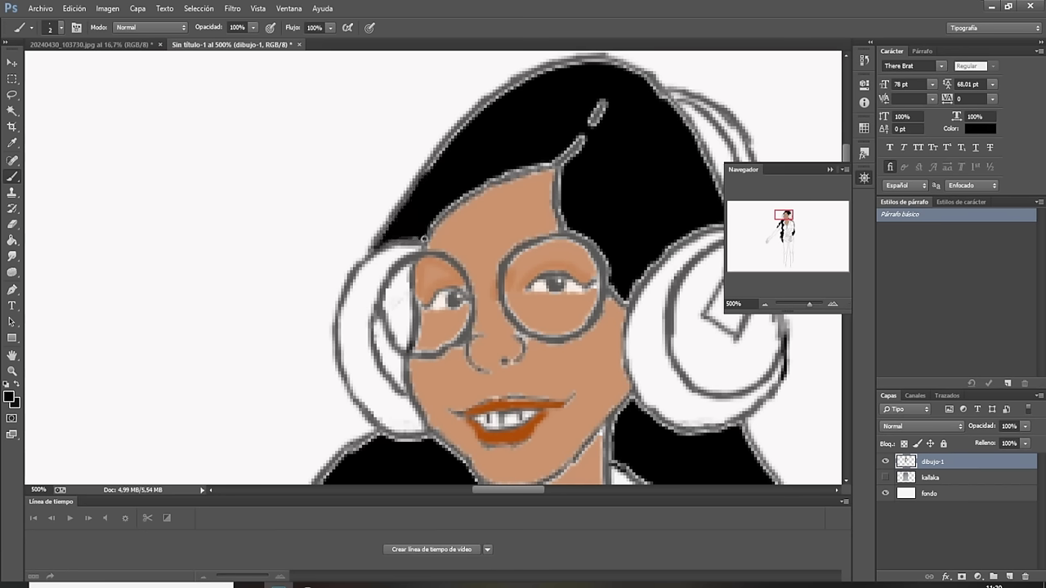
pyautogui.moveTo(423, 238)
pyautogui.mouseDown()
pyautogui.moveTo(472, 186)
pyautogui.moveTo(547, 162)
pyautogui.moveTo(582, 136)
pyautogui.mouseUp()
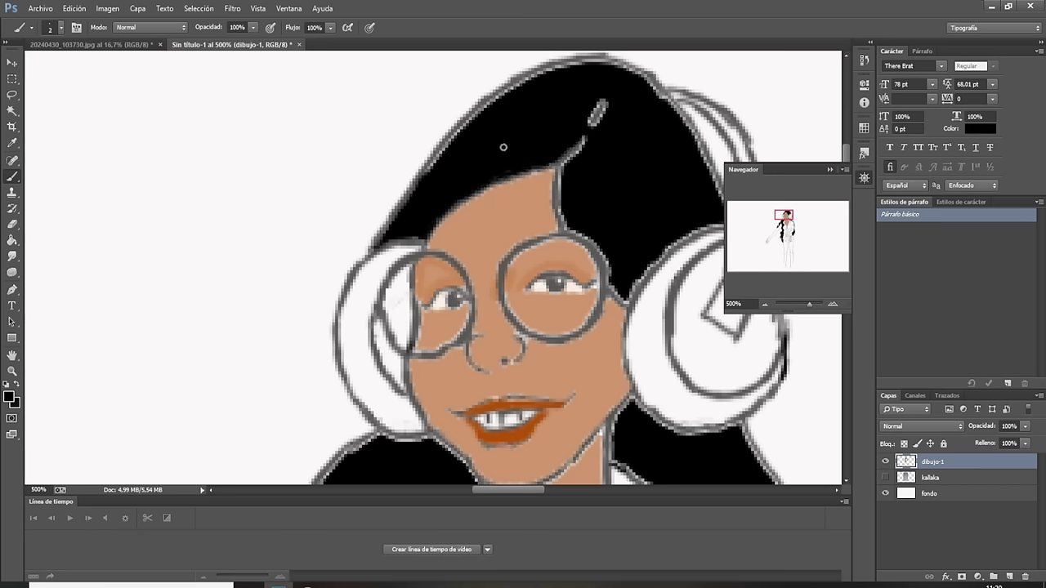
pyautogui.moveTo(428, 174)
pyautogui.mouseDown()
pyautogui.moveTo(500, 96)
pyautogui.moveTo(603, 58)
pyautogui.mouseUp()
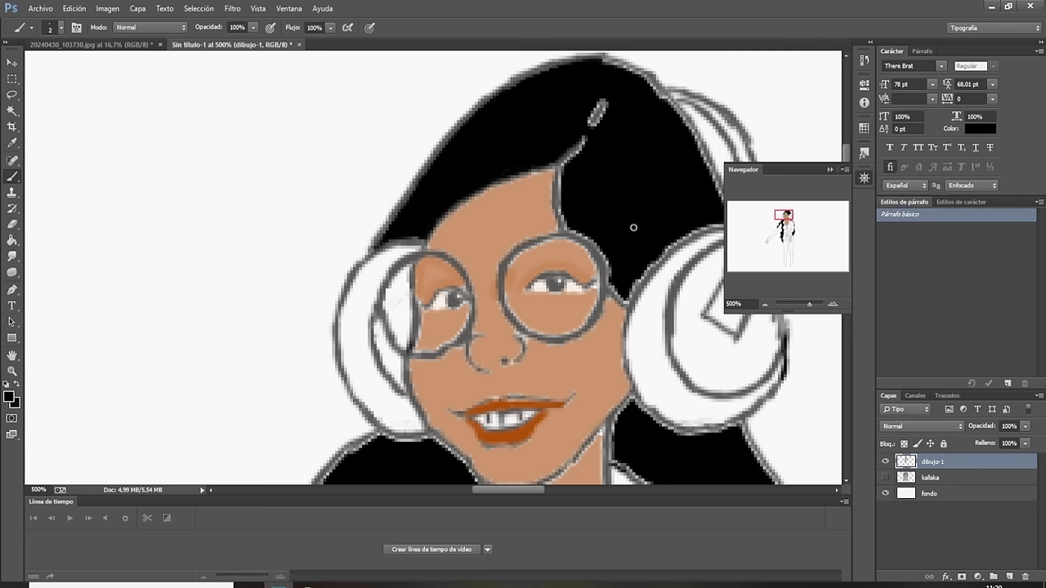
# Blacken the remaining hair outlines beside the right cheek, along the jaw, upper left and collar.
pyautogui.click(829, 169)
pyautogui.moveTo(846, 157); pyautogui.dragTo(845, 174)
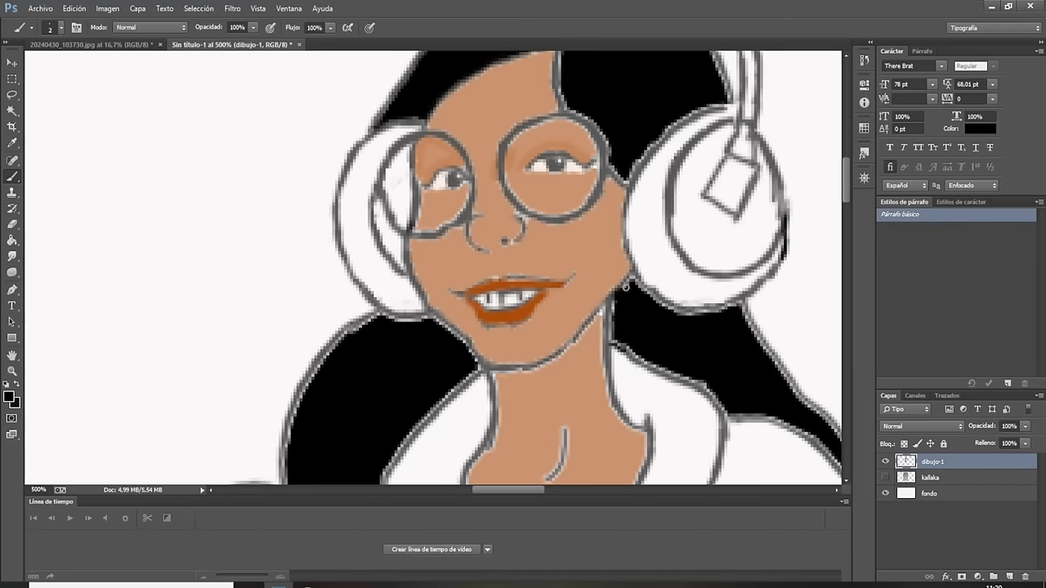
pyautogui.moveTo(631, 280)
pyautogui.mouseDown()
pyautogui.moveTo(614, 299)
pyautogui.moveTo(612, 331)
pyautogui.moveTo(625, 342)
pyautogui.moveTo(622, 330)
pyautogui.mouseUp()
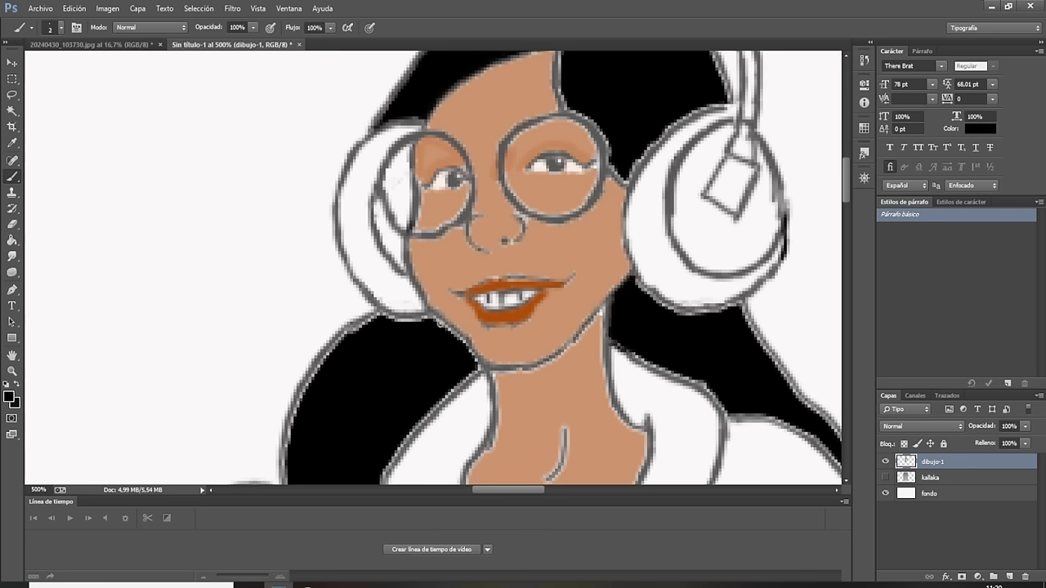
pyautogui.moveTo(439, 325)
pyautogui.mouseDown()
pyautogui.moveTo(484, 372)
pyautogui.moveTo(427, 412)
pyautogui.moveTo(384, 470)
pyautogui.mouseUp()
pyautogui.moveTo(375, 317)
pyautogui.mouseDown()
pyautogui.moveTo(304, 387)
pyautogui.moveTo(284, 460)
pyautogui.moveTo(292, 455)
pyautogui.mouseUp()
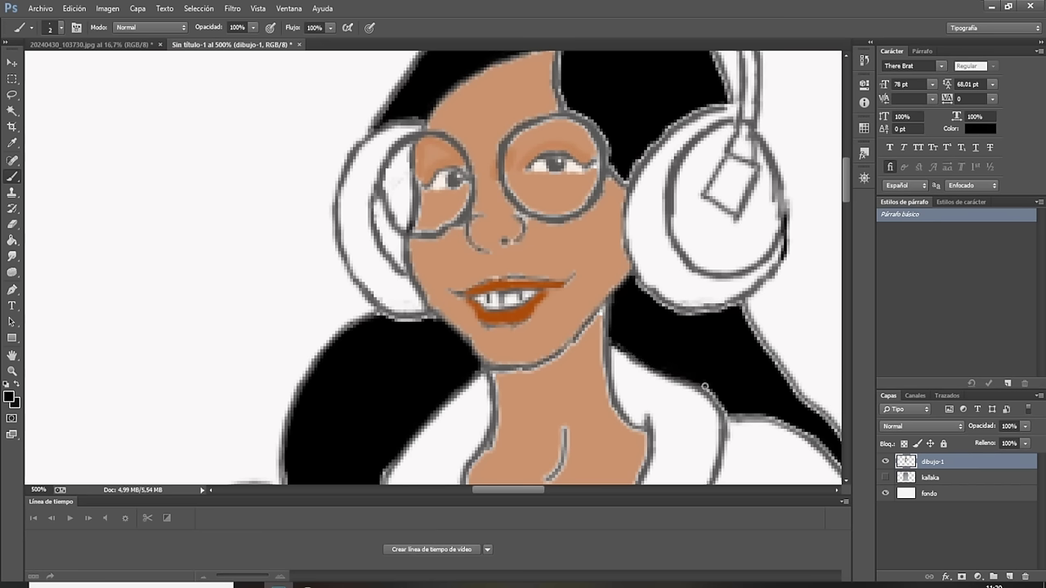
pyautogui.moveTo(705, 386); pyautogui.dragTo(745, 418)
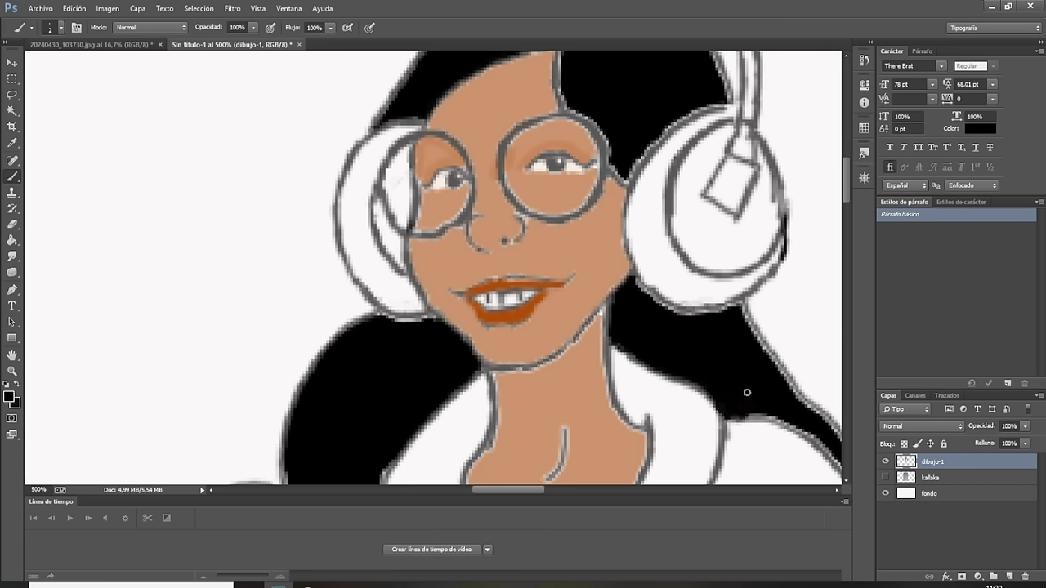
pyautogui.moveTo(741, 318); pyautogui.dragTo(776, 373)
# Sample the skin tone and deepen it to a saturated orange-brown, #c37035.
pyautogui.click(12, 142)
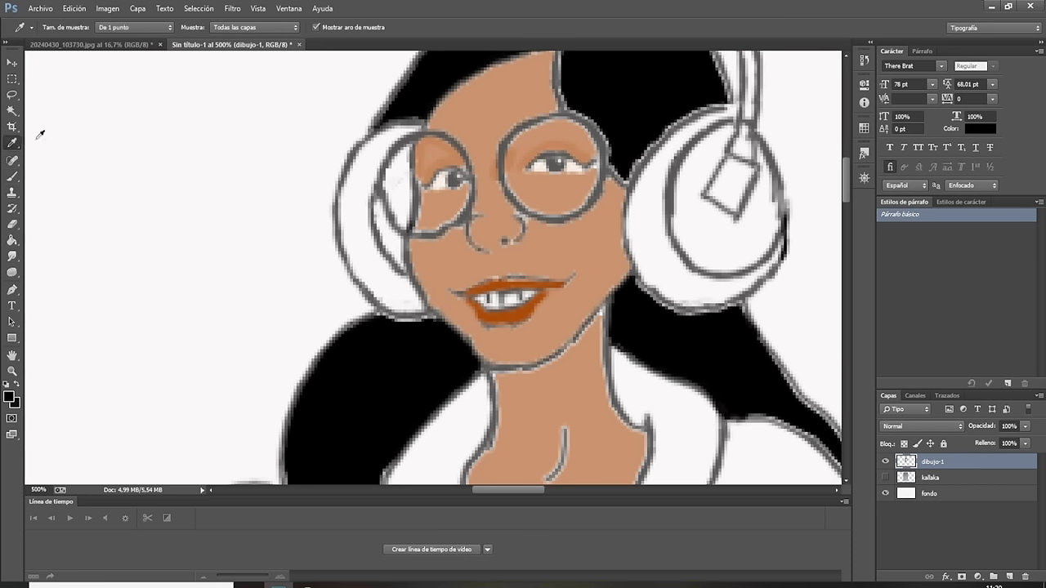
pyautogui.click(416, 152)
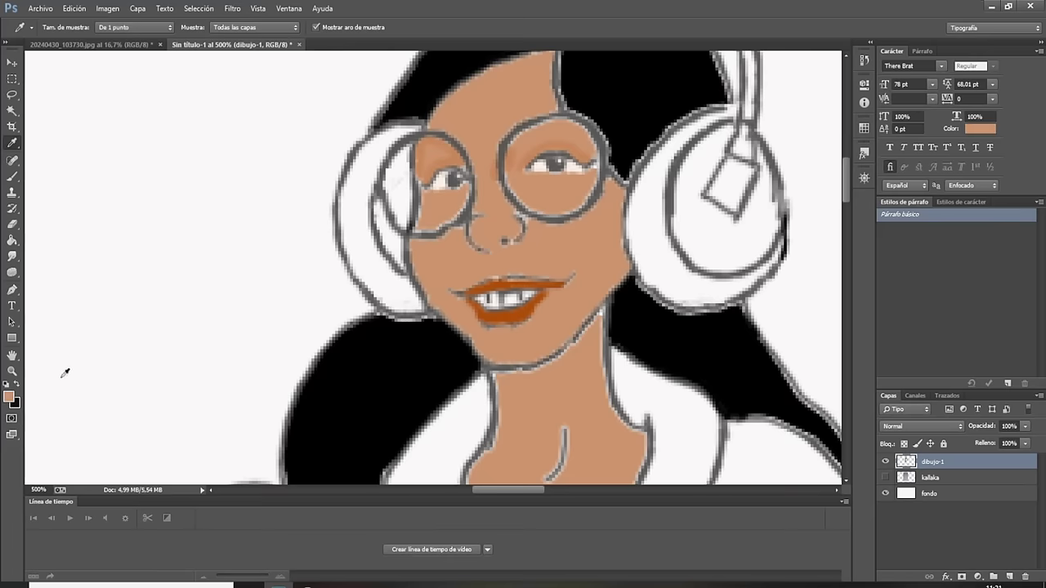
pyautogui.click(9, 397)
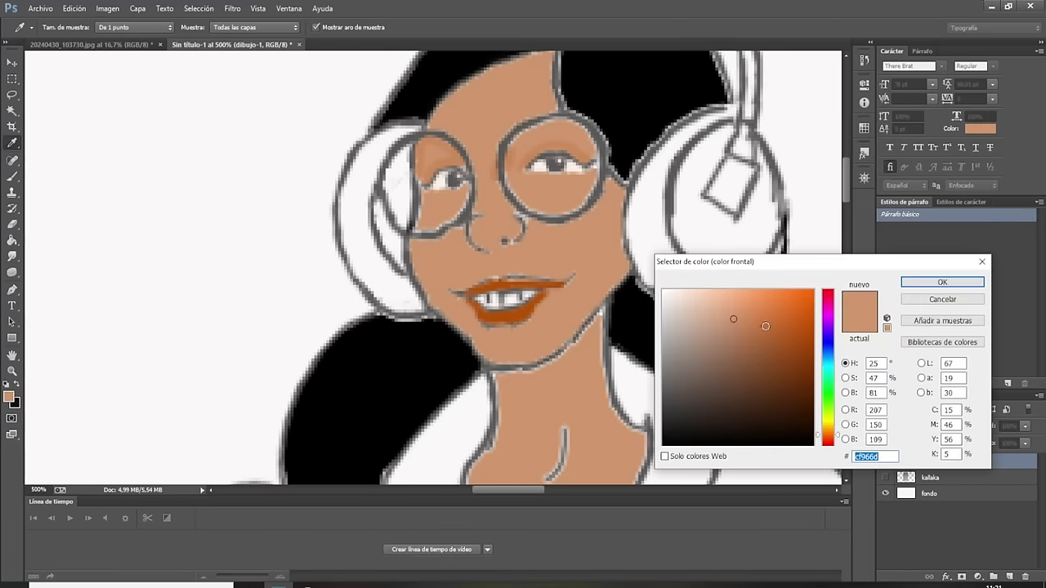
pyautogui.click(772, 324)
pyautogui.click(942, 282)
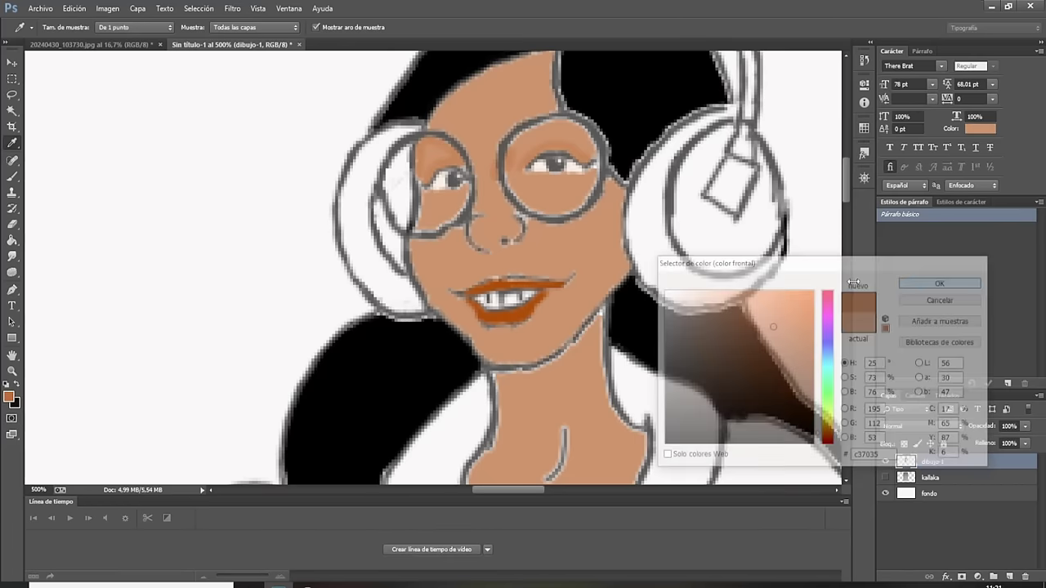
# Brush shading along the right jaw, neck, and face edges beside the hair and headphone.
pyautogui.click(13, 175)
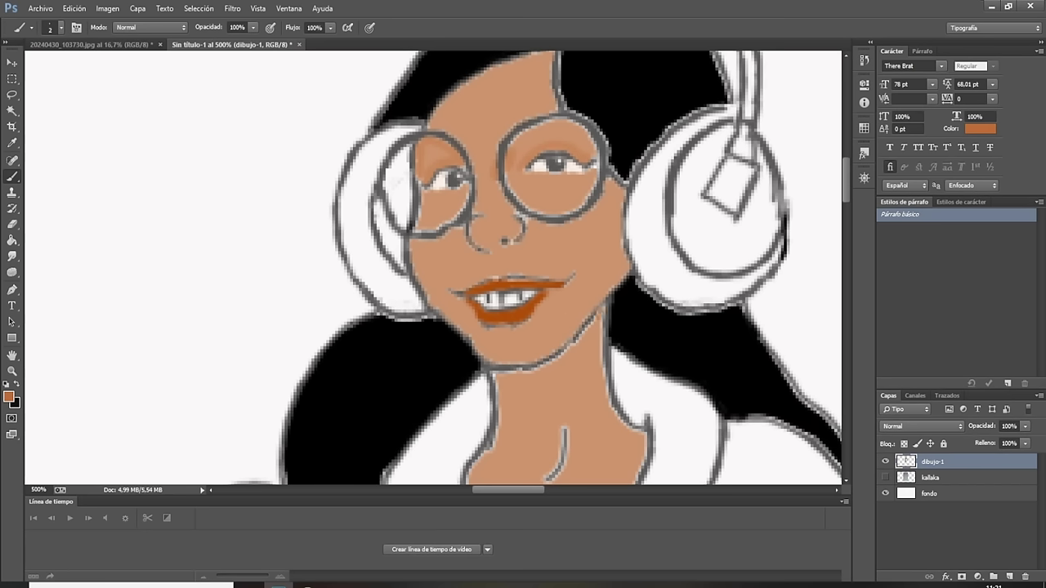
pyautogui.moveTo(606, 309); pyautogui.dragTo(592, 328)
pyautogui.moveTo(598, 322); pyautogui.dragTo(600, 351)
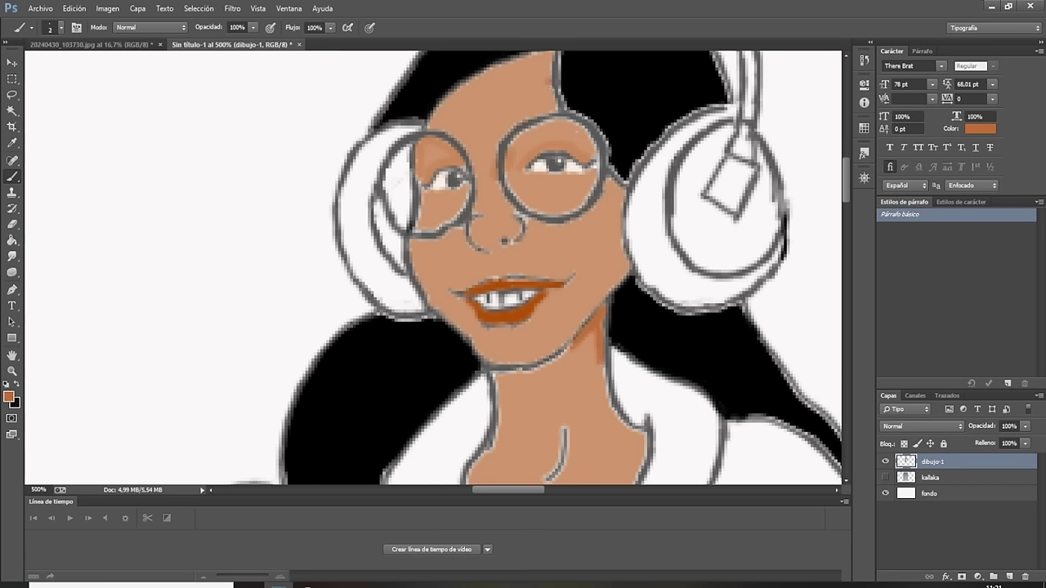
pyautogui.moveTo(551, 83)
pyautogui.mouseDown()
pyautogui.moveTo(559, 115)
pyautogui.moveTo(597, 162)
pyautogui.mouseUp()
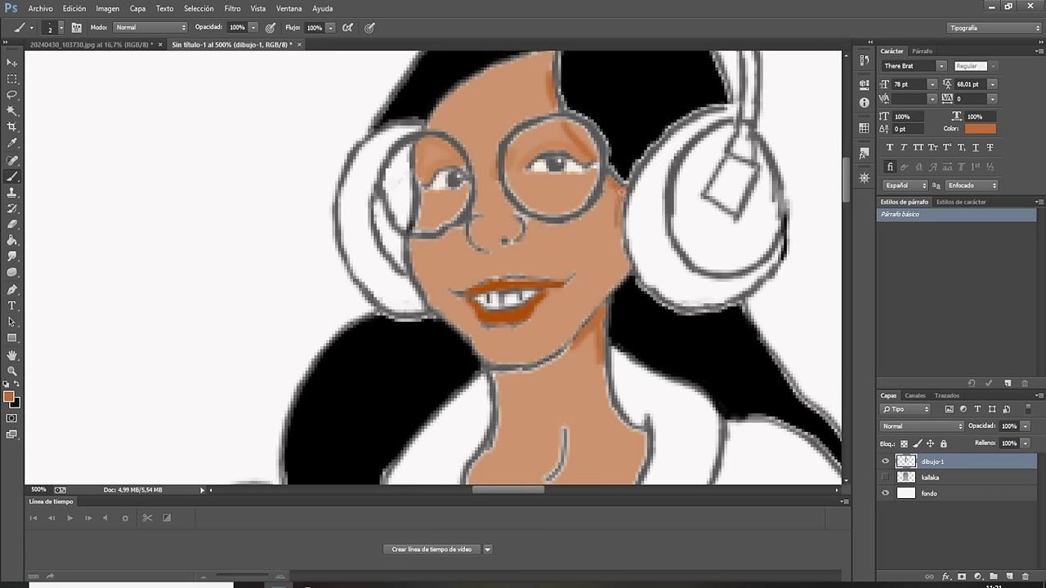
pyautogui.moveTo(622, 230); pyautogui.dragTo(620, 256)
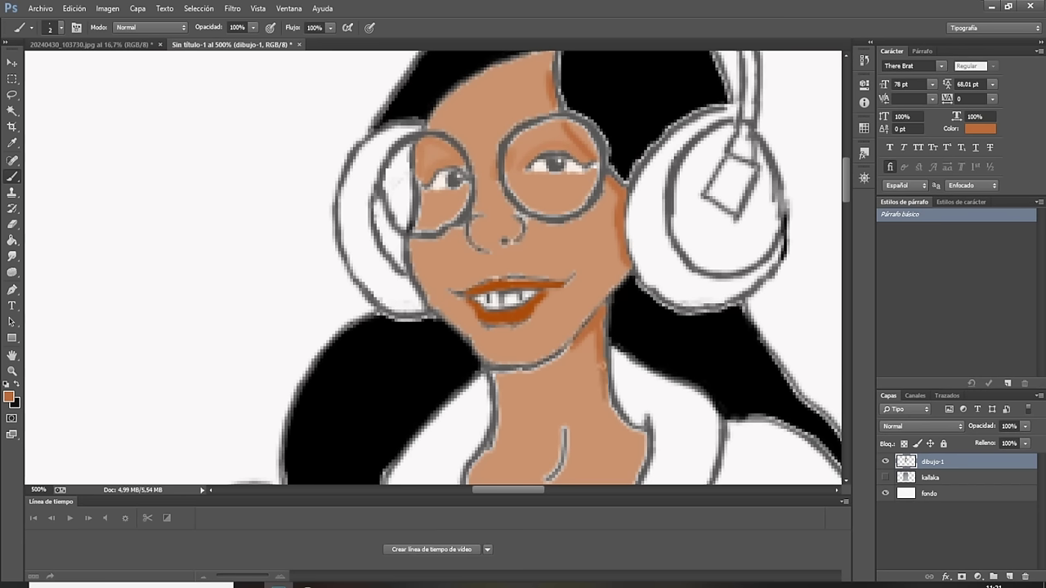
pyautogui.moveTo(607, 397); pyautogui.dragTo(642, 437)
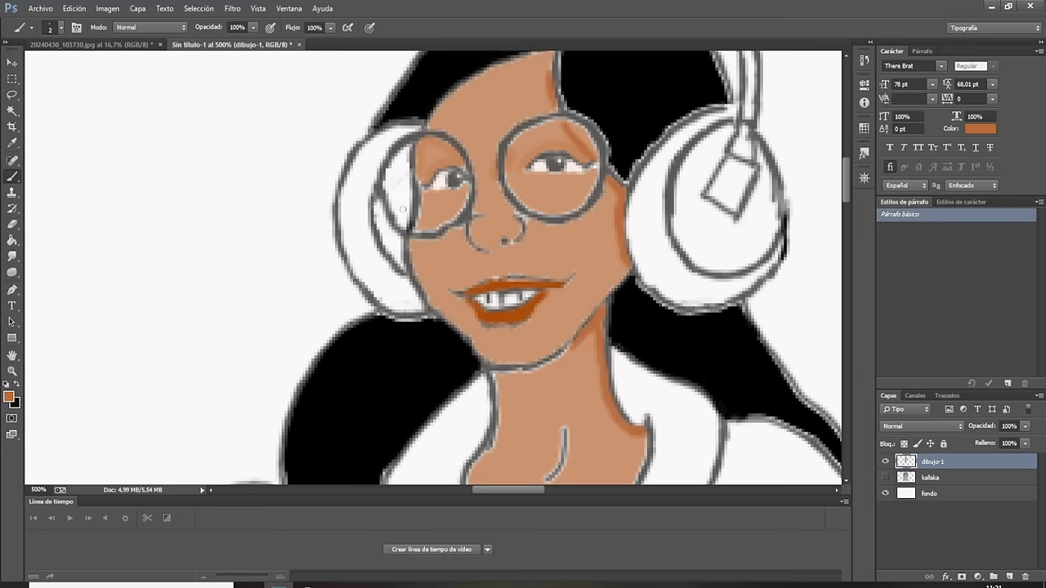
# Sample black and paint over the glasses rim by the hair and the grey hair-parting line.
pyautogui.click(13, 143)
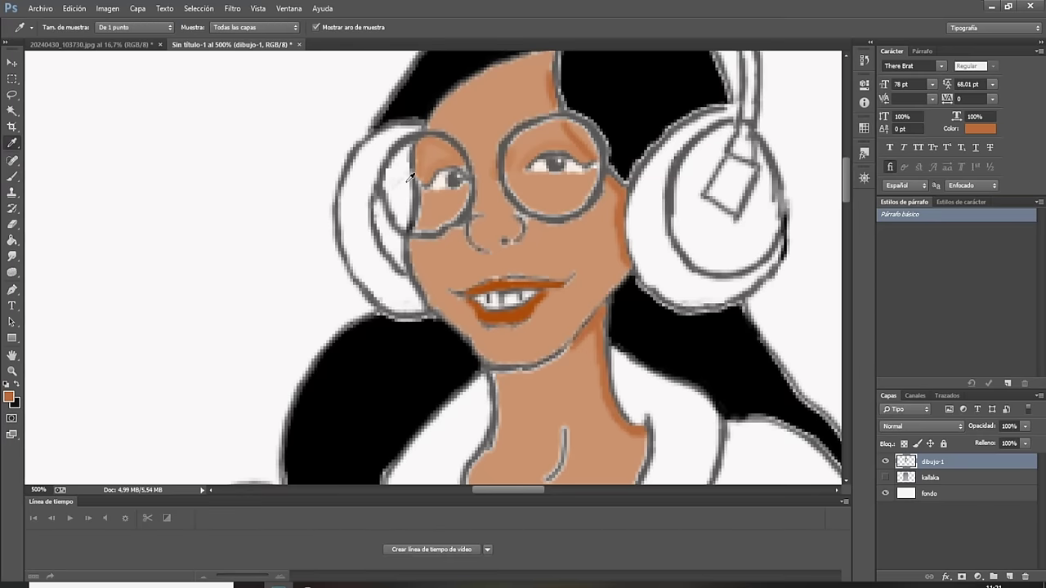
pyautogui.click(417, 100)
pyautogui.click(12, 177)
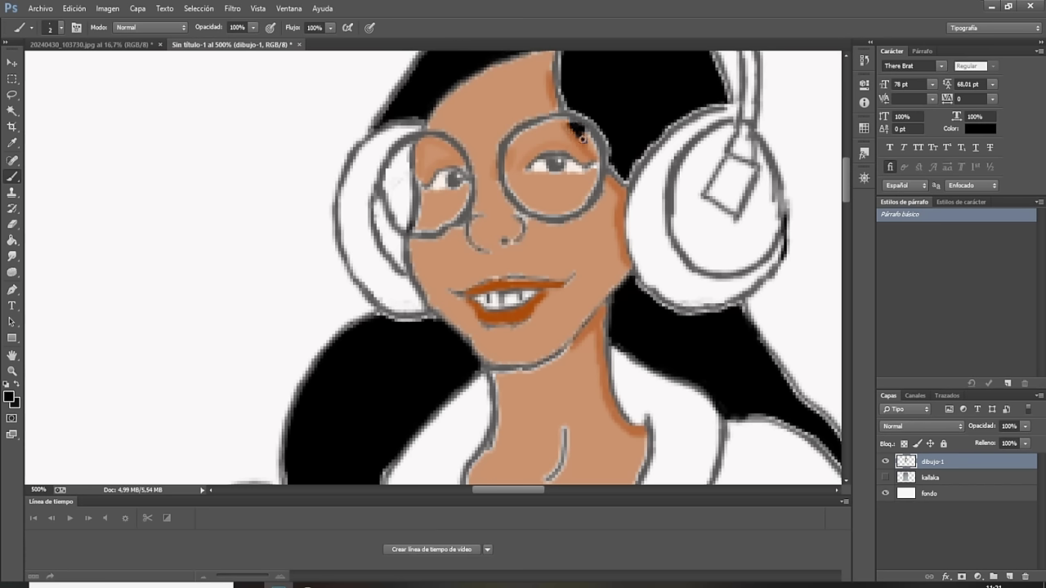
pyautogui.moveTo(576, 124)
pyautogui.mouseDown()
pyautogui.moveTo(624, 177)
pyautogui.moveTo(644, 147)
pyautogui.moveTo(616, 168)
pyautogui.moveTo(643, 149)
pyautogui.moveTo(629, 172)
pyautogui.moveTo(658, 135)
pyautogui.moveTo(719, 105)
pyautogui.moveTo(693, 97)
pyautogui.moveTo(727, 104)
pyautogui.moveTo(716, 70)
pyautogui.mouseUp()
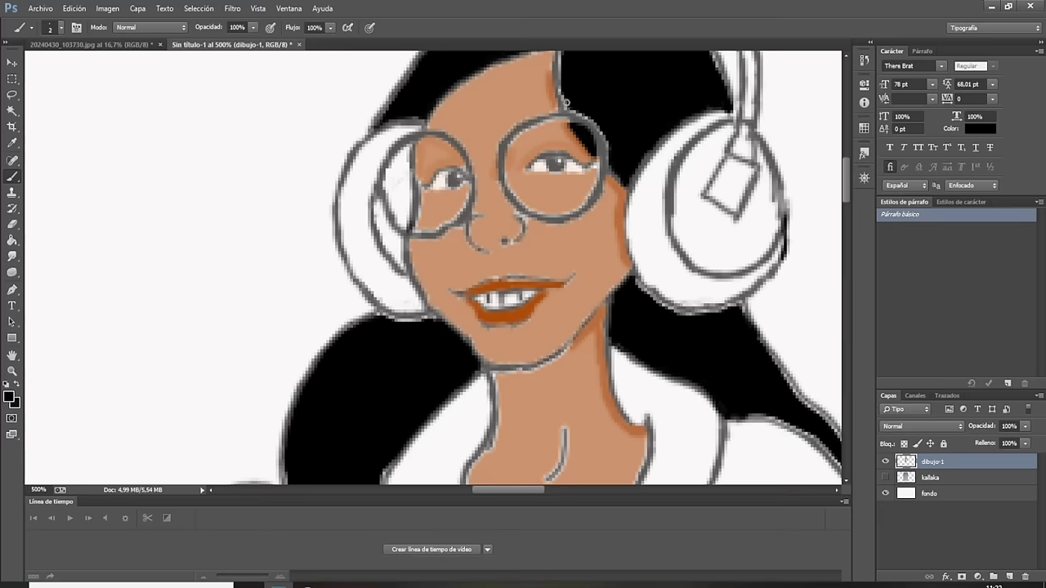
pyautogui.moveTo(570, 106); pyautogui.dragTo(561, 84)
# Paint the grey top hair outline and the outline by the headband black.
pyautogui.scroll(3, 846, 179)
pyautogui.scroll(2, 846, 177)
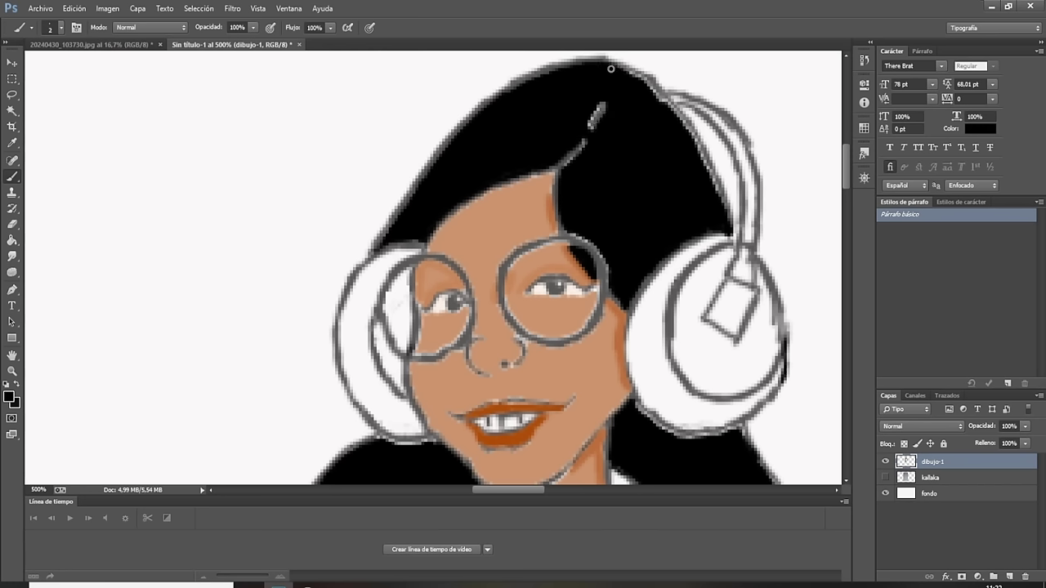
pyautogui.moveTo(625, 72); pyautogui.dragTo(653, 92)
pyautogui.moveTo(677, 114); pyautogui.dragTo(724, 214)
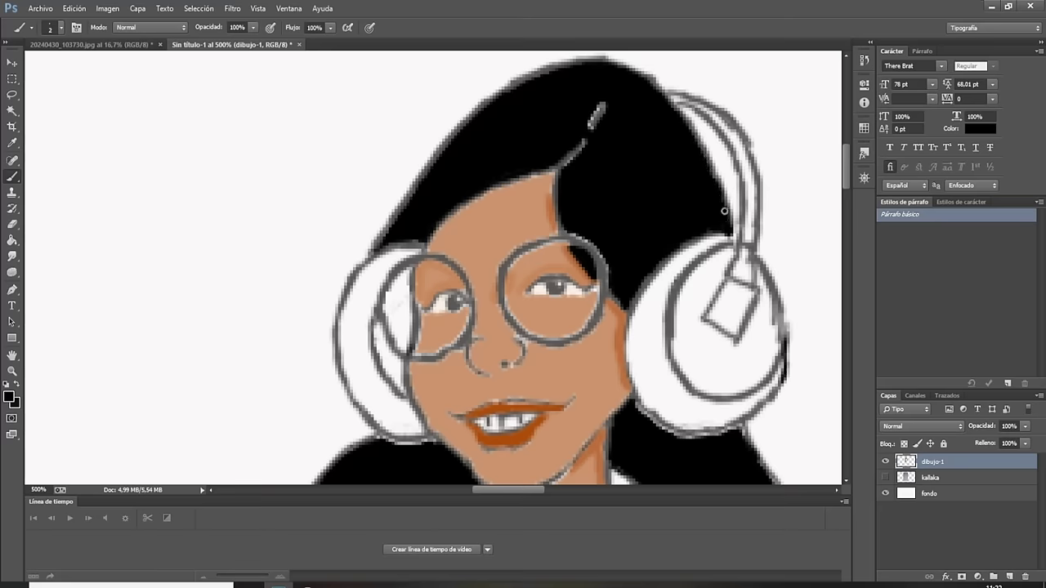
pyautogui.moveTo(844, 167); pyautogui.dragTo(847, 181)
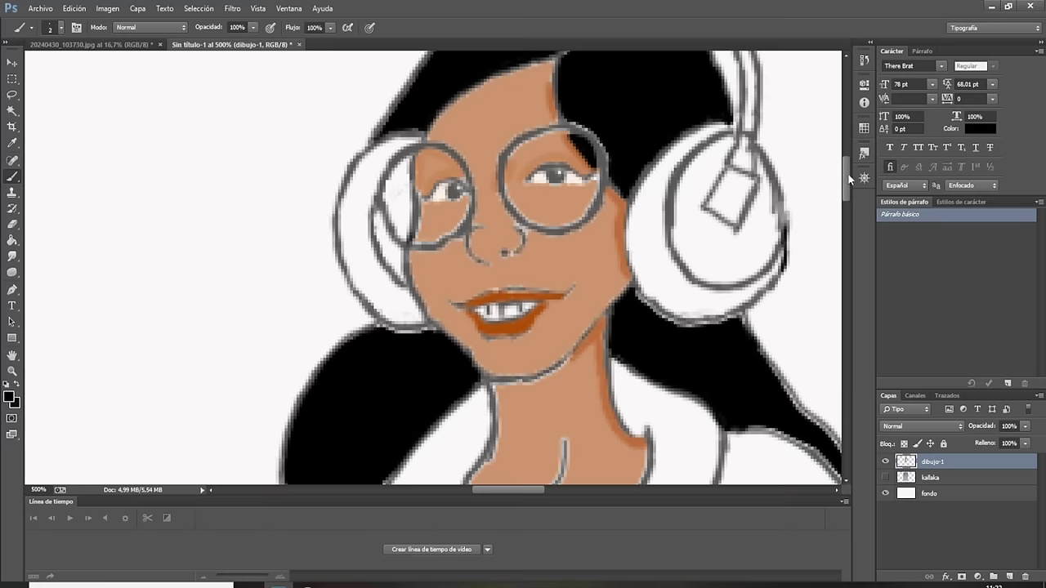
pyautogui.moveTo(849, 167); pyautogui.dragTo(849, 208)
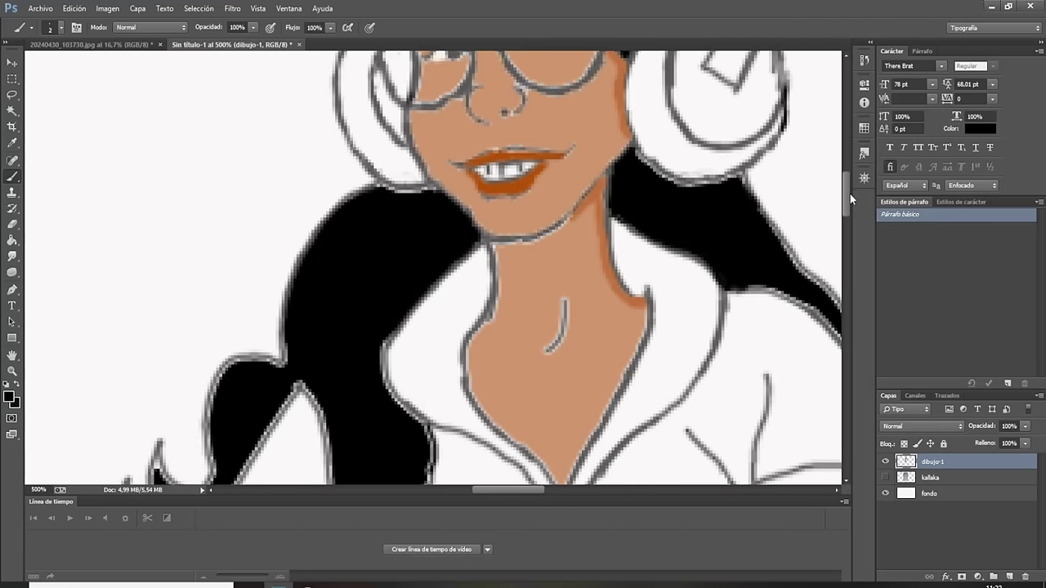
# Zoom out to 100% with the Navigator to show the whole figure, then collapse it.
pyautogui.click(864, 178)
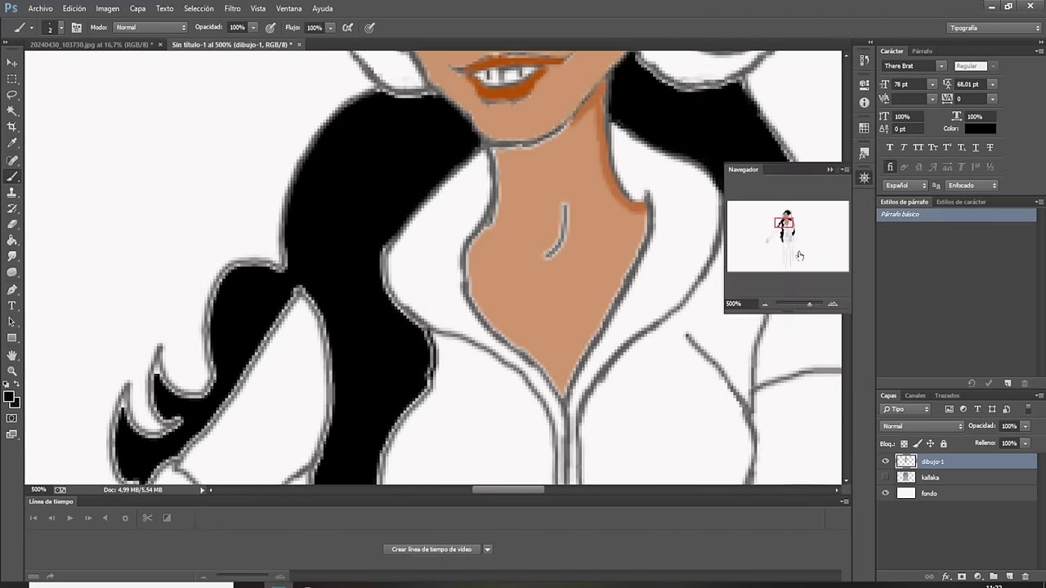
pyautogui.click(764, 304)
pyautogui.click(765, 304)
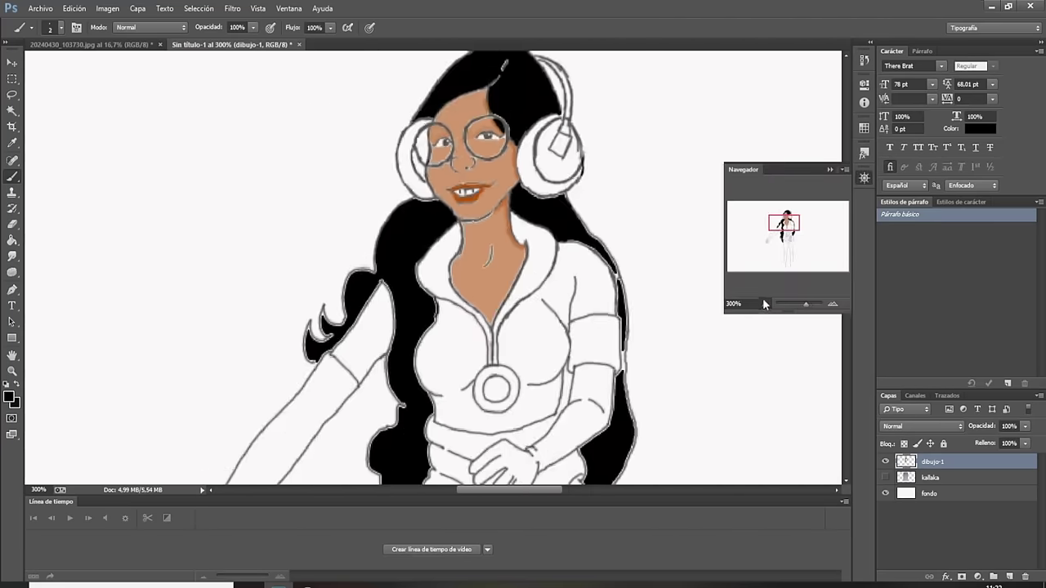
pyautogui.click(762, 299)
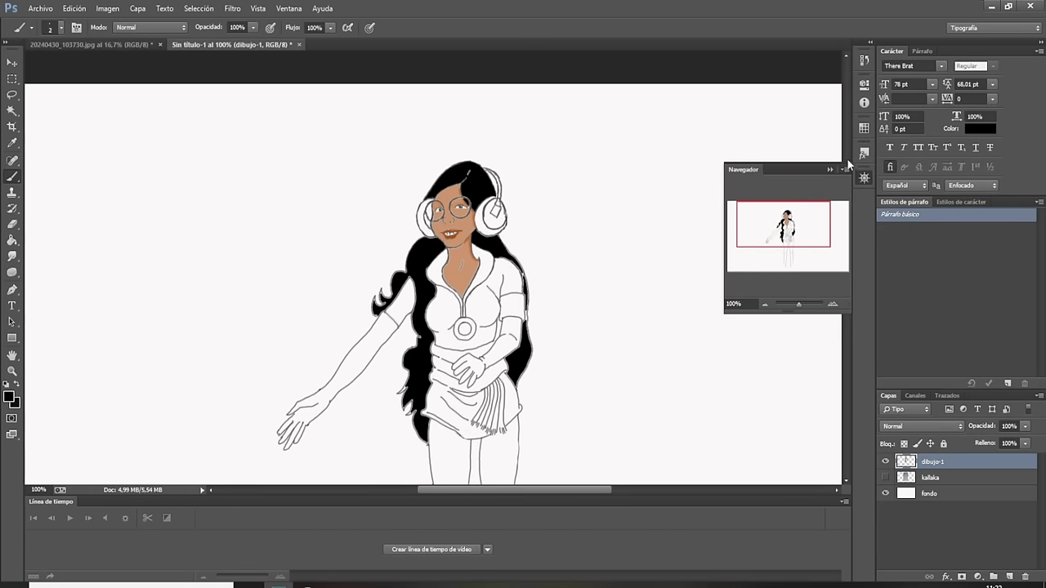
pyautogui.click(829, 170)
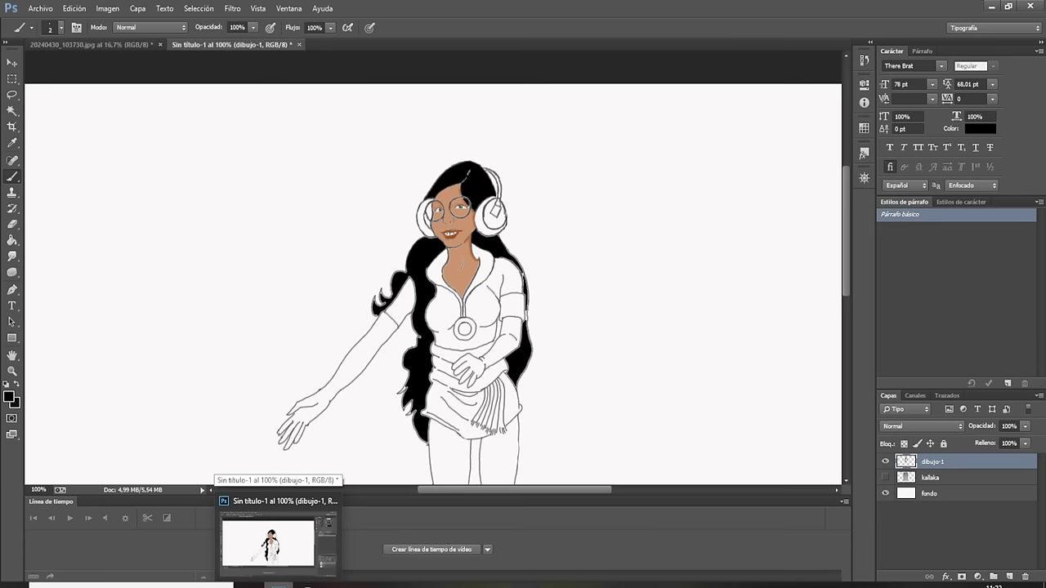
# Choose a bright red and bucket-fill the girl's top.
pyautogui.click(11, 397)
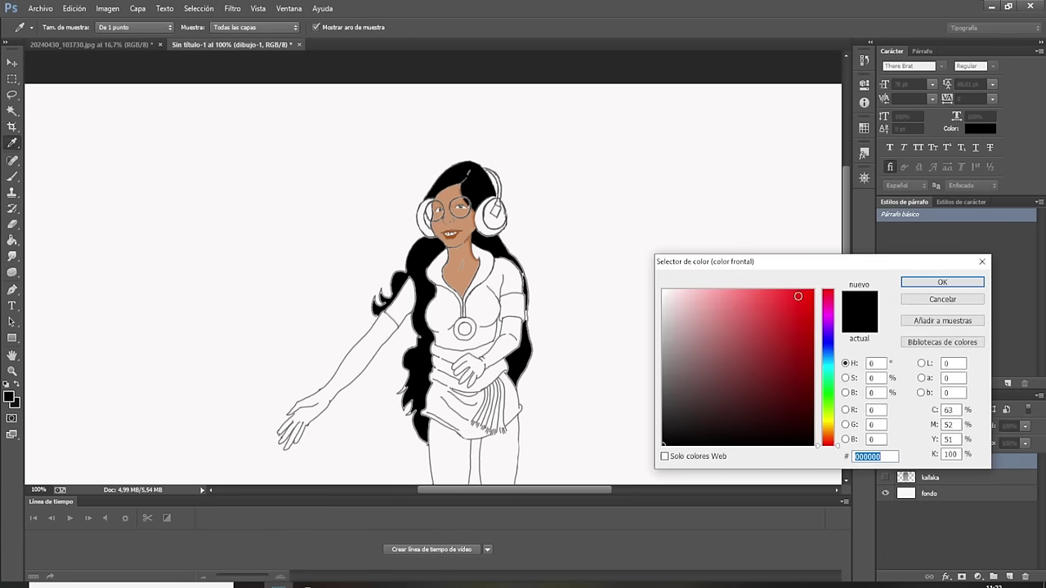
pyautogui.click(797, 294)
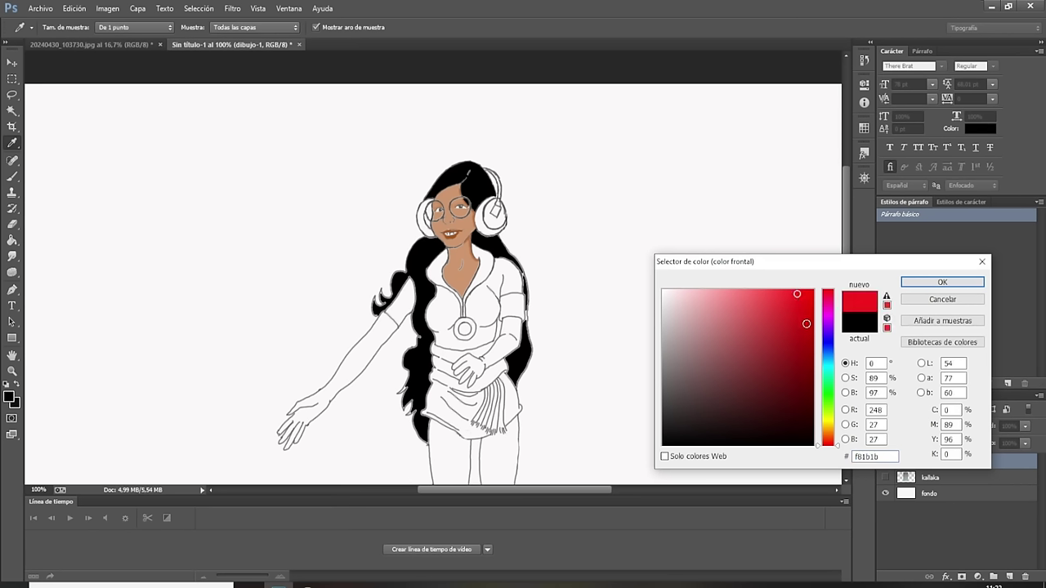
pyautogui.click(768, 293)
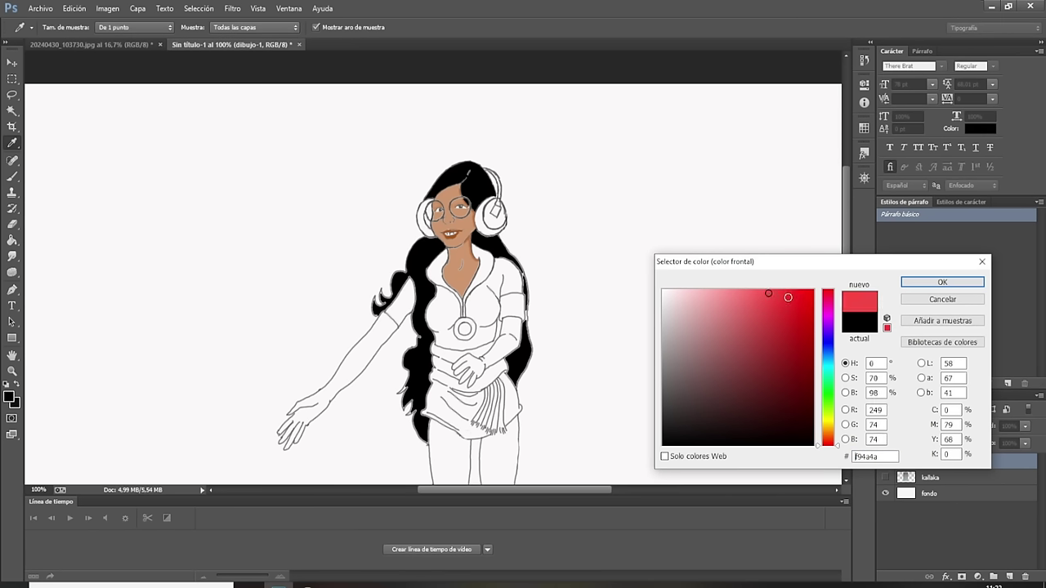
pyautogui.click(941, 283)
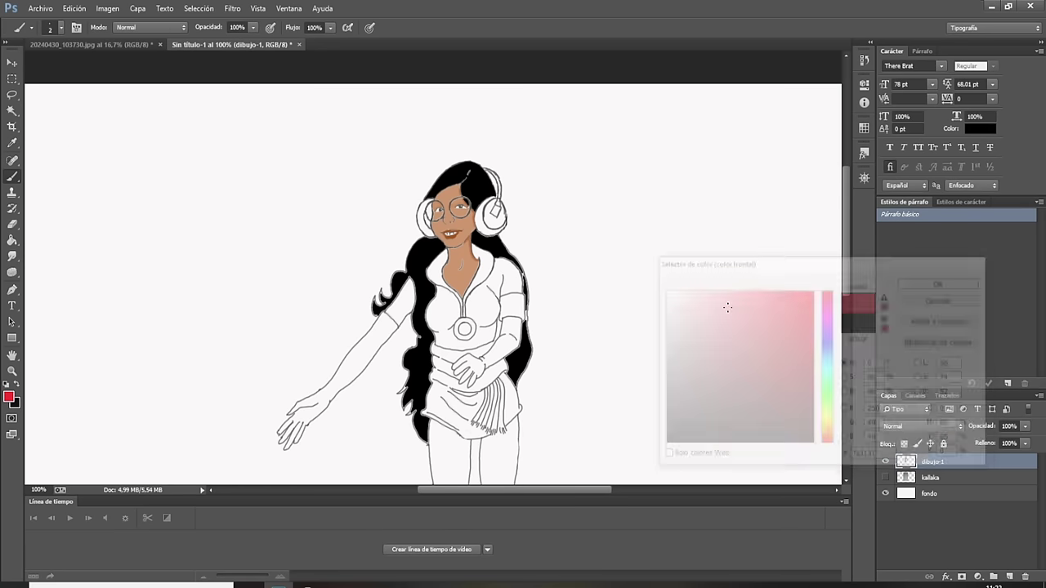
pyautogui.click(12, 240)
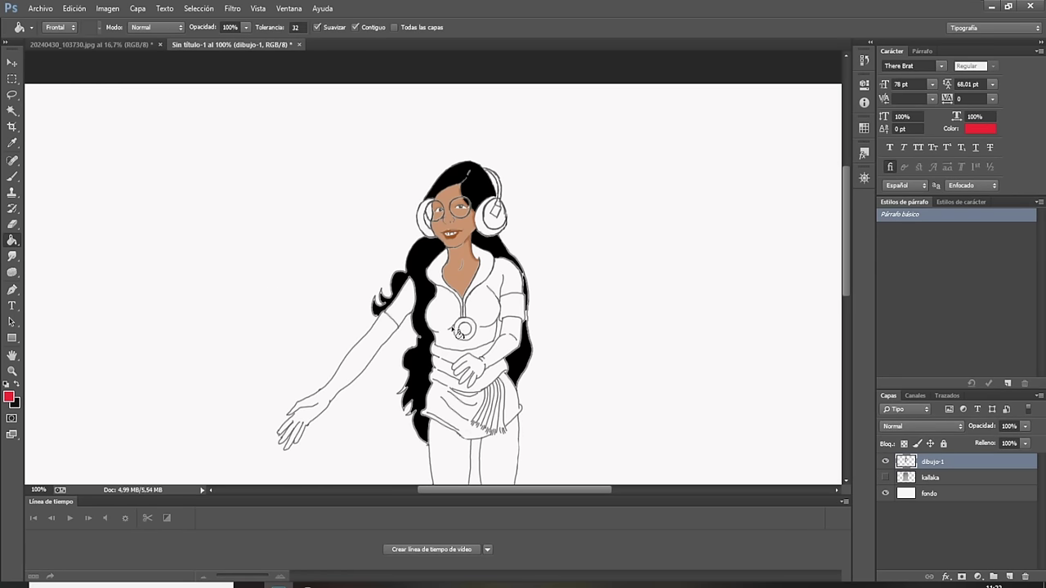
pyautogui.click(480, 315)
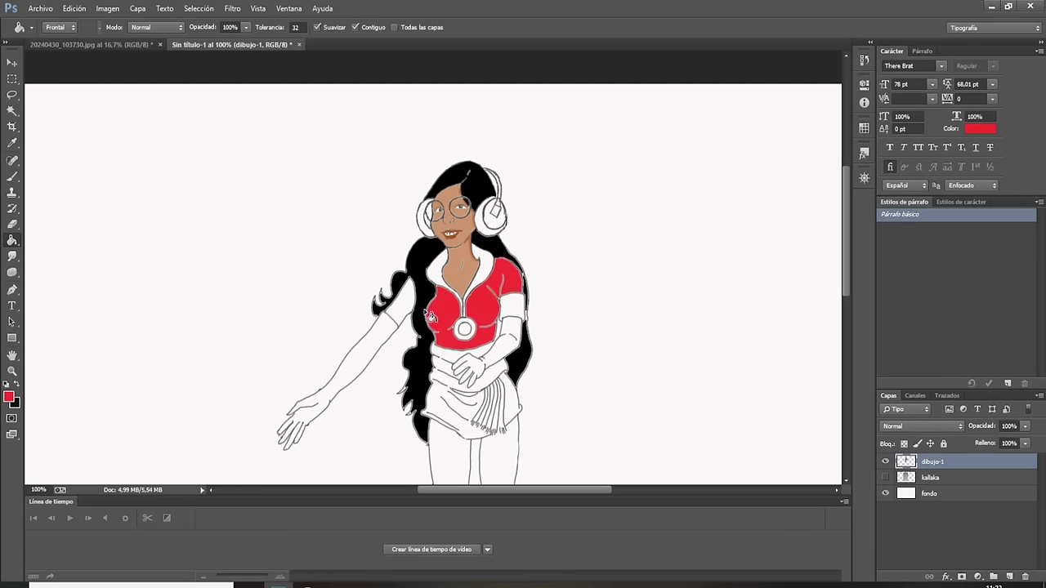
# Fill the left and right collar strips with a darker red, #e20000.
pyautogui.click(11, 399)
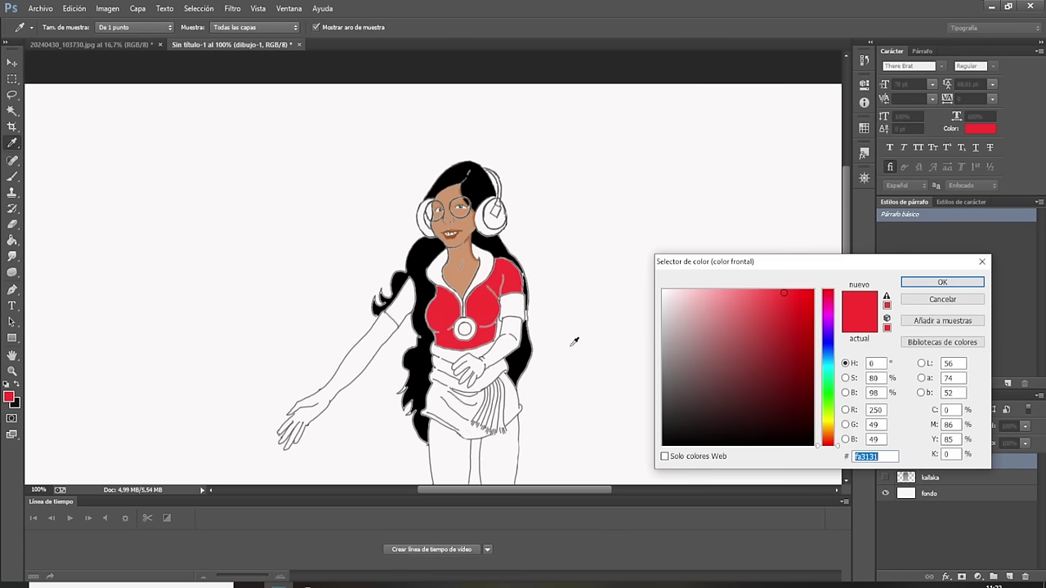
pyautogui.click(812, 306)
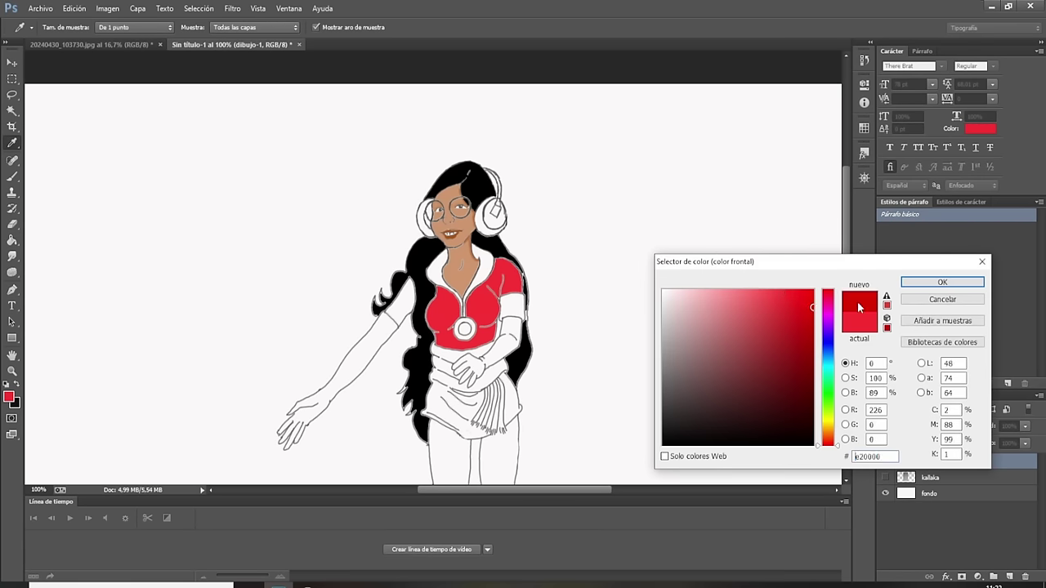
pyautogui.click(942, 282)
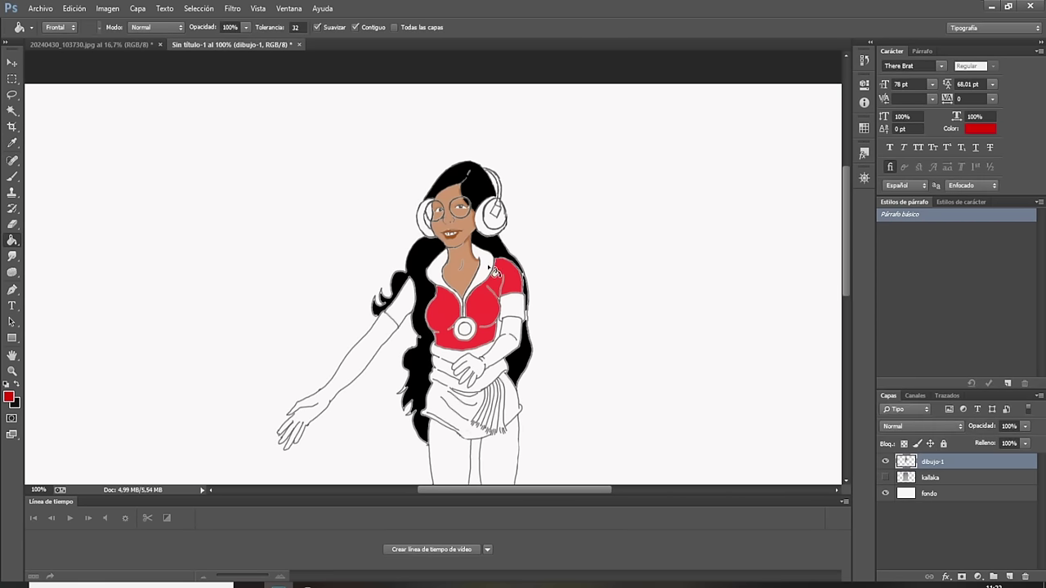
pyautogui.click(487, 271)
pyautogui.click(440, 287)
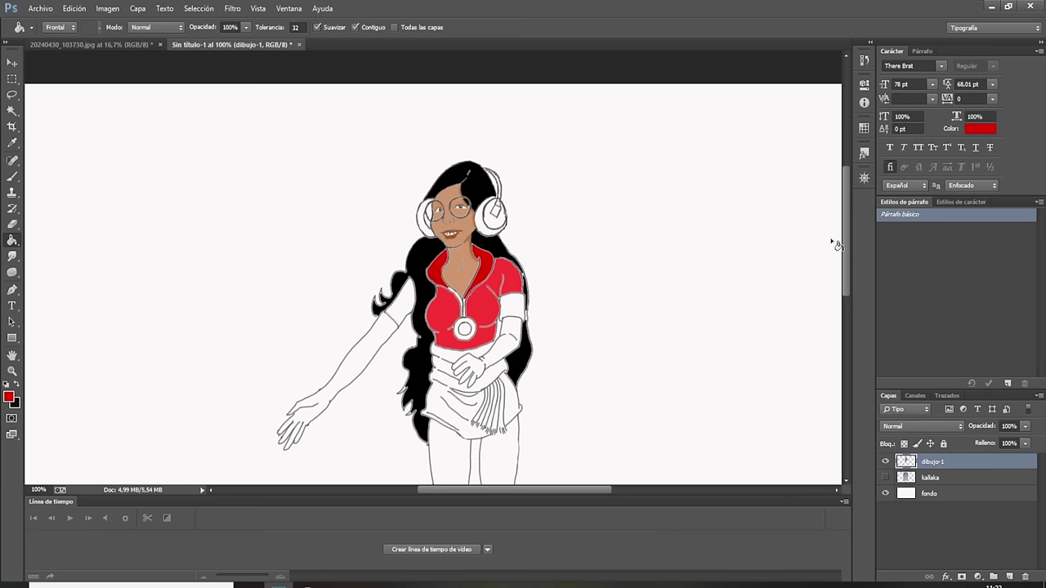
pyautogui.click(863, 177)
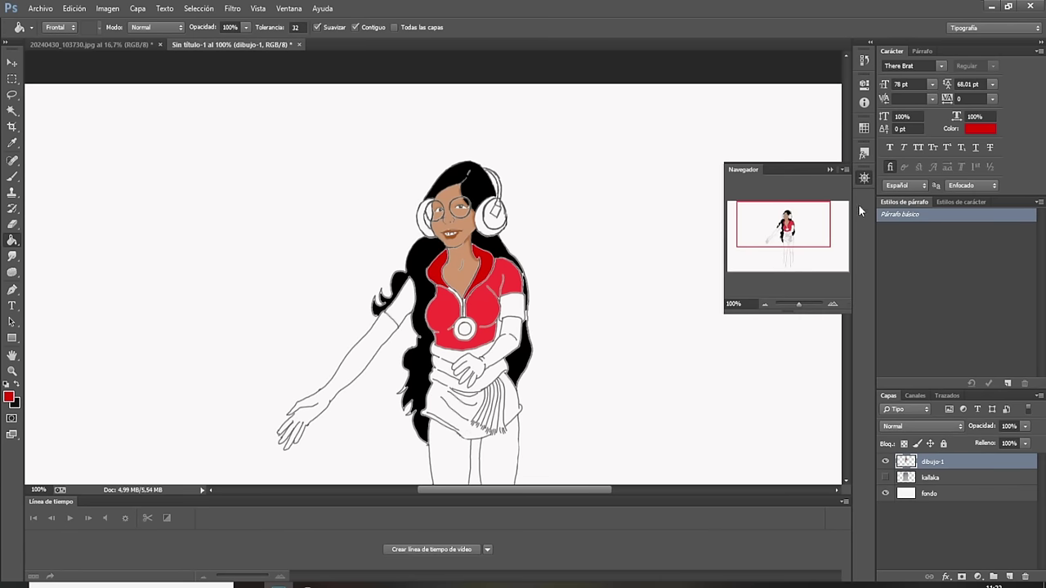
# At 300% zoom, fill beside the zipper and undo the red fill on the outlines.
pyautogui.click(832, 304)
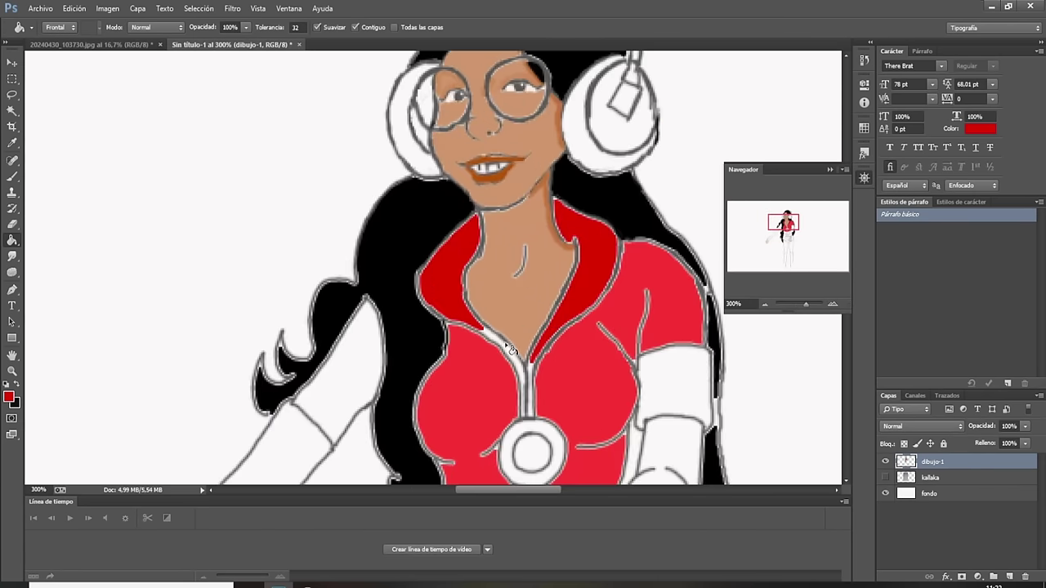
pyautogui.click(512, 352)
pyautogui.click(525, 374)
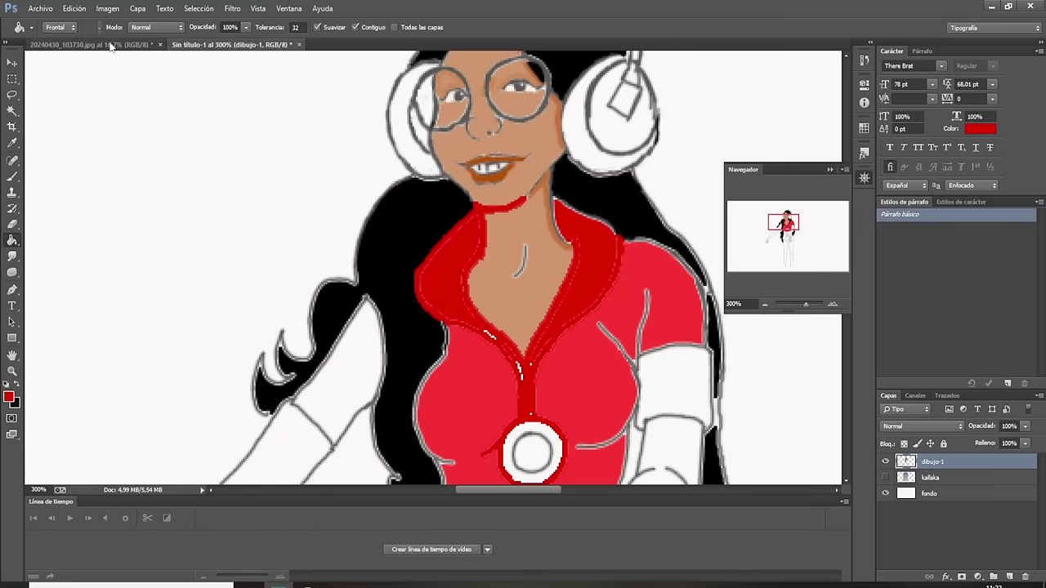
pyautogui.click(74, 8)
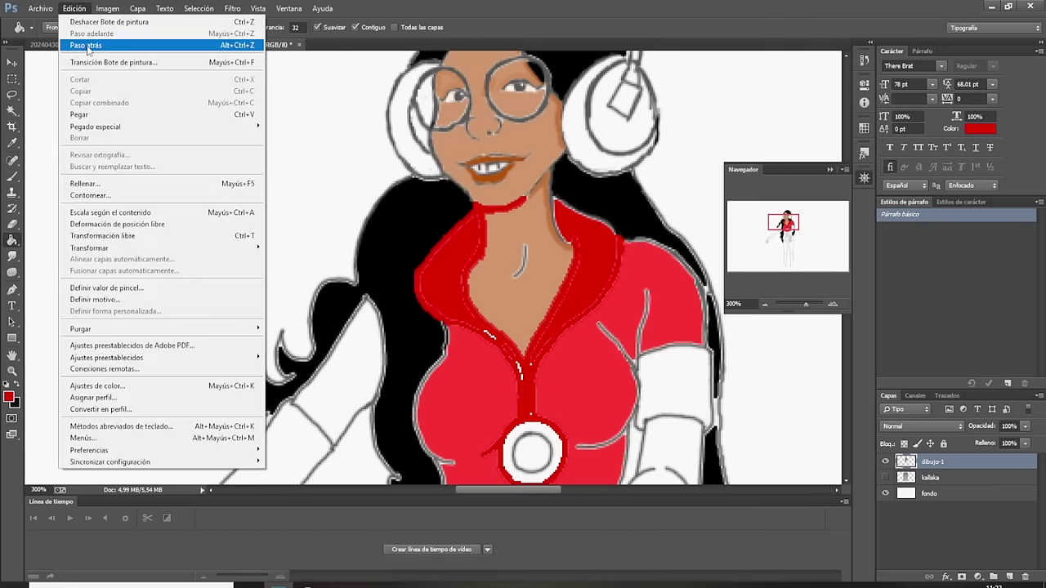
pyautogui.click(83, 40)
# Try filling the collar and zipper lines, undo it, and pick a deeper red, #af0101.
pyautogui.click(493, 336)
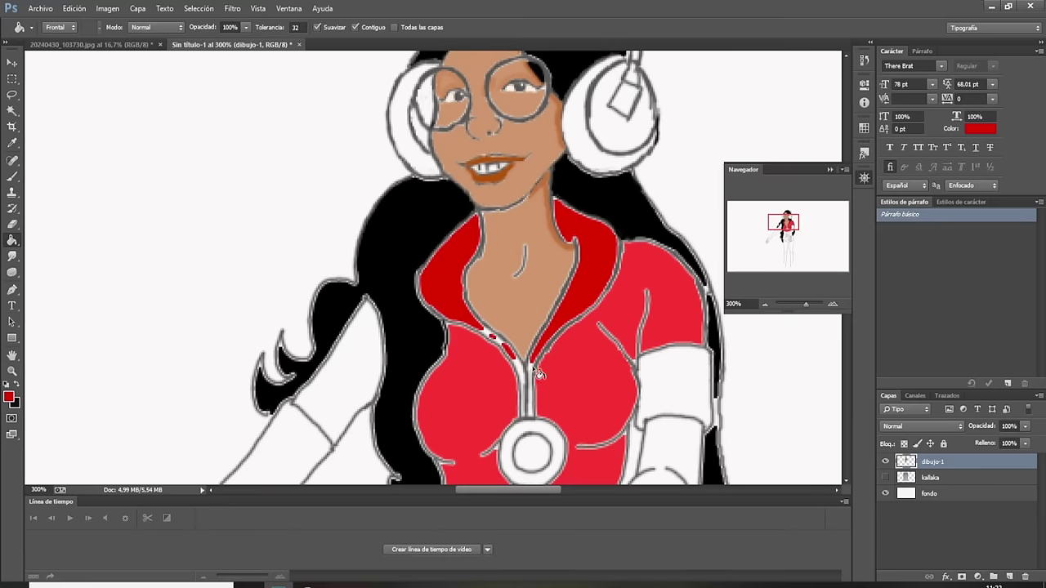
pyautogui.click(526, 396)
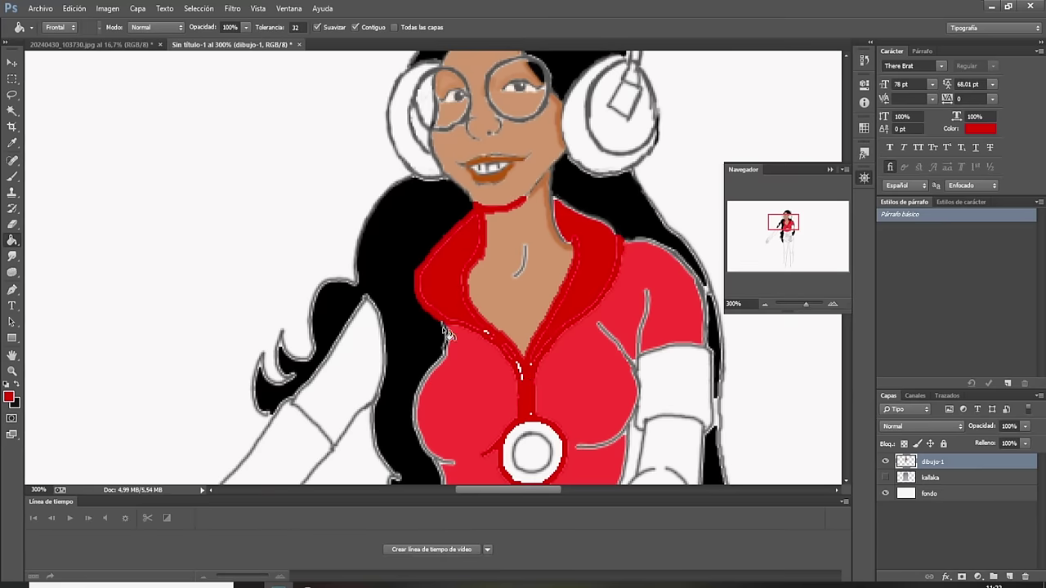
pyautogui.click(75, 8)
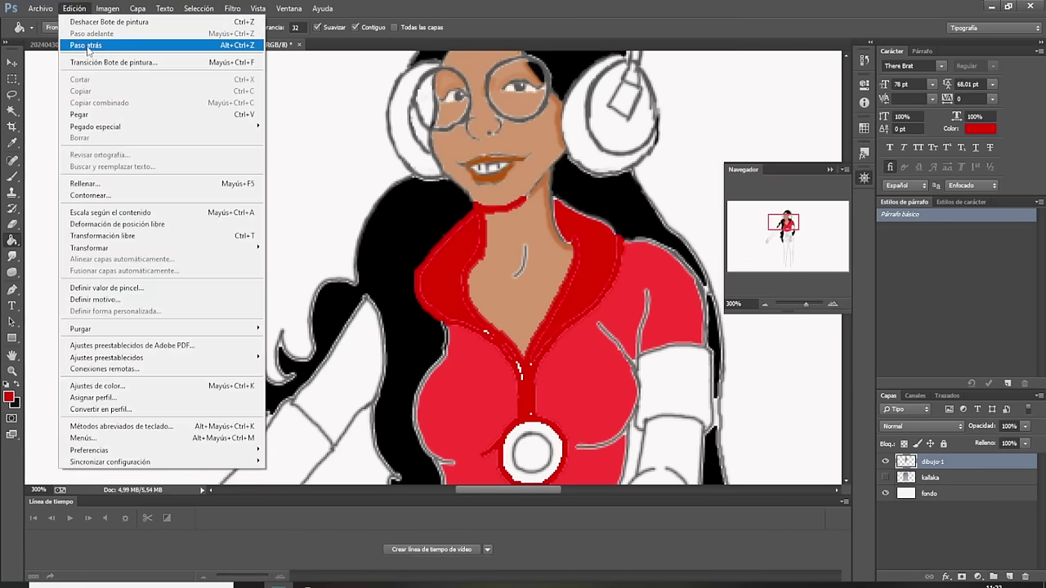
pyautogui.click(85, 45)
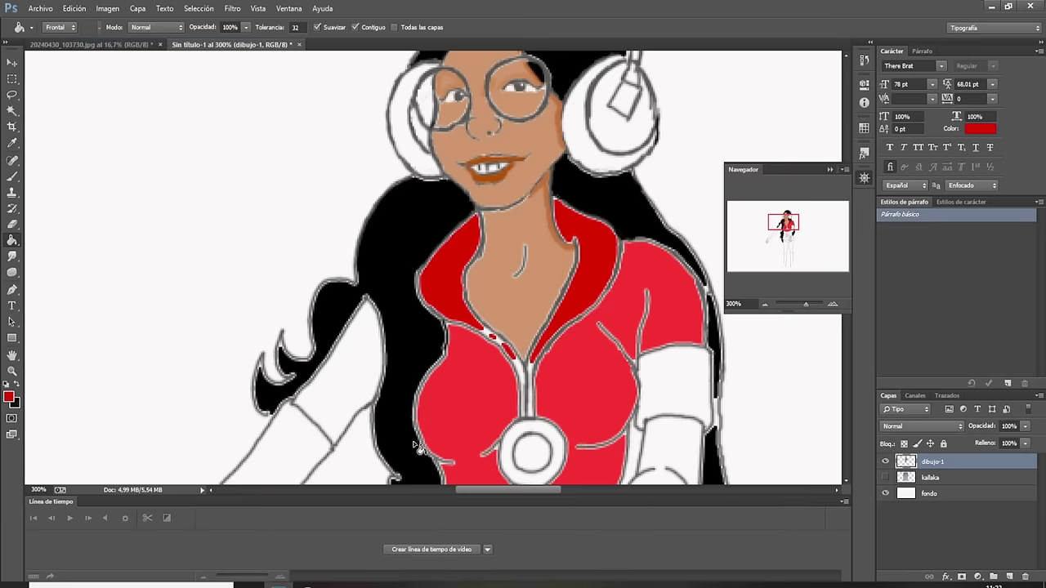
pyautogui.click(10, 398)
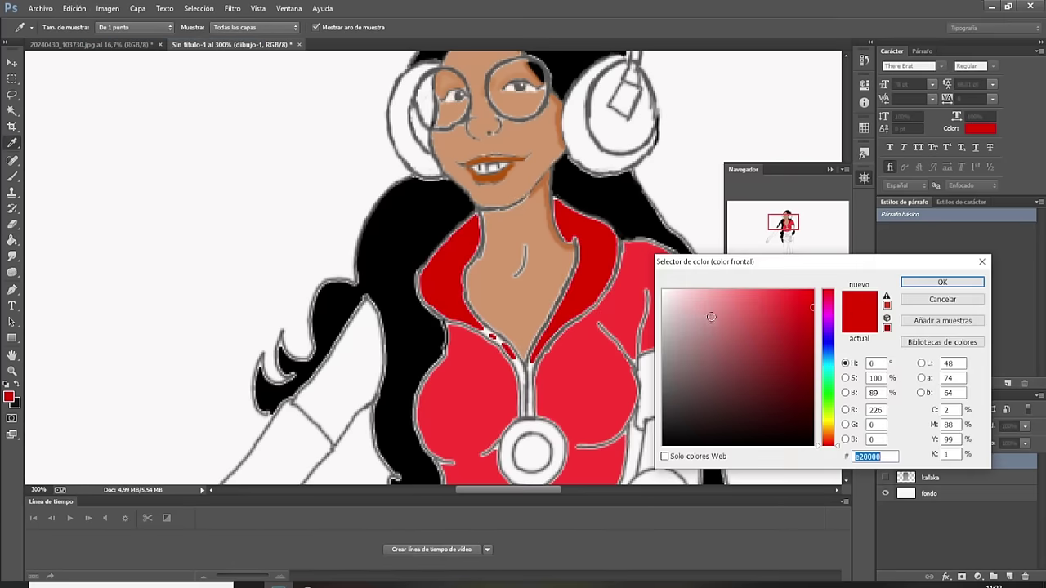
pyautogui.click(811, 337)
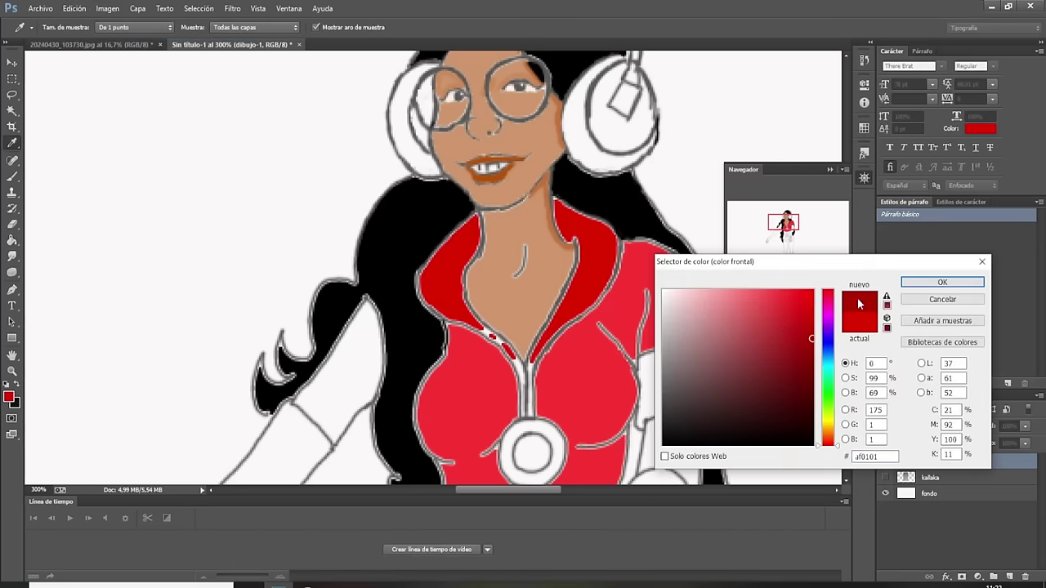
# Confirm the #af0101 red and fill the pendant ring on the top with it.
pyautogui.click(907, 281)
pyautogui.press('g')
pyautogui.click(555, 436)
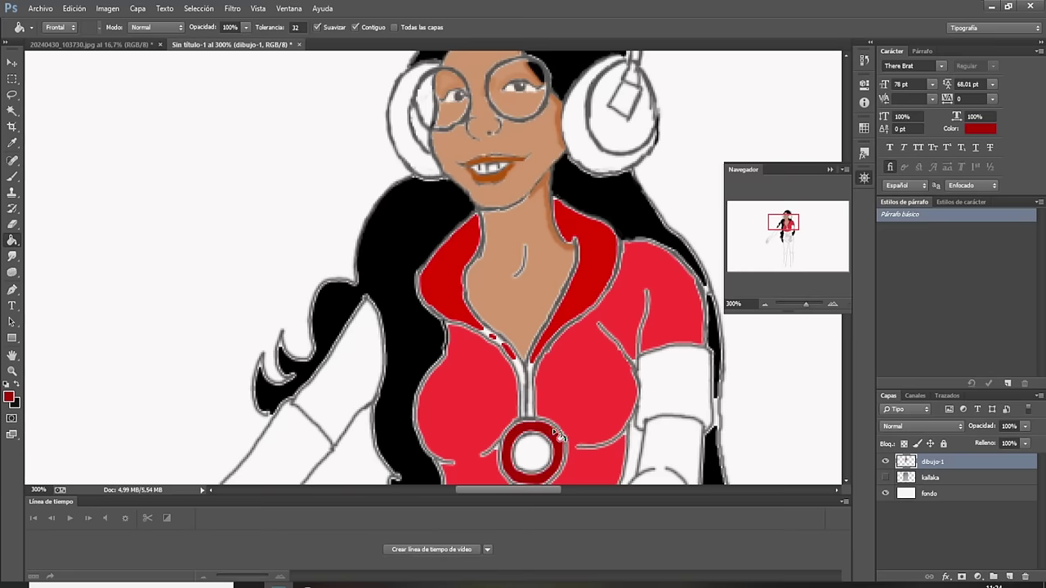
pyautogui.moveTo(793, 227); pyautogui.dragTo(789, 235)
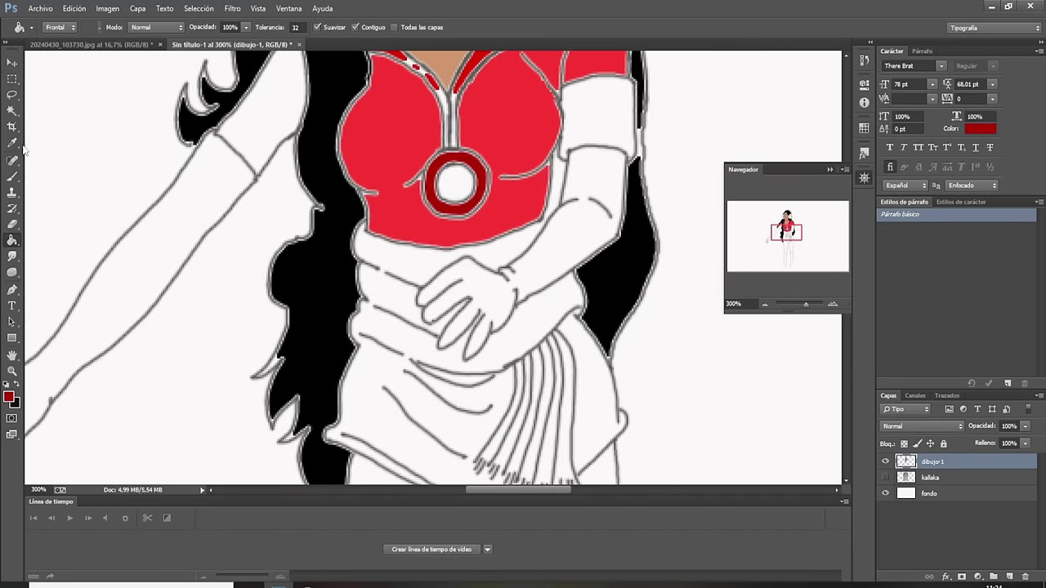
# With the Brush tool active, set the foreground colour to dark grey 403f3f.
pyautogui.click(12, 177)
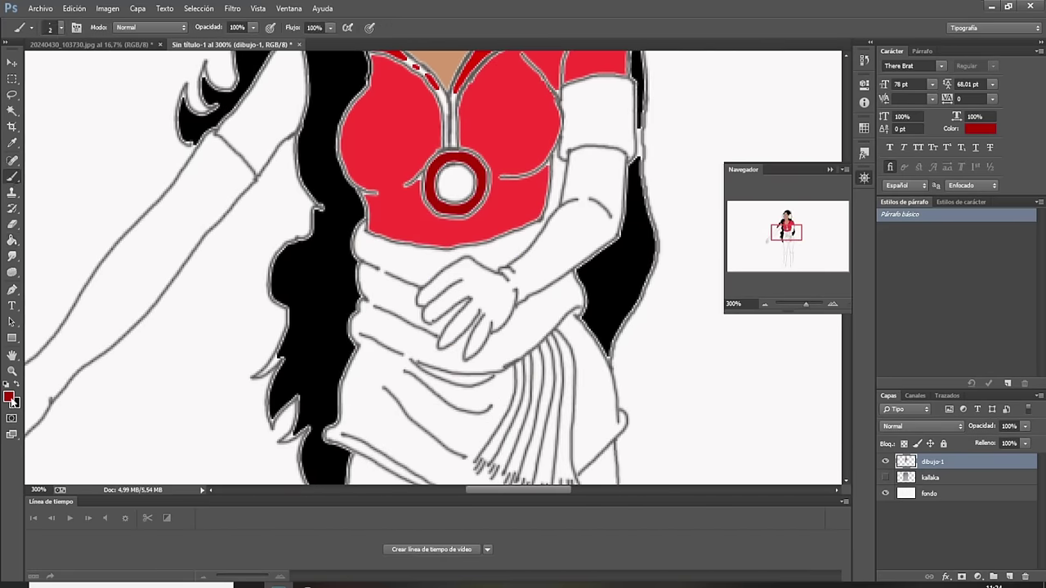
pyautogui.click(10, 398)
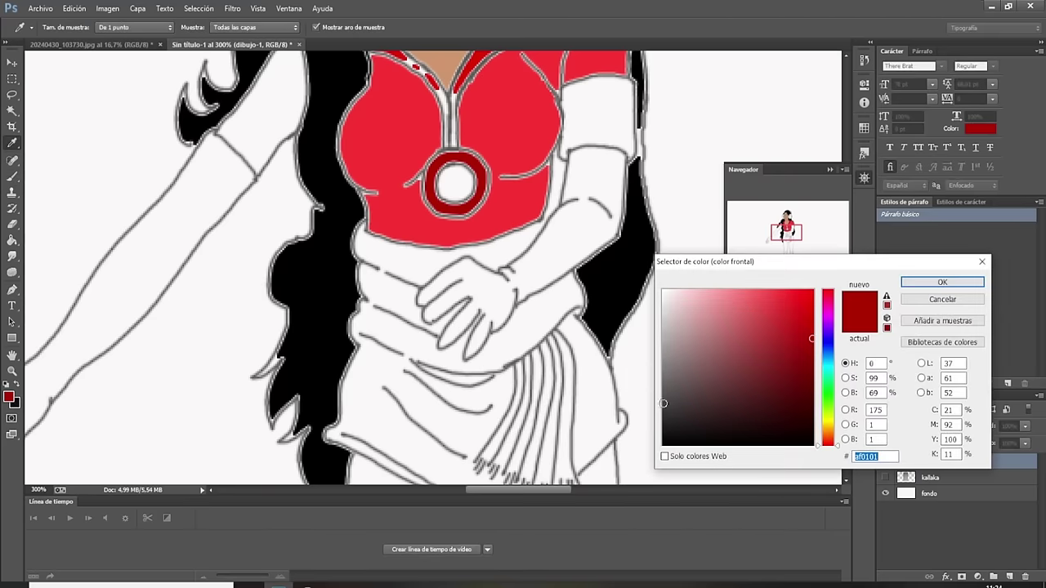
pyautogui.click(665, 406)
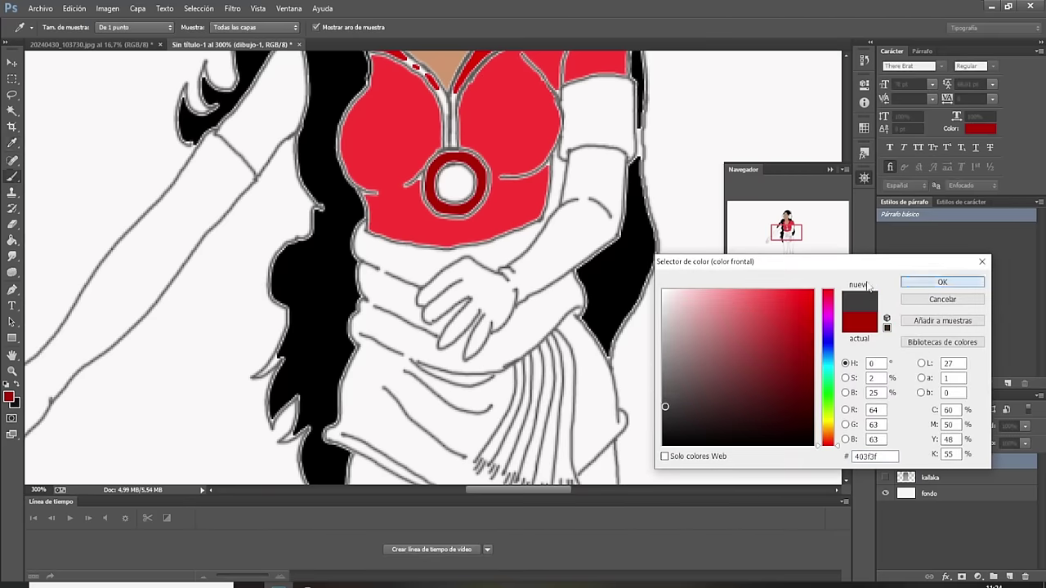
pyautogui.click(942, 282)
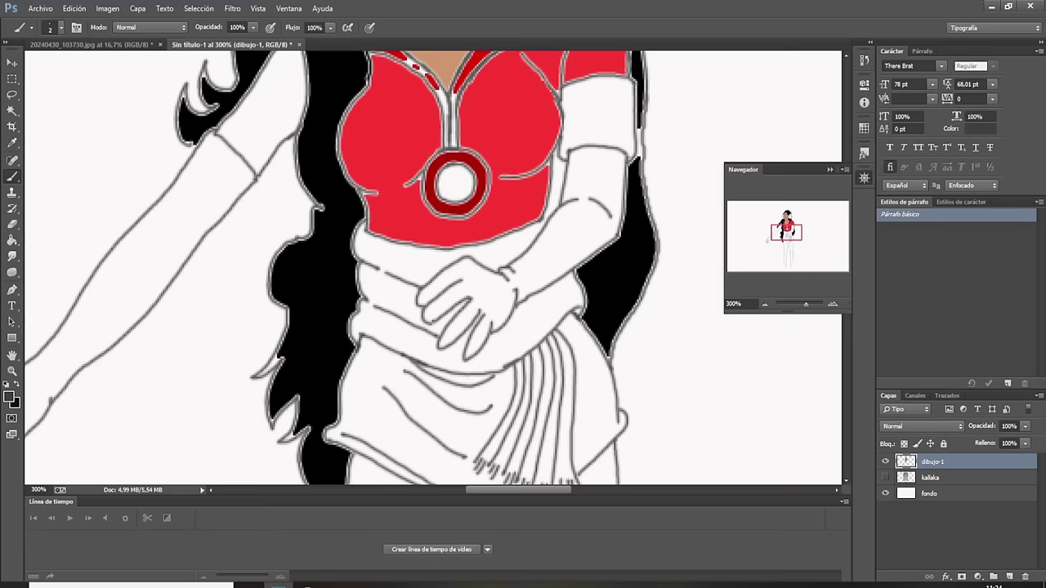
# Pick a bright yellow and bucket-fill the belt's upper, lower and lower-left bands.
pyautogui.click(10, 397)
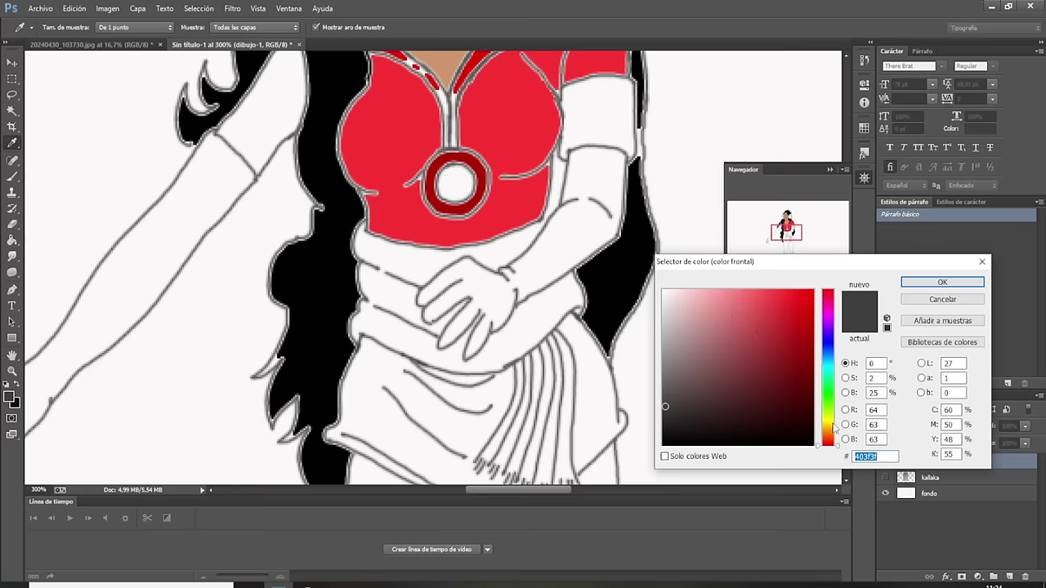
pyautogui.click(828, 424)
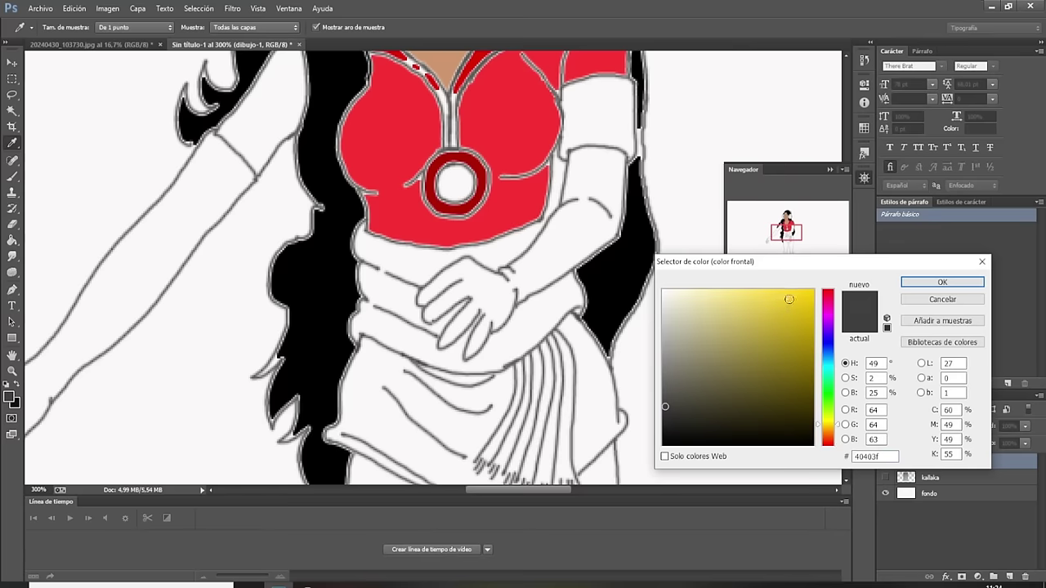
pyautogui.click(789, 299)
pyautogui.click(905, 282)
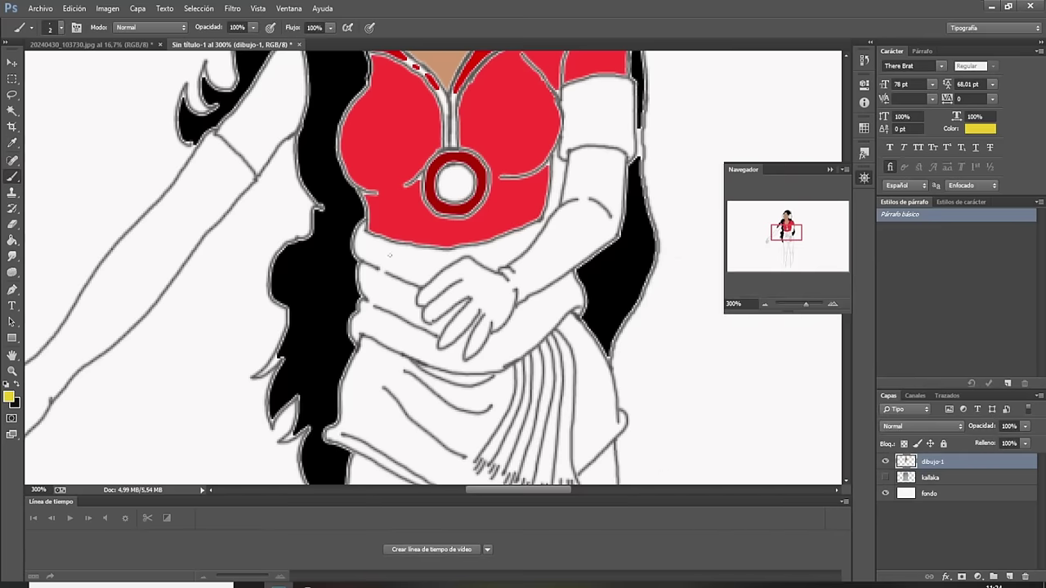
pyautogui.click(12, 239)
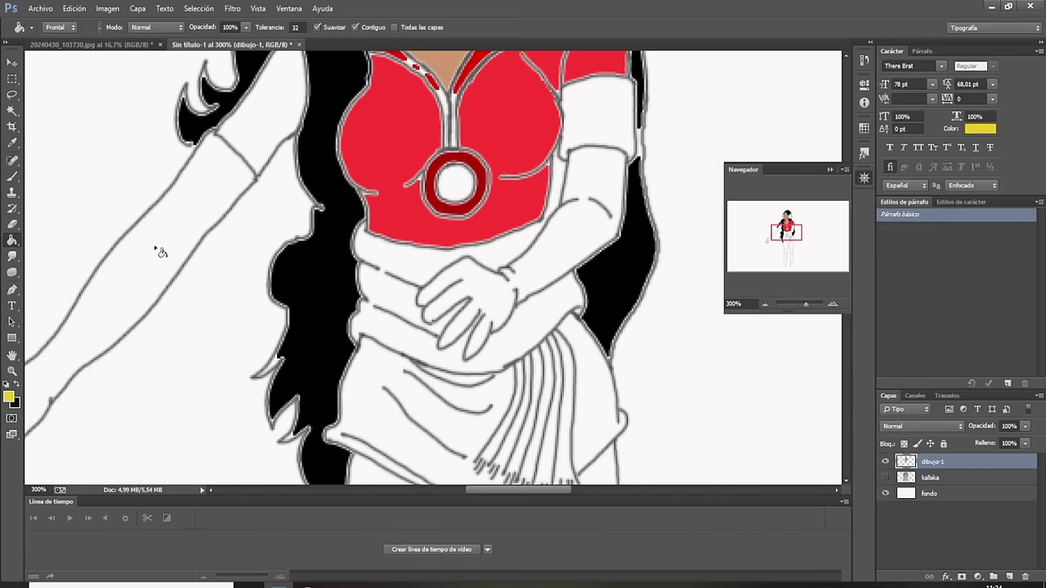
pyautogui.click(374, 263)
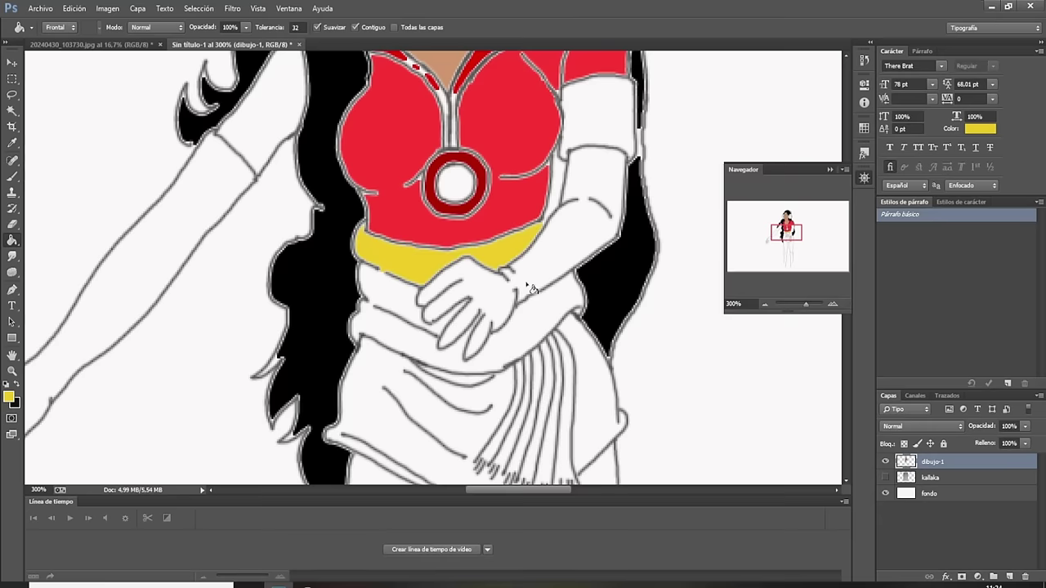
pyautogui.click(390, 314)
pyautogui.click(461, 353)
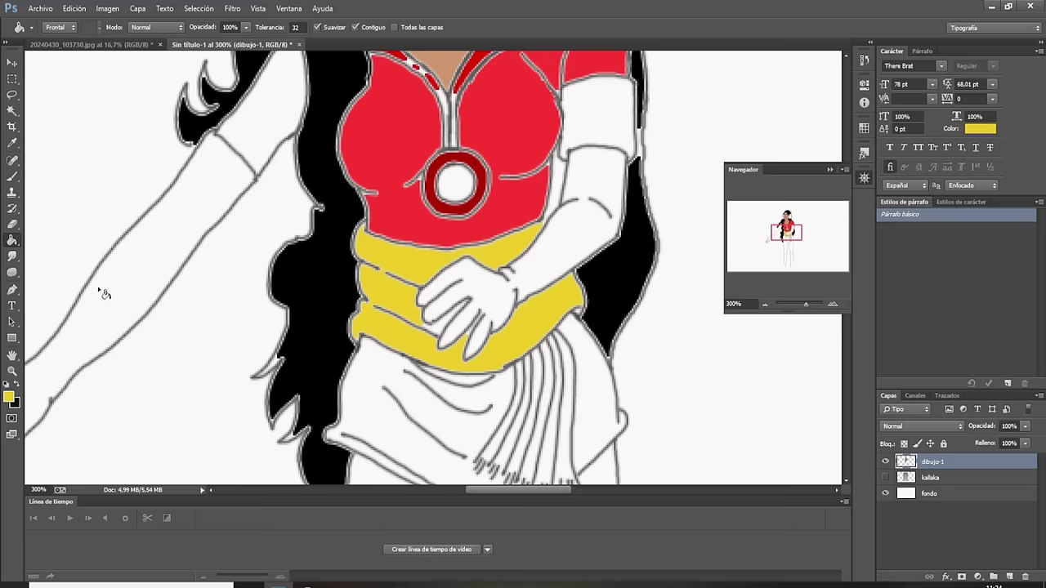
# Choose a saturated green and fill the skirt's main area, right fold and lower-left strip.
pyautogui.click(10, 398)
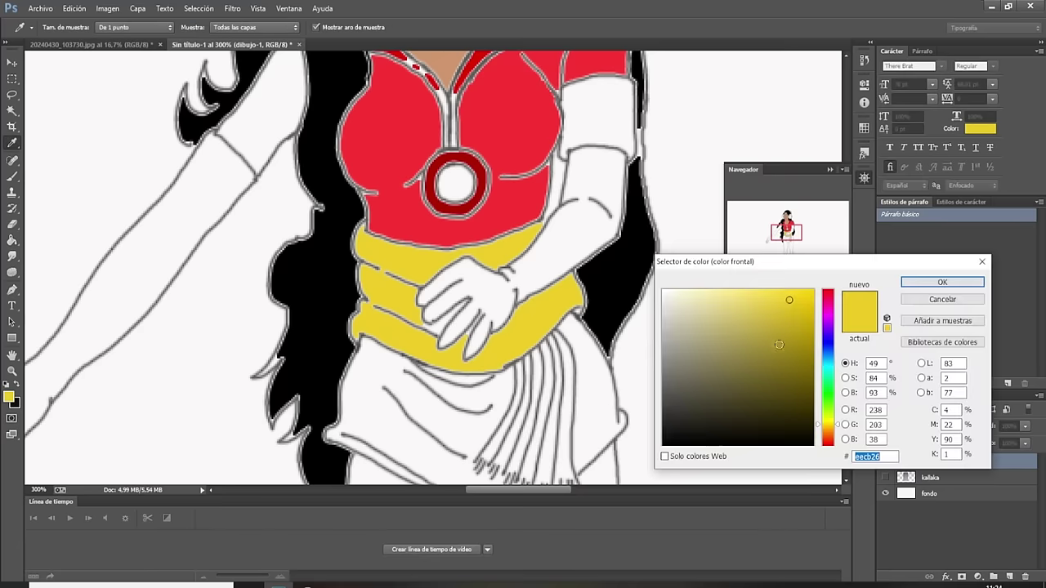
pyautogui.moveTo(830, 409); pyautogui.dragTo(830, 403)
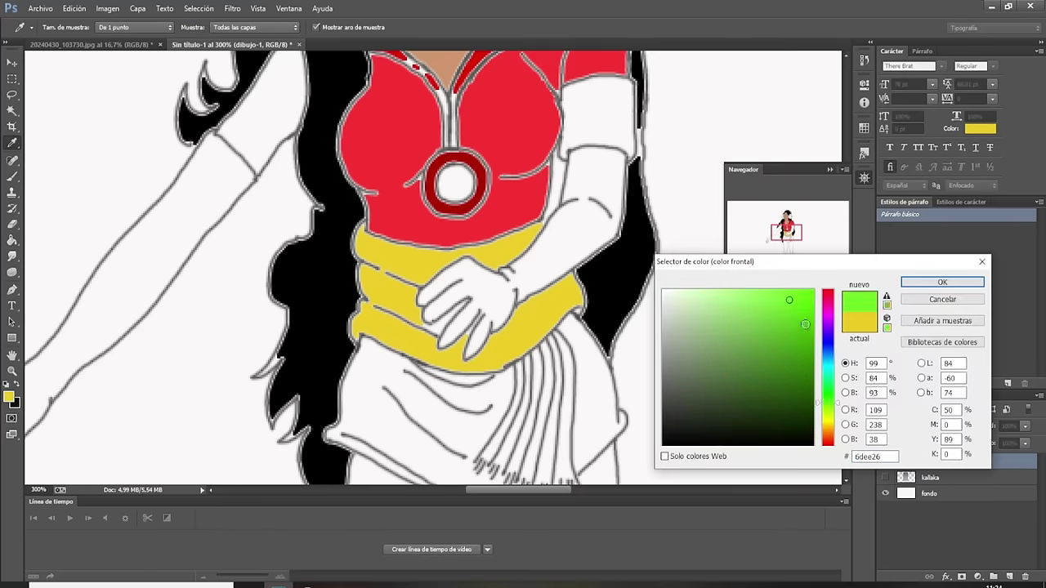
pyautogui.click(806, 316)
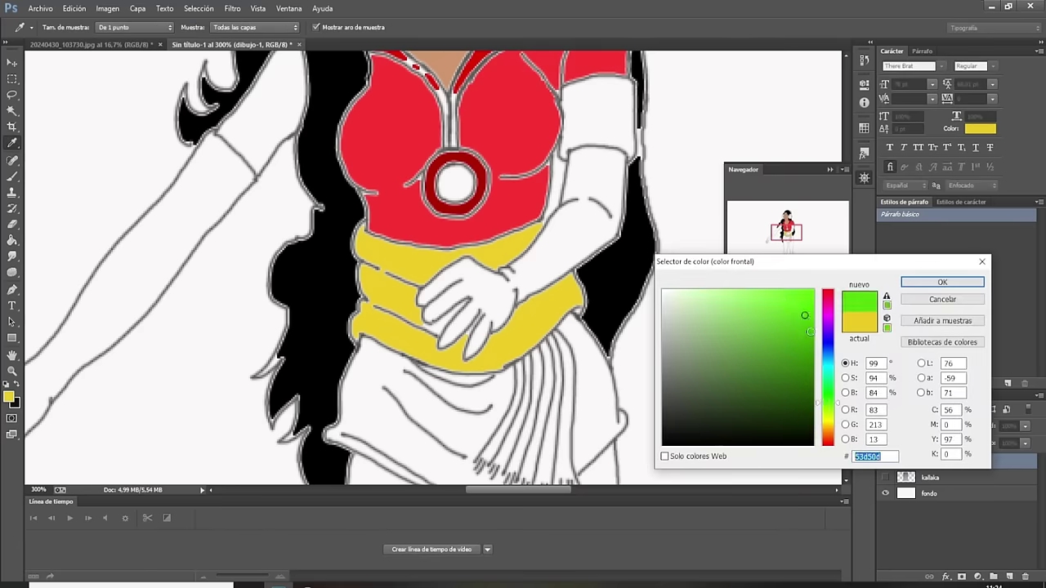
pyautogui.click(942, 282)
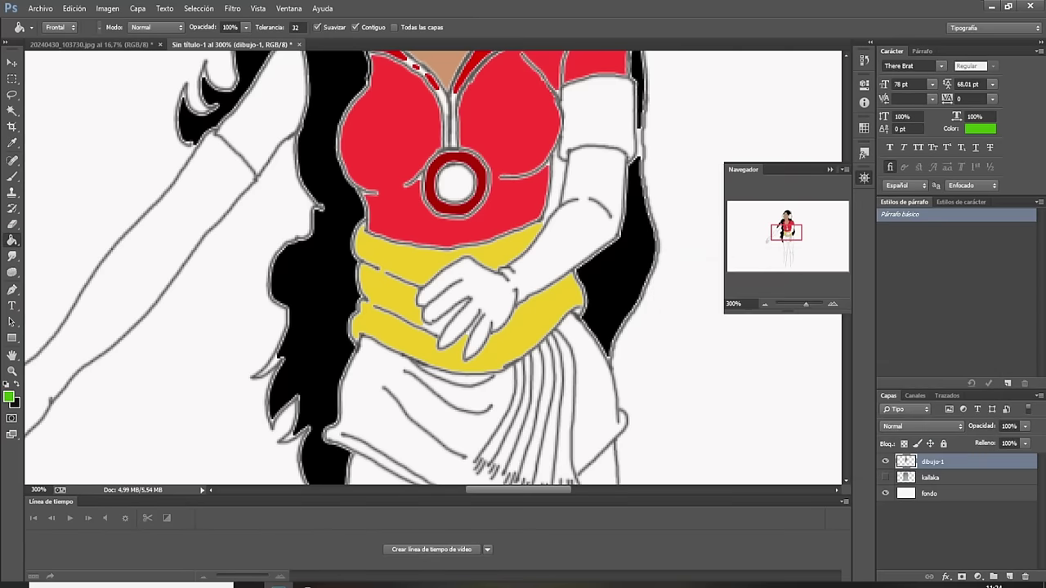
pyautogui.click(600, 381)
pyautogui.click(474, 410)
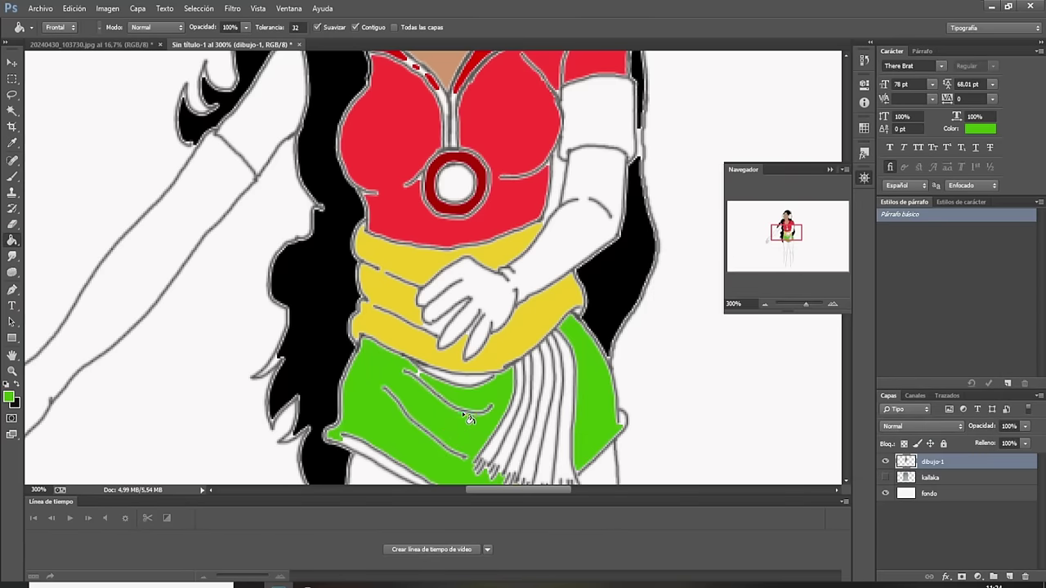
pyautogui.moveTo(786, 233); pyautogui.dragTo(784, 241)
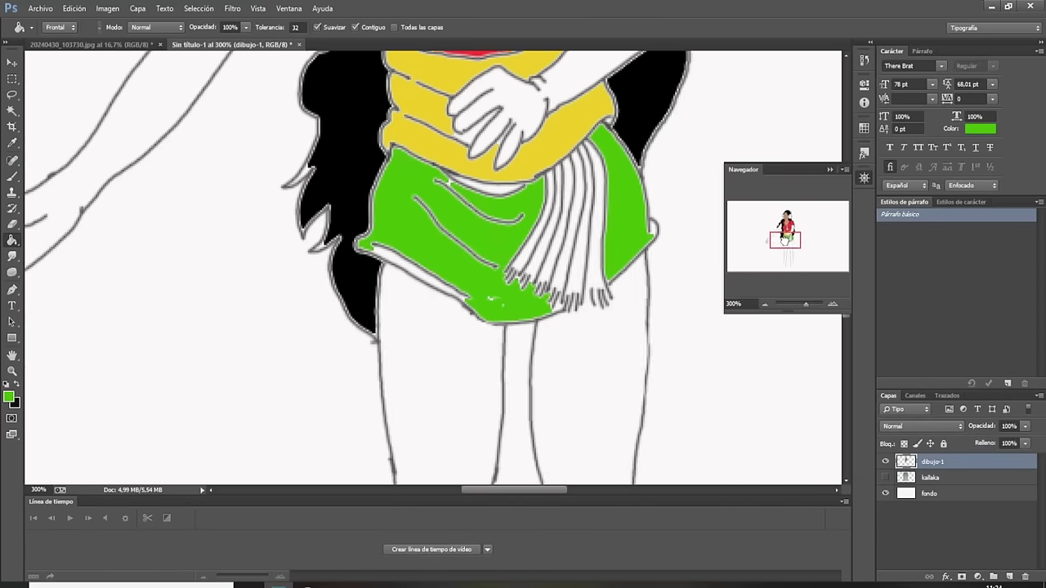
pyautogui.click(483, 298)
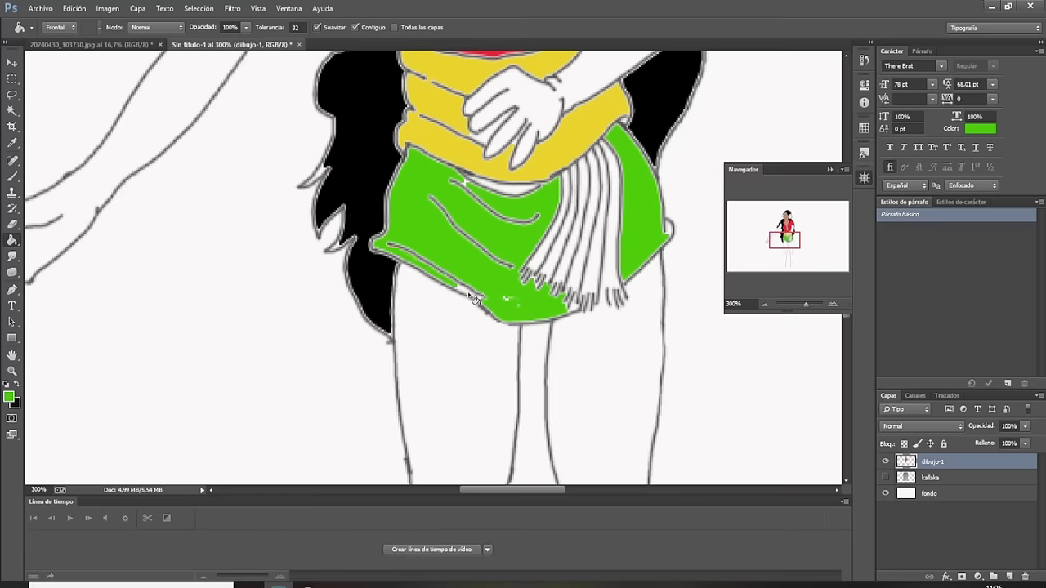
# Refill the skirt panels with darker green #348c03, covering its inner fold lines.
pyautogui.click(10, 398)
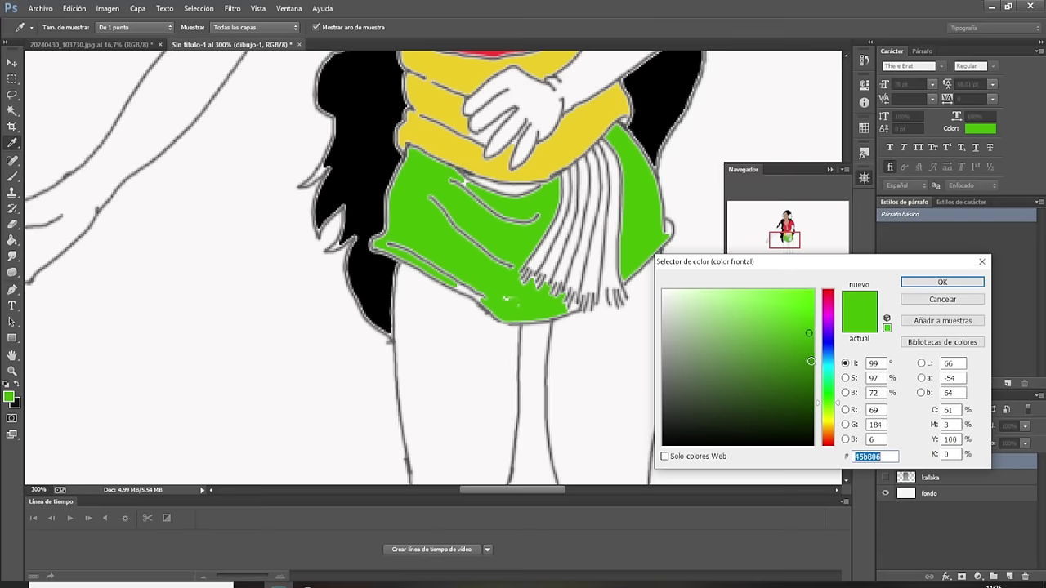
pyautogui.click(942, 281)
pyautogui.click(642, 247)
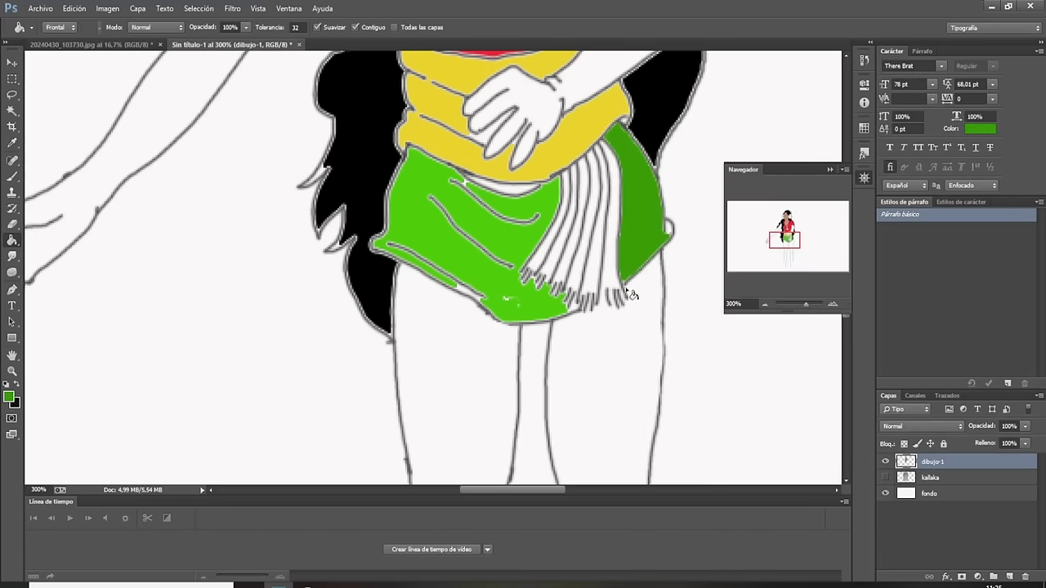
pyautogui.click(496, 293)
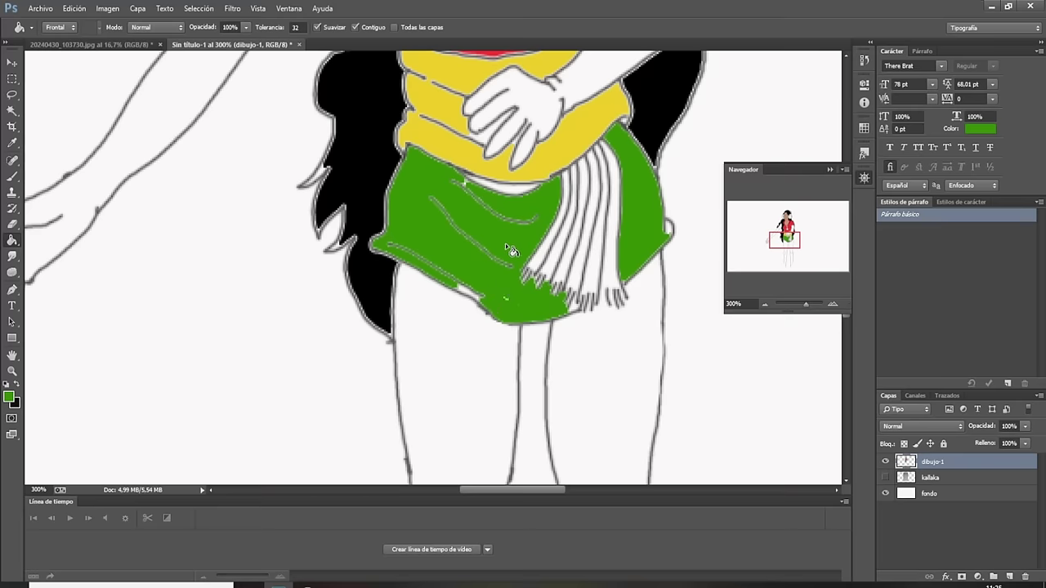
pyautogui.click(500, 264)
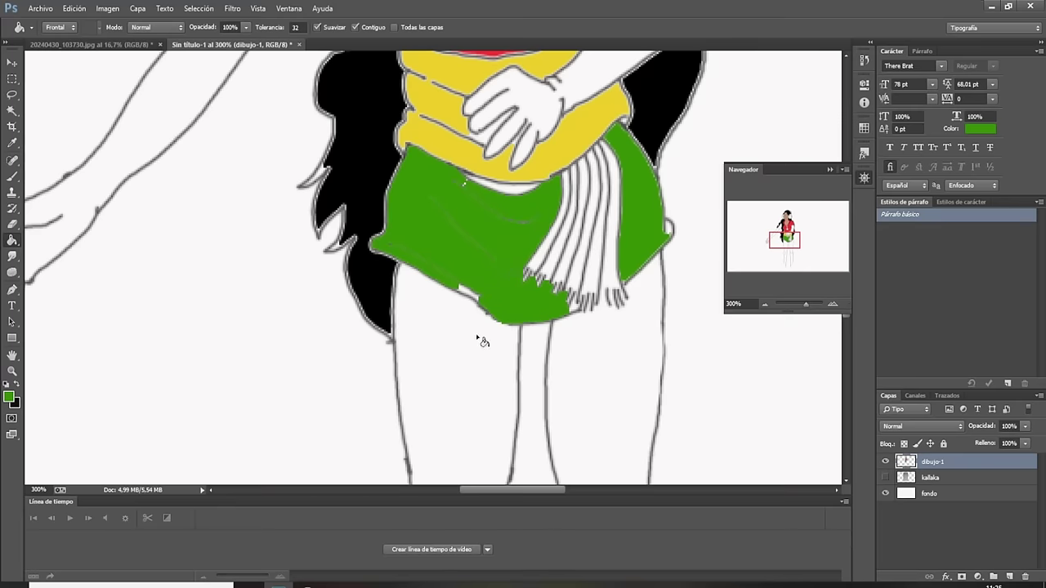
pyautogui.click(11, 398)
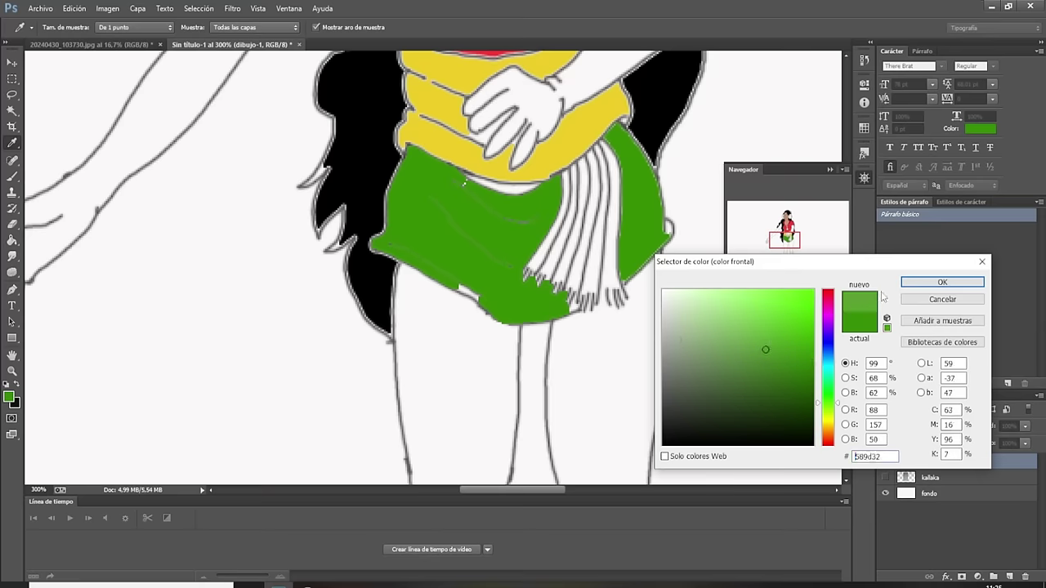
# Confirm the adjusted green, try filling the left leg, and undo the stray background fill.
pyautogui.click(939, 283)
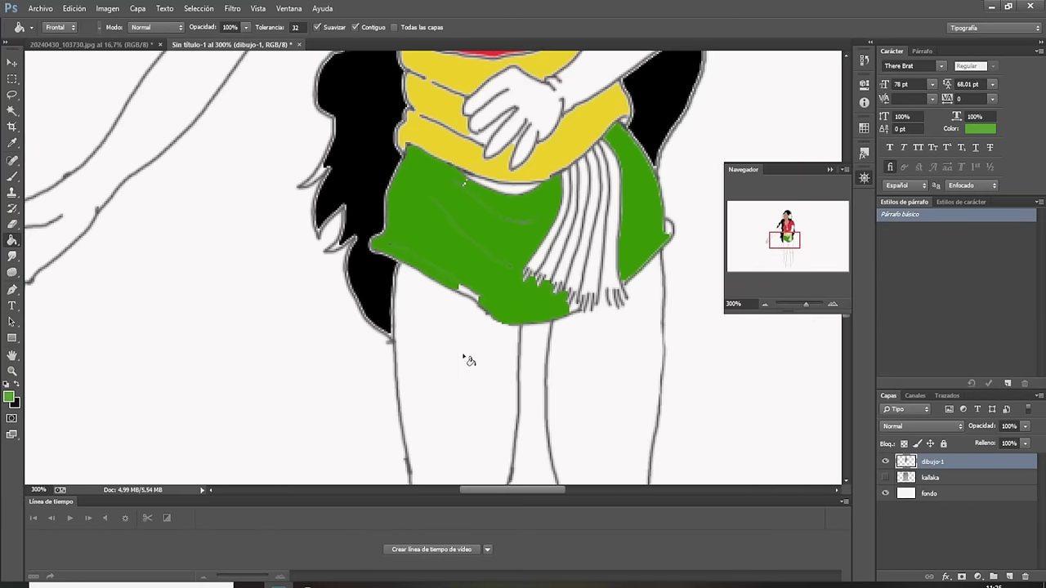
pyautogui.click(471, 366)
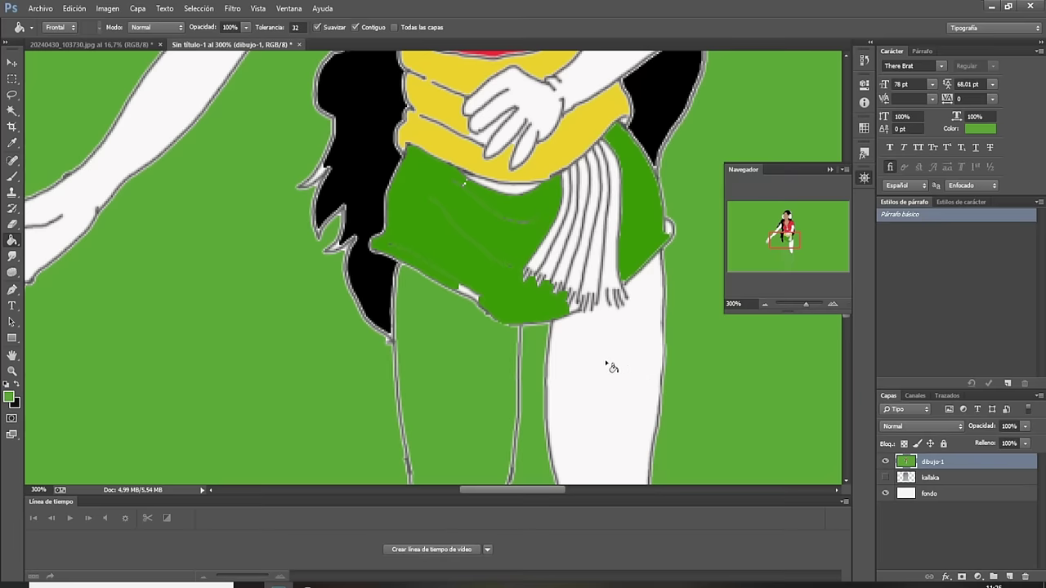
pyautogui.click(75, 10)
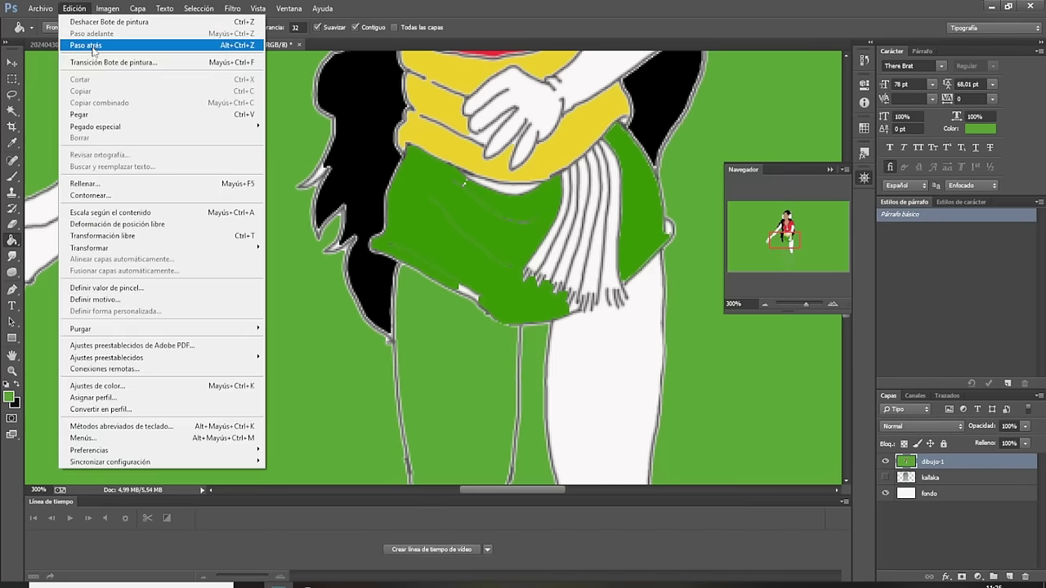
pyautogui.click(88, 45)
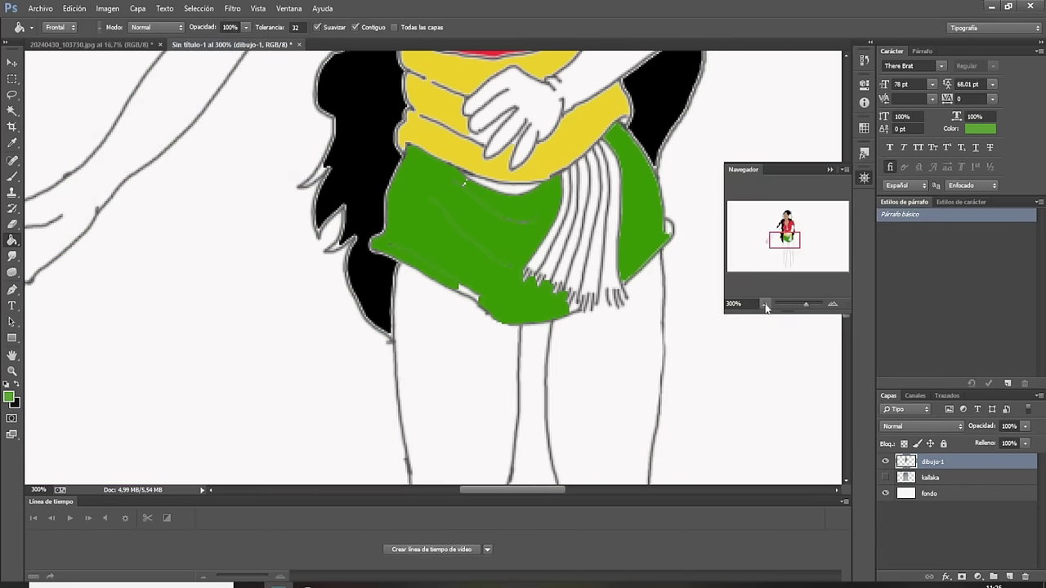
# Zoom out to the whole figure, then zoom to 300% on the knees and boot tops.
pyautogui.click(765, 305)
pyautogui.click(765, 305)
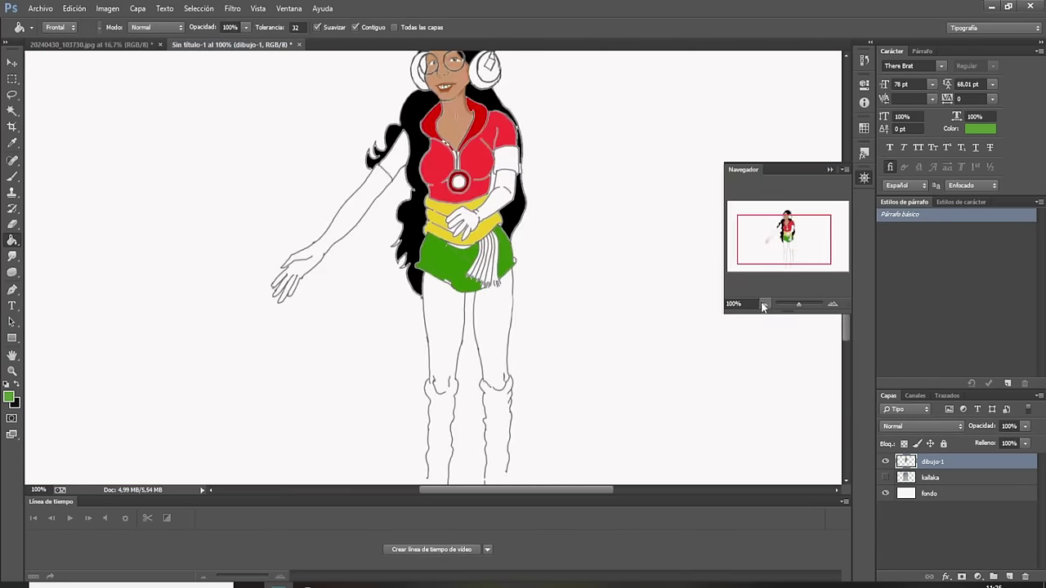
pyautogui.moveTo(797, 244); pyautogui.dragTo(786, 254)
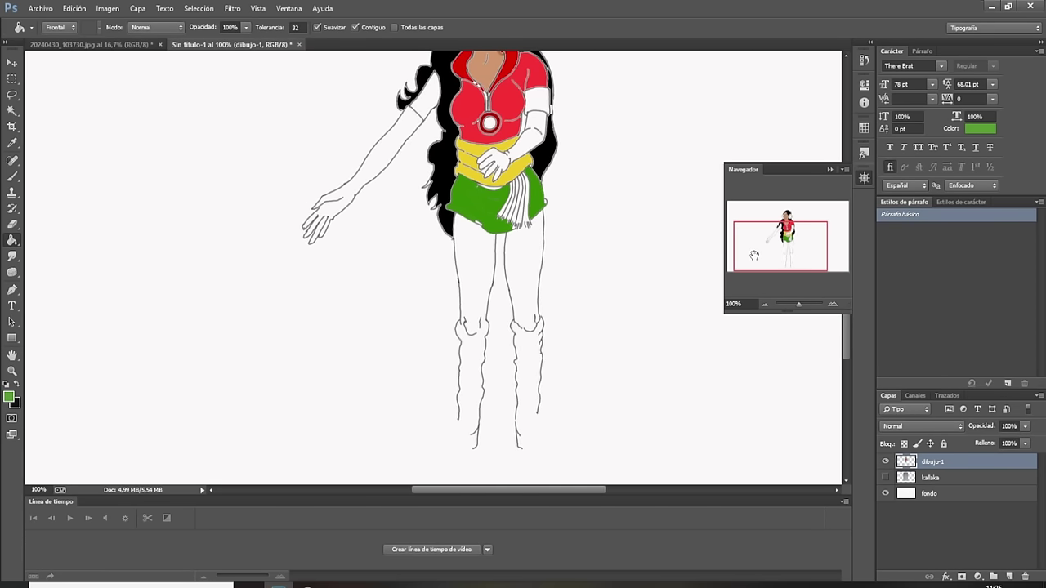
pyautogui.click(833, 304)
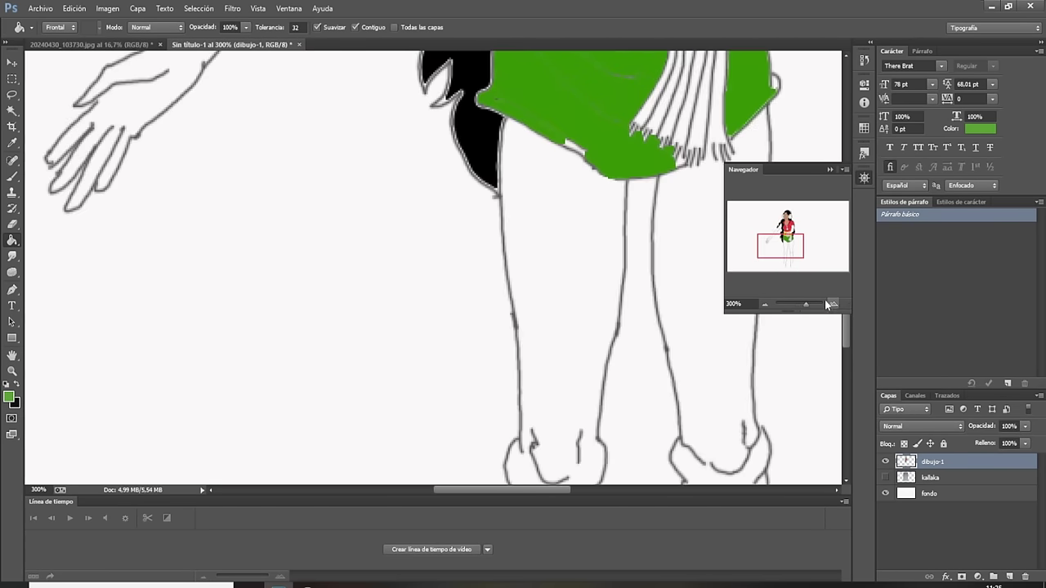
pyautogui.moveTo(778, 244); pyautogui.dragTo(782, 251)
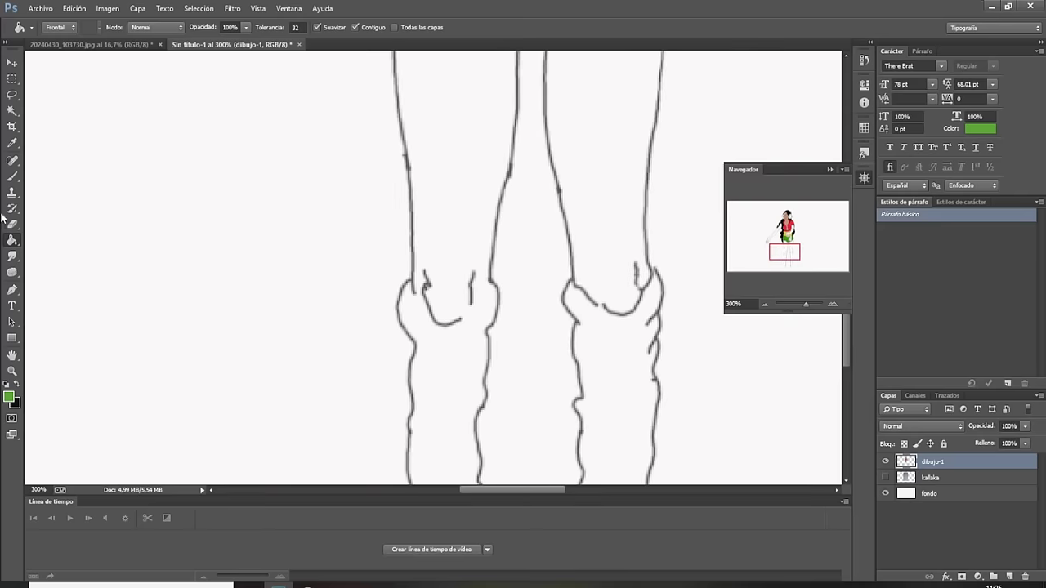
# Pick a green foreground colour in the Color Picker.
pyautogui.click(13, 178)
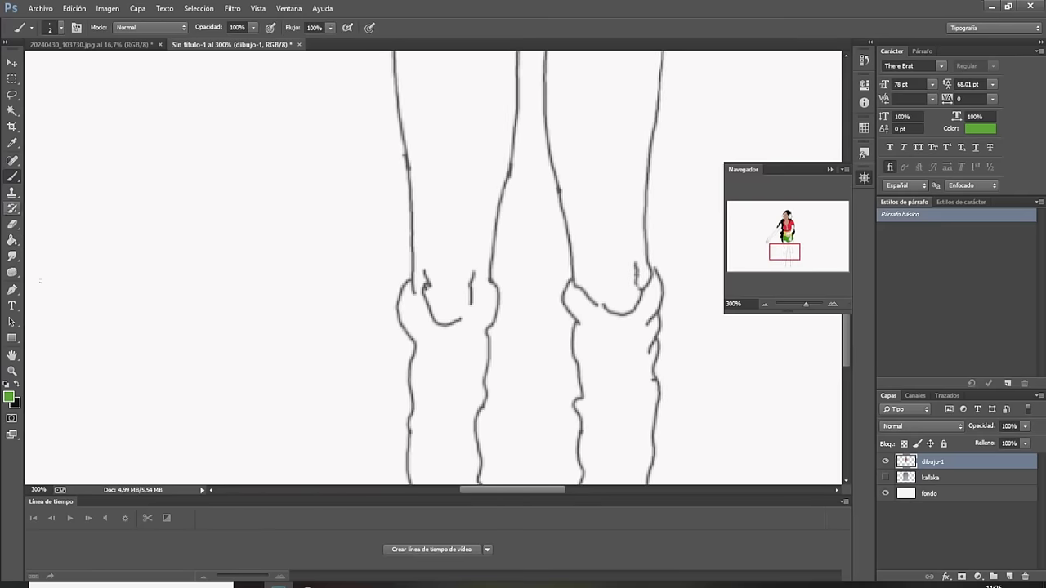
pyautogui.click(9, 397)
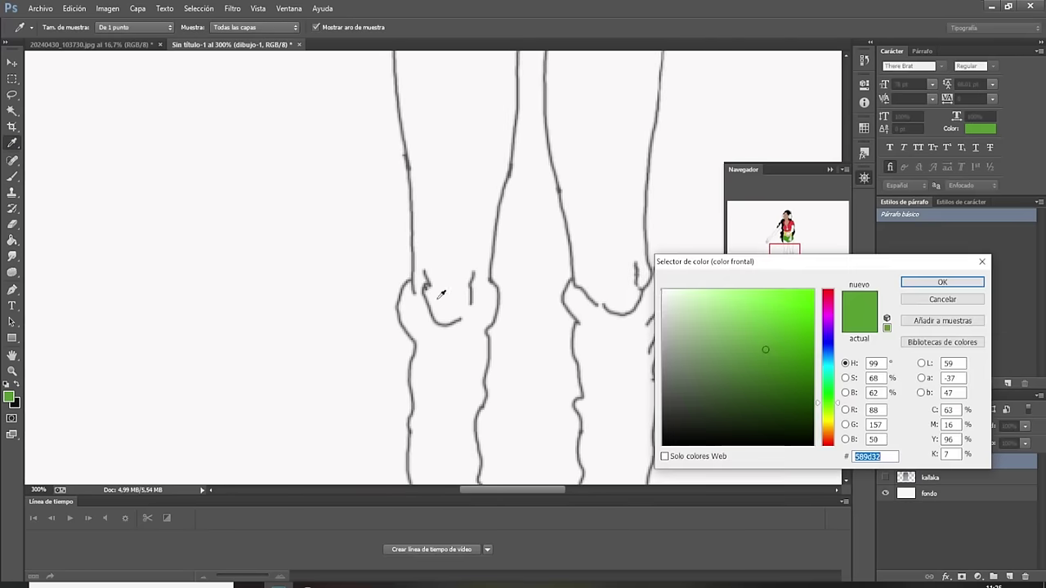
pyautogui.click(664, 412)
pyautogui.click(942, 282)
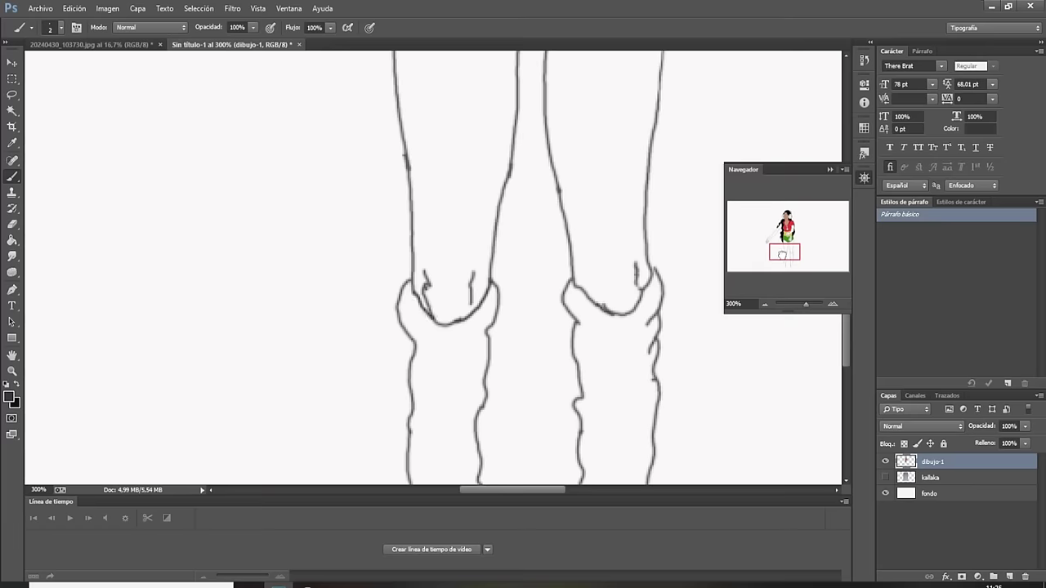
# Sample the skirt's green and bucket-fill the left and right legs with it.
pyautogui.moveTo(782, 256); pyautogui.dragTo(768, 250)
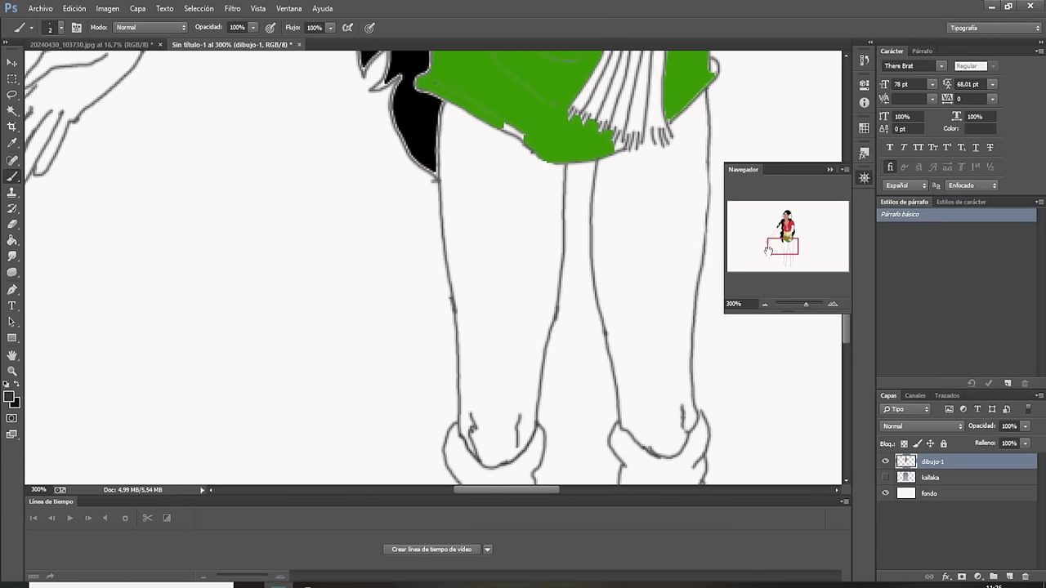
pyautogui.click(12, 142)
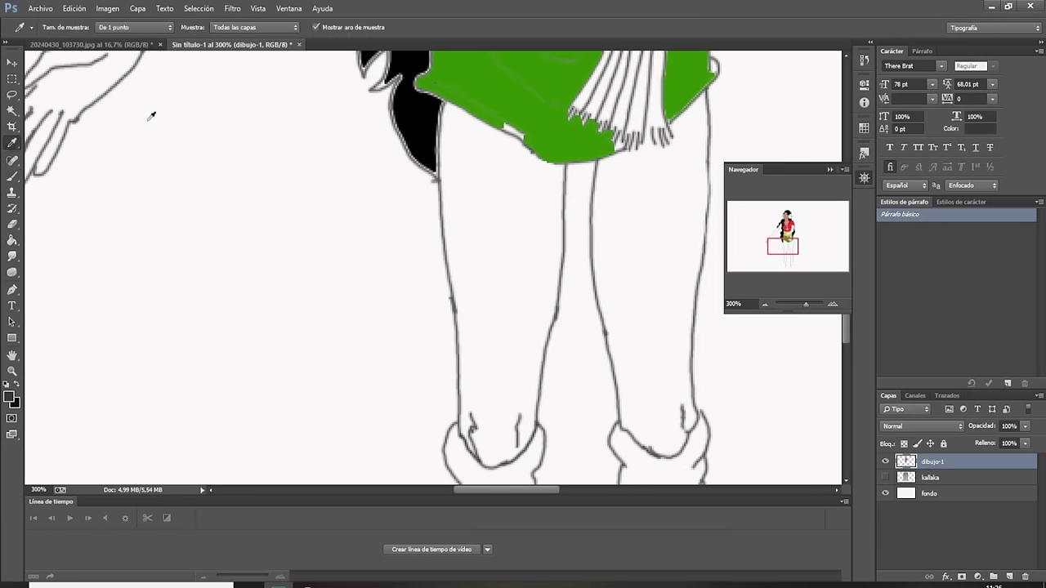
pyautogui.click(505, 85)
pyautogui.click(9, 396)
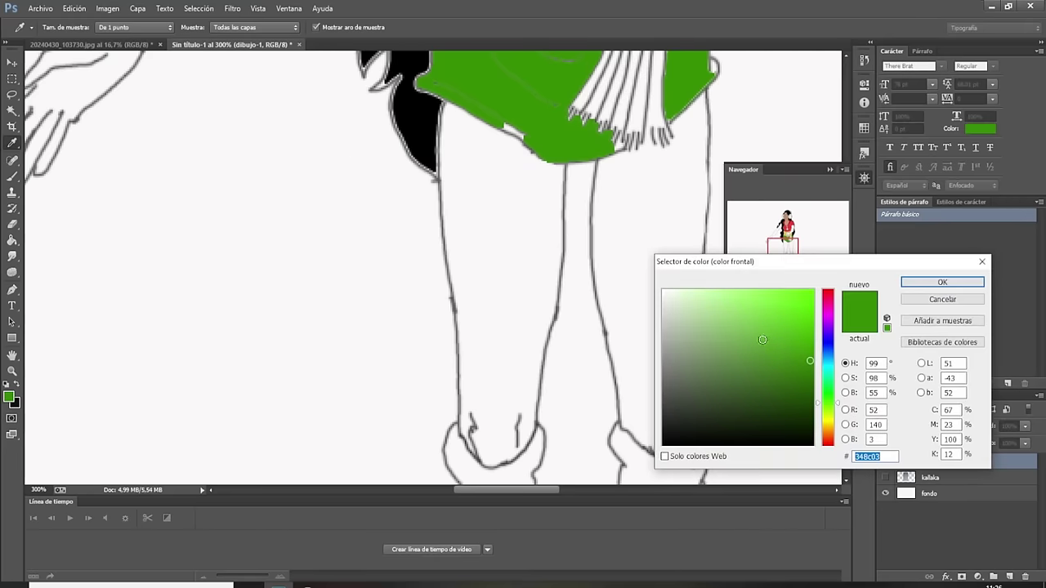
pyautogui.click(942, 282)
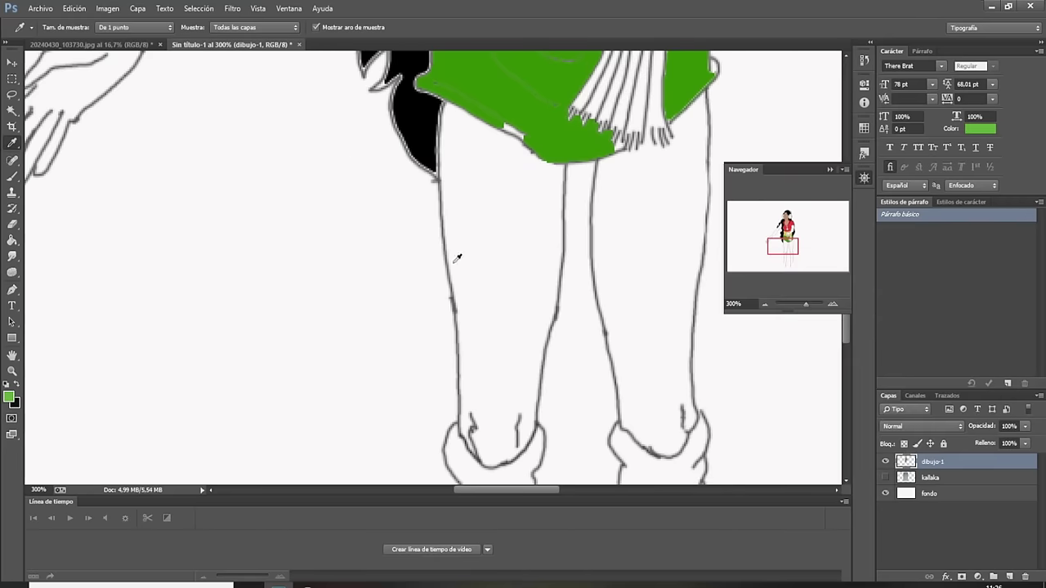
pyautogui.click(11, 240)
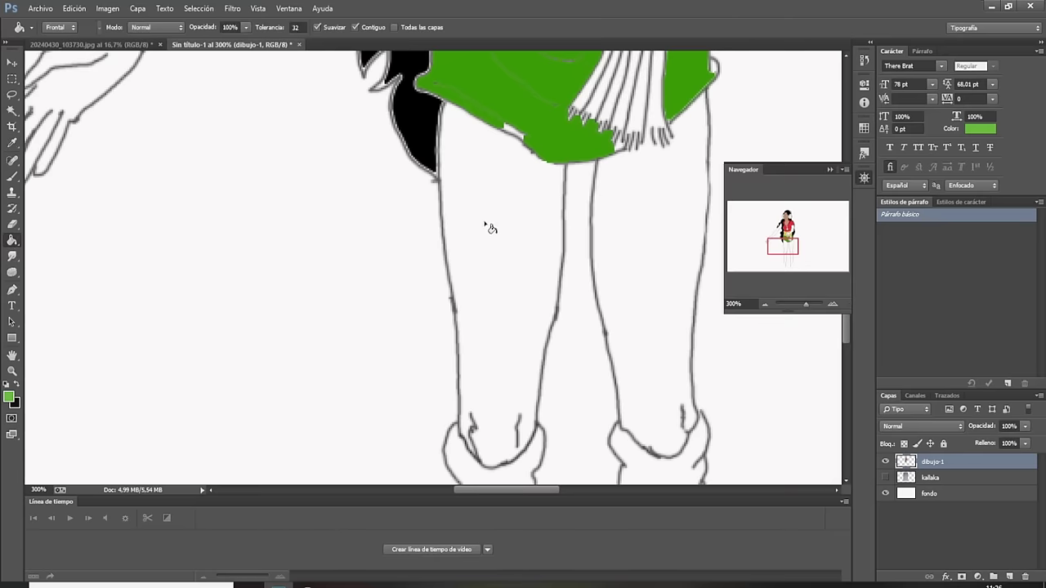
pyautogui.click(549, 229)
pyautogui.click(677, 257)
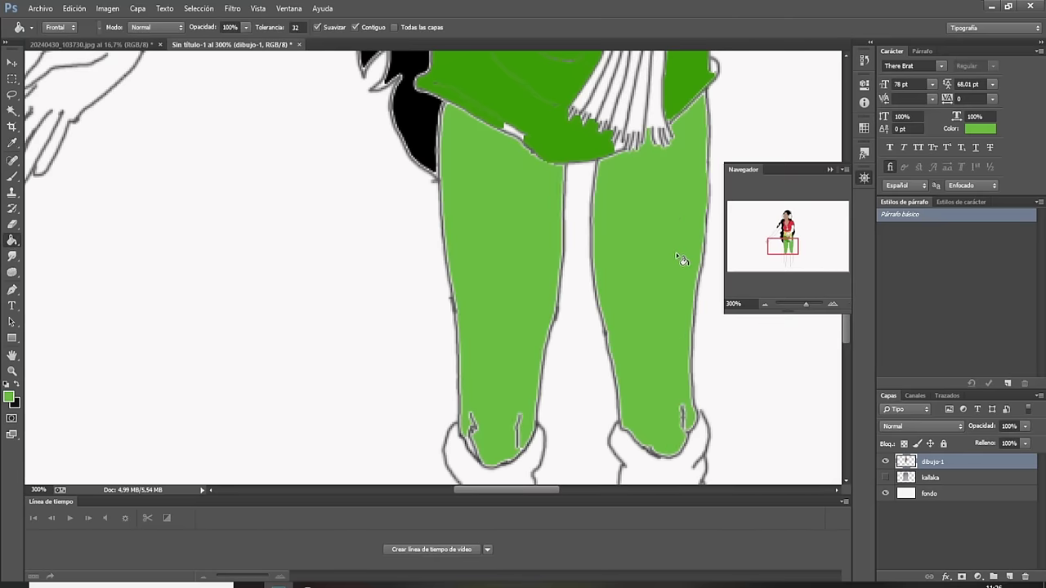
pyautogui.moveTo(791, 247)
pyautogui.mouseDown()
pyautogui.moveTo(791, 227)
pyautogui.moveTo(786, 261)
pyautogui.moveTo(784, 227)
pyautogui.mouseUp()
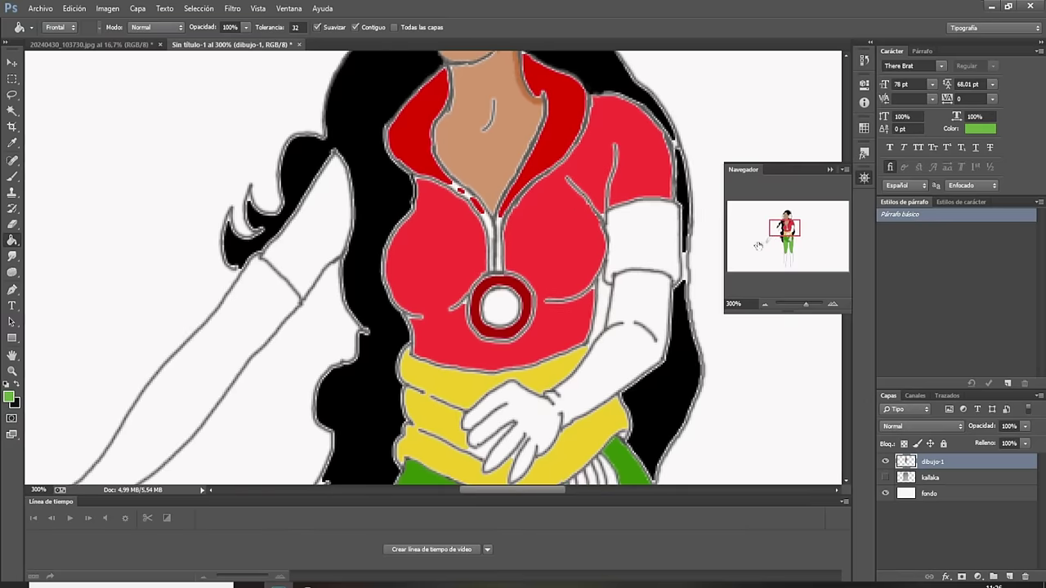
# Sample the sash yellow and bucket-fill the chest ring centre and right arm band.
pyautogui.click(12, 144)
pyautogui.click(441, 376)
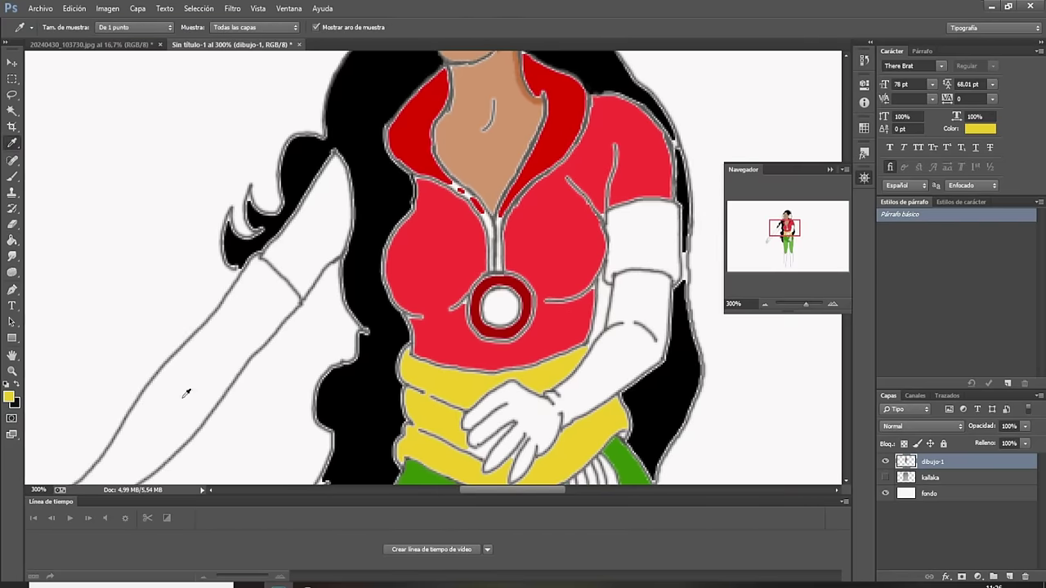
pyautogui.click(10, 396)
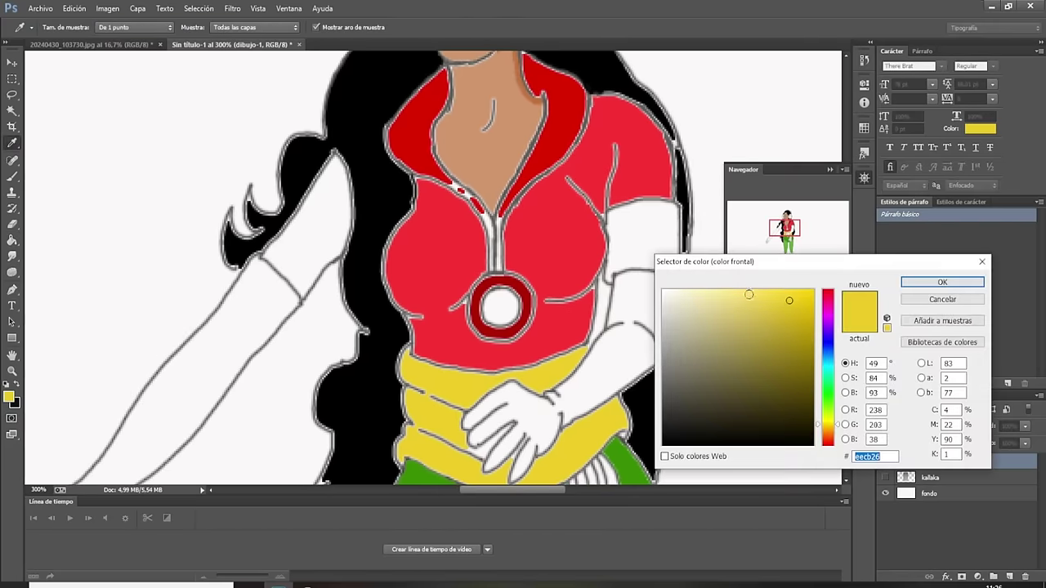
pyautogui.click(939, 282)
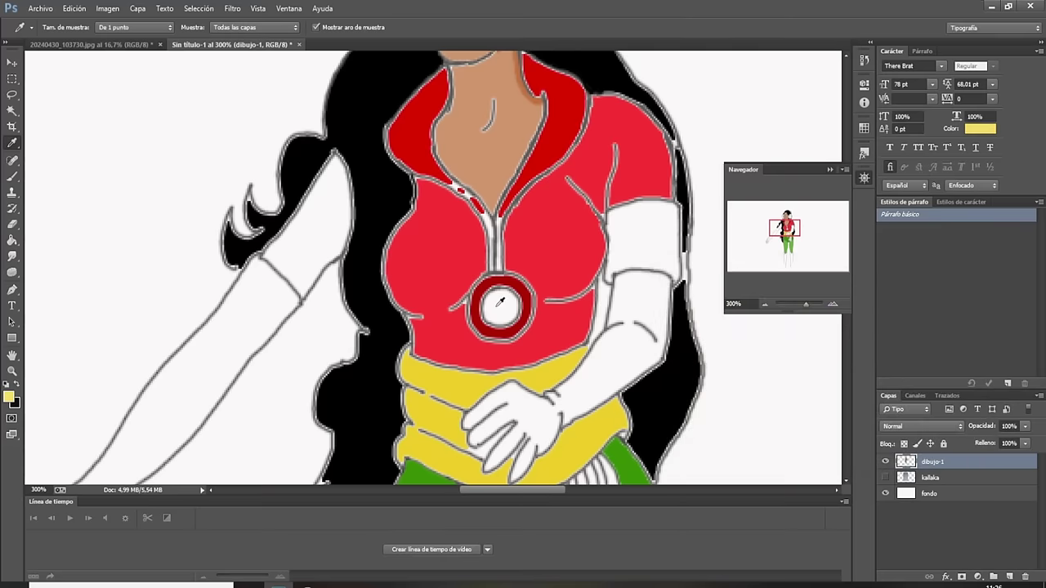
pyautogui.click(12, 240)
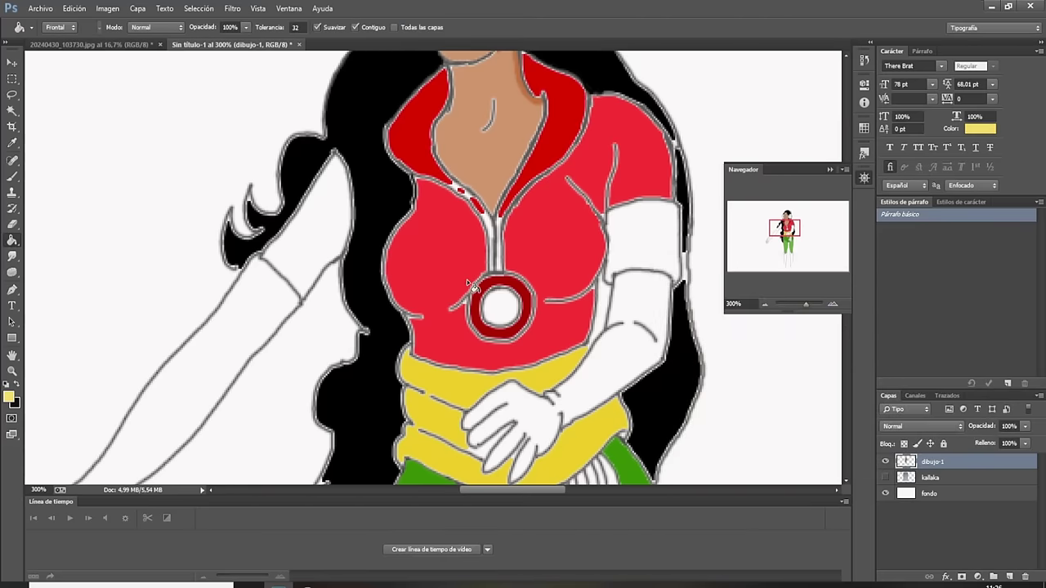
pyautogui.click(495, 309)
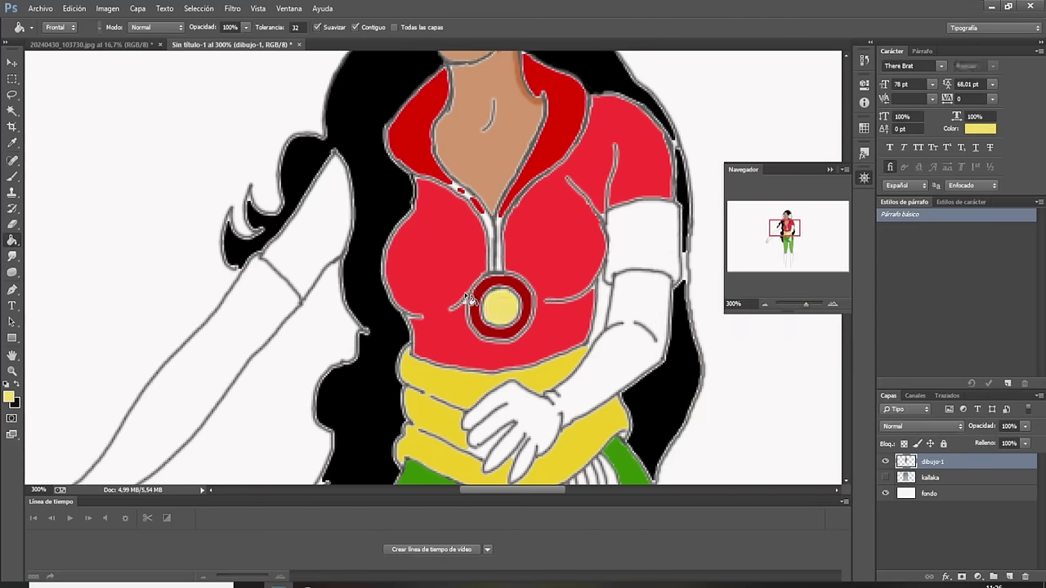
pyautogui.click(646, 249)
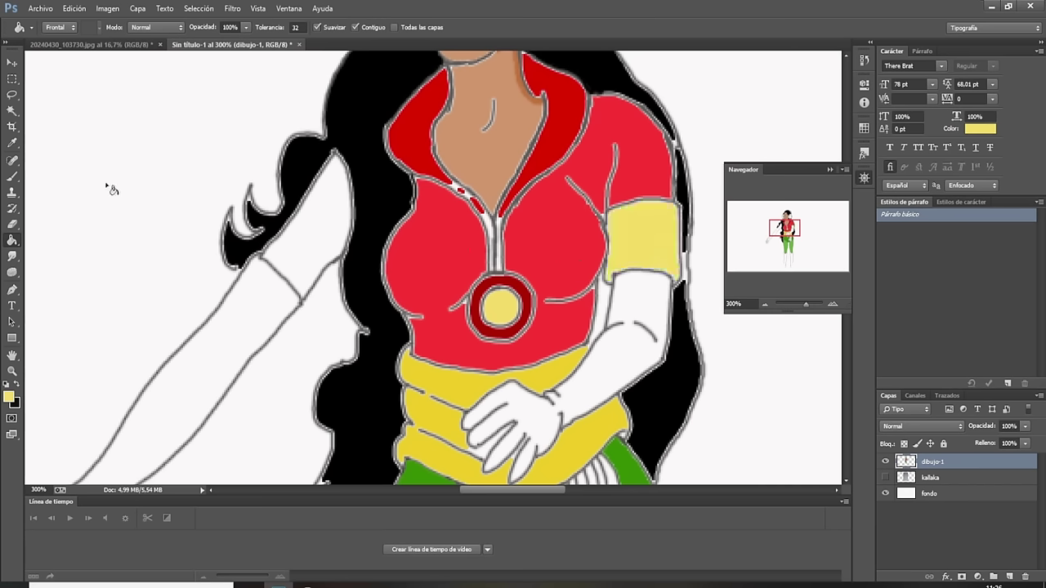
# Sample the collar red and brush it over the white specks at the collar and zipper top.
pyautogui.click(12, 143)
pyautogui.click(407, 133)
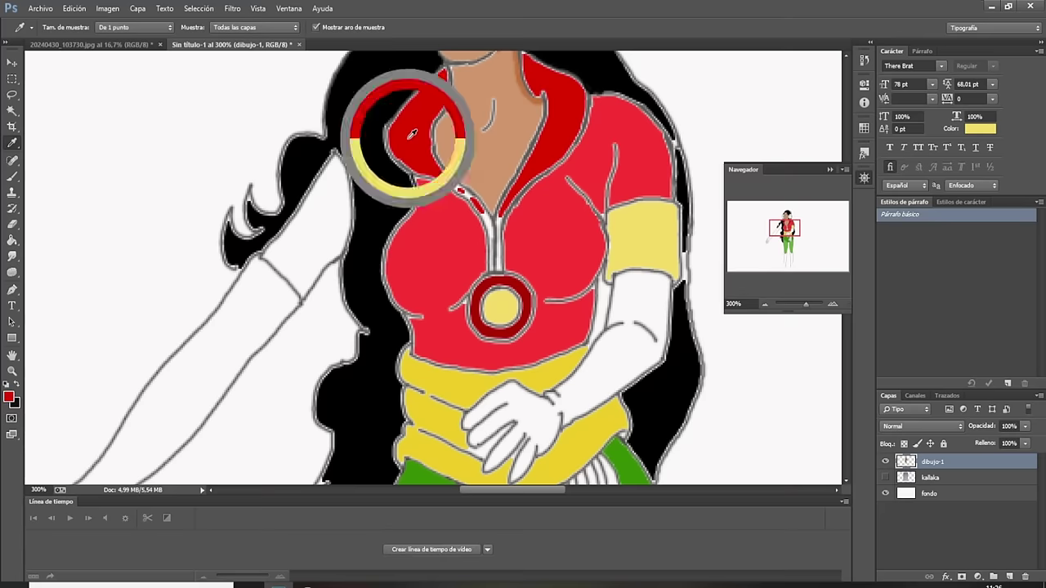
pyautogui.click(14, 177)
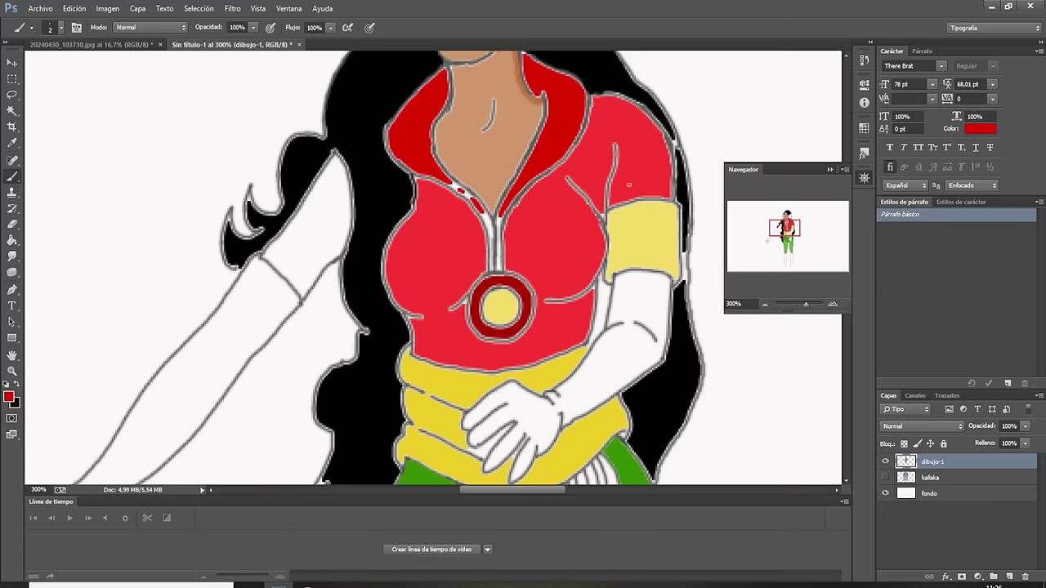
pyautogui.click(832, 304)
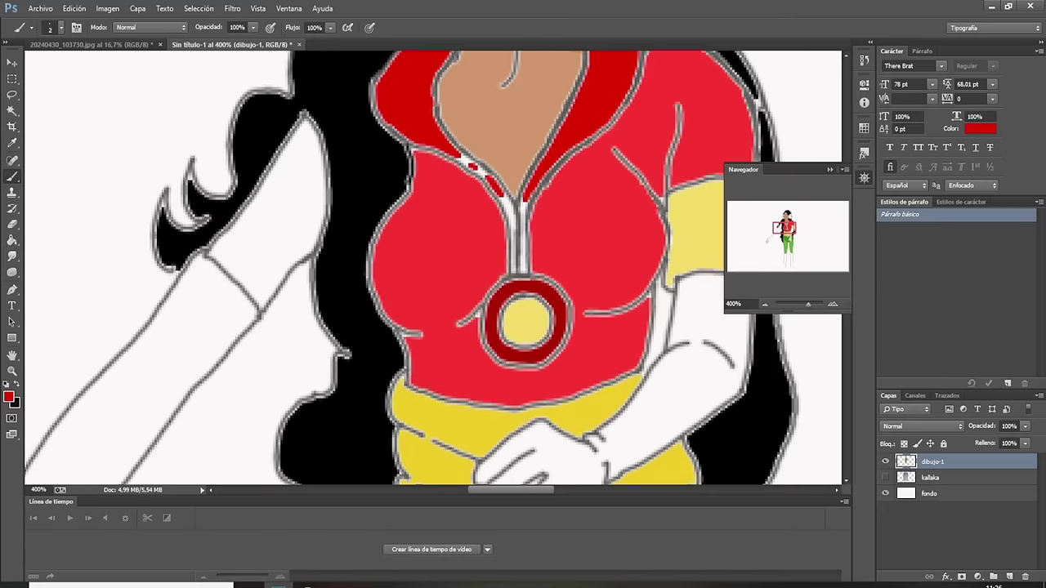
pyautogui.moveTo(454, 152); pyautogui.dragTo(501, 191)
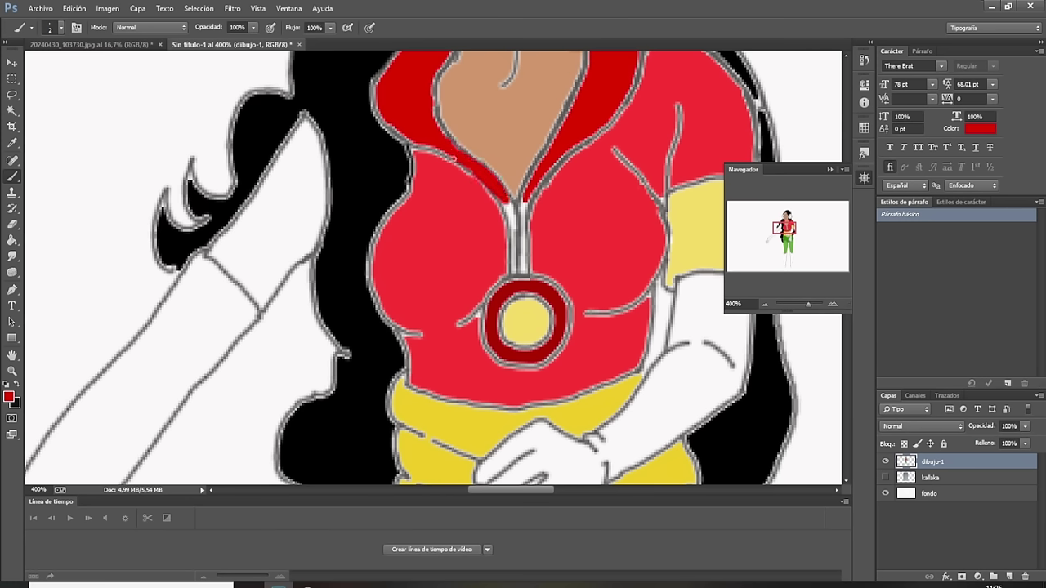
pyautogui.moveTo(501, 197); pyautogui.dragTo(512, 258)
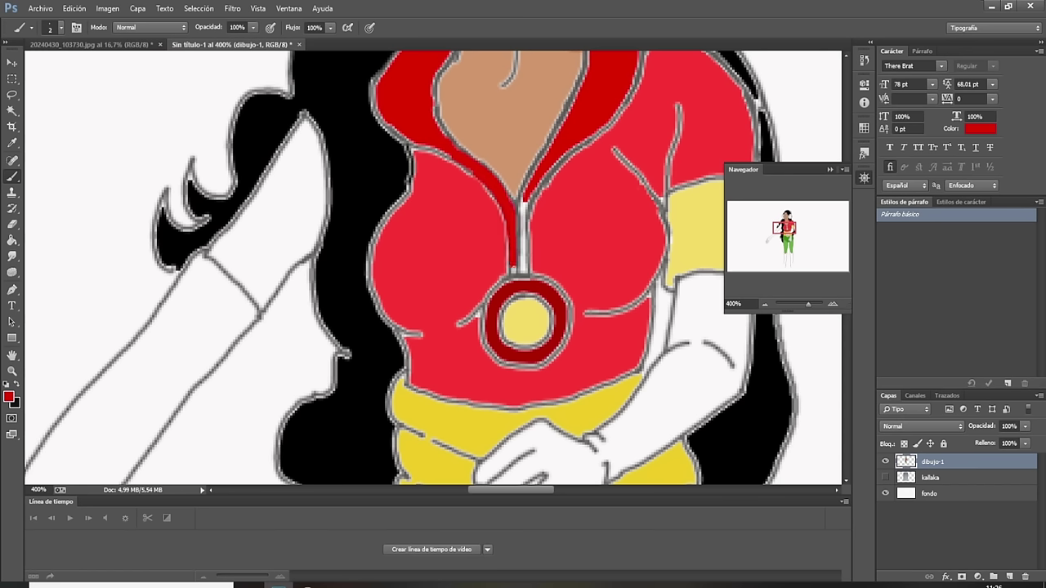
pyautogui.moveTo(526, 194)
pyautogui.mouseDown()
pyautogui.moveTo(521, 266)
pyautogui.moveTo(526, 226)
pyautogui.mouseUp()
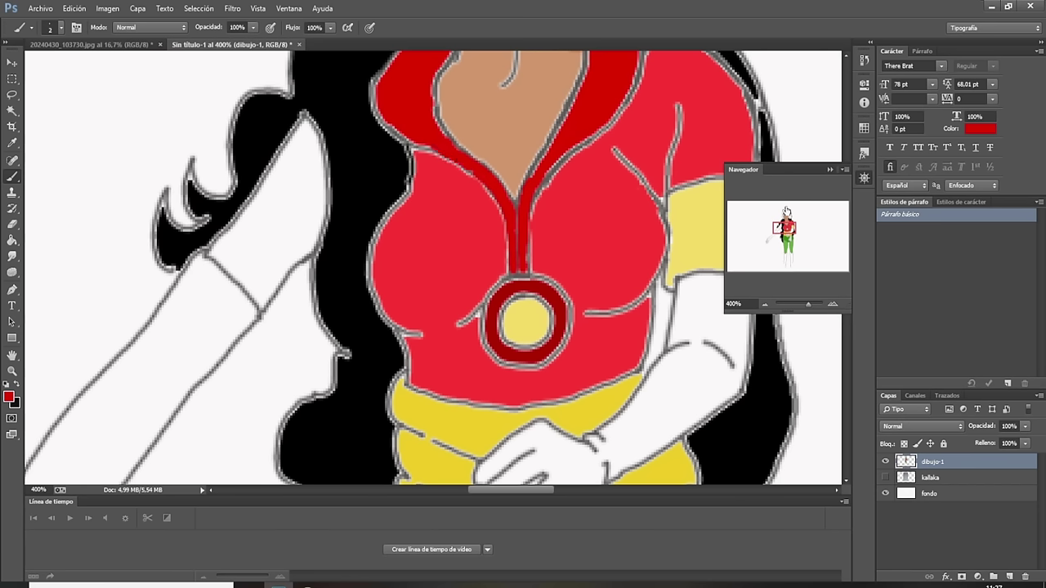
pyautogui.click(829, 169)
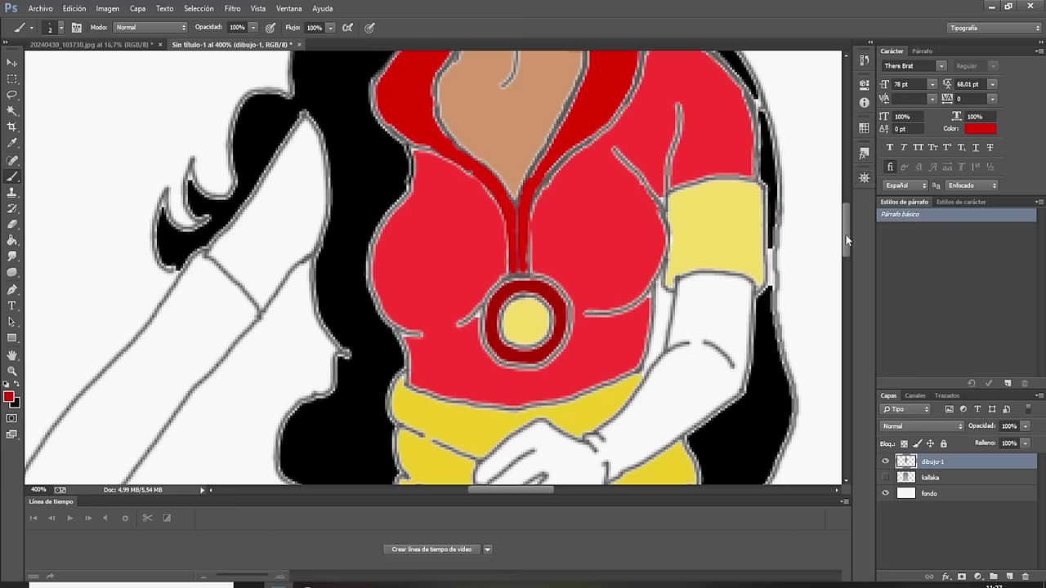
pyautogui.moveTo(845, 234)
pyautogui.mouseDown()
pyautogui.moveTo(843, 212)
pyautogui.moveTo(833, 257)
pyautogui.mouseUp()
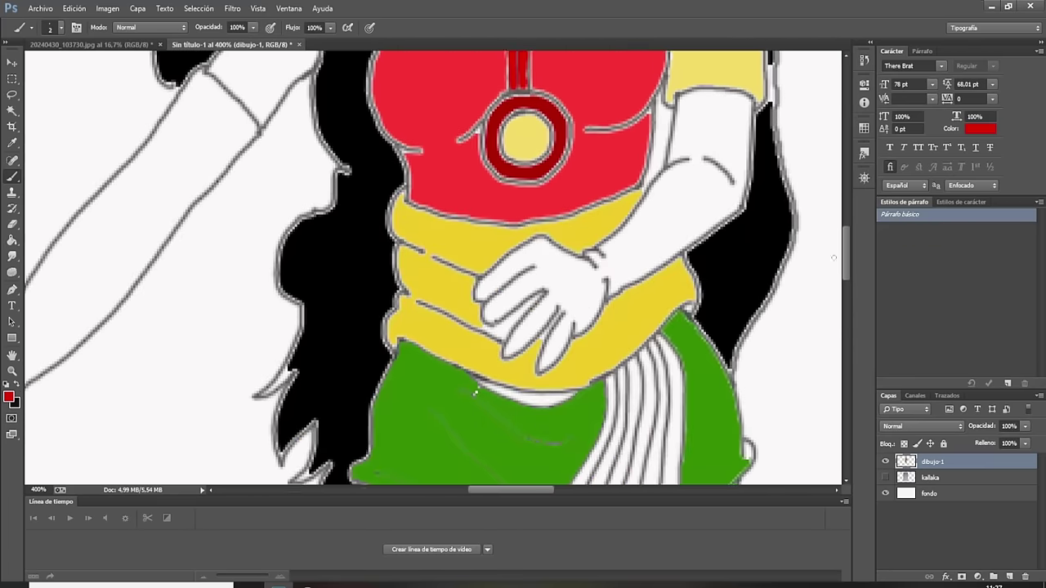
# Sample the sash yellow and brush over the white gap between sash and skirt.
pyautogui.press('i')
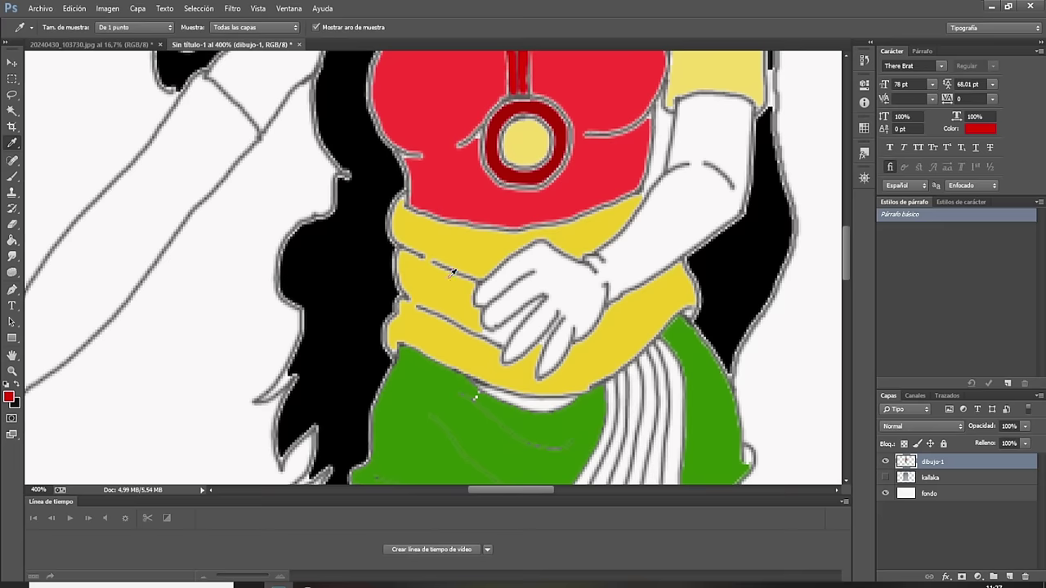
pyautogui.click(448, 275)
pyautogui.click(12, 175)
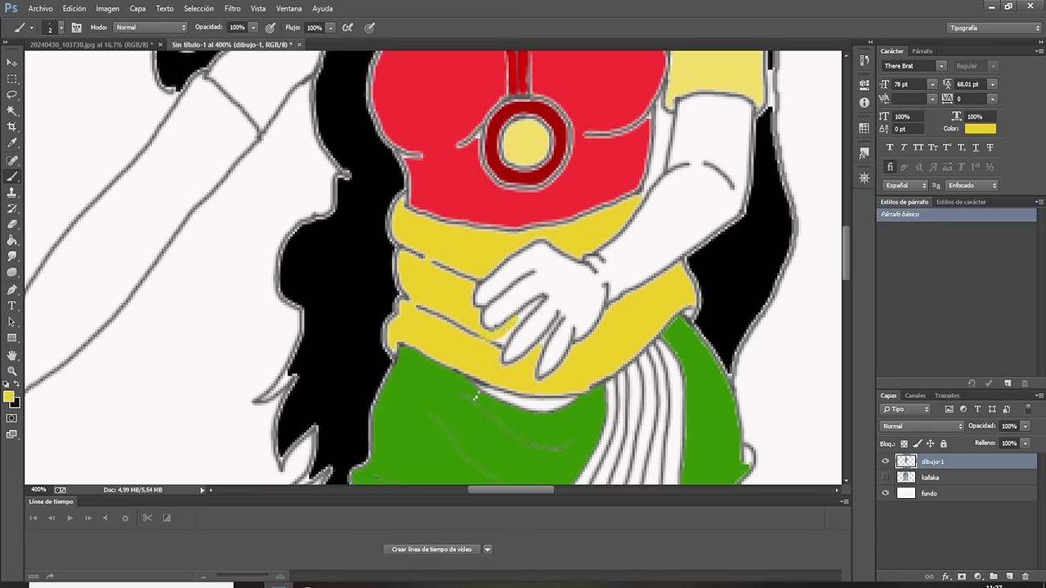
pyautogui.moveTo(513, 324)
pyautogui.mouseDown()
pyautogui.moveTo(528, 312)
pyautogui.moveTo(502, 345)
pyautogui.moveTo(537, 345)
pyautogui.mouseUp()
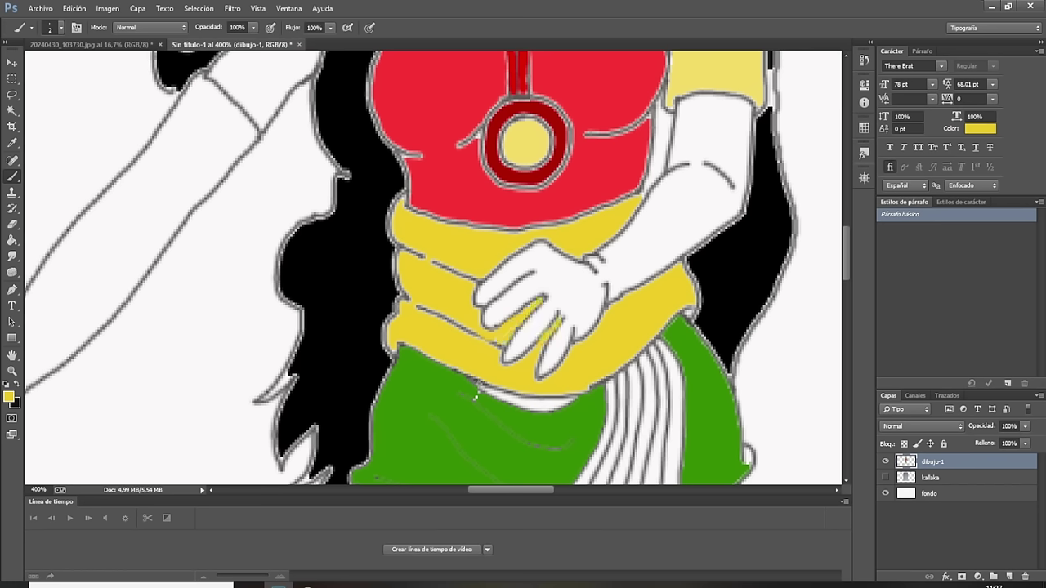
pyautogui.moveTo(475, 384)
pyautogui.mouseDown()
pyautogui.moveTo(507, 404)
pyautogui.moveTo(536, 400)
pyautogui.mouseUp()
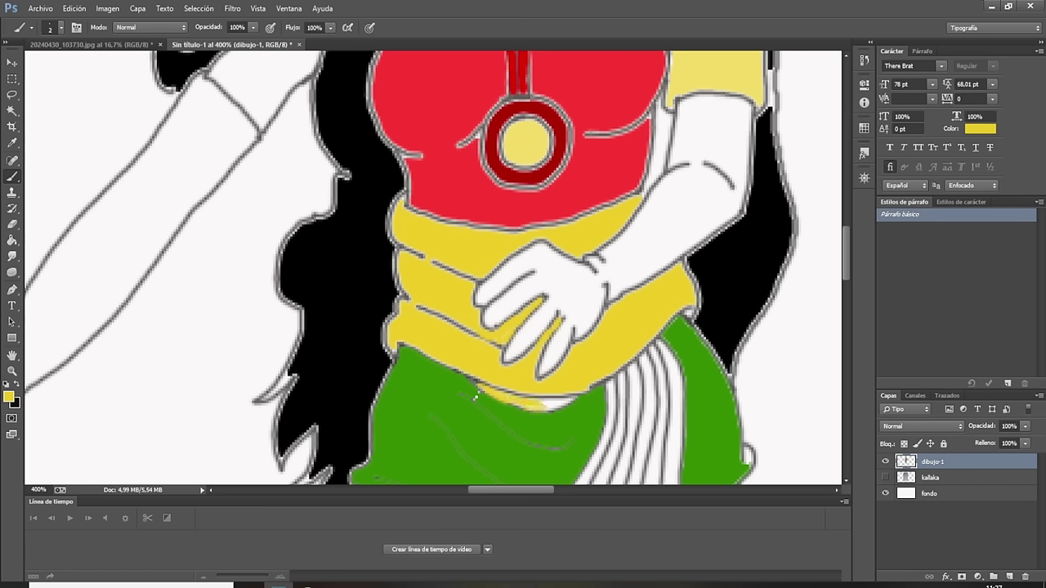
pyautogui.moveTo(543, 404); pyautogui.dragTo(562, 405)
# Set a darker green (266502) and paint three fold lines across the skirt.
pyautogui.click(13, 142)
pyautogui.click(408, 383)
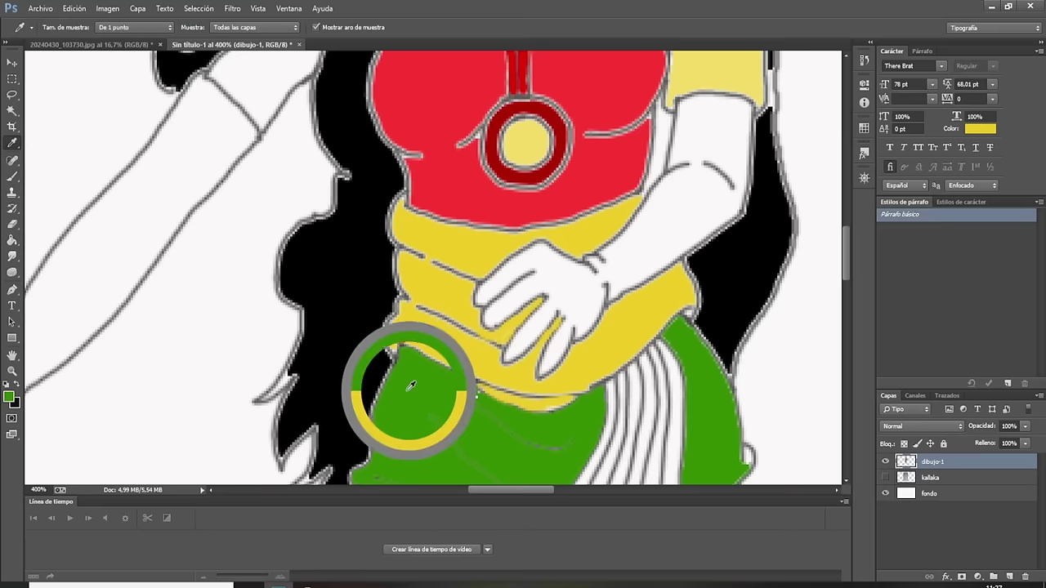
pyautogui.click(10, 398)
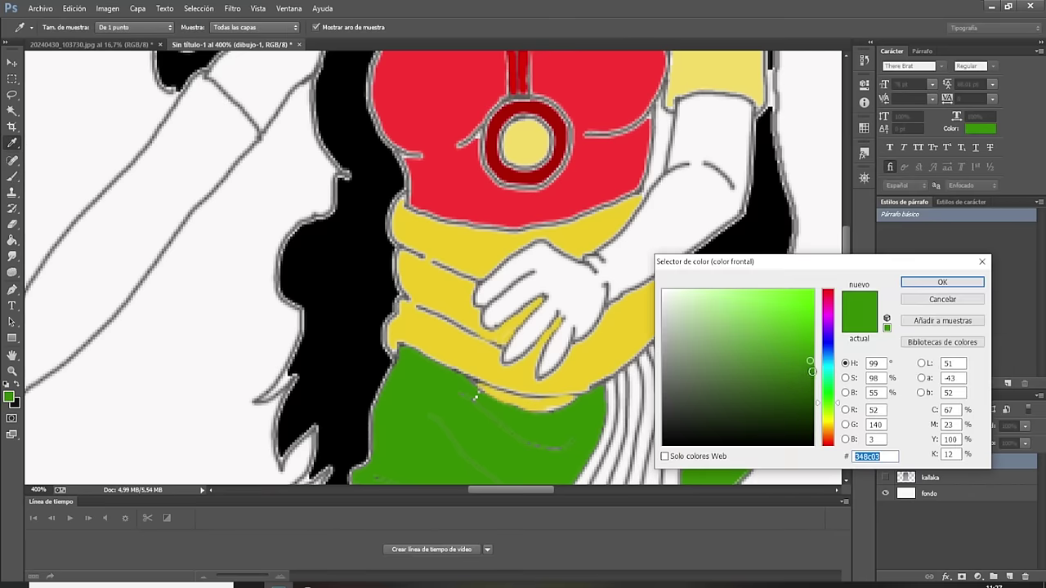
pyautogui.click(810, 382)
pyautogui.click(905, 286)
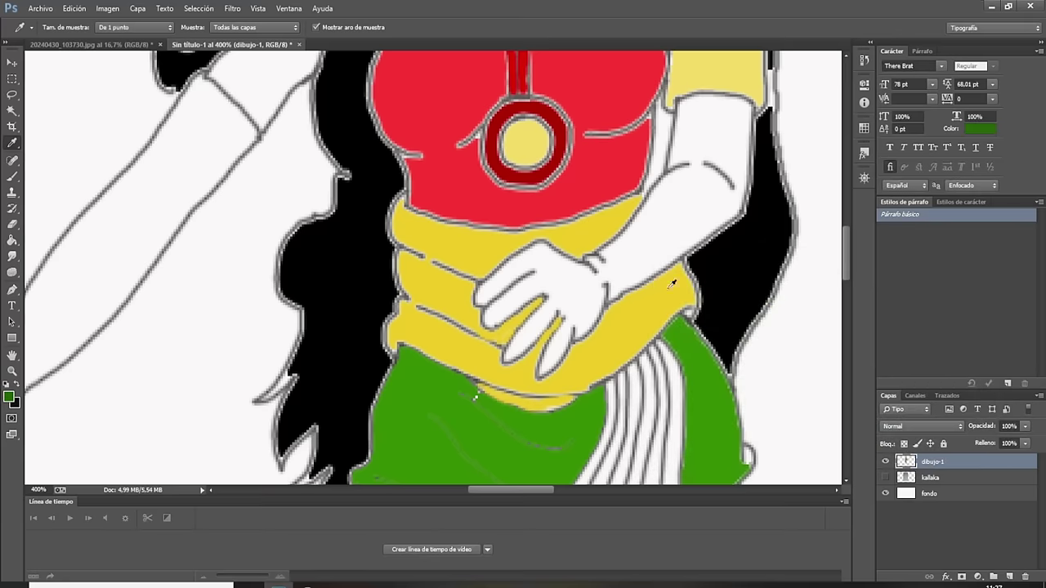
pyautogui.click(12, 176)
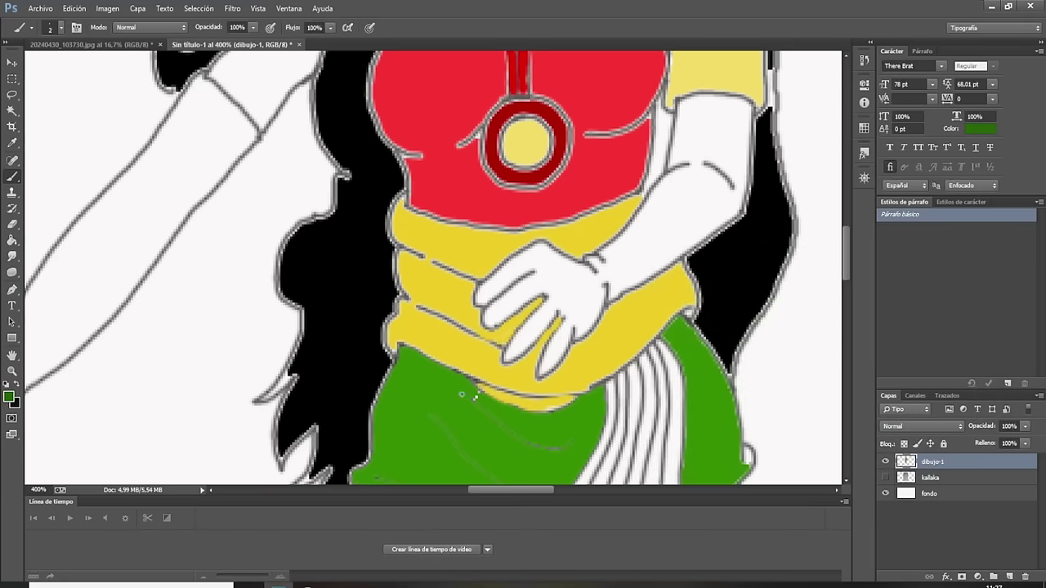
pyautogui.moveTo(481, 400)
pyautogui.mouseDown()
pyautogui.moveTo(556, 444)
pyautogui.moveTo(569, 434)
pyautogui.mouseUp()
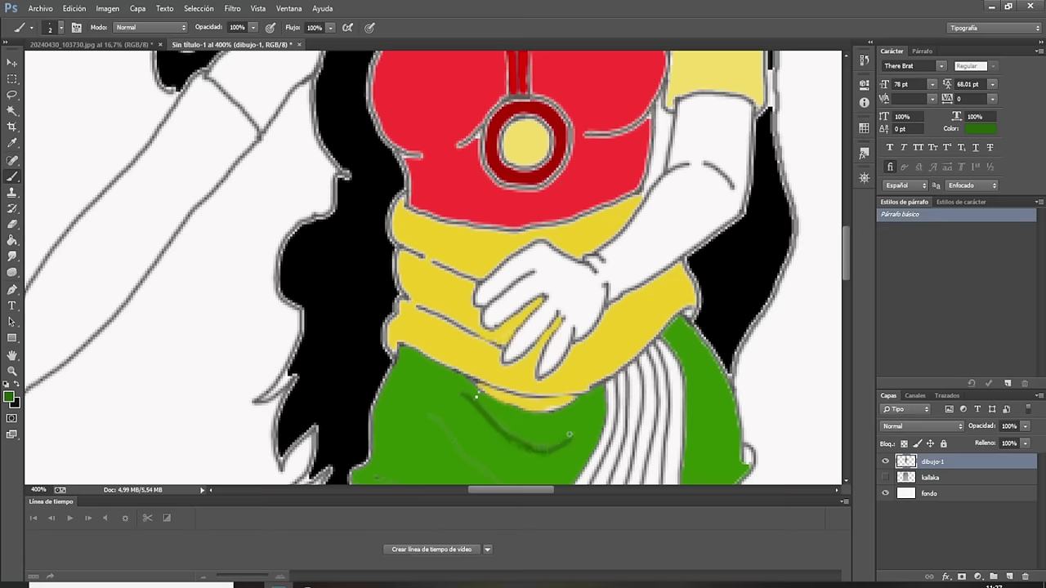
pyautogui.scroll(-4, 830, 243)
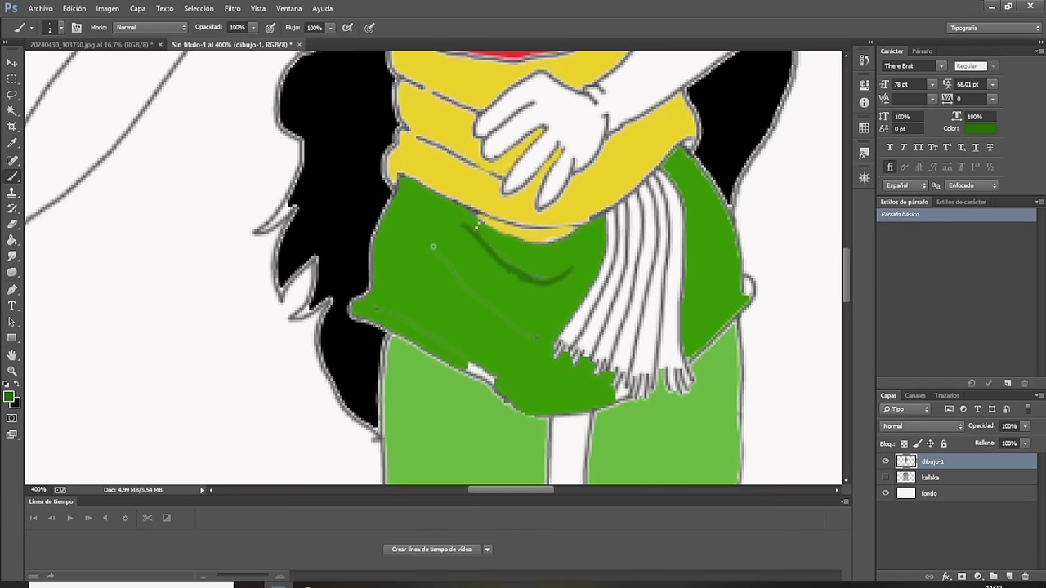
pyautogui.moveTo(435, 250); pyautogui.dragTo(512, 334)
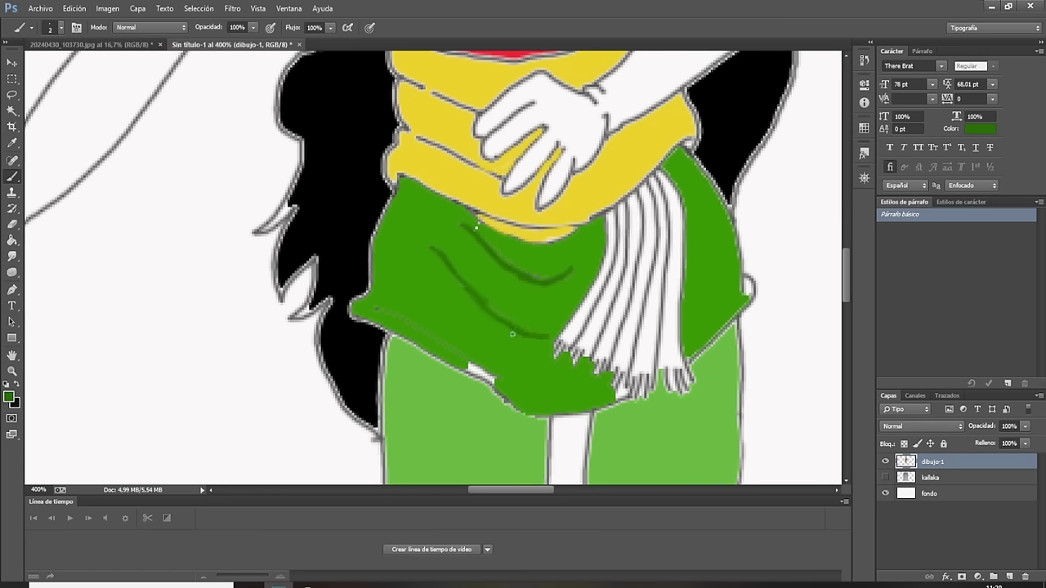
pyautogui.moveTo(370, 308); pyautogui.dragTo(551, 397)
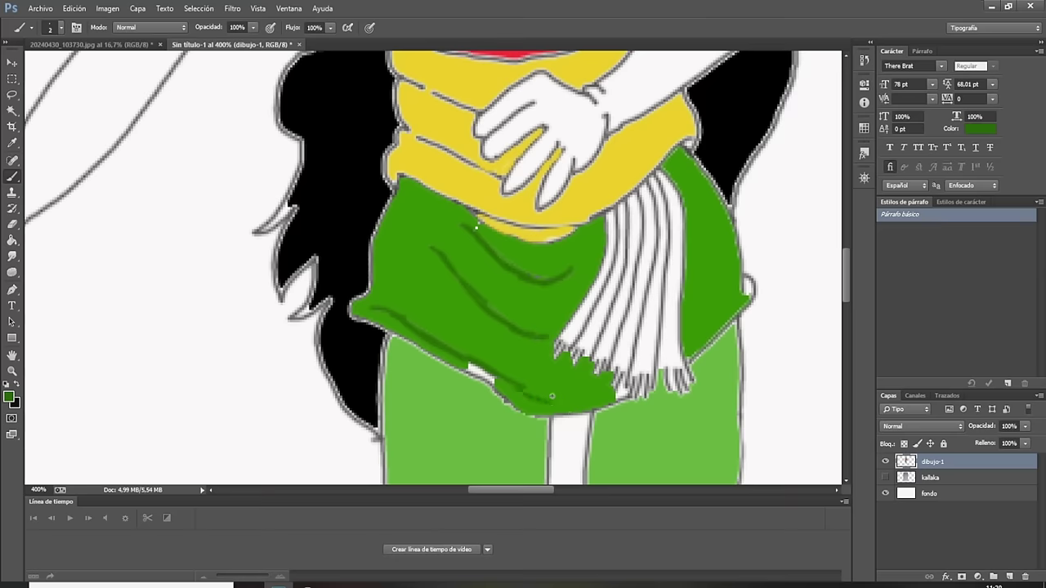
# Resample the brighter skirt green and cover the white gaps at the hem and right edge.
pyautogui.click(13, 142)
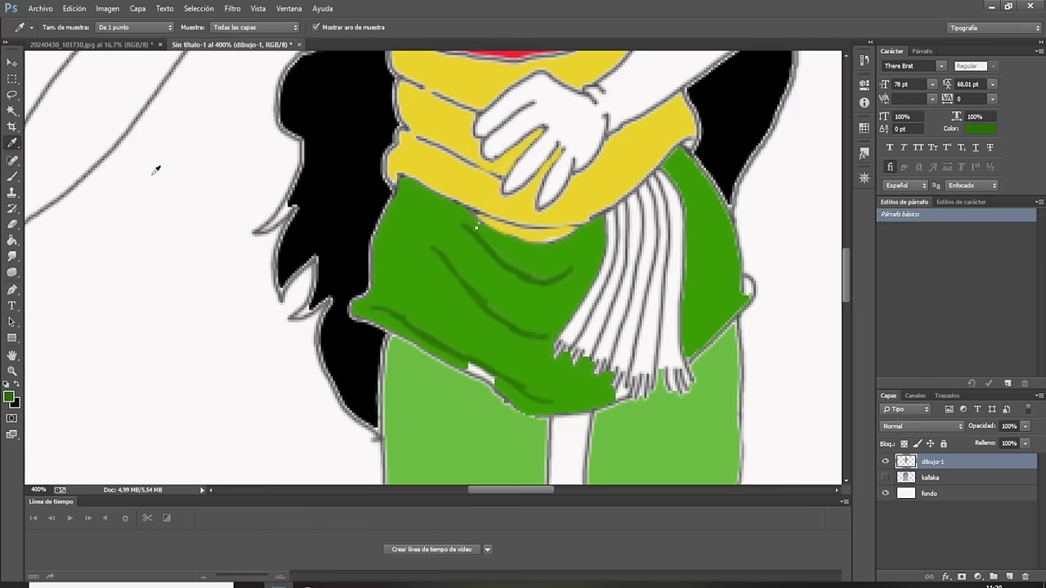
pyautogui.click(422, 281)
pyautogui.click(12, 175)
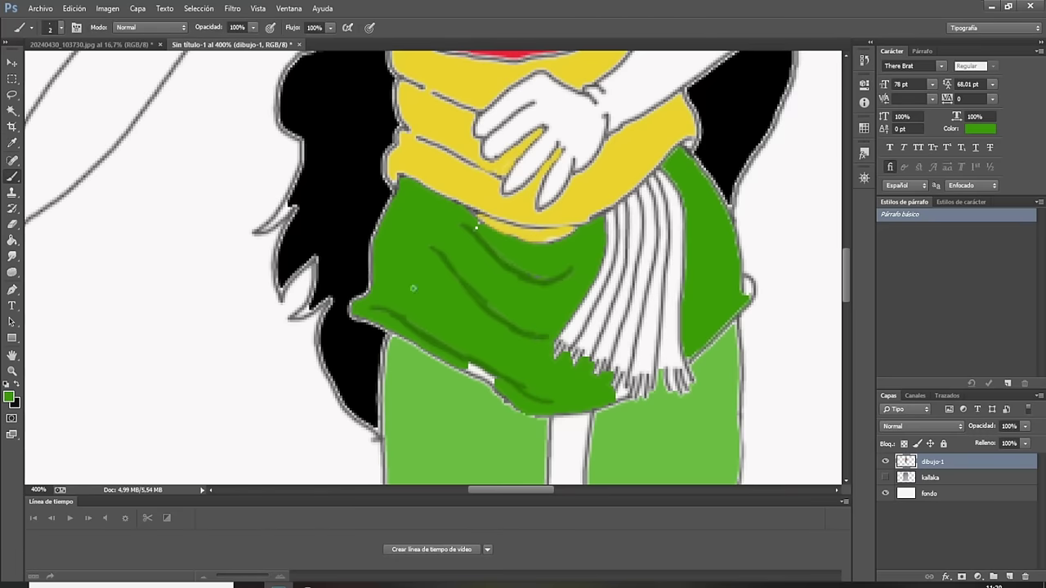
pyautogui.moveTo(464, 364); pyautogui.dragTo(473, 368)
pyautogui.moveTo(746, 280); pyautogui.dragTo(745, 300)
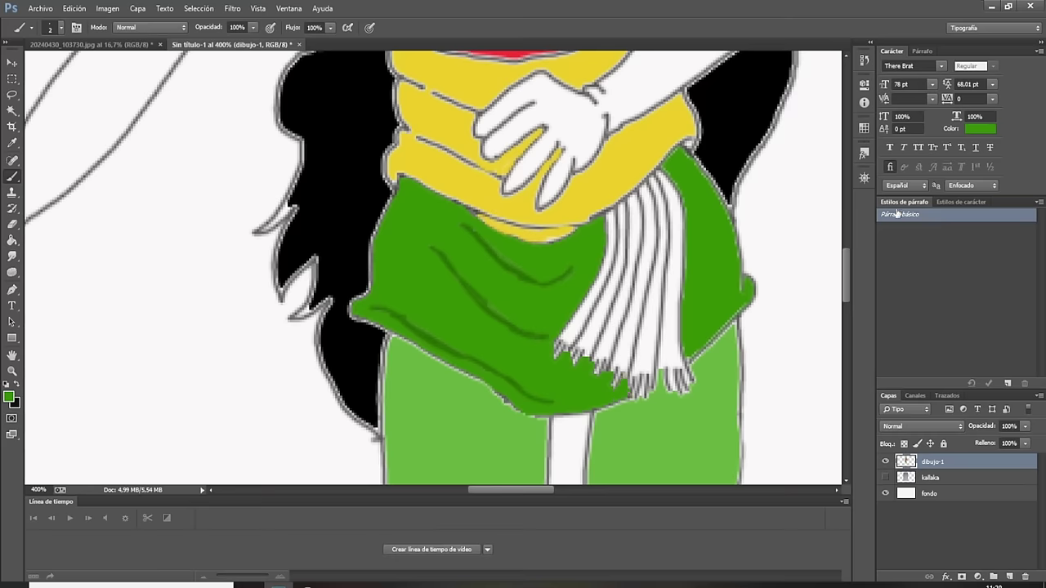
pyautogui.click(860, 180)
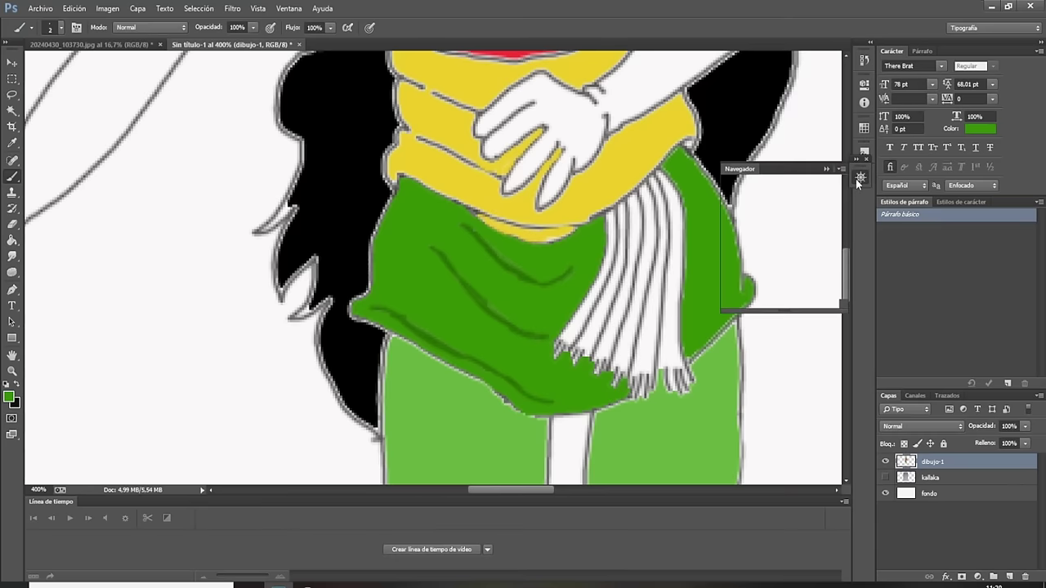
pyautogui.click(760, 304)
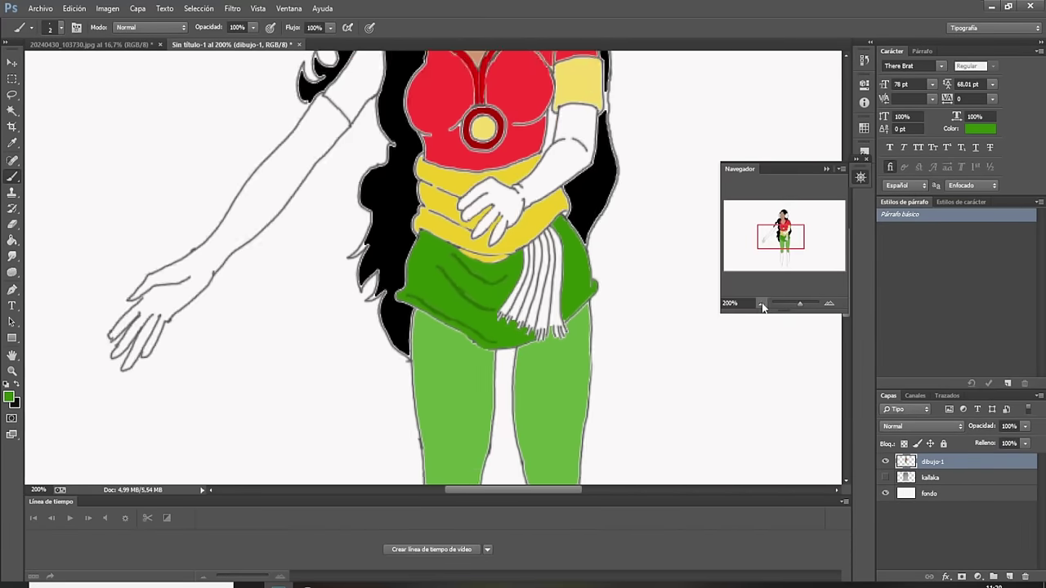
pyautogui.click(760, 304)
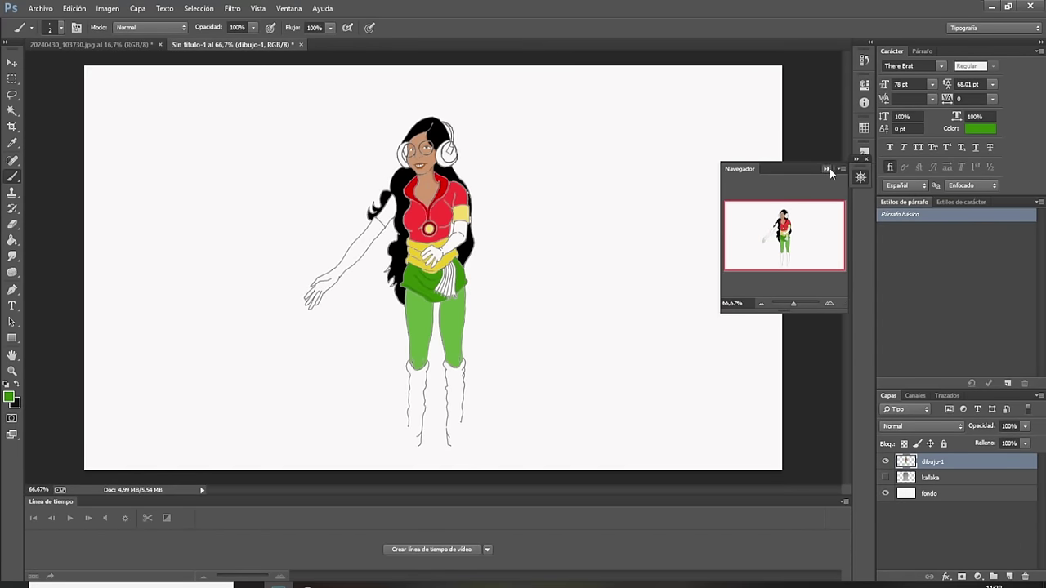
pyautogui.click(828, 169)
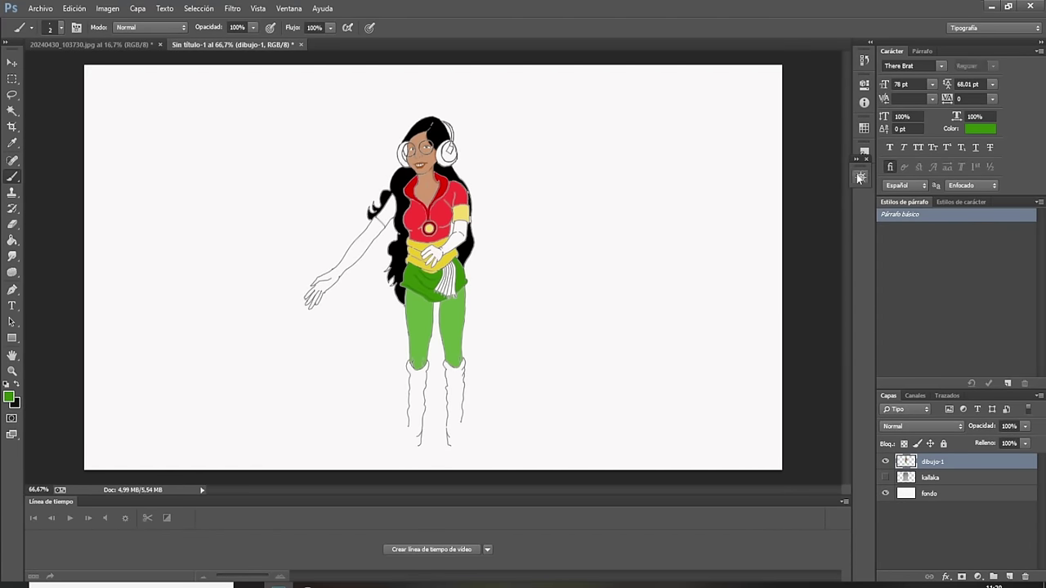
pyautogui.moveTo(861, 179); pyautogui.dragTo(858, 182)
pyautogui.click(864, 178)
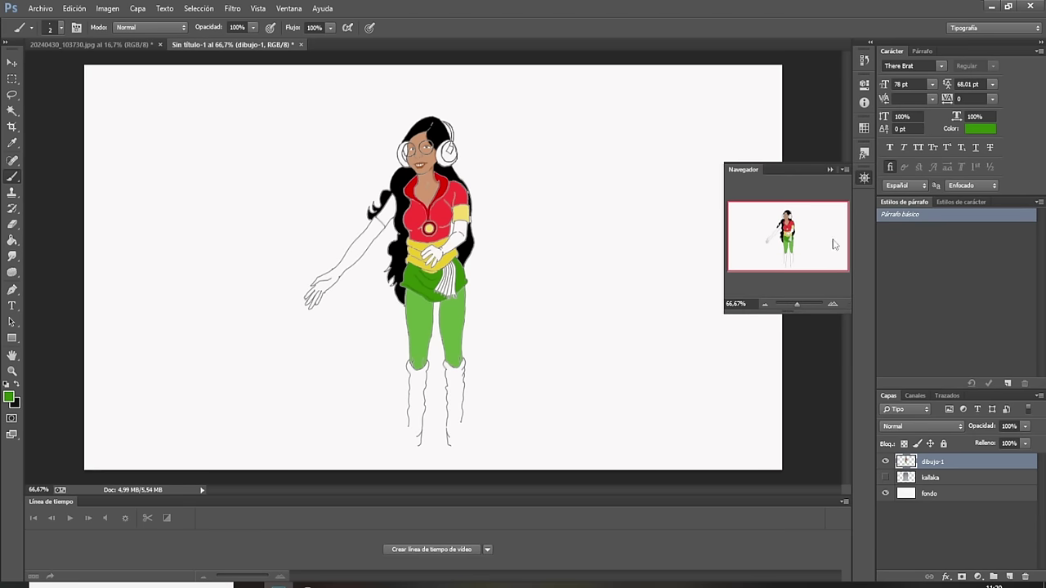
pyautogui.click(832, 305)
pyautogui.click(833, 304)
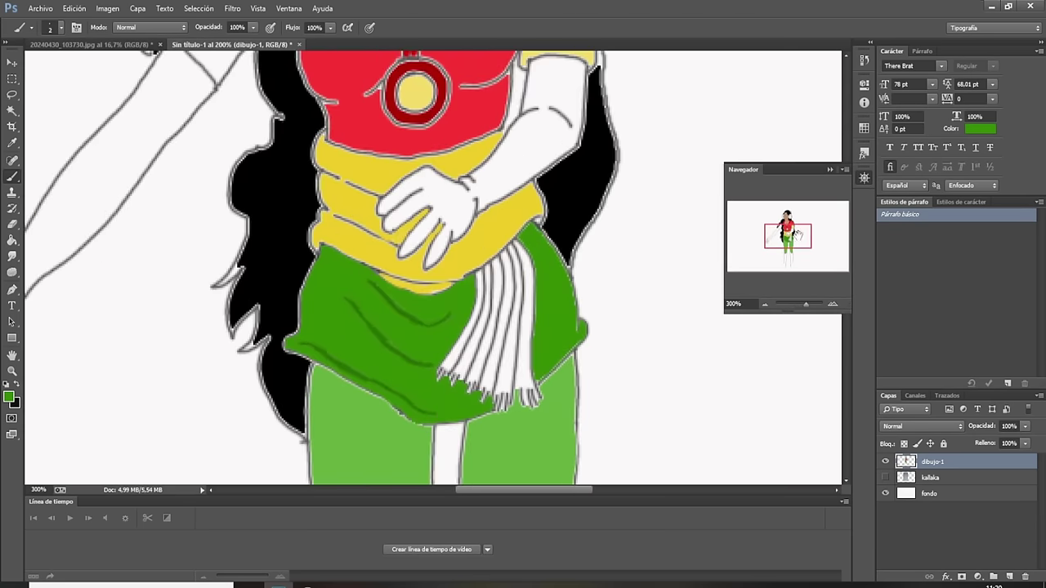
# Sample black from the hair and paint the gaps beside the glove, armband and red sleeve.
pyautogui.moveTo(797, 236); pyautogui.dragTo(797, 227)
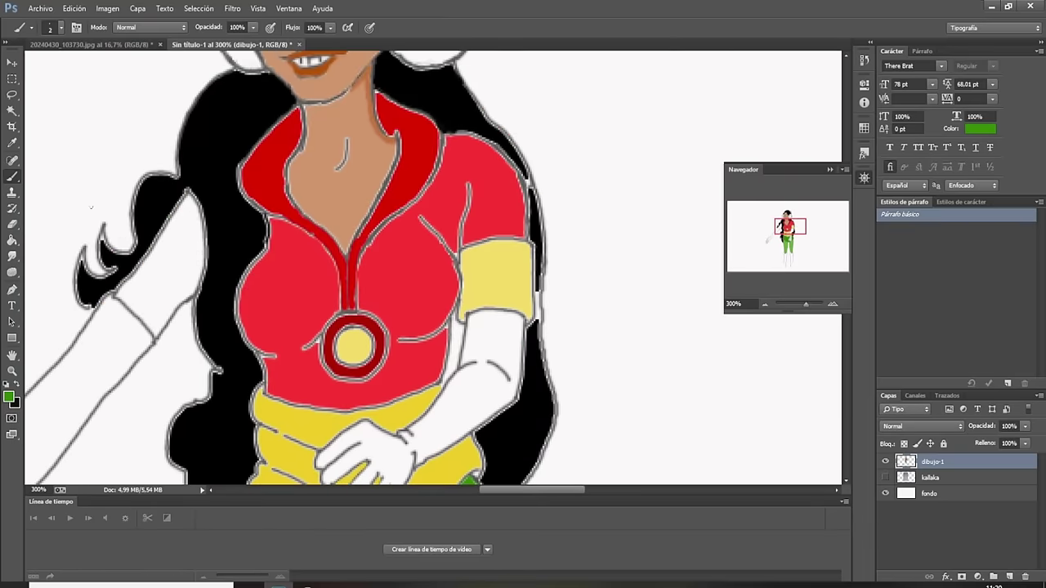
pyautogui.click(13, 143)
pyautogui.click(397, 93)
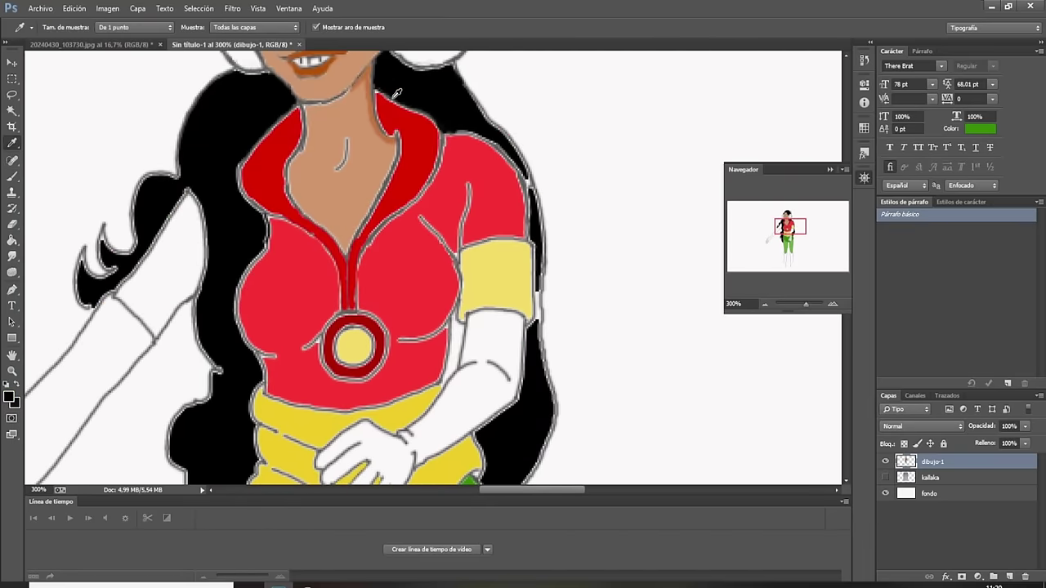
pyautogui.click(13, 176)
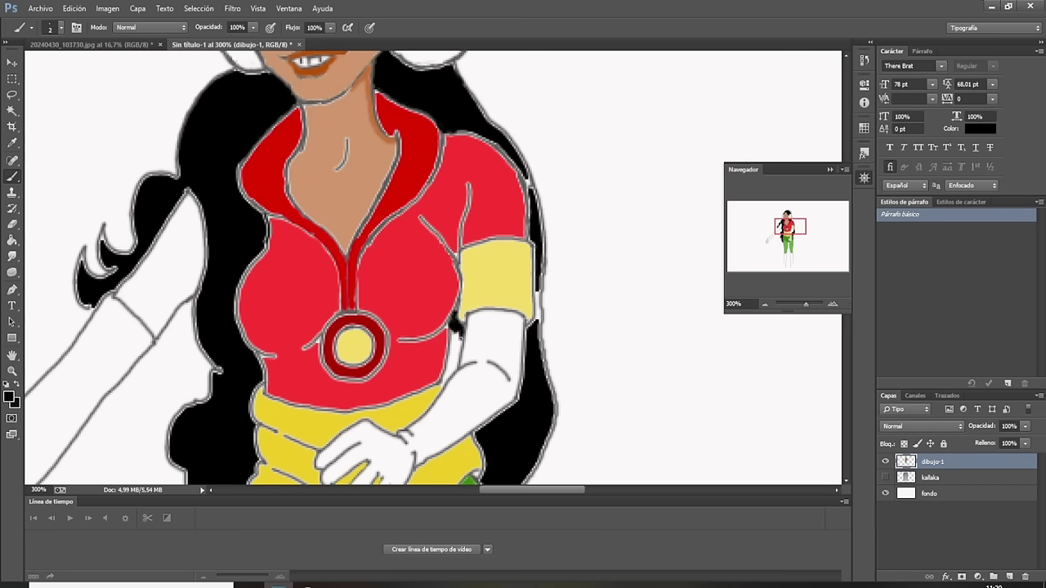
pyautogui.moveTo(458, 334); pyautogui.dragTo(448, 374)
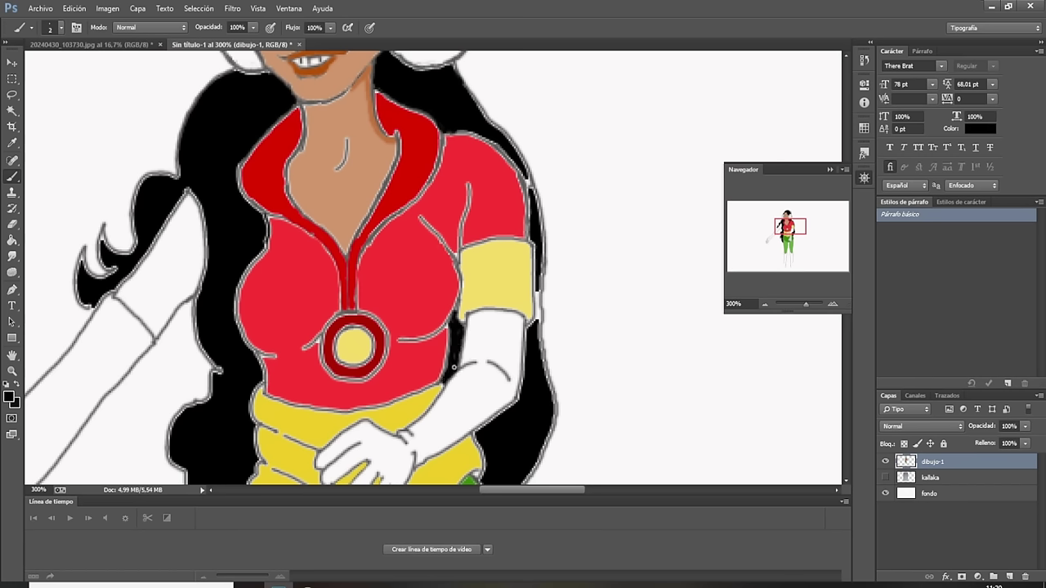
pyautogui.moveTo(537, 287); pyautogui.dragTo(537, 322)
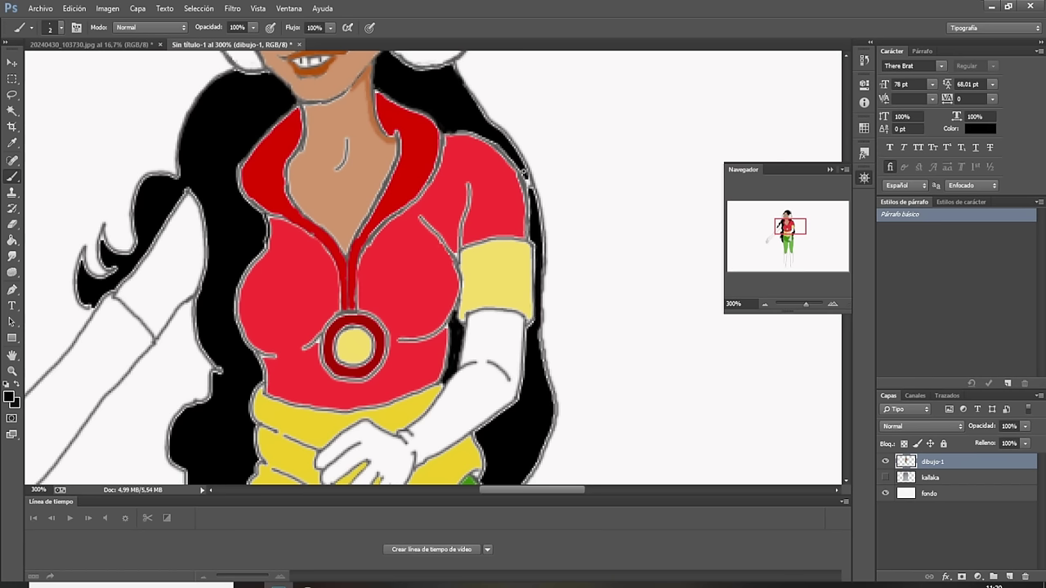
pyautogui.moveTo(525, 173); pyautogui.dragTo(525, 164)
pyautogui.moveTo(797, 227); pyautogui.dragTo(794, 218)
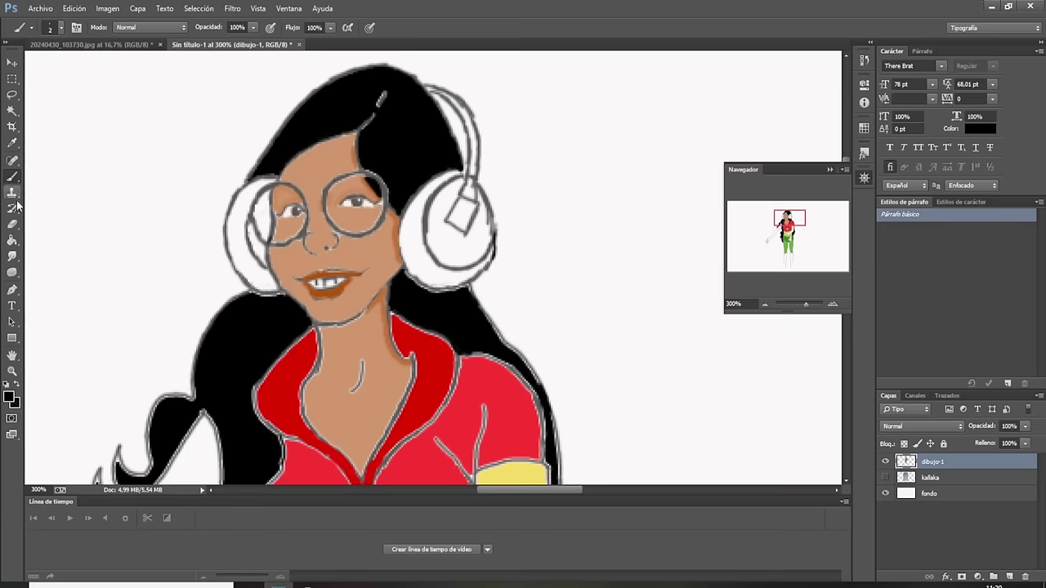
pyautogui.click(11, 398)
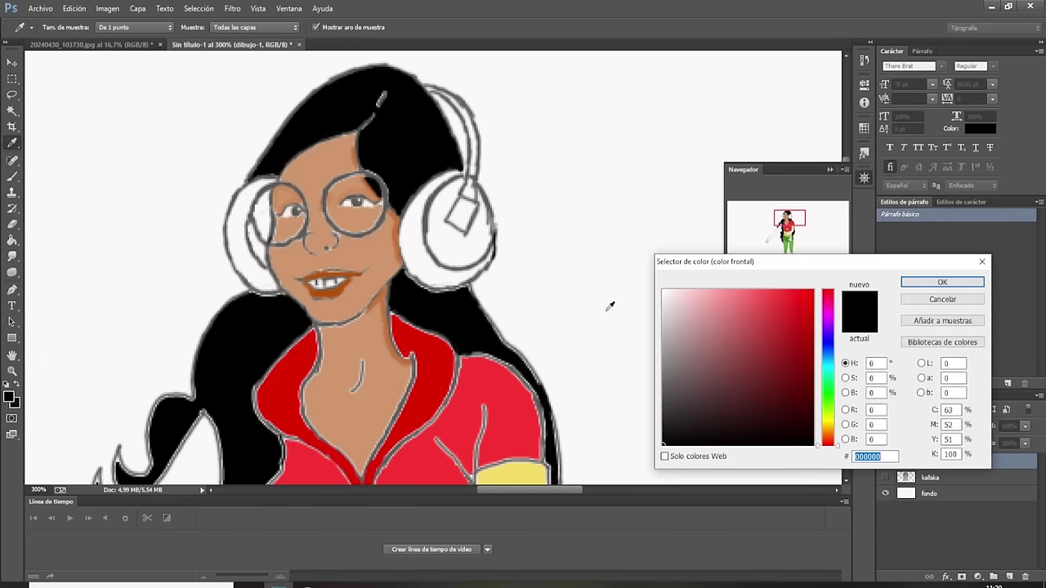
# Bucket-fill both headphone earpads with a light pink.
pyautogui.click(702, 292)
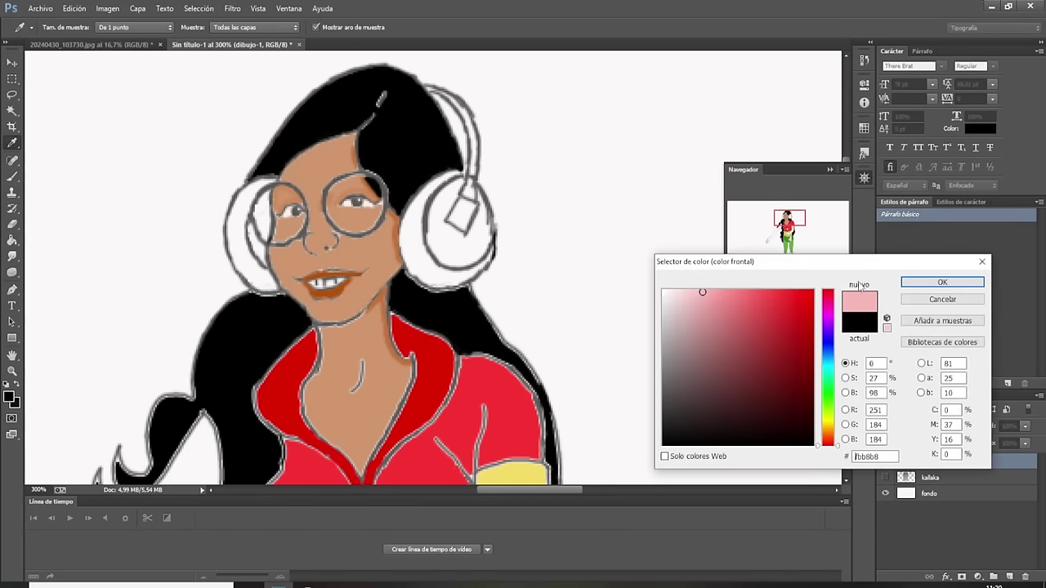
pyautogui.click(913, 286)
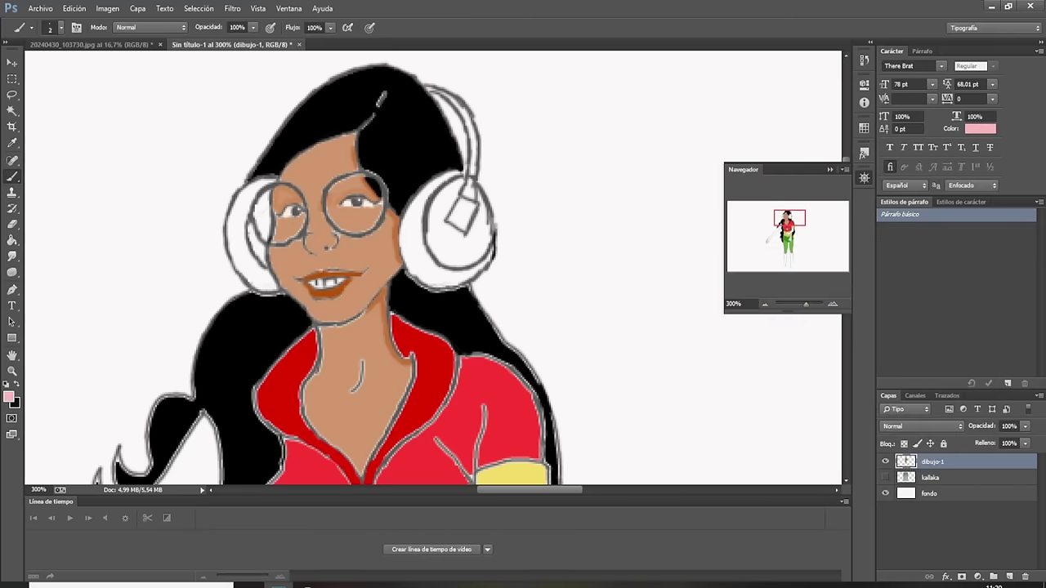
pyautogui.click(12, 241)
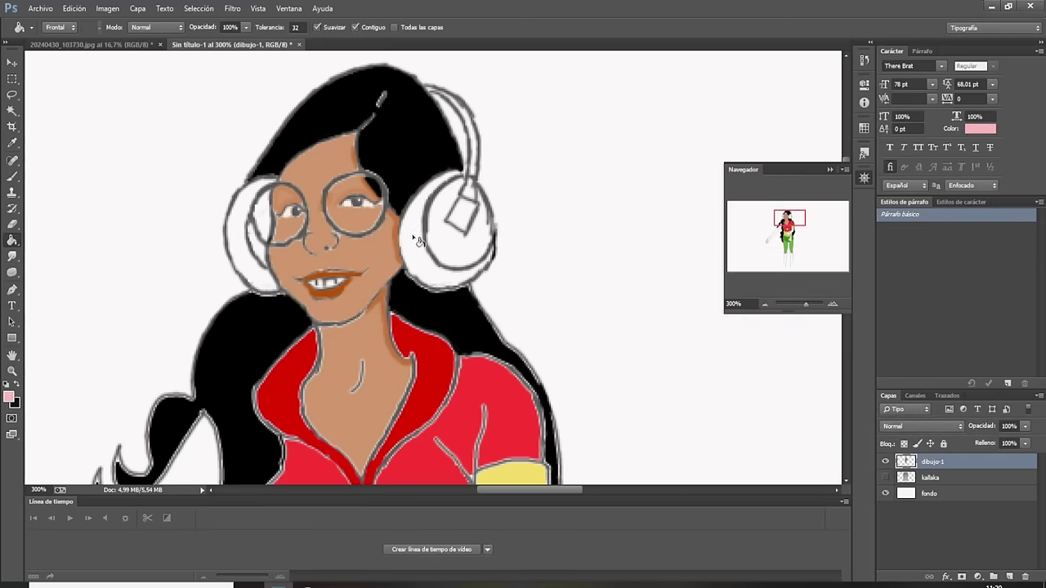
pyautogui.click(407, 265)
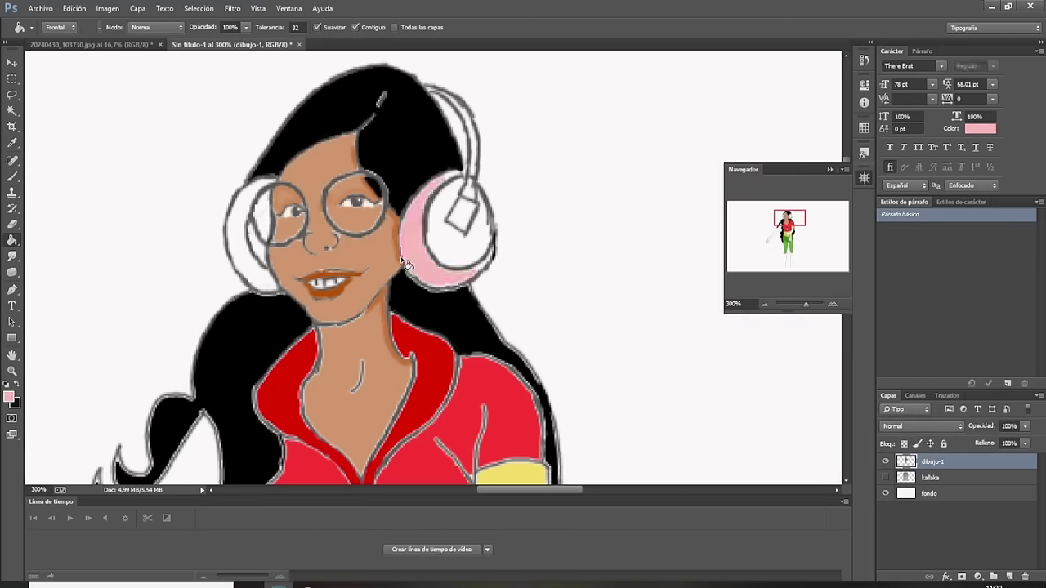
pyautogui.click(252, 263)
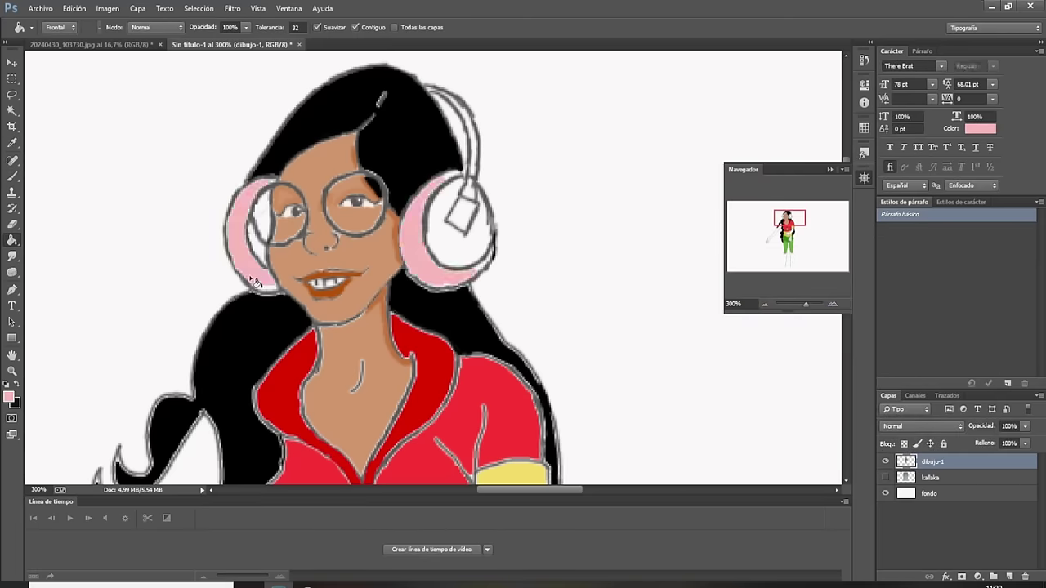
# Fill both earmuffs' inner areas with a deeper pink, undoing the stray outline fill.
pyautogui.click(11, 399)
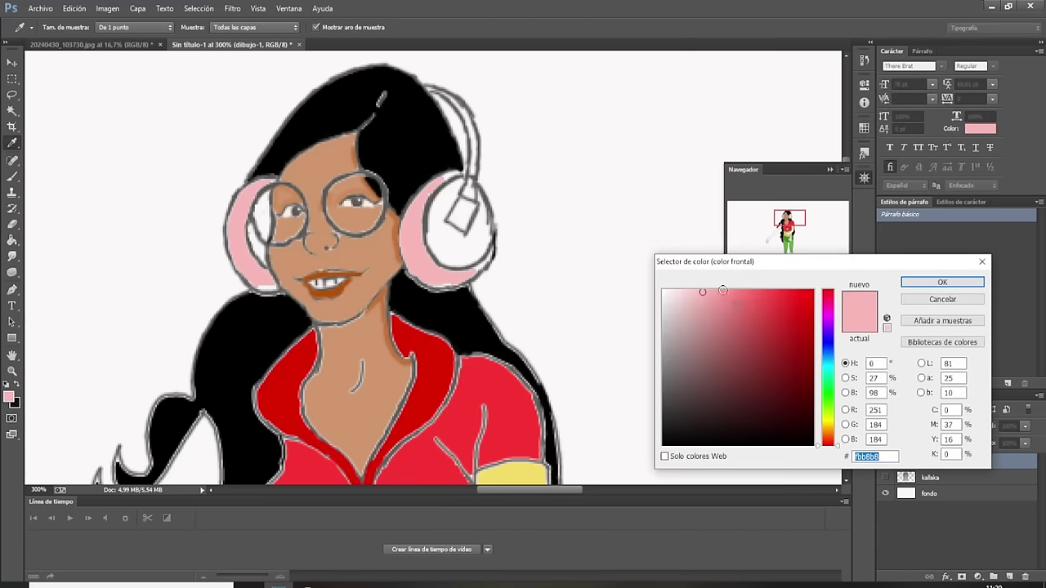
pyautogui.click(721, 291)
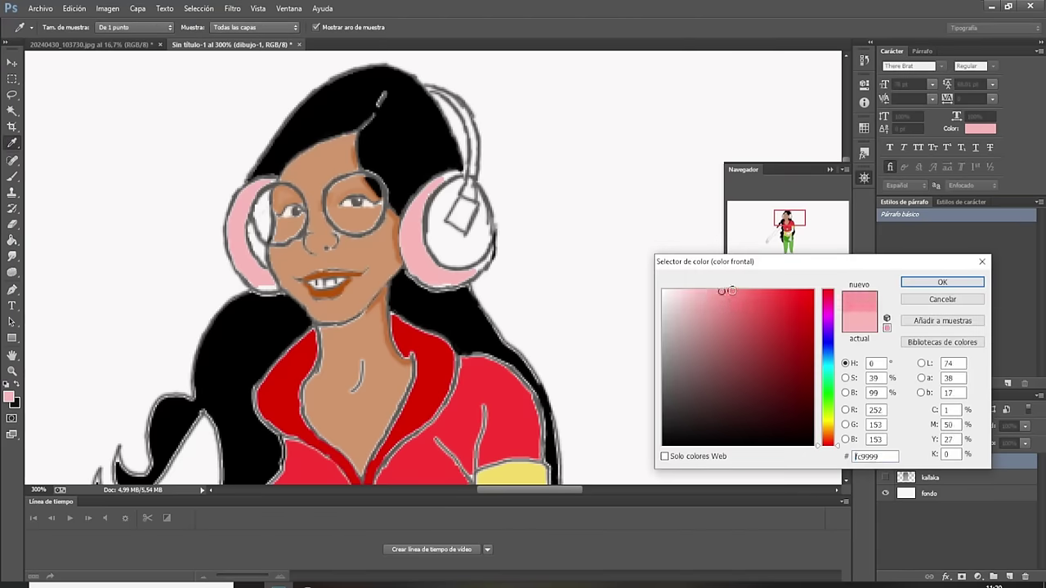
pyautogui.click(942, 281)
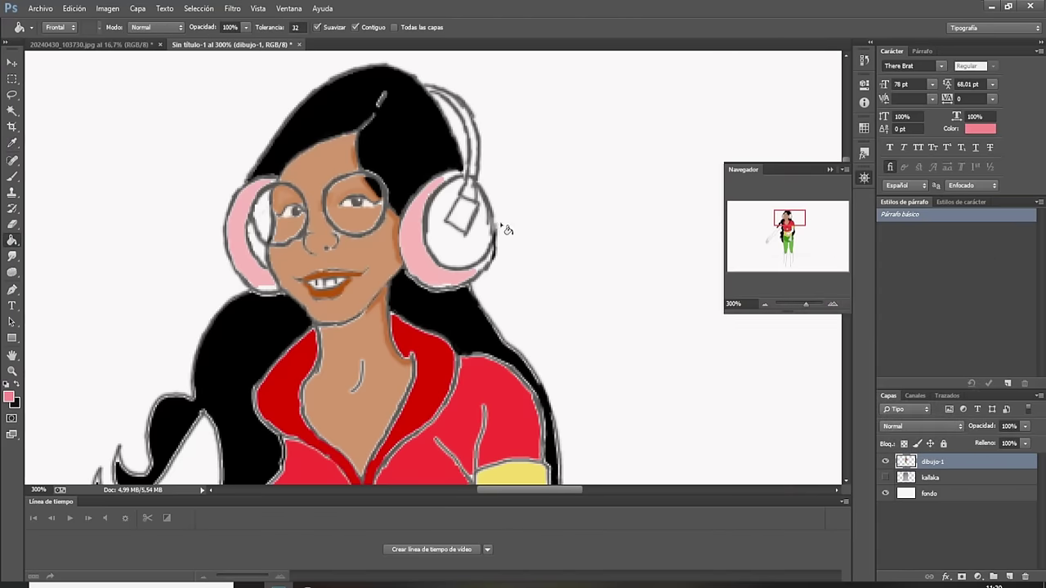
pyautogui.click(443, 245)
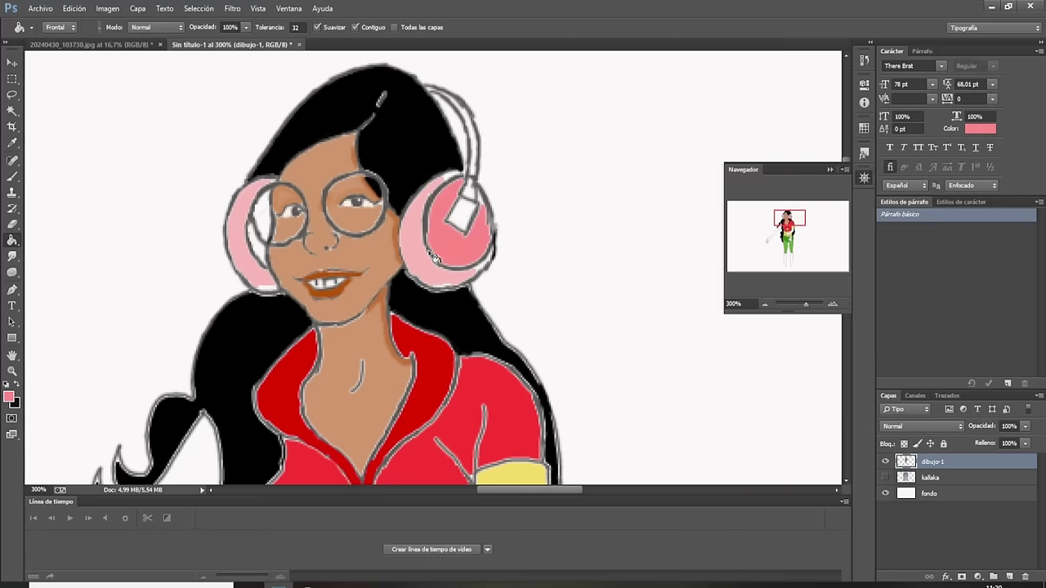
pyautogui.click(259, 247)
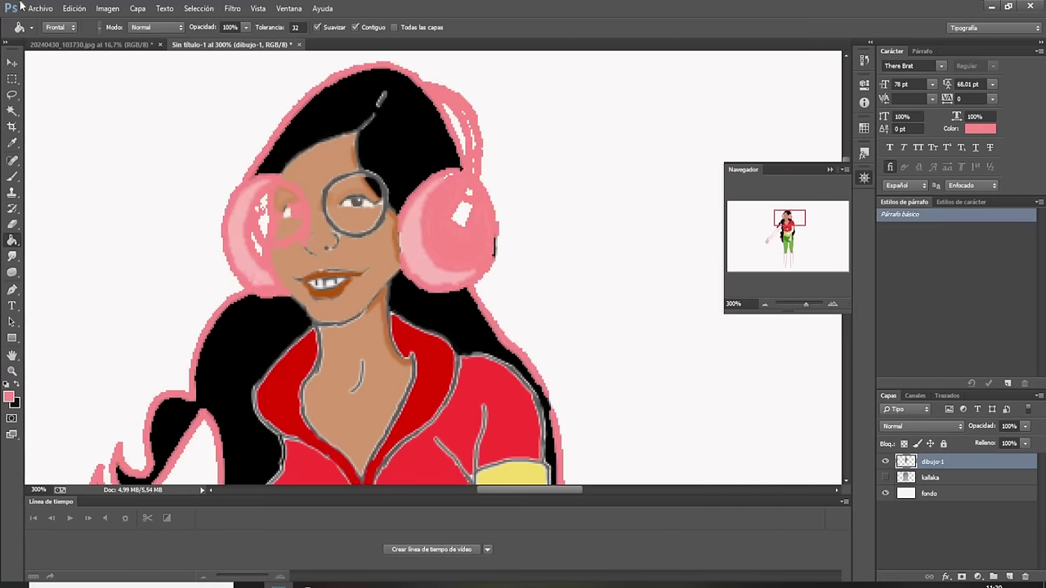
pyautogui.click(73, 8)
pyautogui.click(107, 47)
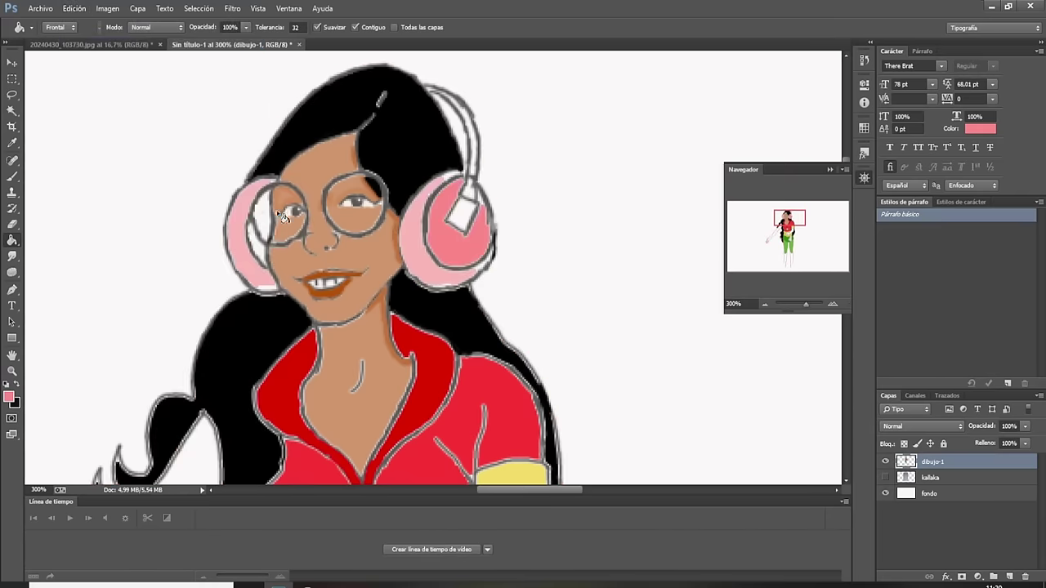
pyautogui.click(257, 247)
pyautogui.click(10, 398)
pyautogui.moveTo(731, 291); pyautogui.dragTo(745, 292)
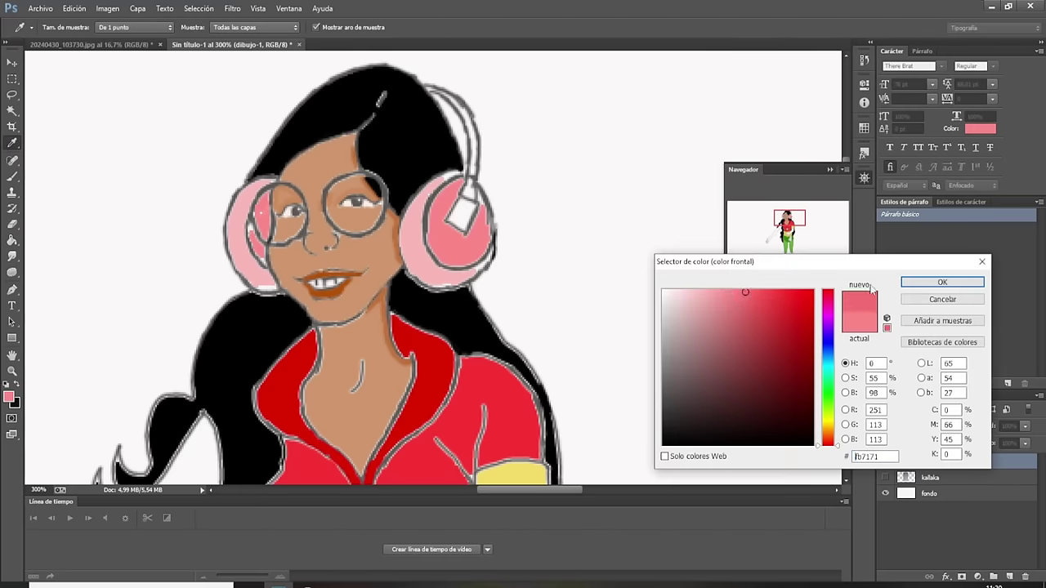
# Fill the right earmuff's white rectangle pink, then the connector and headband strip coral red.
pyautogui.click(913, 286)
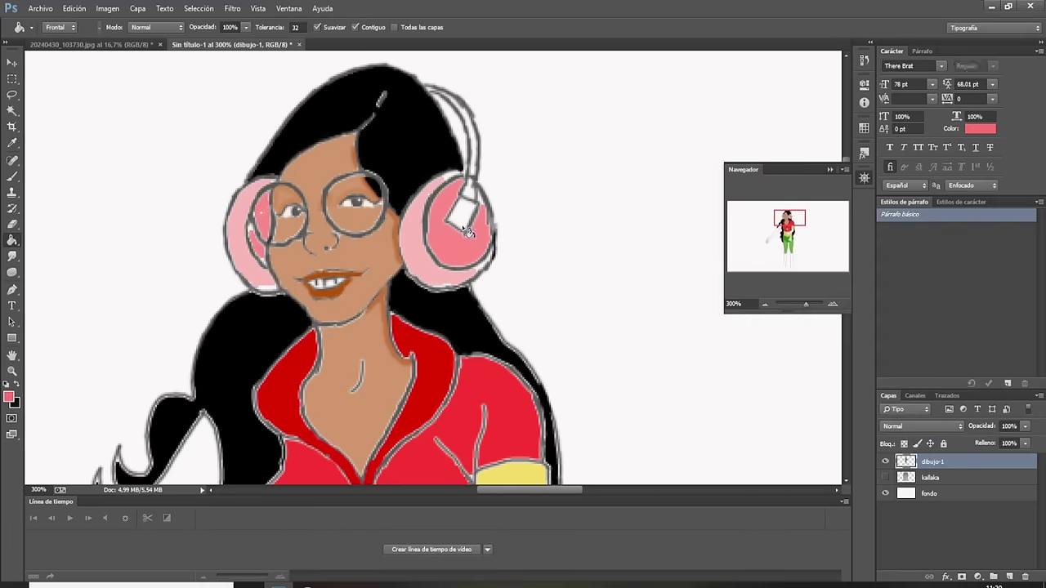
pyautogui.click(461, 221)
pyautogui.click(12, 400)
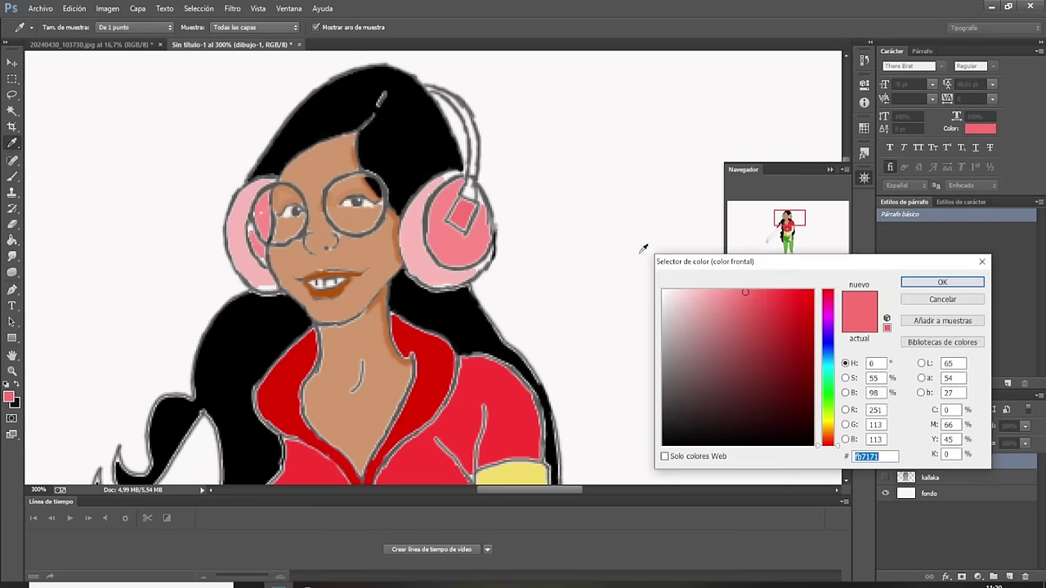
pyautogui.click(761, 294)
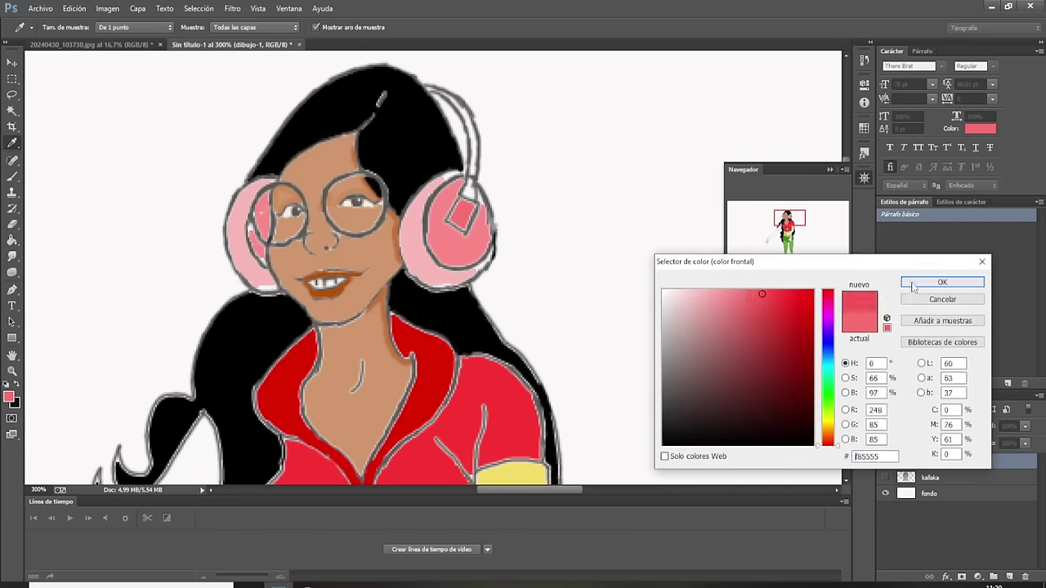
pyautogui.click(942, 282)
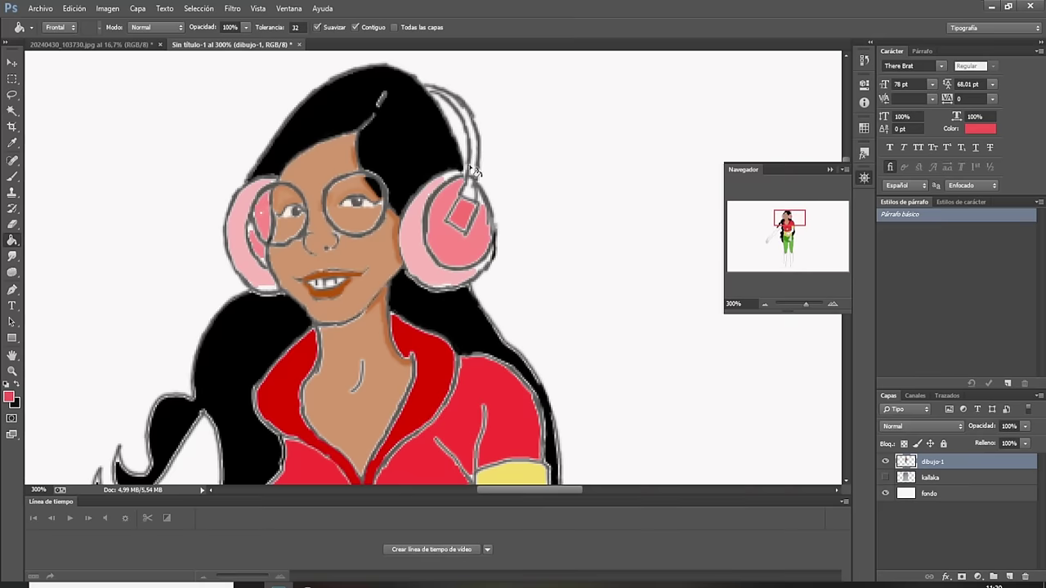
pyautogui.click(476, 164)
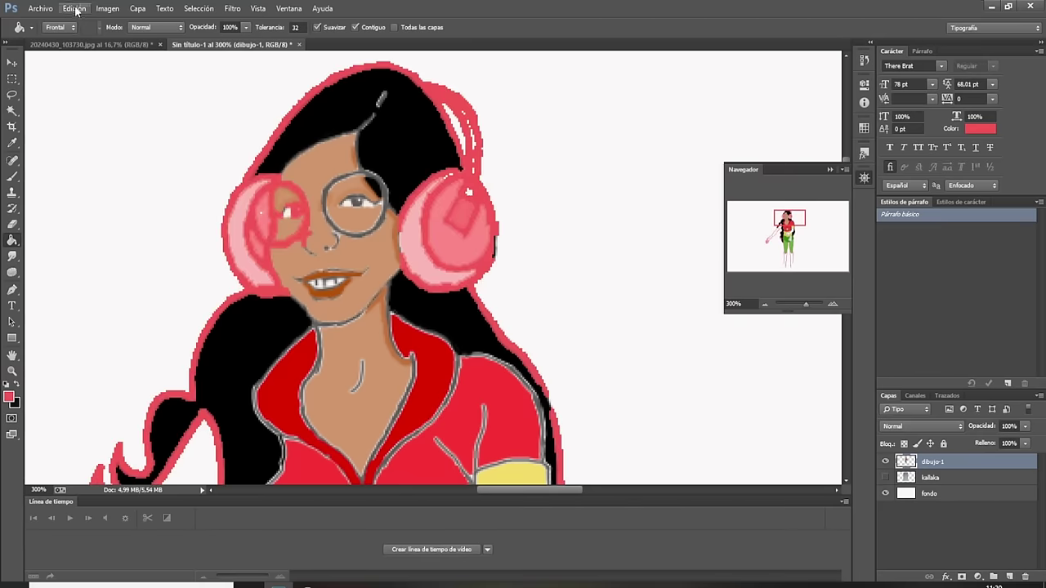
pyautogui.click(73, 8)
pyautogui.click(92, 41)
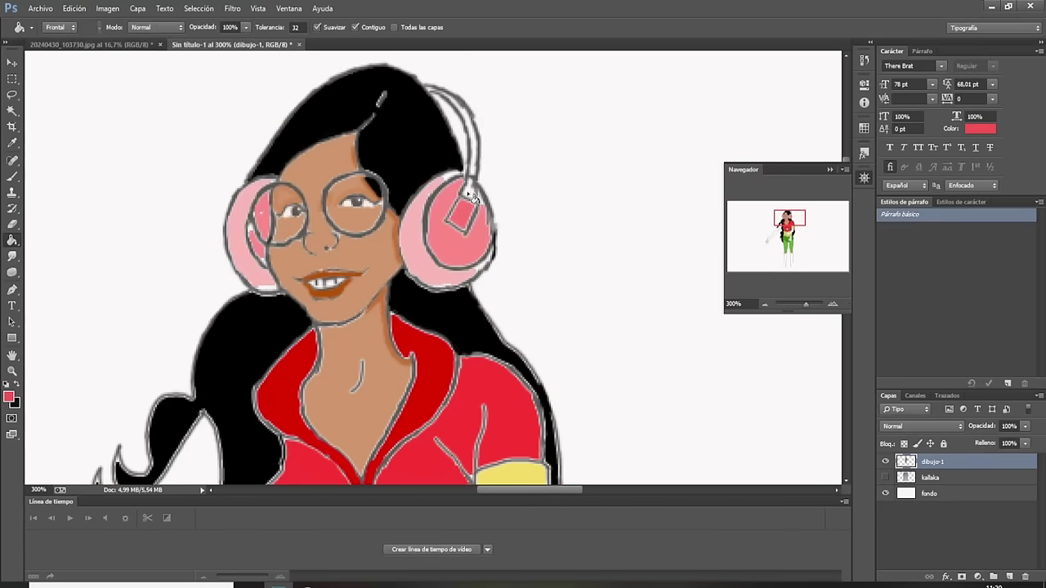
pyautogui.click(468, 193)
pyautogui.click(473, 149)
# Load the headphone's light pink into the brush and zoom in on the headphones.
pyautogui.moveTo(791, 219); pyautogui.dragTo(784, 224)
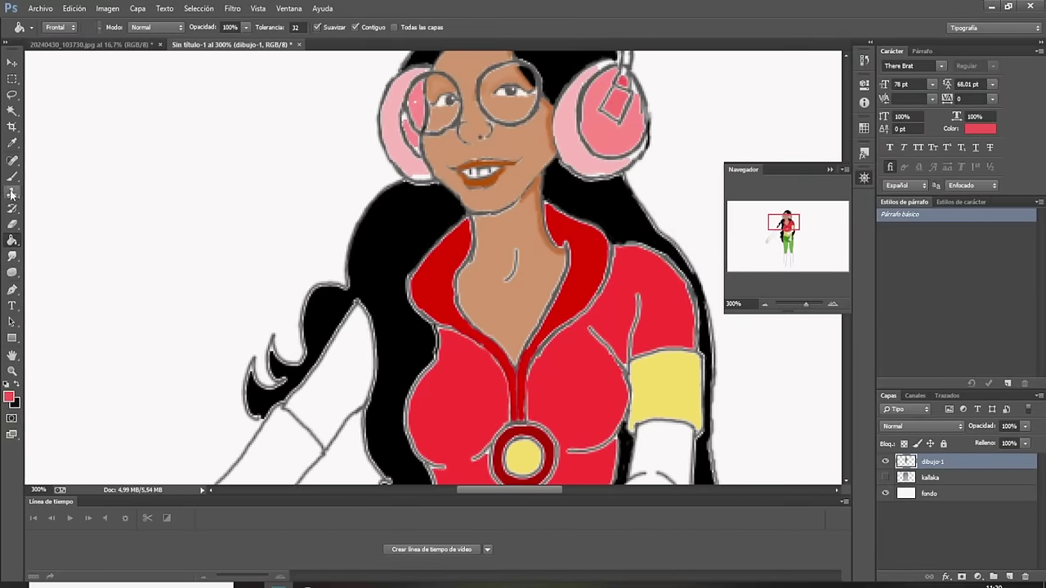
pyautogui.click(13, 142)
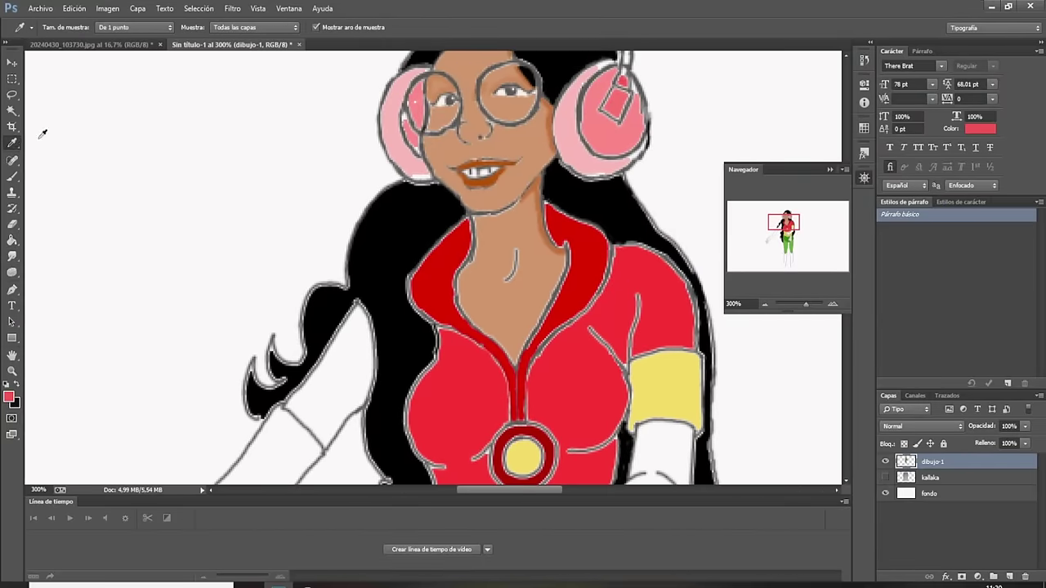
pyautogui.click(608, 157)
pyautogui.click(12, 175)
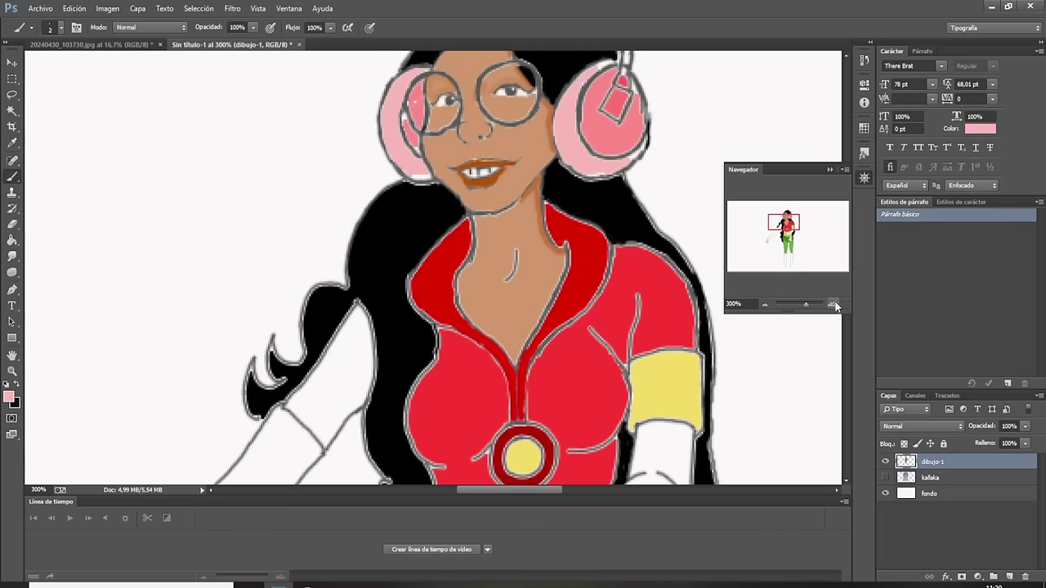
pyautogui.click(833, 304)
pyautogui.moveTo(783, 223); pyautogui.dragTo(787, 218)
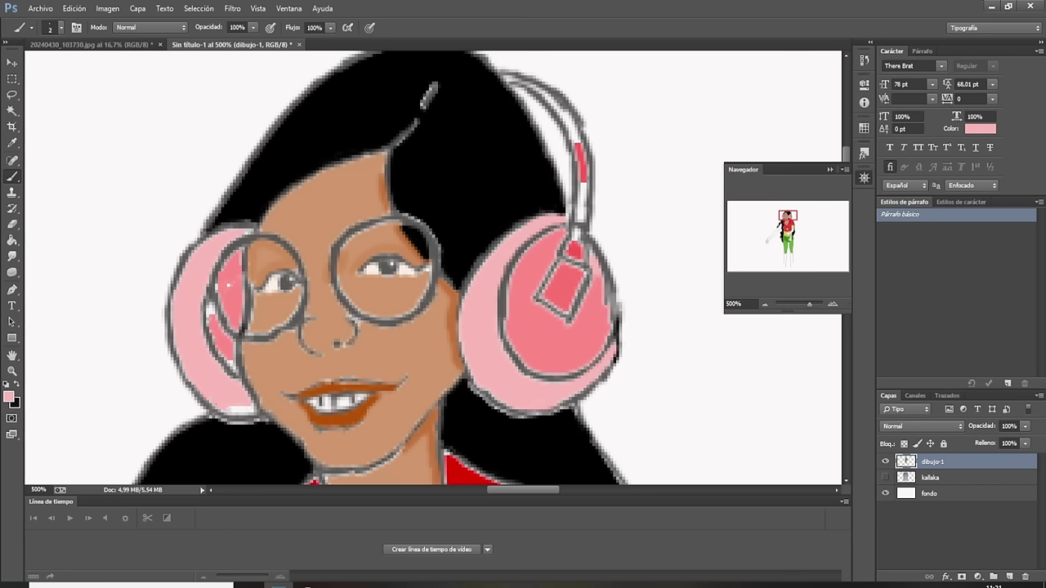
# Brush pink over the white gaps in the left and right ear cups.
pyautogui.moveTo(227, 410); pyautogui.dragTo(256, 413)
pyautogui.click(13, 143)
pyautogui.click(237, 296)
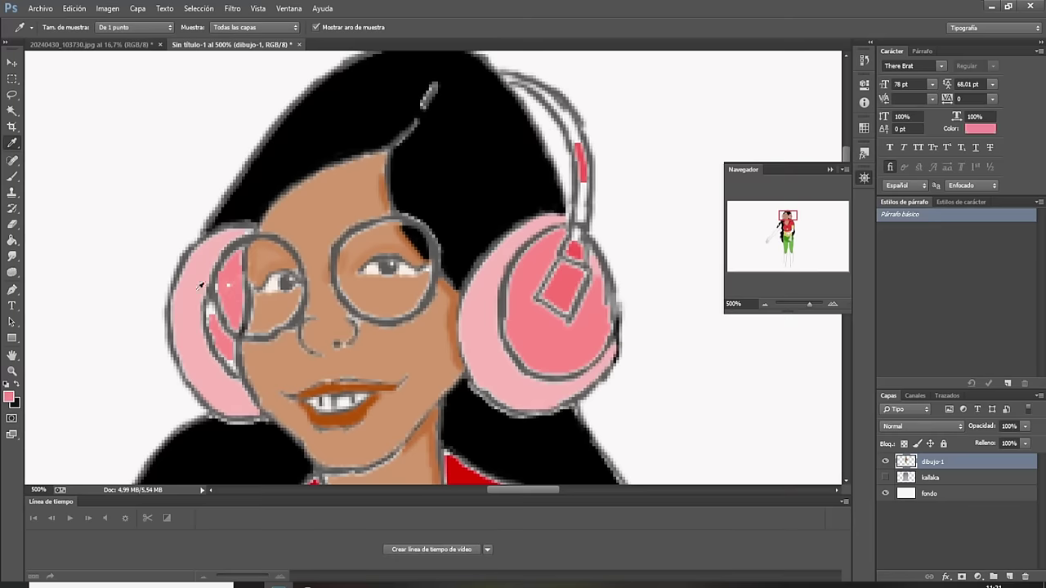
pyautogui.click(12, 176)
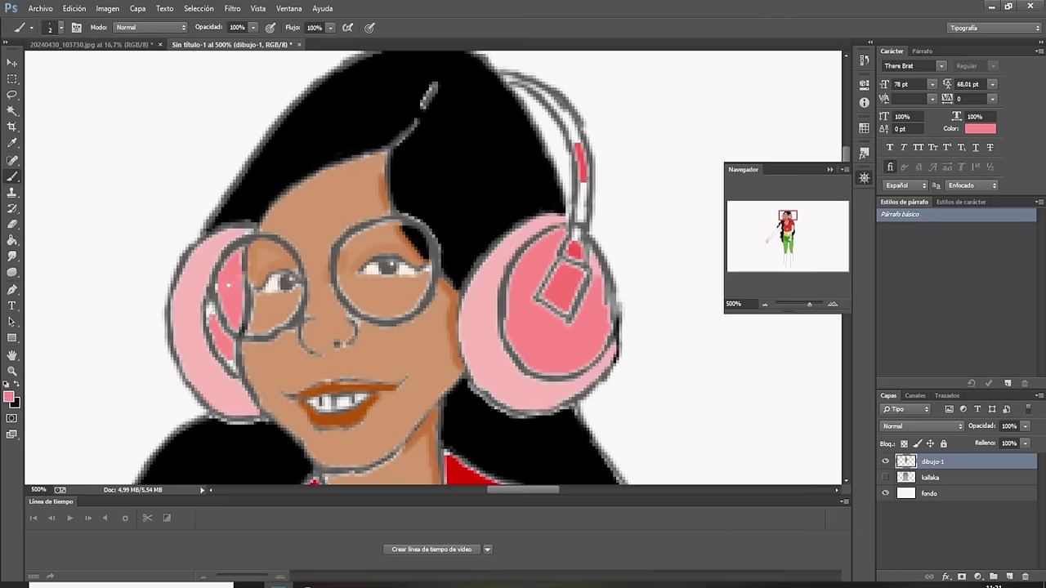
pyautogui.moveTo(211, 308); pyautogui.dragTo(234, 376)
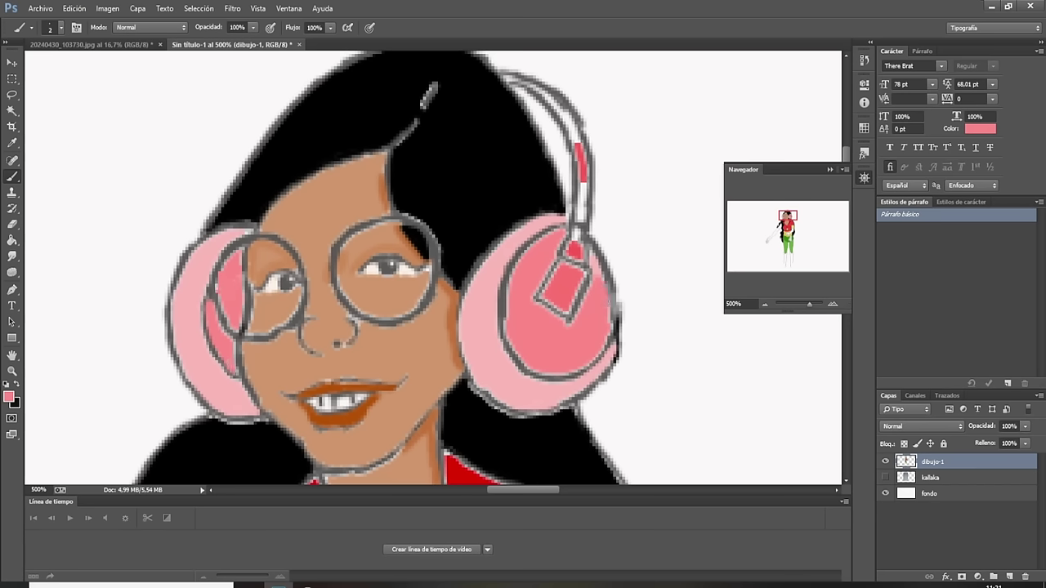
pyautogui.moveTo(612, 309); pyautogui.dragTo(609, 324)
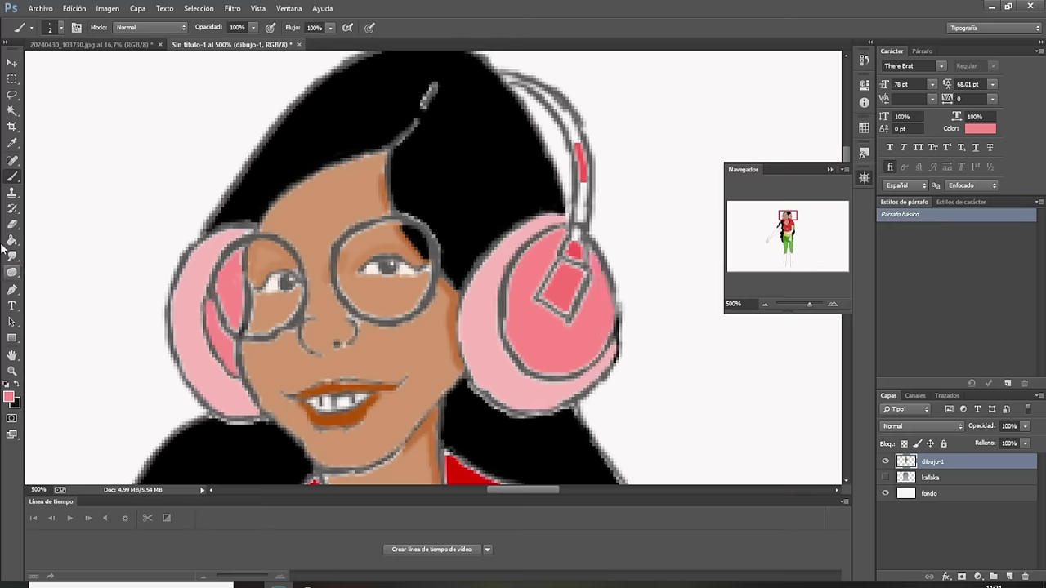
# Sample the headphone's coral red and paint it along the full headband.
pyautogui.click(12, 143)
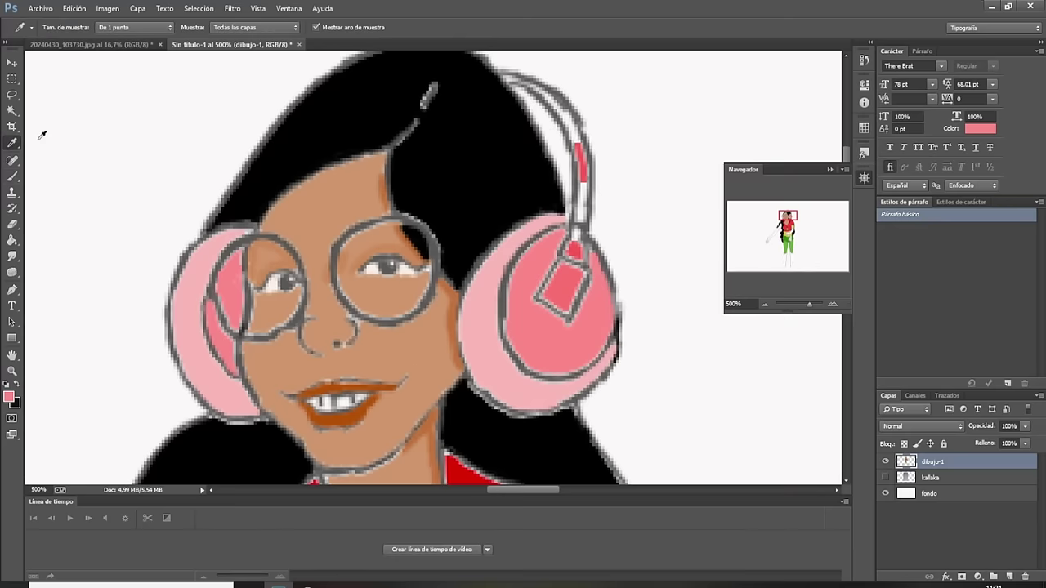
pyautogui.click(580, 147)
pyautogui.click(13, 175)
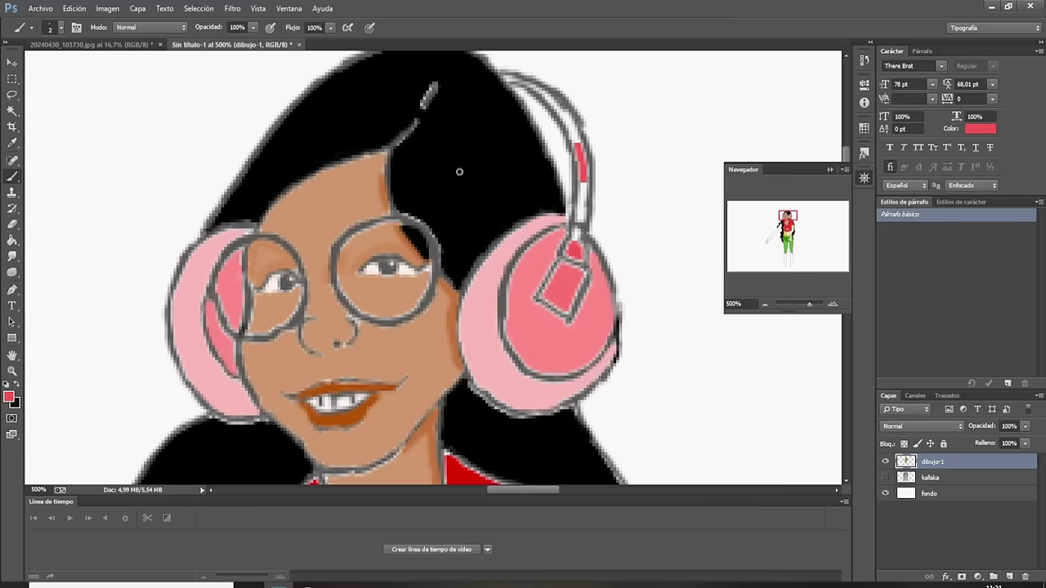
pyautogui.moveTo(582, 173)
pyautogui.mouseDown()
pyautogui.moveTo(580, 221)
pyautogui.moveTo(586, 159)
pyautogui.moveTo(572, 127)
pyautogui.moveTo(542, 92)
pyautogui.moveTo(506, 78)
pyautogui.mouseUp()
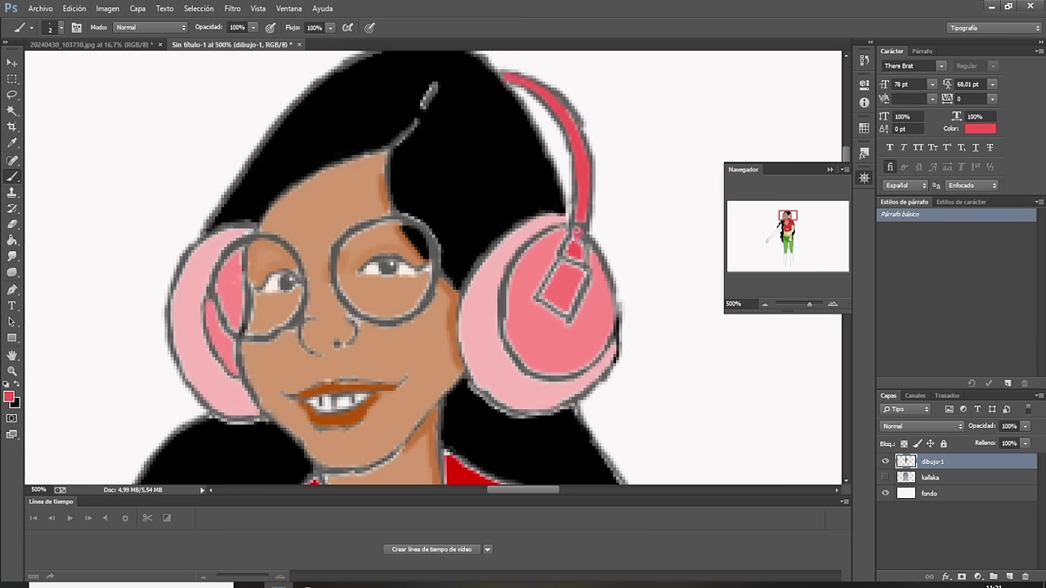
# Paint the connector below the headband red and cover the left ear cup's grey line with sampled pink.
pyautogui.moveTo(575, 234)
pyautogui.mouseDown()
pyautogui.moveTo(572, 259)
pyautogui.moveTo(582, 222)
pyautogui.mouseUp()
pyautogui.click(12, 143)
pyautogui.click(239, 289)
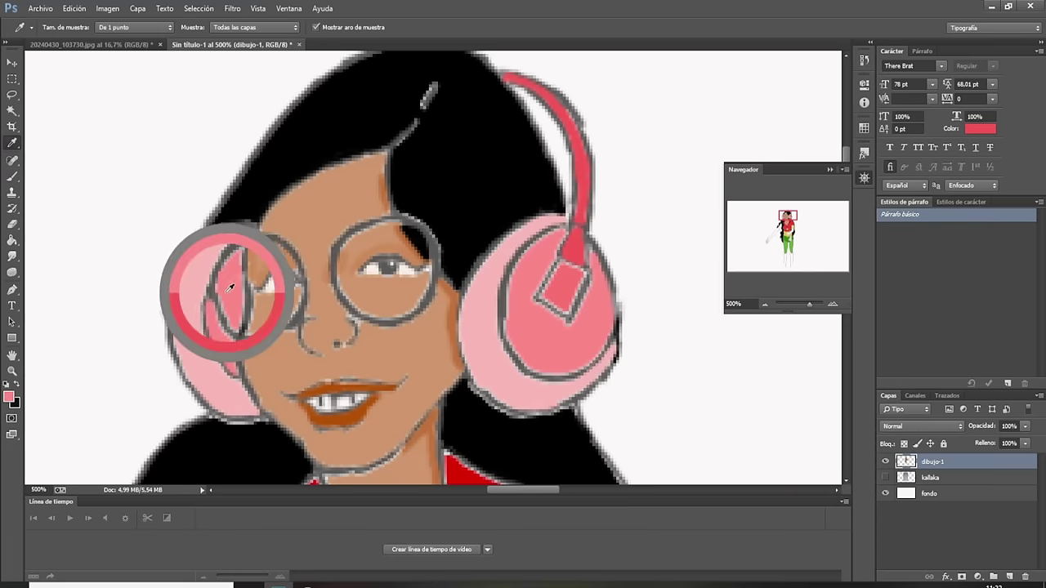
pyautogui.click(11, 177)
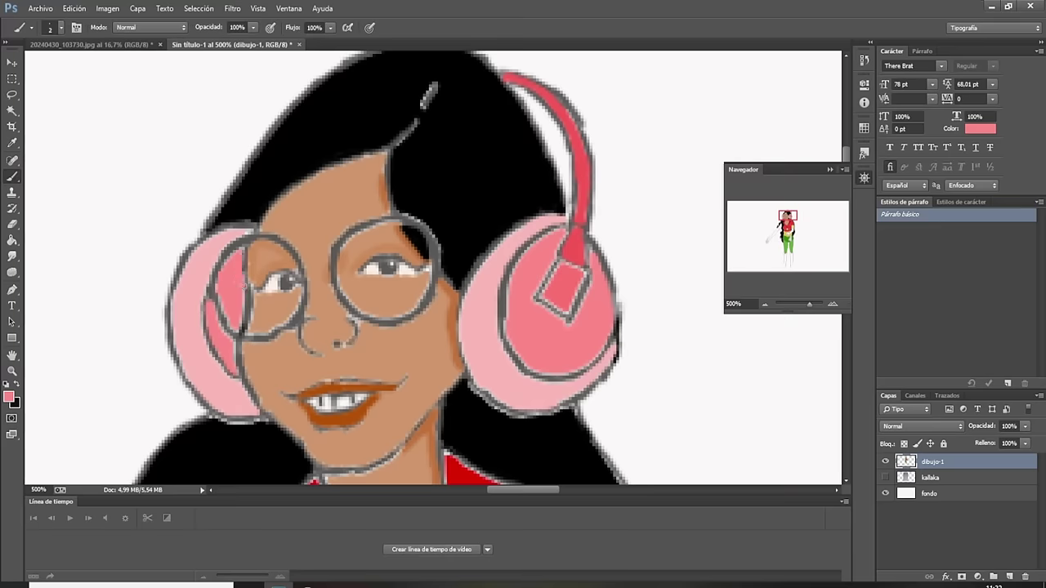
pyautogui.moveTo(245, 294); pyautogui.dragTo(244, 300)
# Resample lighter and darker headphone pinks and paint over the grey inner ear cup outline.
pyautogui.press('i')
pyautogui.click(202, 261)
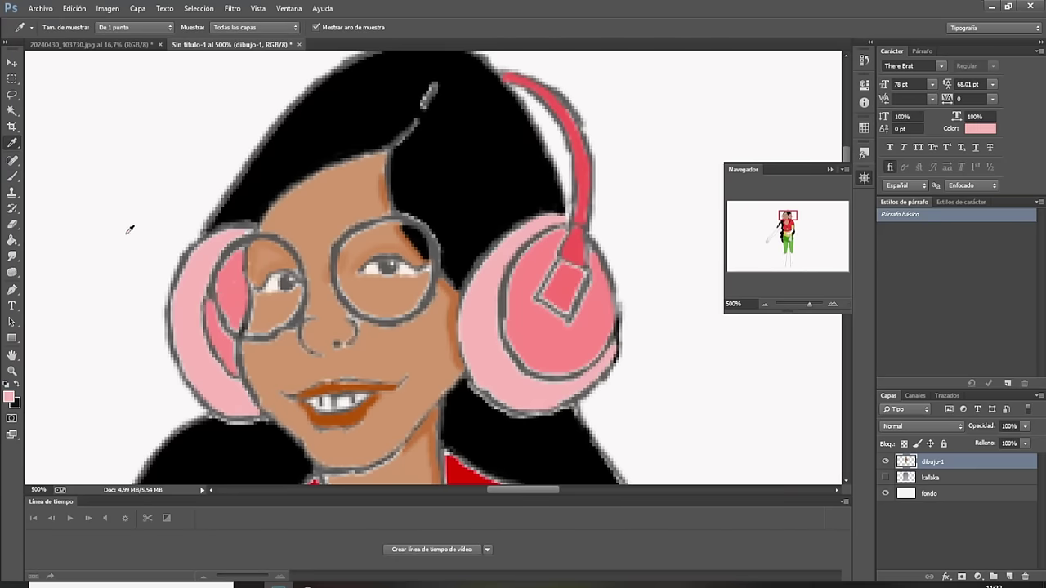
pyautogui.click(13, 176)
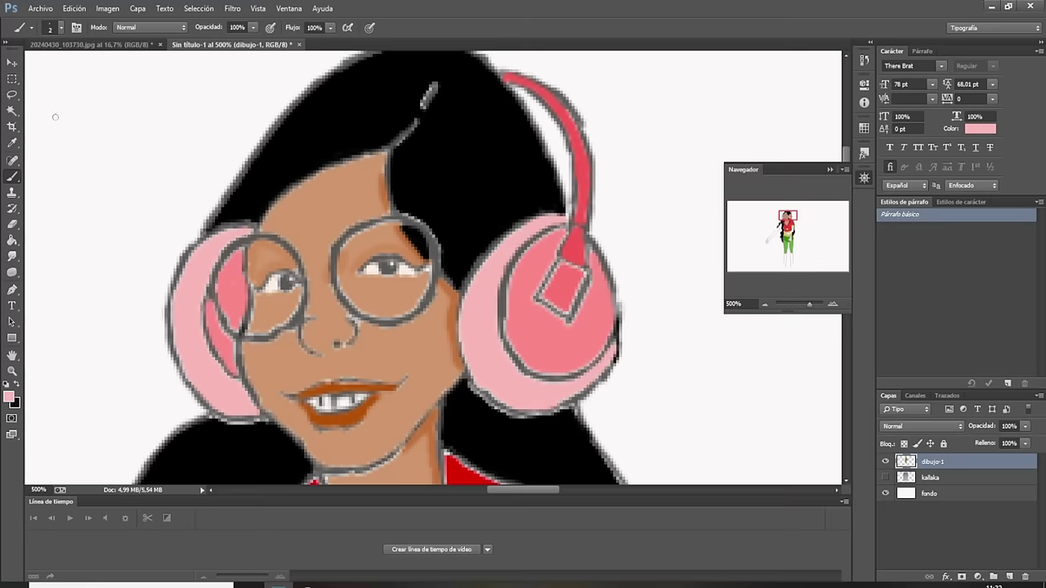
pyautogui.click(12, 143)
pyautogui.click(556, 278)
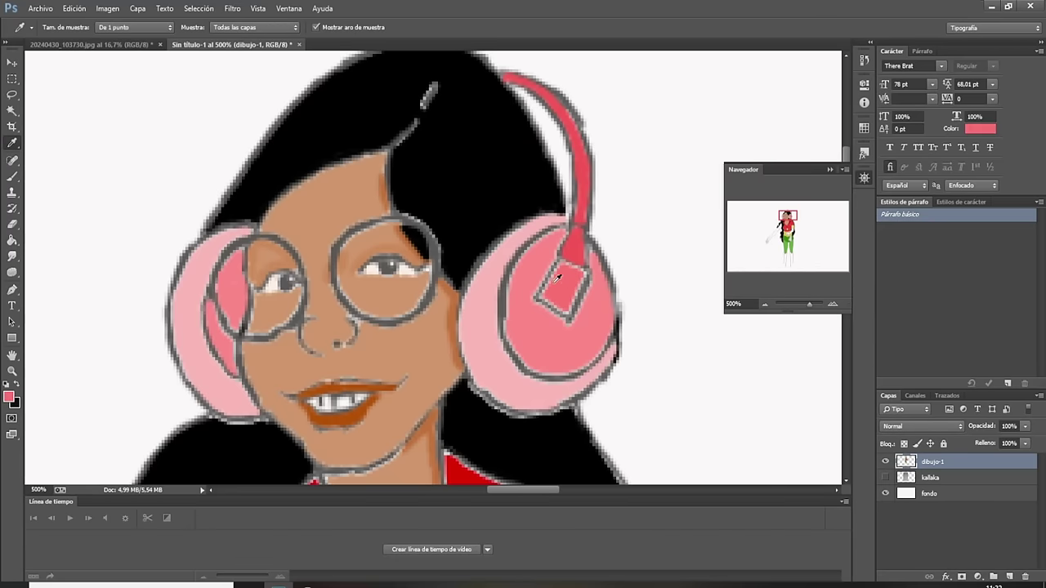
pyautogui.click(13, 175)
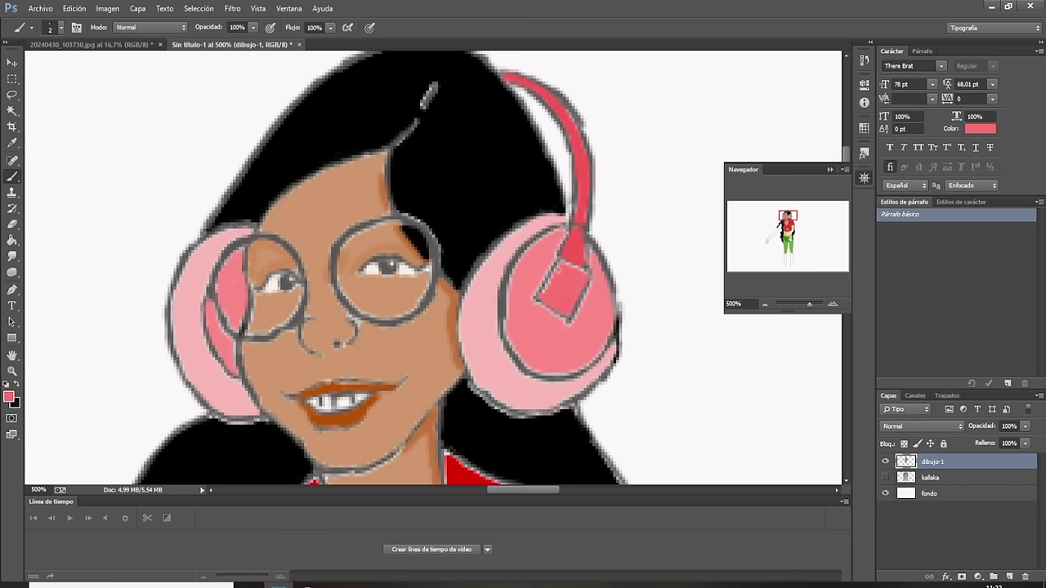
pyautogui.click(12, 143)
pyautogui.click(527, 272)
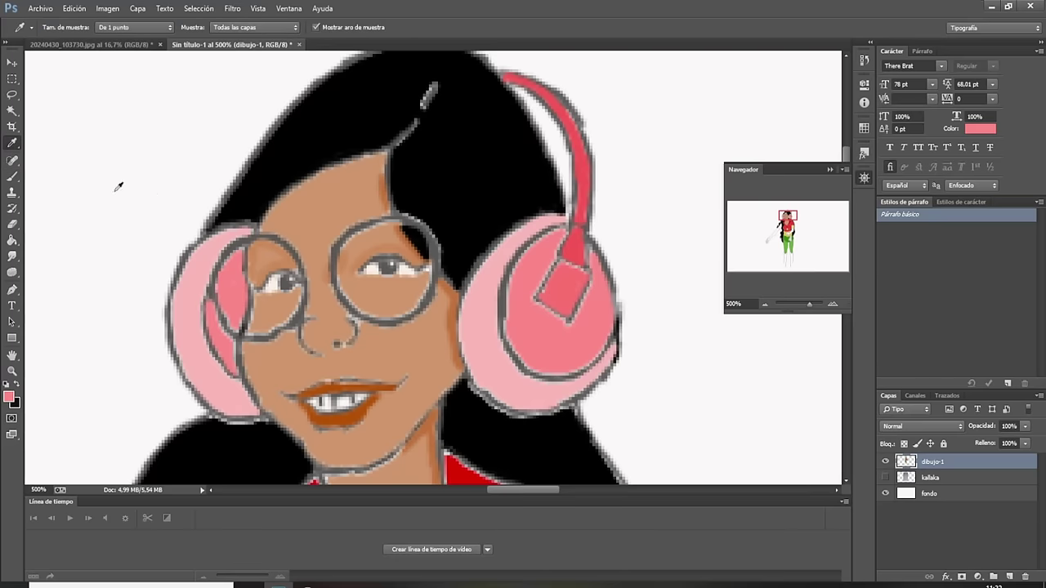
pyautogui.click(12, 175)
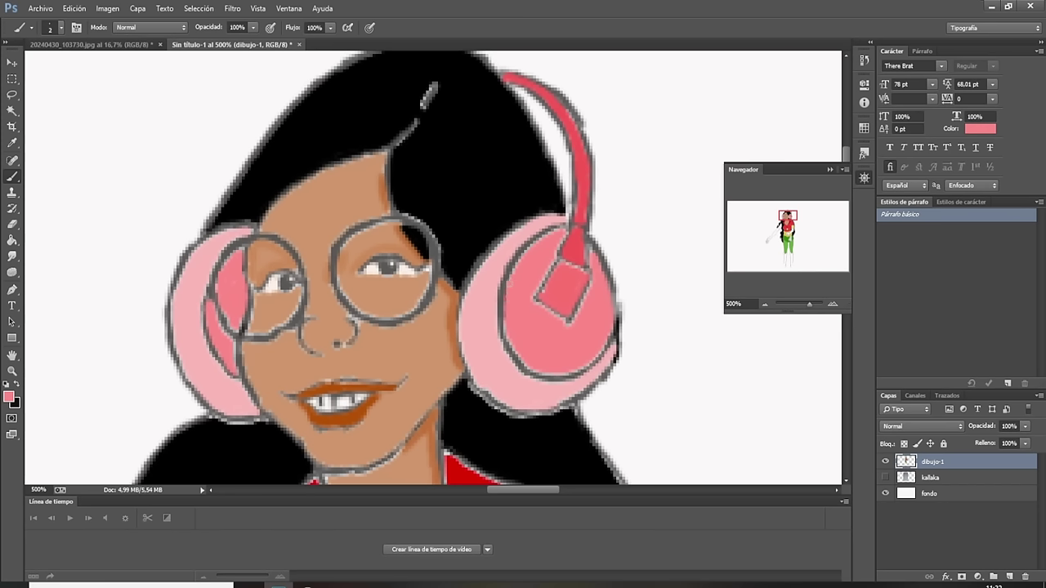
pyautogui.moveTo(508, 282); pyautogui.dragTo(505, 320)
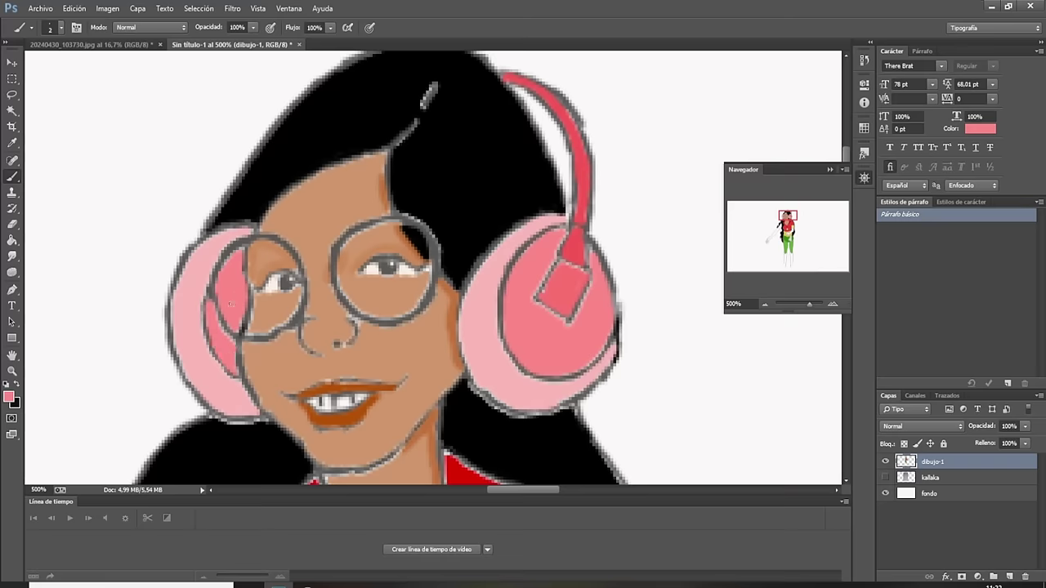
# Zoom the Navigator out to 66.67% to show the whole character, then open the Archivo menu.
pyautogui.click(765, 306)
pyautogui.click(765, 306)
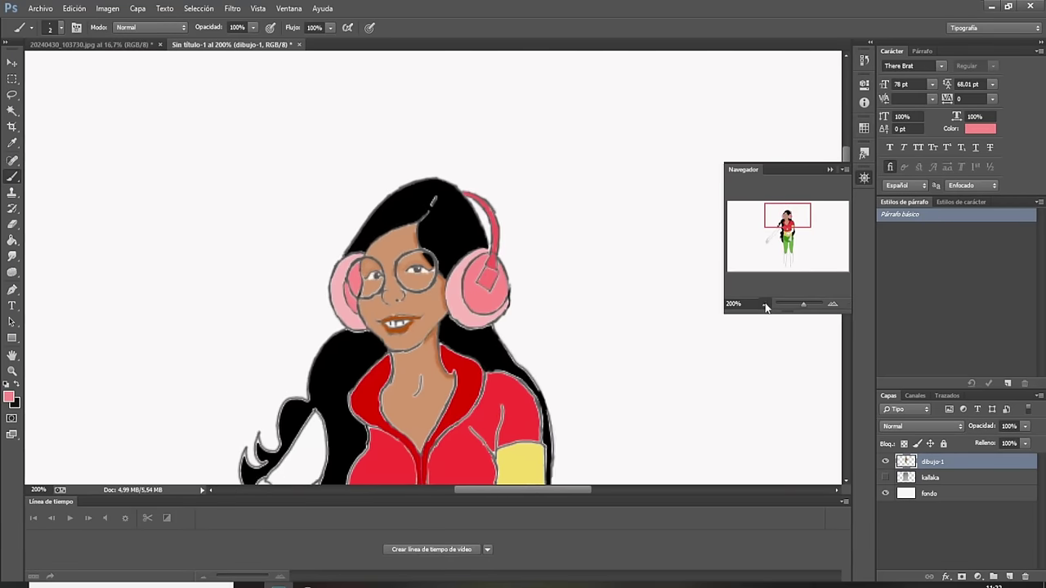
pyautogui.click(765, 306)
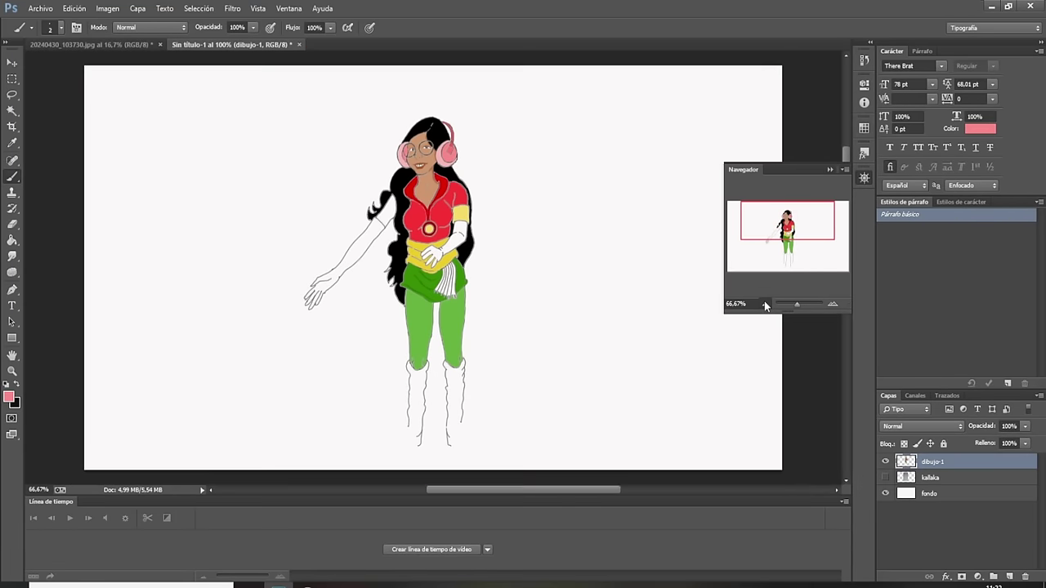
pyautogui.click(828, 170)
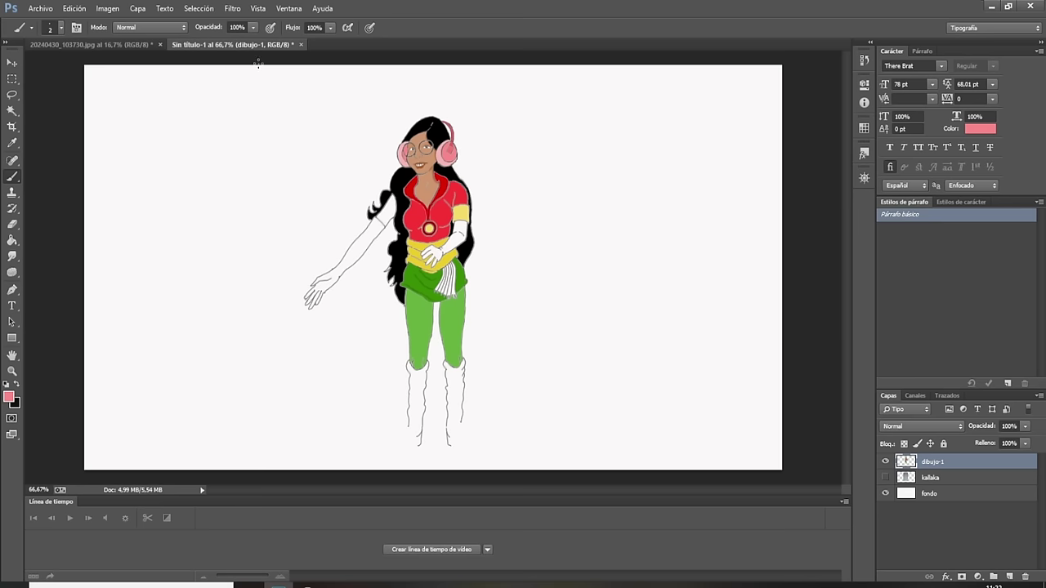
pyautogui.click(44, 10)
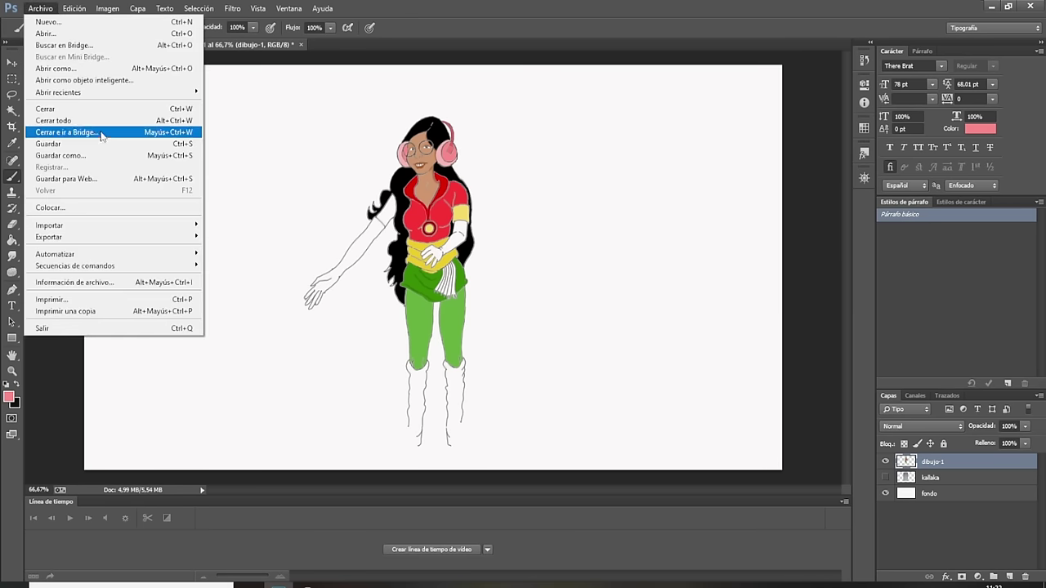
# Save the drawing under a new name as 'kallaka nike.psd' using Guardar como.
pyautogui.click(103, 156)
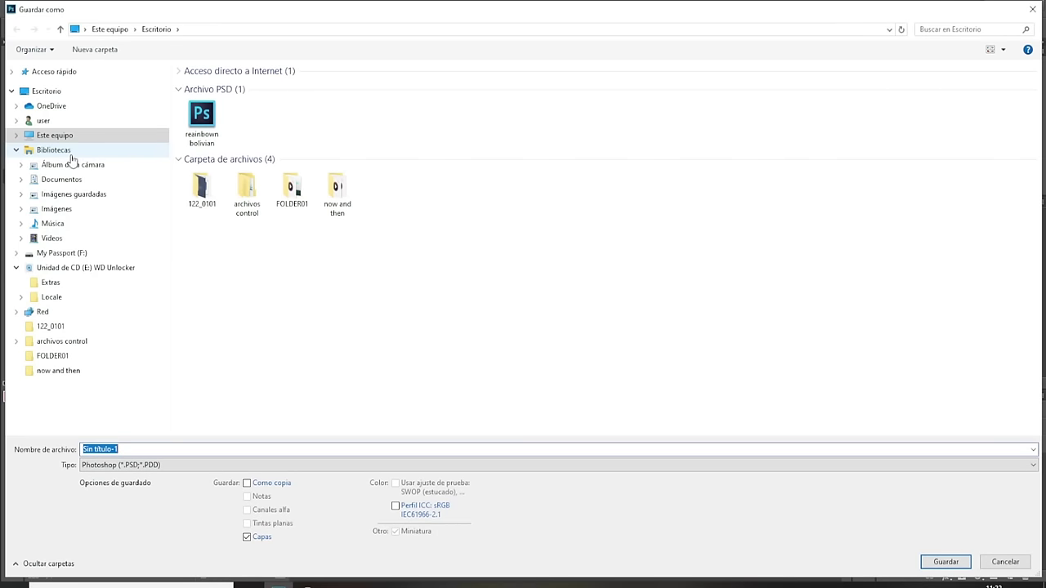
pyautogui.write('k')
pyautogui.write('a')
pyautogui.write('a')
pyautogui.write('ik')
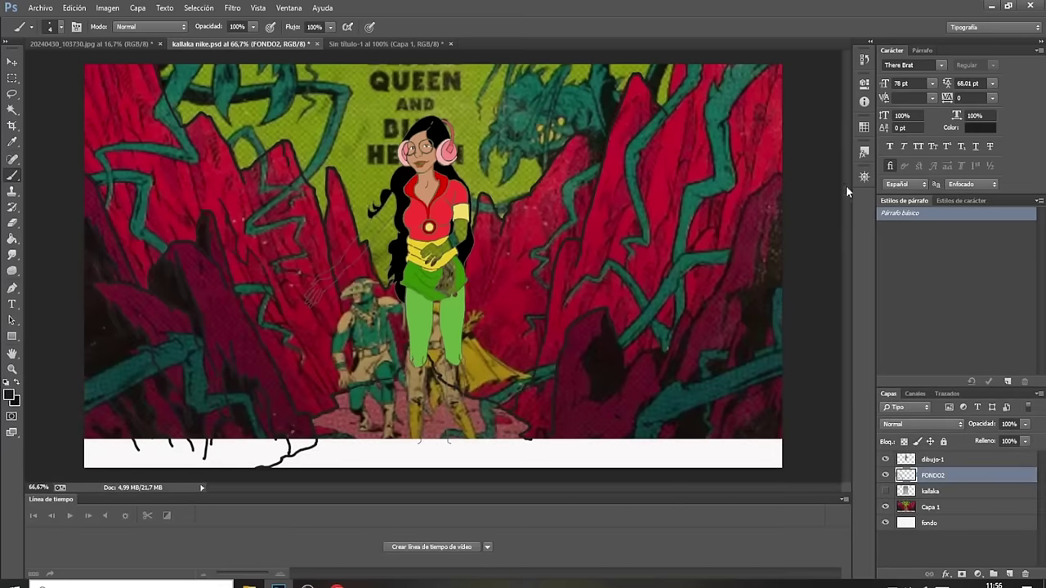
# Zoom to 200% on the left canyon rocks and brush black crack lines down the central rock.
pyautogui.click(864, 180)
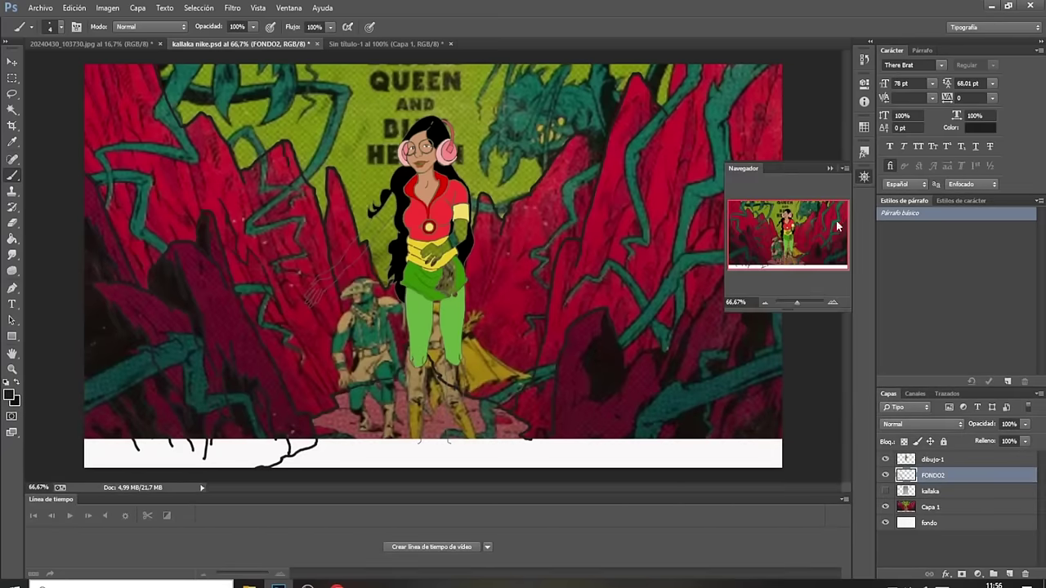
pyautogui.click(832, 303)
pyautogui.click(832, 303)
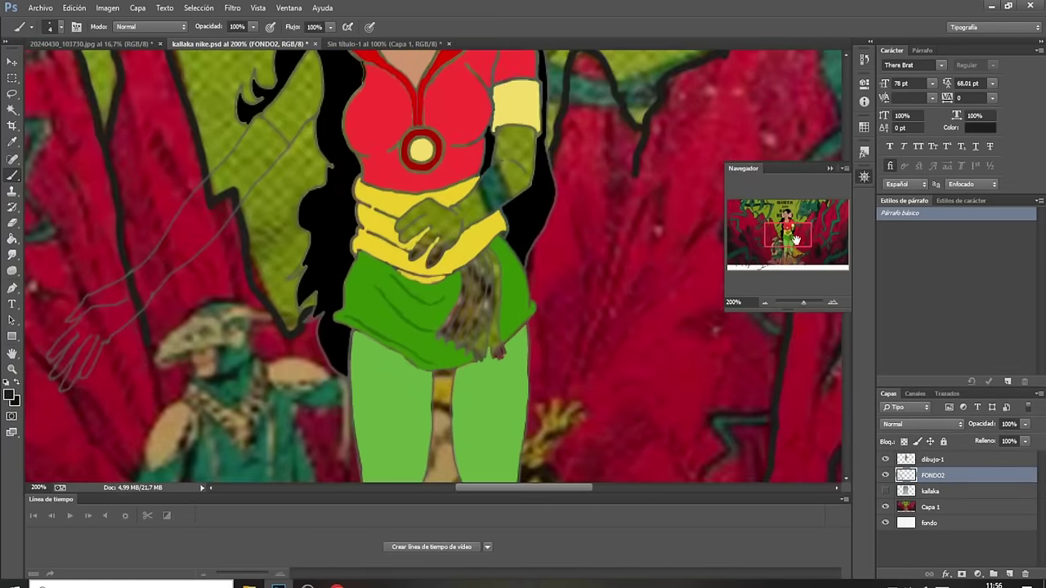
pyautogui.moveTo(794, 246); pyautogui.dragTo(754, 226)
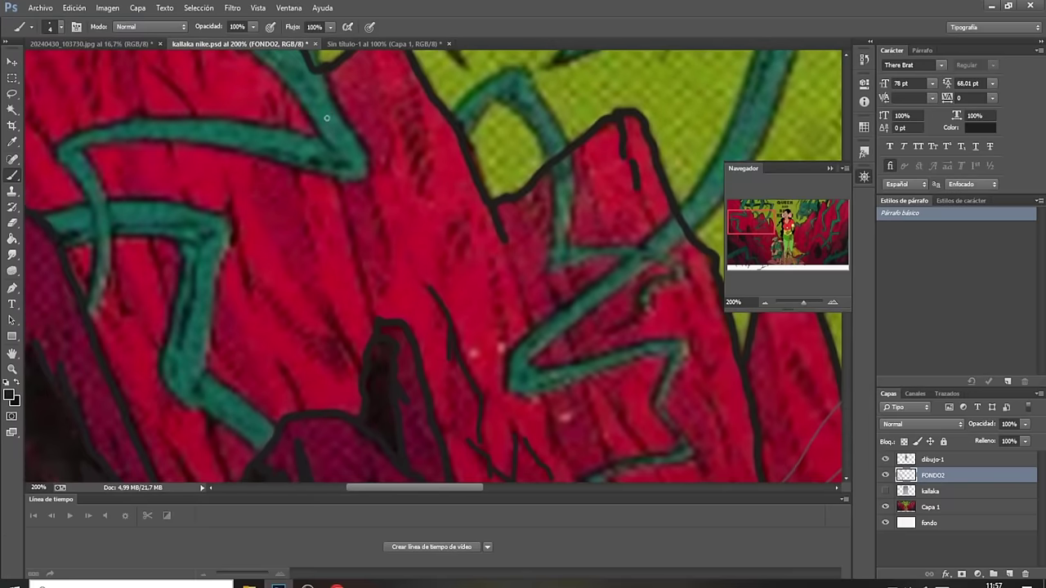
pyautogui.moveTo(319, 74); pyautogui.dragTo(373, 310)
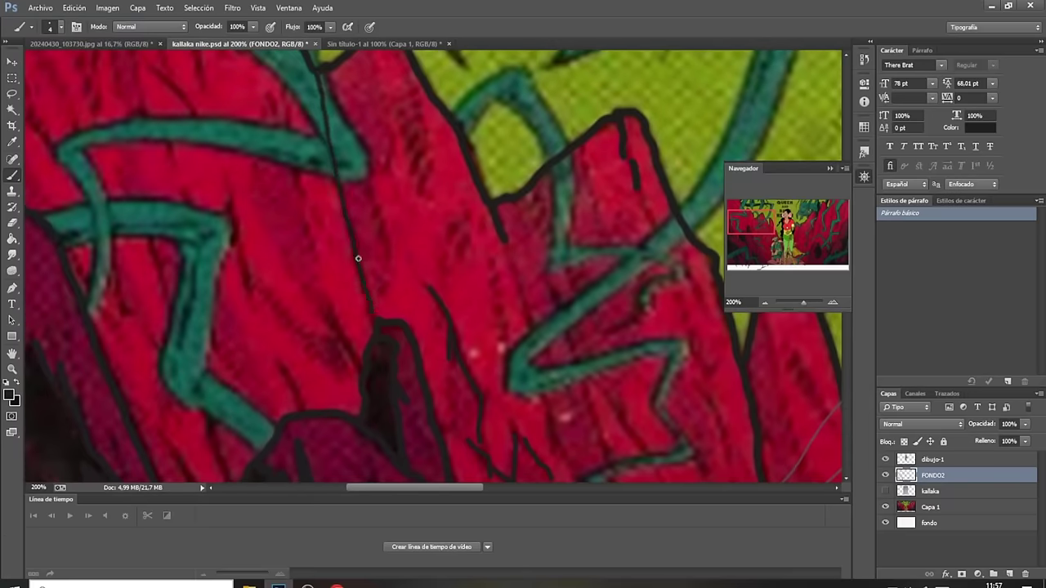
pyautogui.moveTo(404, 112); pyautogui.dragTo(422, 201)
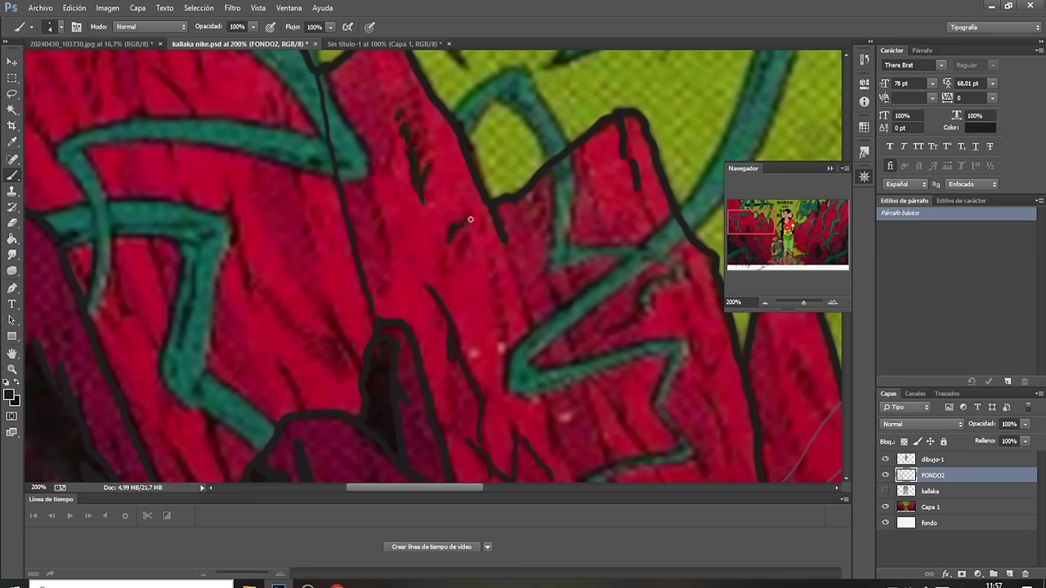
pyautogui.moveTo(448, 238)
pyautogui.mouseDown()
pyautogui.moveTo(463, 209)
pyautogui.moveTo(458, 258)
pyautogui.mouseUp()
pyautogui.moveTo(370, 185)
pyautogui.mouseDown()
pyautogui.moveTo(391, 258)
pyautogui.moveTo(386, 291)
pyautogui.moveTo(381, 274)
pyautogui.mouseUp()
pyautogui.click(381, 274)
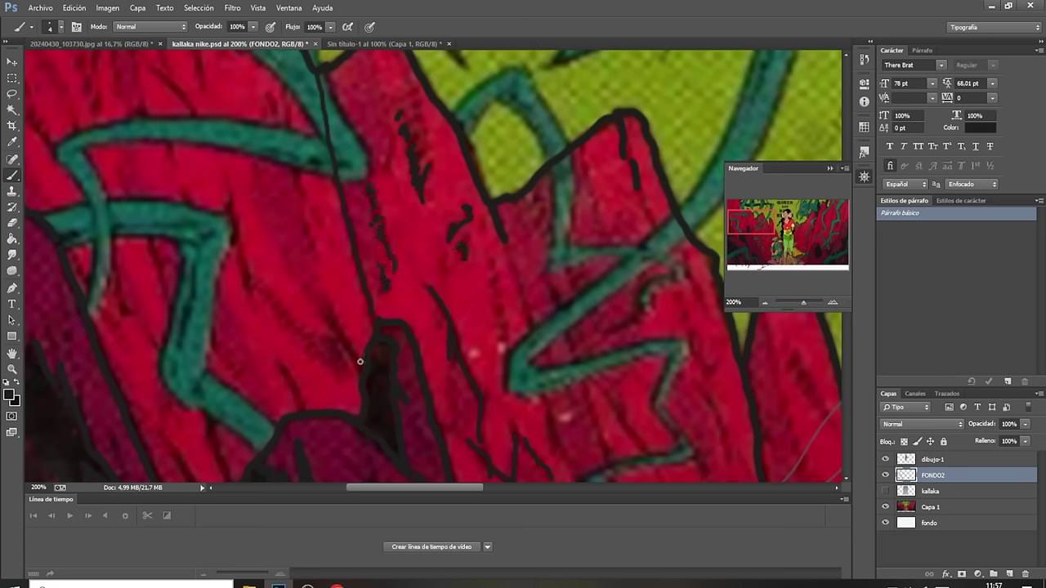
pyautogui.moveTo(357, 367); pyautogui.dragTo(327, 309)
pyautogui.moveTo(343, 376); pyautogui.dragTo(257, 286)
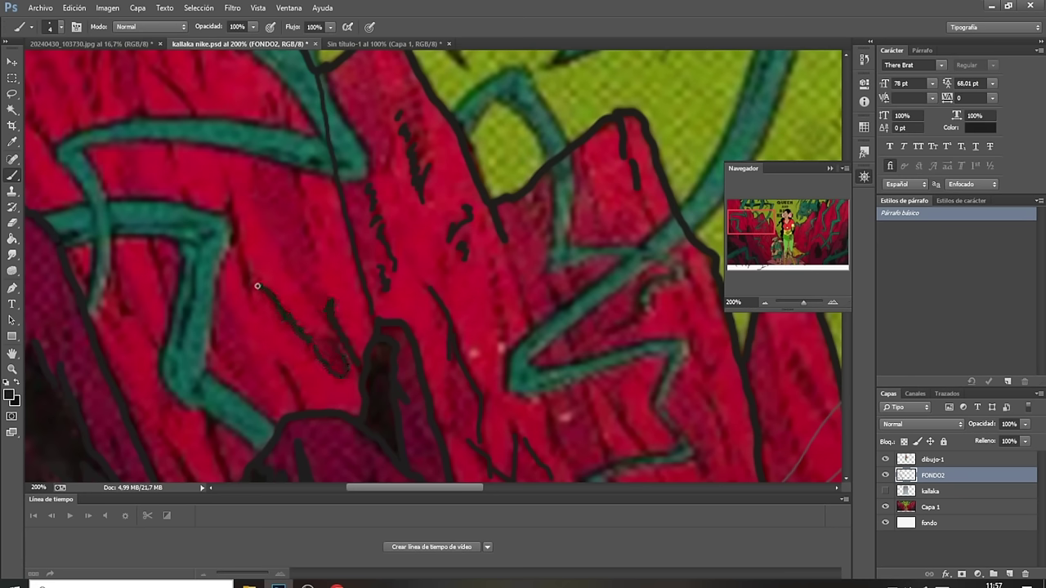
# Add more black crack lines on the far-left rock and along the right-hand rocks.
pyautogui.moveTo(231, 207); pyautogui.dragTo(255, 325)
pyautogui.moveTo(288, 364); pyautogui.dragTo(287, 372)
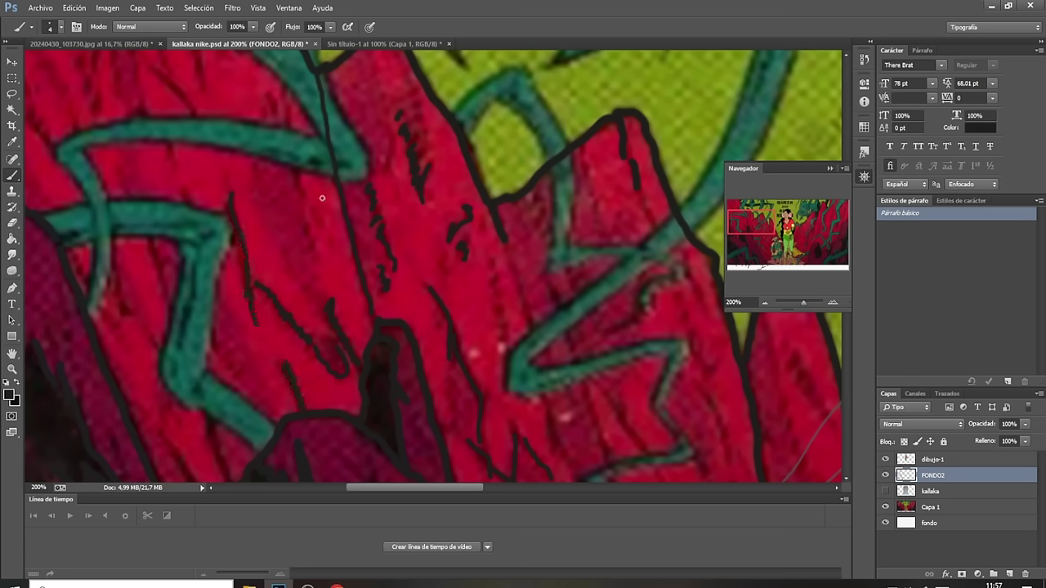
pyautogui.moveTo(303, 219); pyautogui.dragTo(317, 287)
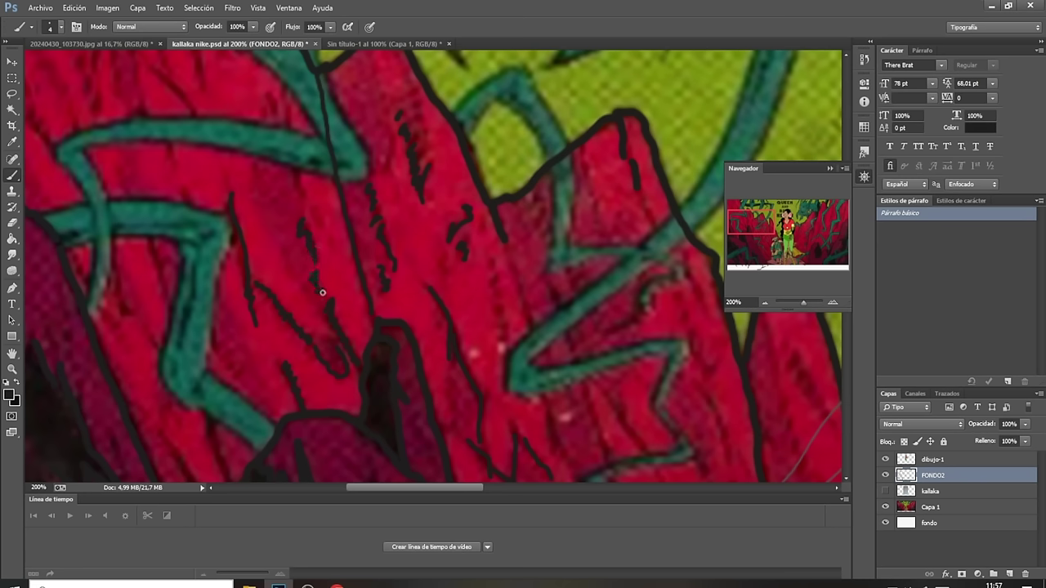
pyautogui.moveTo(318, 219); pyautogui.dragTo(289, 152)
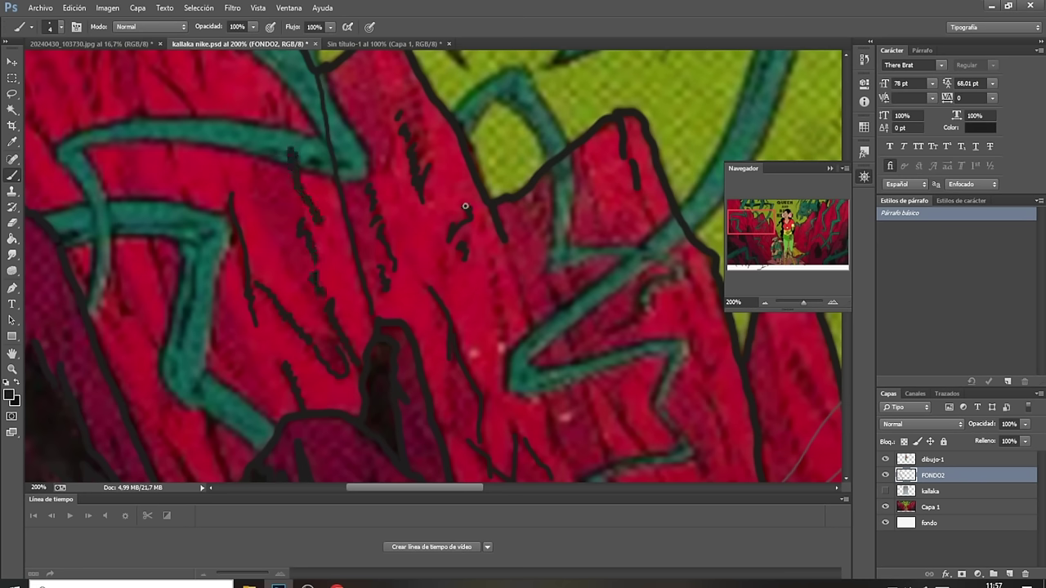
pyautogui.moveTo(492, 261); pyautogui.dragTo(504, 336)
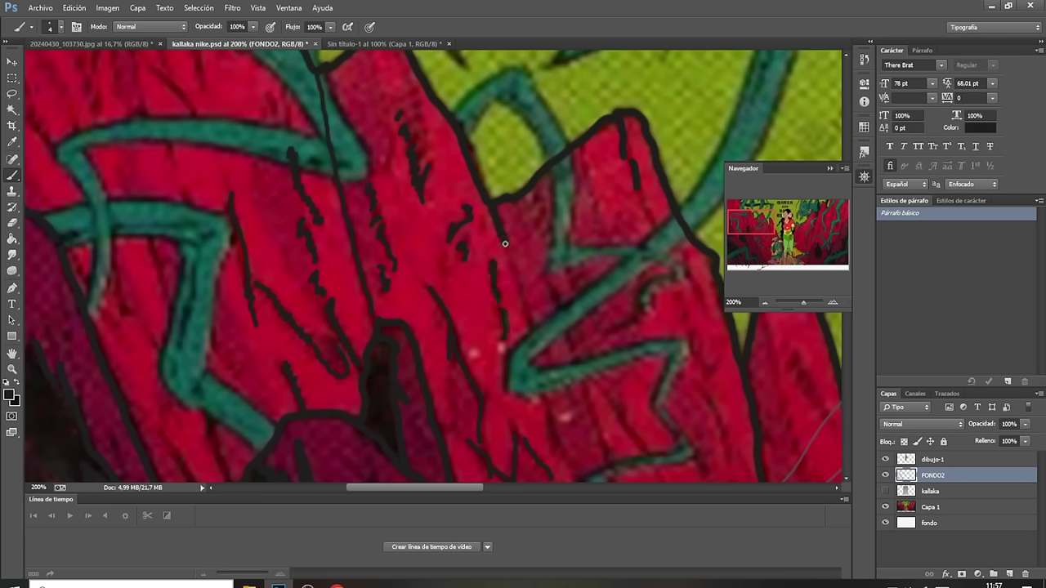
pyautogui.moveTo(505, 244); pyautogui.dragTo(564, 463)
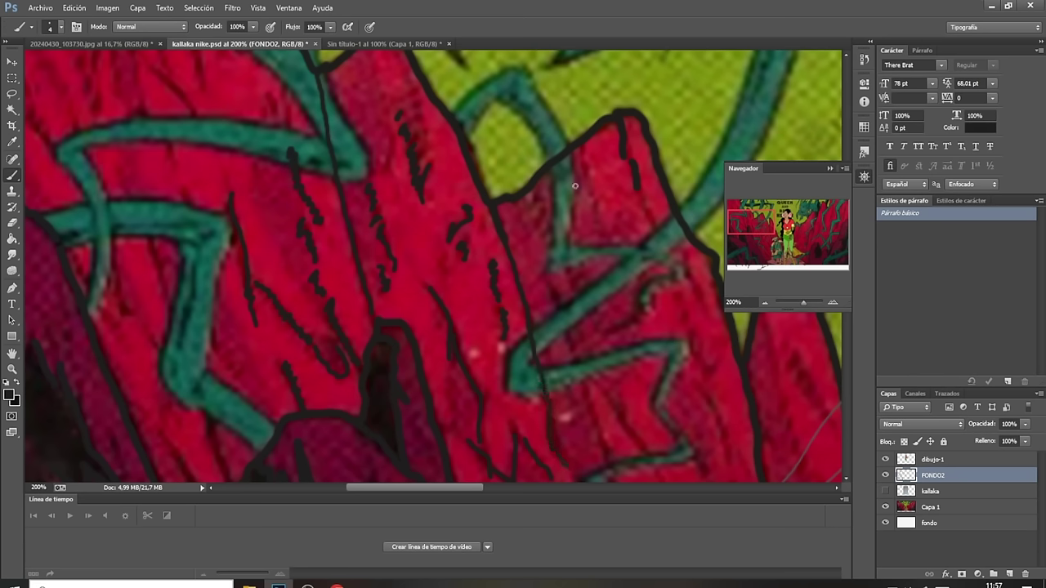
pyautogui.moveTo(584, 141)
pyautogui.mouseDown()
pyautogui.moveTo(597, 215)
pyautogui.moveTo(606, 231)
pyautogui.moveTo(621, 209)
pyautogui.moveTo(634, 223)
pyautogui.moveTo(626, 245)
pyautogui.moveTo(643, 279)
pyautogui.mouseUp()
pyautogui.moveTo(689, 251)
pyautogui.mouseDown()
pyautogui.moveTo(715, 323)
pyautogui.moveTo(690, 335)
pyautogui.moveTo(692, 354)
pyautogui.mouseUp()
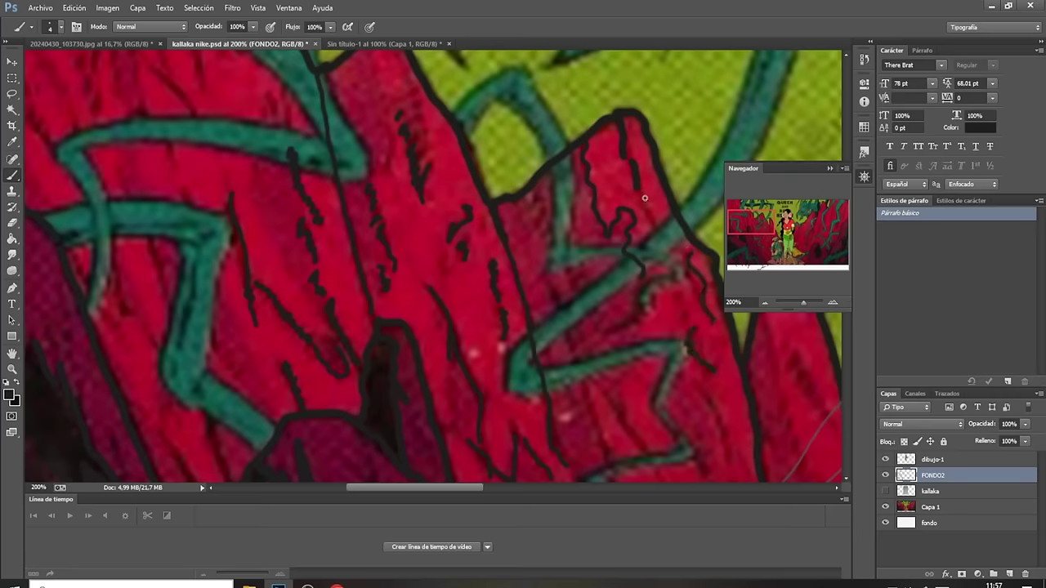
pyautogui.moveTo(644, 198); pyautogui.dragTo(672, 268)
# Hide the dibujo-1 layer and brush black crack lines on the central red rocks.
pyautogui.moveTo(755, 220); pyautogui.dragTo(764, 227)
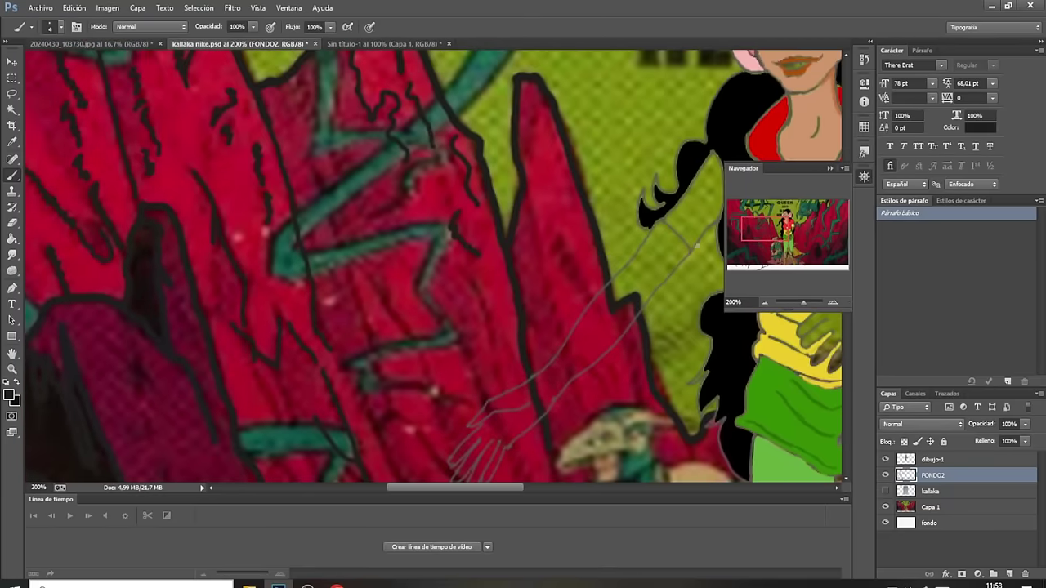
pyautogui.moveTo(555, 245); pyautogui.dragTo(601, 309)
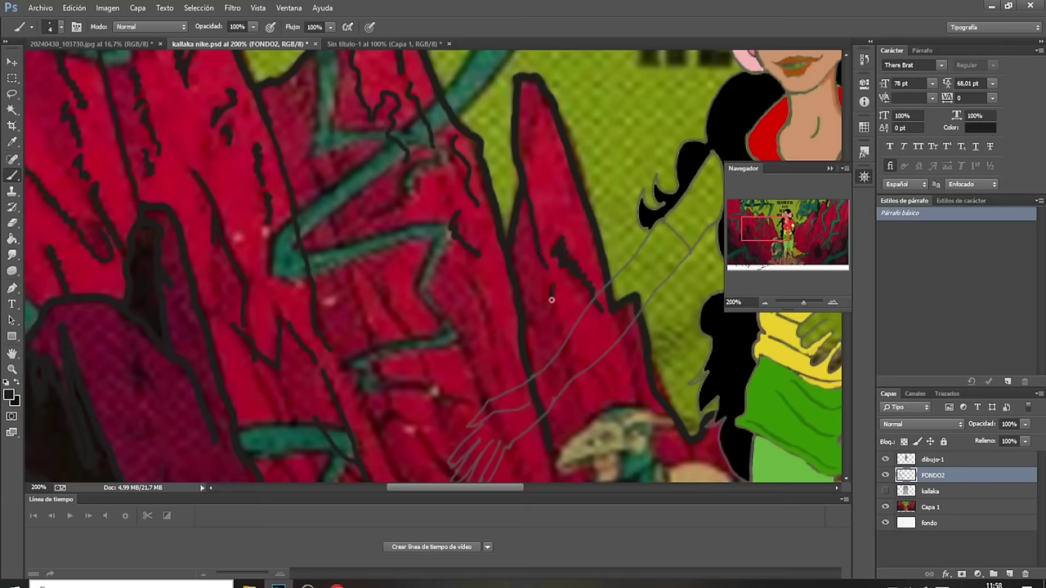
pyautogui.moveTo(551, 299); pyautogui.dragTo(562, 339)
pyautogui.click(885, 459)
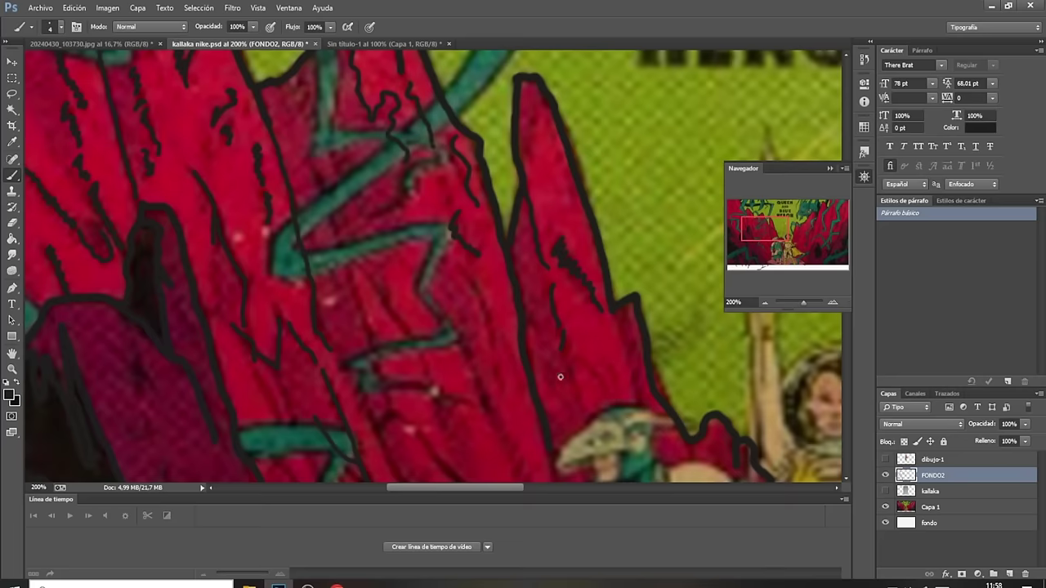
pyautogui.moveTo(572, 365); pyautogui.dragTo(583, 417)
pyautogui.moveTo(590, 370); pyautogui.dragTo(611, 400)
pyautogui.moveTo(622, 336); pyautogui.dragTo(630, 373)
# Brush more black crack lines and squiggles on the rocks below the HERON title.
pyautogui.moveTo(756, 228)
pyautogui.mouseDown()
pyautogui.moveTo(764, 239)
pyautogui.moveTo(798, 229)
pyautogui.mouseUp()
pyautogui.moveTo(507, 307); pyautogui.dragTo(442, 446)
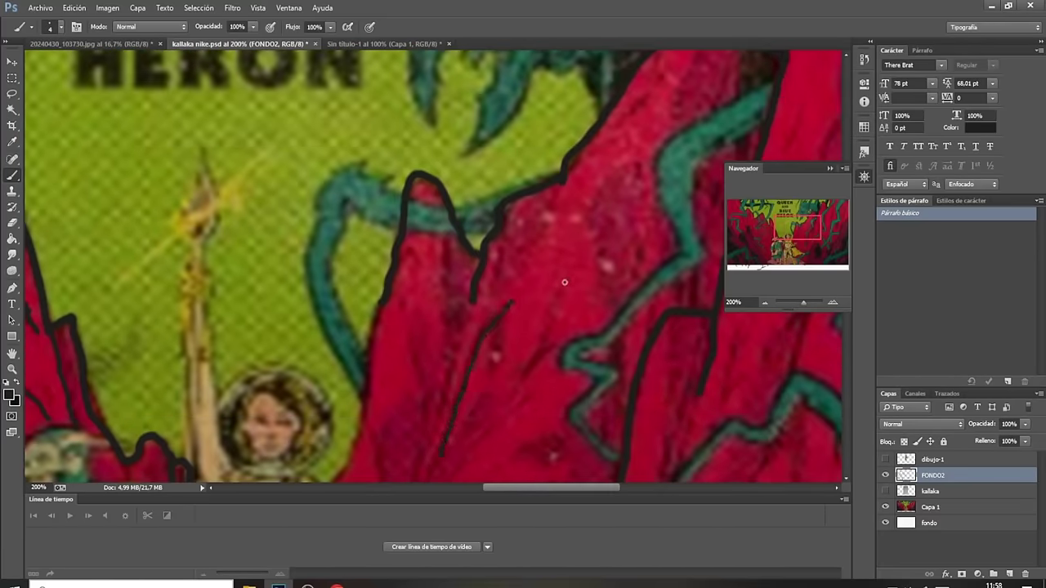
pyautogui.moveTo(555, 294); pyautogui.dragTo(545, 313)
pyautogui.moveTo(537, 351); pyautogui.dragTo(516, 389)
pyautogui.moveTo(455, 334)
pyautogui.mouseDown()
pyautogui.moveTo(415, 373)
pyautogui.moveTo(424, 465)
pyautogui.mouseUp()
pyautogui.moveTo(493, 289)
pyautogui.mouseDown()
pyautogui.moveTo(495, 251)
pyautogui.moveTo(445, 302)
pyautogui.moveTo(445, 332)
pyautogui.mouseUp()
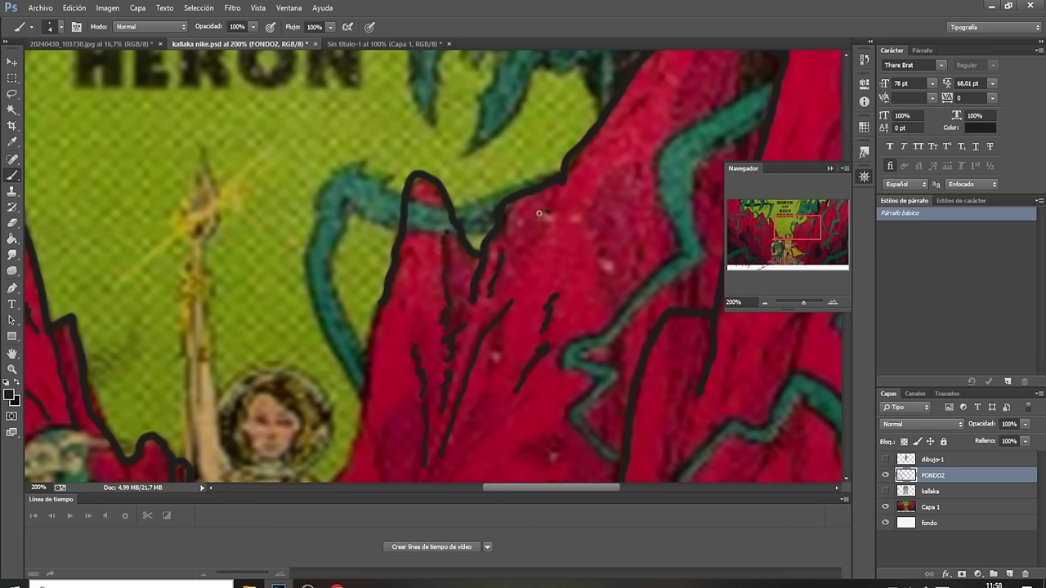
pyautogui.moveTo(546, 212)
pyautogui.mouseDown()
pyautogui.moveTo(540, 229)
pyautogui.moveTo(599, 201)
pyautogui.moveTo(647, 159)
pyautogui.mouseUp()
pyautogui.moveTo(590, 227)
pyautogui.mouseDown()
pyautogui.moveTo(594, 257)
pyautogui.moveTo(621, 277)
pyautogui.moveTo(605, 320)
pyautogui.moveTo(616, 368)
pyautogui.mouseUp()
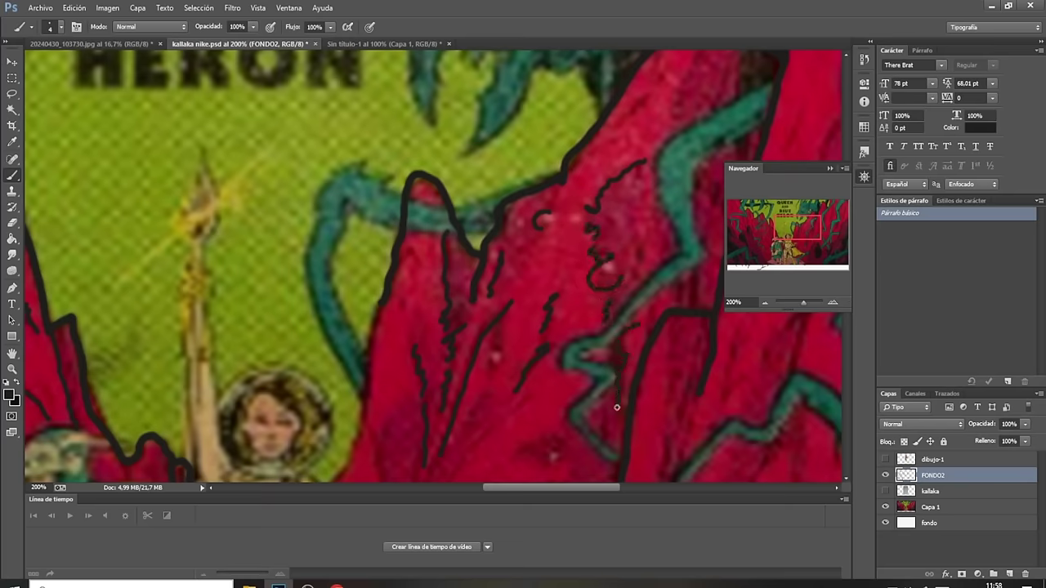
# Paint black contour and texture lines on the red rock beside the teal creature.
pyautogui.scroll(5, 707, 199)
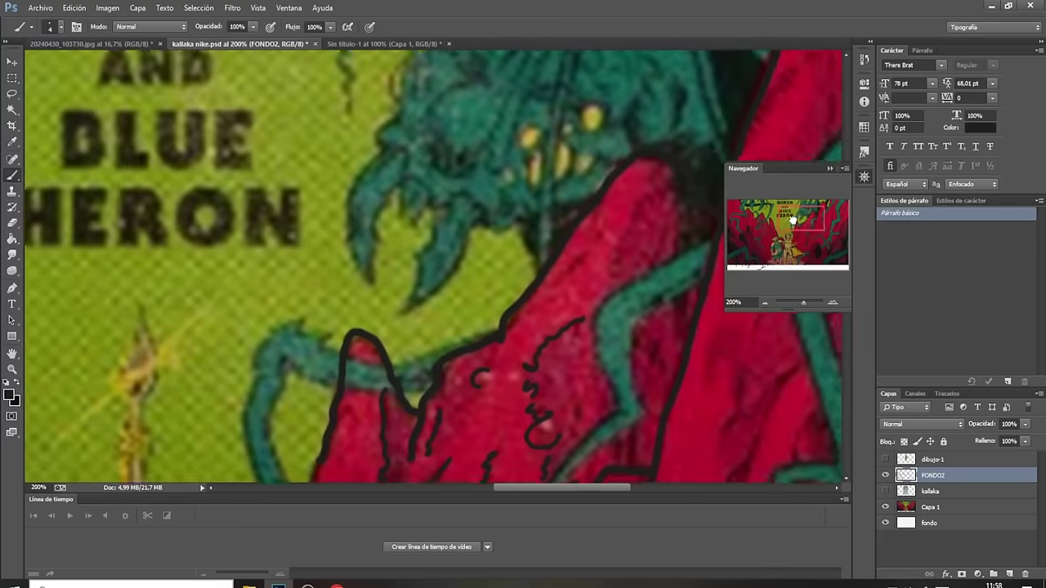
pyautogui.scroll(5, 708, 198)
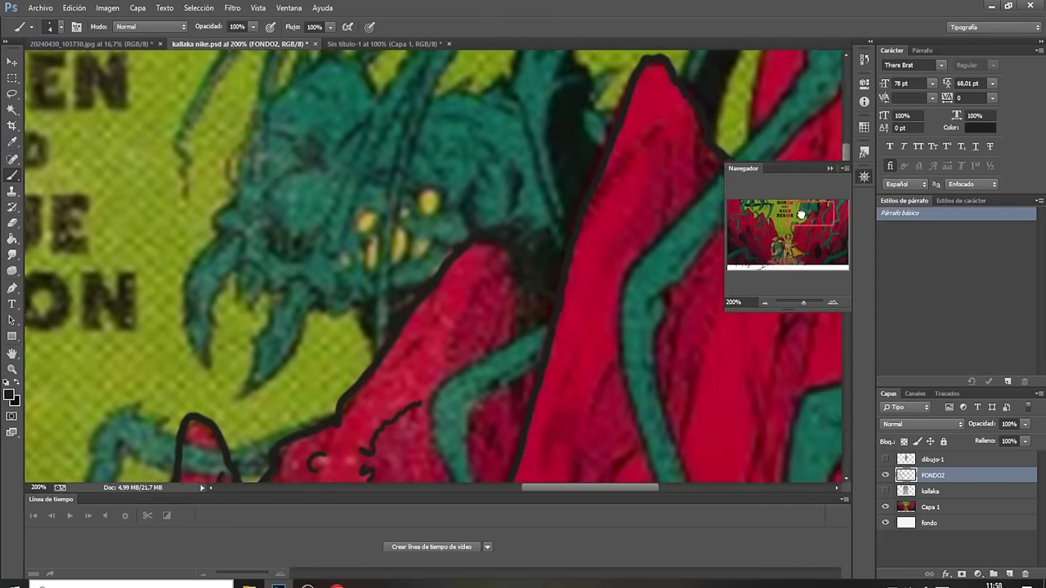
pyautogui.moveTo(783, 211); pyautogui.dragTo(803, 206)
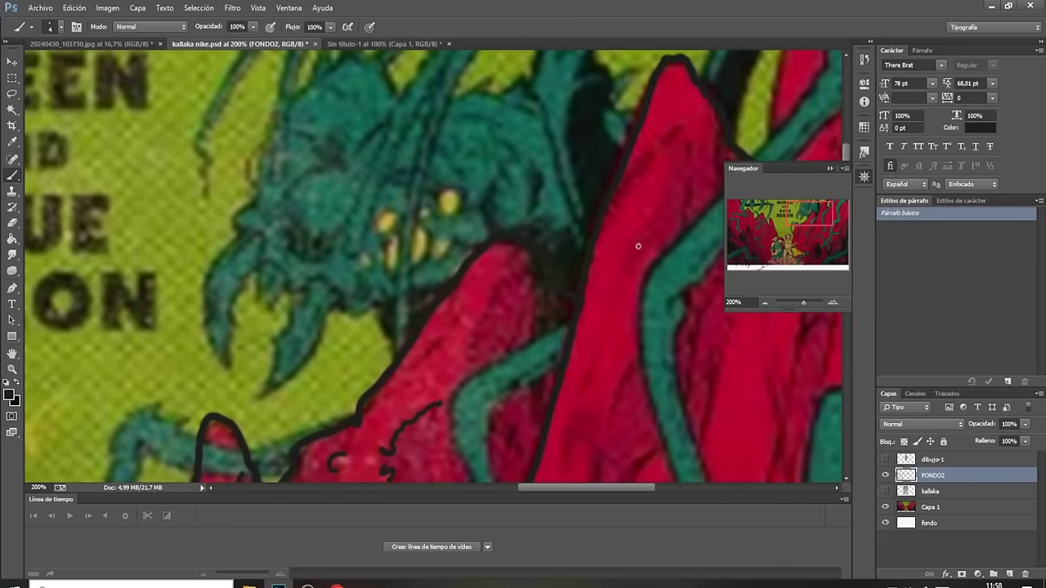
pyautogui.moveTo(514, 249)
pyautogui.mouseDown()
pyautogui.moveTo(472, 342)
pyautogui.moveTo(477, 378)
pyautogui.mouseUp()
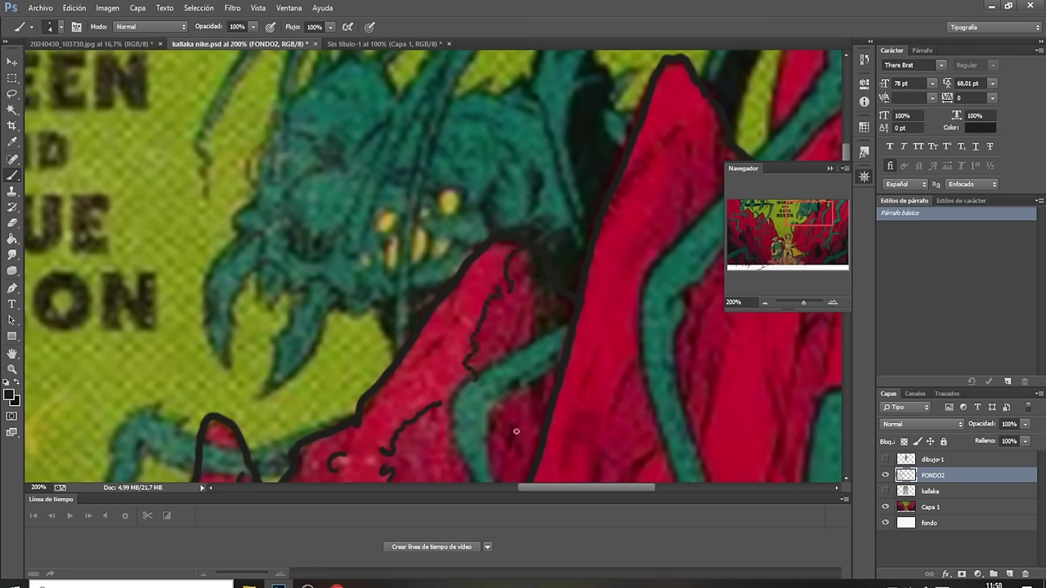
pyautogui.moveTo(690, 188); pyautogui.dragTo(677, 281)
pyautogui.moveTo(674, 128); pyautogui.dragTo(617, 208)
pyautogui.moveTo(688, 149); pyautogui.dragTo(687, 169)
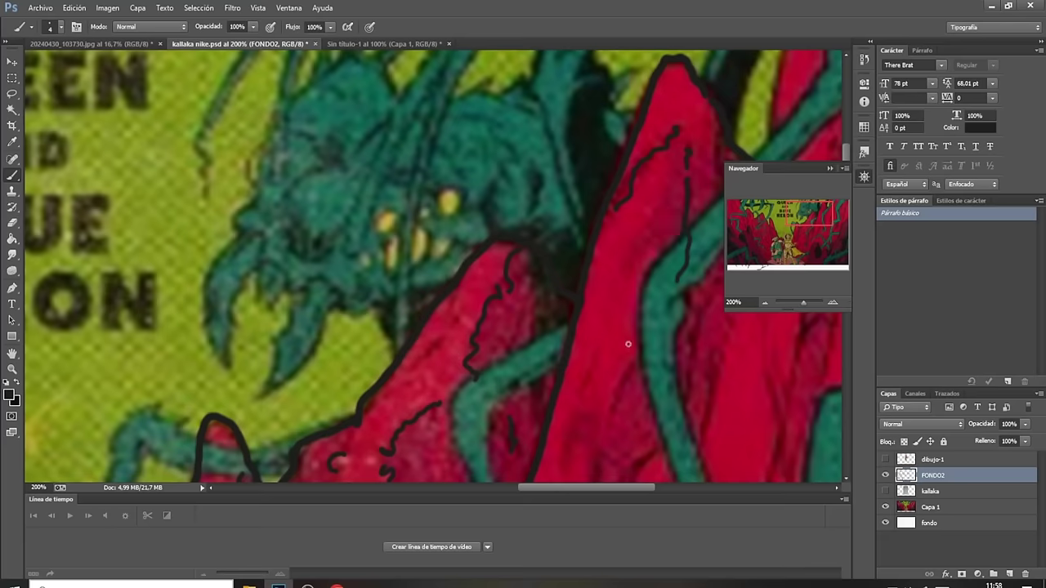
pyautogui.moveTo(644, 312); pyautogui.dragTo(609, 426)
pyautogui.moveTo(695, 322)
pyautogui.mouseDown()
pyautogui.moveTo(689, 402)
pyautogui.moveTo(638, 472)
pyautogui.mouseUp()
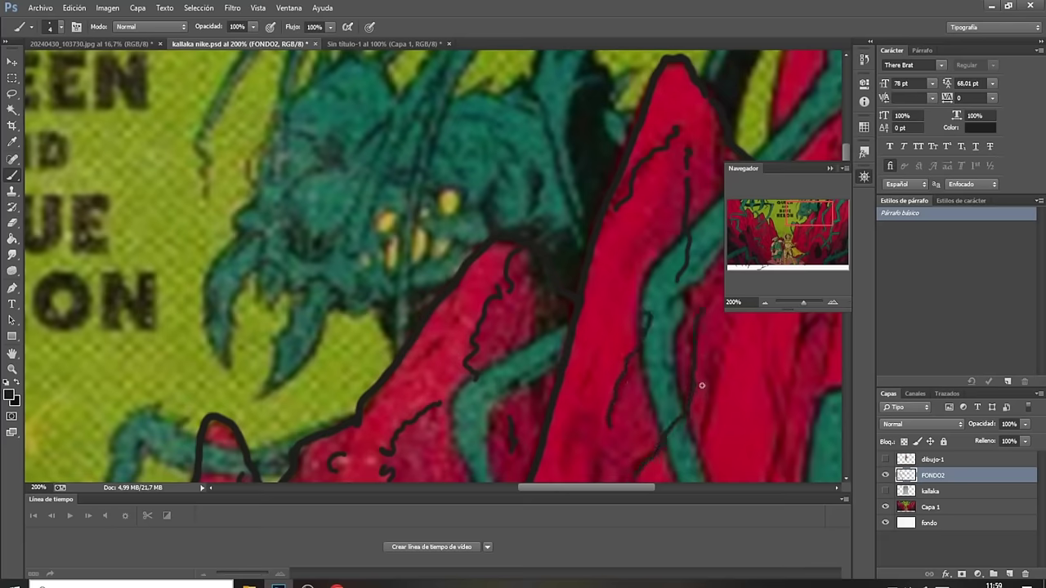
pyautogui.moveTo(720, 357); pyautogui.dragTo(695, 463)
# Paint more dark curving contours down the upper red rock, then collapse the Navigator panel.
pyautogui.moveTo(772, 243); pyautogui.dragTo(799, 214)
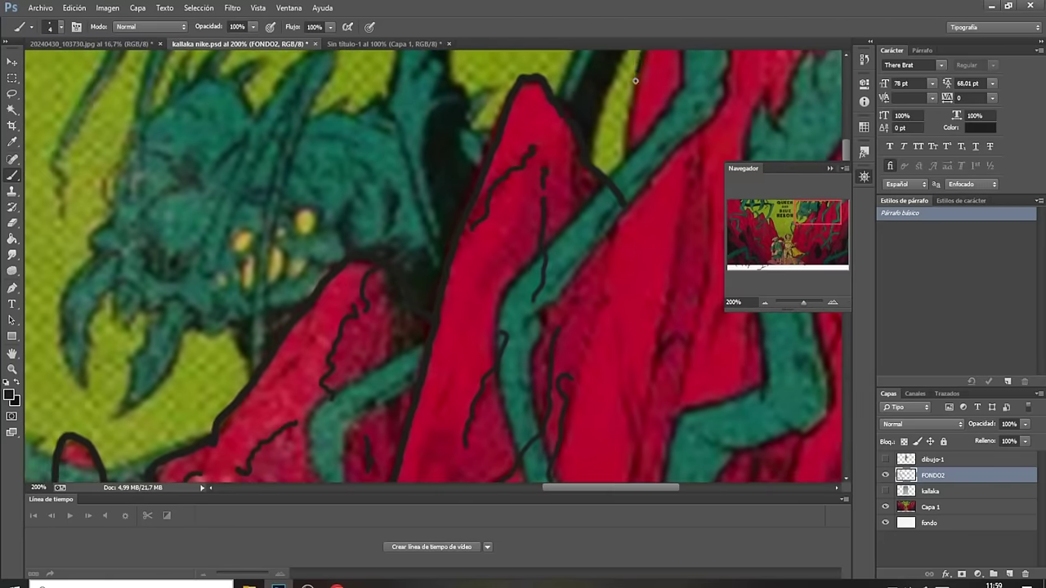
pyautogui.moveTo(635, 81); pyautogui.dragTo(624, 195)
pyautogui.moveTo(682, 143)
pyautogui.mouseDown()
pyautogui.moveTo(686, 187)
pyautogui.moveTo(653, 363)
pyautogui.mouseUp()
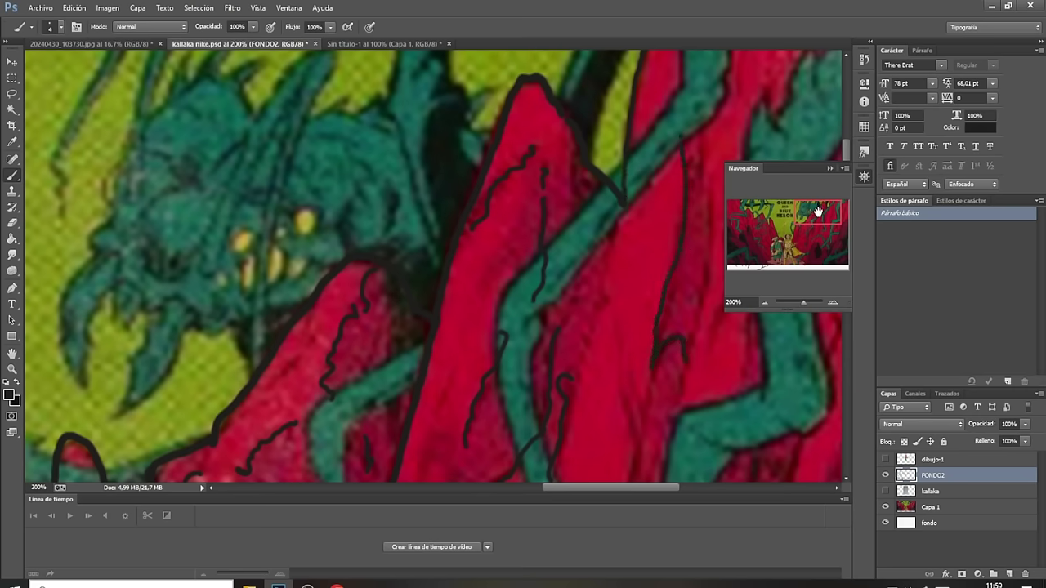
pyautogui.moveTo(816, 215); pyautogui.dragTo(815, 223)
pyautogui.moveTo(658, 146)
pyautogui.mouseDown()
pyautogui.moveTo(626, 280)
pyautogui.moveTo(551, 372)
pyautogui.mouseUp()
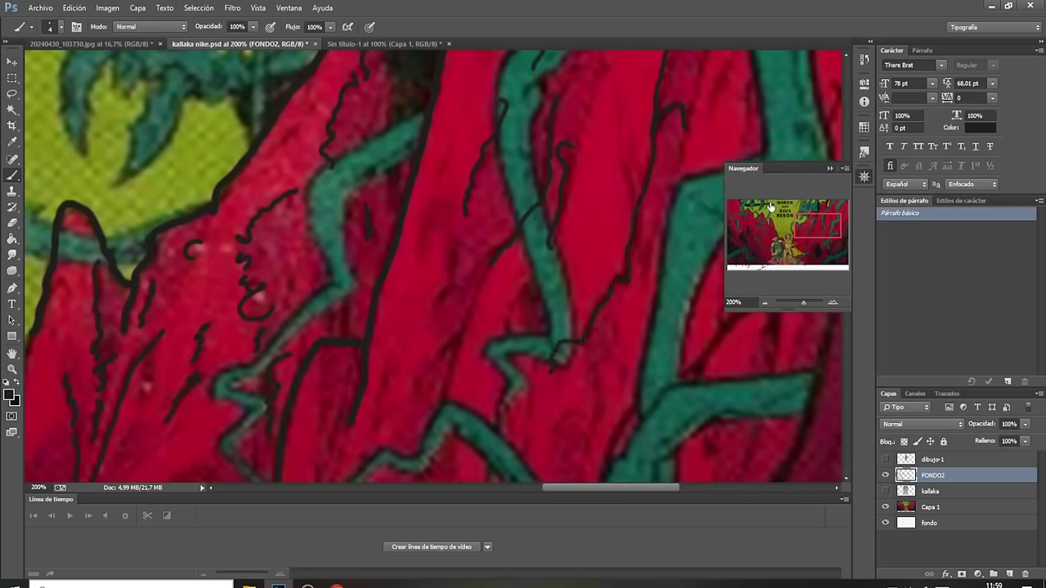
pyautogui.moveTo(536, 278)
pyautogui.mouseDown()
pyautogui.moveTo(505, 339)
pyautogui.moveTo(496, 398)
pyautogui.mouseUp()
pyautogui.moveTo(485, 275); pyautogui.dragTo(432, 424)
pyautogui.moveTo(798, 228); pyautogui.dragTo(819, 226)
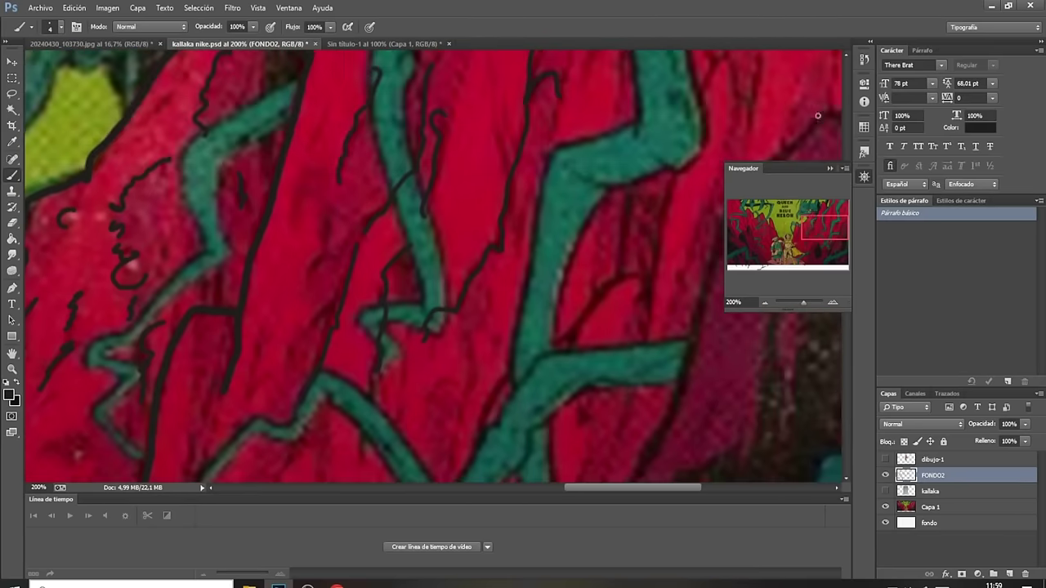
pyautogui.click(830, 168)
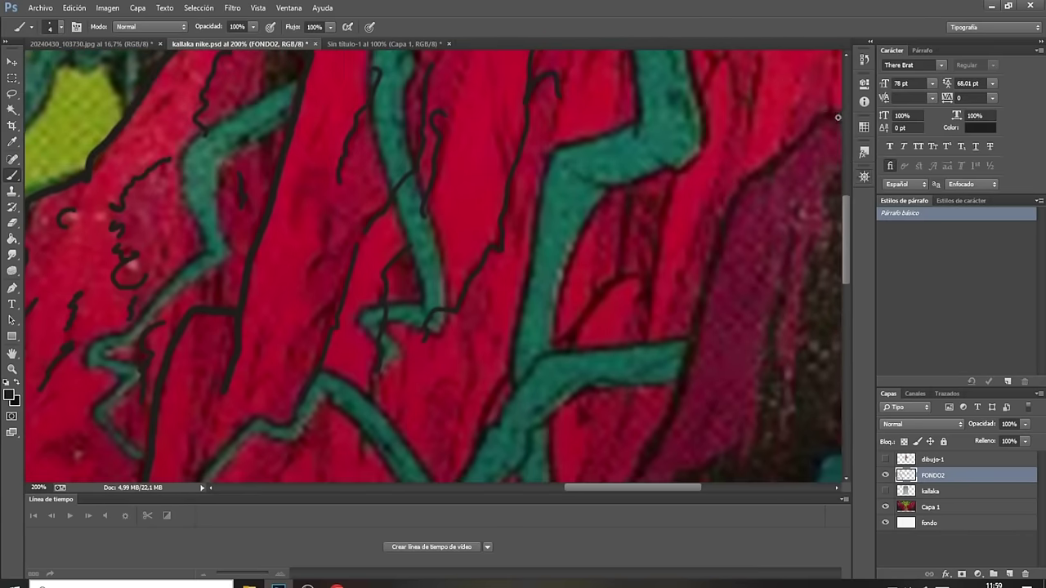
# Add dark outlines along the lower-right rock edges and the green vine.
pyautogui.moveTo(837, 117); pyautogui.dragTo(761, 172)
pyautogui.moveTo(692, 341); pyautogui.dragTo(651, 450)
pyautogui.moveTo(801, 226); pyautogui.dragTo(793, 218)
pyautogui.moveTo(846, 252); pyautogui.dragTo(846, 305)
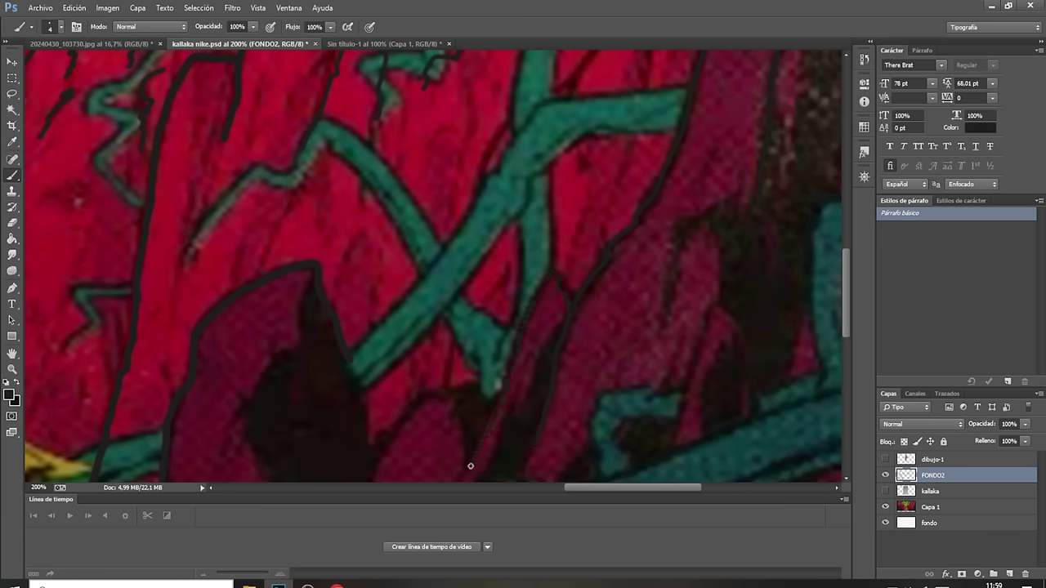
pyautogui.moveTo(470, 466)
pyautogui.mouseDown()
pyautogui.moveTo(450, 413)
pyautogui.moveTo(489, 393)
pyautogui.moveTo(392, 433)
pyautogui.moveTo(373, 467)
pyautogui.moveTo(361, 400)
pyautogui.mouseUp()
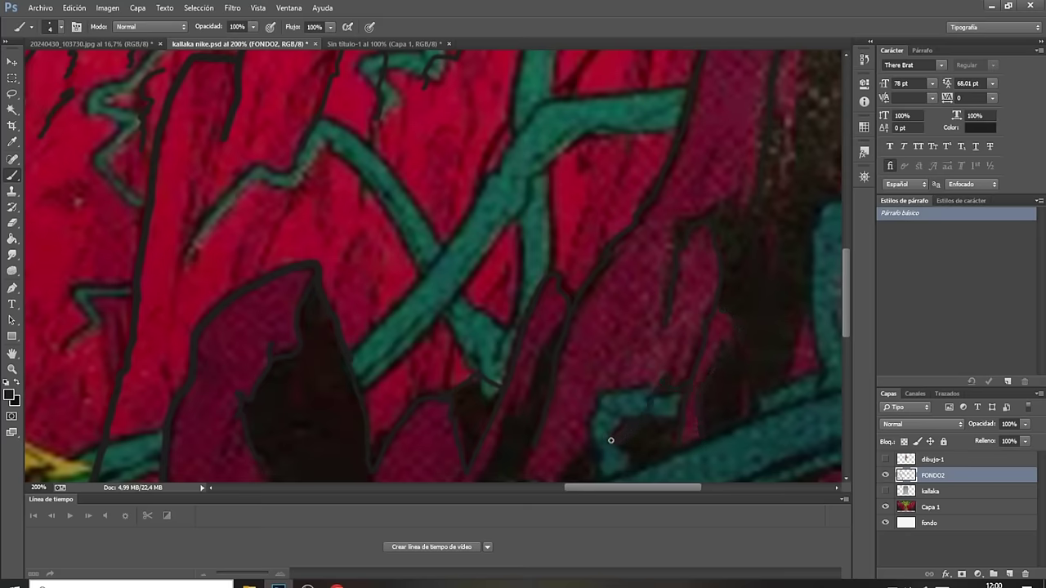
pyautogui.moveTo(619, 483); pyautogui.dragTo(654, 484)
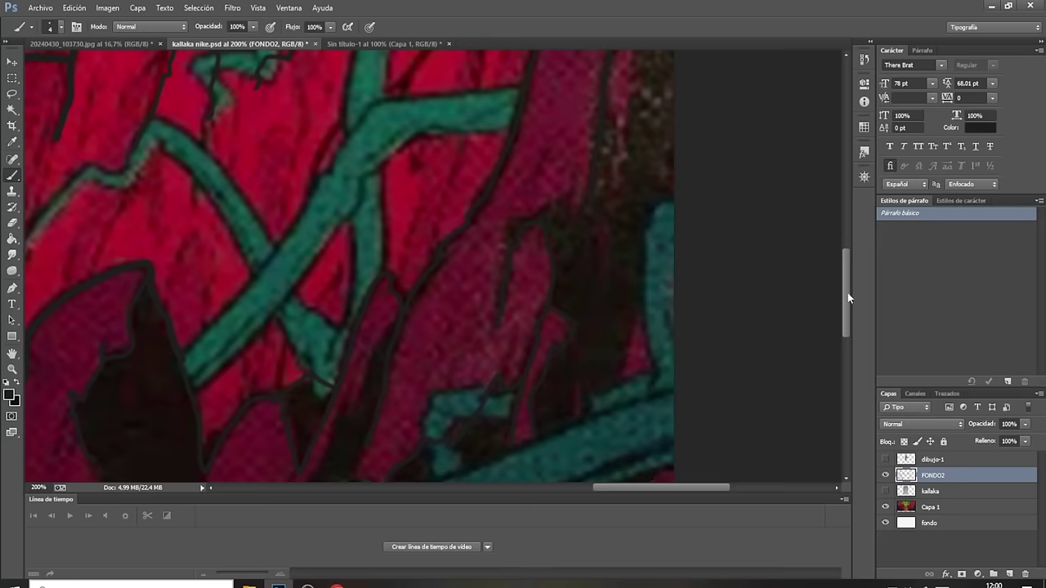
pyautogui.moveTo(848, 298); pyautogui.dragTo(846, 262)
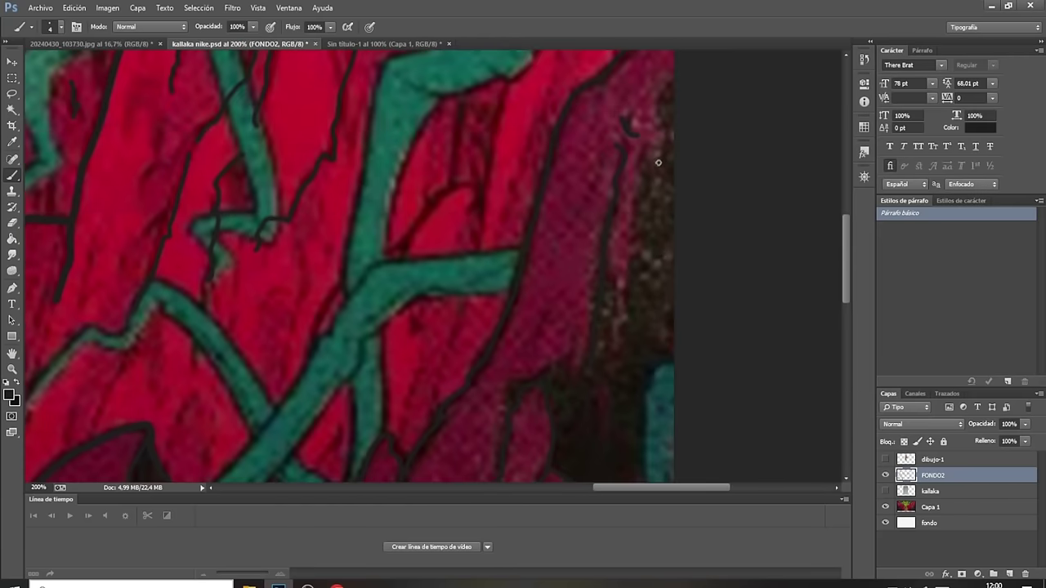
pyautogui.moveTo(650, 149); pyautogui.dragTo(633, 195)
pyautogui.moveTo(653, 108); pyautogui.dragTo(667, 78)
pyautogui.moveTo(843, 236); pyautogui.dragTo(845, 338)
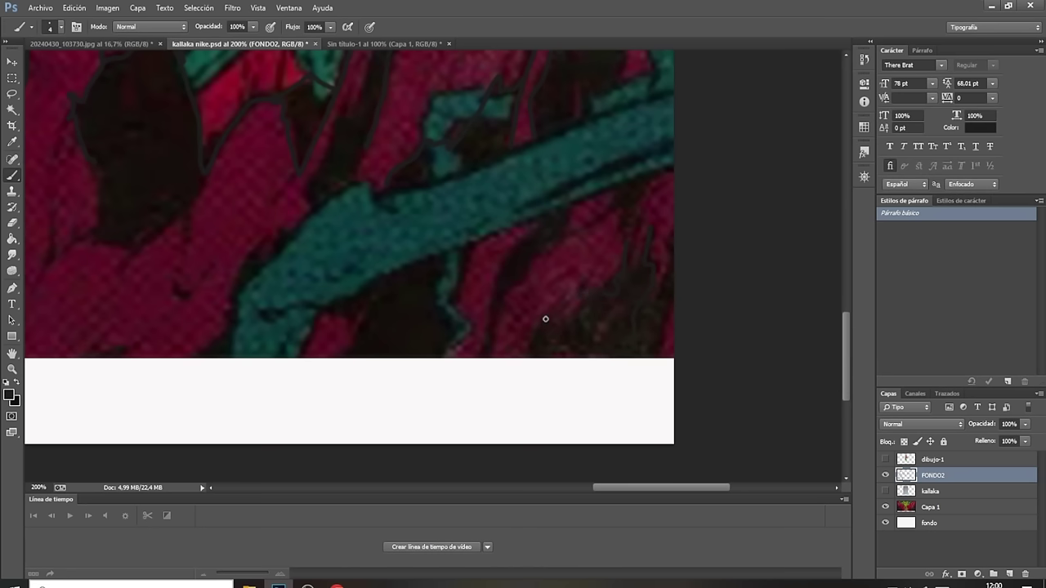
# Brush black lines from the vine down through the white band to the image's bottom edge.
pyautogui.moveTo(529, 357); pyautogui.dragTo(504, 403)
pyautogui.moveTo(490, 358); pyautogui.dragTo(456, 422)
pyautogui.moveTo(441, 356); pyautogui.dragTo(413, 398)
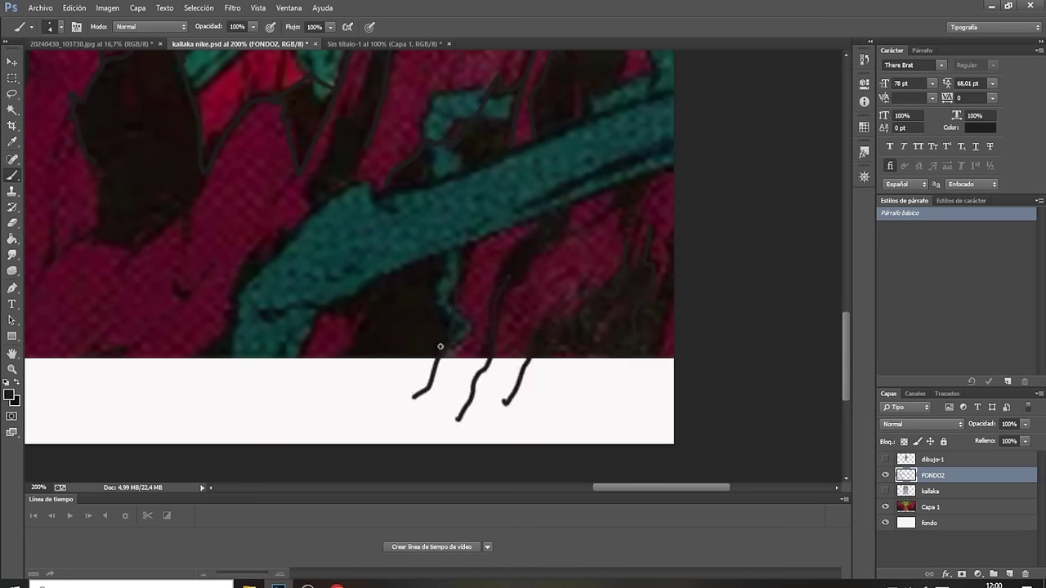
pyautogui.moveTo(339, 199)
pyautogui.mouseDown()
pyautogui.moveTo(278, 366)
pyautogui.moveTo(243, 423)
pyautogui.mouseUp()
pyautogui.moveTo(342, 358); pyautogui.dragTo(306, 429)
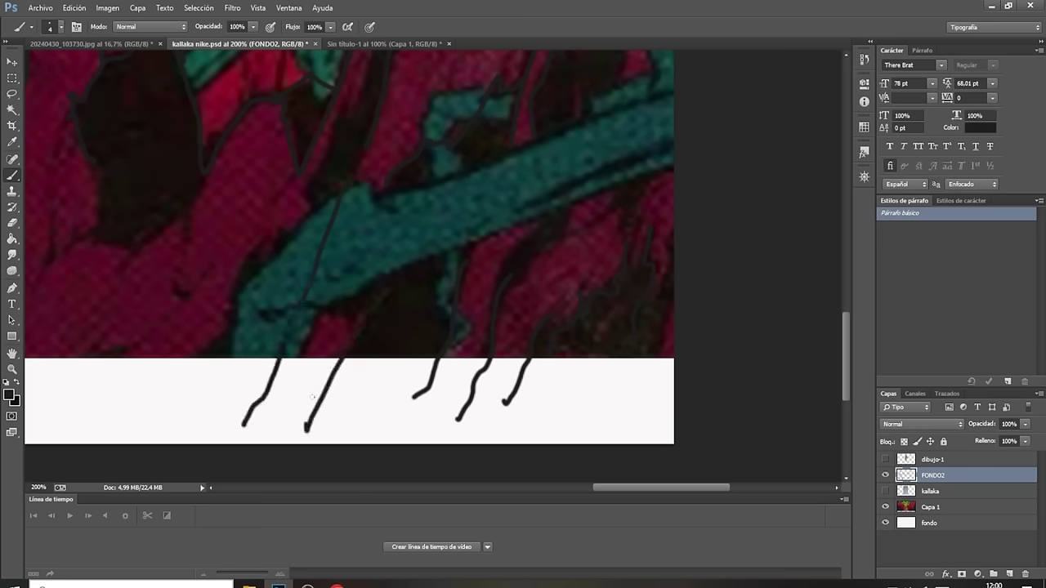
pyautogui.moveTo(391, 264); pyautogui.dragTo(389, 183)
pyautogui.moveTo(418, 394); pyautogui.dragTo(415, 454)
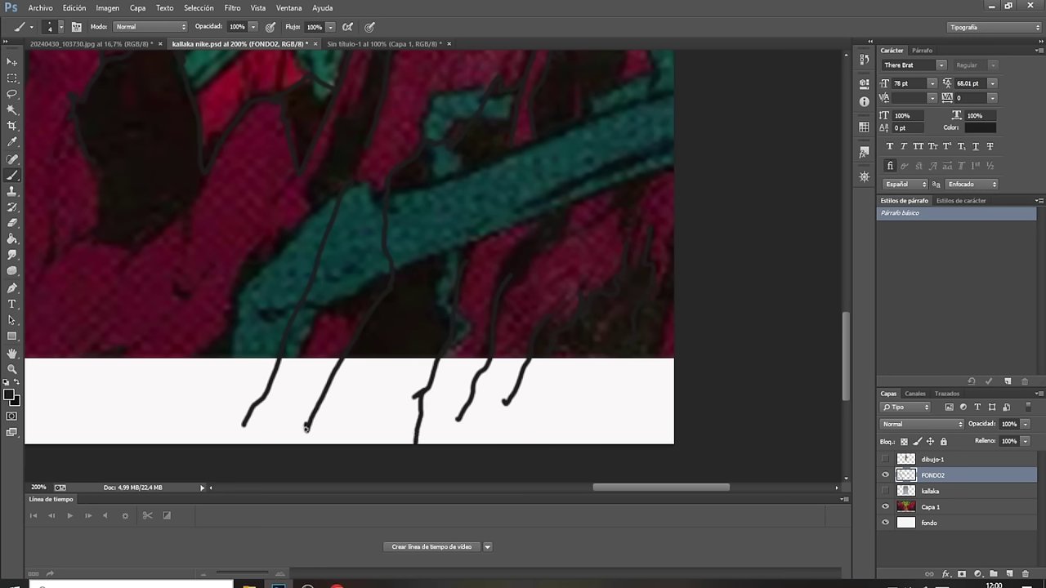
pyautogui.moveTo(305, 426); pyautogui.dragTo(297, 447)
pyautogui.moveTo(195, 360); pyautogui.dragTo(136, 447)
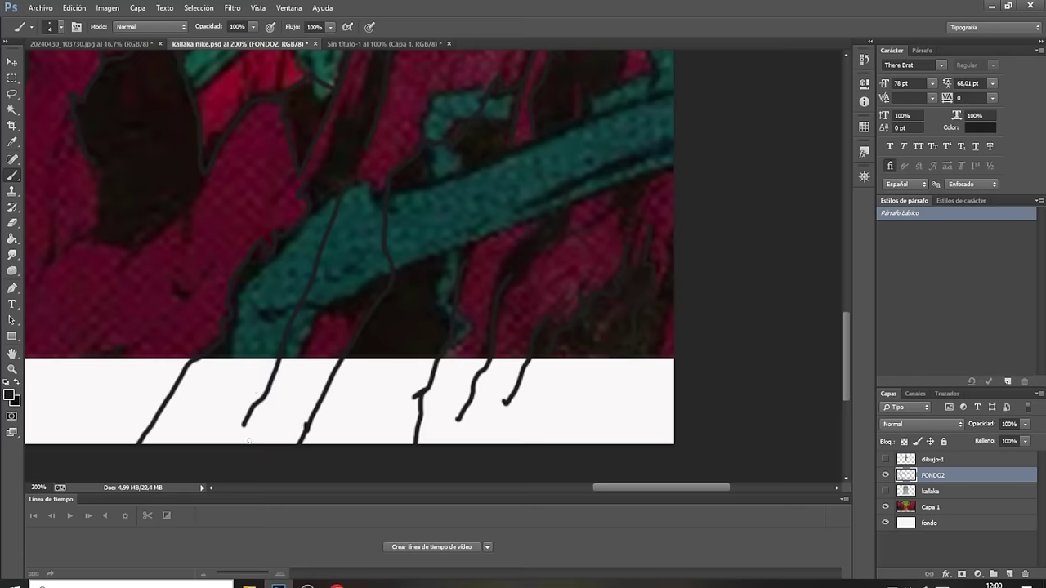
pyautogui.moveTo(236, 442)
pyautogui.mouseDown()
pyautogui.moveTo(243, 434)
pyautogui.moveTo(236, 441)
pyautogui.mouseUp()
pyautogui.moveTo(846, 358); pyautogui.dragTo(833, 325)
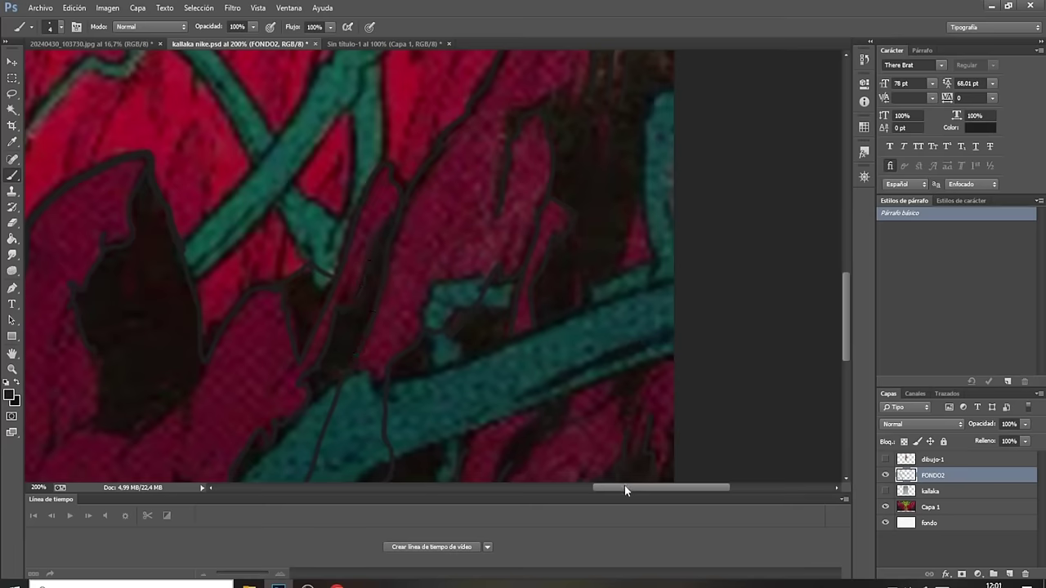
# Brush black outlines on the red rock around the yellow-caped woman's raised hand, cape and hip.
pyautogui.moveTo(624, 488); pyautogui.dragTo(508, 489)
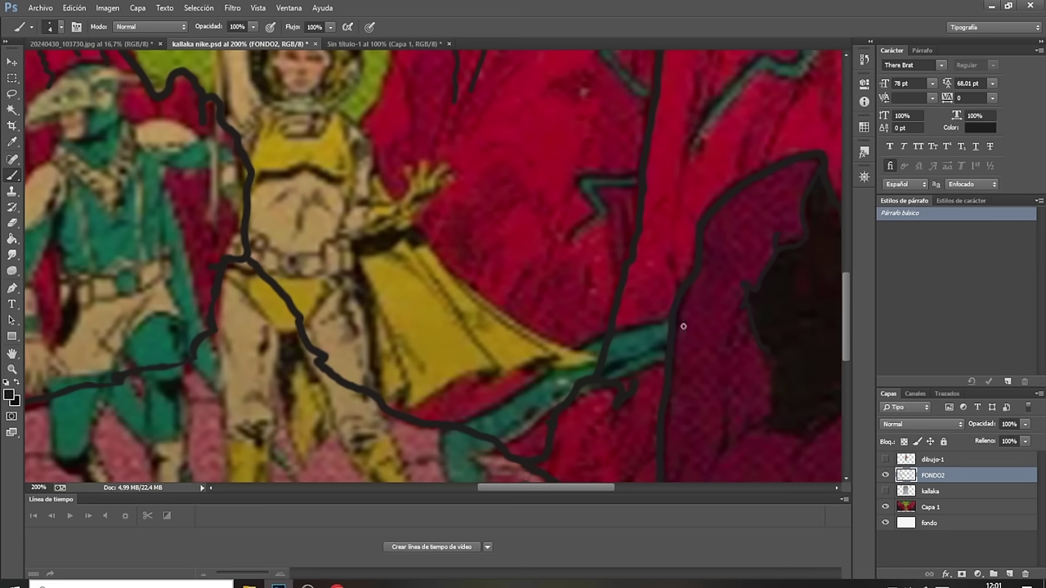
pyautogui.moveTo(547, 219)
pyautogui.mouseDown()
pyautogui.moveTo(509, 203)
pyautogui.moveTo(496, 275)
pyautogui.moveTo(480, 295)
pyautogui.mouseUp()
pyautogui.moveTo(527, 261)
pyautogui.mouseDown()
pyautogui.moveTo(521, 295)
pyautogui.moveTo(464, 374)
pyautogui.moveTo(490, 377)
pyautogui.mouseUp()
pyautogui.moveTo(550, 293); pyautogui.dragTo(537, 316)
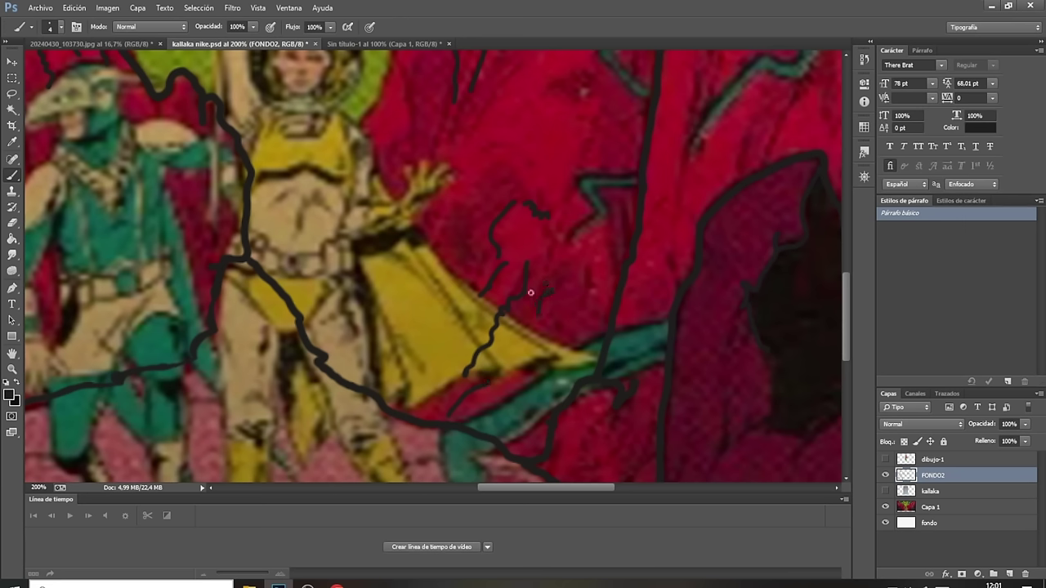
pyautogui.moveTo(486, 174)
pyautogui.mouseDown()
pyautogui.moveTo(488, 195)
pyautogui.moveTo(411, 277)
pyautogui.moveTo(379, 330)
pyautogui.mouseUp()
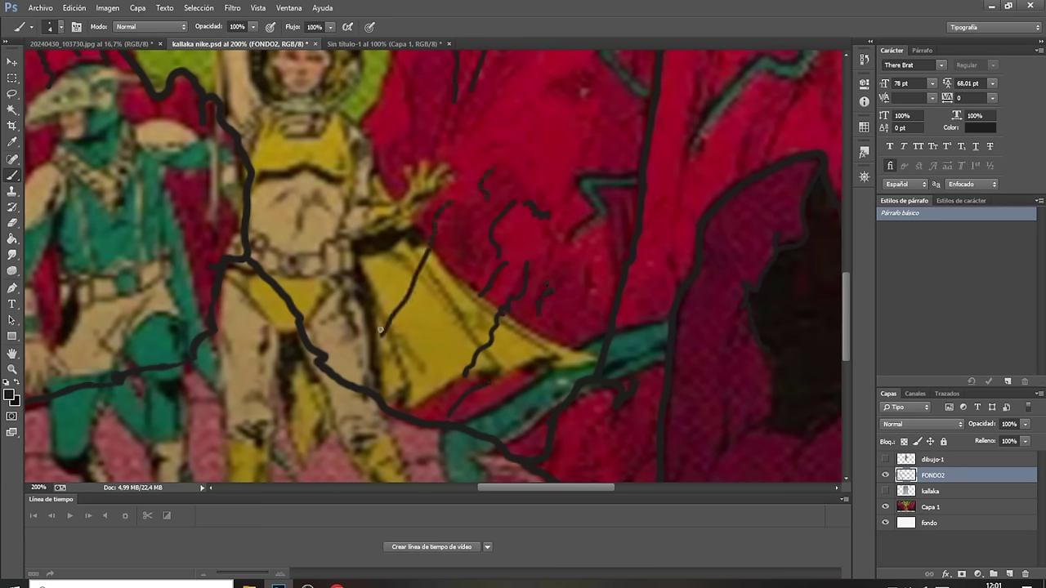
pyautogui.moveTo(443, 124)
pyautogui.mouseDown()
pyautogui.moveTo(423, 159)
pyautogui.moveTo(377, 157)
pyautogui.moveTo(363, 200)
pyautogui.mouseUp()
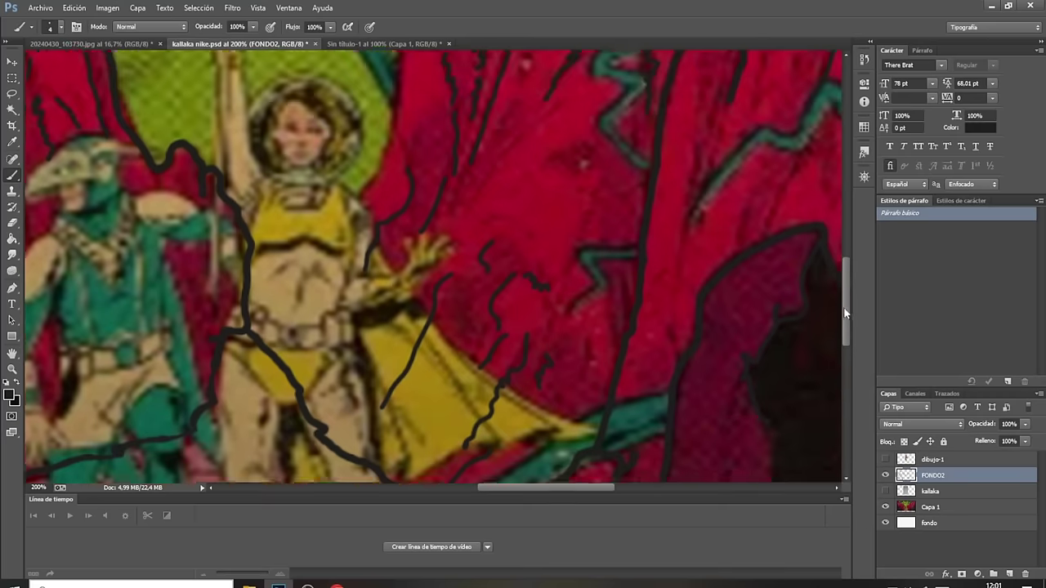
pyautogui.moveTo(846, 321); pyautogui.dragTo(842, 276)
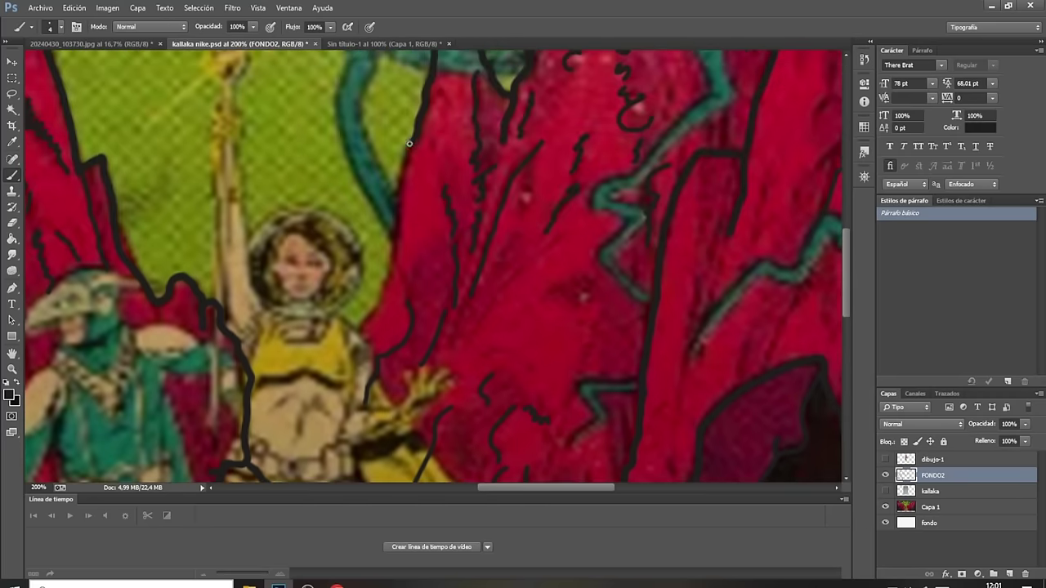
pyautogui.moveTo(409, 143)
pyautogui.mouseDown()
pyautogui.moveTo(387, 278)
pyautogui.moveTo(335, 389)
pyautogui.moveTo(317, 464)
pyautogui.mouseUp()
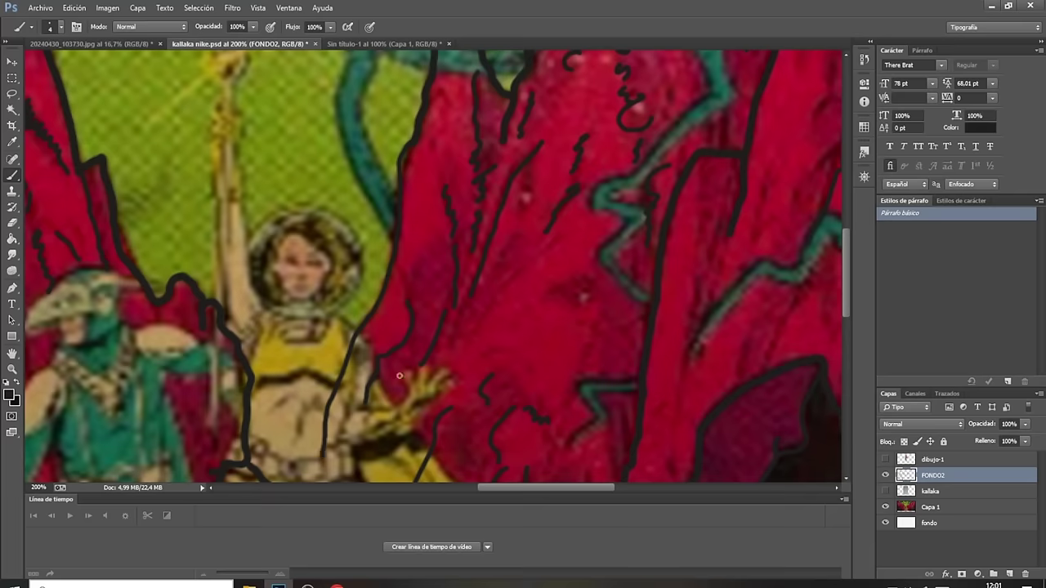
pyautogui.moveTo(845, 282); pyautogui.dragTo(844, 318)
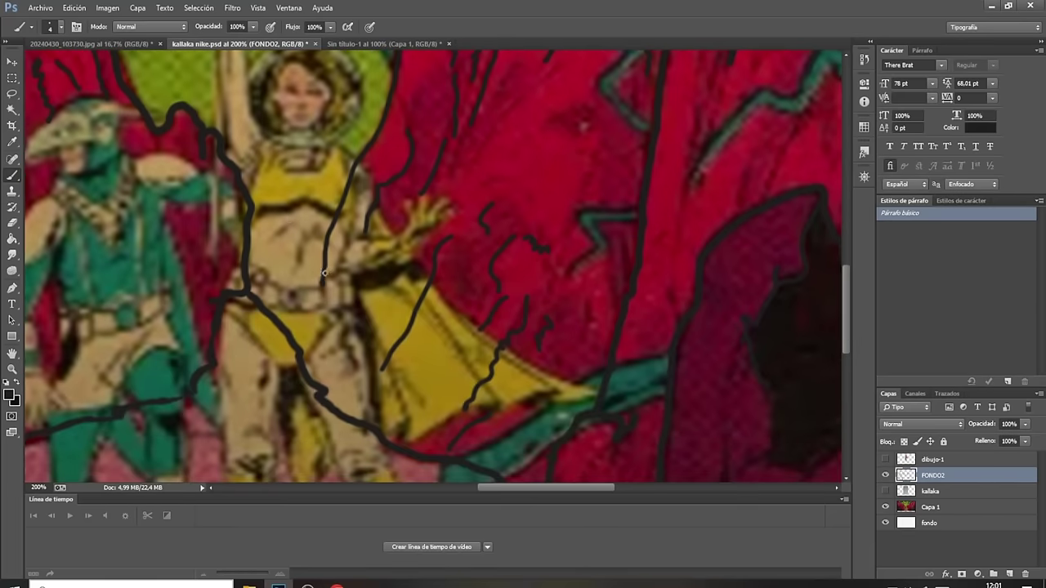
pyautogui.moveTo(324, 273); pyautogui.dragTo(293, 342)
pyautogui.moveTo(848, 313)
pyautogui.mouseDown()
pyautogui.moveTo(836, 206)
pyautogui.moveTo(836, 362)
pyautogui.moveTo(835, 347)
pyautogui.mouseUp()
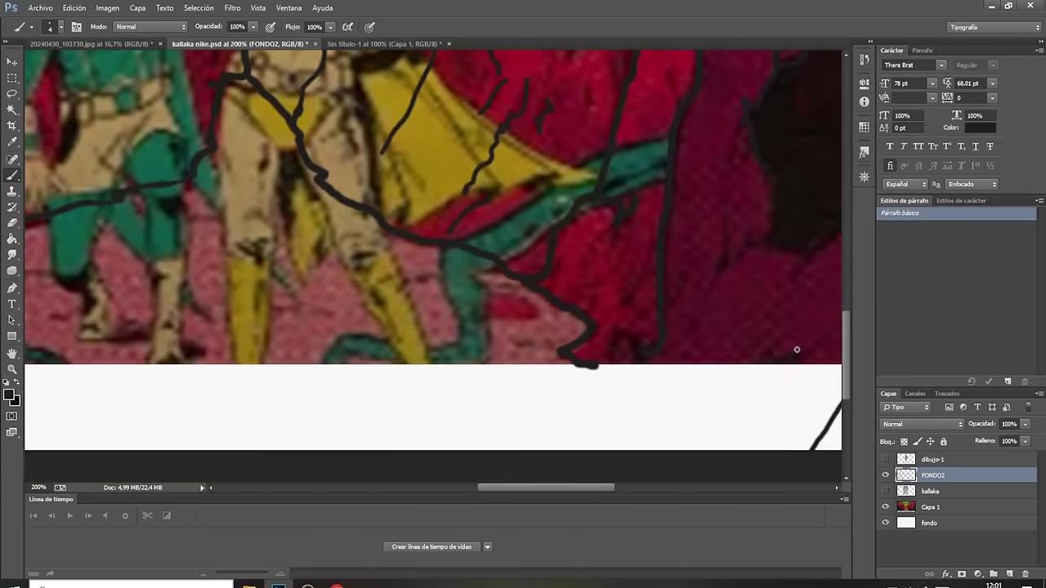
# Zigzag the outline across the bottom white band and extend black lines on the left rocks.
pyautogui.moveTo(596, 365)
pyautogui.mouseDown()
pyautogui.moveTo(674, 382)
pyautogui.moveTo(665, 392)
pyautogui.moveTo(737, 409)
pyautogui.moveTo(806, 451)
pyautogui.mouseUp()
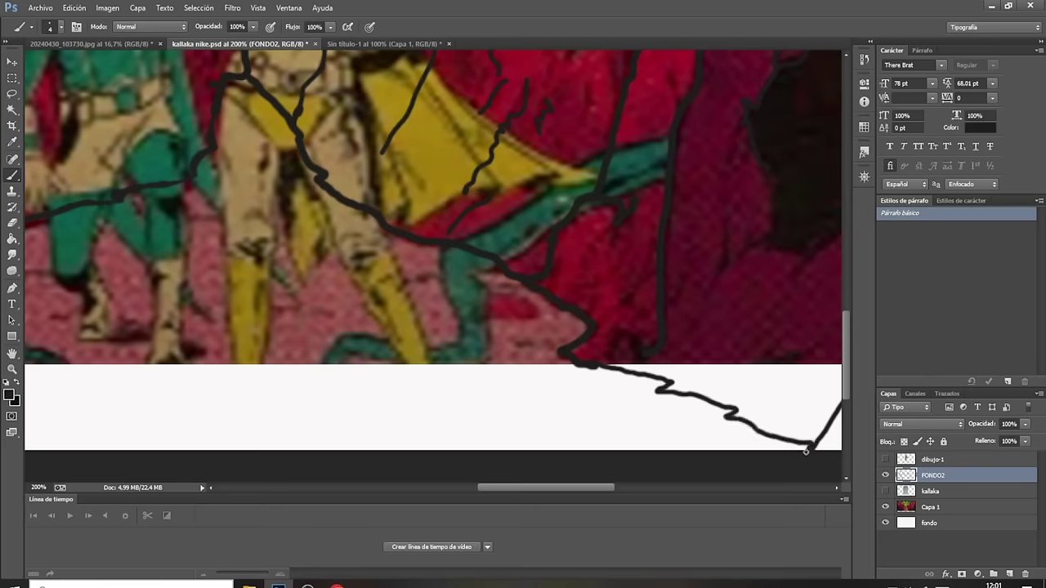
pyautogui.moveTo(561, 490)
pyautogui.mouseDown()
pyautogui.moveTo(484, 485)
pyautogui.moveTo(516, 488)
pyautogui.mouseUp()
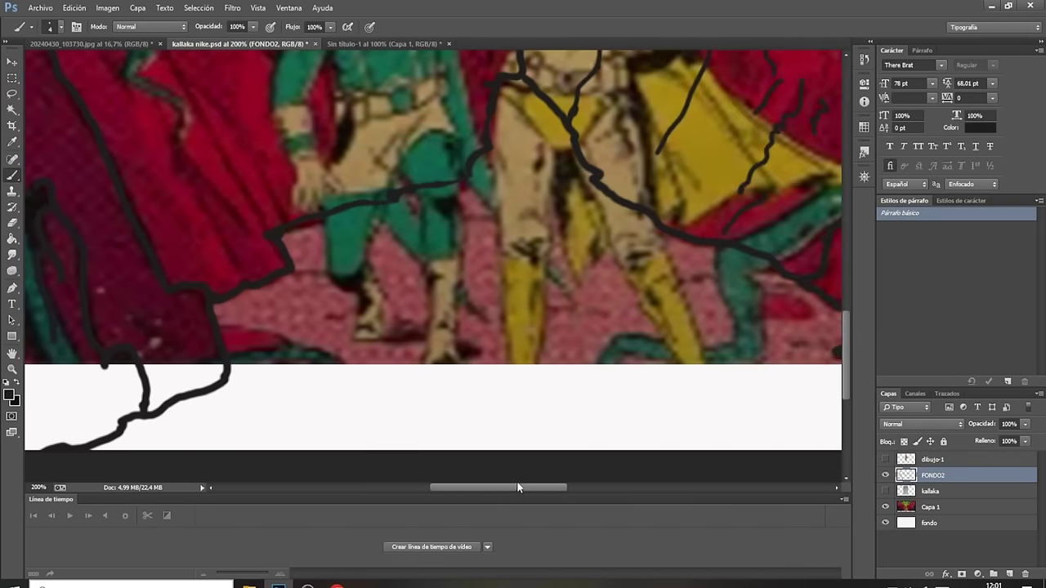
pyautogui.moveTo(480, 171); pyautogui.dragTo(474, 180)
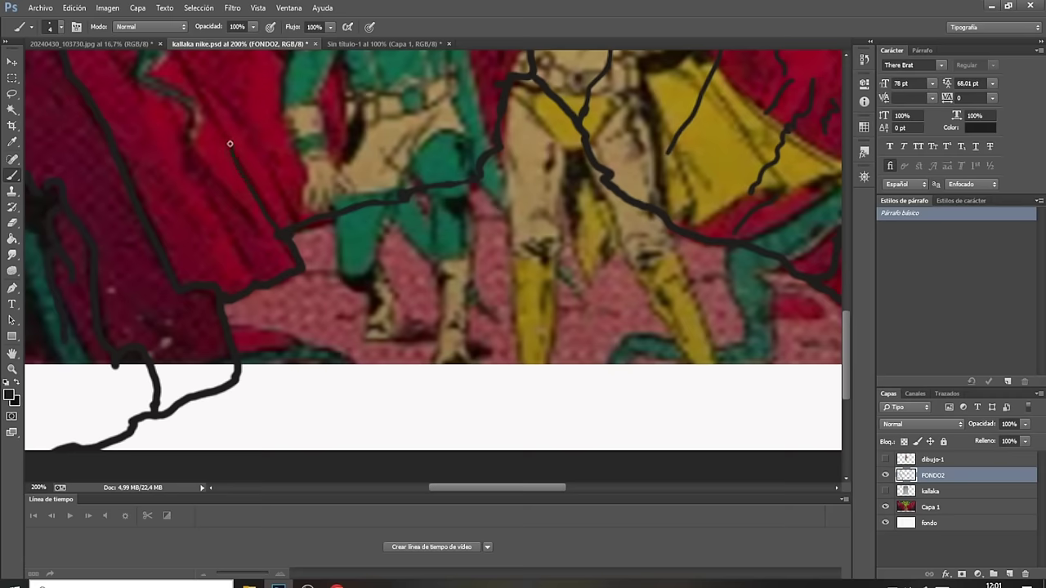
pyautogui.moveTo(230, 144); pyautogui.dragTo(211, 111)
pyautogui.moveTo(266, 151); pyautogui.dragTo(234, 104)
pyautogui.moveTo(847, 356); pyautogui.dragTo(844, 293)
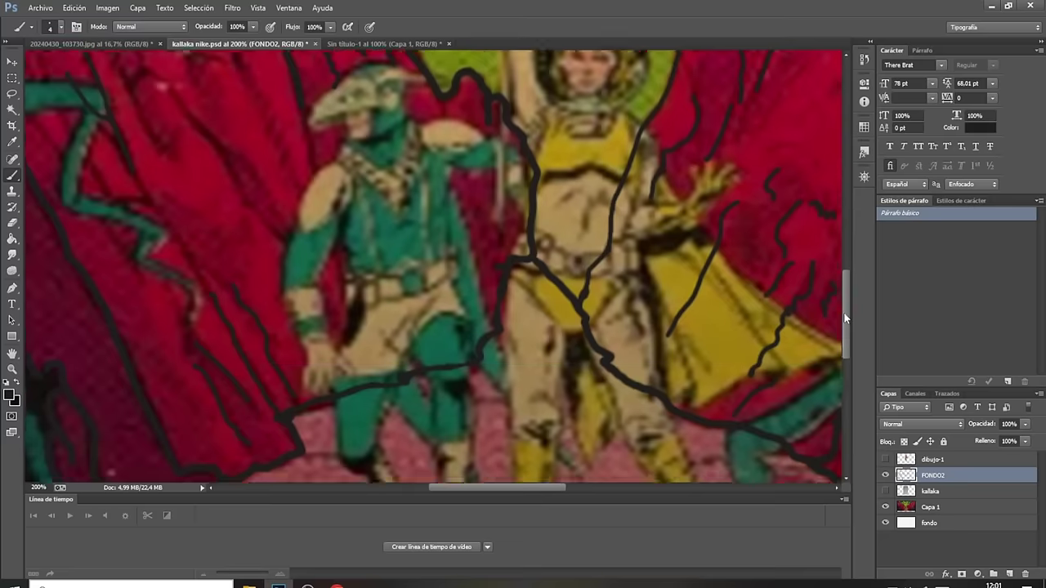
pyautogui.moveTo(187, 237)
pyautogui.mouseDown()
pyautogui.moveTo(250, 281)
pyautogui.moveTo(293, 339)
pyautogui.mouseUp()
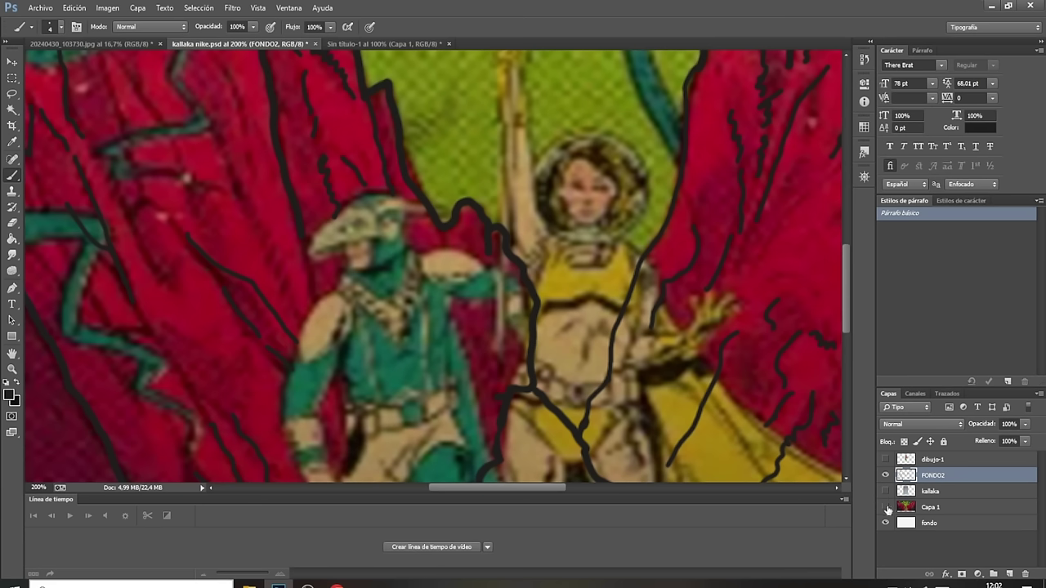
# Hide the comic background layer, show dibujo-1, and zoom out to view the whole line art.
pyautogui.click(885, 506)
pyautogui.click(885, 459)
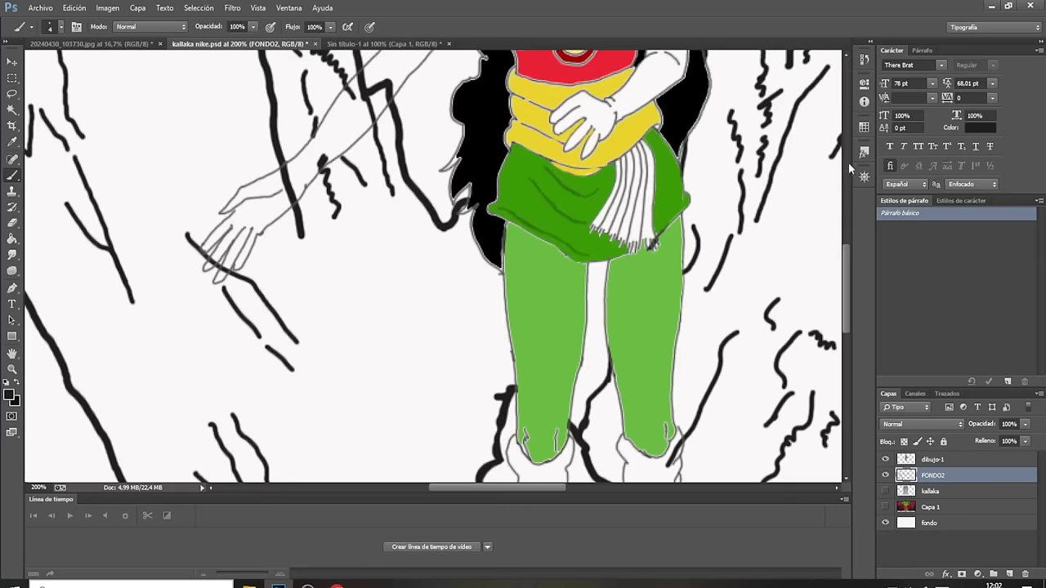
pyautogui.click(864, 177)
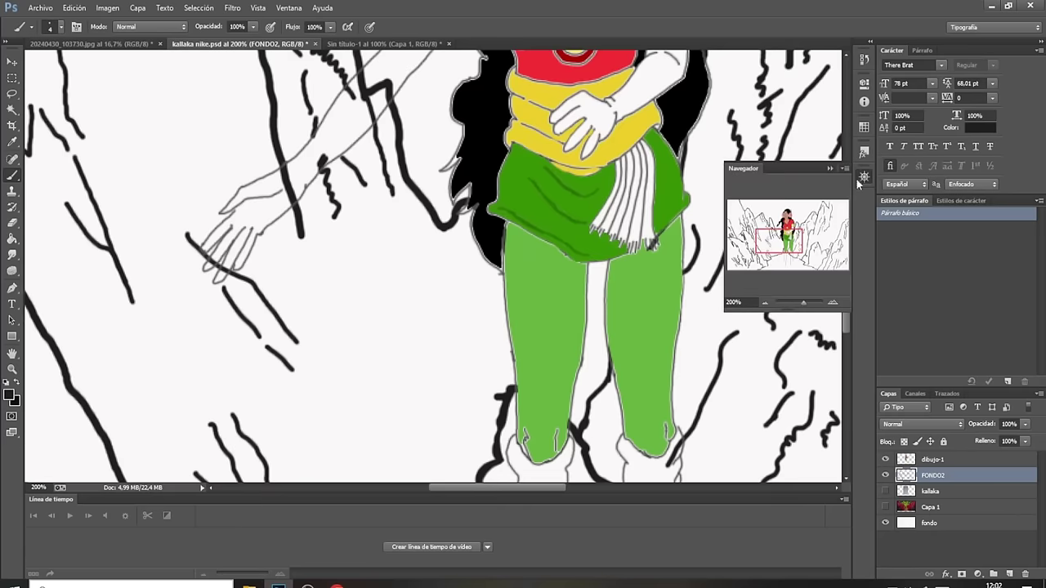
pyautogui.click(766, 302)
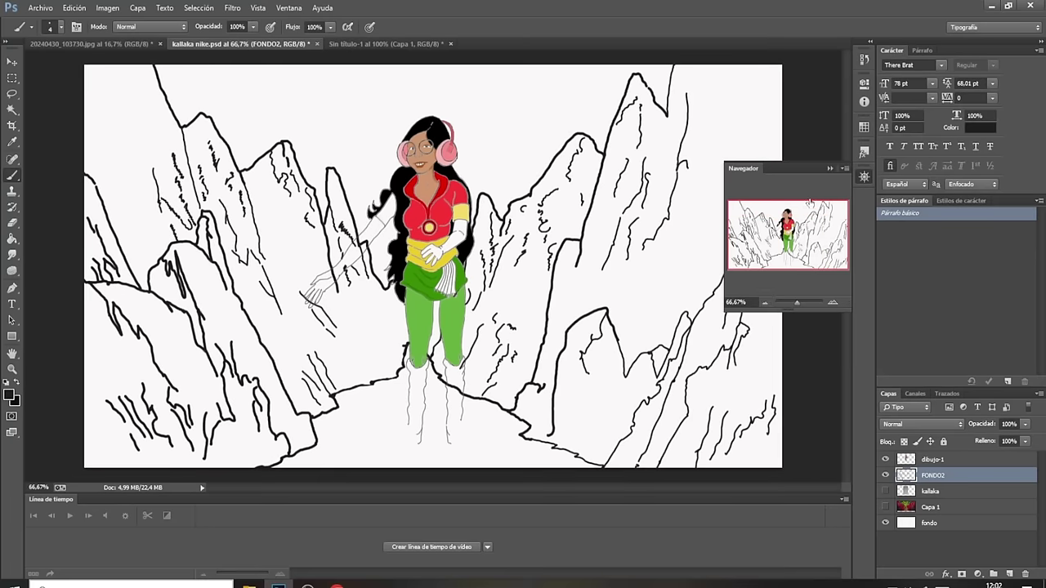
pyautogui.click(830, 168)
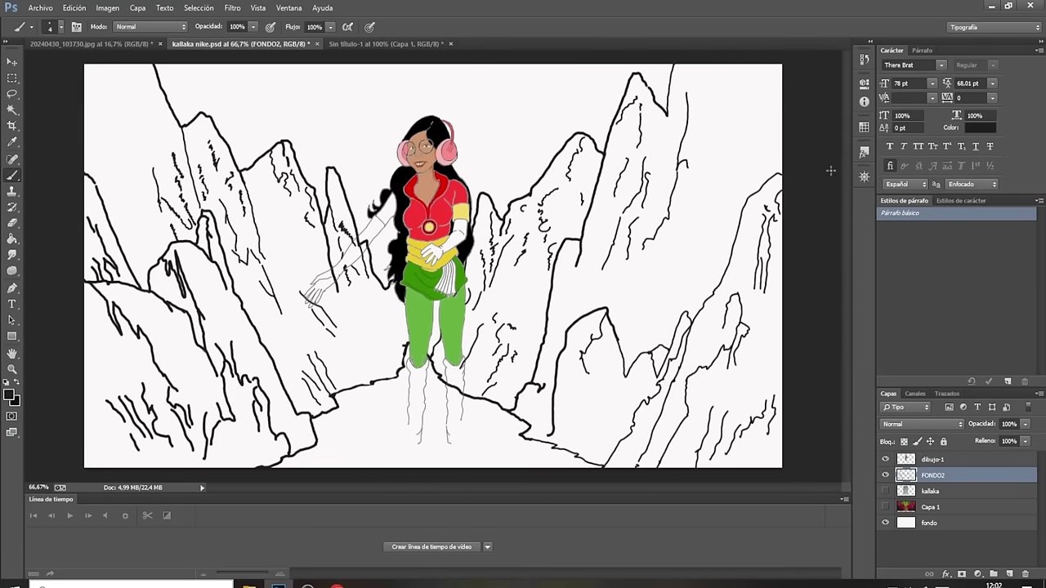
pyautogui.click(12, 143)
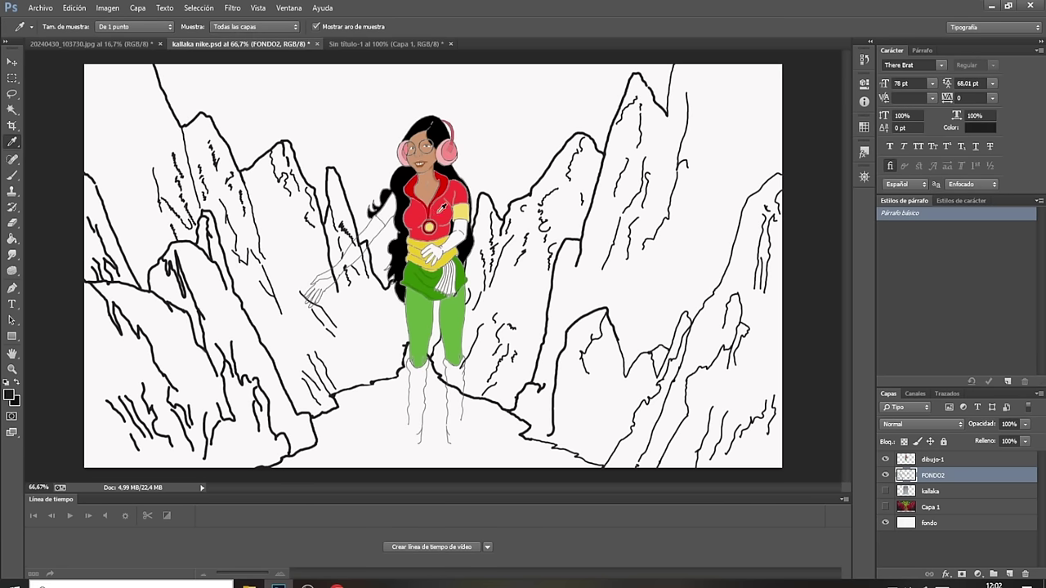
# Sample the girl's shirt red and refine the foreground colour to dark red 841818.
pyautogui.click(444, 193)
pyautogui.click(8, 396)
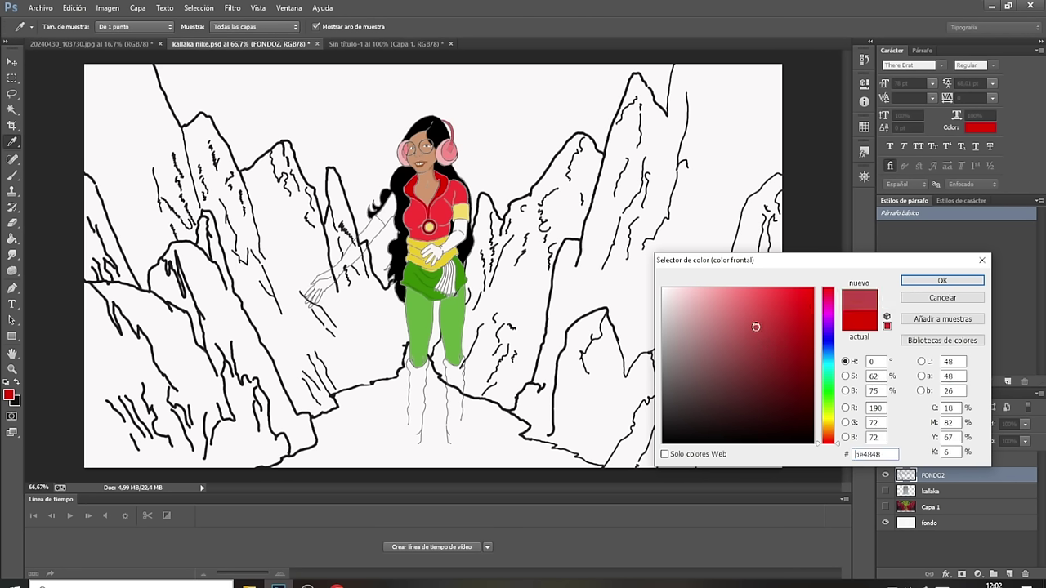
pyautogui.click(785, 342)
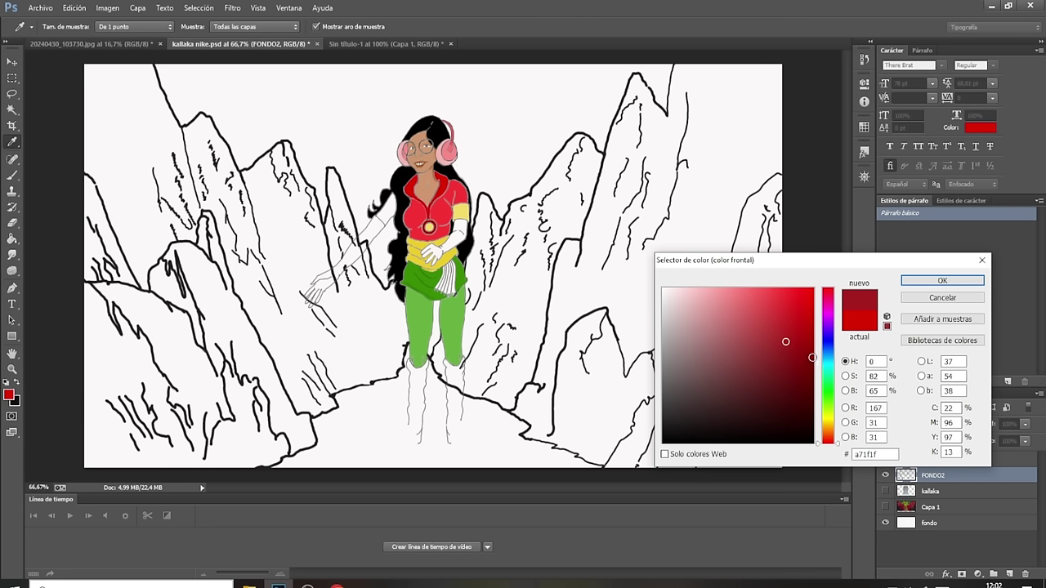
pyautogui.click(808, 350)
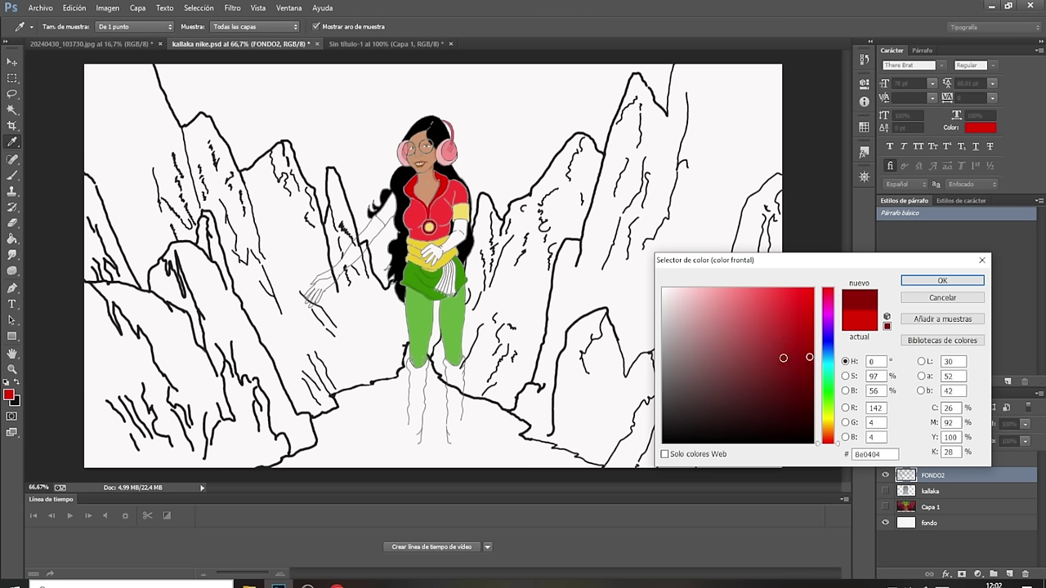
pyautogui.click(728, 361)
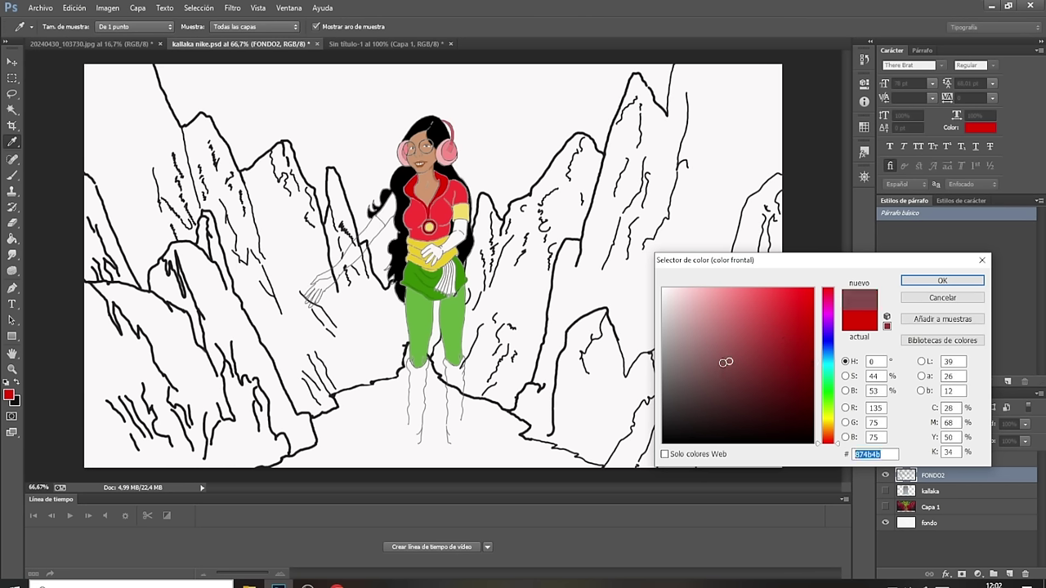
pyautogui.click(746, 366)
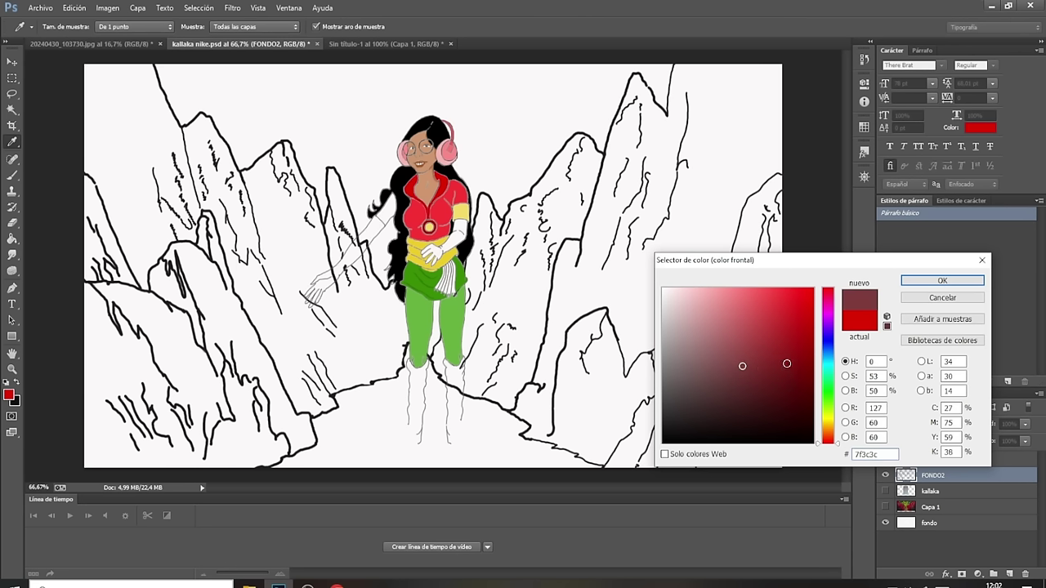
pyautogui.click(789, 363)
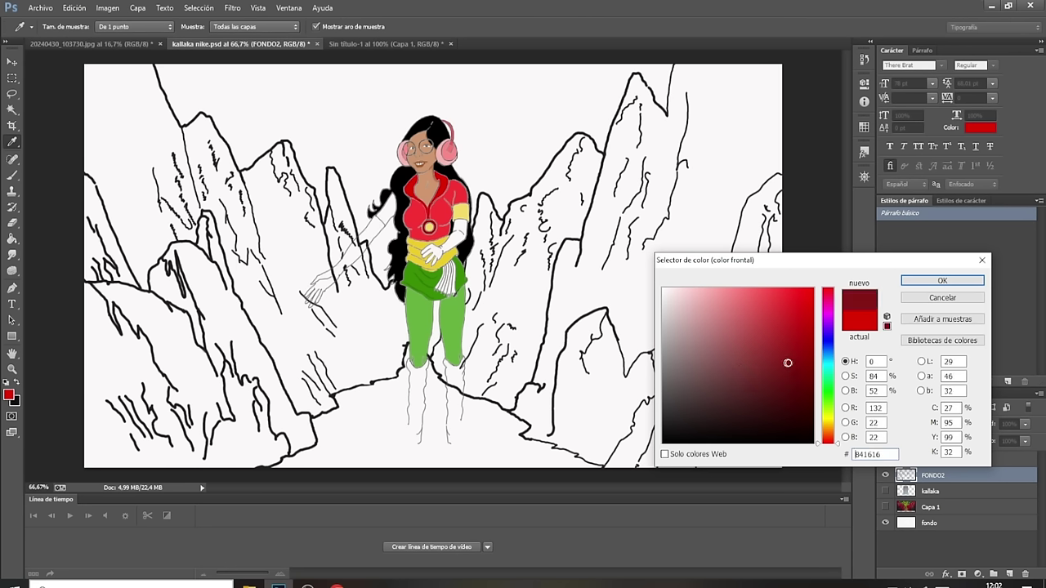
pyautogui.click(785, 362)
pyautogui.click(942, 280)
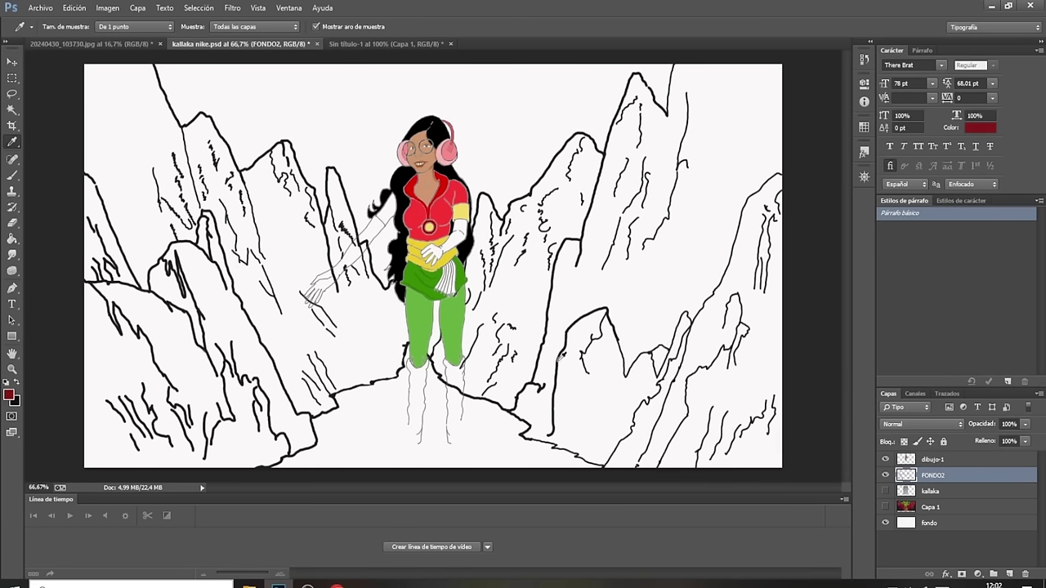
pyautogui.click(12, 238)
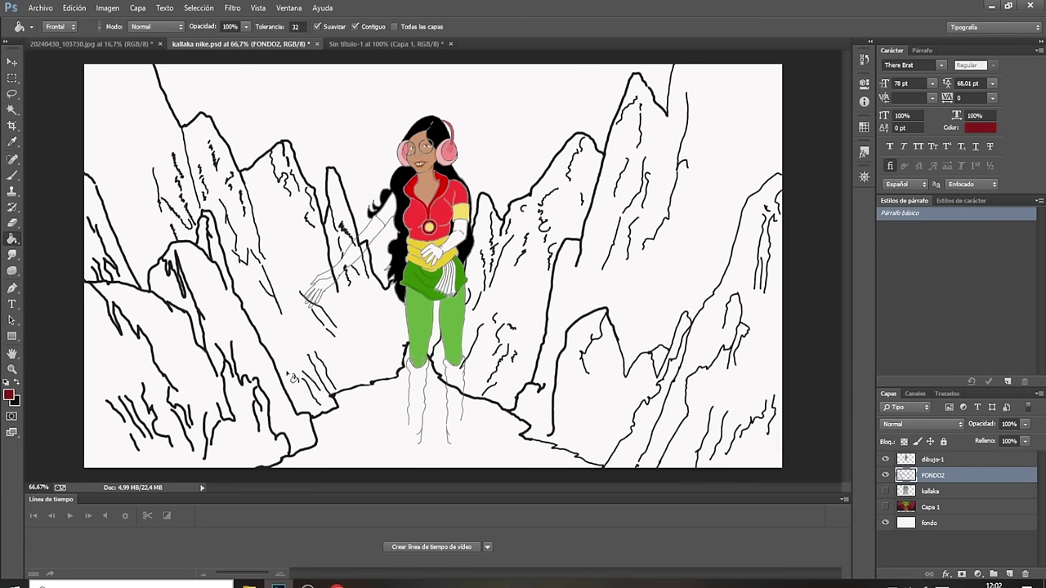
# Fill both central mountains with red, then refill them with the lighter red 943030.
pyautogui.click(352, 383)
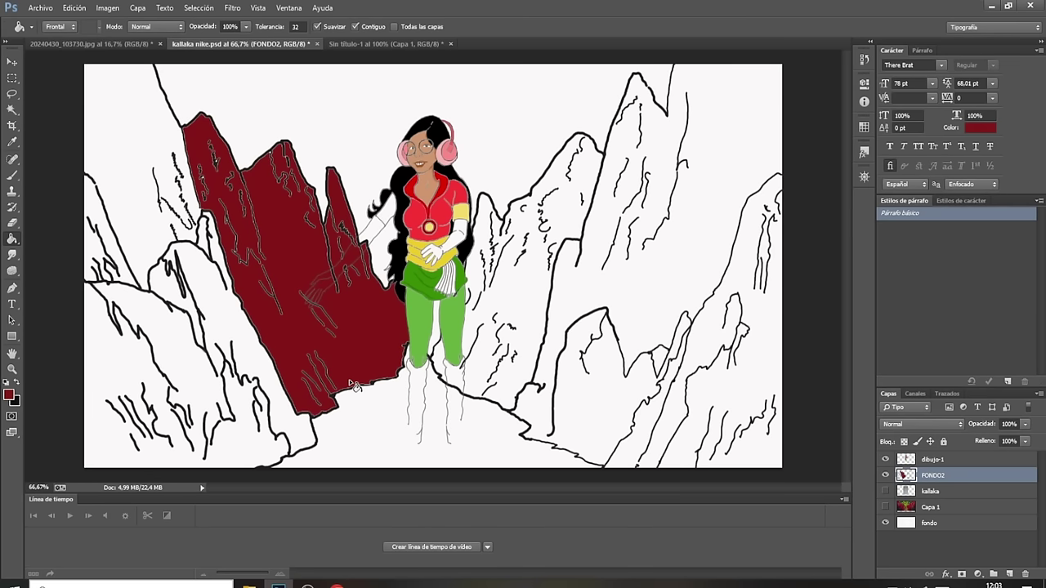
pyautogui.click(515, 383)
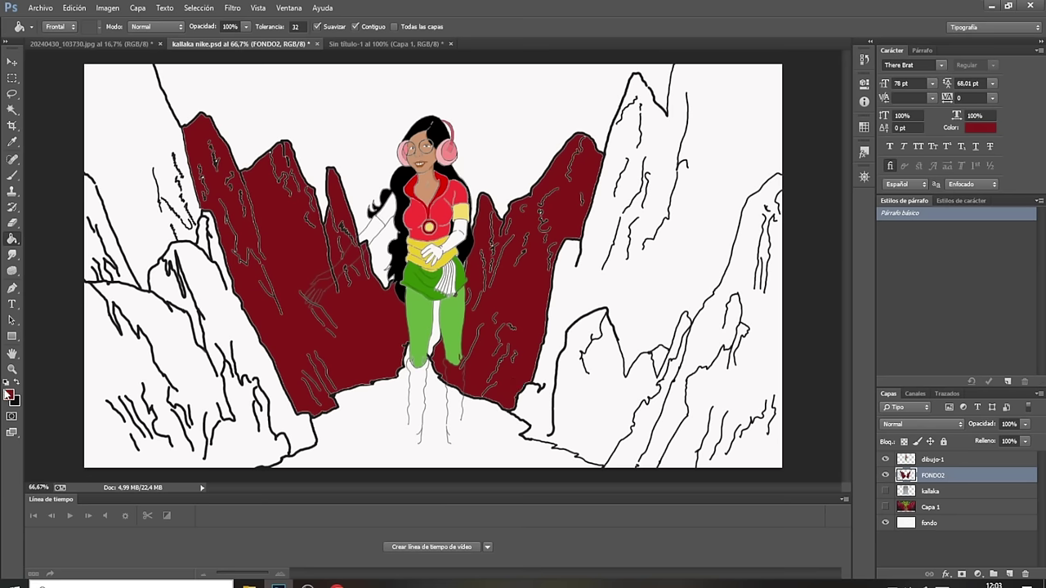
pyautogui.click(9, 397)
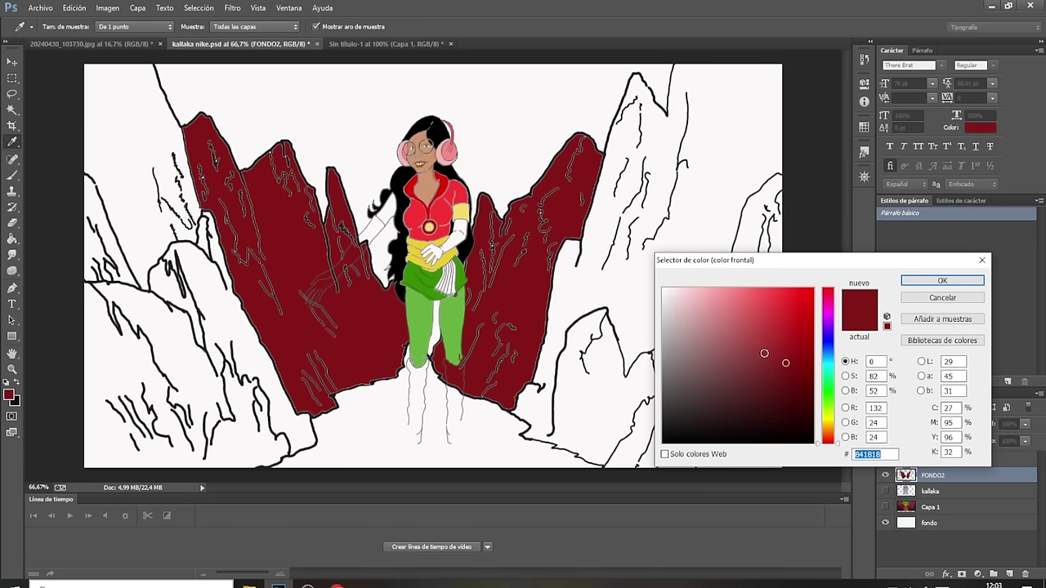
pyautogui.click(942, 281)
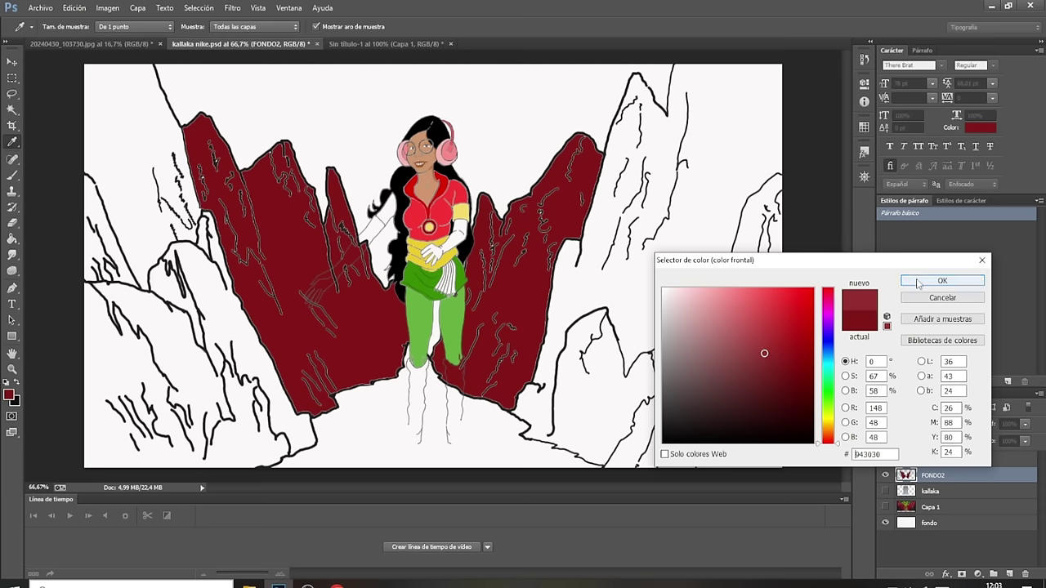
pyautogui.press('g')
pyautogui.click(531, 321)
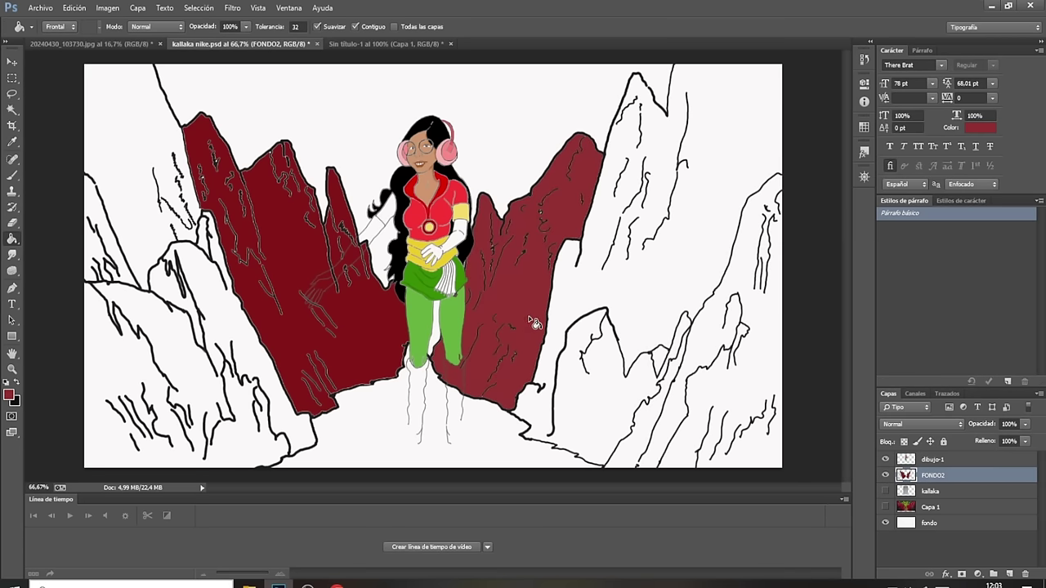
pyautogui.click(362, 325)
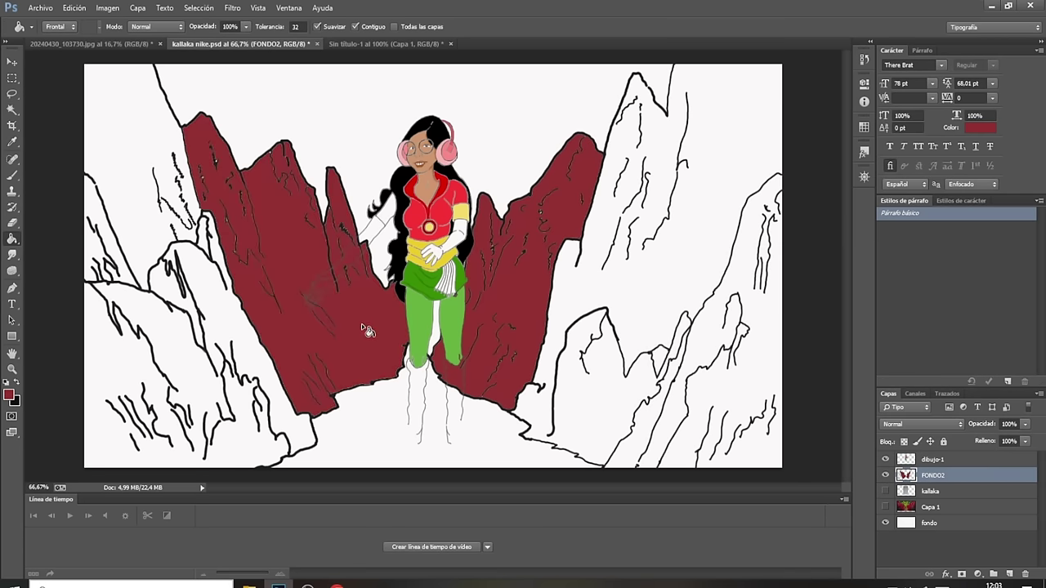
# Pick a darker red foreground and zoom the Navigator to 100% on the lower mountains.
pyautogui.click(10, 396)
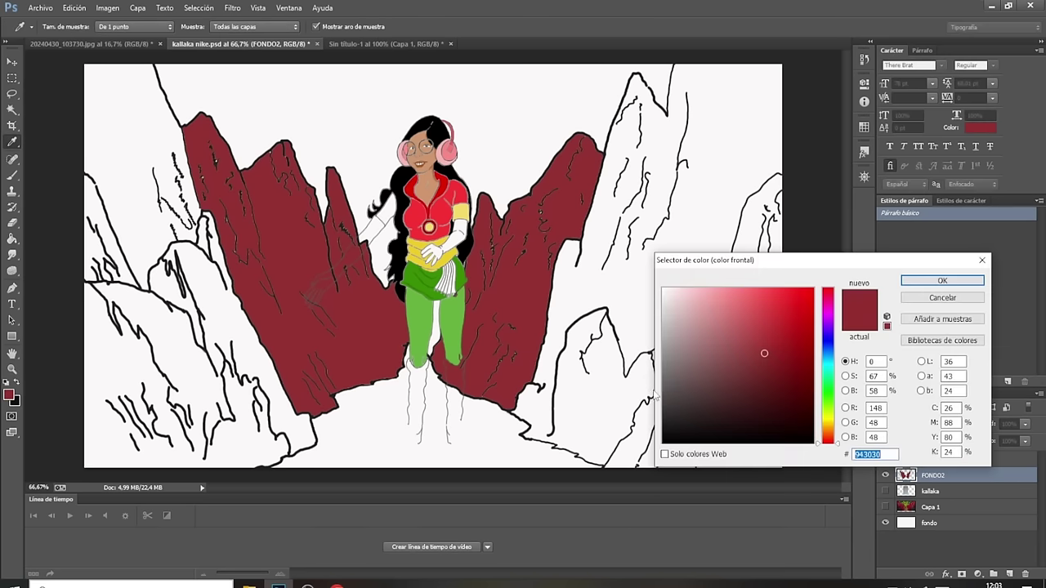
pyautogui.click(813, 366)
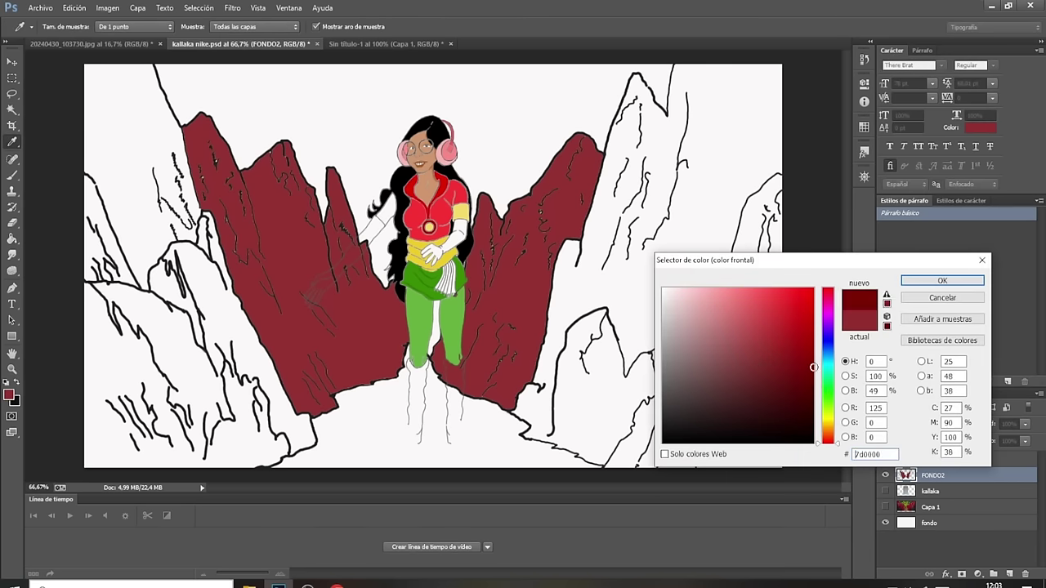
pyautogui.click(811, 378)
pyautogui.press('Return')
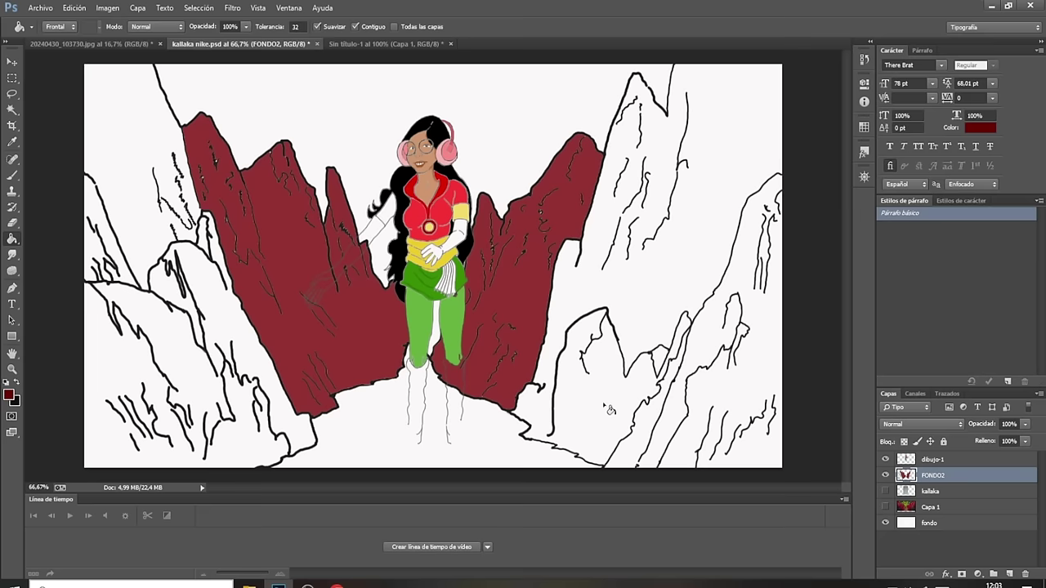
pyautogui.click(863, 176)
pyautogui.click(832, 302)
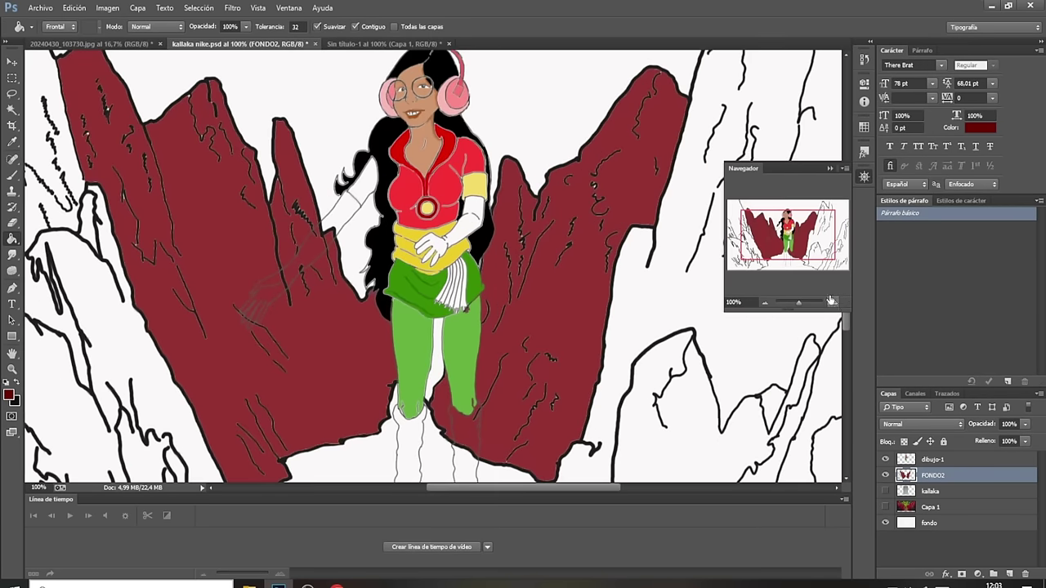
pyautogui.moveTo(800, 254); pyautogui.dragTo(799, 264)
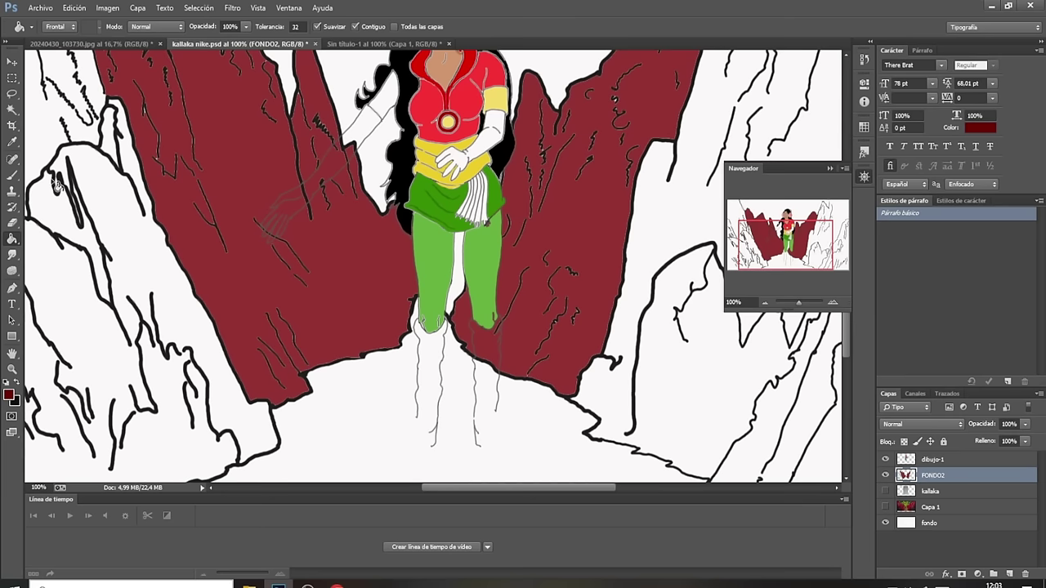
# Set the foreground to black, zoom out to the whole illustration, and close the Navigator.
pyautogui.click(9, 396)
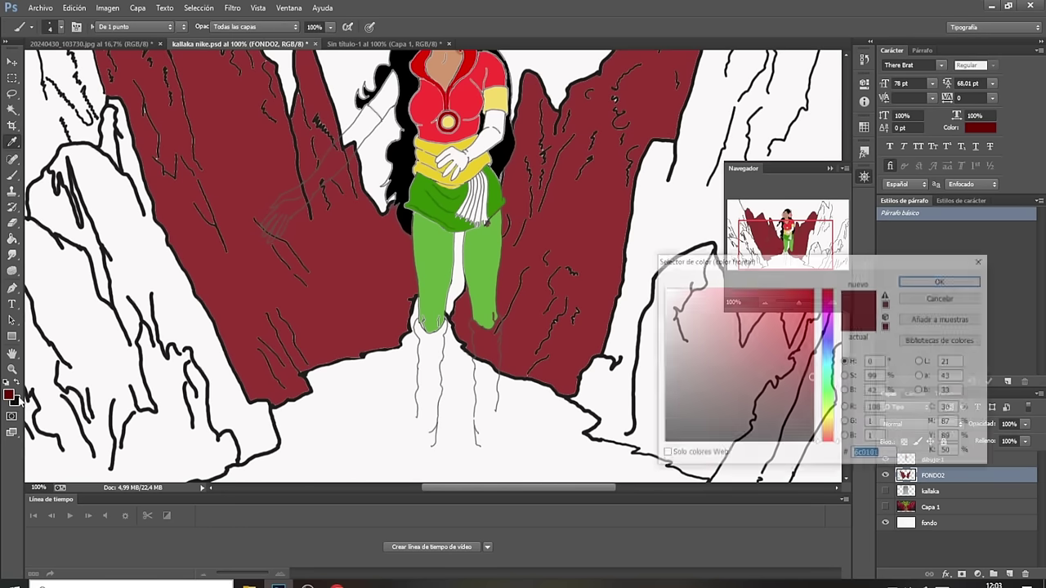
pyautogui.click(664, 442)
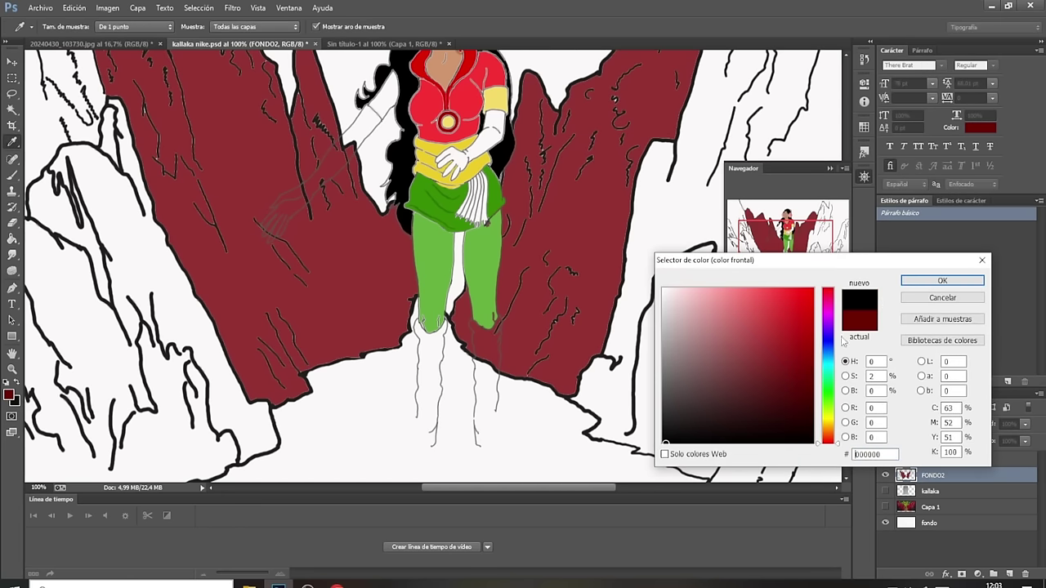
pyautogui.click(916, 280)
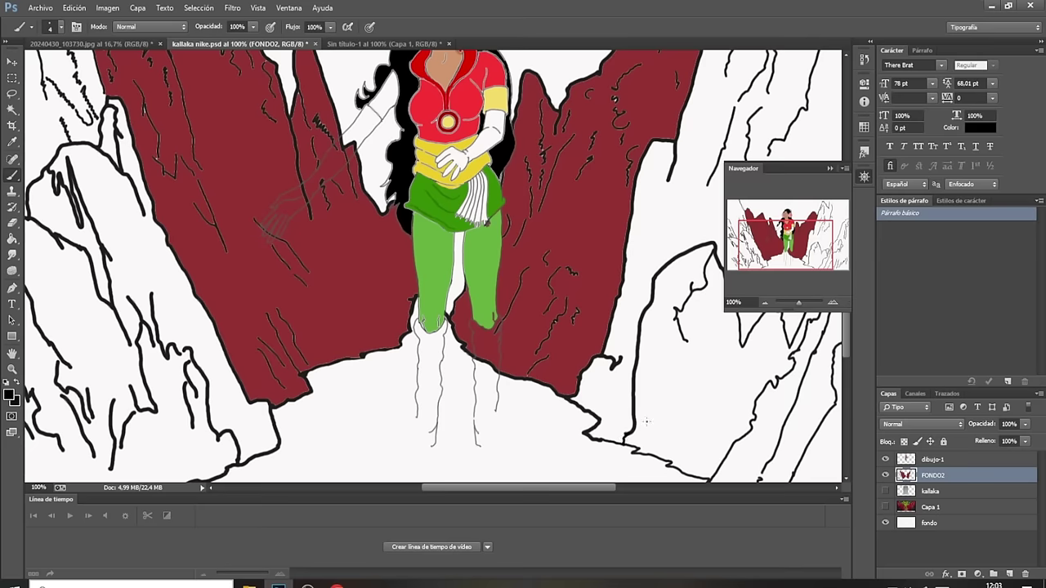
pyautogui.click(832, 302)
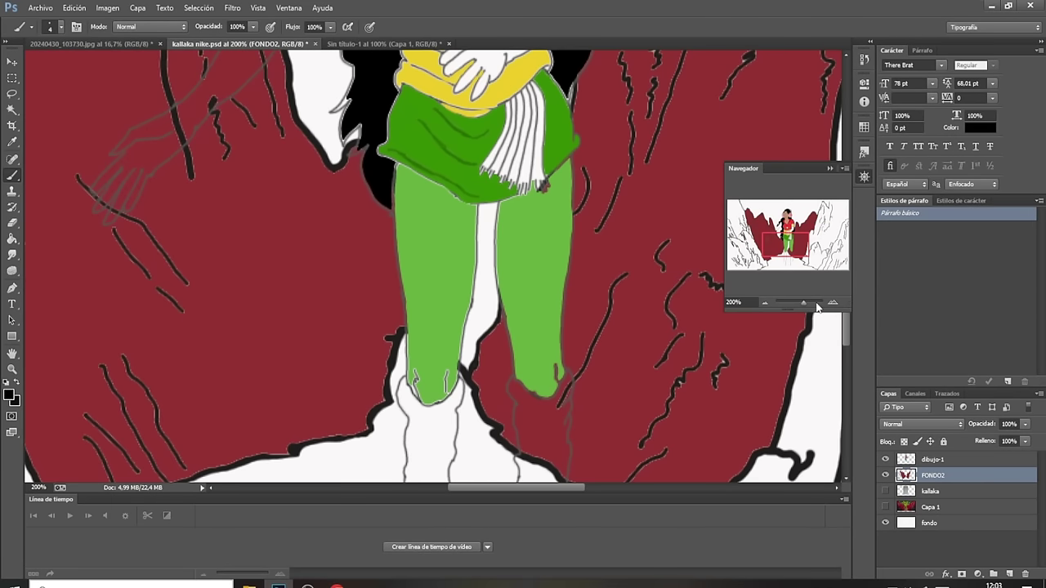
pyautogui.click(762, 303)
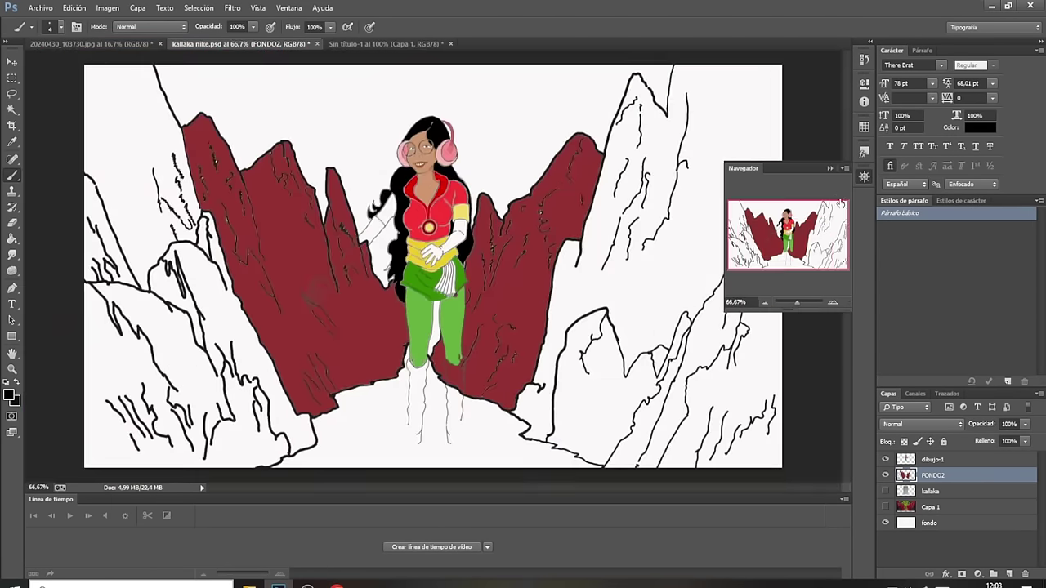
pyautogui.click(829, 167)
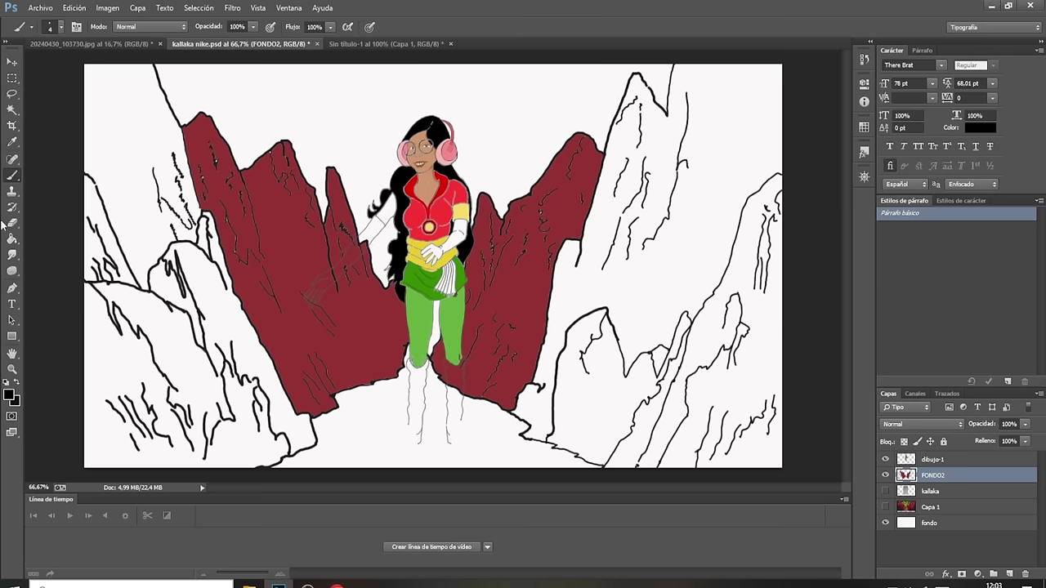
# Sample the rock red and set the foreground colour to hex 520101.
pyautogui.click(11, 142)
pyautogui.click(293, 242)
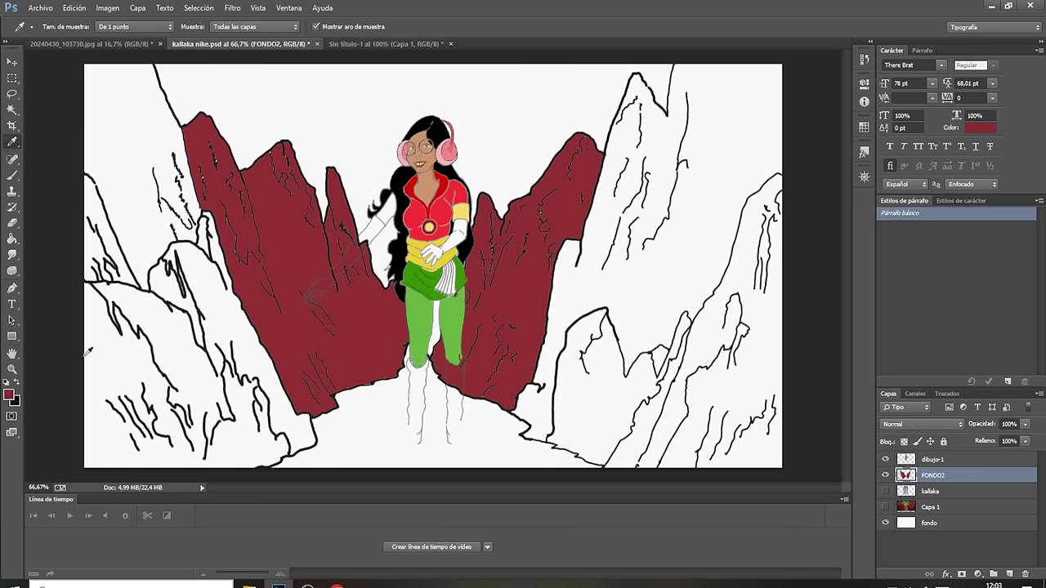
pyautogui.click(10, 396)
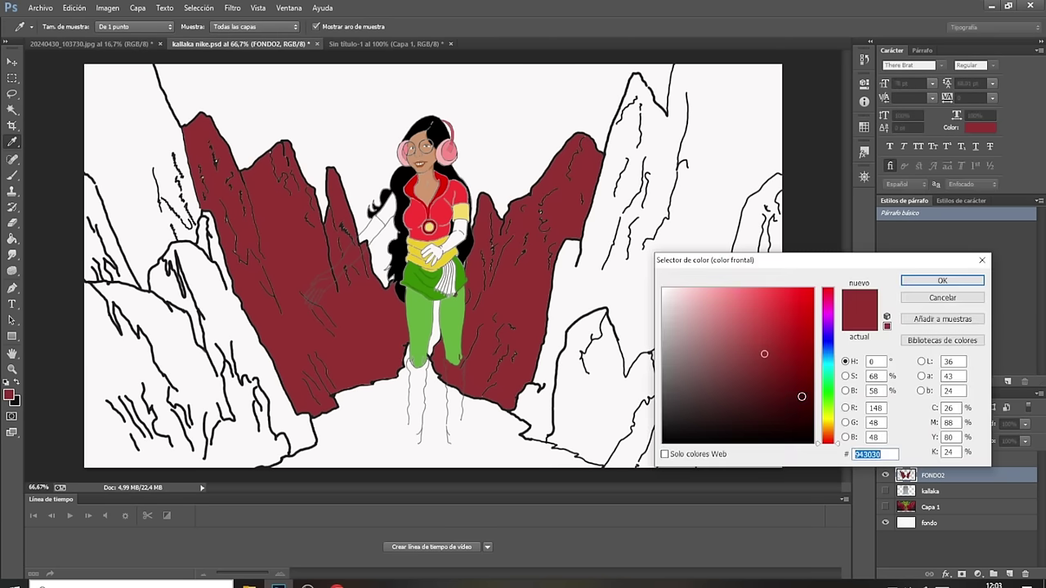
pyautogui.write('520101')
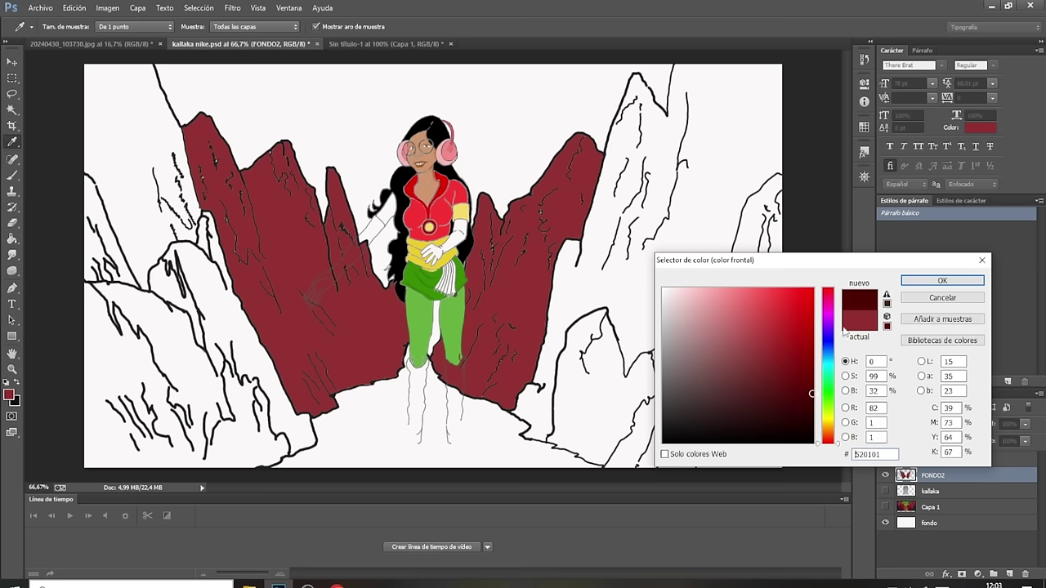
pyautogui.click(916, 284)
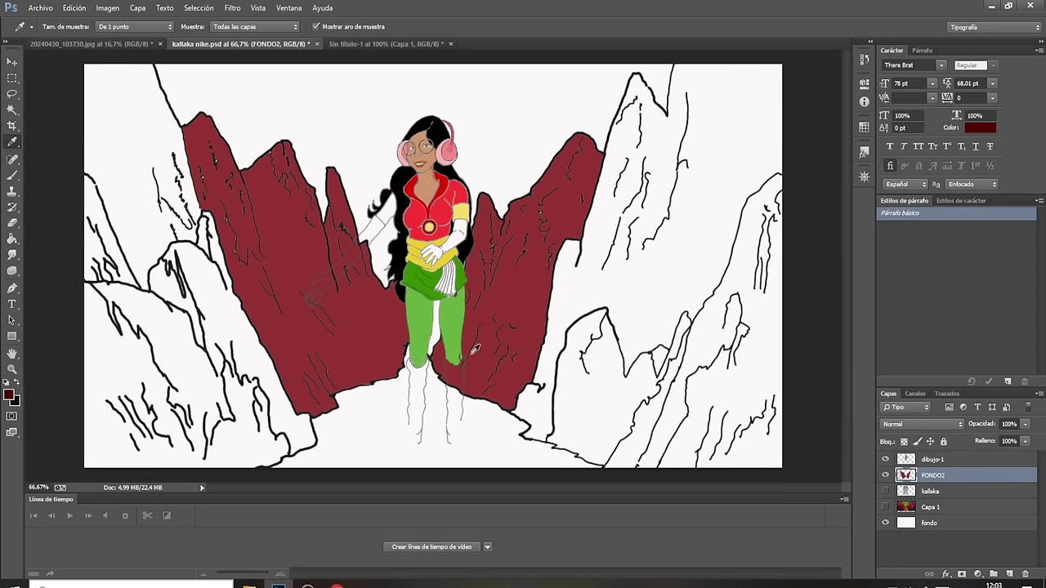
pyautogui.click(12, 239)
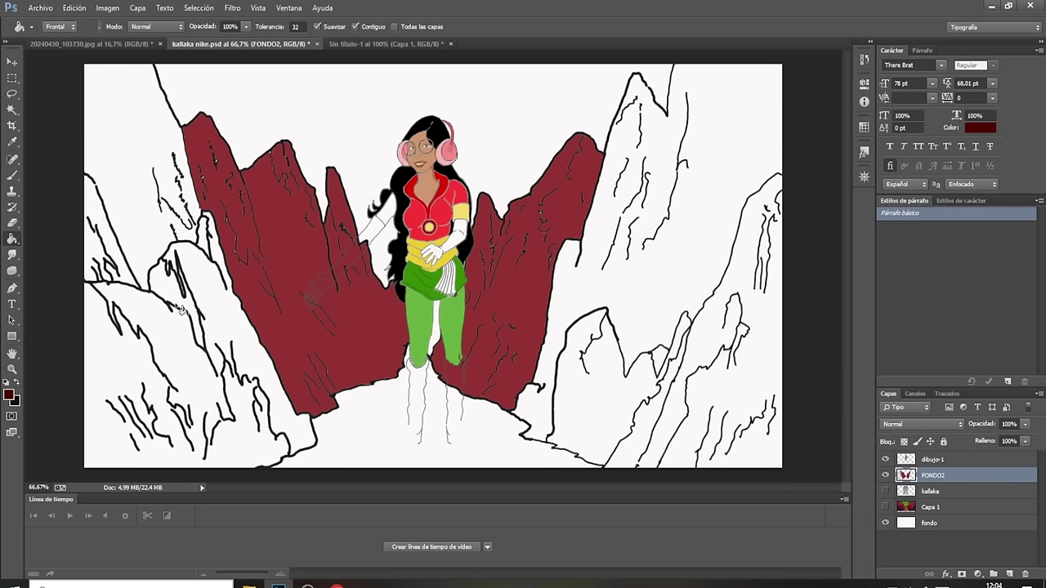
# Fill the front-left and large right-hand rocks with dark red 520101.
pyautogui.click(217, 319)
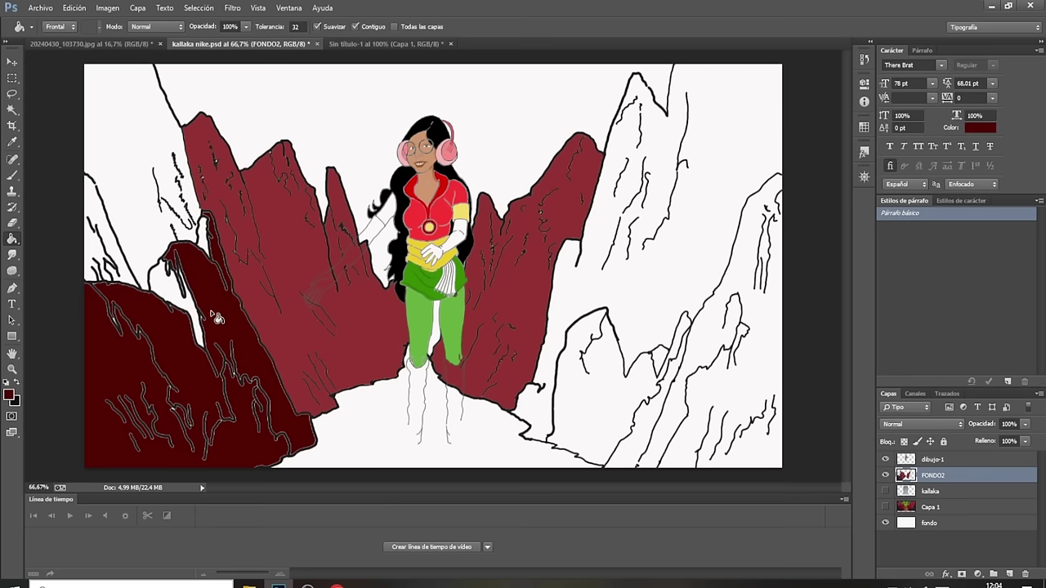
pyautogui.click(599, 395)
pyautogui.click(709, 353)
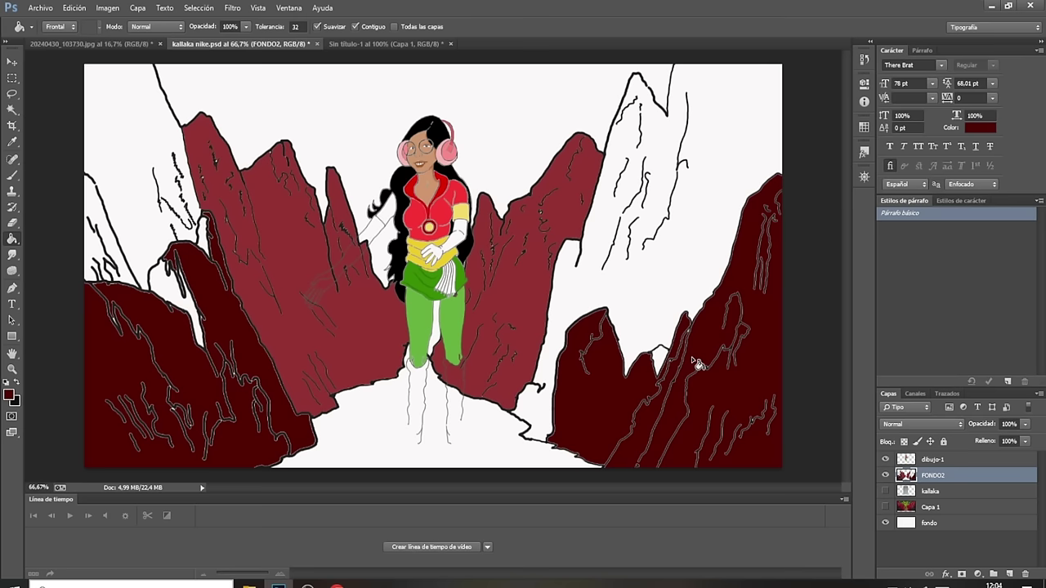
# Fill the ground beneath the character with brown 926326, then sample the rock red.
pyautogui.click(10, 396)
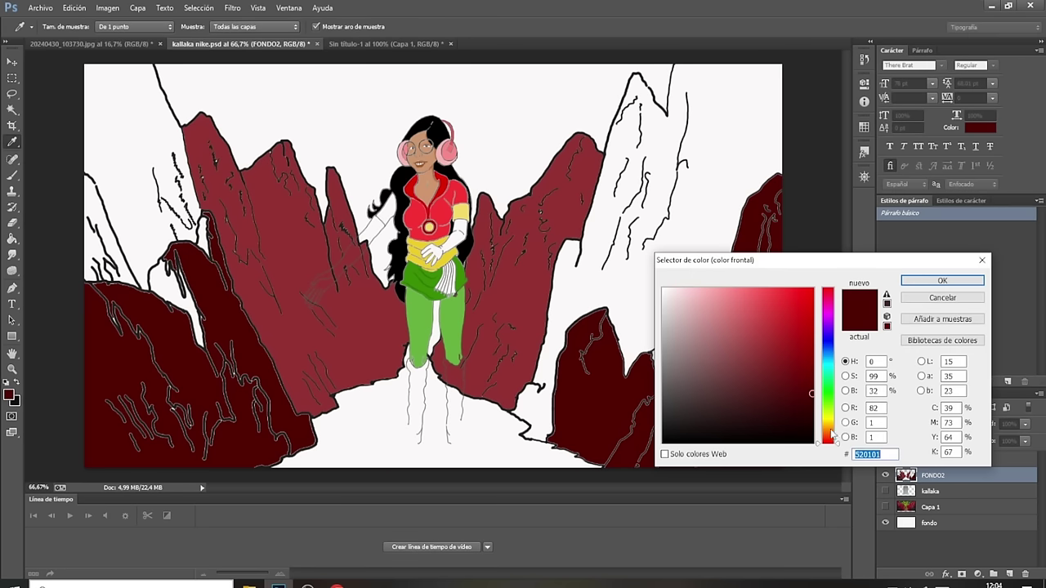
pyautogui.moveTo(831, 435); pyautogui.dragTo(831, 428)
pyautogui.click(775, 354)
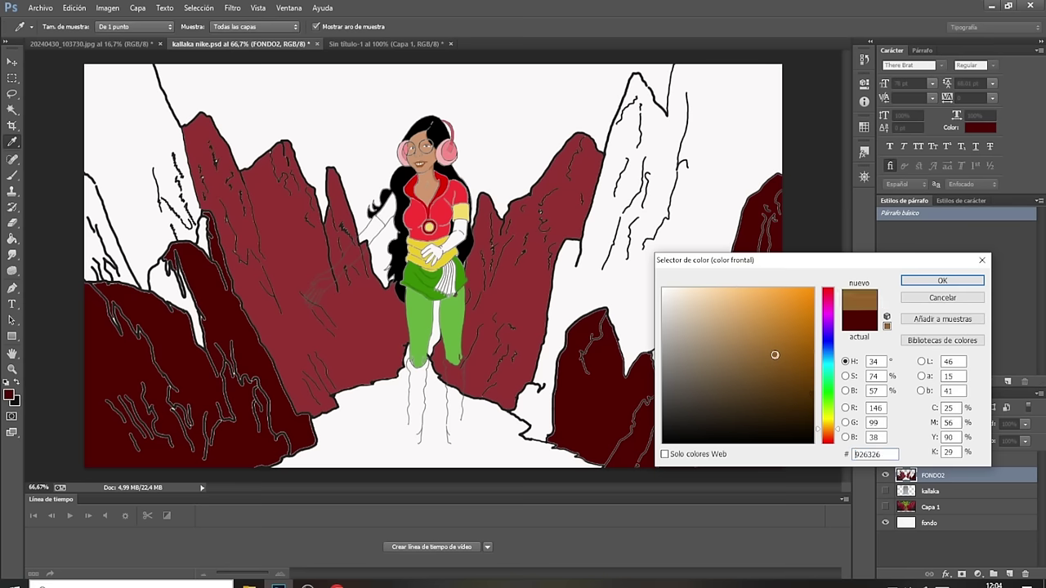
pyautogui.click(941, 281)
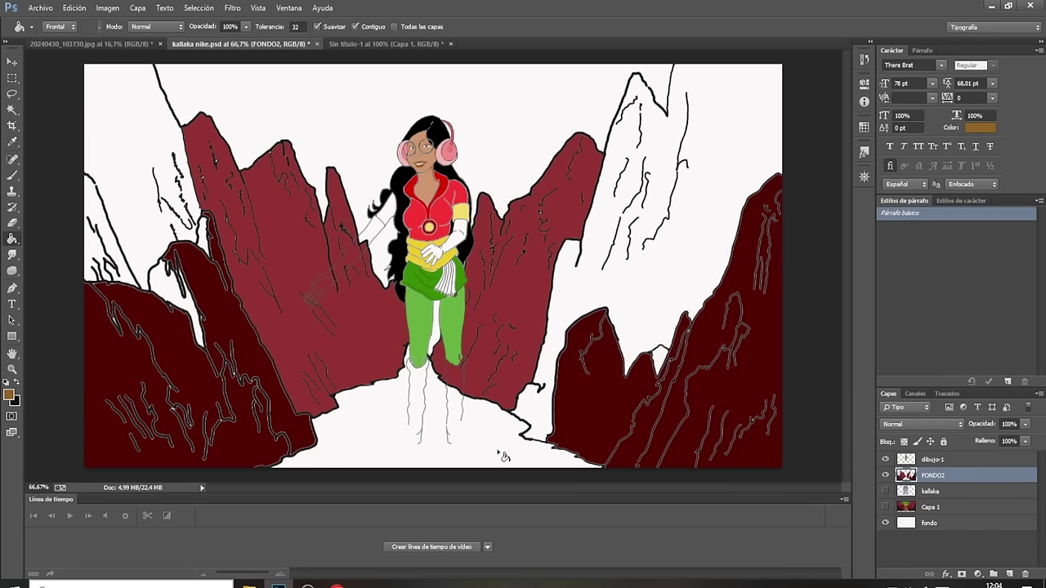
pyautogui.click(498, 454)
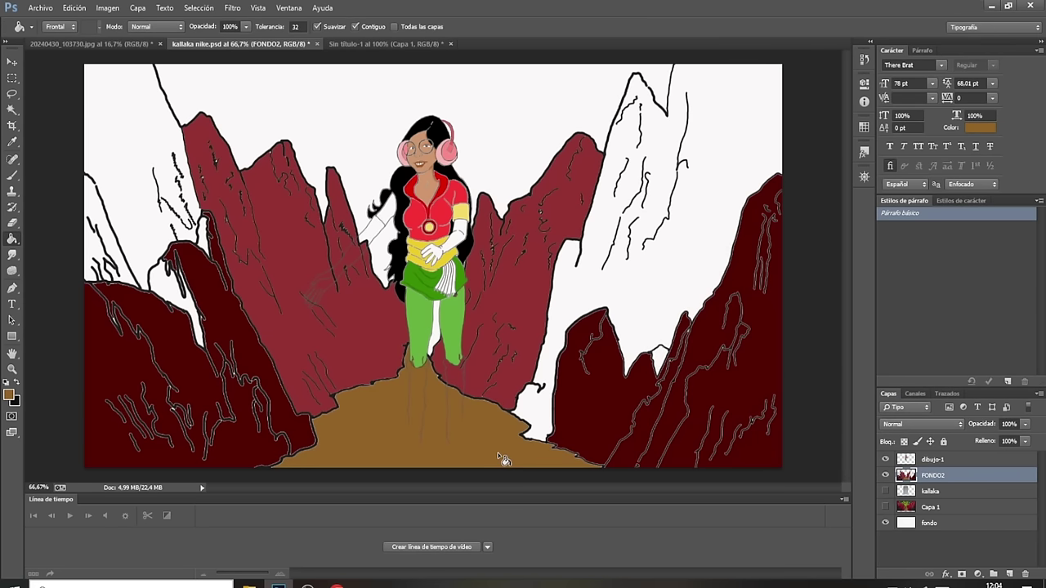
pyautogui.click(12, 142)
pyautogui.click(301, 234)
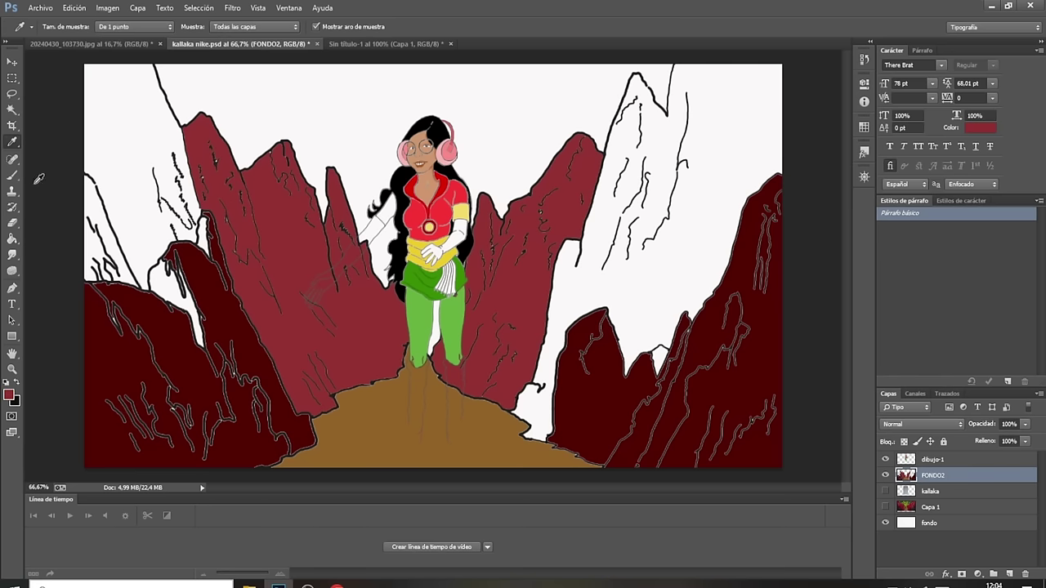
# Fill the white top-left and right-hand mountains with the rock red.
pyautogui.click(13, 239)
pyautogui.click(138, 200)
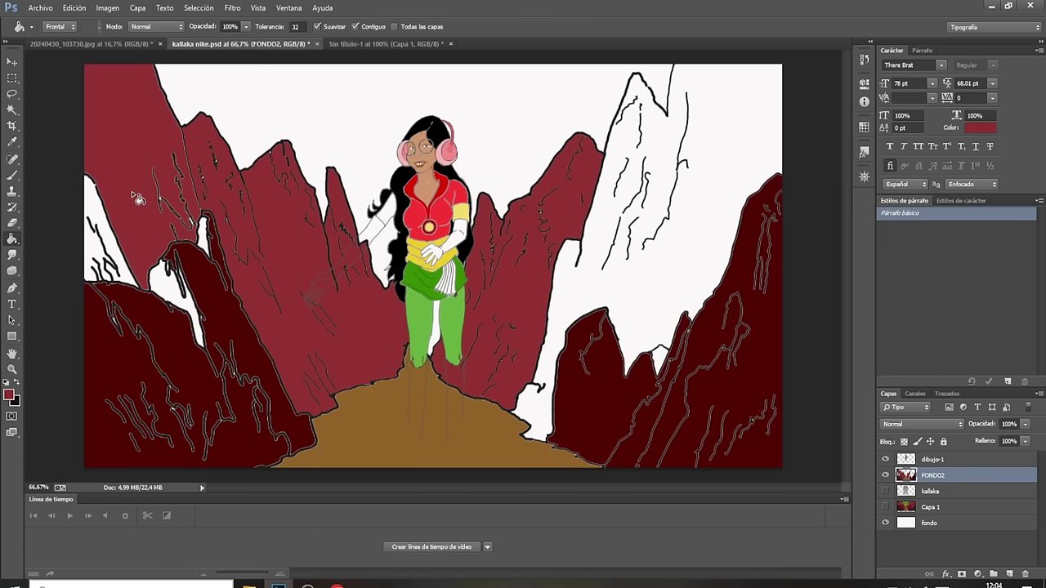
pyautogui.click(688, 258)
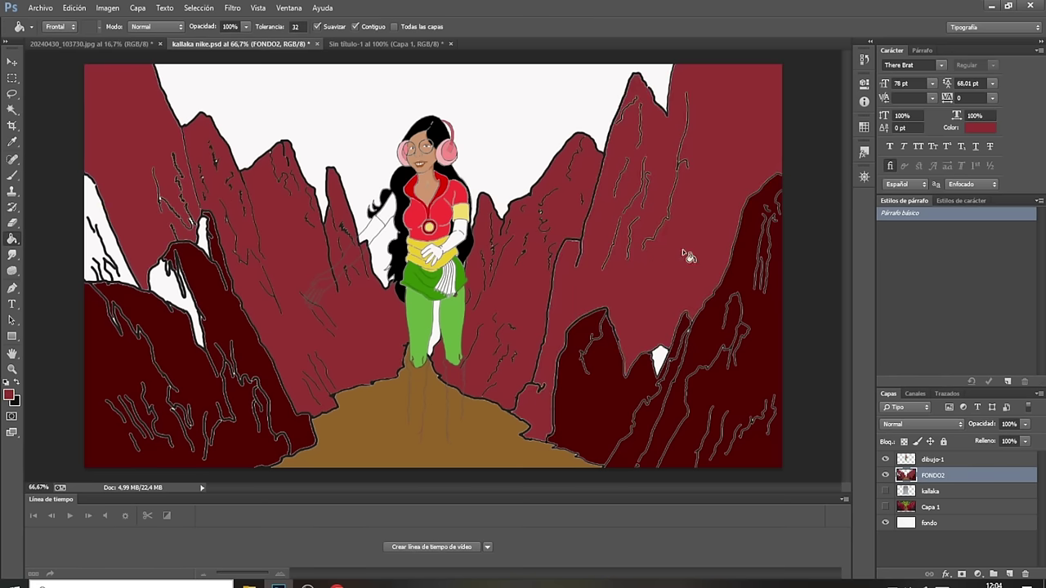
# Hide and re-show the FONDO2 and character layers to check the fills.
pyautogui.click(885, 475)
pyautogui.moveTo(885, 459); pyautogui.dragTo(885, 510)
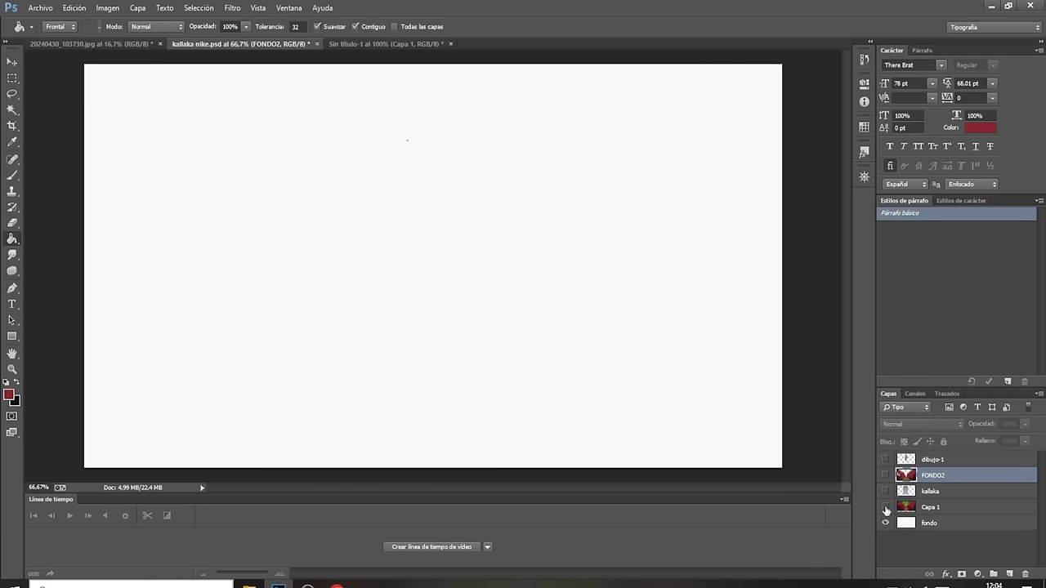
pyautogui.click(885, 459)
pyautogui.click(885, 474)
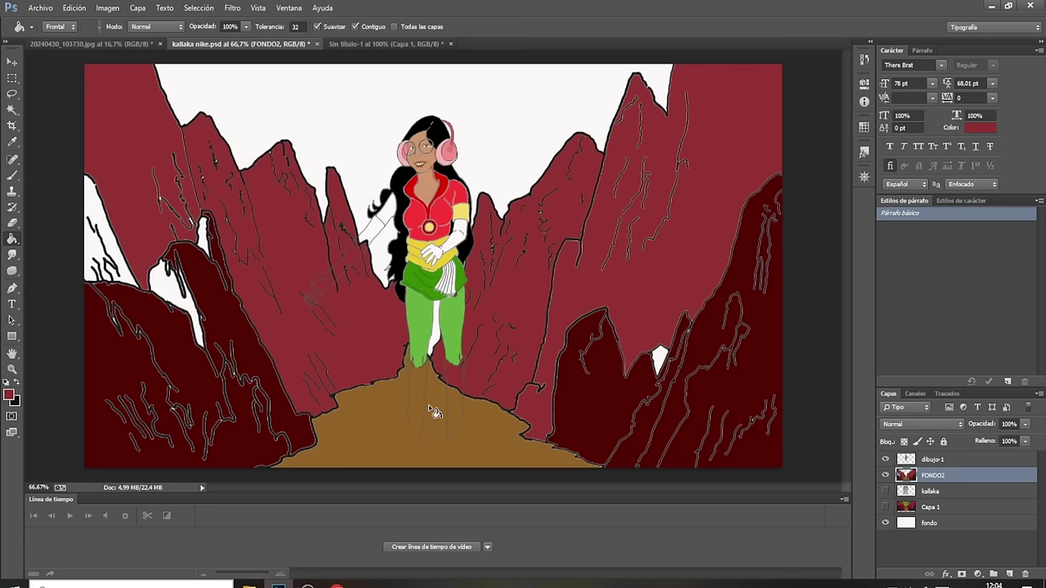
pyautogui.click(12, 397)
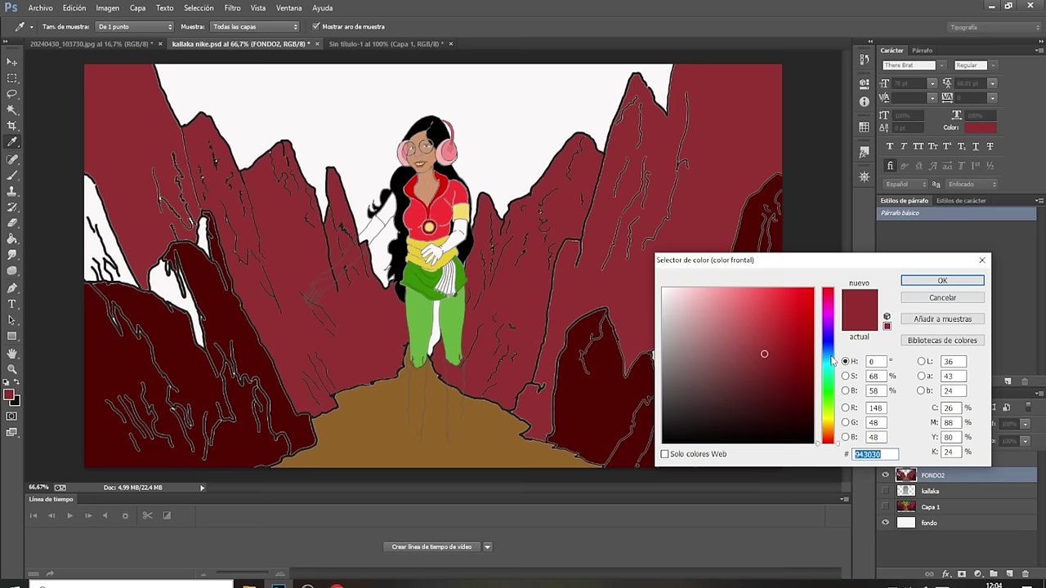
# Fill the white sky behind the character with teal 0a9085.
pyautogui.click(830, 372)
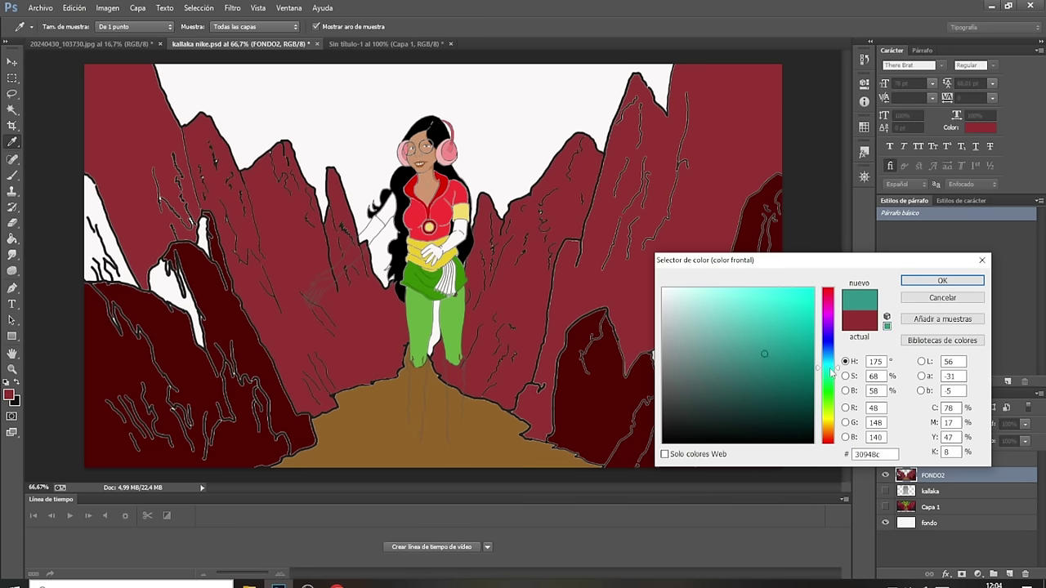
pyautogui.click(802, 355)
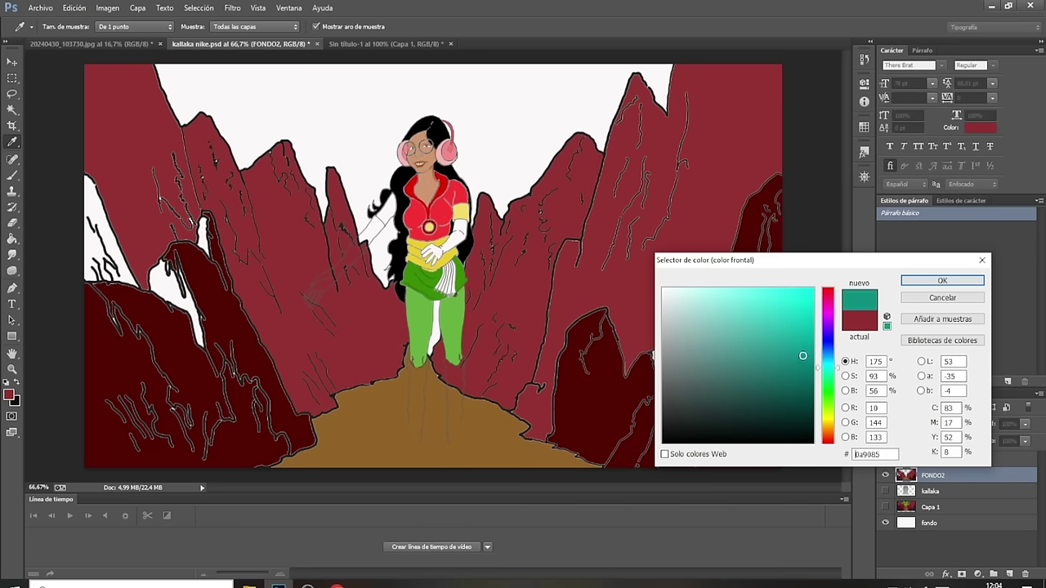
pyautogui.click(913, 282)
pyautogui.press('g')
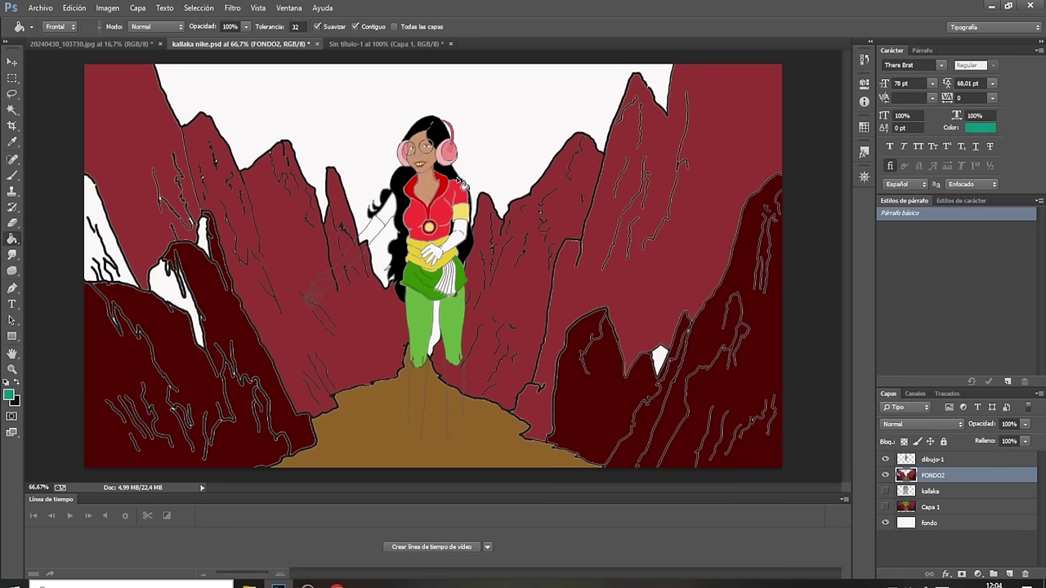
pyautogui.click(340, 116)
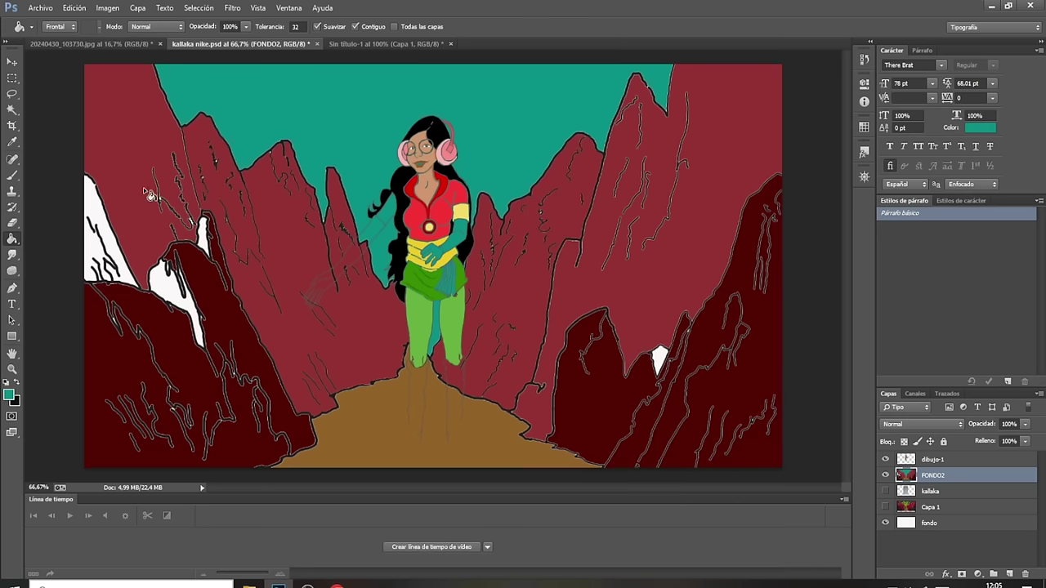
# Fill the small white gaps and patch in the left rocks with near-black.
pyautogui.click(11, 397)
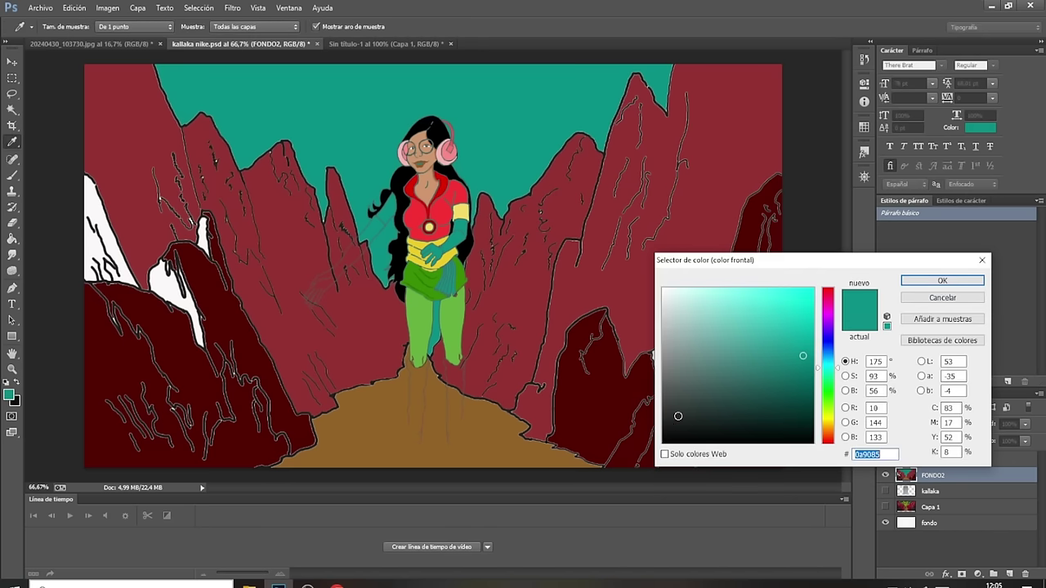
pyautogui.click(678, 415)
pyautogui.click(939, 281)
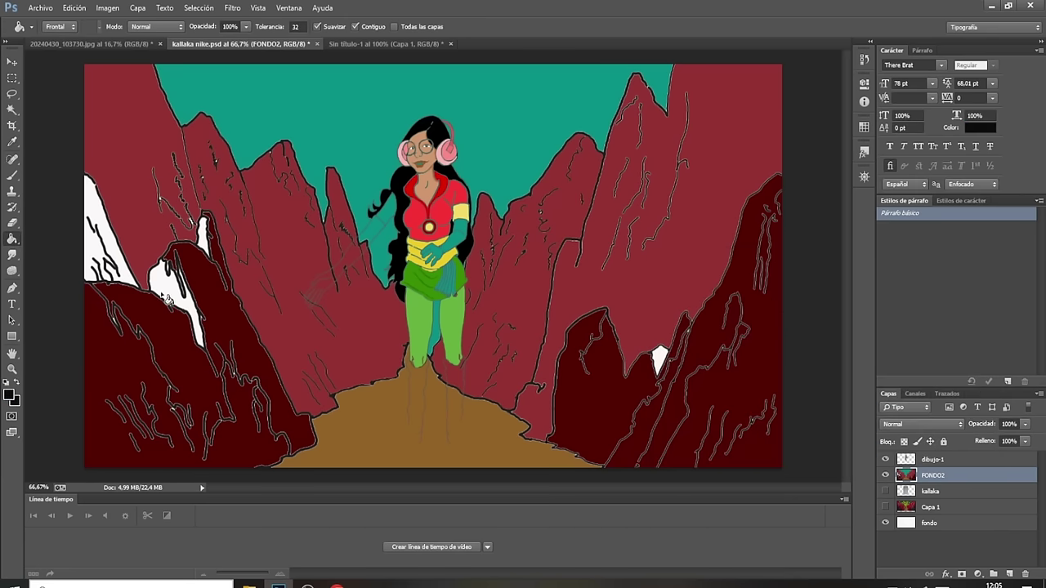
pyautogui.click(168, 299)
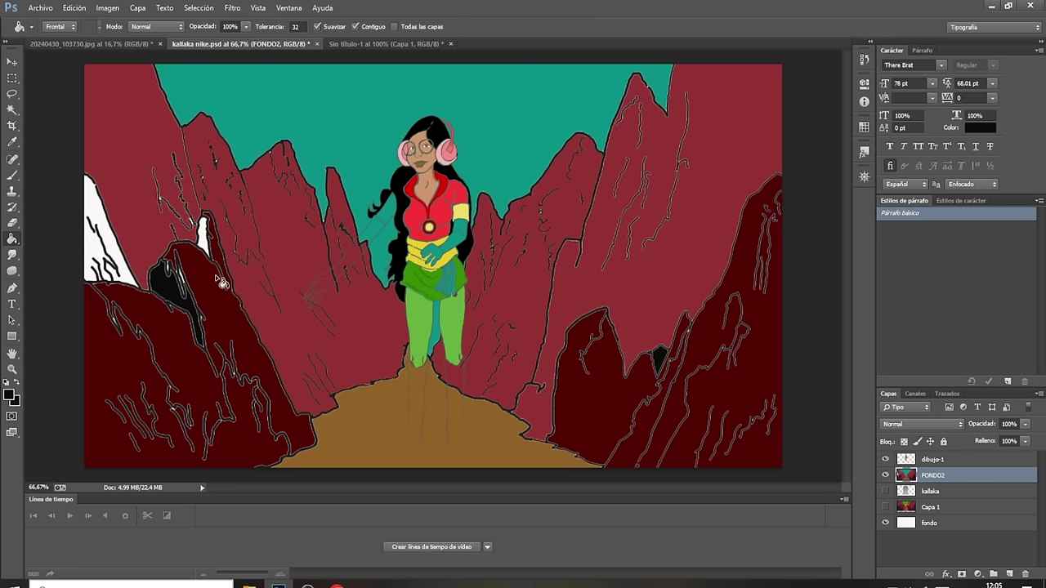
pyautogui.click(203, 236)
pyautogui.click(864, 178)
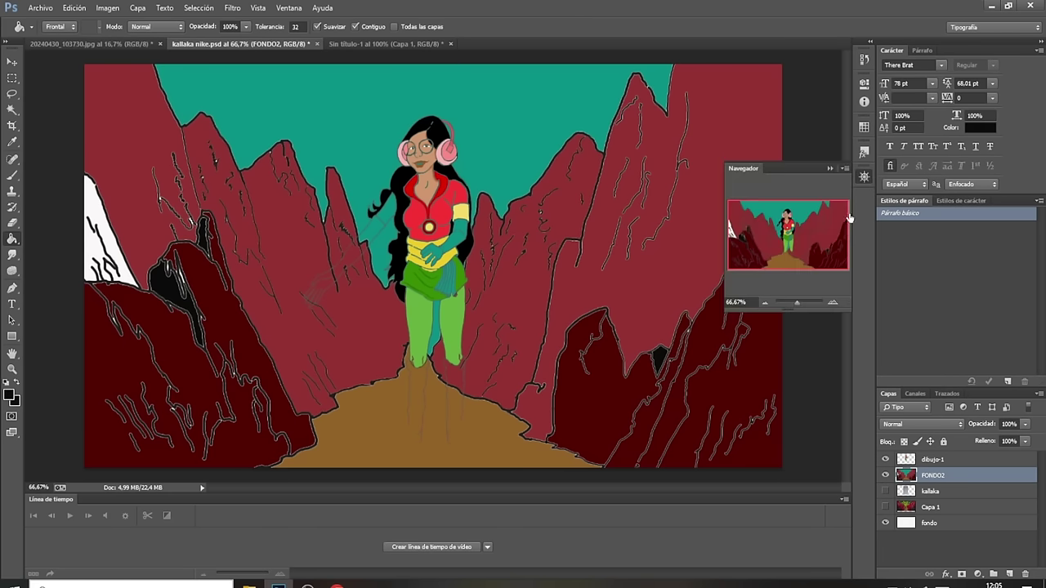
# Zoom to 100% on the left side and set the brush size to 7 px.
pyautogui.click(832, 303)
pyautogui.moveTo(811, 242); pyautogui.dragTo(798, 246)
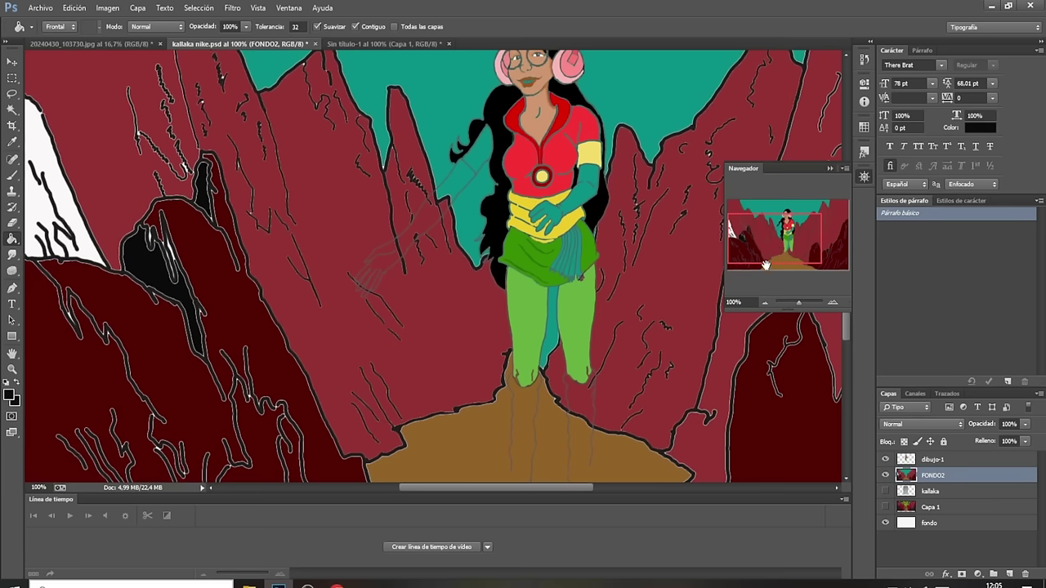
pyautogui.click(12, 174)
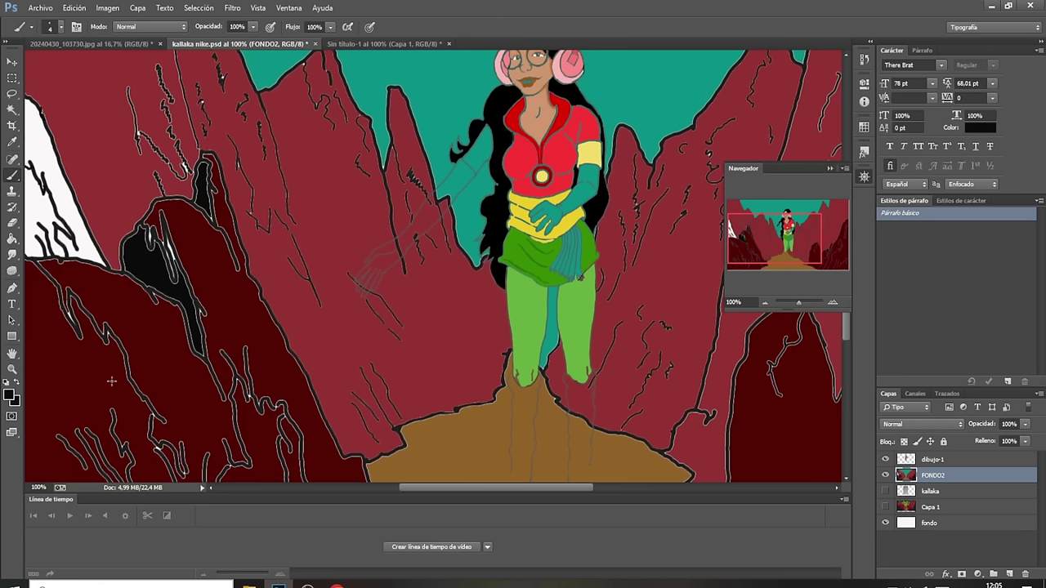
pyautogui.moveTo(842, 326)
pyautogui.mouseDown()
pyautogui.moveTo(839, 365)
pyautogui.moveTo(841, 353)
pyautogui.mouseUp()
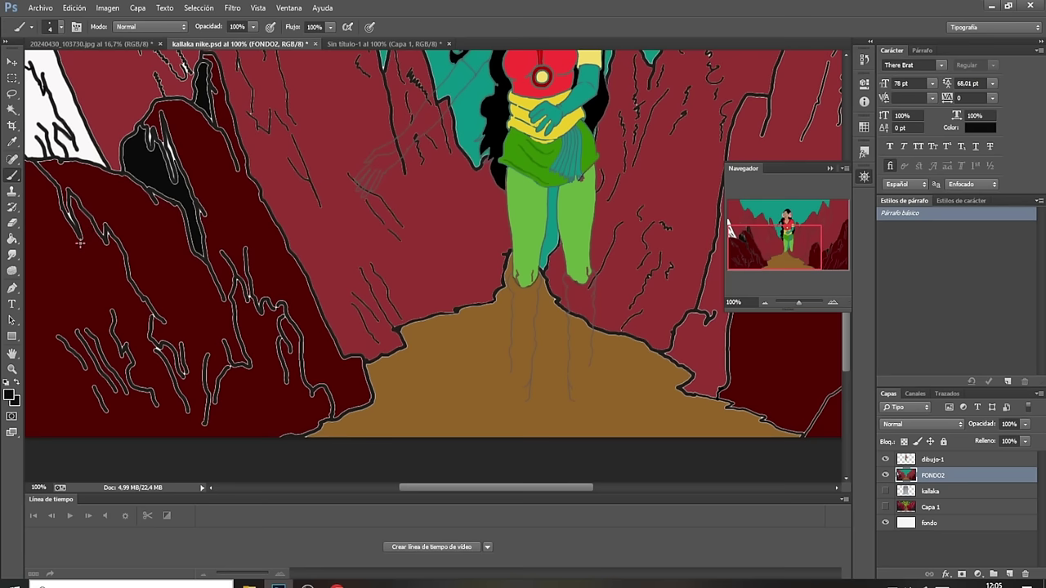
pyautogui.click(60, 27)
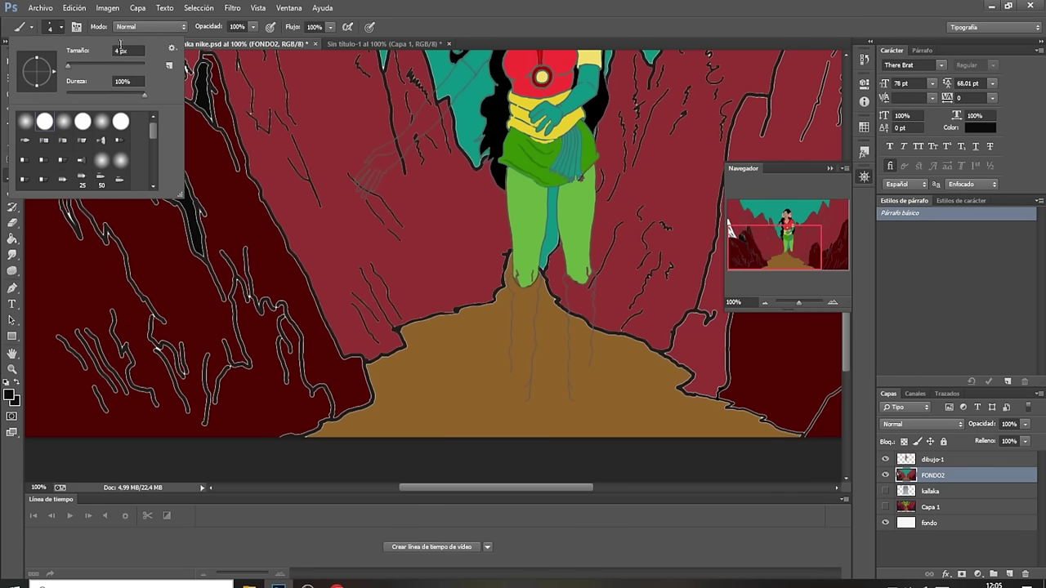
pyautogui.write('7')
pyautogui.press('Return')
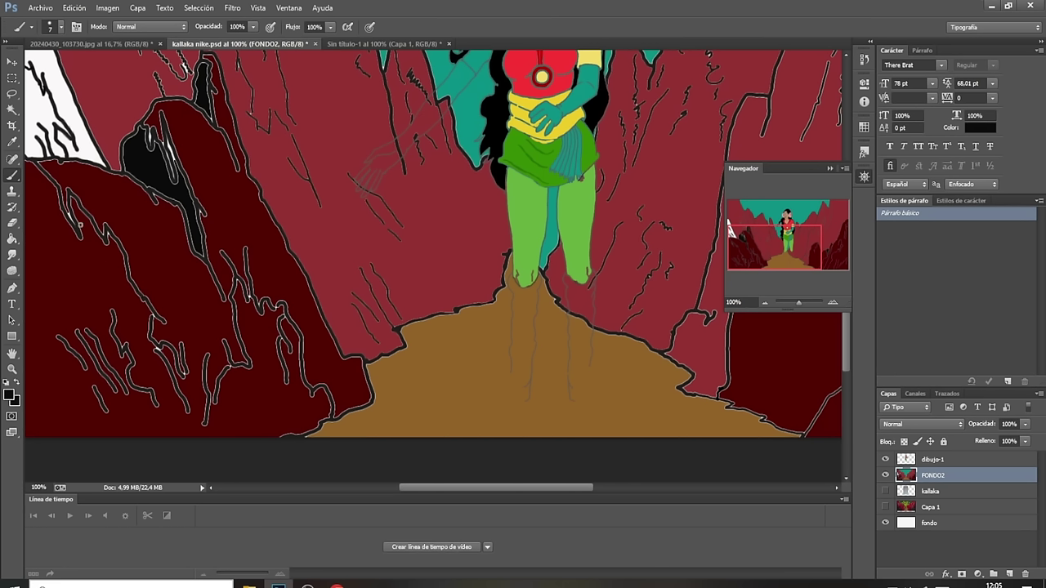
# Trace dark outlines along the lower-left rock edge and fill that rock black.
pyautogui.moveTo(57, 187); pyautogui.dragTo(65, 249)
pyautogui.moveTo(61, 292); pyautogui.dragTo(42, 378)
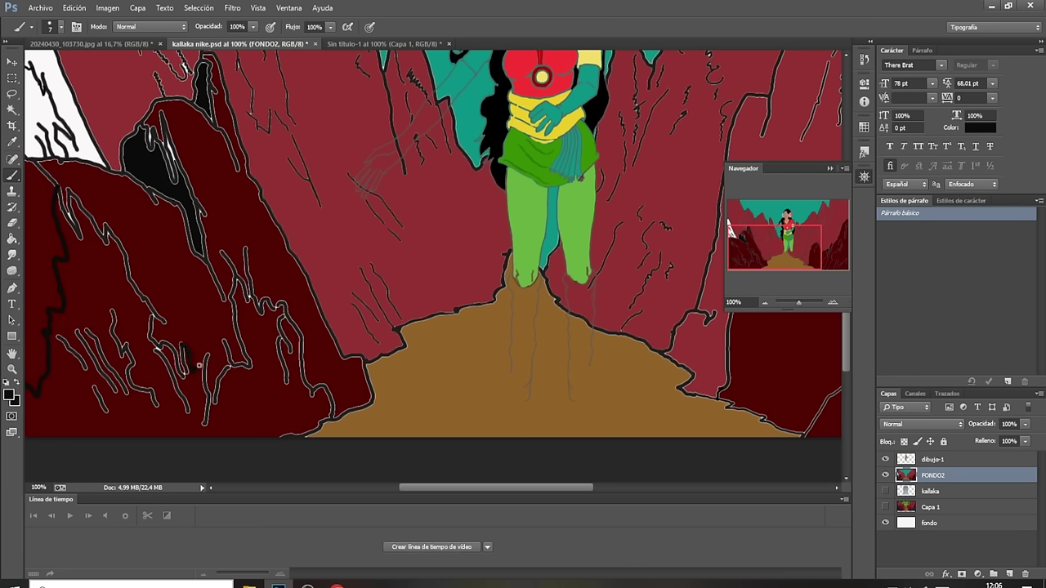
pyautogui.moveTo(198, 366); pyautogui.dragTo(205, 352)
pyautogui.moveTo(227, 369); pyautogui.dragTo(225, 343)
pyautogui.click(12, 238)
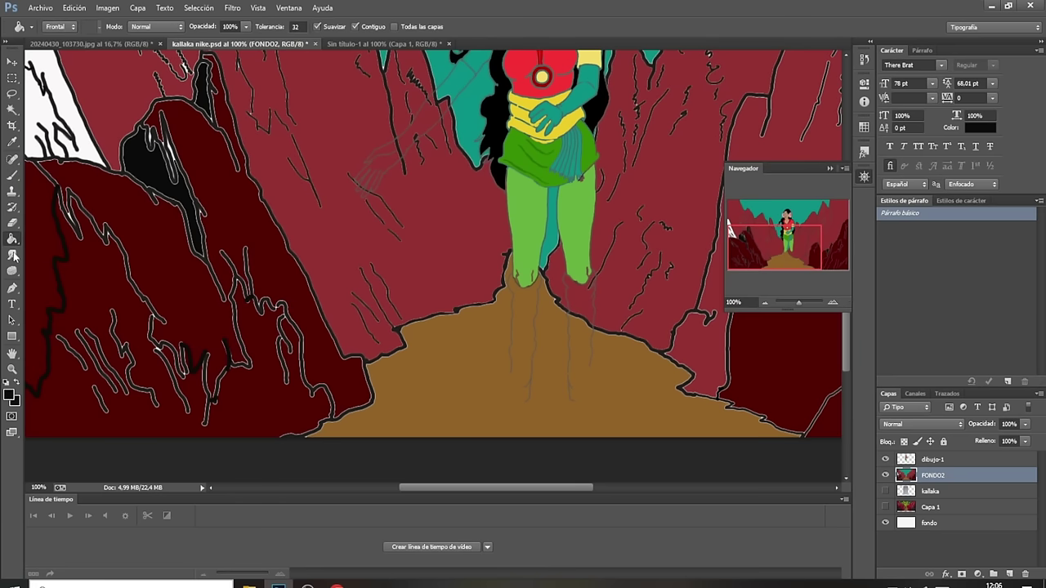
pyautogui.click(111, 291)
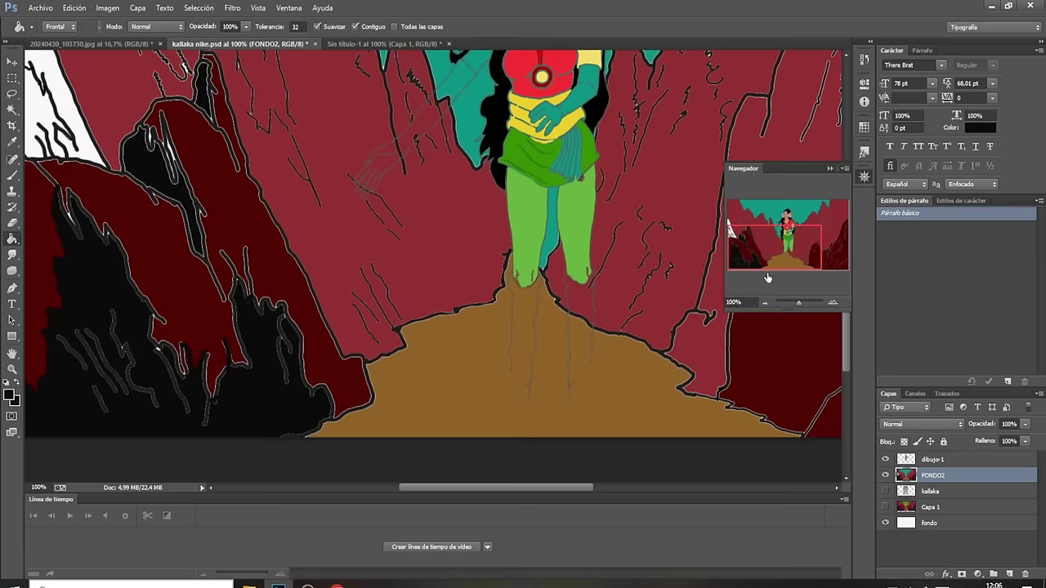
pyautogui.moveTo(771, 257); pyautogui.dragTo(817, 260)
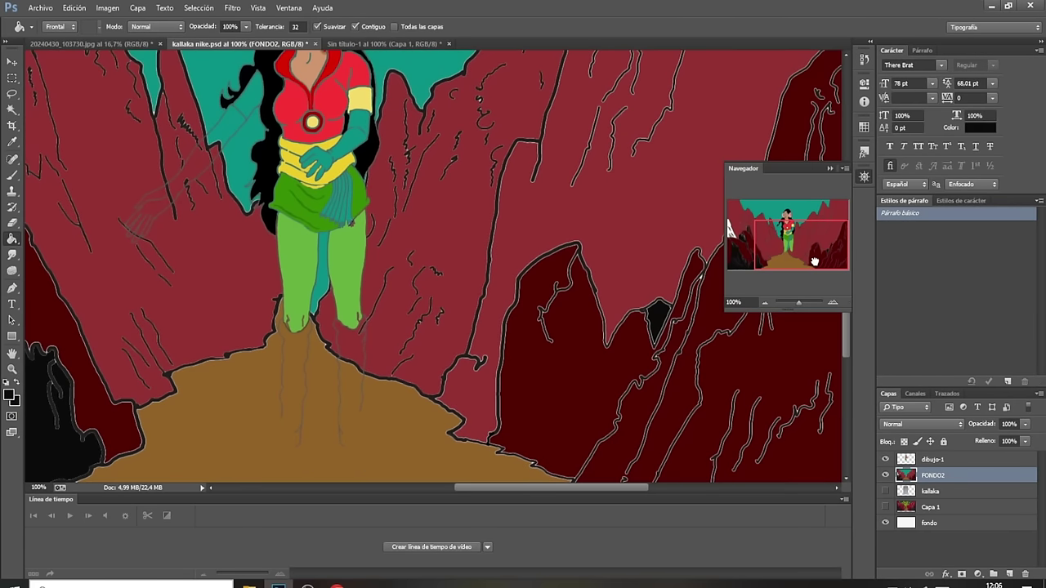
# Brush a jagged outline across the right rock and fill the area below it black.
pyautogui.click(830, 169)
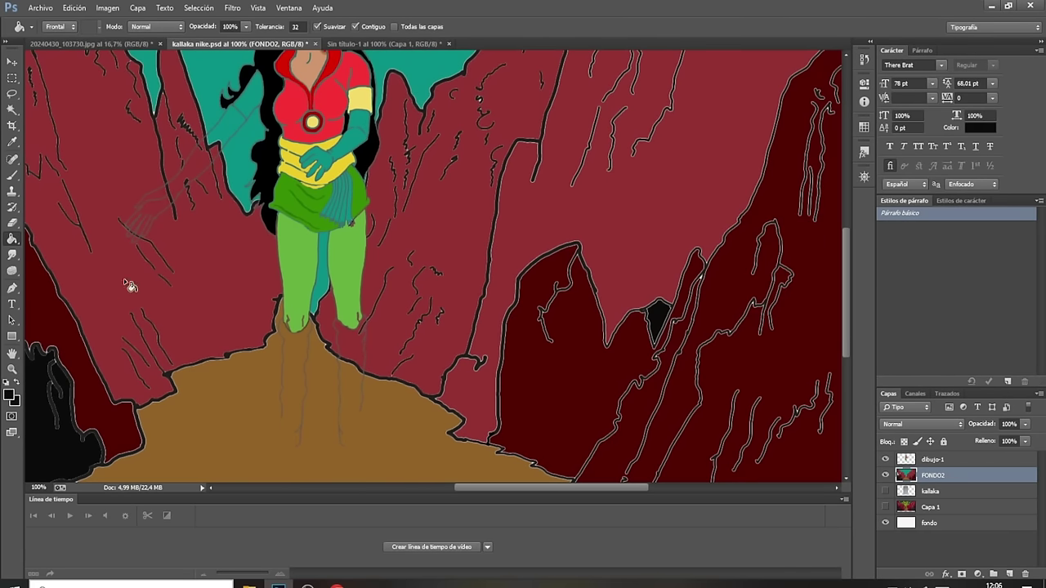
pyautogui.click(12, 175)
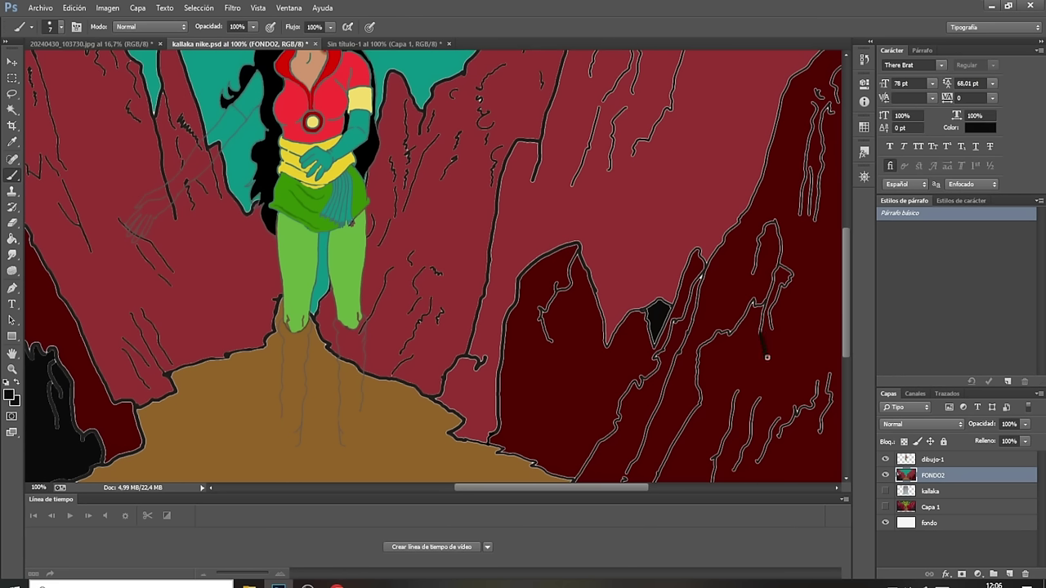
pyautogui.moveTo(766, 357); pyautogui.dragTo(791, 348)
pyautogui.moveTo(815, 313); pyautogui.dragTo(834, 370)
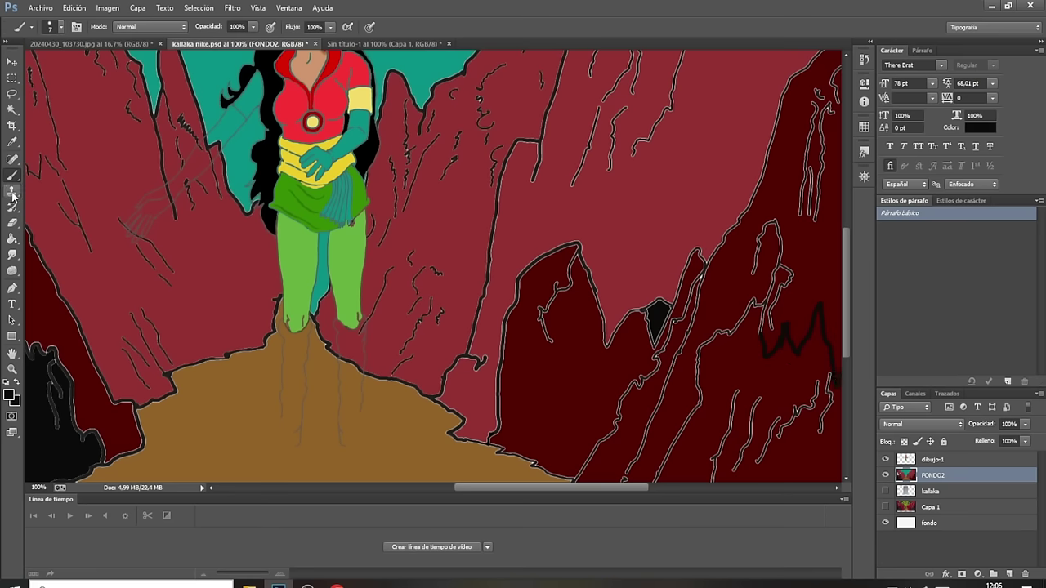
pyautogui.click(11, 238)
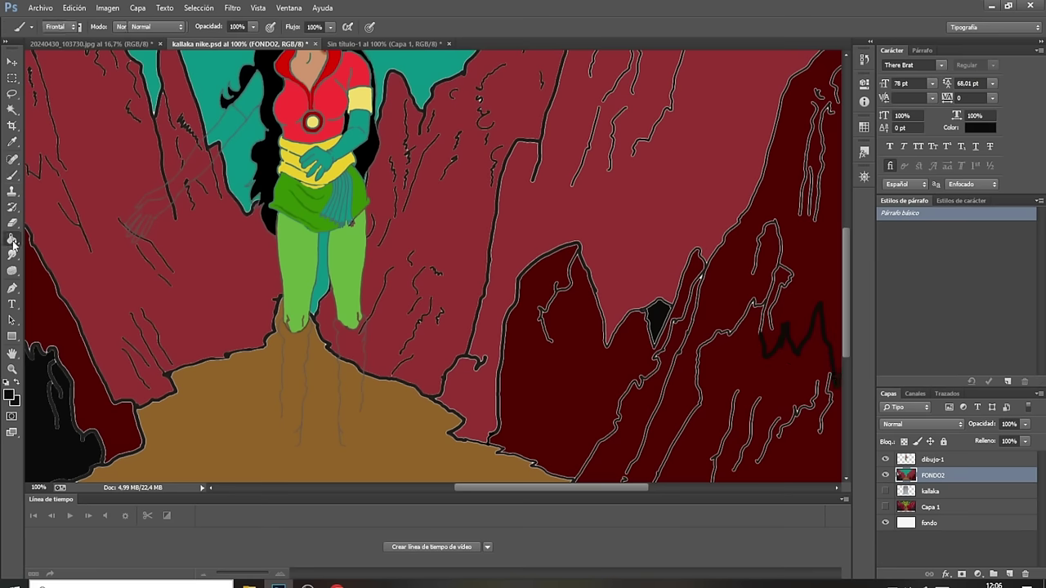
pyautogui.click(742, 363)
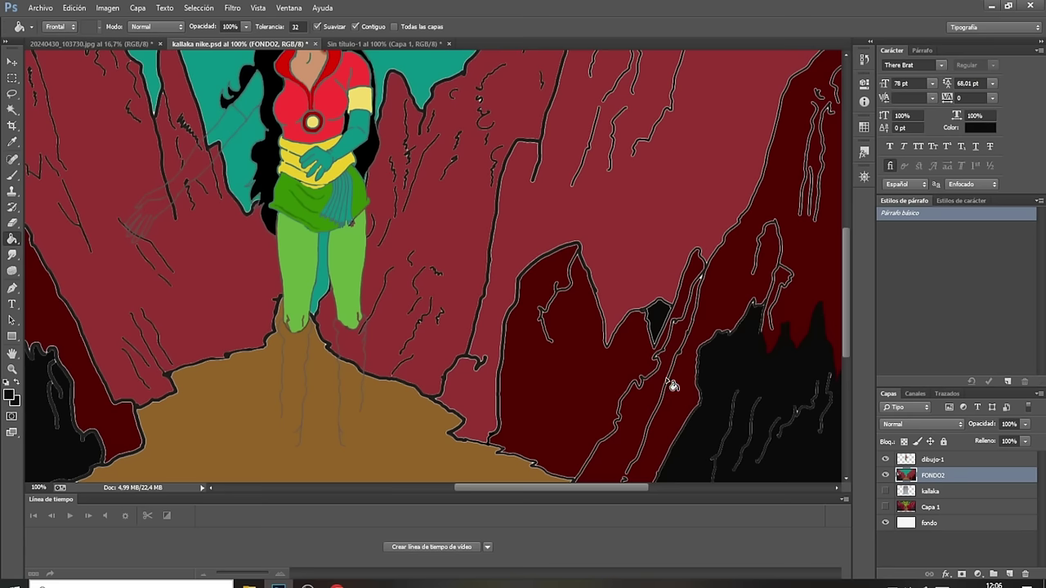
pyautogui.click(640, 419)
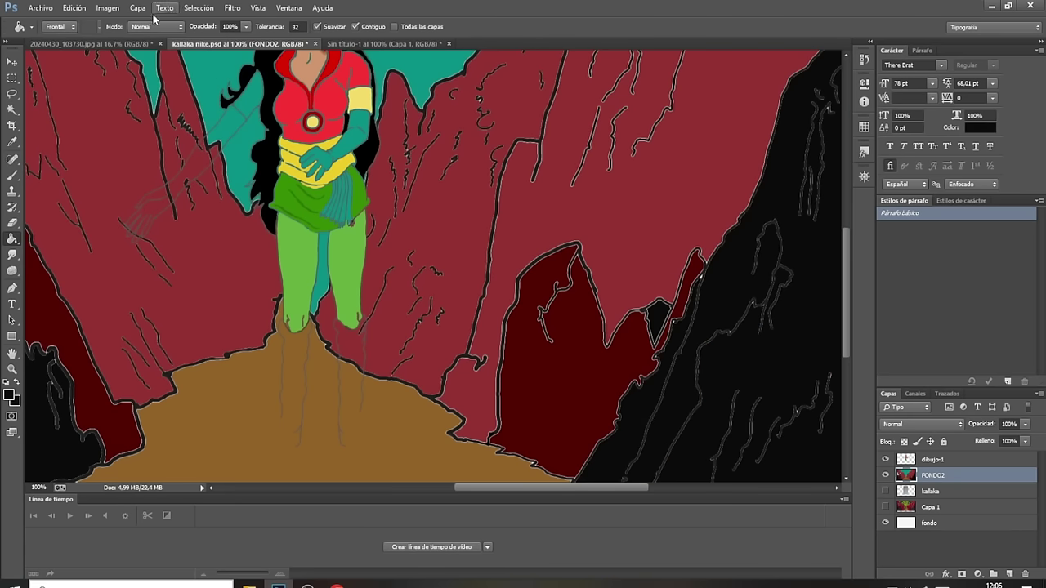
# Undo the unwanted black fill with Edición > Paso atrás and fill the diagonal rock strip black.
pyautogui.click(74, 7)
pyautogui.click(93, 46)
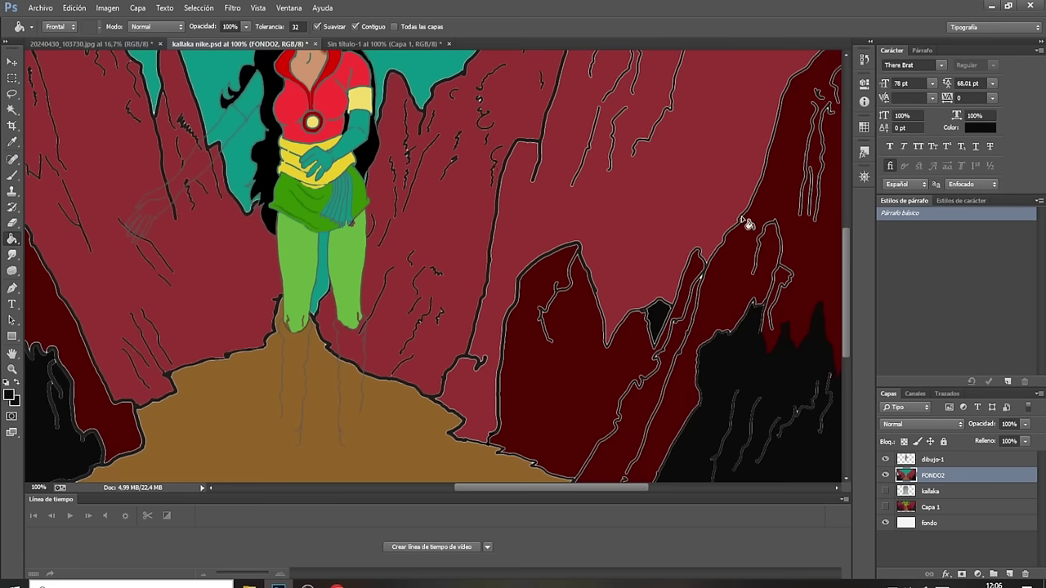
pyautogui.moveTo(849, 326)
pyautogui.mouseDown()
pyautogui.moveTo(850, 345)
pyautogui.moveTo(842, 339)
pyautogui.mouseUp()
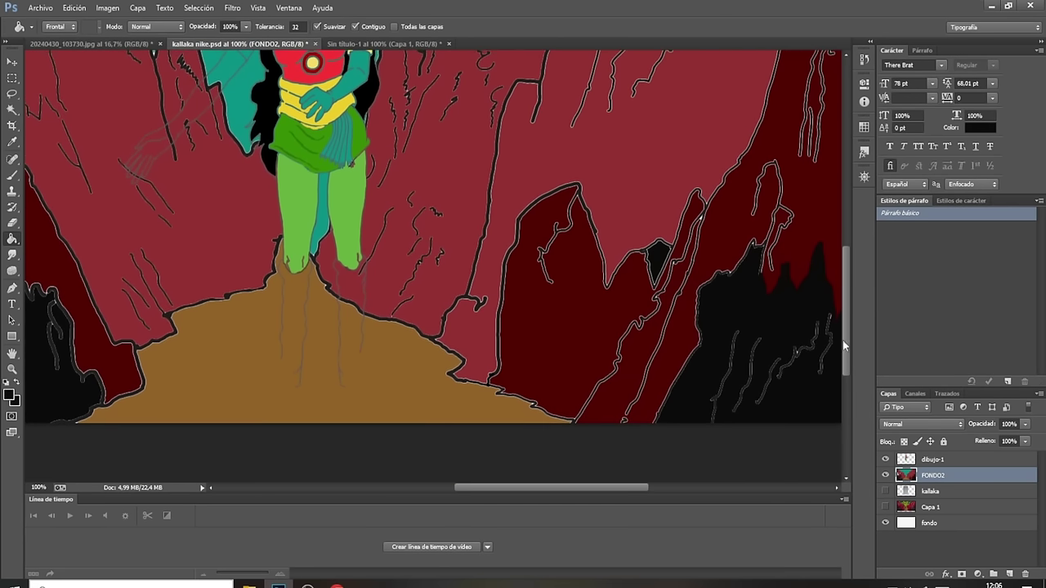
pyautogui.click(11, 175)
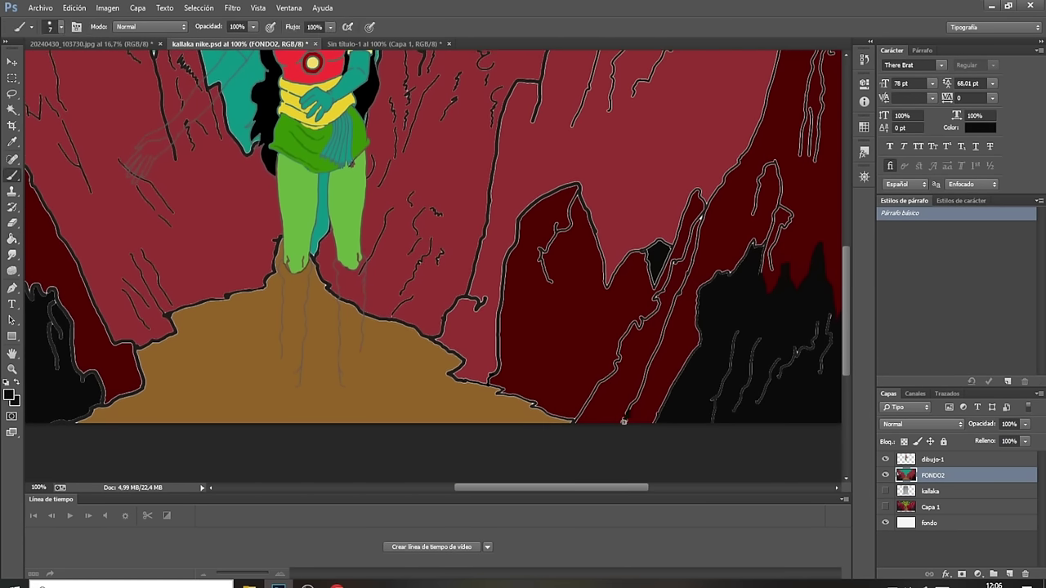
pyautogui.click(11, 238)
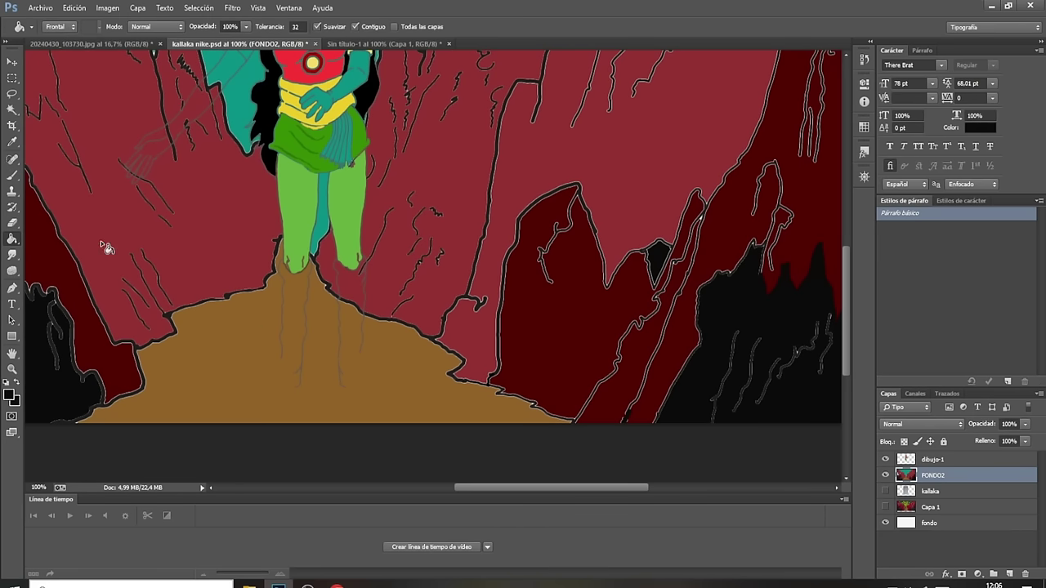
pyautogui.click(635, 350)
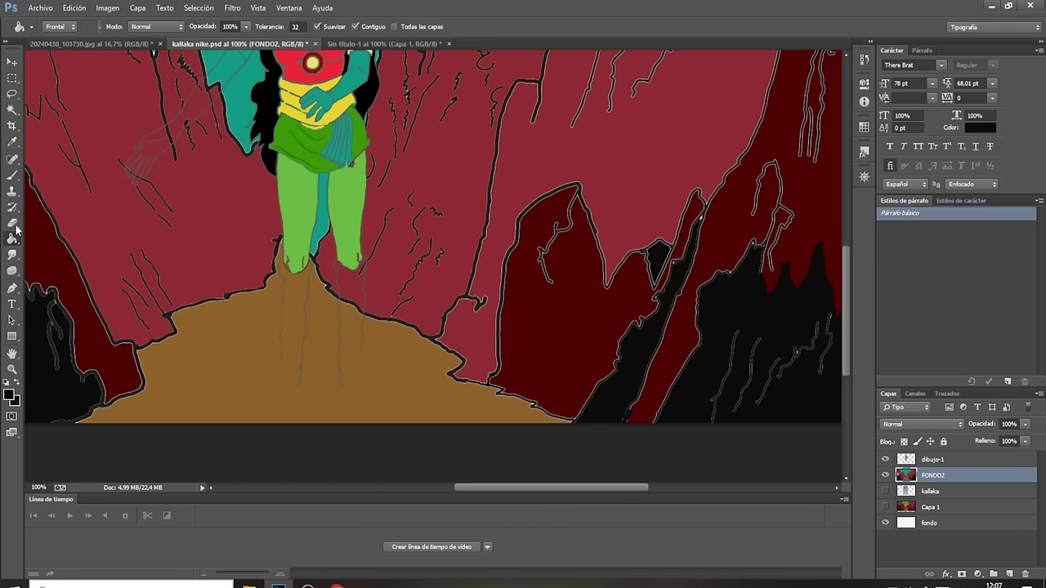
pyautogui.click(12, 175)
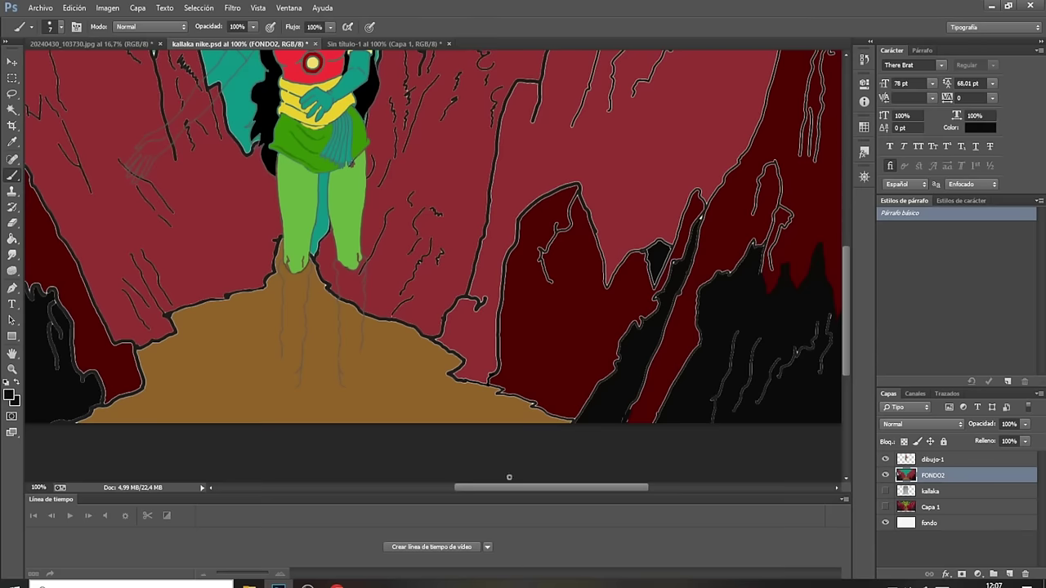
pyautogui.moveTo(517, 488); pyautogui.dragTo(420, 487)
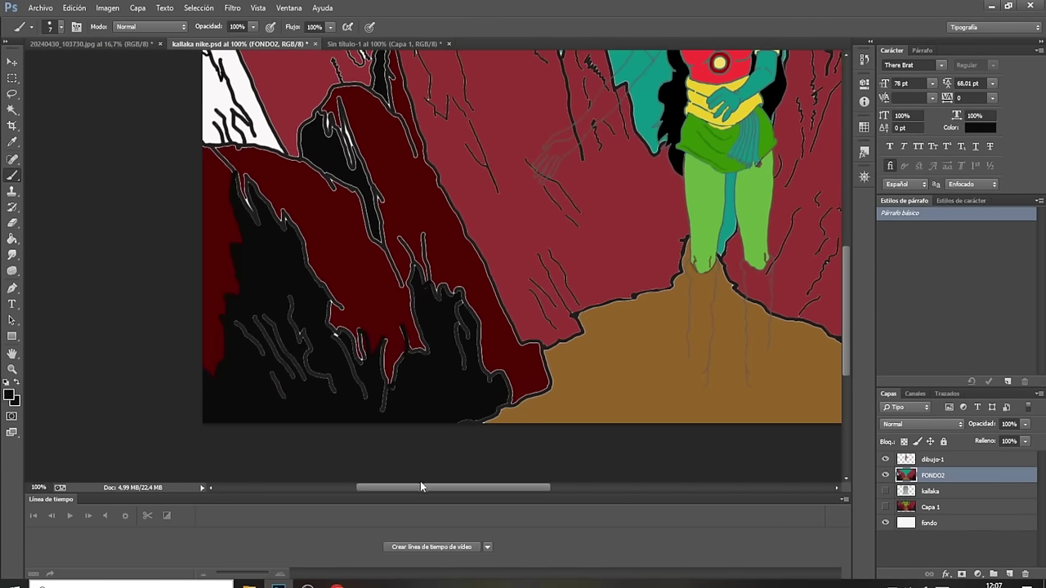
# Fill the left white patch black, then fill the white strip with sampled canyon maroon.
pyautogui.moveTo(847, 348); pyautogui.dragTo(843, 308)
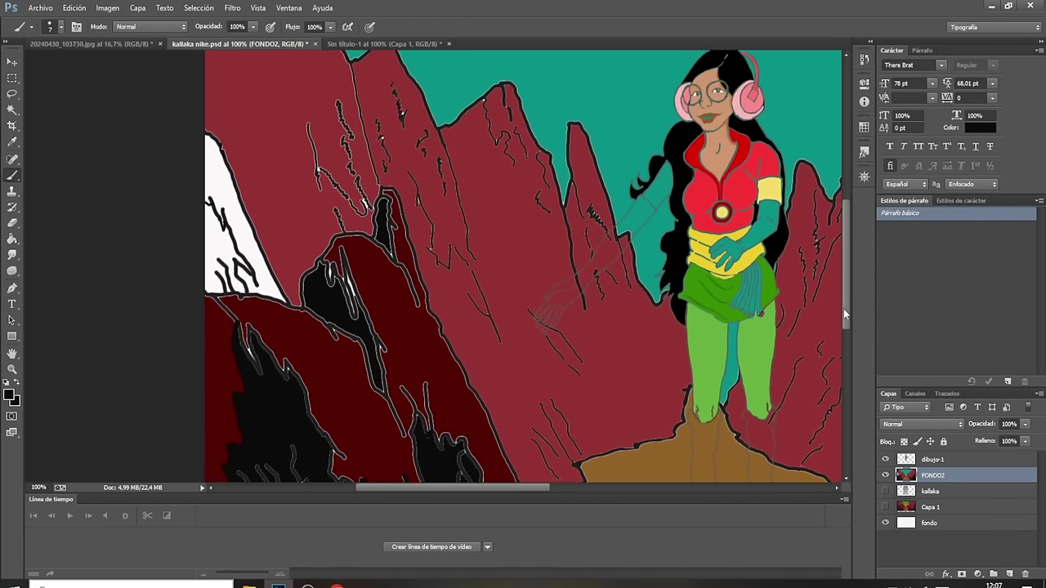
pyautogui.click(12, 238)
pyautogui.click(216, 258)
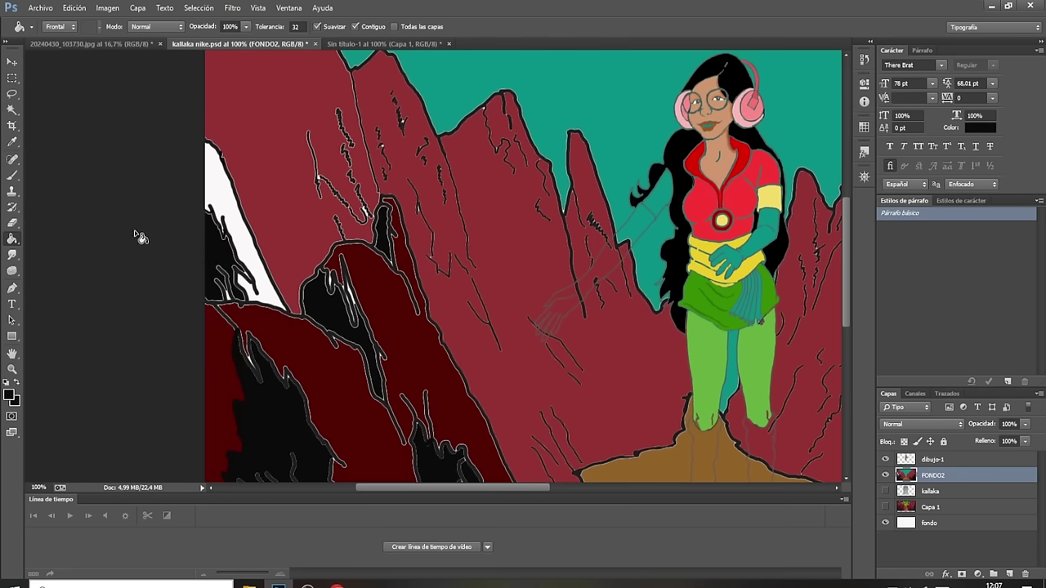
pyautogui.click(12, 141)
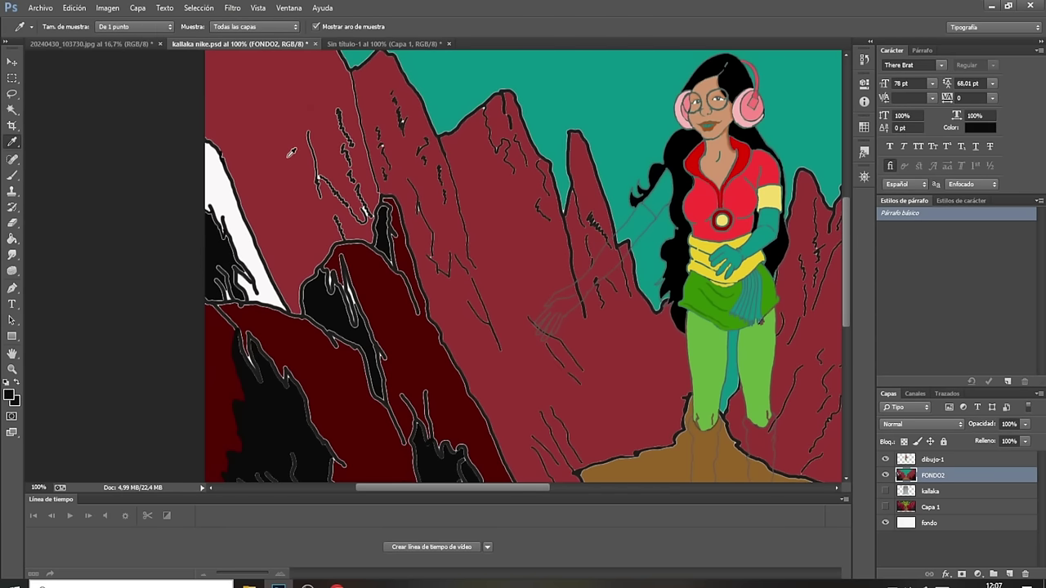
pyautogui.click(250, 157)
pyautogui.click(12, 238)
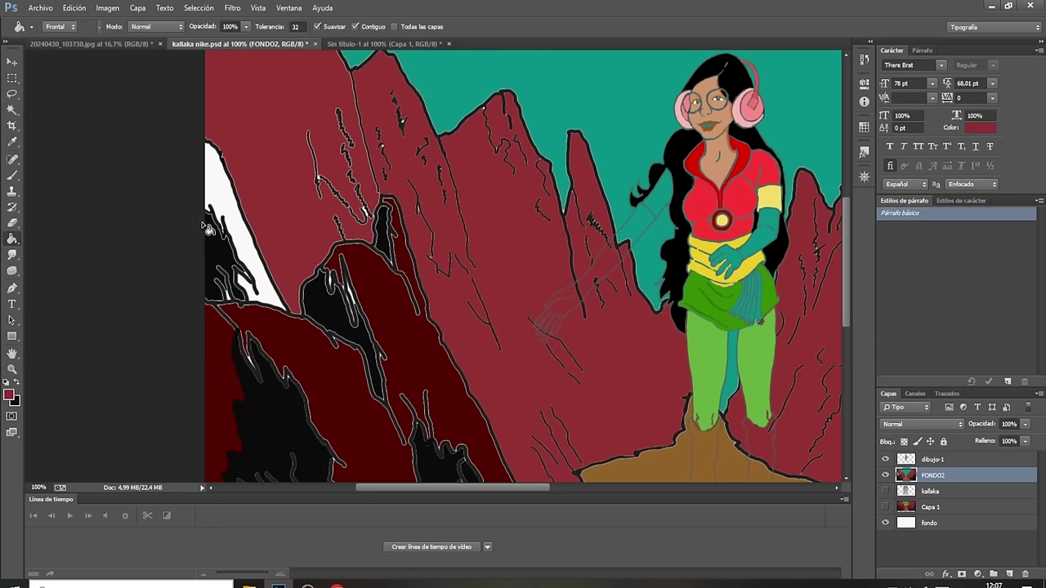
pyautogui.click(244, 238)
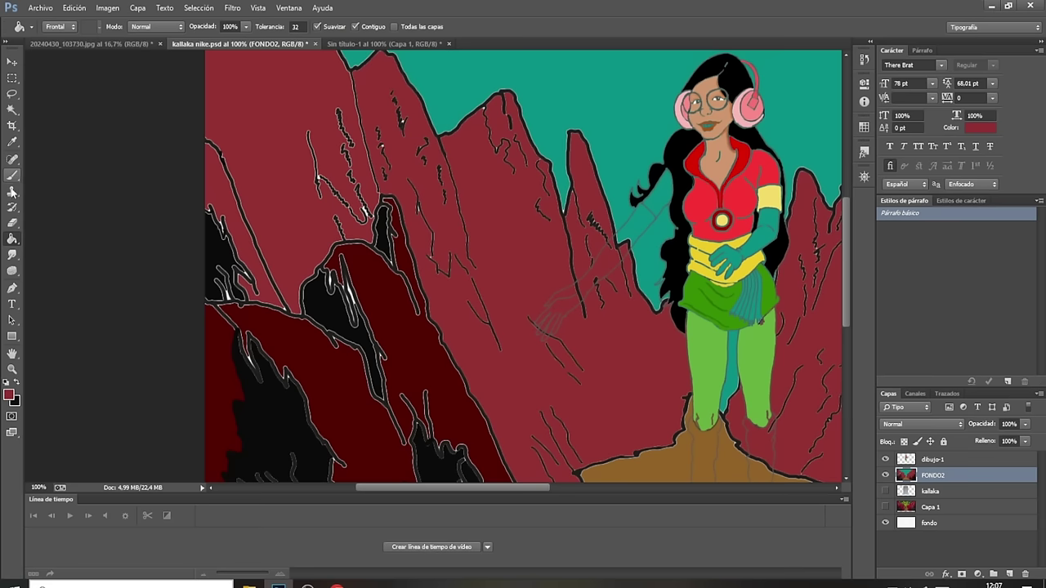
# Check the foreground colour and set the painting brush size to 10 px.
pyautogui.click(9, 395)
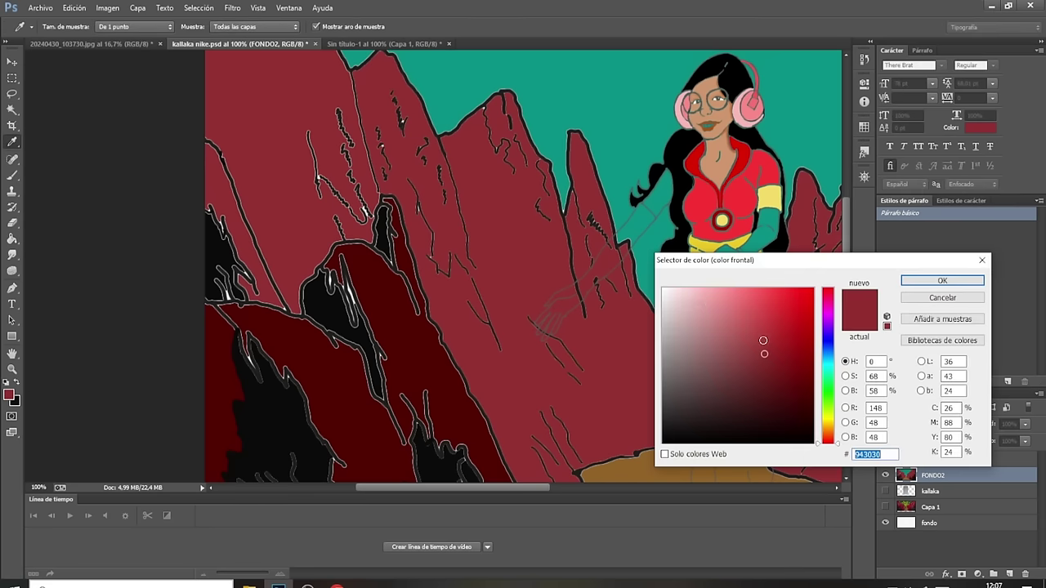
pyautogui.click(942, 280)
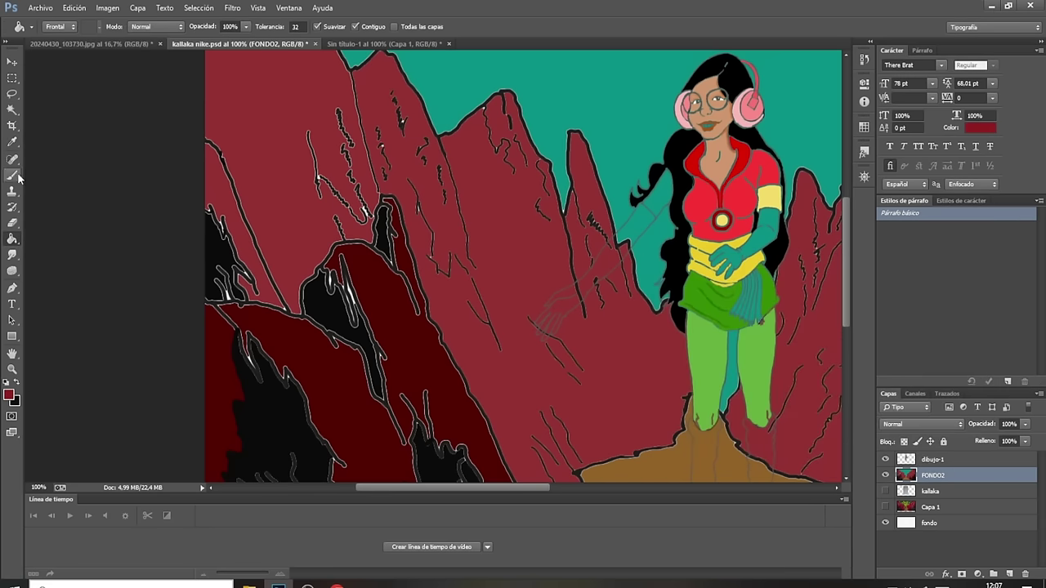
pyautogui.click(12, 175)
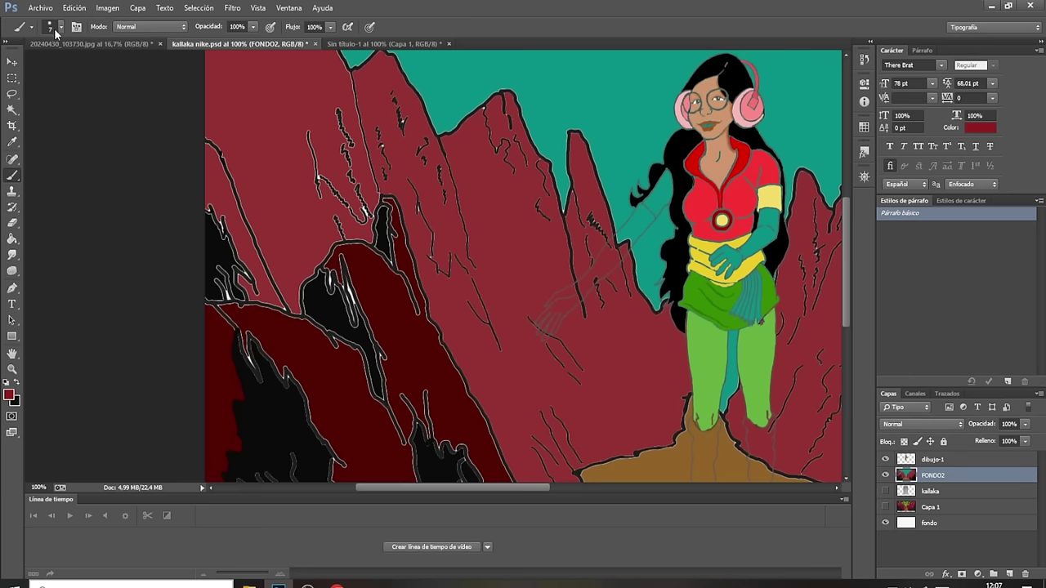
pyautogui.click(54, 28)
pyautogui.click(120, 50)
pyautogui.write('10')
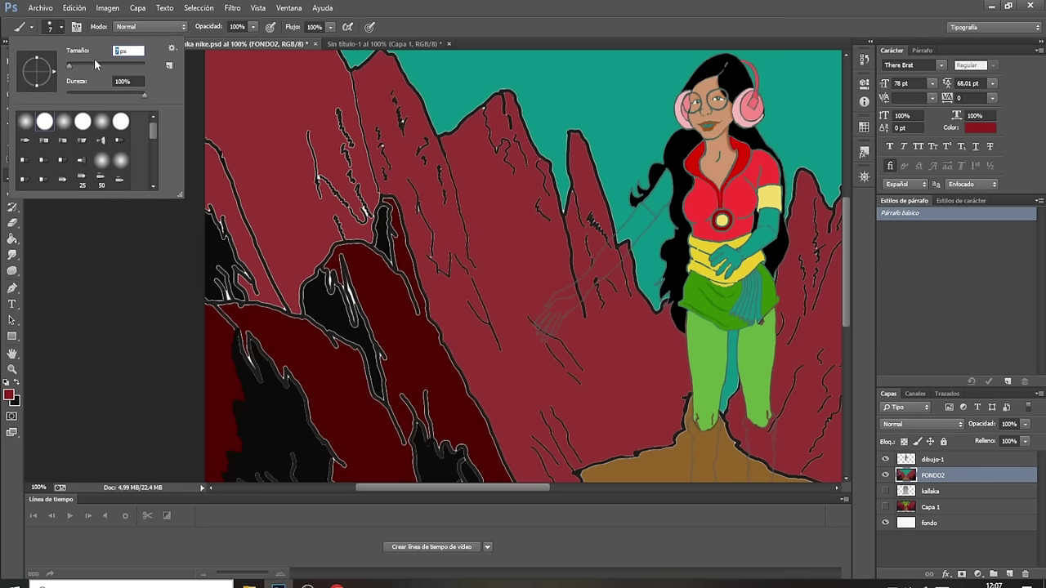
pyautogui.press('Return')
pyautogui.press('Return')
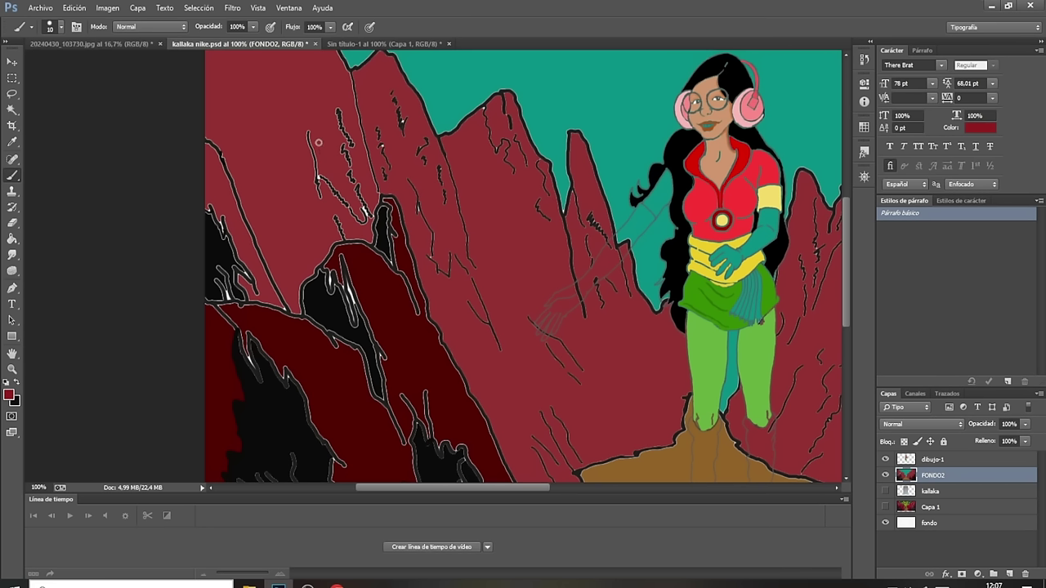
# Brush darker red shading down the left mountain, central rock, lower slope and peak.
pyautogui.moveTo(313, 124)
pyautogui.mouseDown()
pyautogui.moveTo(320, 177)
pyautogui.moveTo(364, 216)
pyautogui.mouseUp()
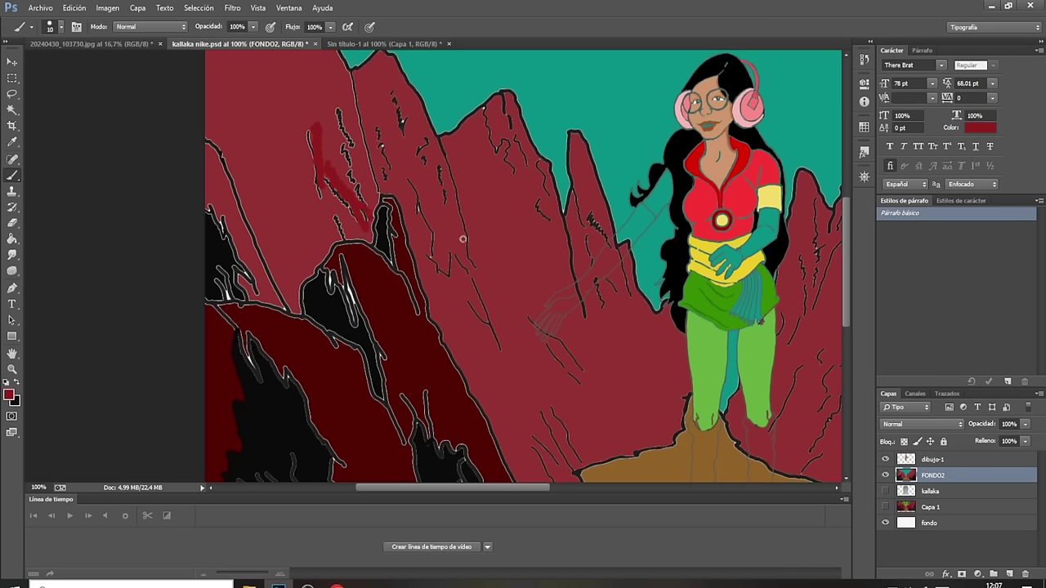
pyautogui.moveTo(457, 262)
pyautogui.mouseDown()
pyautogui.moveTo(451, 285)
pyautogui.moveTo(467, 290)
pyautogui.moveTo(431, 276)
pyautogui.moveTo(416, 228)
pyautogui.mouseUp()
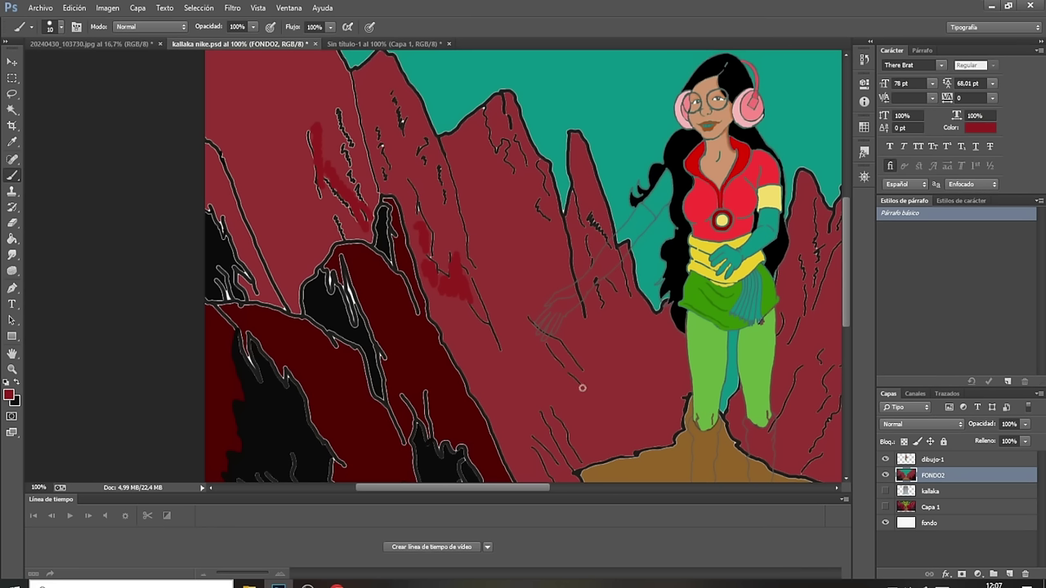
pyautogui.moveTo(544, 357); pyautogui.dragTo(577, 384)
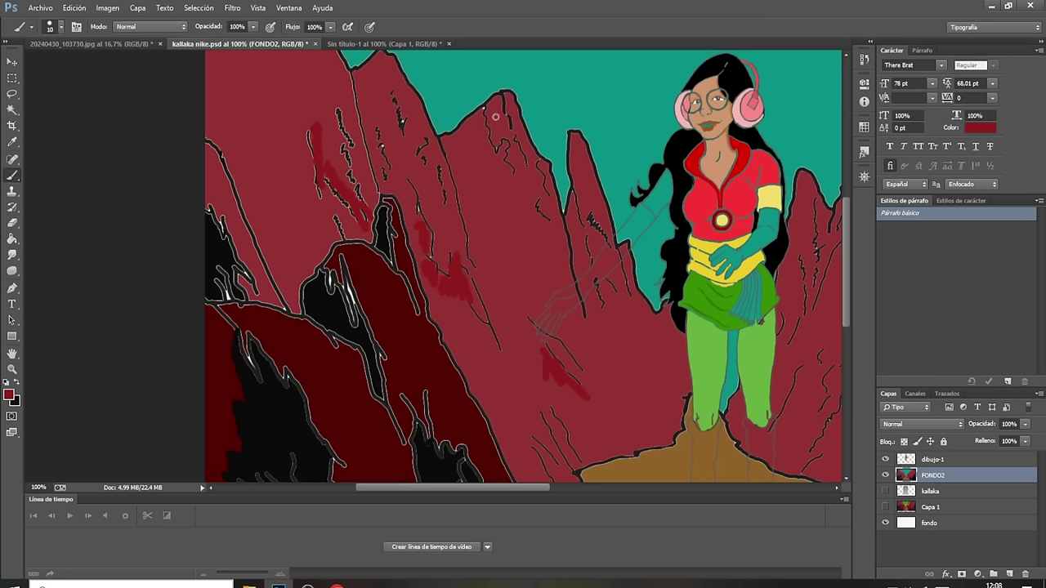
pyautogui.moveTo(494, 111); pyautogui.dragTo(520, 191)
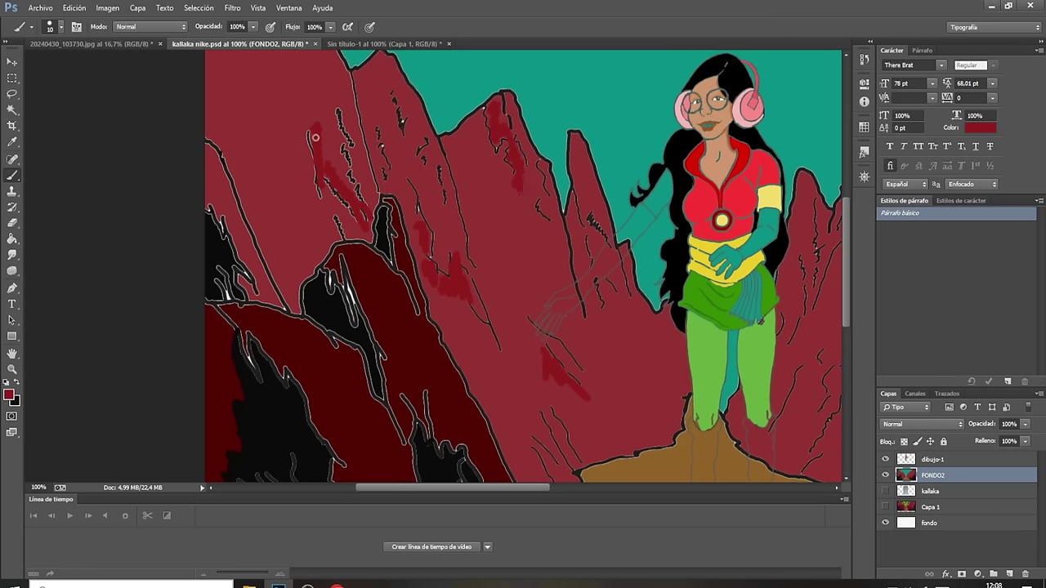
pyautogui.moveTo(312, 131); pyautogui.dragTo(297, 93)
pyautogui.moveTo(526, 488); pyautogui.dragTo(656, 489)
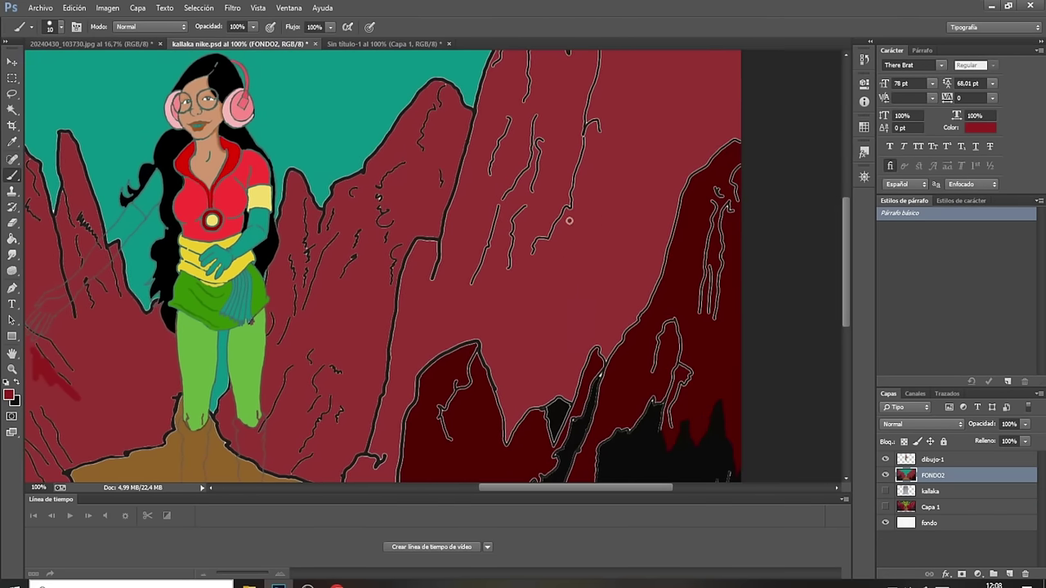
# Brush more darker red streaks along the cliffs, central rock face and far-right cliff.
pyautogui.moveTo(567, 224)
pyautogui.mouseDown()
pyautogui.moveTo(542, 252)
pyautogui.moveTo(535, 275)
pyautogui.moveTo(556, 252)
pyautogui.moveTo(532, 280)
pyautogui.moveTo(541, 280)
pyautogui.moveTo(532, 278)
pyautogui.moveTo(535, 289)
pyautogui.moveTo(549, 285)
pyautogui.moveTo(518, 299)
pyautogui.moveTo(544, 302)
pyautogui.moveTo(521, 304)
pyautogui.moveTo(525, 332)
pyautogui.moveTo(543, 309)
pyautogui.moveTo(517, 330)
pyautogui.moveTo(518, 315)
pyautogui.moveTo(514, 350)
pyautogui.moveTo(500, 348)
pyautogui.moveTo(511, 367)
pyautogui.moveTo(501, 357)
pyautogui.moveTo(501, 378)
pyautogui.mouseUp()
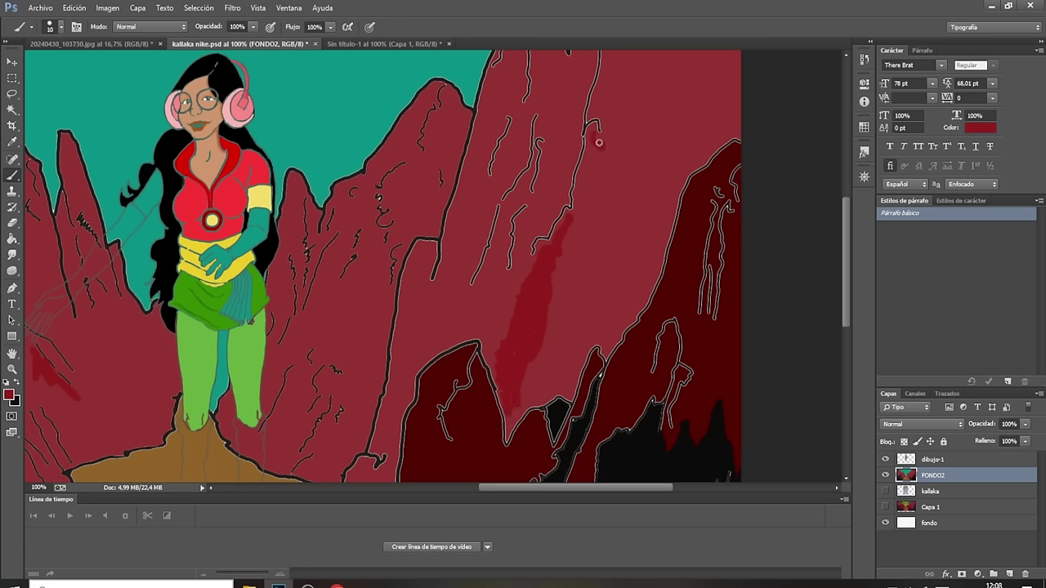
pyautogui.moveTo(602, 167)
pyautogui.mouseDown()
pyautogui.moveTo(580, 242)
pyautogui.moveTo(578, 228)
pyautogui.moveTo(590, 242)
pyautogui.moveTo(573, 262)
pyautogui.moveTo(572, 275)
pyautogui.moveTo(584, 275)
pyautogui.moveTo(590, 237)
pyautogui.moveTo(584, 274)
pyautogui.mouseUp()
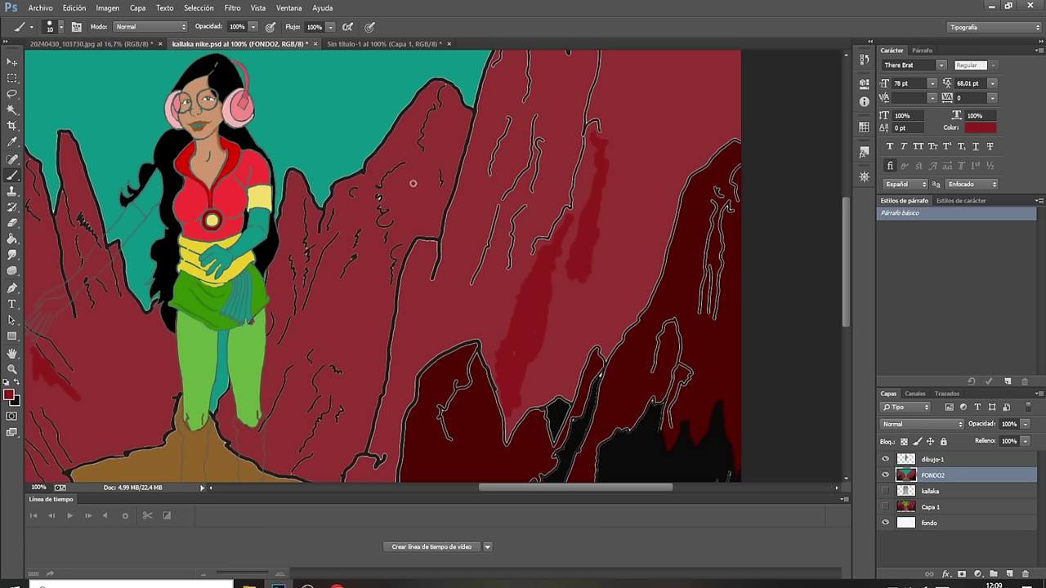
pyautogui.moveTo(433, 130)
pyautogui.mouseDown()
pyautogui.moveTo(433, 159)
pyautogui.moveTo(446, 99)
pyautogui.moveTo(449, 143)
pyautogui.moveTo(461, 124)
pyautogui.moveTo(436, 203)
pyautogui.mouseUp()
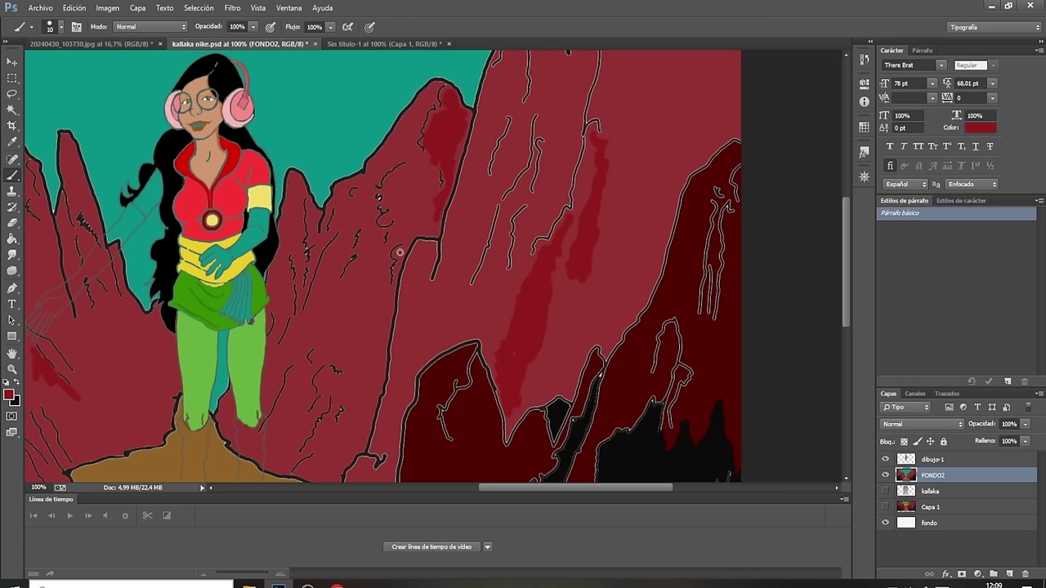
pyautogui.moveTo(406, 243)
pyautogui.mouseDown()
pyautogui.moveTo(424, 228)
pyautogui.moveTo(380, 326)
pyautogui.mouseUp()
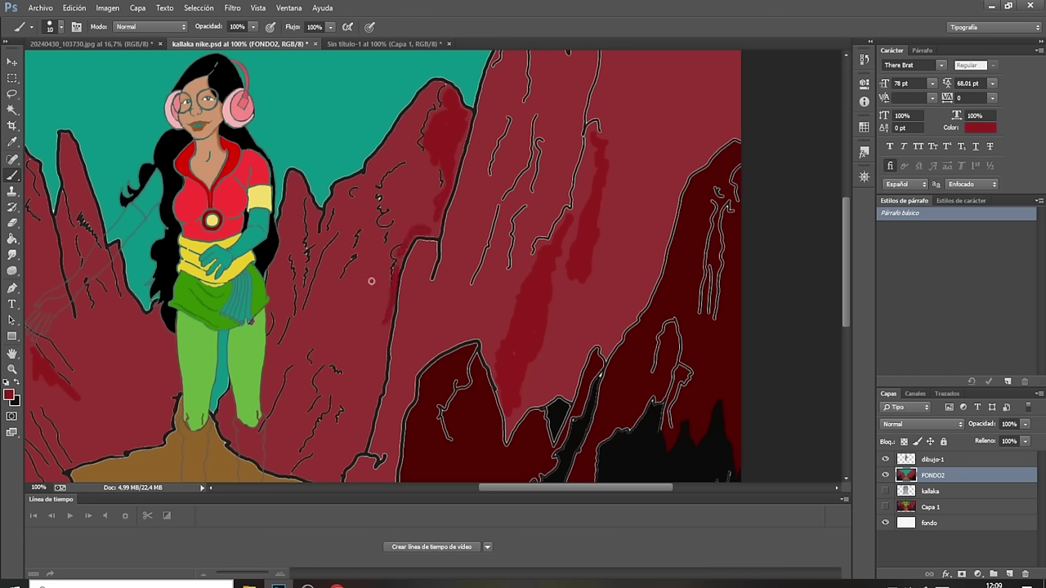
pyautogui.moveTo(354, 263)
pyautogui.mouseDown()
pyautogui.moveTo(332, 312)
pyautogui.moveTo(341, 313)
pyautogui.moveTo(322, 331)
pyautogui.moveTo(338, 330)
pyautogui.moveTo(313, 412)
pyautogui.mouseUp()
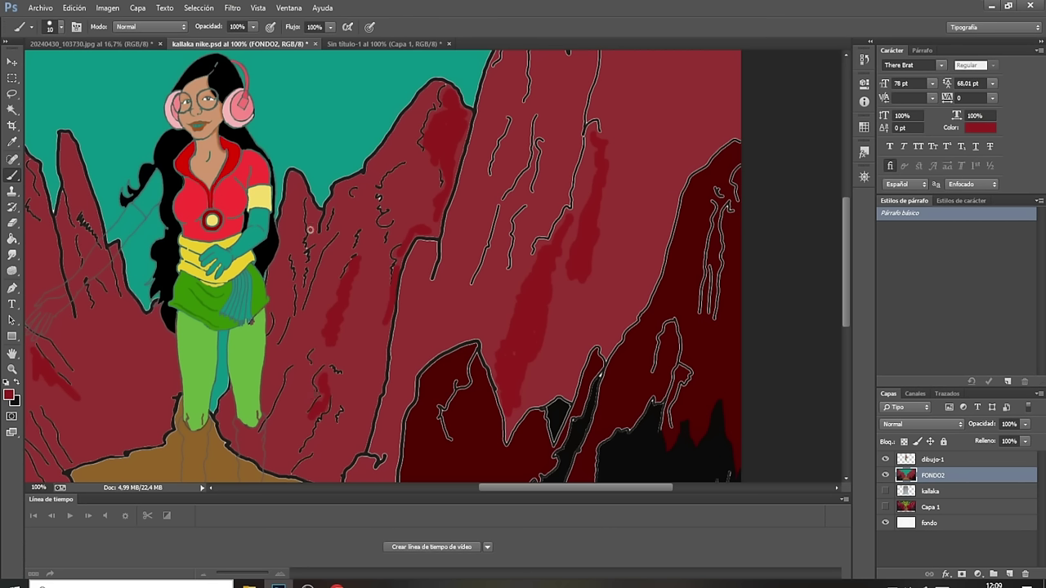
pyautogui.moveTo(310, 207); pyautogui.dragTo(307, 292)
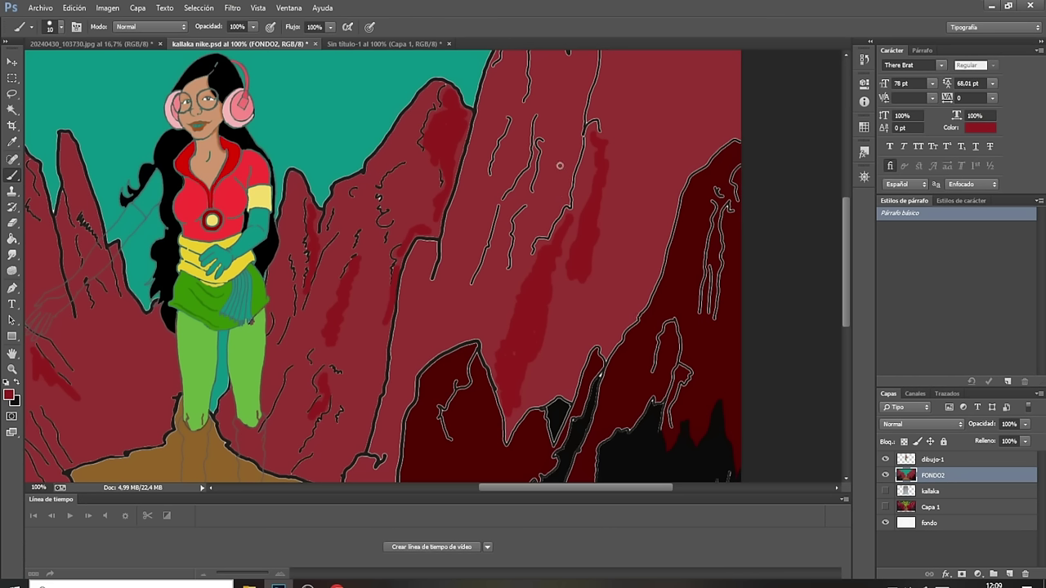
pyautogui.moveTo(550, 153); pyautogui.dragTo(519, 236)
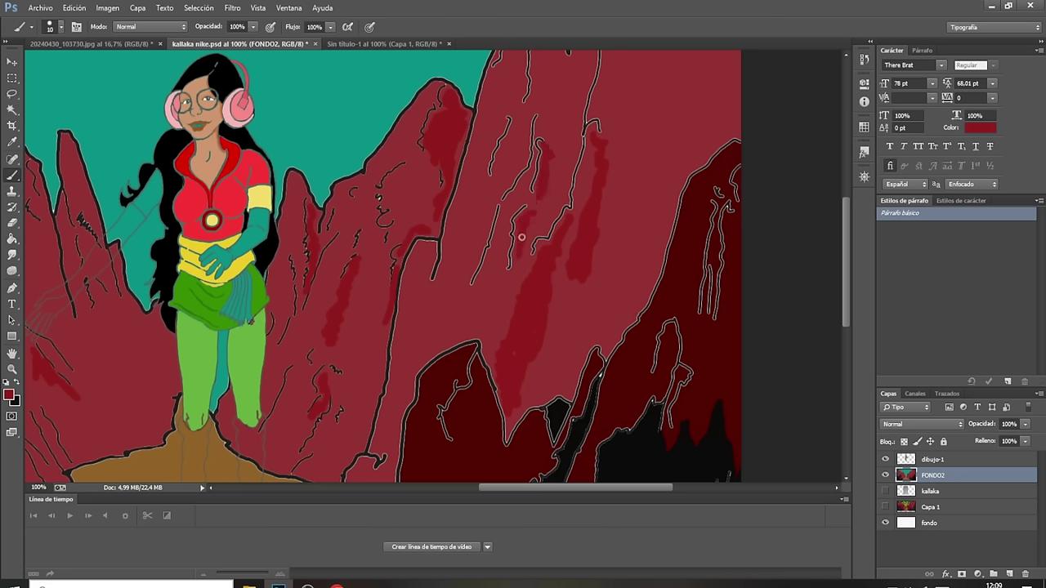
pyautogui.moveTo(673, 170)
pyautogui.mouseDown()
pyautogui.moveTo(710, 111)
pyautogui.moveTo(674, 63)
pyautogui.moveTo(697, 106)
pyautogui.mouseUp()
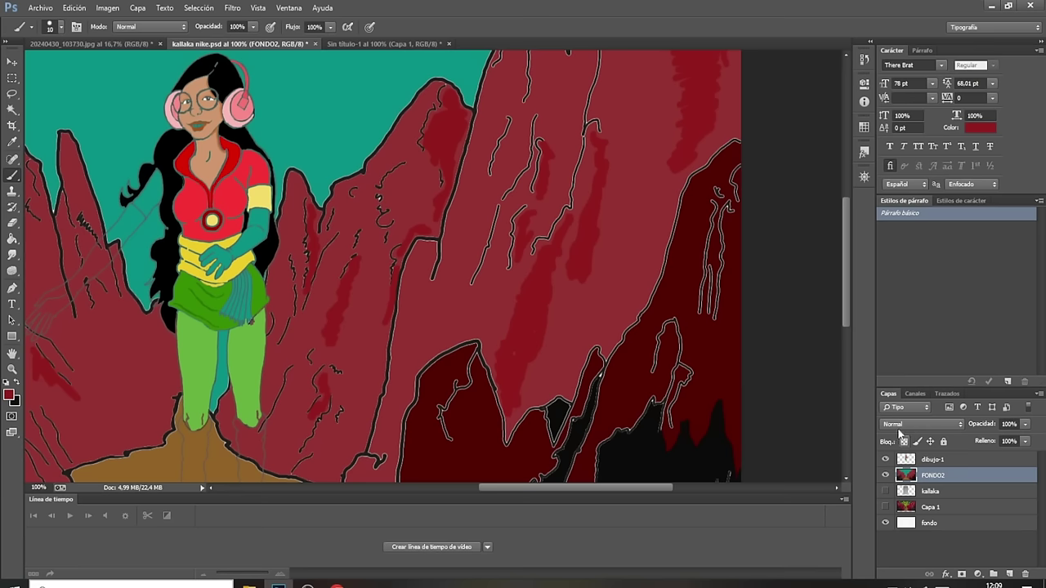
pyautogui.click(864, 175)
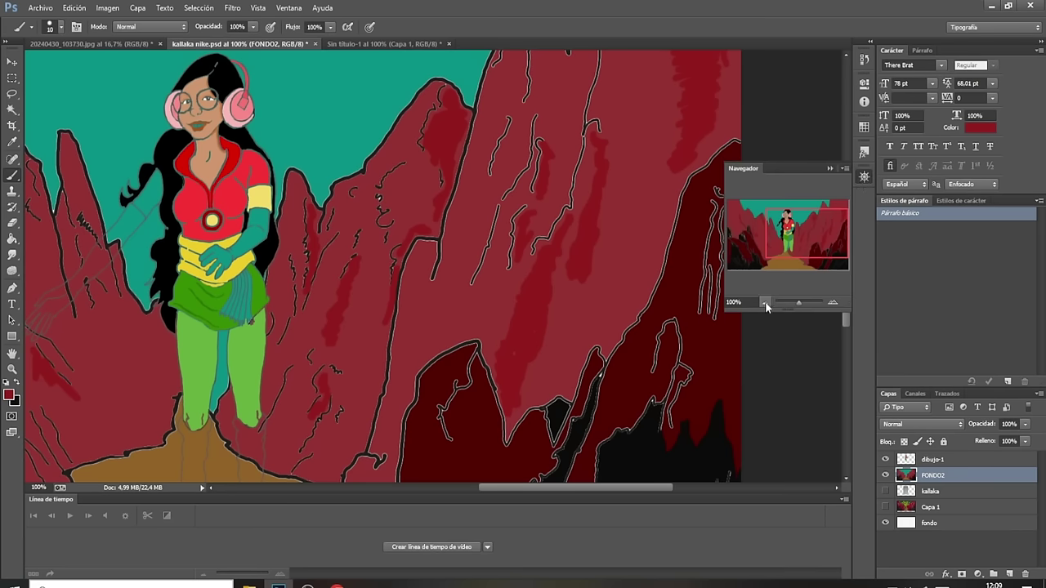
# Review the whole canyon illustration at 50% zoom, then bring the Runway assets browser forward.
pyautogui.click(764, 302)
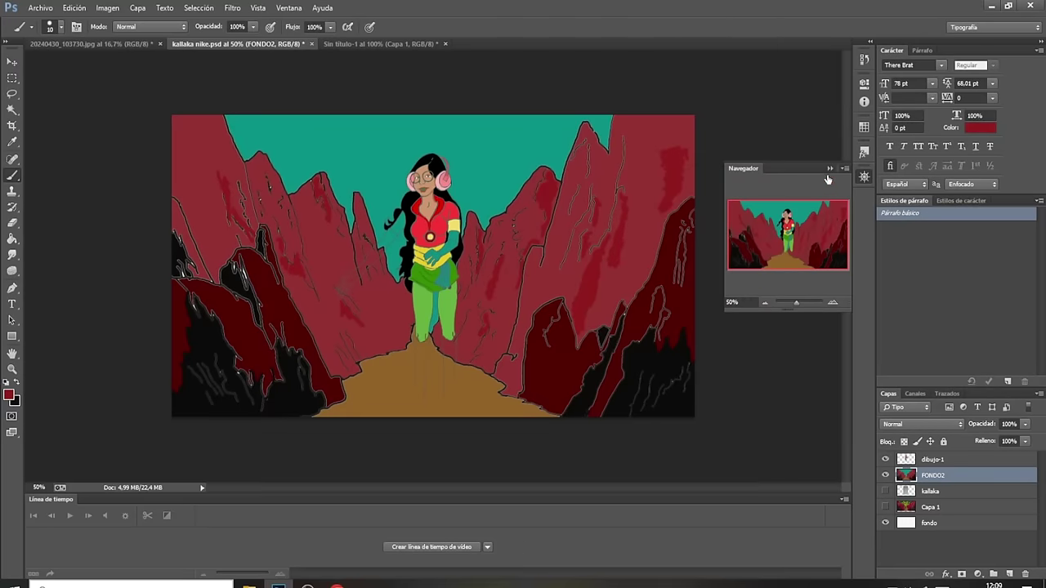
pyautogui.click(830, 167)
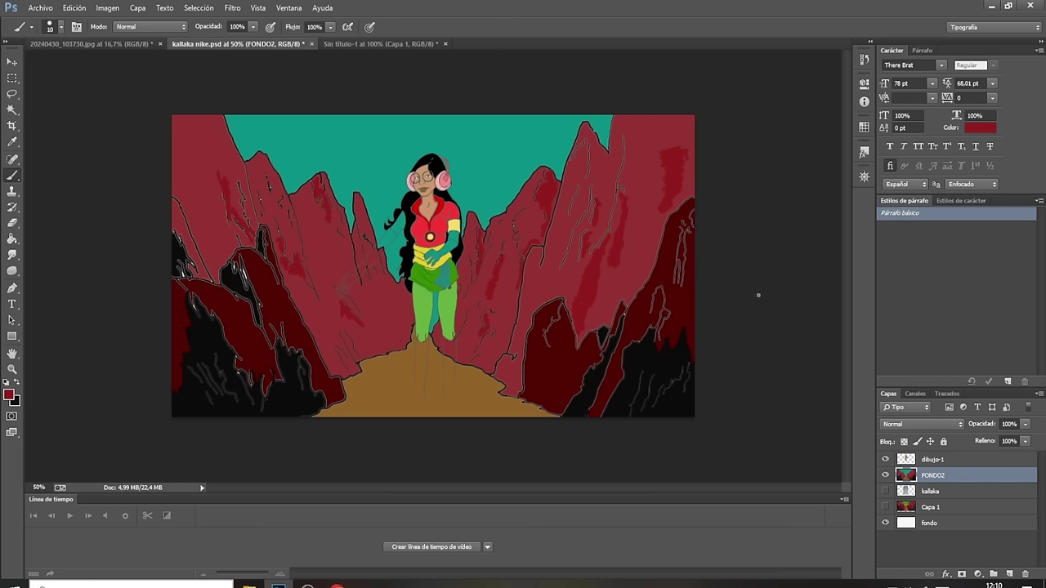
pyautogui.click(336, 585)
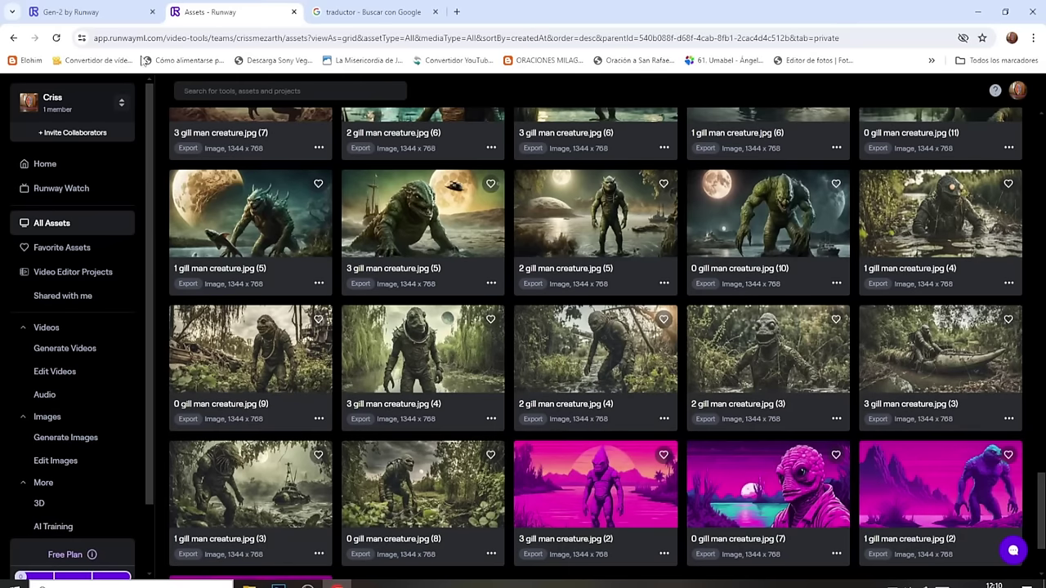
# Download the Runway asset '1 gill man creature.jpg (3)' and save it to the Desktop.
pyautogui.click(115, 15)
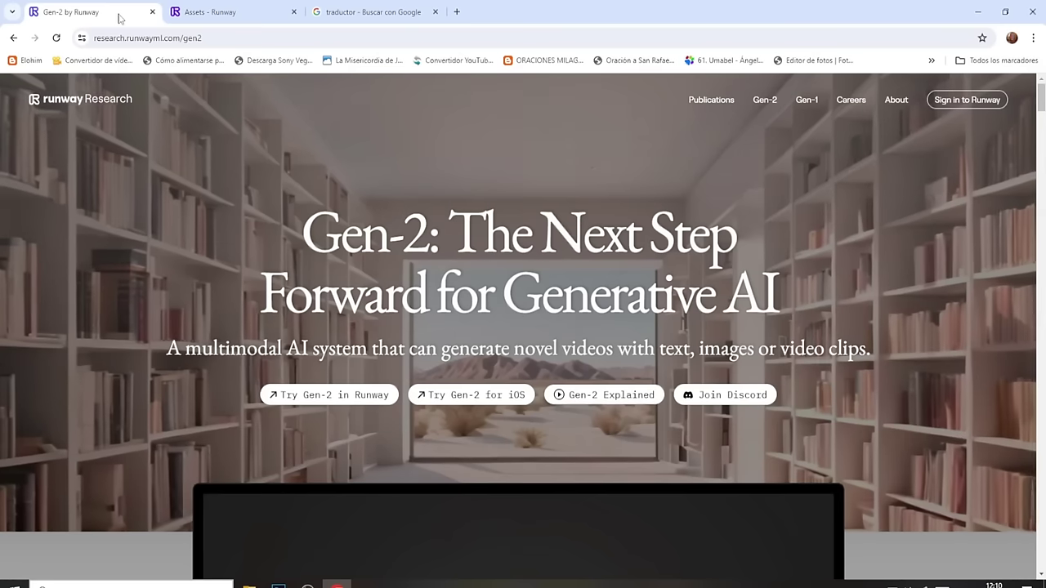
pyautogui.click(215, 15)
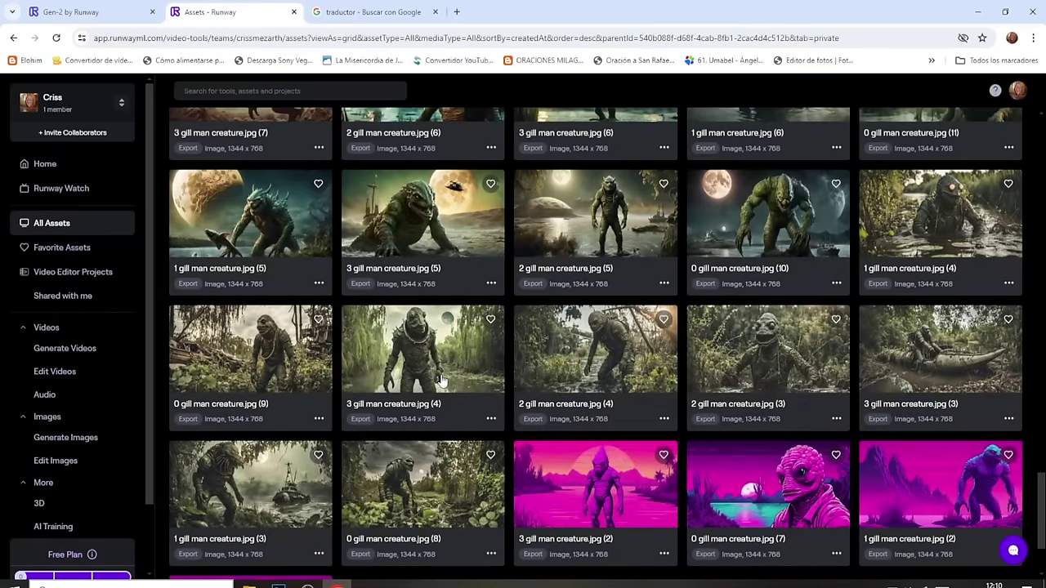
pyautogui.click(280, 480)
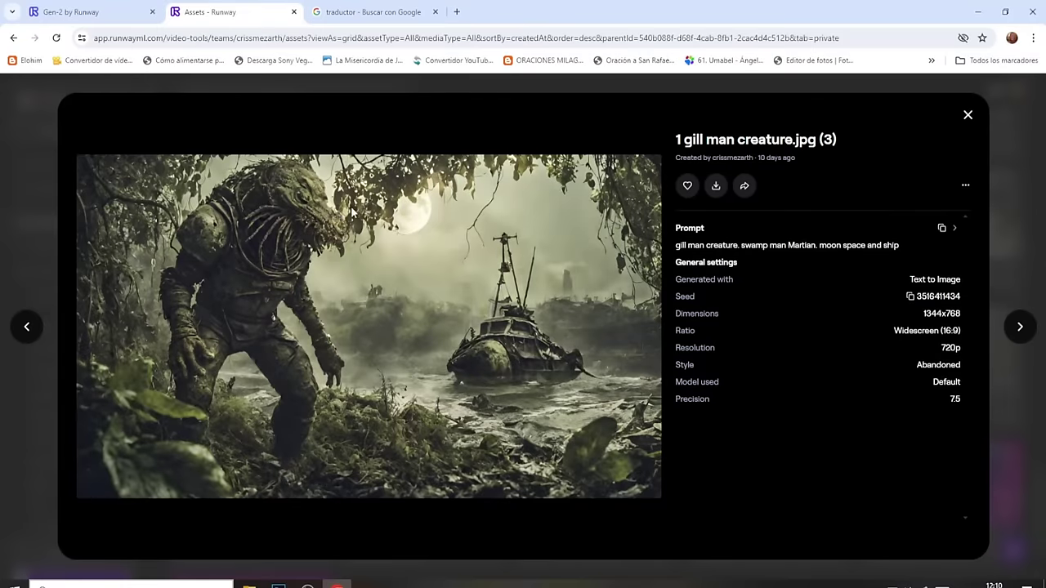
pyautogui.click(715, 187)
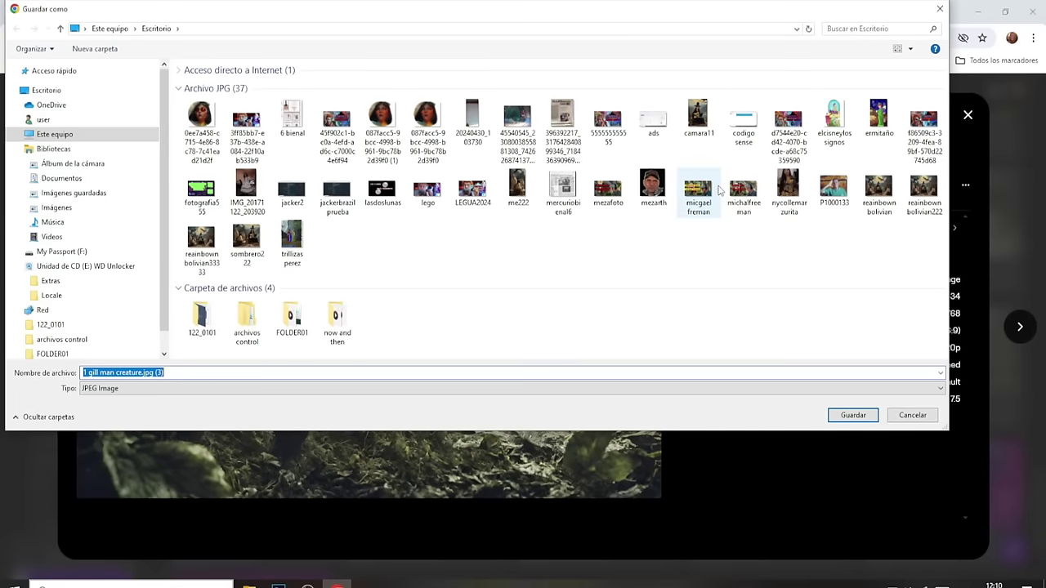
pyautogui.click(864, 414)
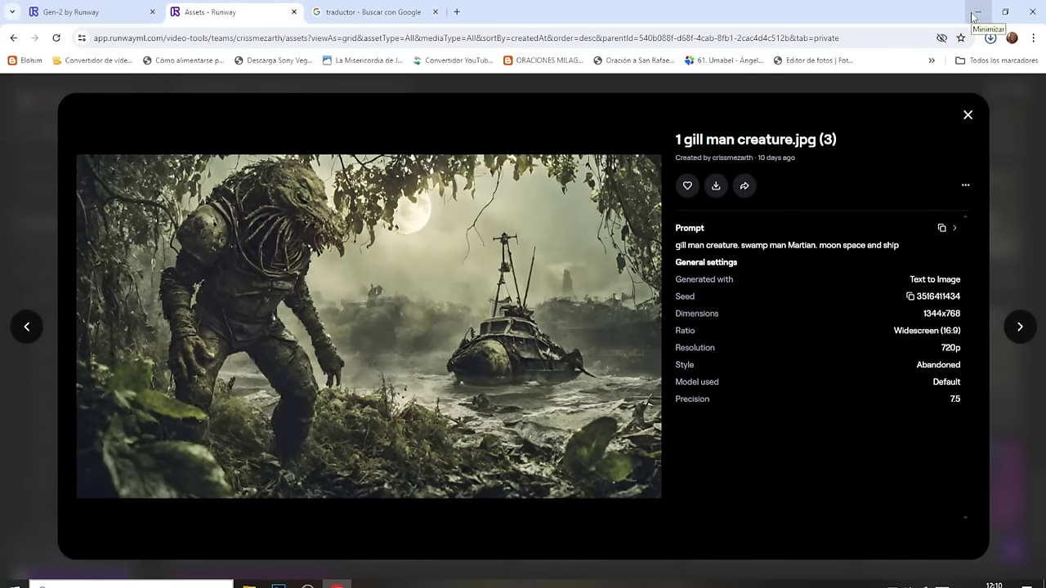
# Return to Photoshop and close the untitled document without saving.
pyautogui.click(975, 15)
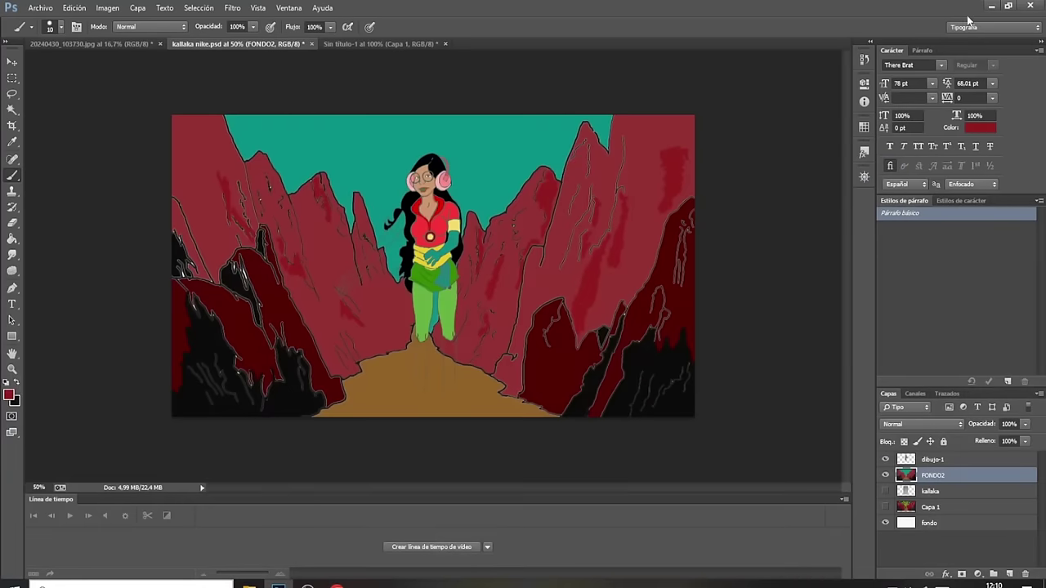
pyautogui.click(398, 46)
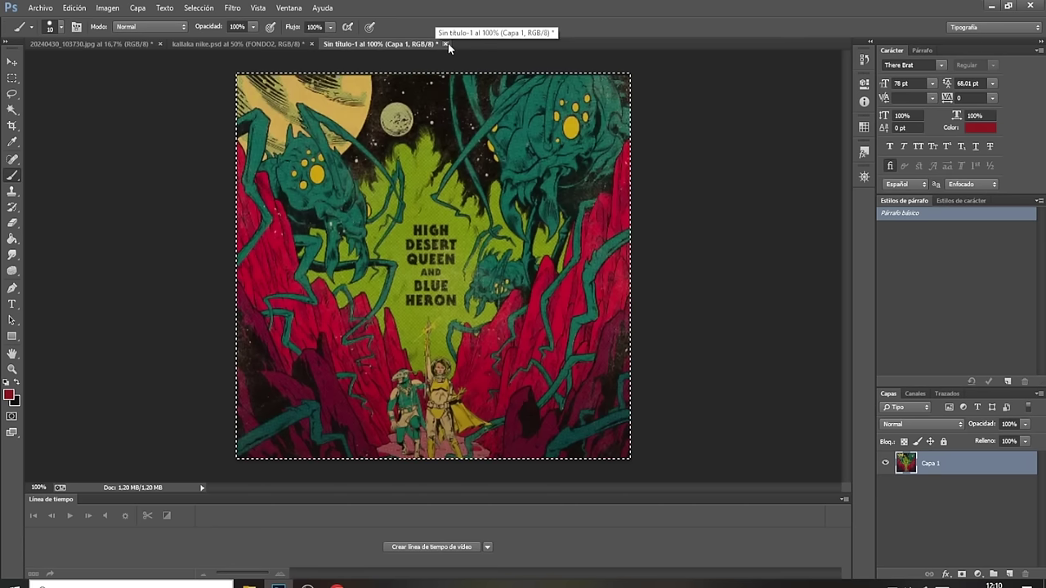
pyautogui.click(447, 43)
pyautogui.click(524, 224)
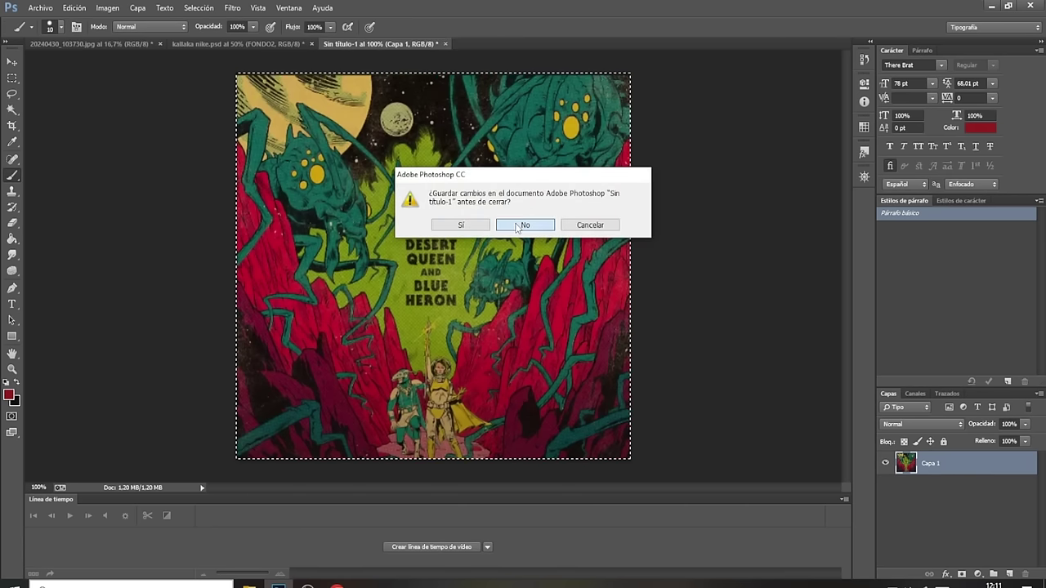
# Open the downloaded '1 gill man creature.jpg (3)' image in Photoshop.
pyautogui.click(40, 8)
pyautogui.click(58, 33)
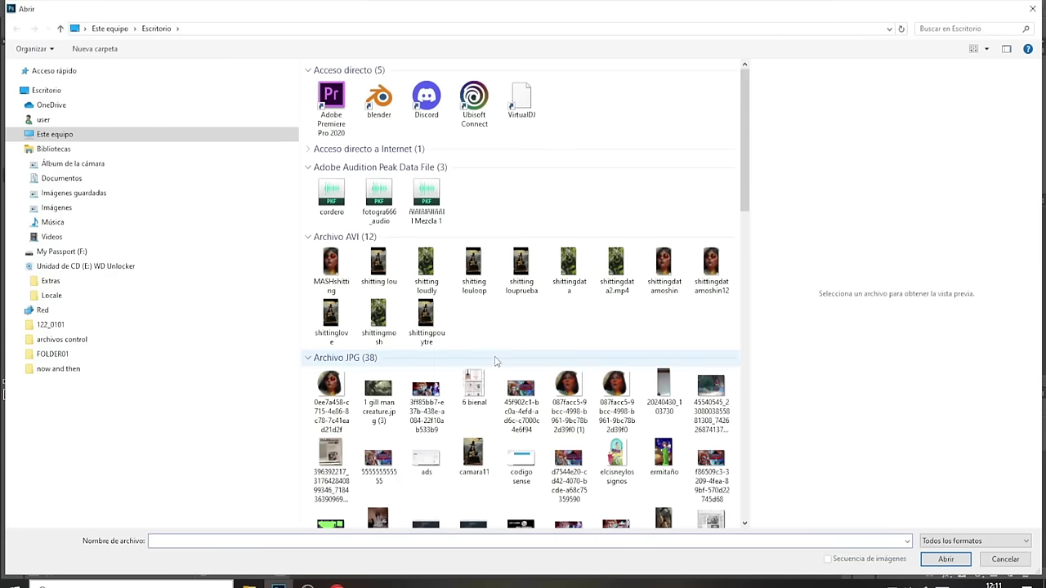
pyautogui.click(381, 394)
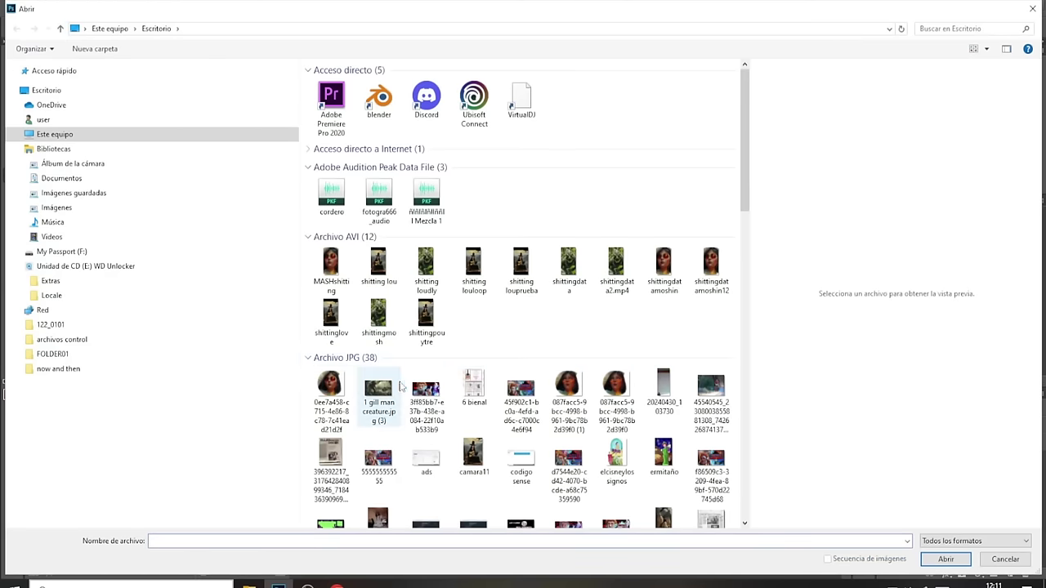
pyautogui.click(953, 562)
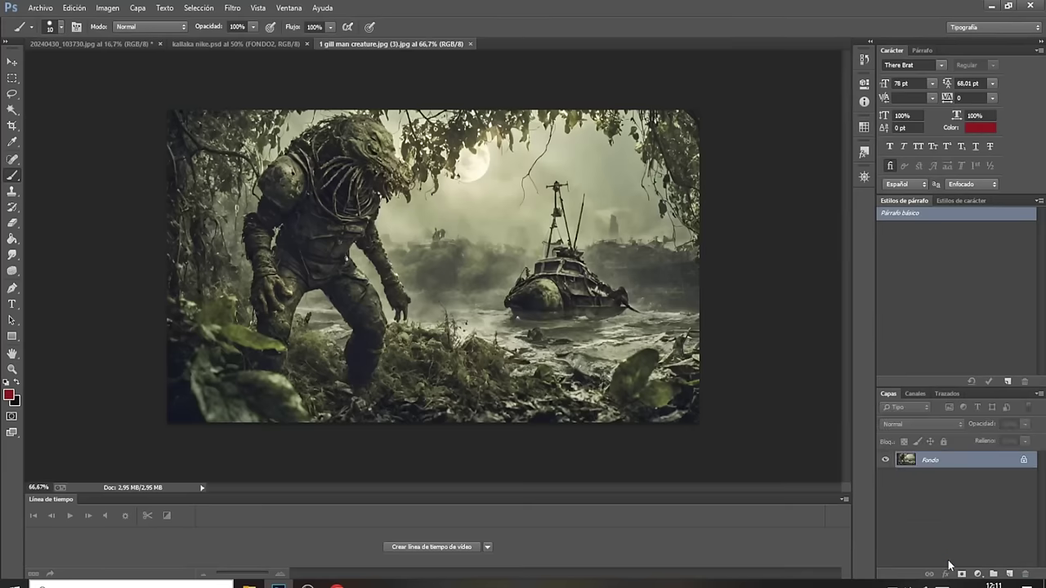
# Select and copy the creature's upper body from the gill man photo.
pyautogui.click(12, 78)
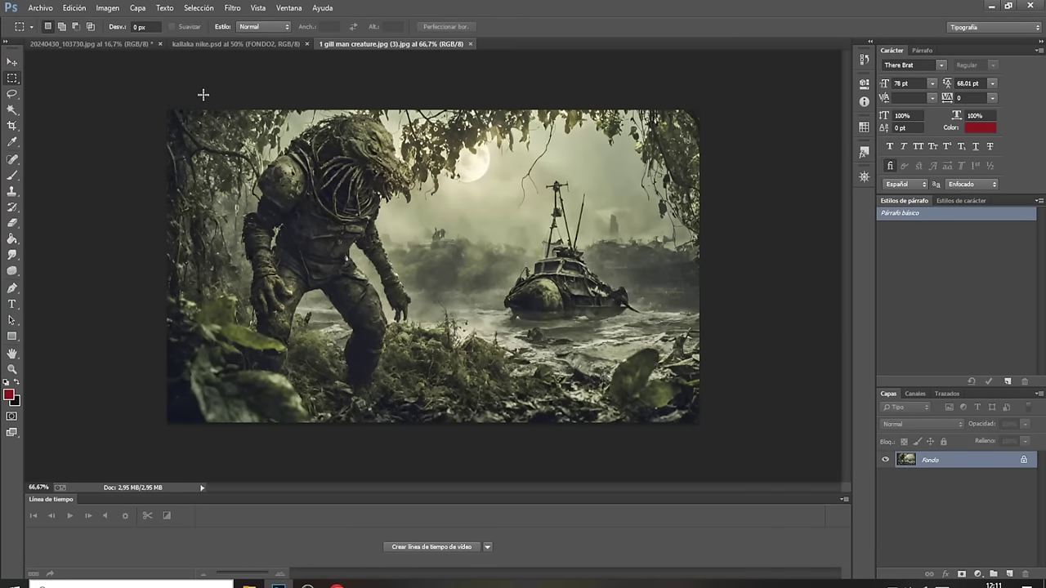
pyautogui.moveTo(202, 95); pyautogui.dragTo(443, 247)
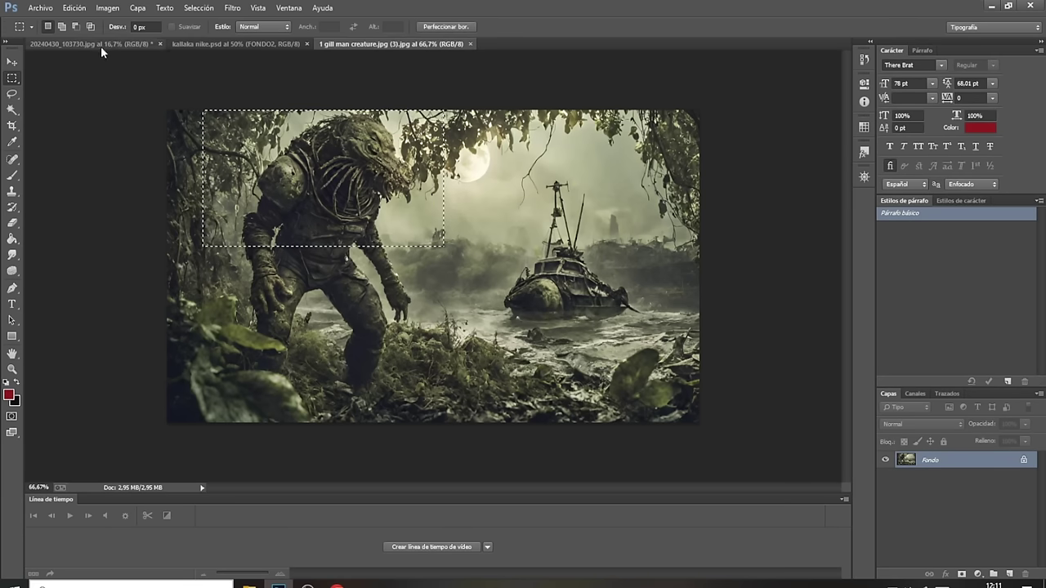
pyautogui.click(74, 7)
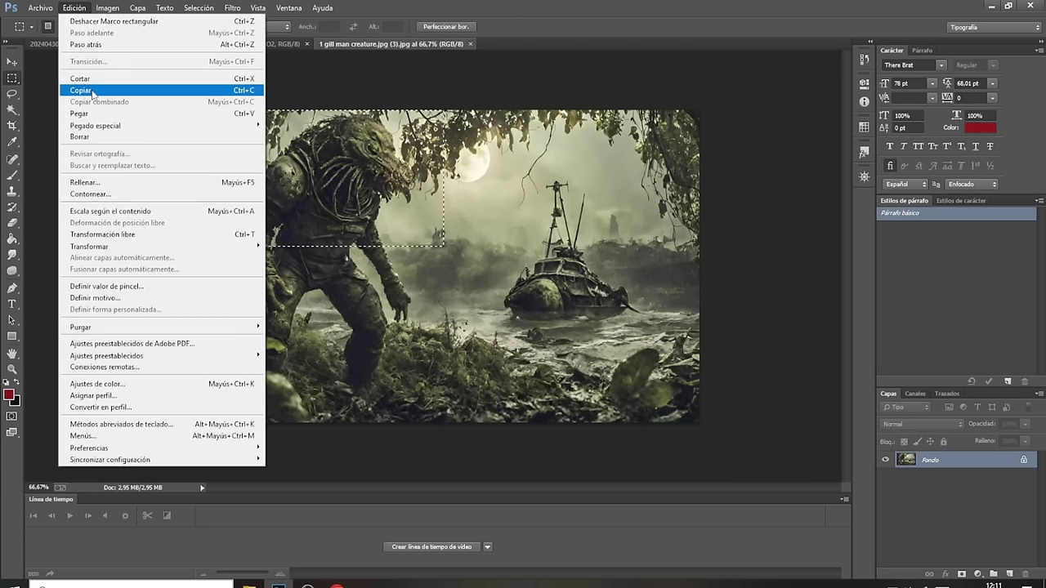
pyautogui.click(92, 91)
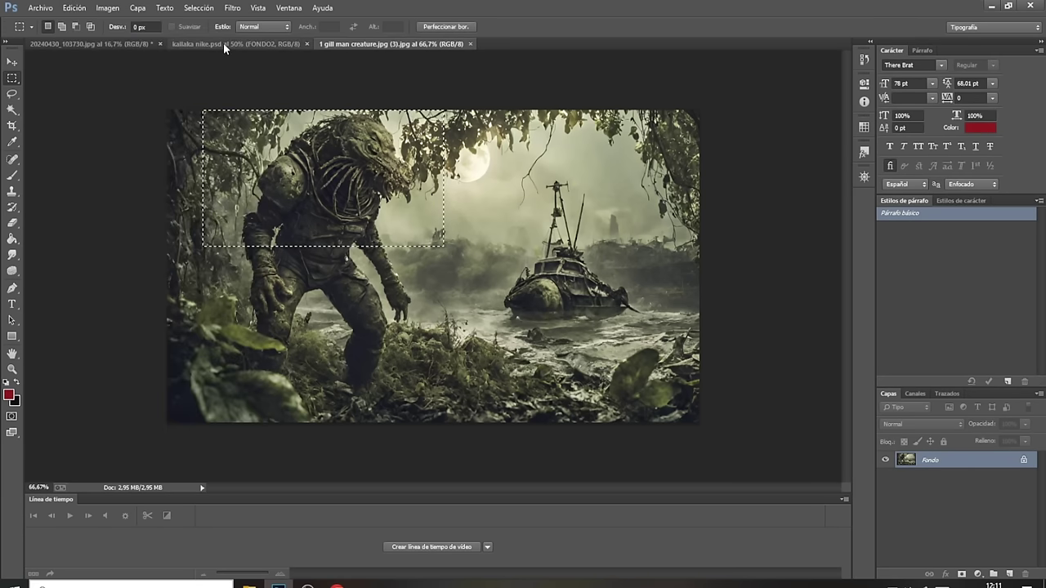
# Paste the creature into kailaka nike.psd, place it top-left, and hide dibujo-1.
pyautogui.click(223, 43)
pyautogui.click(73, 7)
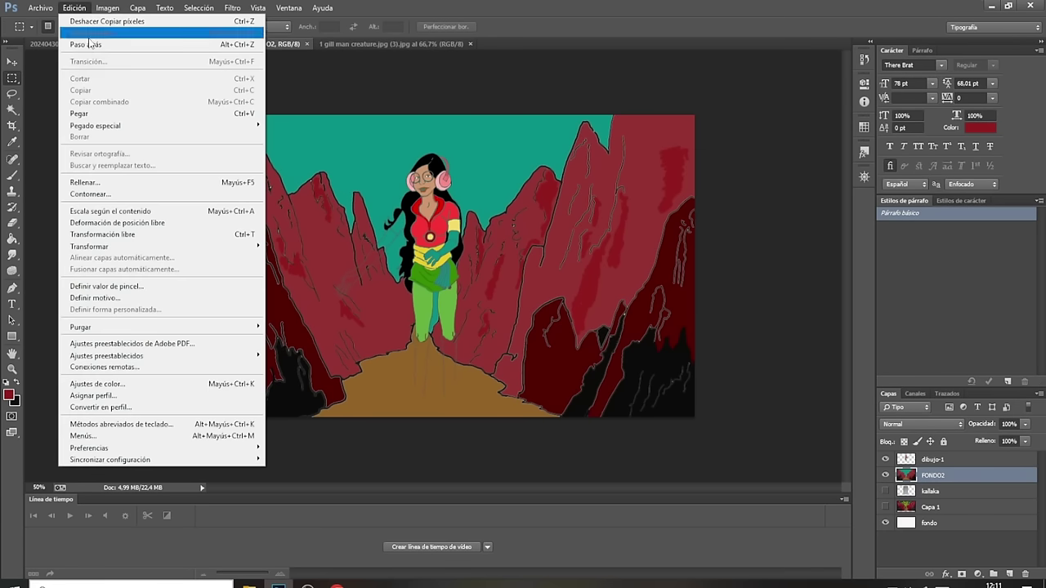
pyautogui.click(92, 114)
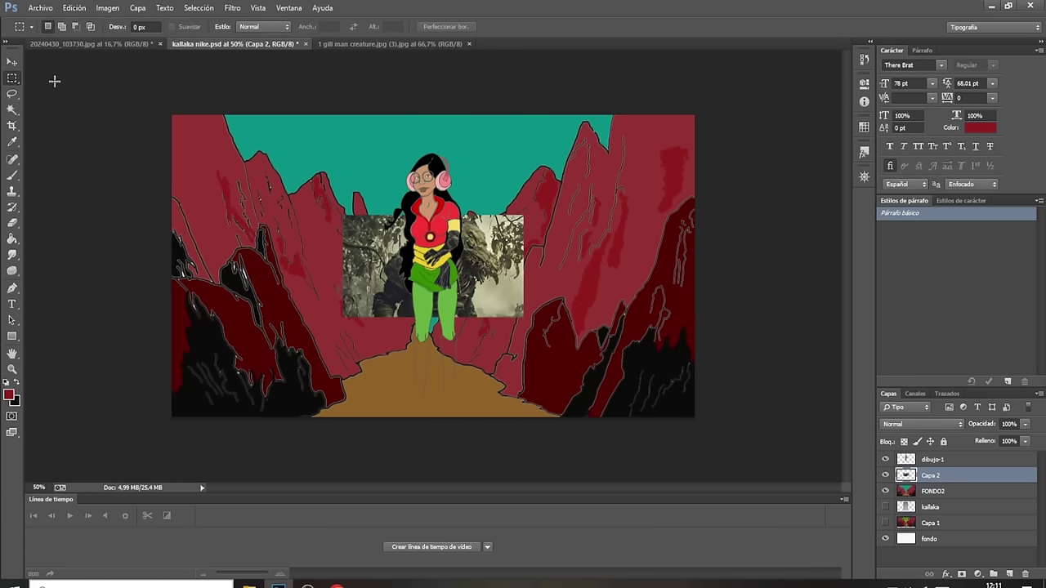
pyautogui.click(12, 62)
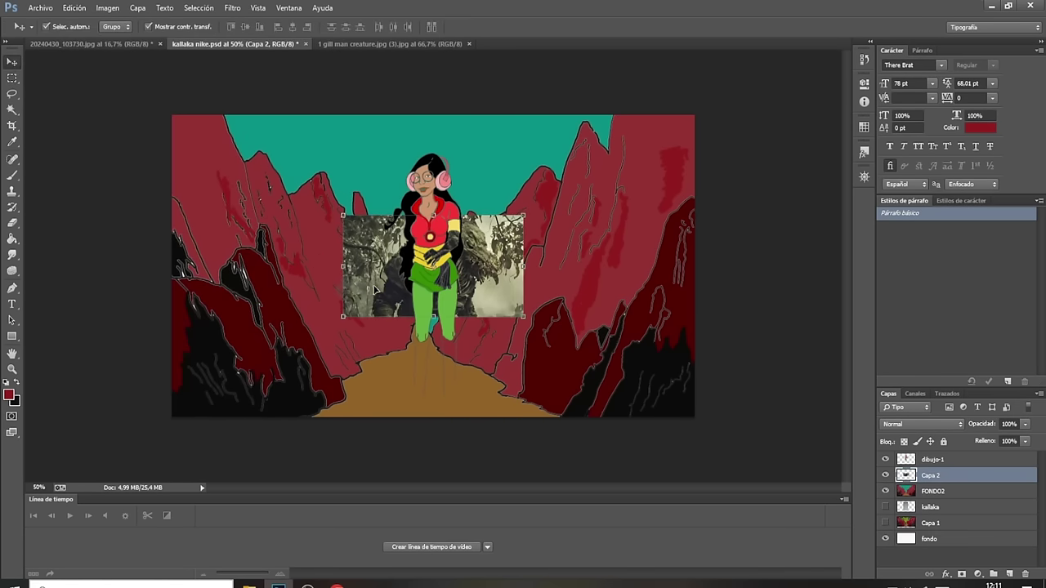
pyautogui.moveTo(375, 289); pyautogui.dragTo(211, 193)
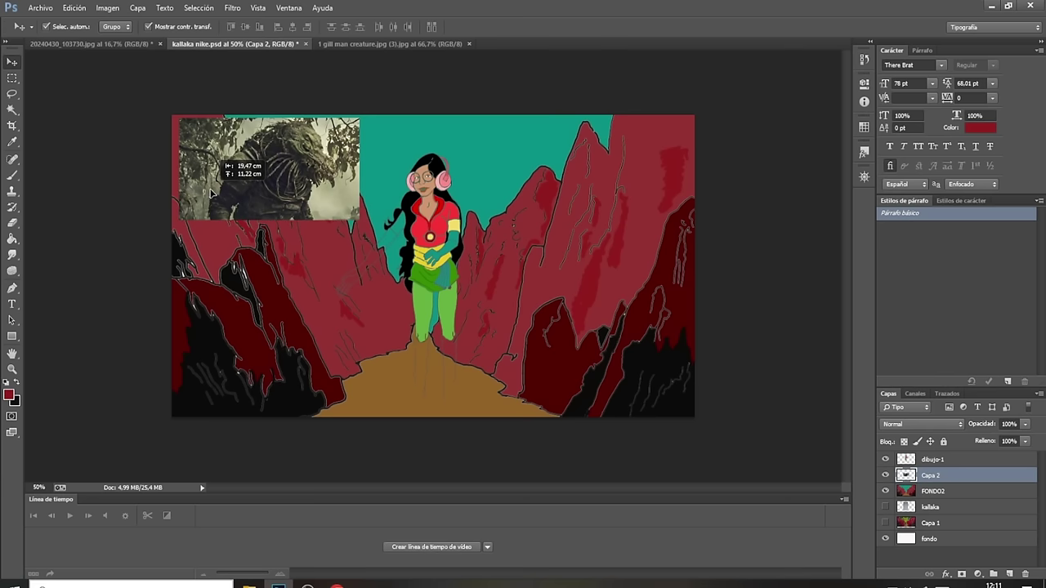
pyautogui.moveTo(211, 193); pyautogui.dragTo(210, 193)
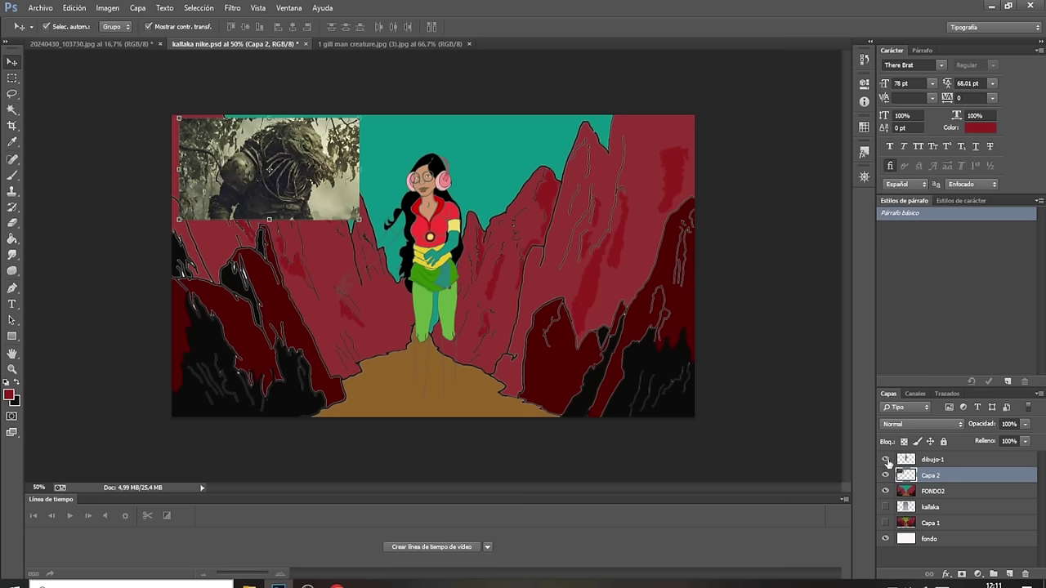
pyautogui.click(885, 460)
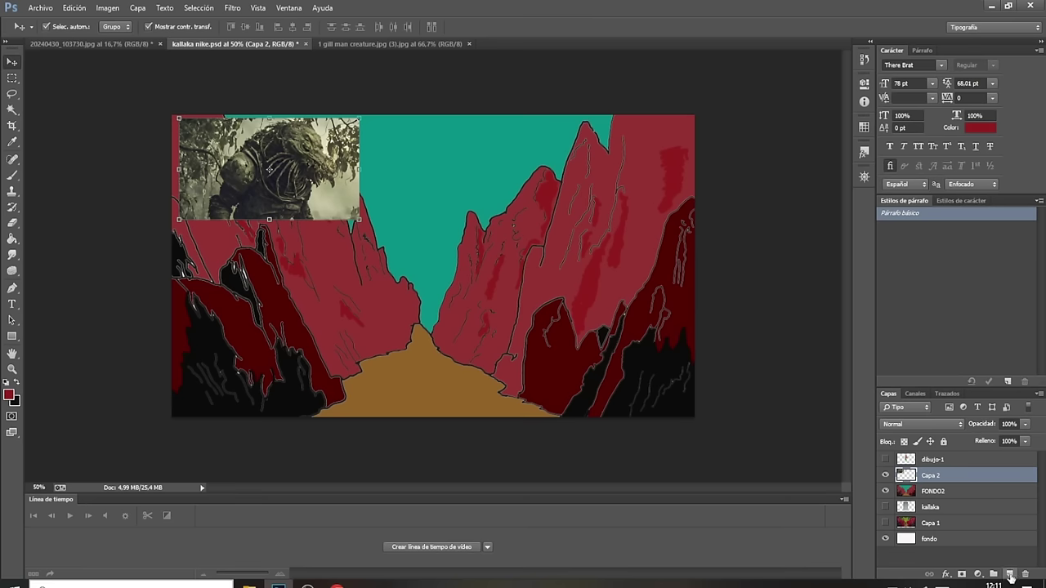
# Add a new layer named 'marciano' above Capa 2 and zoom the view to 200%.
pyautogui.click(1010, 575)
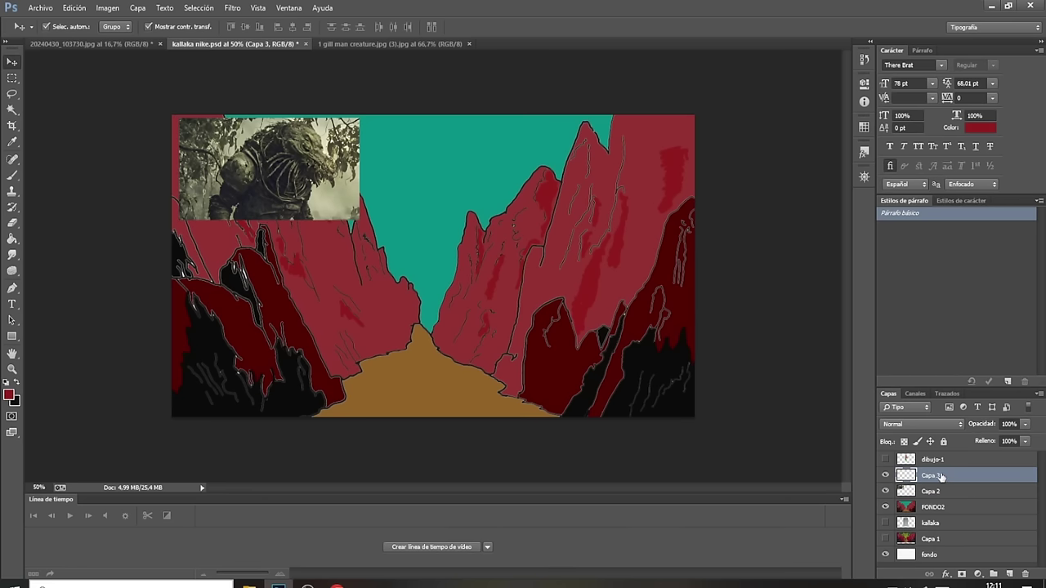
pyautogui.doubleClick(931, 476)
pyautogui.write('marciano')
pyautogui.click(1031, 495)
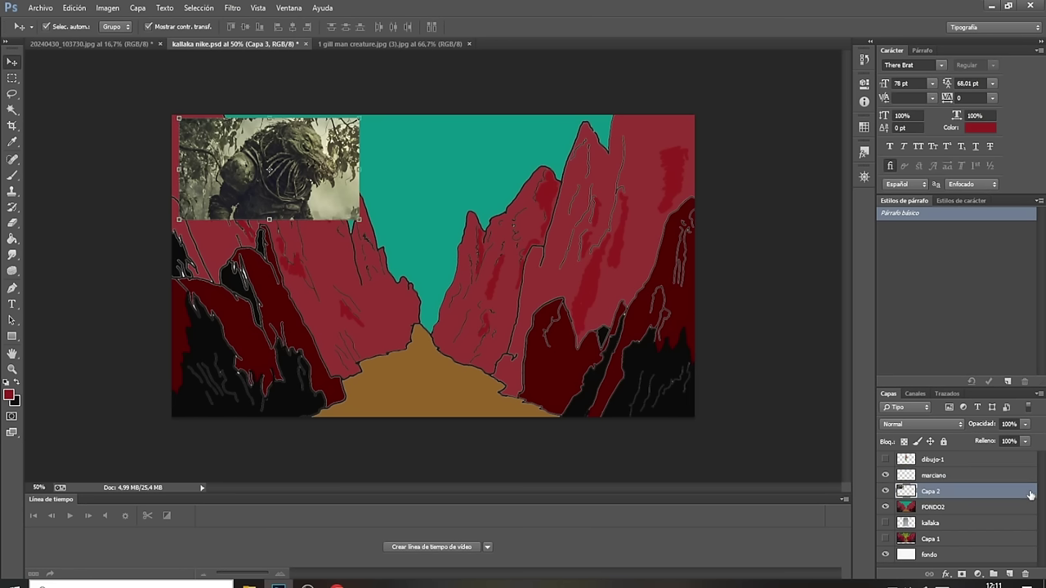
pyautogui.click(1007, 477)
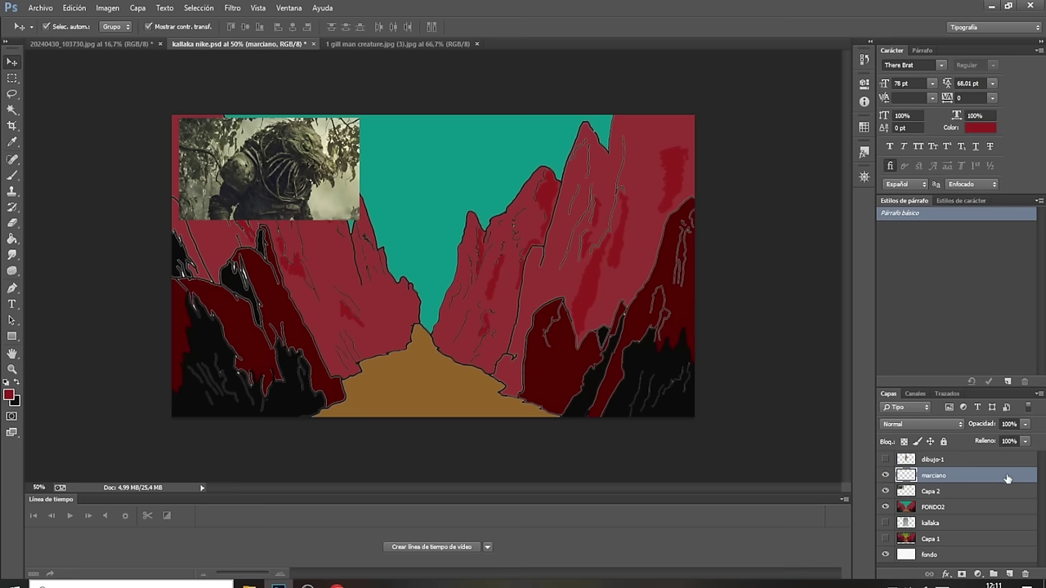
pyautogui.click(863, 177)
pyautogui.click(832, 303)
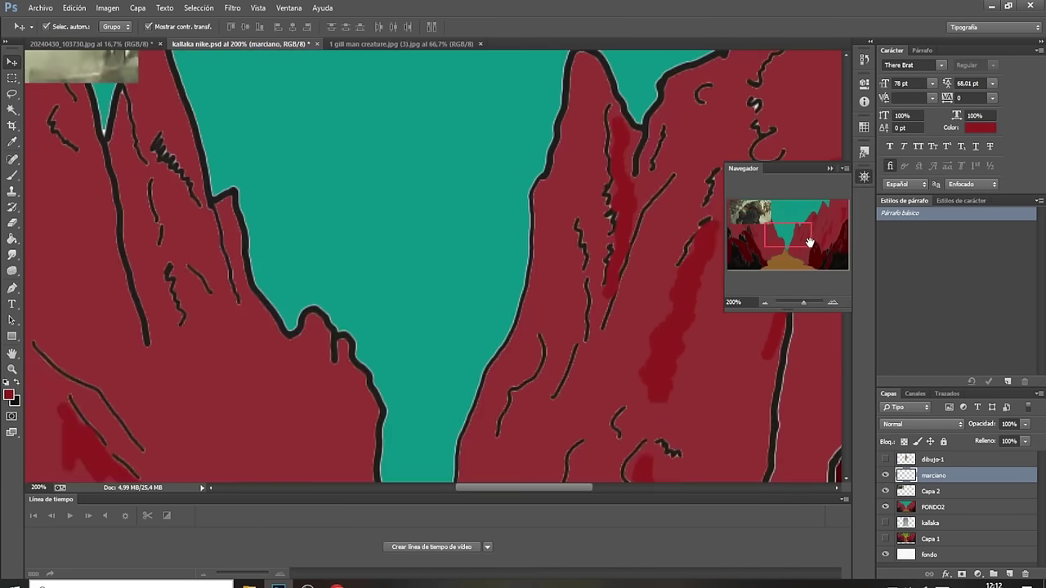
# Center the view on the creature and set the foreground colour to near-black #161616.
pyautogui.moveTo(806, 239); pyautogui.dragTo(773, 215)
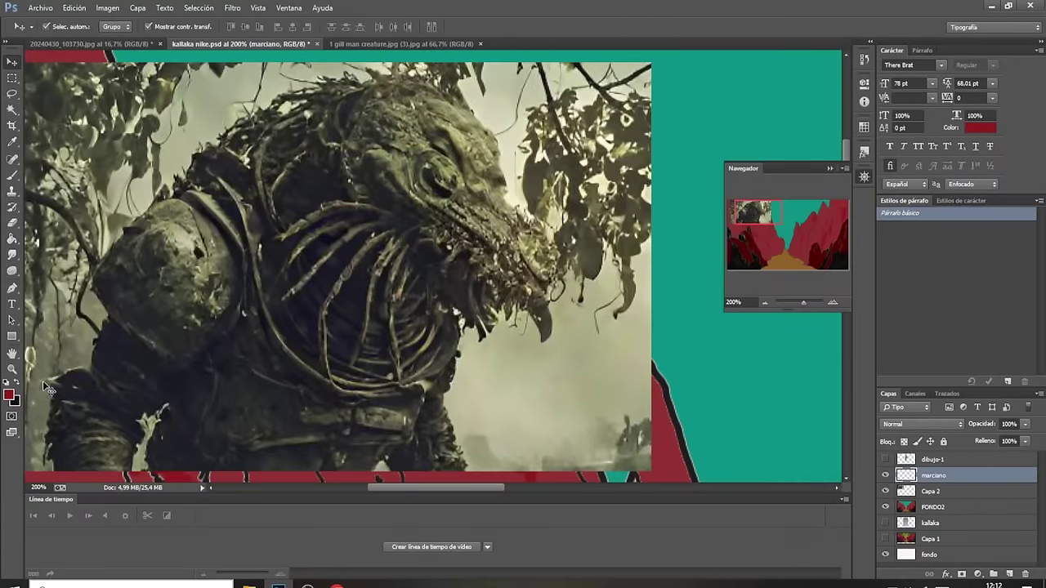
pyautogui.click(12, 398)
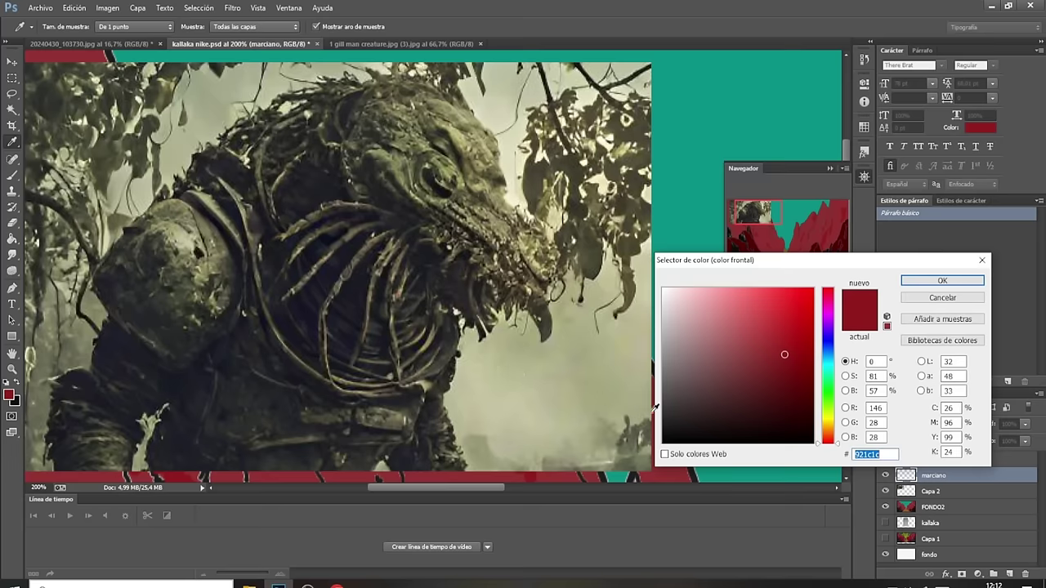
pyautogui.click(665, 430)
pyautogui.click(913, 281)
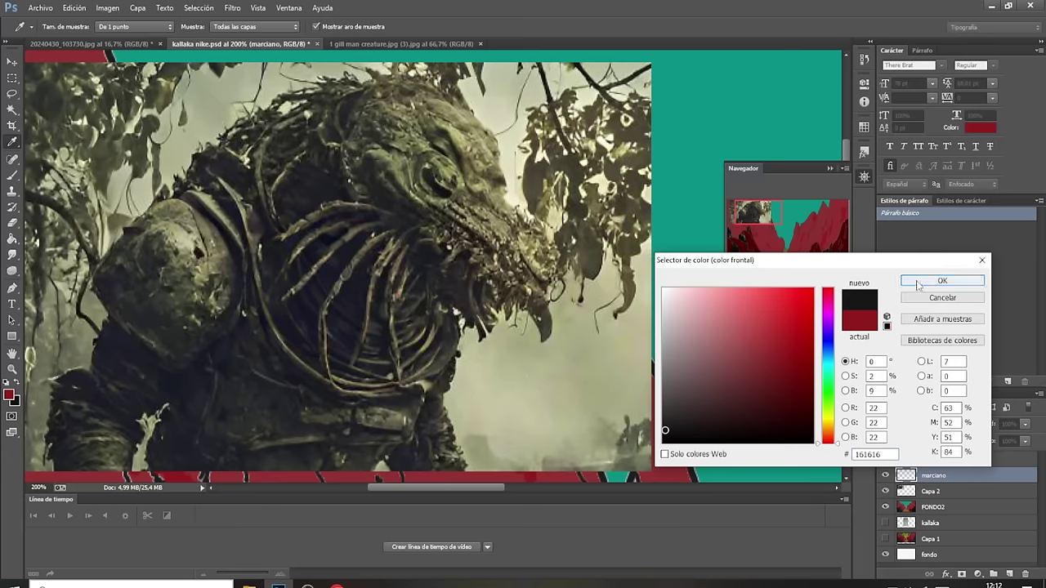
# Select the Brush tool with a 5 px size.
pyautogui.click(11, 175)
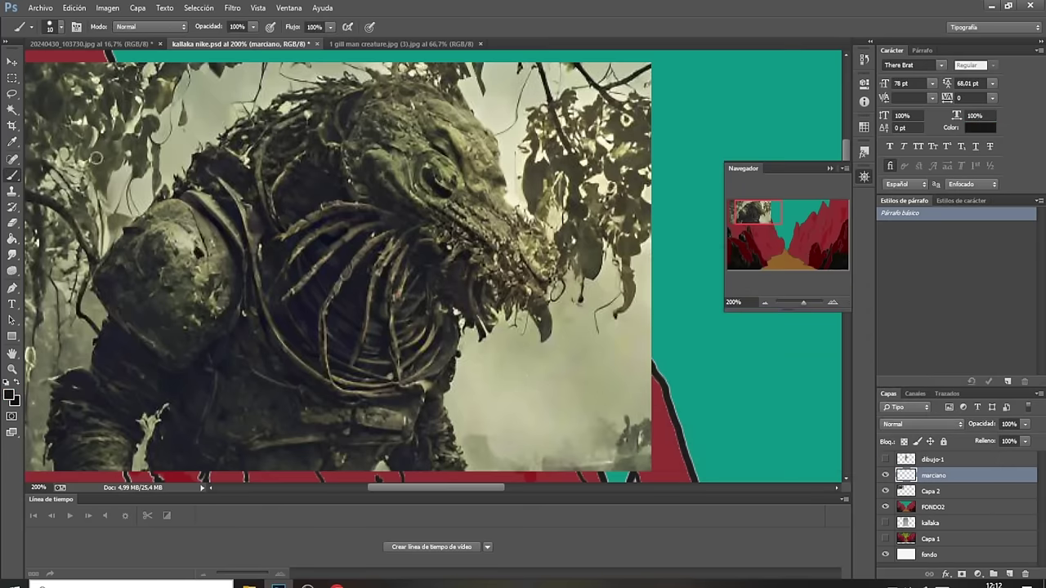
pyautogui.click(53, 27)
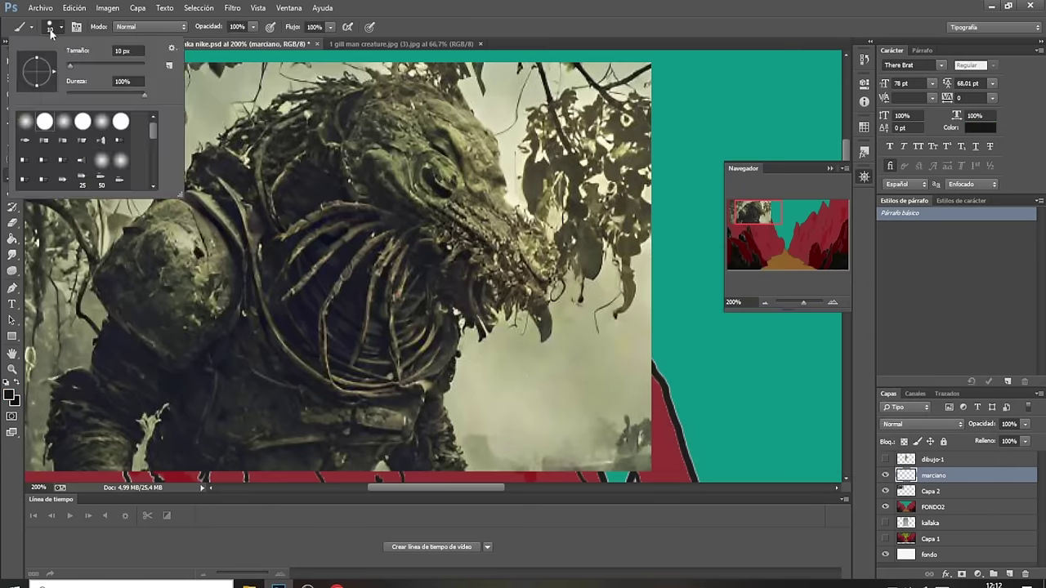
pyautogui.click(117, 50)
pyautogui.write('5')
pyautogui.press('Return')
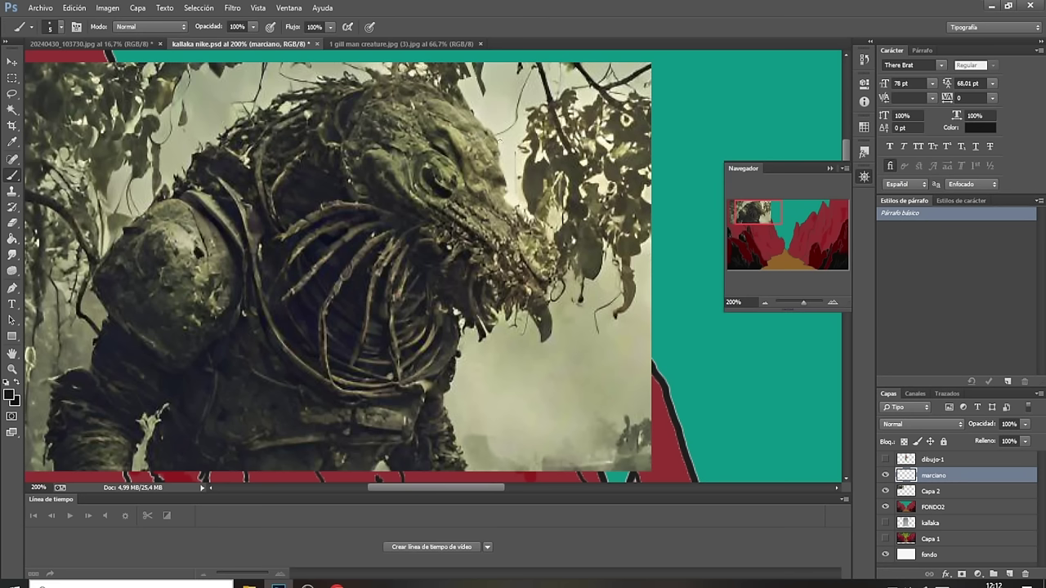
# Trace the creature's head, snout, neck and ribs with black strokes on the marciano layer.
pyautogui.moveTo(479, 126)
pyautogui.mouseDown()
pyautogui.moveTo(520, 212)
pyautogui.moveTo(557, 260)
pyautogui.moveTo(545, 285)
pyautogui.moveTo(553, 323)
pyautogui.moveTo(516, 300)
pyautogui.moveTo(508, 324)
pyautogui.moveTo(504, 299)
pyautogui.moveTo(482, 298)
pyautogui.moveTo(489, 323)
pyautogui.moveTo(476, 326)
pyautogui.moveTo(442, 294)
pyautogui.moveTo(432, 304)
pyautogui.moveTo(416, 268)
pyautogui.moveTo(400, 298)
pyautogui.moveTo(402, 377)
pyautogui.moveTo(388, 350)
pyautogui.moveTo(383, 275)
pyautogui.moveTo(353, 371)
pyautogui.moveTo(378, 245)
pyautogui.moveTo(331, 311)
pyautogui.moveTo(335, 383)
pyautogui.moveTo(325, 379)
pyautogui.mouseUp()
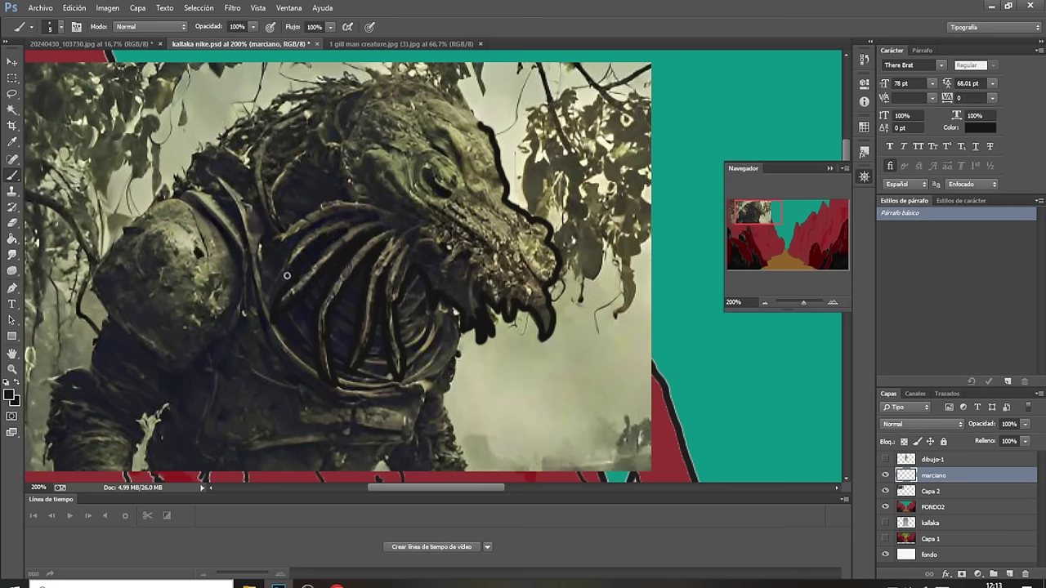
pyautogui.moveTo(282, 276); pyautogui.dragTo(272, 284)
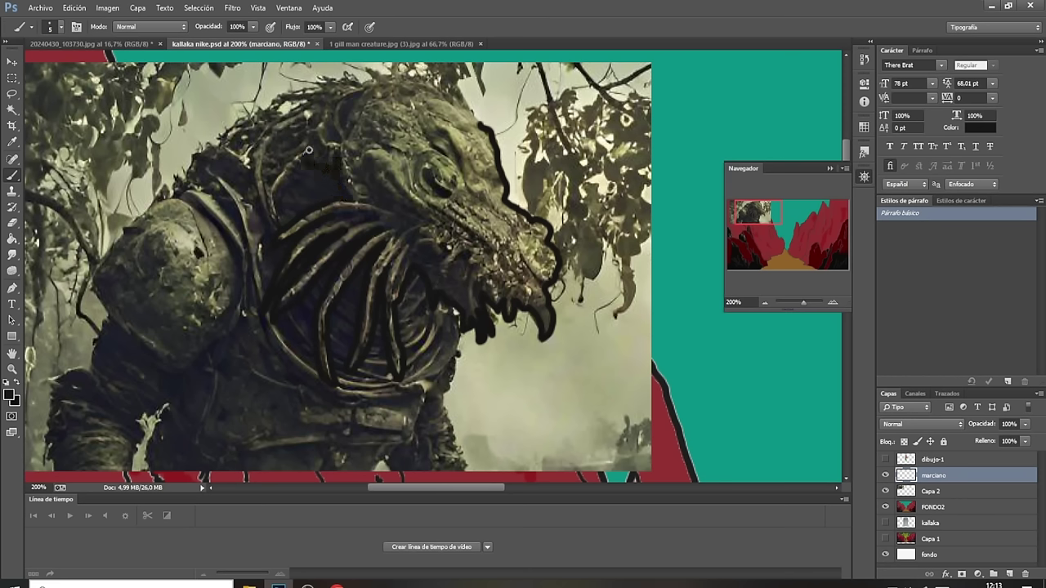
pyautogui.moveTo(309, 160)
pyautogui.mouseDown()
pyautogui.moveTo(286, 174)
pyautogui.moveTo(277, 216)
pyautogui.mouseUp()
pyautogui.moveTo(253, 190)
pyautogui.mouseDown()
pyautogui.moveTo(286, 116)
pyautogui.moveTo(307, 102)
pyautogui.moveTo(263, 120)
pyautogui.moveTo(295, 90)
pyautogui.moveTo(338, 77)
pyautogui.moveTo(438, 82)
pyautogui.moveTo(464, 98)
pyautogui.moveTo(478, 126)
pyautogui.mouseUp()
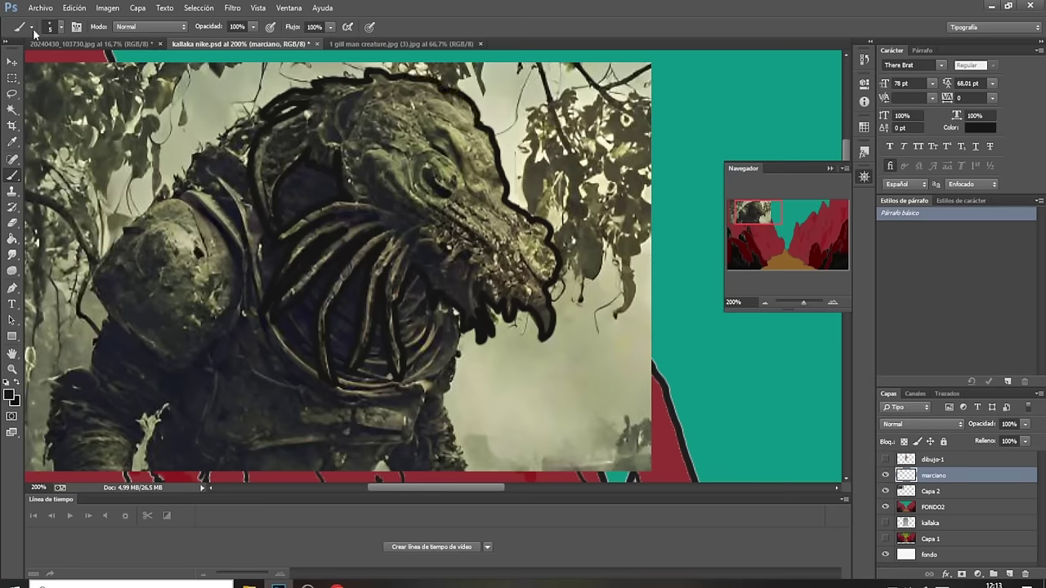
# Resize the brush to 4 px and add detail marks along the top of the creature's head.
pyautogui.click(51, 30)
pyautogui.click(120, 51)
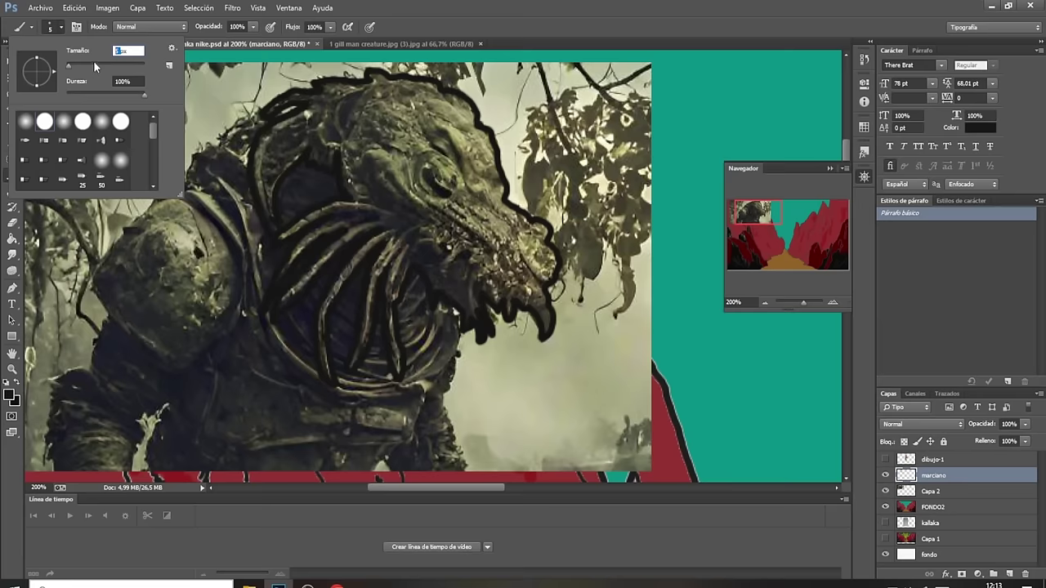
pyautogui.write('3')
pyautogui.press('Return')
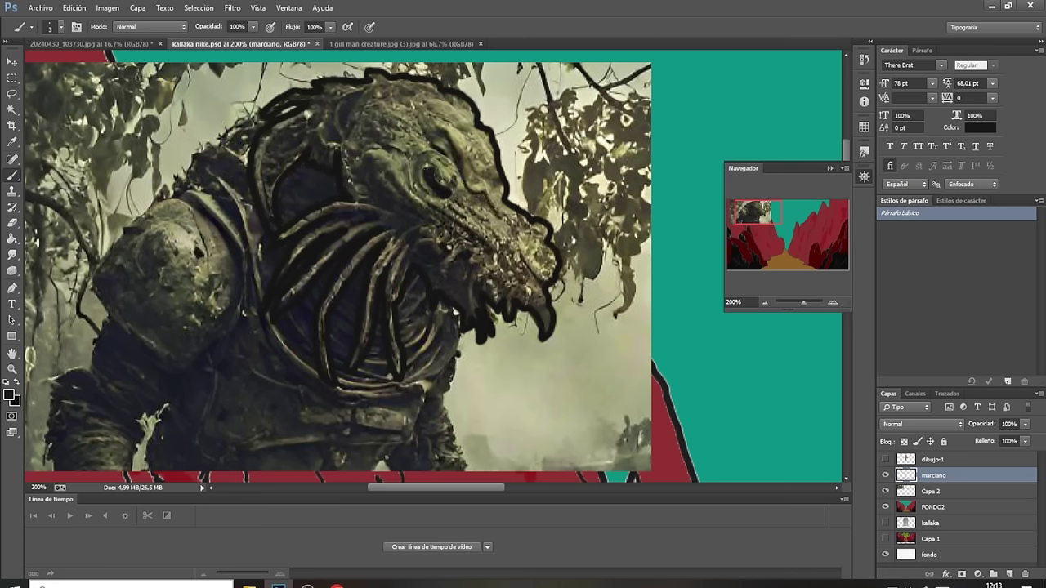
pyautogui.click(56, 31)
pyautogui.doubleClick(118, 50)
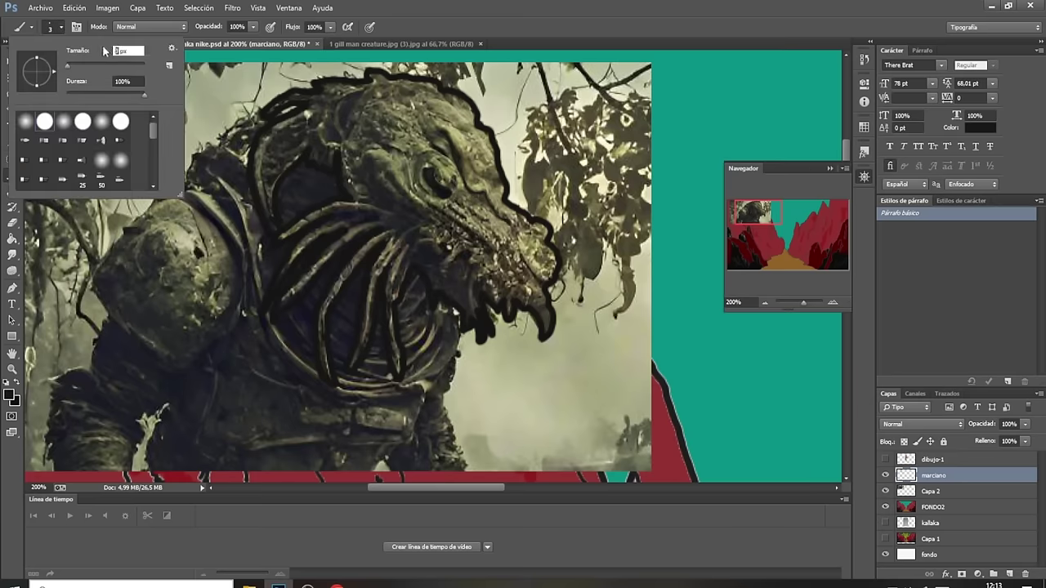
pyautogui.write('4')
pyautogui.press('Return')
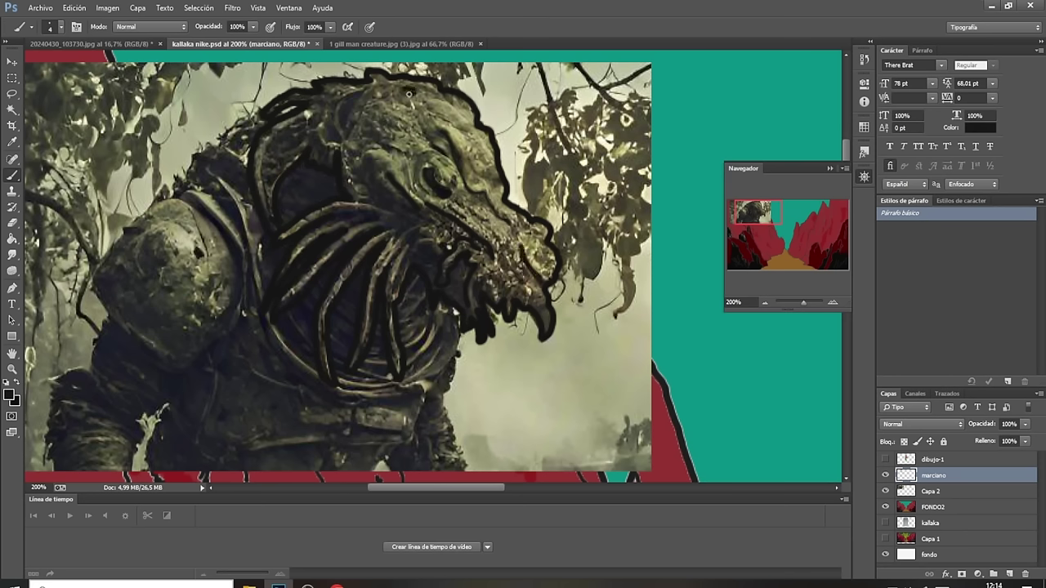
pyautogui.moveTo(409, 94); pyautogui.dragTo(386, 94)
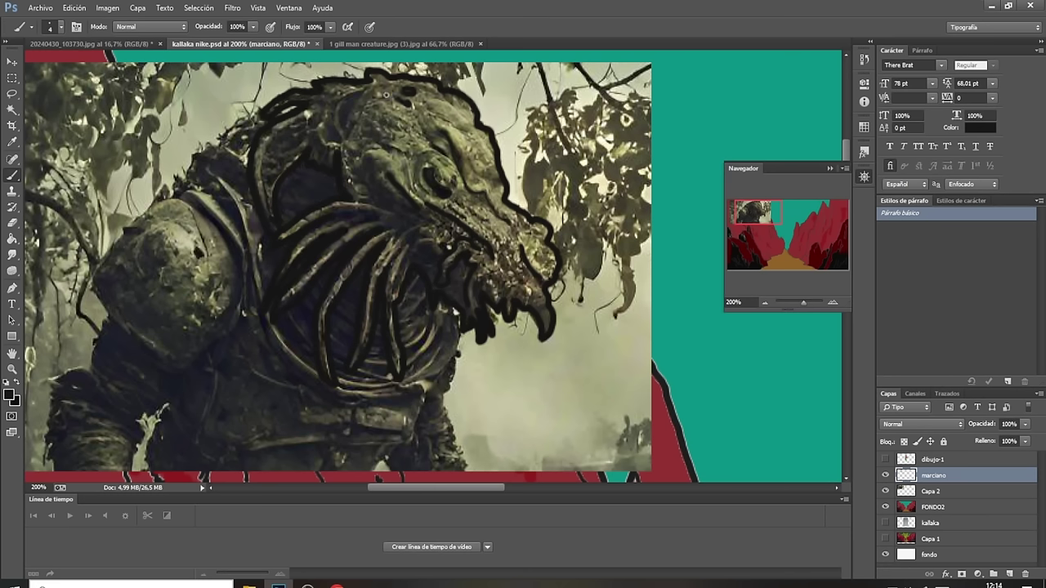
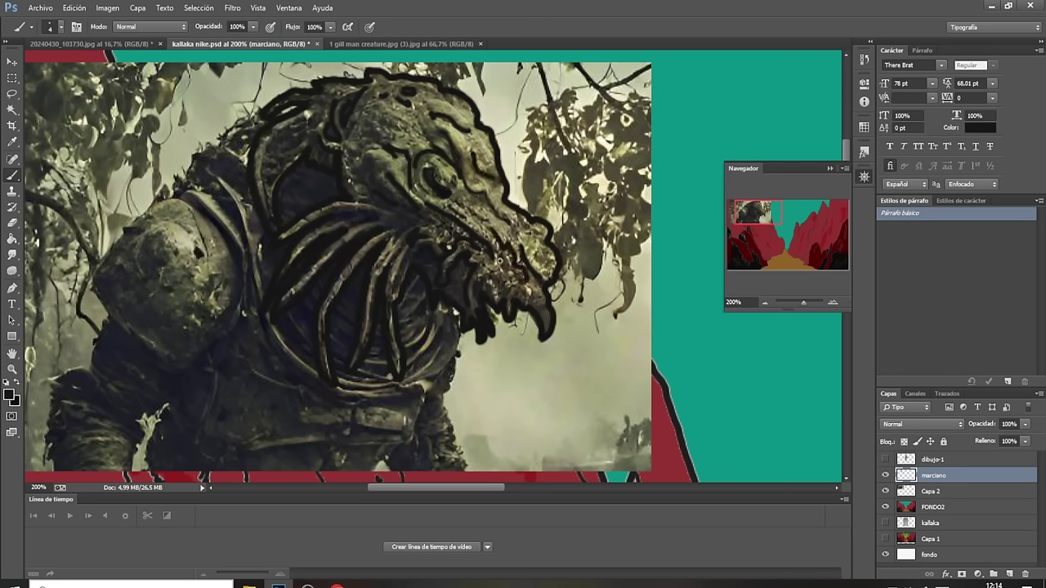
# Touch up the snout lines, hide the creature reference photo and bring its head into view.
pyautogui.moveTo(500, 258); pyautogui.dragTo(516, 288)
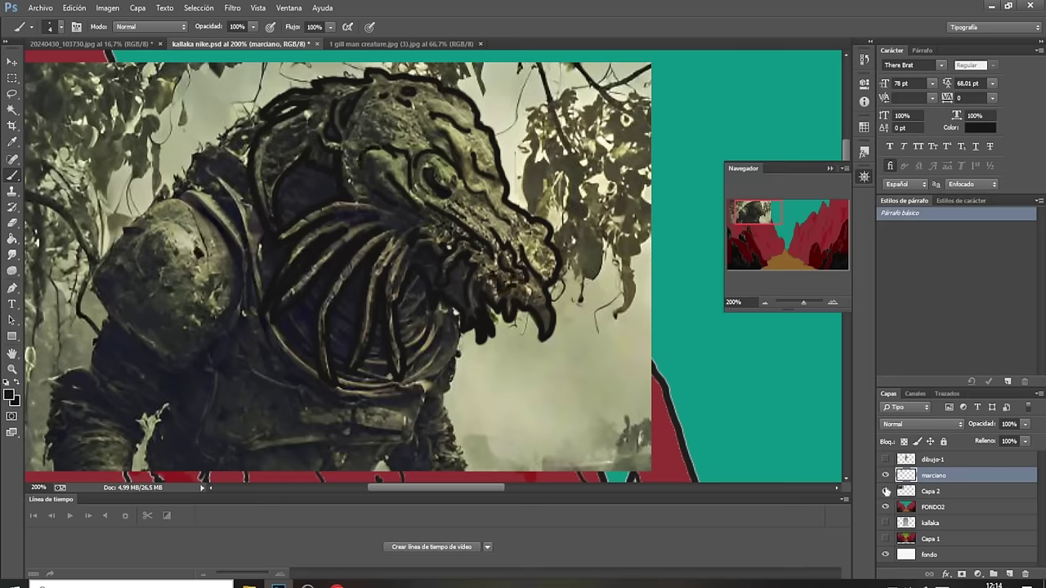
pyautogui.click(884, 490)
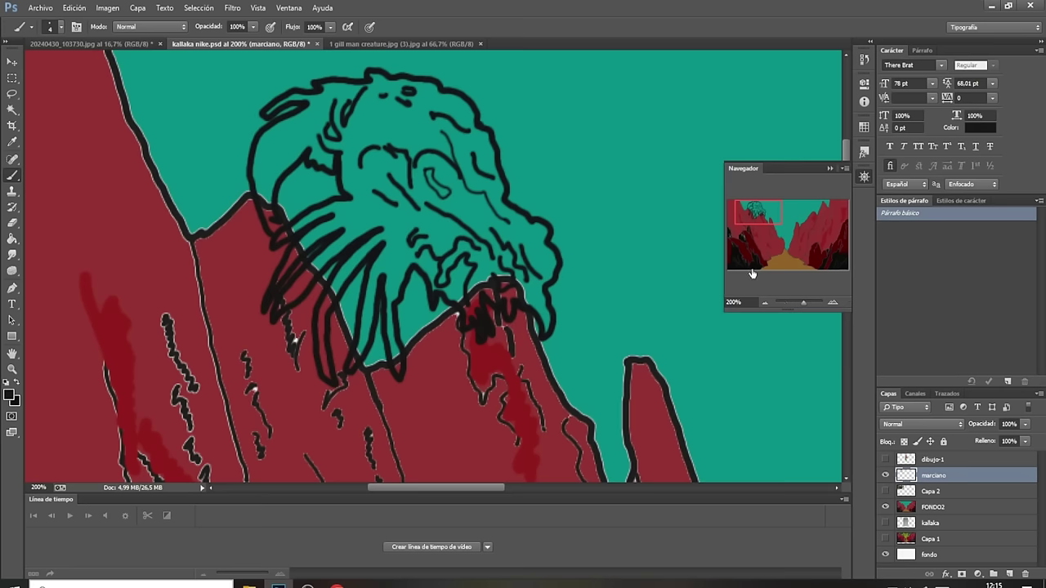
pyautogui.moveTo(754, 215); pyautogui.dragTo(760, 214)
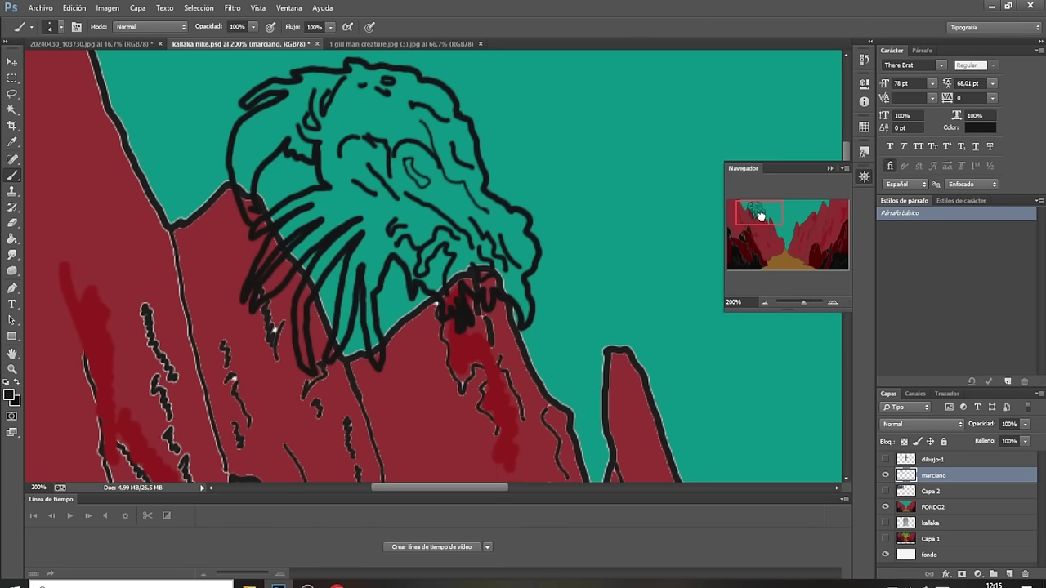
pyautogui.click(10, 396)
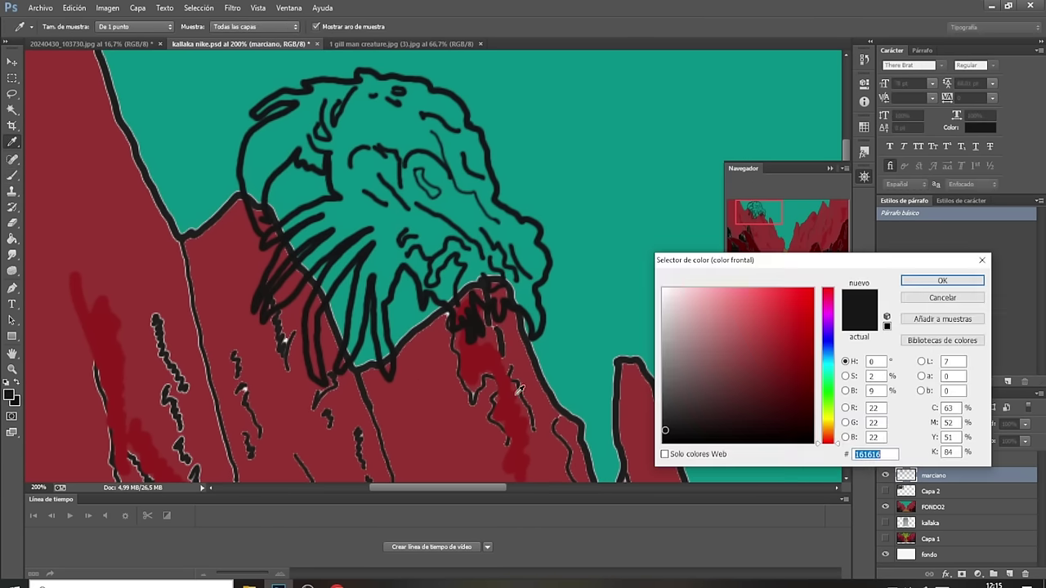
# Set the foreground to green #068545 and paint-bucket fill the creature's head and tentacle gaps.
pyautogui.click(828, 378)
pyautogui.click(806, 362)
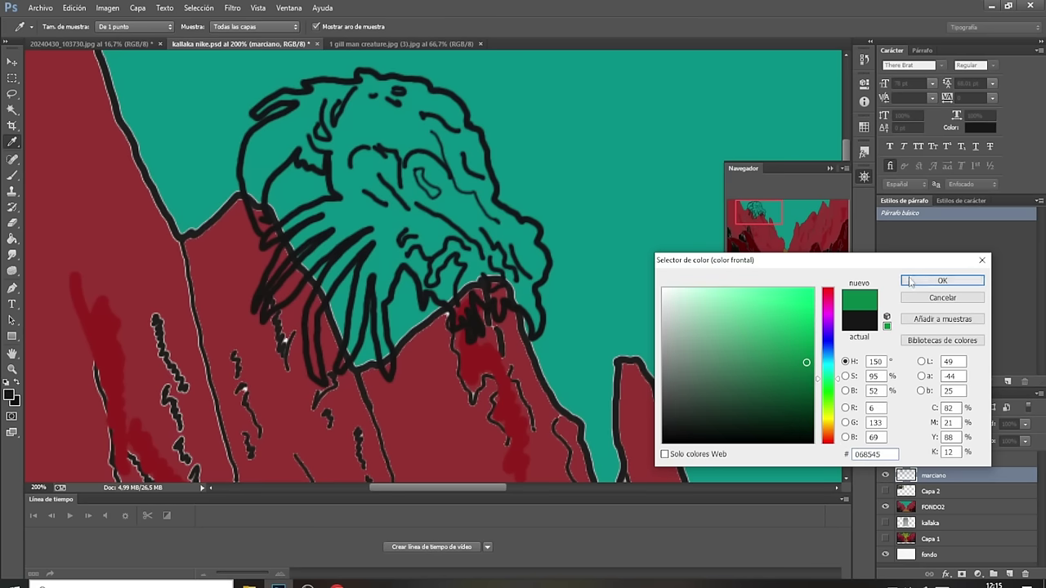
pyautogui.click(941, 280)
pyautogui.click(11, 239)
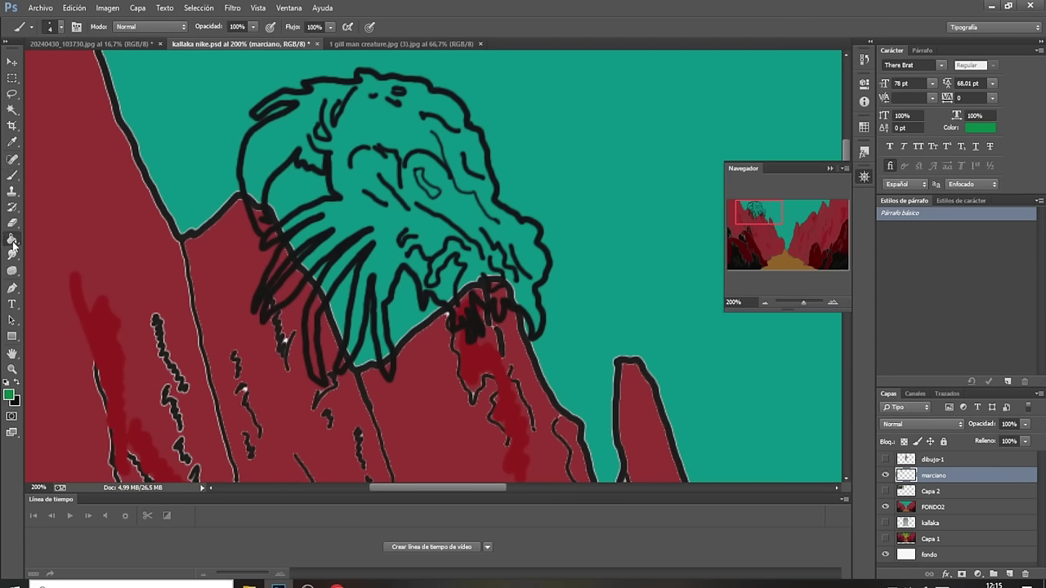
pyautogui.click(363, 215)
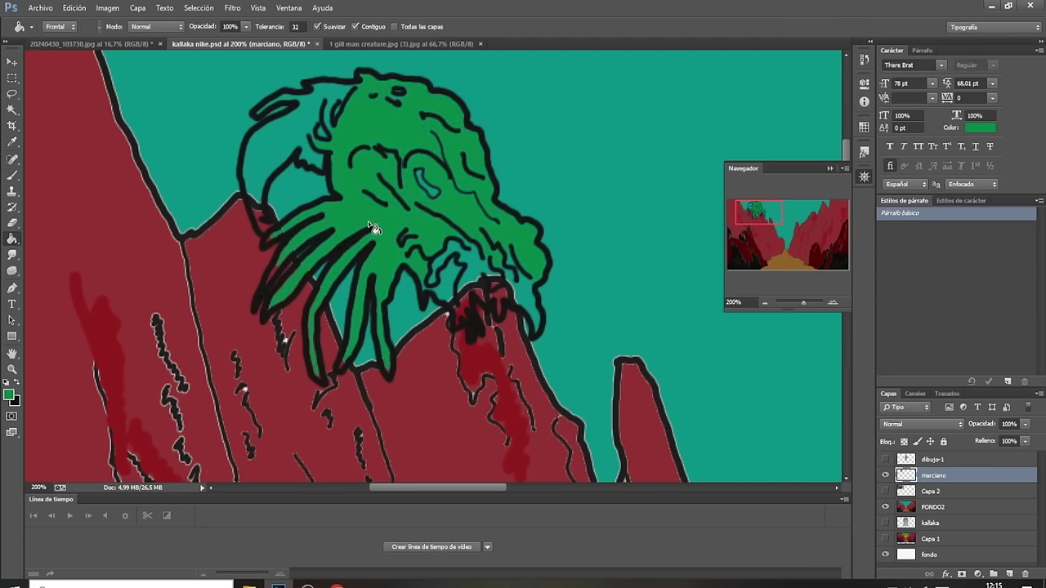
pyautogui.click(285, 141)
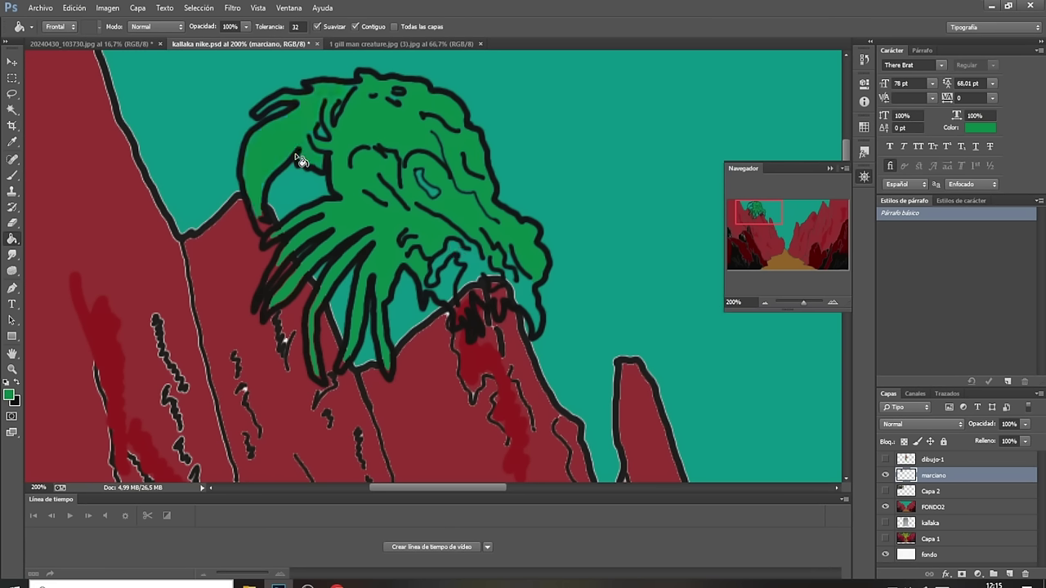
pyautogui.click(521, 288)
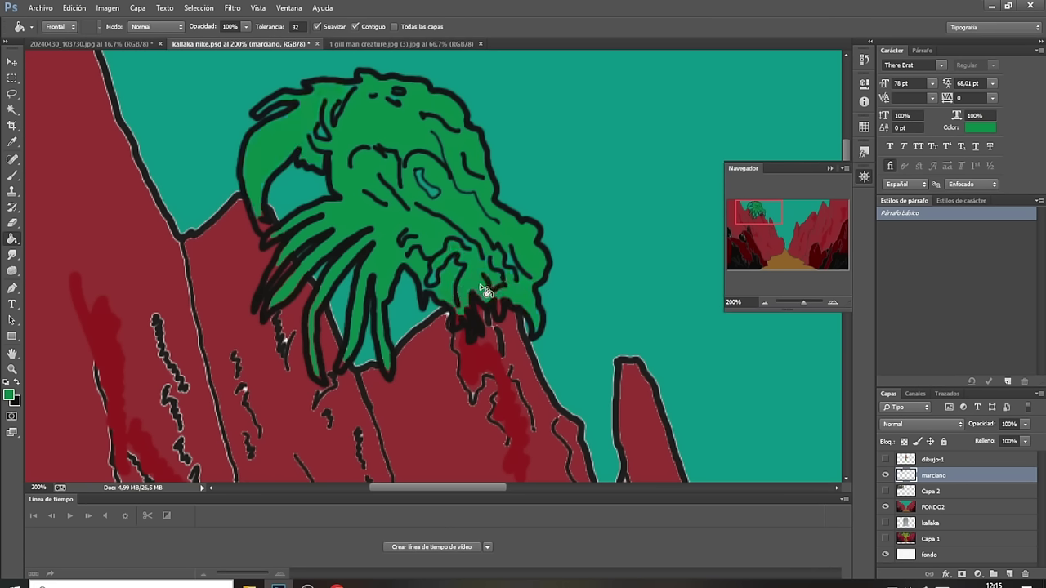
# Change the foreground to darker green 035c2f and switch to the Brush tool.
pyautogui.click(12, 397)
pyautogui.click(809, 387)
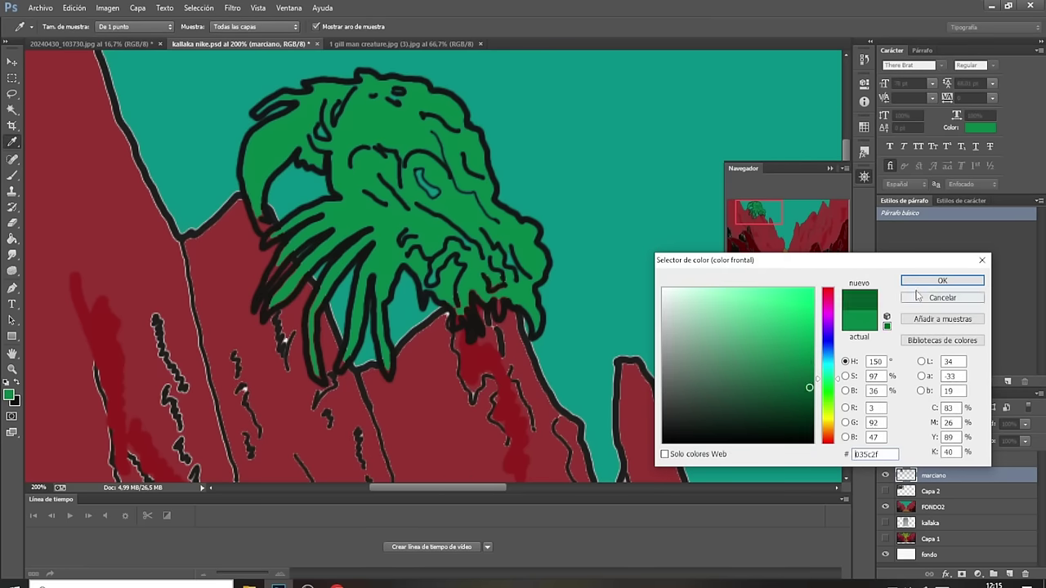
pyautogui.click(923, 280)
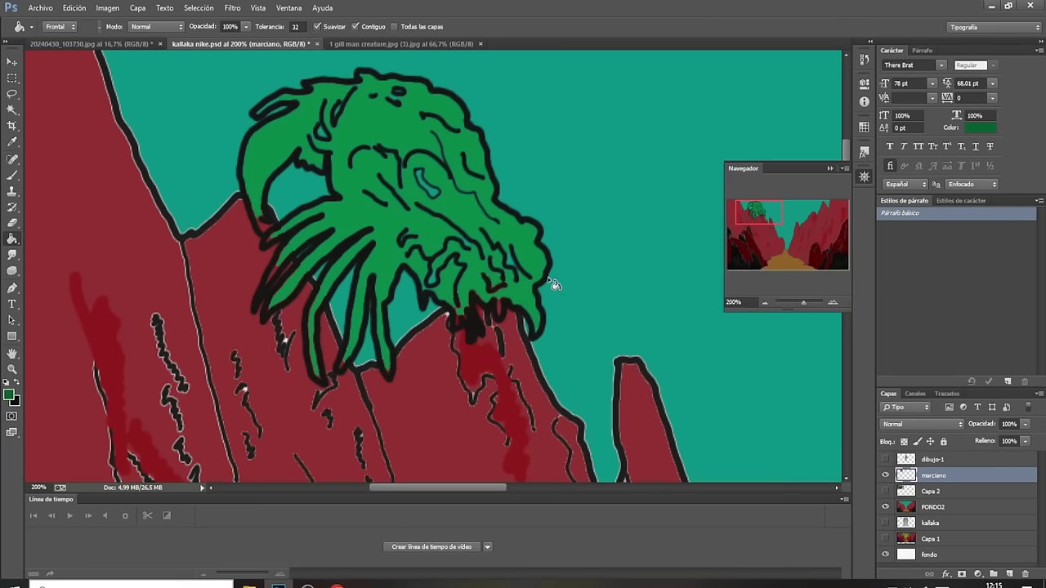
pyautogui.click(13, 174)
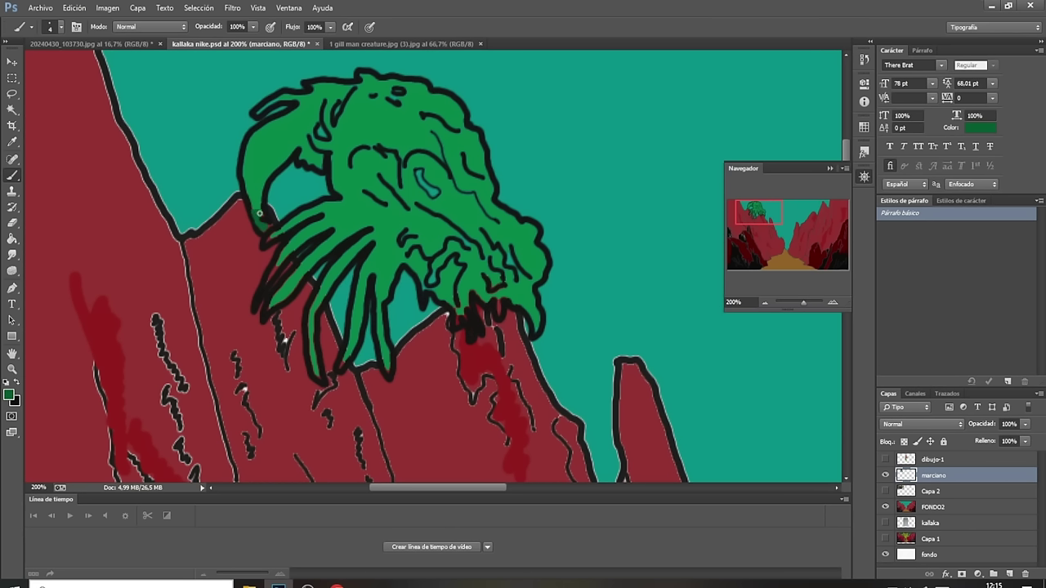
# Brush darker green shading strokes over the creature's head edges and face.
pyautogui.moveTo(258, 214); pyautogui.dragTo(253, 201)
pyautogui.moveTo(295, 146)
pyautogui.mouseDown()
pyautogui.moveTo(268, 173)
pyautogui.moveTo(261, 205)
pyautogui.mouseUp()
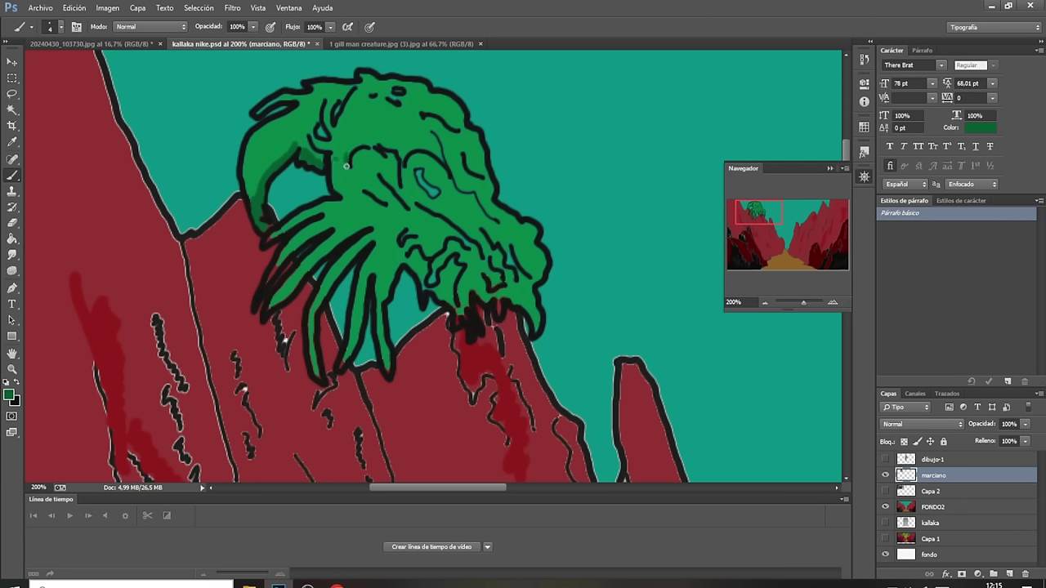
pyautogui.moveTo(364, 140)
pyautogui.mouseDown()
pyautogui.moveTo(346, 160)
pyautogui.moveTo(367, 143)
pyautogui.moveTo(433, 152)
pyautogui.mouseUp()
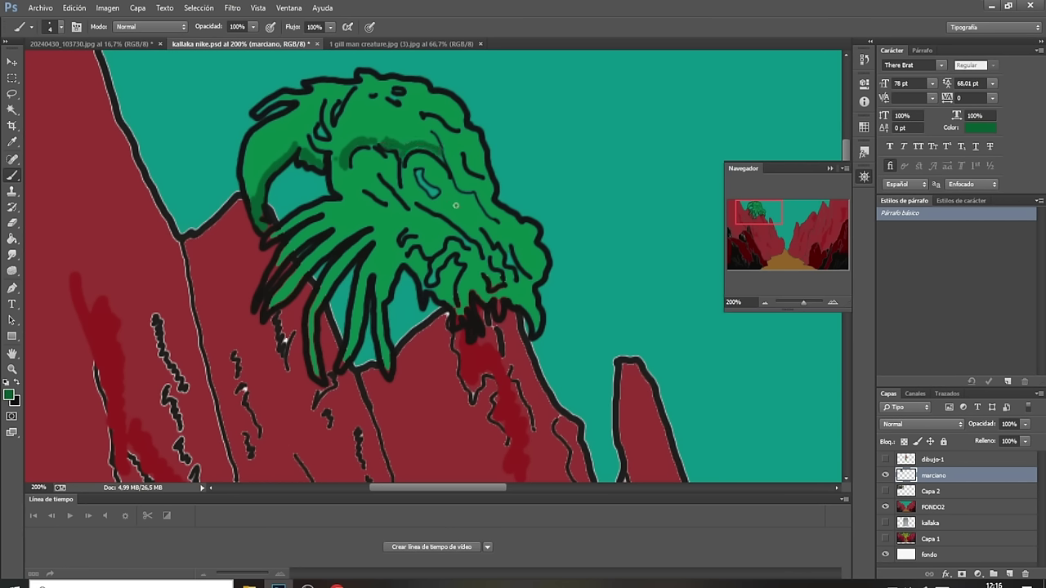
pyautogui.moveTo(513, 243); pyautogui.dragTo(525, 261)
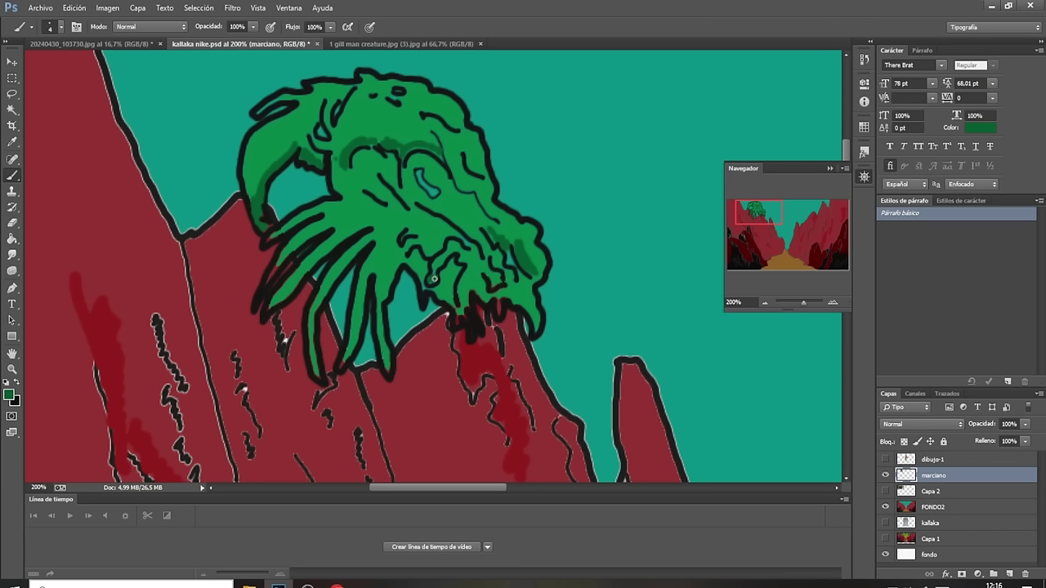
pyautogui.moveTo(433, 280)
pyautogui.mouseDown()
pyautogui.moveTo(434, 271)
pyautogui.moveTo(462, 306)
pyautogui.mouseUp()
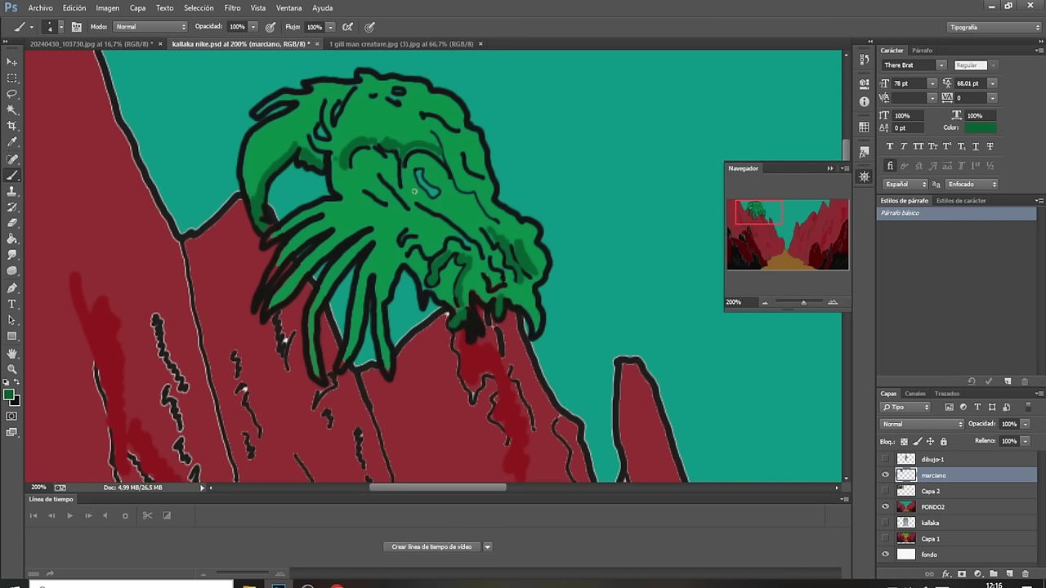
# Cover the black finger tips with green and repaint the shading around the eye.
pyautogui.moveTo(319, 375); pyautogui.dragTo(311, 353)
pyautogui.moveTo(382, 363); pyautogui.dragTo(388, 367)
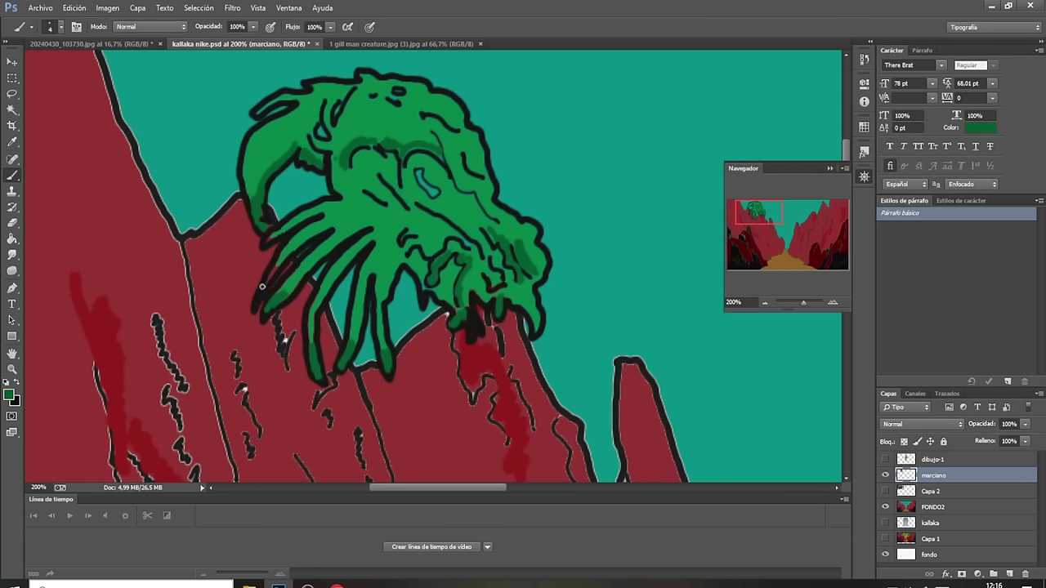
pyautogui.moveTo(275, 285); pyautogui.dragTo(276, 260)
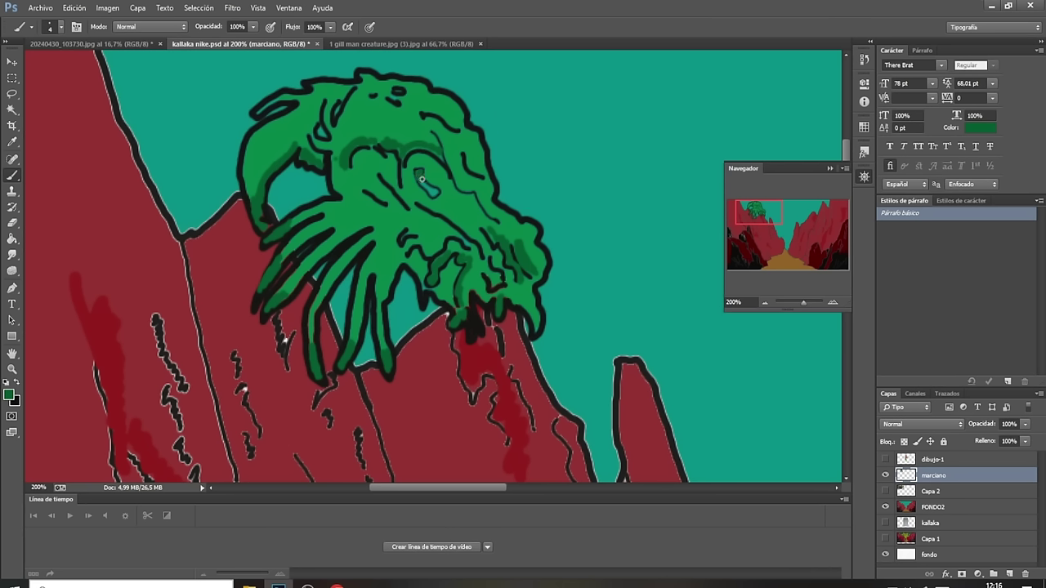
pyautogui.moveTo(421, 179); pyautogui.dragTo(431, 191)
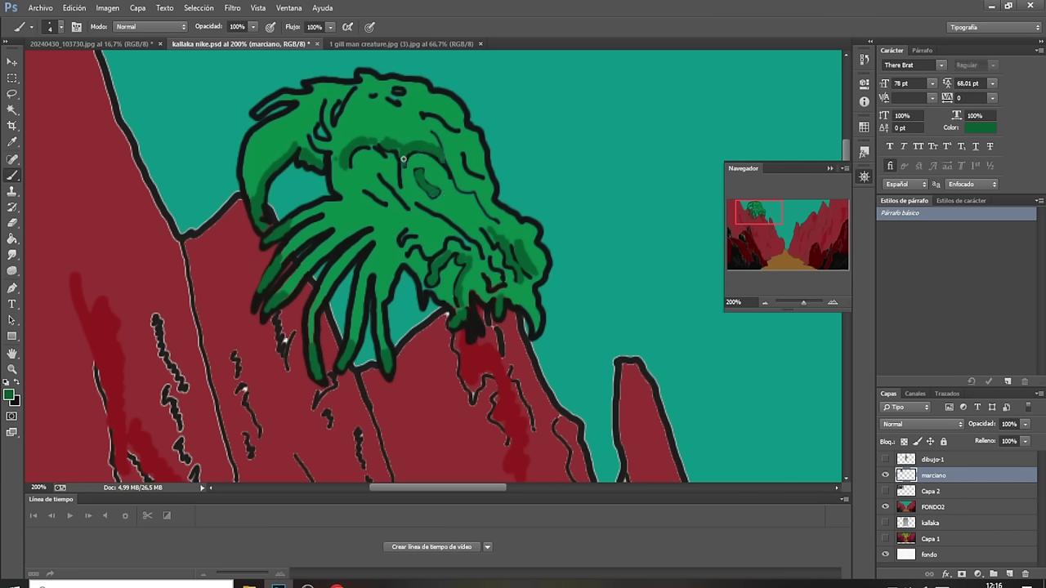
pyautogui.click(10, 395)
# Set the foreground to very dark green #01351b and dab deep shadows around the eye and head.
pyautogui.click(809, 411)
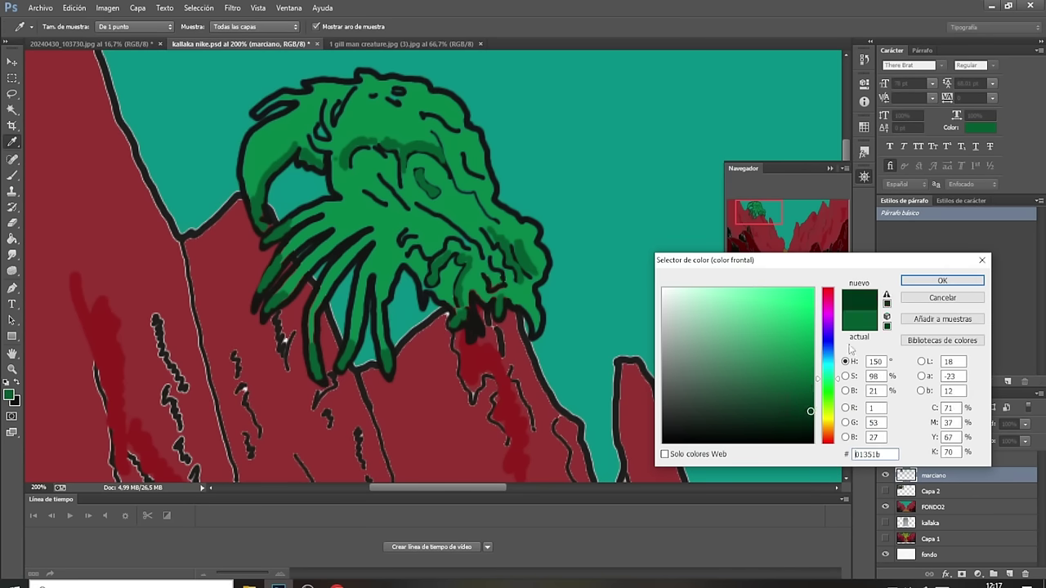
pyautogui.click(942, 281)
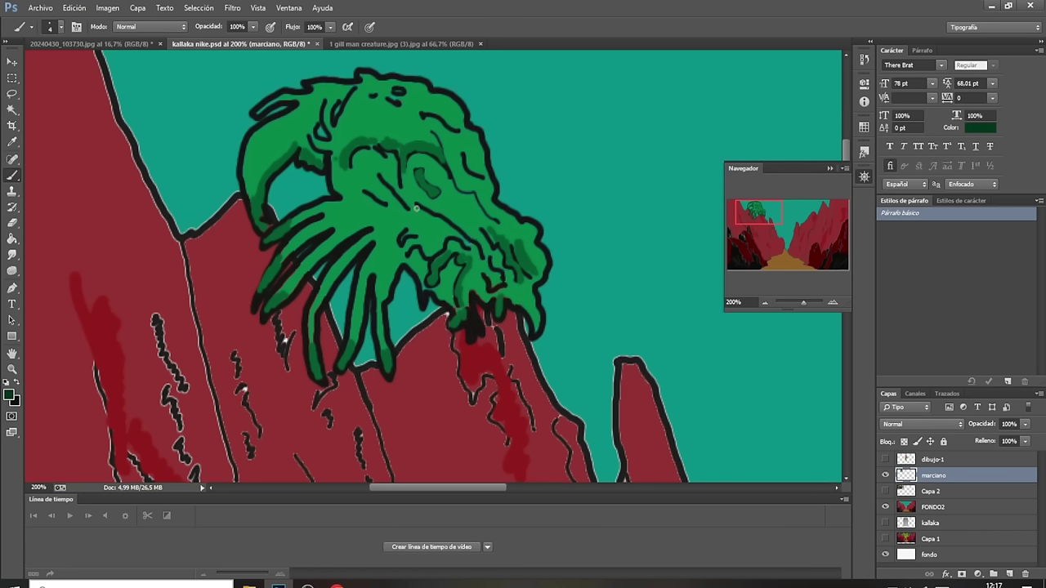
pyautogui.moveTo(419, 171)
pyautogui.mouseDown()
pyautogui.moveTo(424, 185)
pyautogui.moveTo(444, 173)
pyautogui.mouseUp()
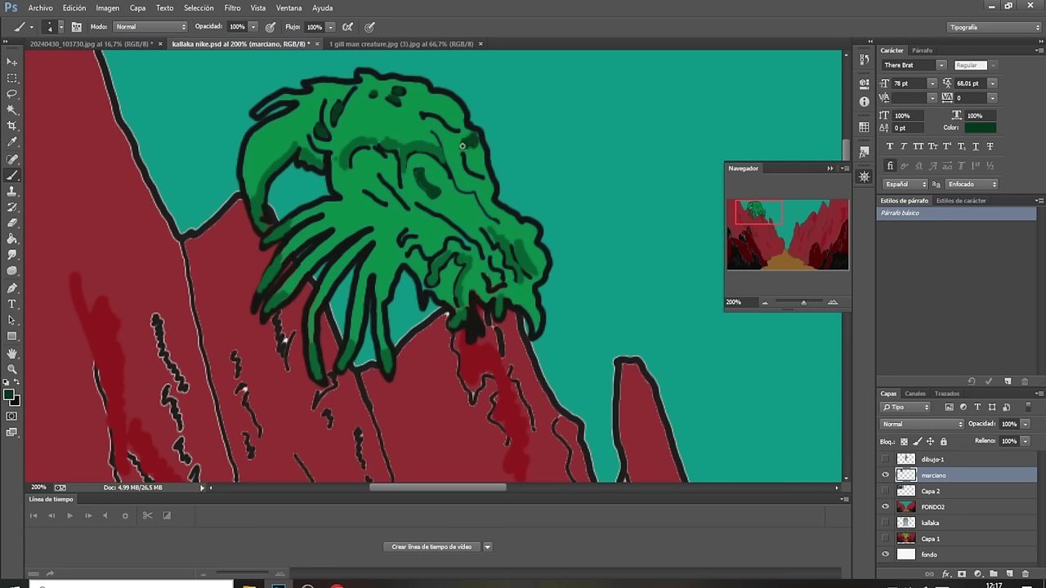
pyautogui.moveTo(472, 149); pyautogui.dragTo(479, 169)
pyautogui.moveTo(487, 195); pyautogui.dragTo(490, 184)
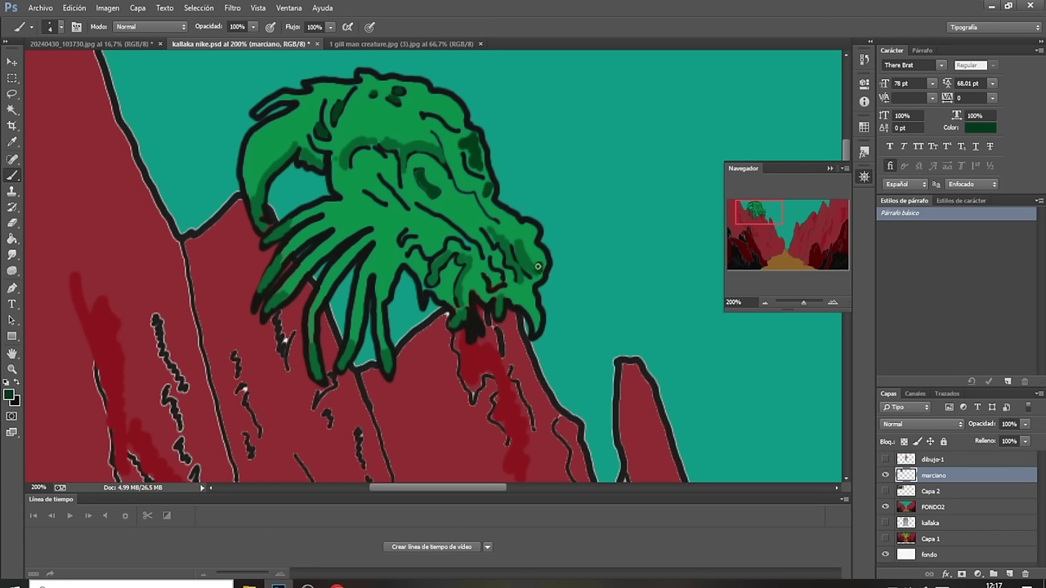
pyautogui.moveTo(539, 264); pyautogui.dragTo(537, 260)
pyautogui.click(534, 262)
pyautogui.moveTo(462, 198); pyautogui.dragTo(479, 214)
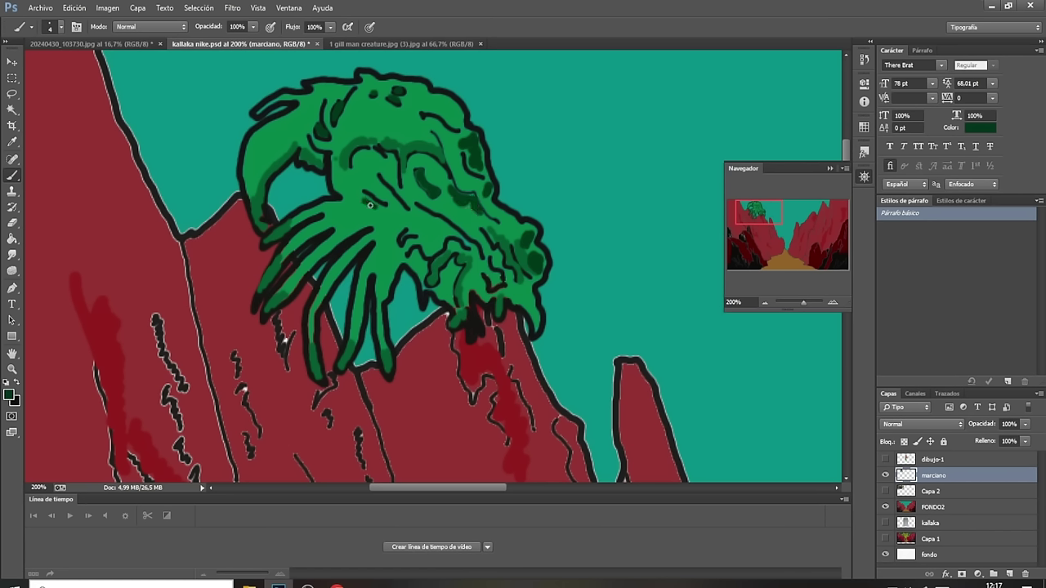
pyautogui.moveTo(359, 206); pyautogui.dragTo(369, 215)
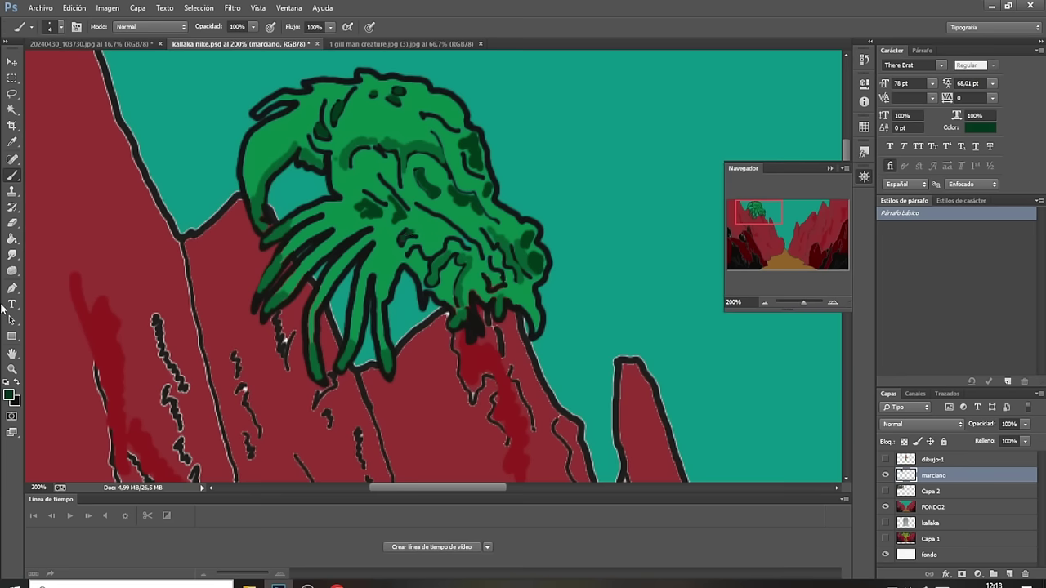
# Set the foreground to bright green #01ac55 and paint a highlight on the creature's eye.
pyautogui.click(10, 396)
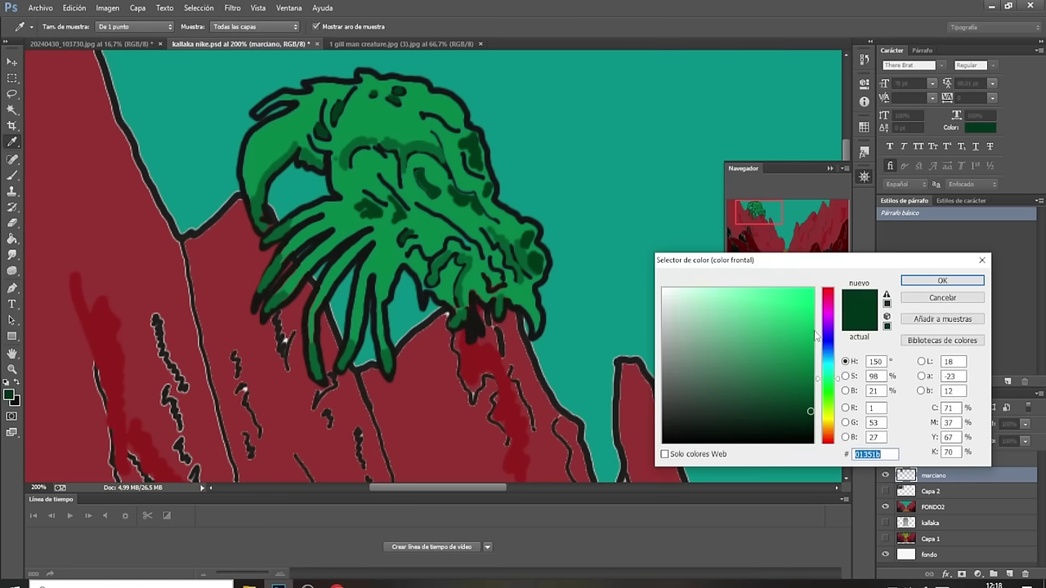
pyautogui.click(812, 339)
pyautogui.click(906, 282)
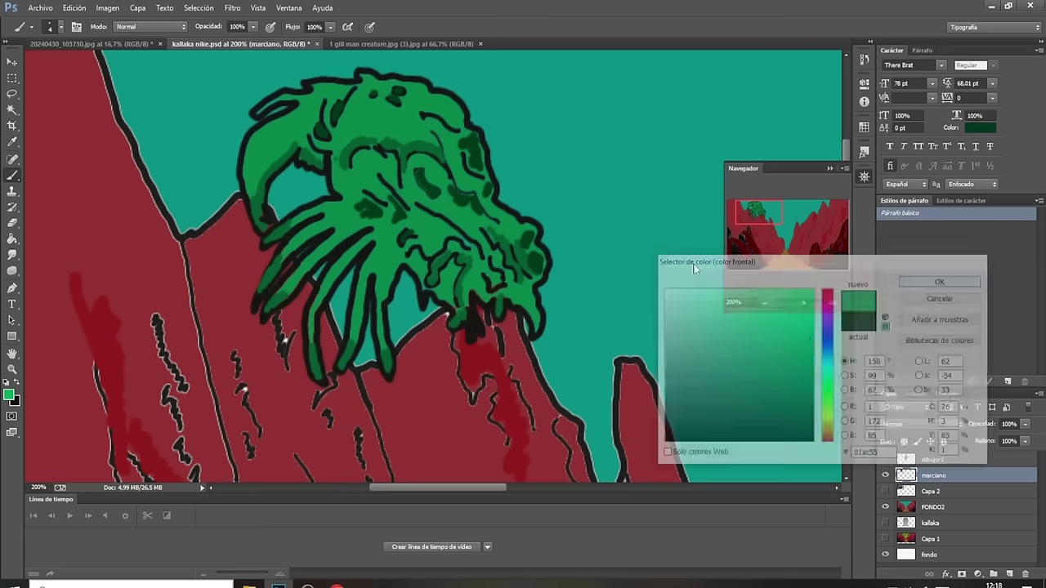
pyautogui.click(426, 162)
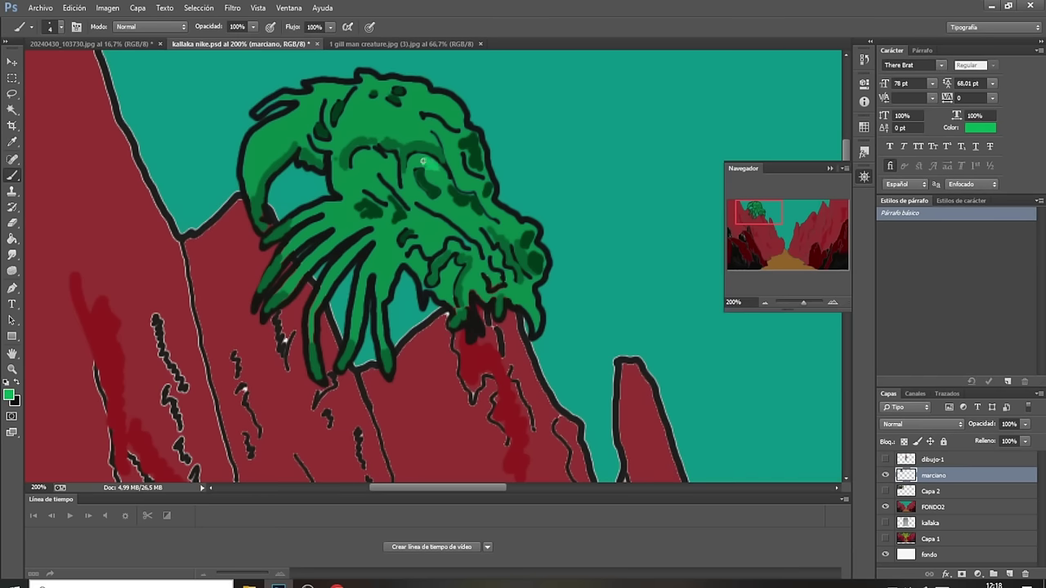
pyautogui.moveTo(418, 160); pyautogui.dragTo(425, 162)
pyautogui.click(437, 173)
# Brush bright green highlights along the head top, the snout and down the face.
pyautogui.moveTo(435, 99); pyautogui.dragTo(448, 102)
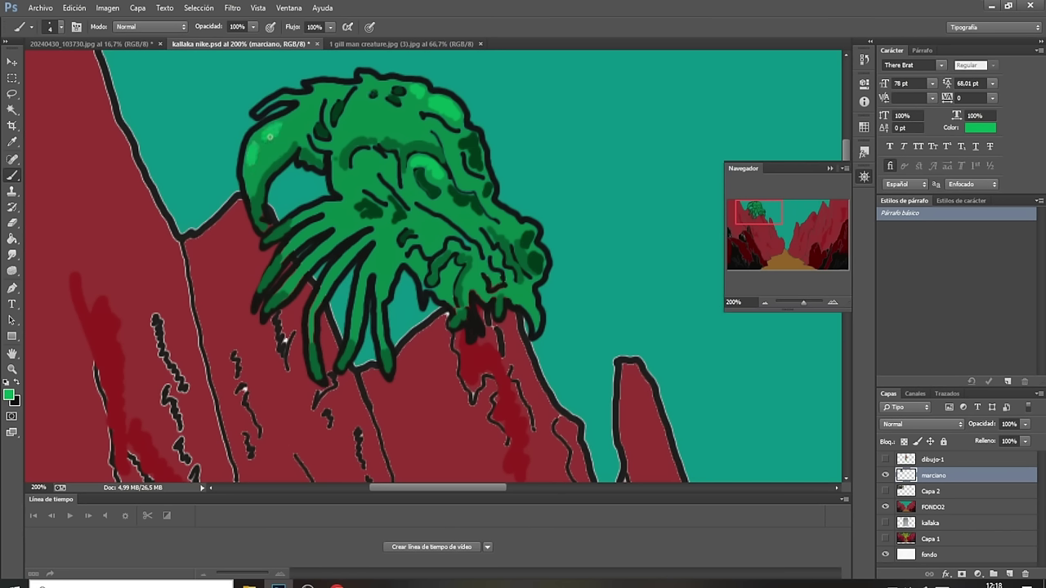
pyautogui.moveTo(270, 136); pyautogui.dragTo(308, 104)
pyautogui.moveTo(308, 104); pyautogui.dragTo(337, 88)
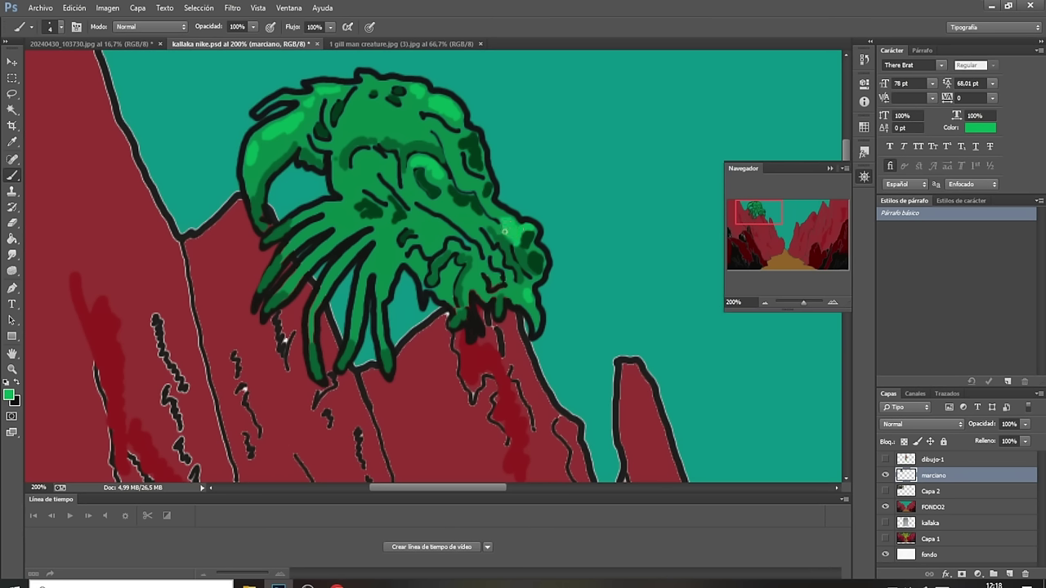
pyautogui.moveTo(504, 231); pyautogui.dragTo(494, 214)
pyautogui.moveTo(462, 223); pyautogui.dragTo(478, 237)
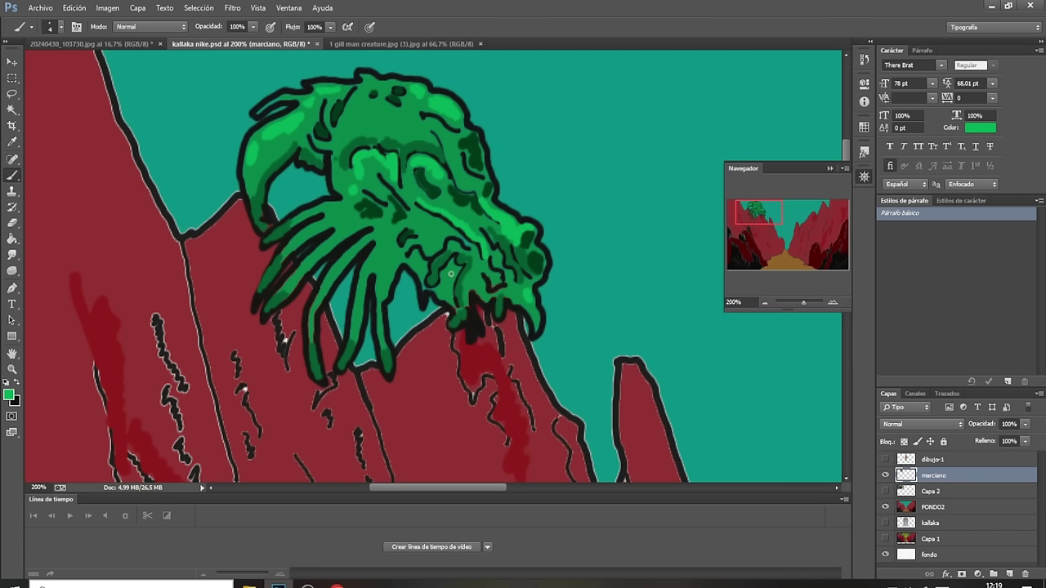
pyautogui.moveTo(450, 273); pyautogui.dragTo(450, 295)
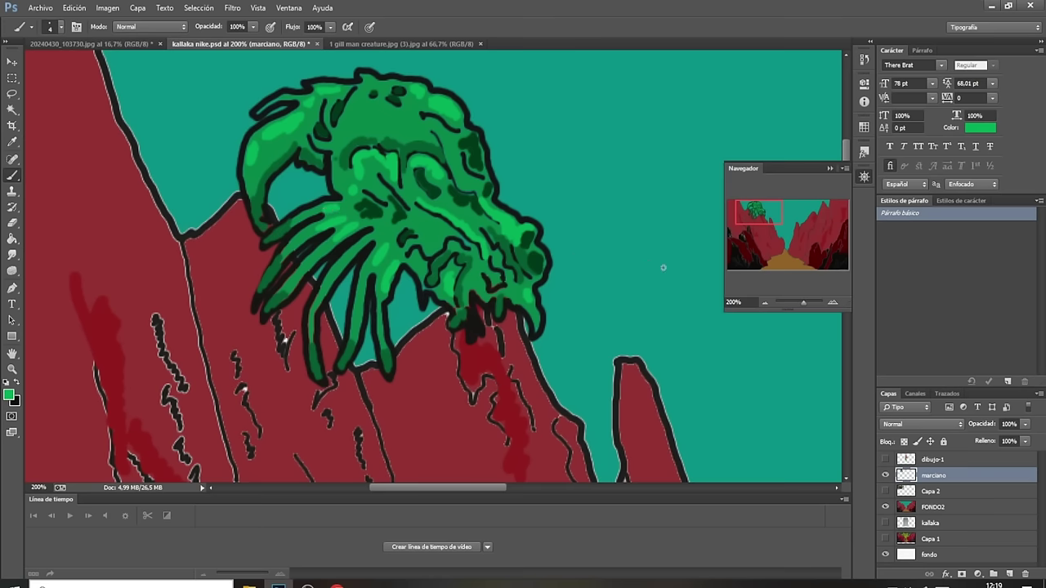
# Zoom out and turn on the dibujo-1 layer to reveal the girl with pink headphones.
pyautogui.click(766, 302)
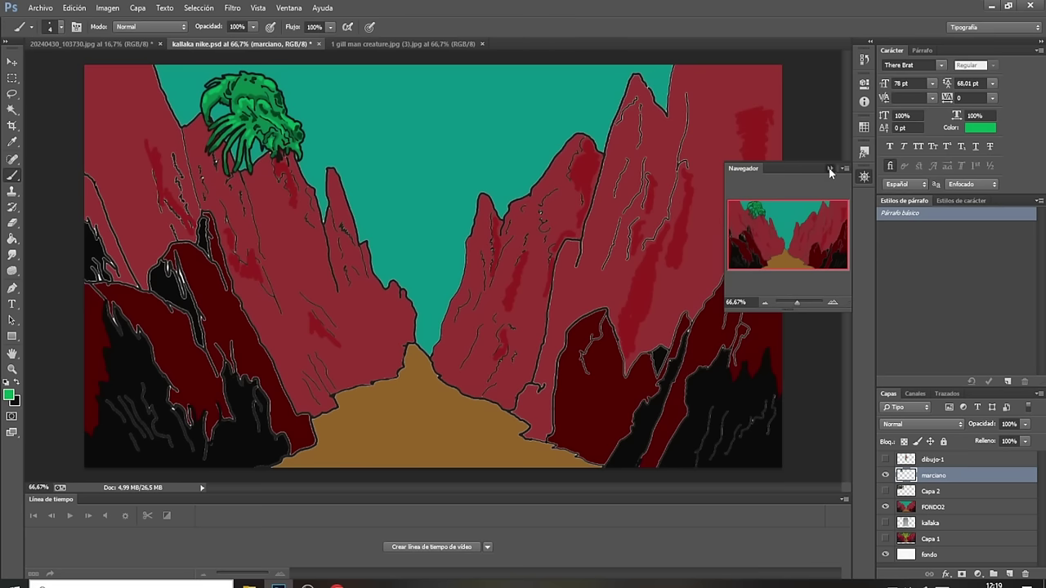
pyautogui.click(829, 169)
pyautogui.click(885, 459)
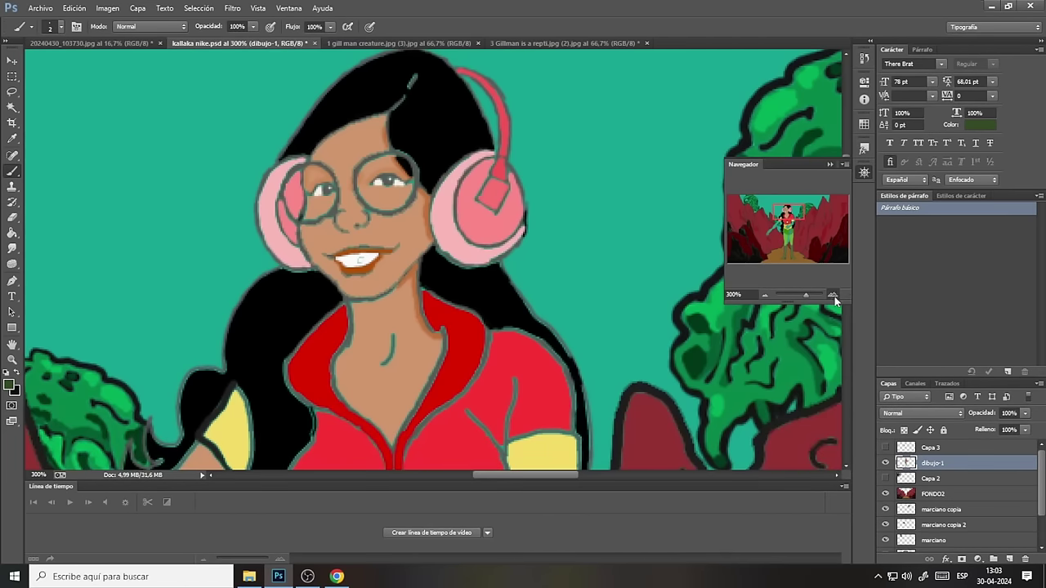
# Zoom to 600% on the face, hide the extras overlay and sample black from the hair.
pyautogui.click(832, 295)
pyautogui.click(834, 296)
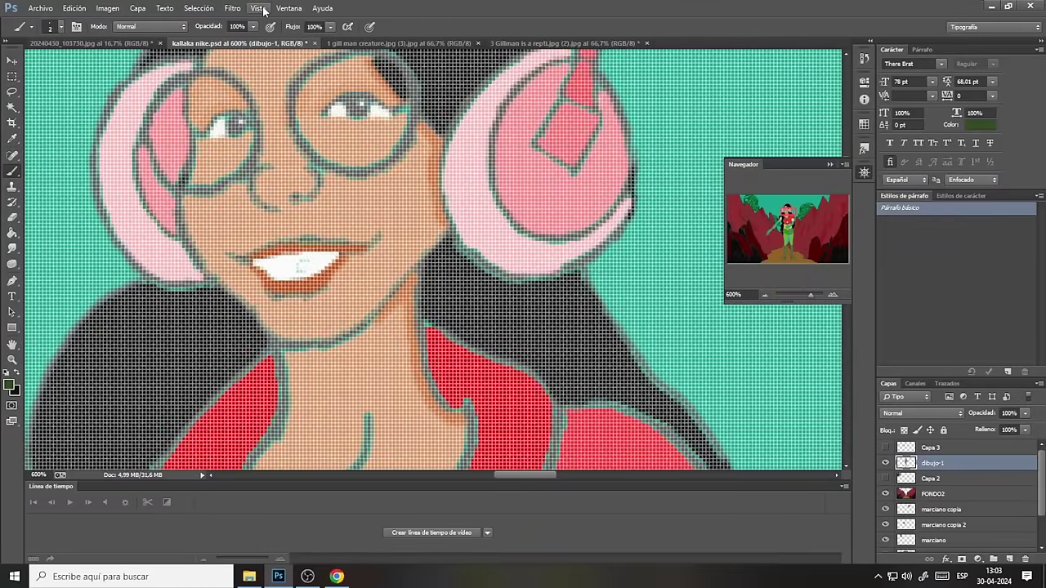
pyautogui.click(258, 8)
pyautogui.click(273, 184)
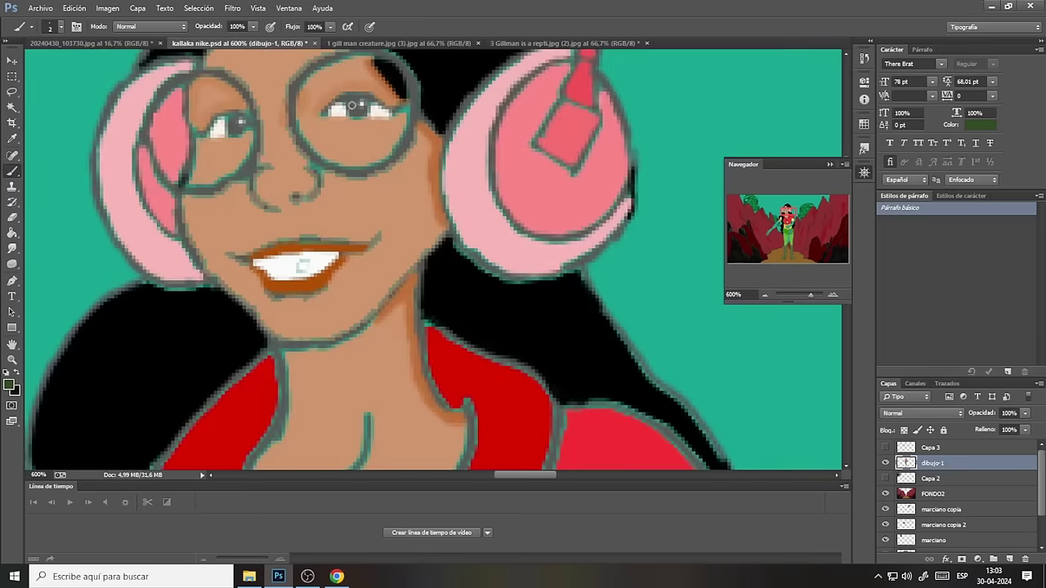
pyautogui.click(13, 139)
pyautogui.click(440, 90)
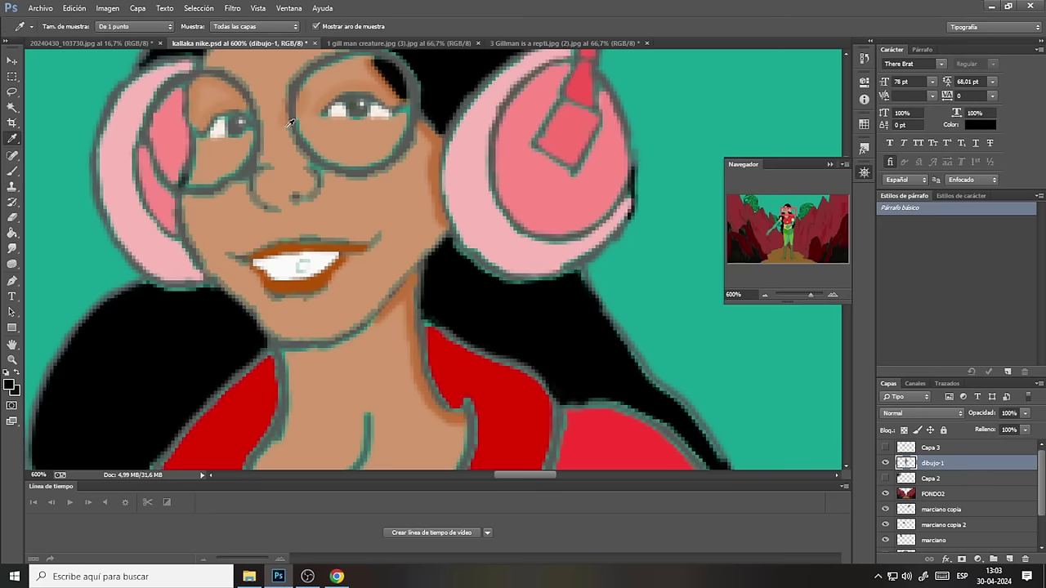
pyautogui.click(12, 171)
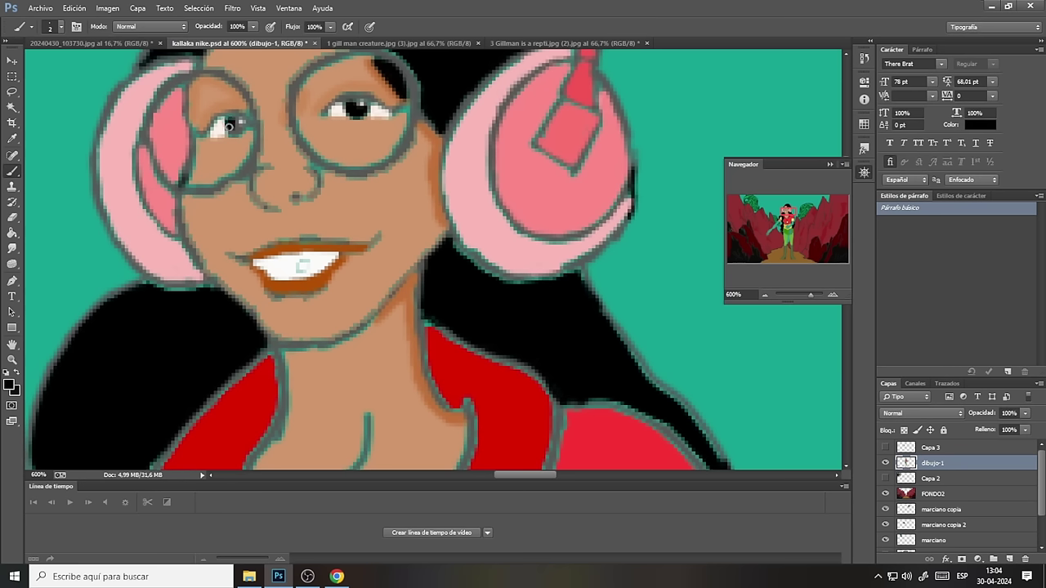
# Brush dark pupils, lash lines over both eyes and the curved nostril line.
pyautogui.moveTo(227, 125); pyautogui.dragTo(241, 127)
pyautogui.moveTo(325, 110)
pyautogui.mouseDown()
pyautogui.moveTo(360, 94)
pyautogui.moveTo(390, 109)
pyautogui.mouseUp()
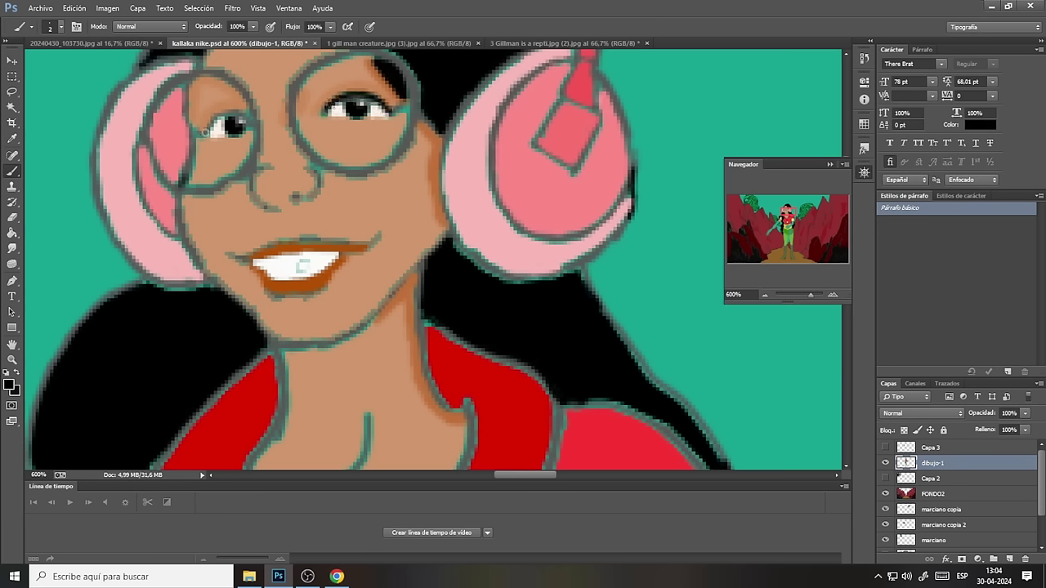
pyautogui.moveTo(207, 133)
pyautogui.mouseDown()
pyautogui.moveTo(237, 111)
pyautogui.moveTo(250, 120)
pyautogui.moveTo(221, 127)
pyautogui.mouseUp()
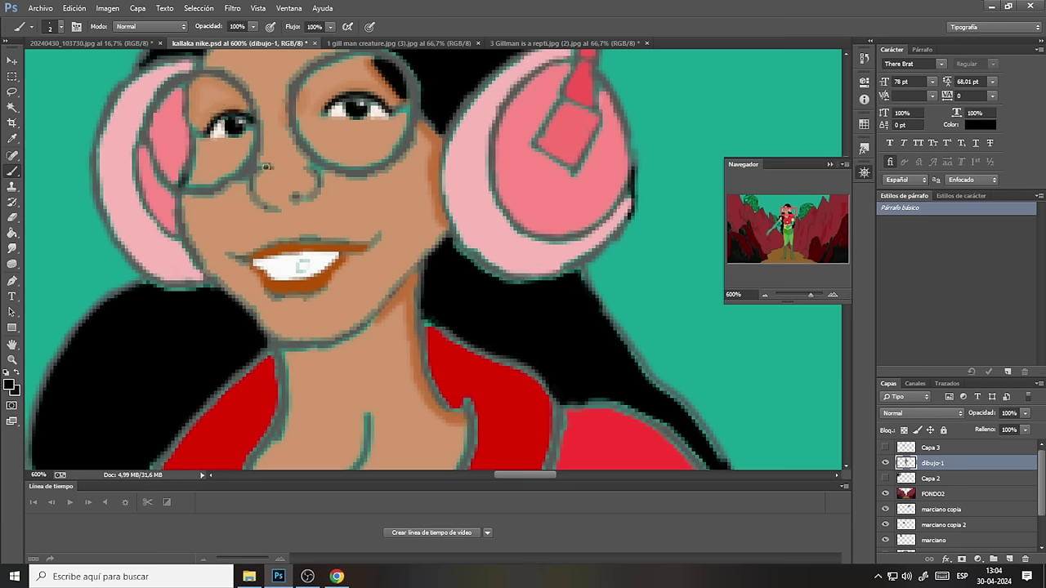
pyautogui.moveTo(266, 167)
pyautogui.mouseDown()
pyautogui.moveTo(246, 184)
pyautogui.moveTo(268, 207)
pyautogui.mouseUp()
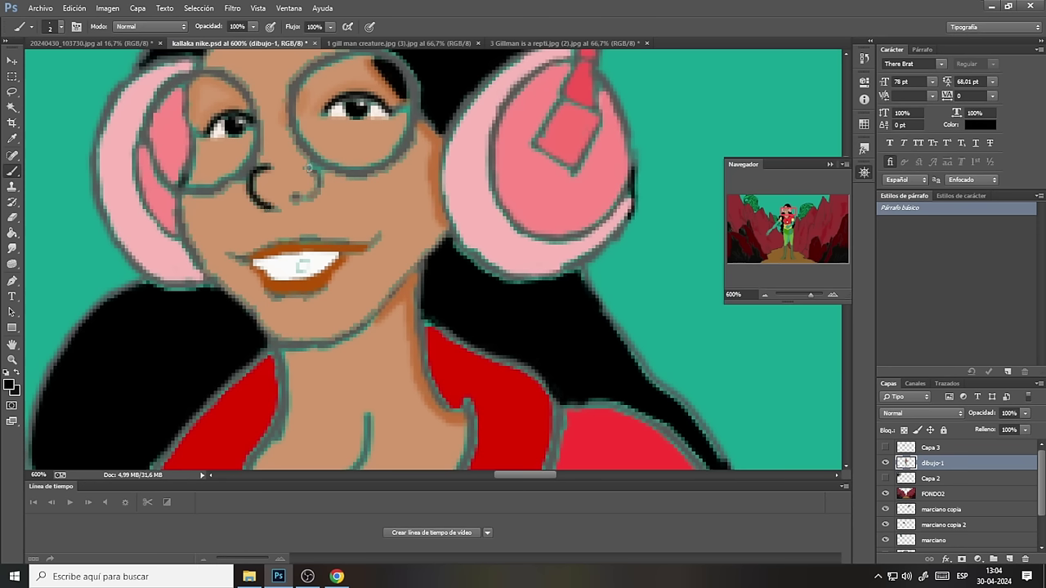
pyautogui.moveTo(308, 168)
pyautogui.mouseDown()
pyautogui.moveTo(313, 192)
pyautogui.moveTo(294, 197)
pyautogui.mouseUp()
pyautogui.click(10, 384)
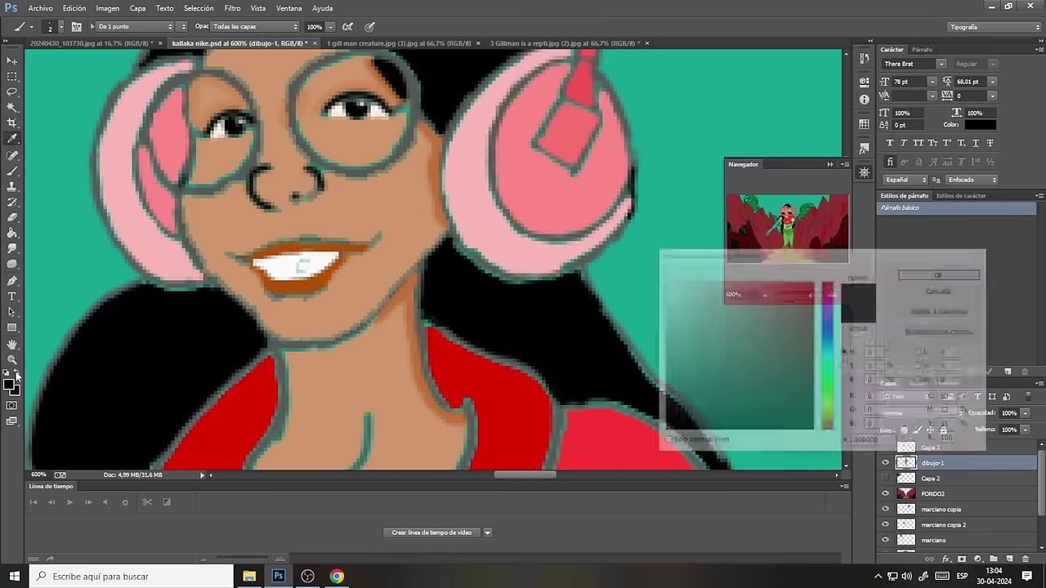
# Set the foreground to blue #1524e6 and close the Navigator panel.
pyautogui.click(827, 331)
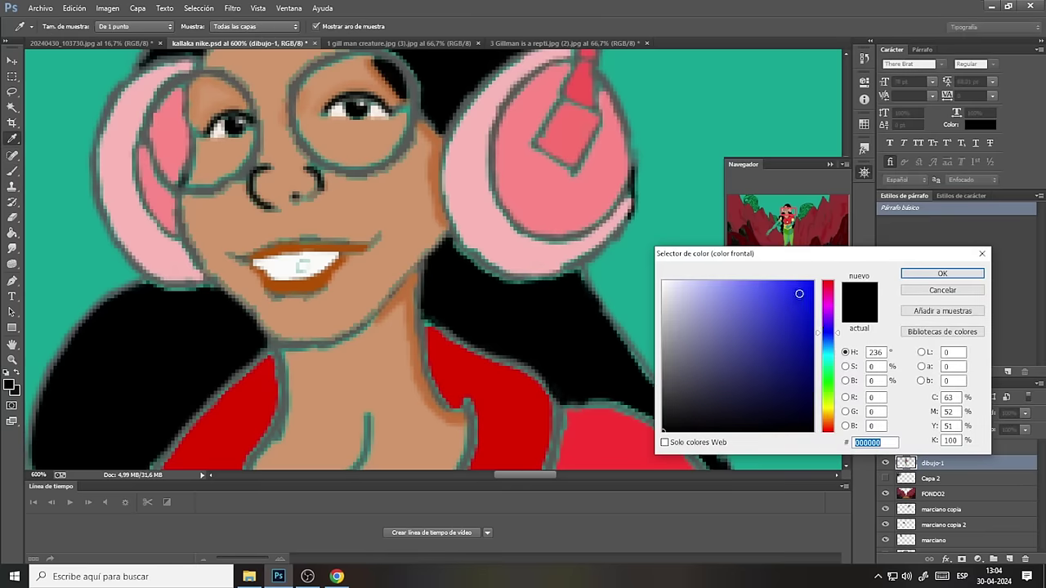
pyautogui.click(800, 295)
pyautogui.click(912, 273)
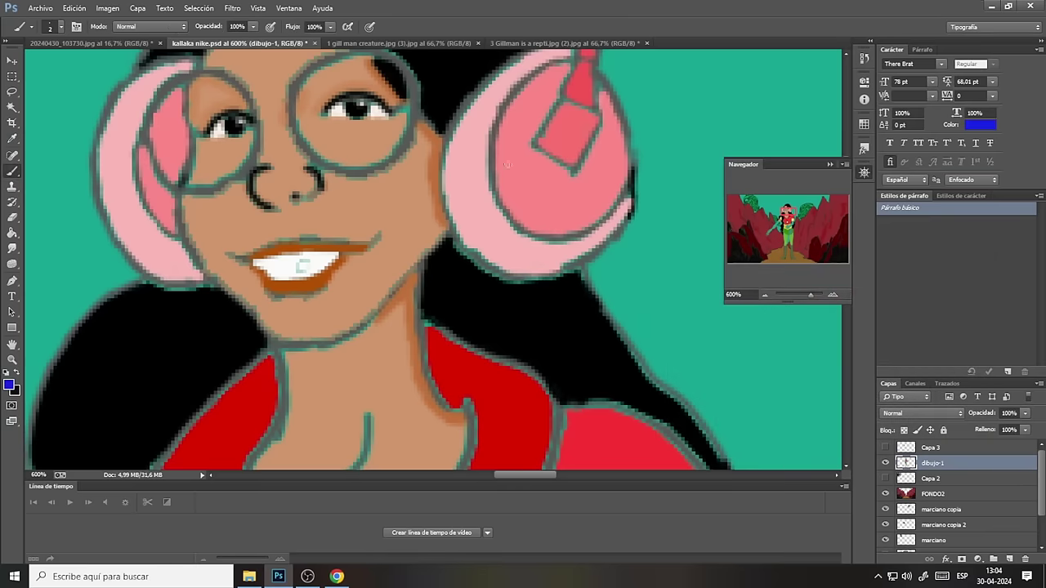
pyautogui.click(830, 164)
pyautogui.moveTo(847, 183); pyautogui.dragTo(846, 169)
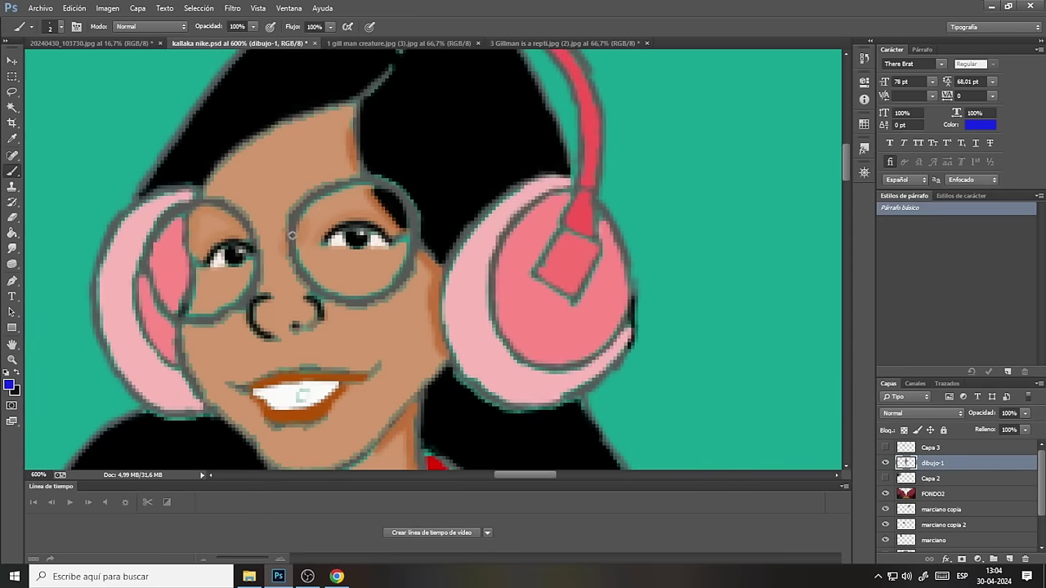
# Paint blue rims around the right lens and start outlining the left lens.
pyautogui.moveTo(291, 235)
pyautogui.mouseDown()
pyautogui.moveTo(322, 192)
pyautogui.moveTo(291, 232)
pyautogui.moveTo(300, 269)
pyautogui.moveTo(343, 303)
pyautogui.moveTo(385, 290)
pyautogui.moveTo(409, 258)
pyautogui.mouseUp()
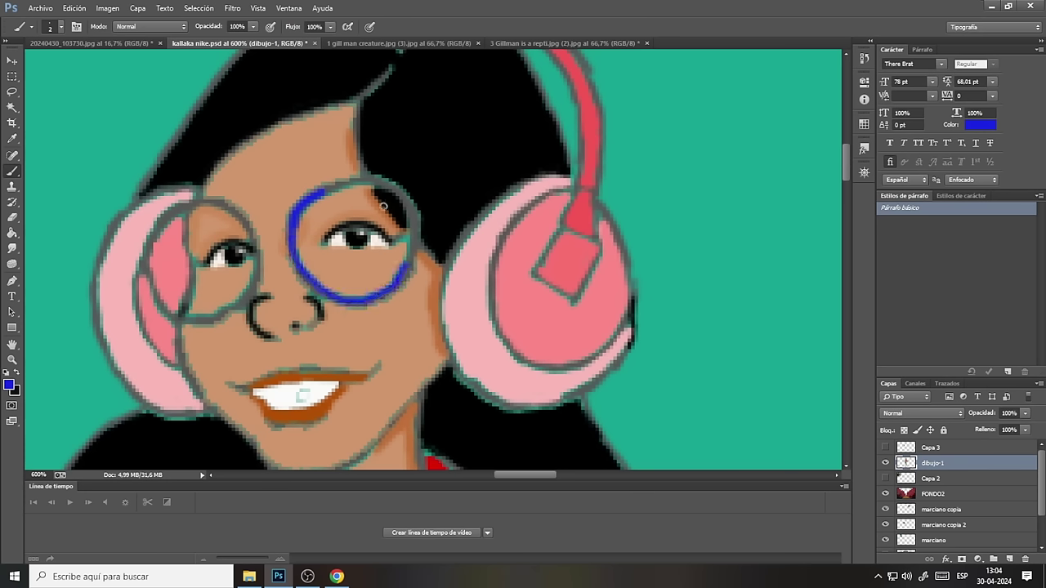
pyautogui.moveTo(307, 200)
pyautogui.mouseDown()
pyautogui.moveTo(361, 175)
pyautogui.moveTo(398, 188)
pyautogui.moveTo(415, 256)
pyautogui.moveTo(406, 279)
pyautogui.moveTo(362, 291)
pyautogui.mouseUp()
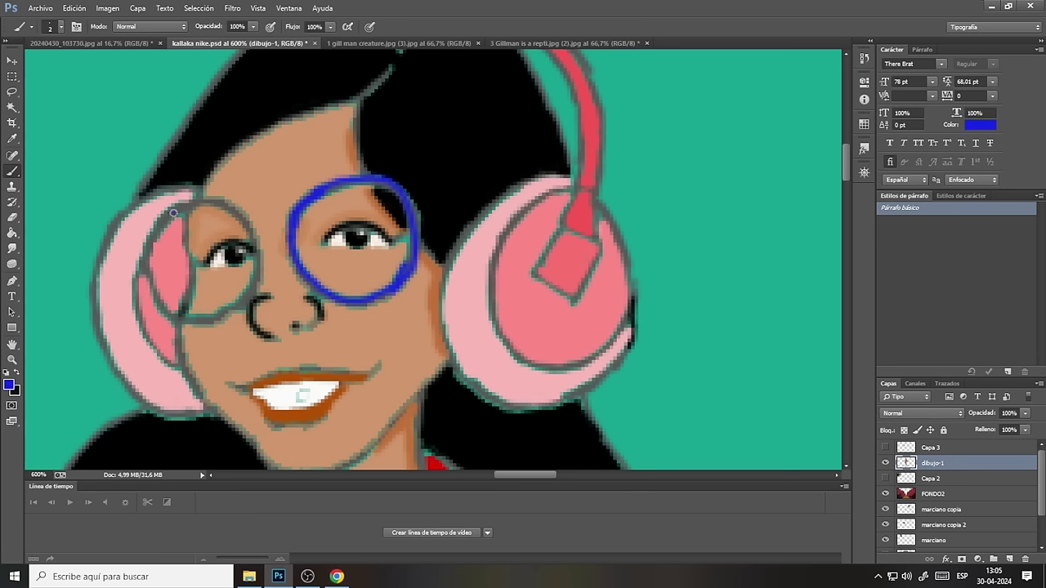
pyautogui.moveTo(173, 215)
pyautogui.mouseDown()
pyautogui.moveTo(221, 203)
pyautogui.moveTo(249, 232)
pyautogui.moveTo(251, 298)
pyautogui.moveTo(214, 319)
pyautogui.moveTo(178, 322)
pyautogui.moveTo(142, 275)
pyautogui.moveTo(152, 231)
pyautogui.moveTo(191, 206)
pyautogui.mouseUp()
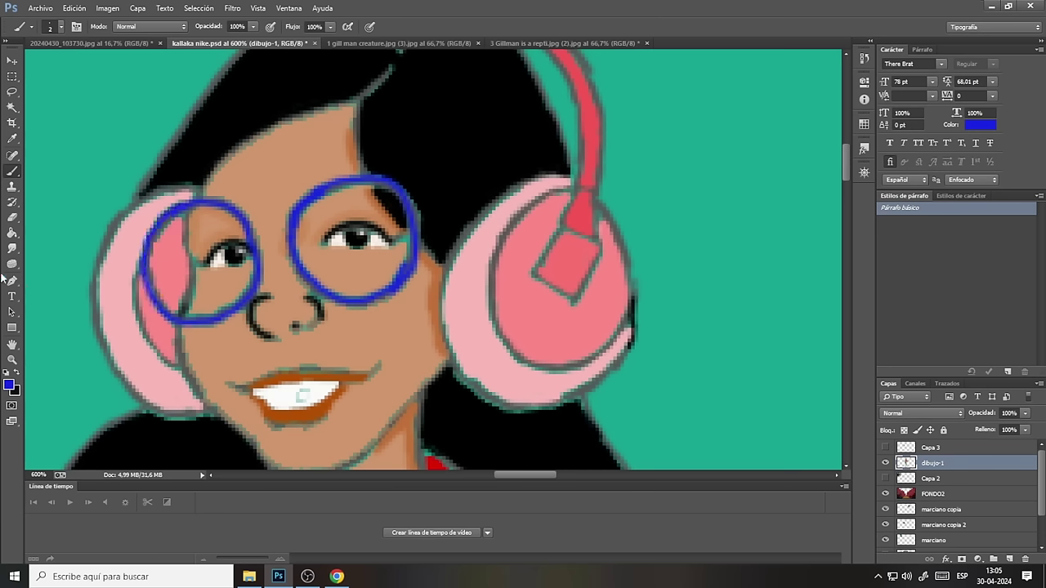
pyautogui.click(12, 139)
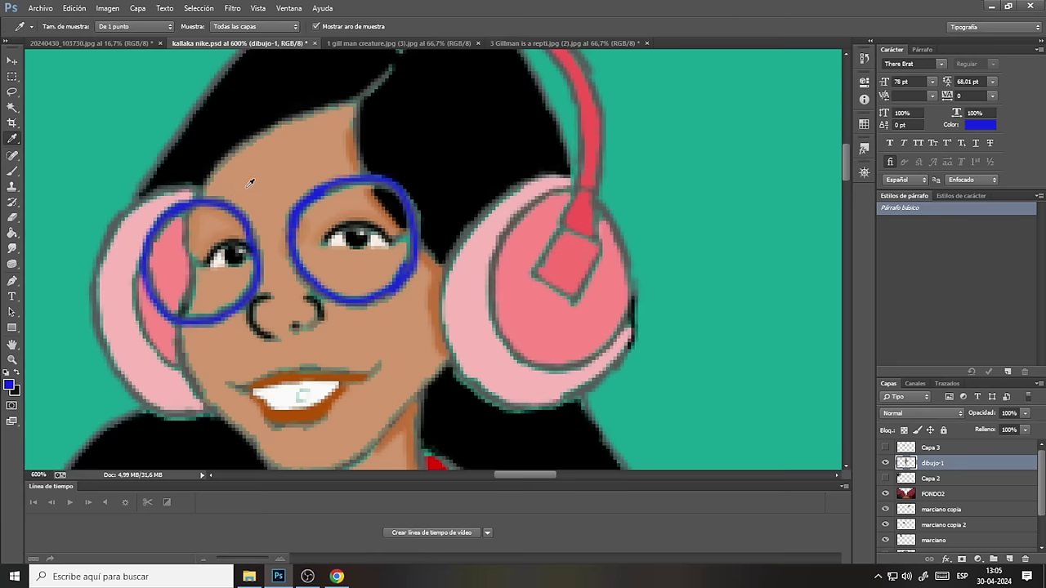
# Sample the face's skin tone and paint over stray dark lines at the lip, nose and left lens.
pyautogui.click(243, 191)
pyautogui.click(12, 174)
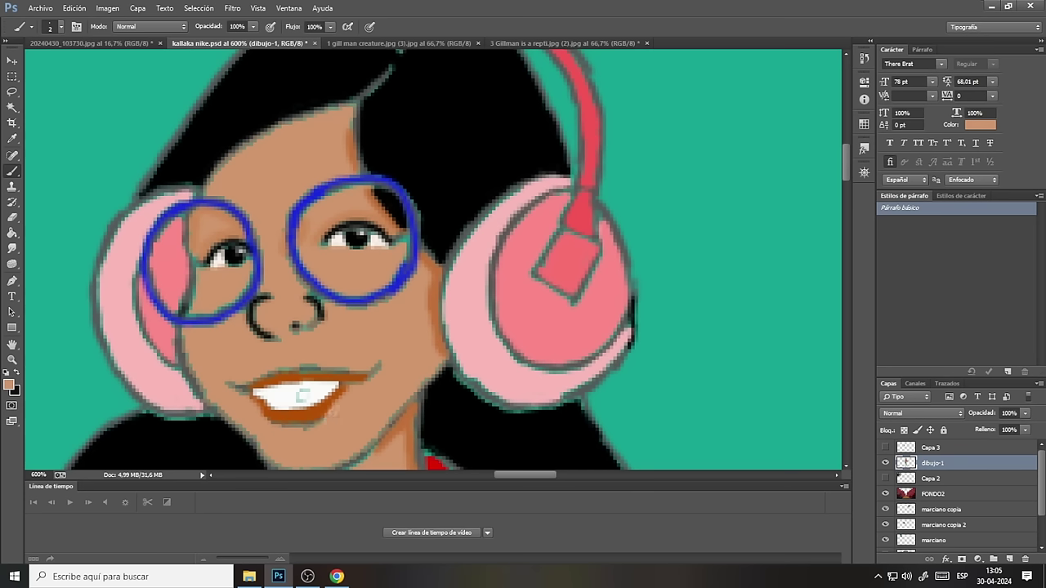
pyautogui.click(309, 374)
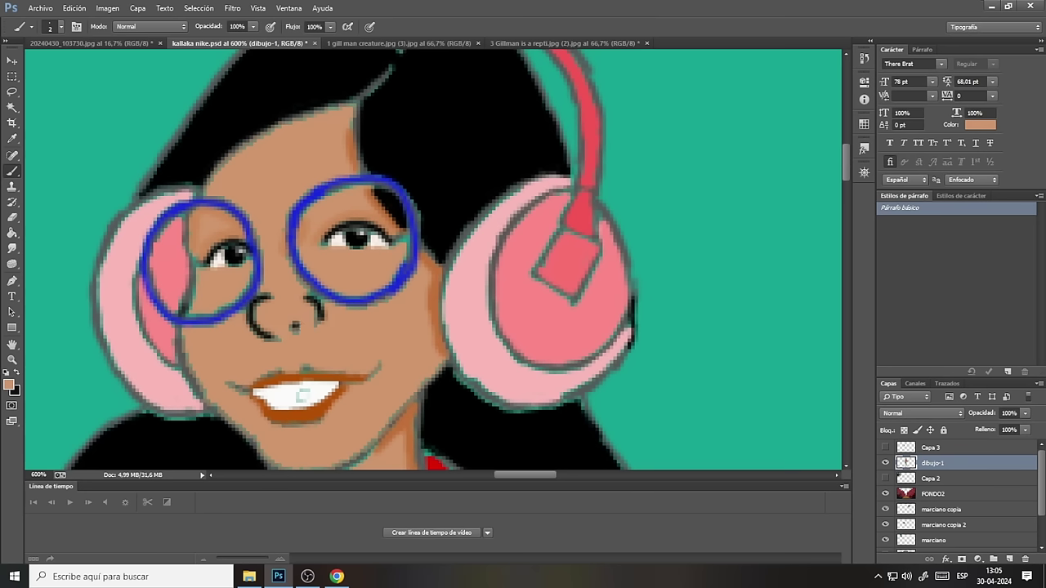
pyautogui.moveTo(270, 331); pyautogui.dragTo(260, 324)
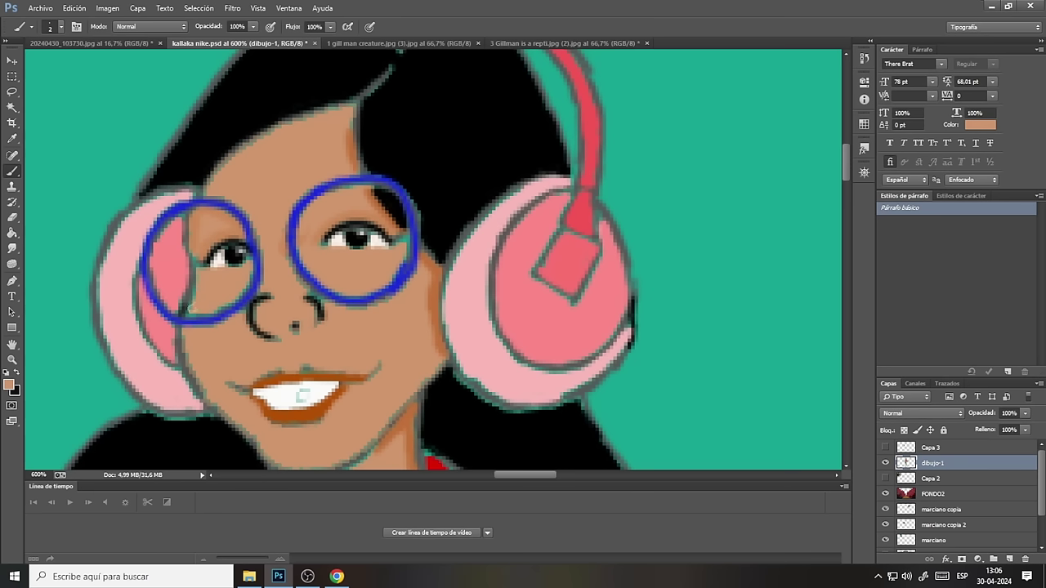
pyautogui.moveTo(187, 308); pyautogui.dragTo(192, 298)
pyautogui.moveTo(194, 249); pyautogui.dragTo(201, 263)
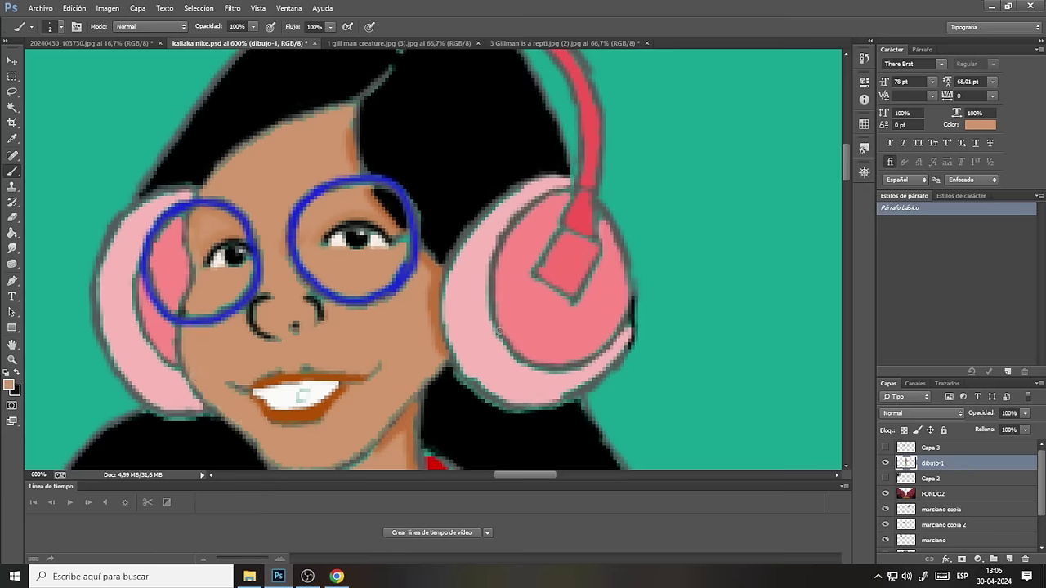
# Scroll down and lighten the chin and both neck outlines with skin-tone paint.
pyautogui.scroll(-1, 846, 167)
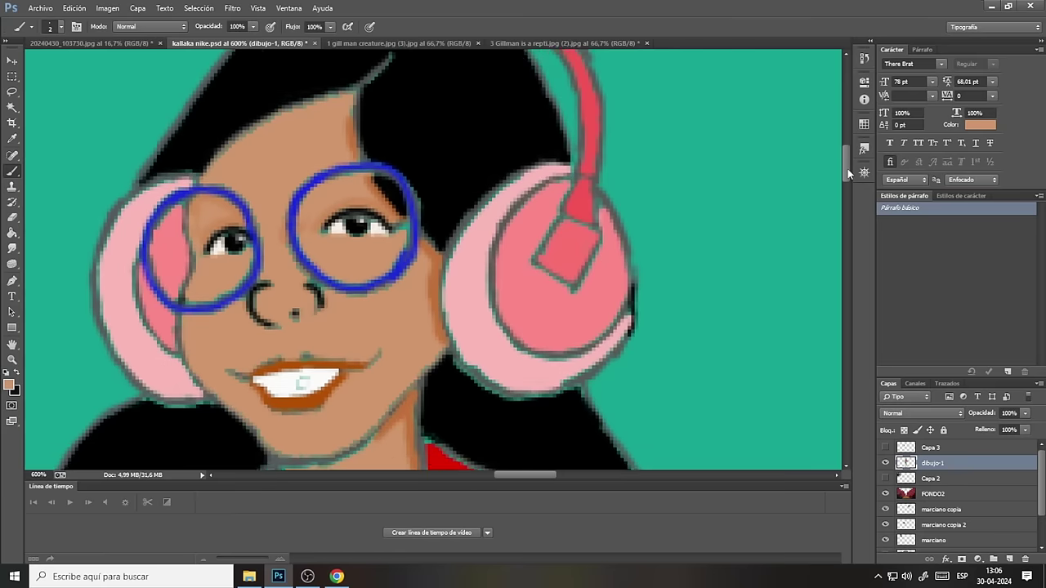
pyautogui.scroll(-4, 846, 168)
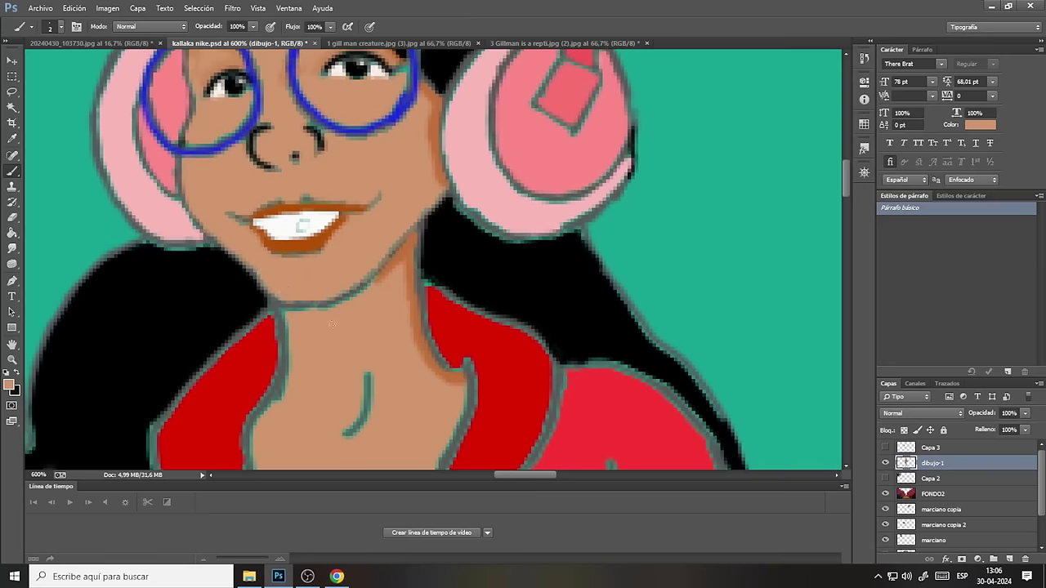
pyautogui.moveTo(291, 310)
pyautogui.mouseDown()
pyautogui.moveTo(309, 310)
pyautogui.moveTo(286, 384)
pyautogui.moveTo(288, 376)
pyautogui.mouseUp()
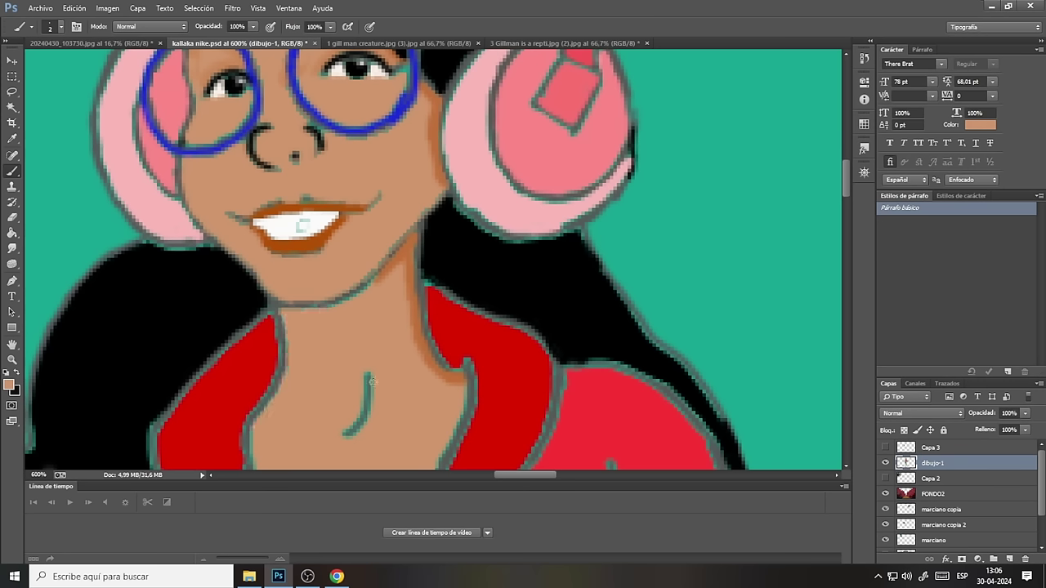
pyautogui.moveTo(365, 374); pyautogui.dragTo(341, 433)
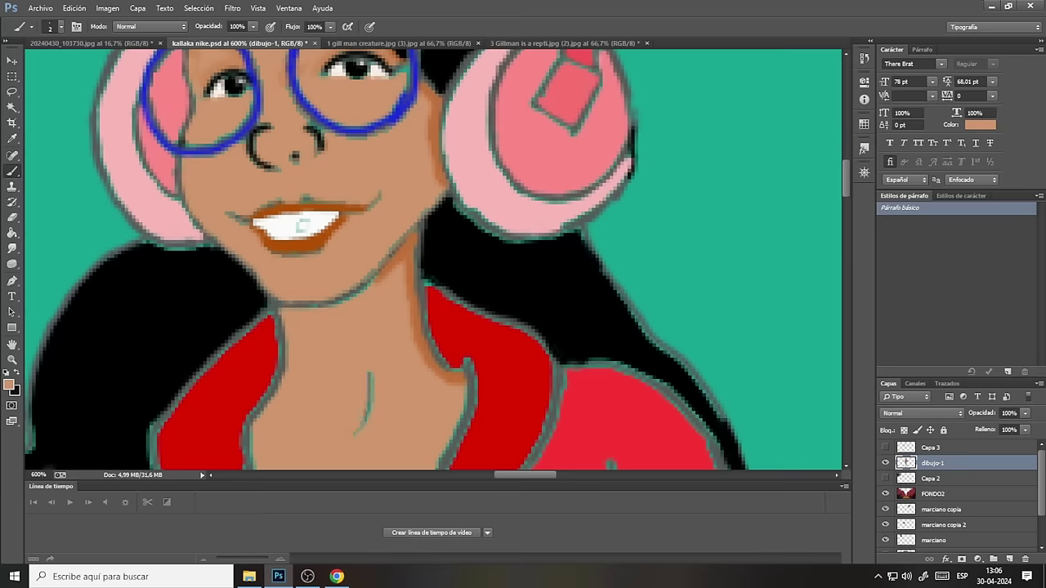
pyautogui.moveTo(466, 396); pyautogui.dragTo(441, 461)
# Cover the remaining right neck outline and scroll down toward the arm.
pyautogui.moveTo(846, 179); pyautogui.dragTo(845, 198)
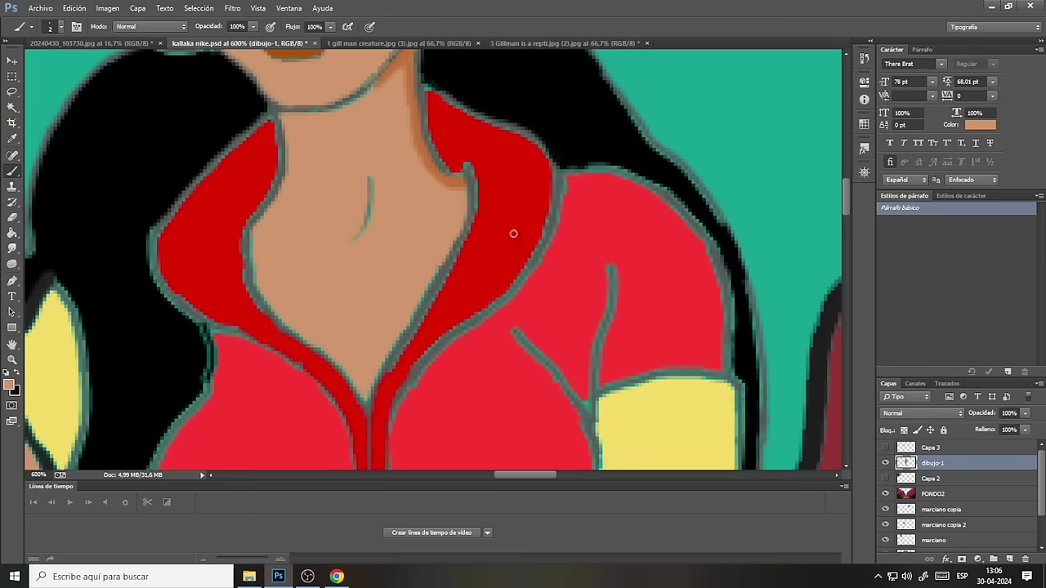
pyautogui.moveTo(458, 237); pyautogui.dragTo(390, 350)
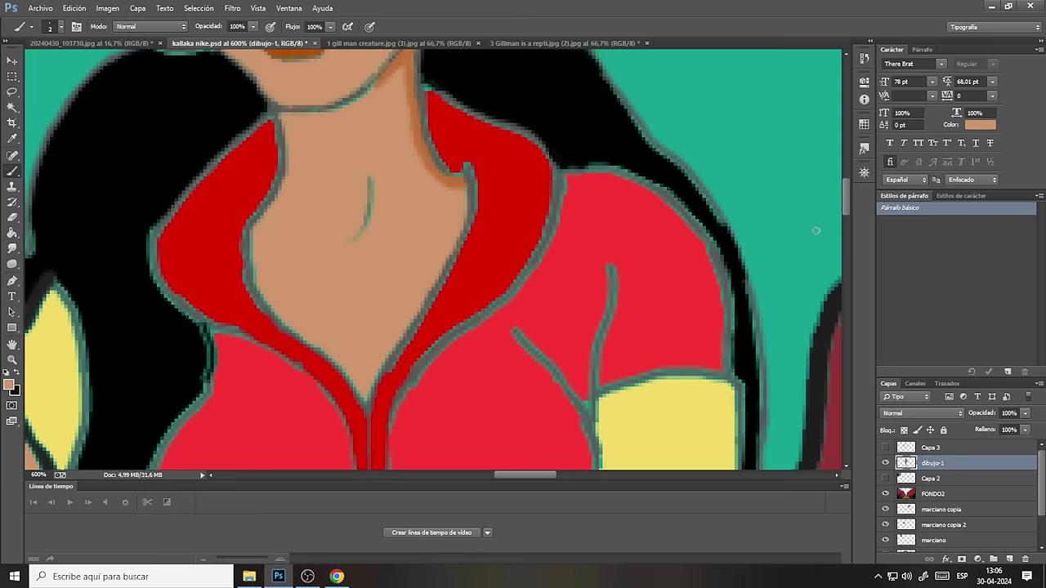
pyautogui.moveTo(844, 203); pyautogui.dragTo(844, 230)
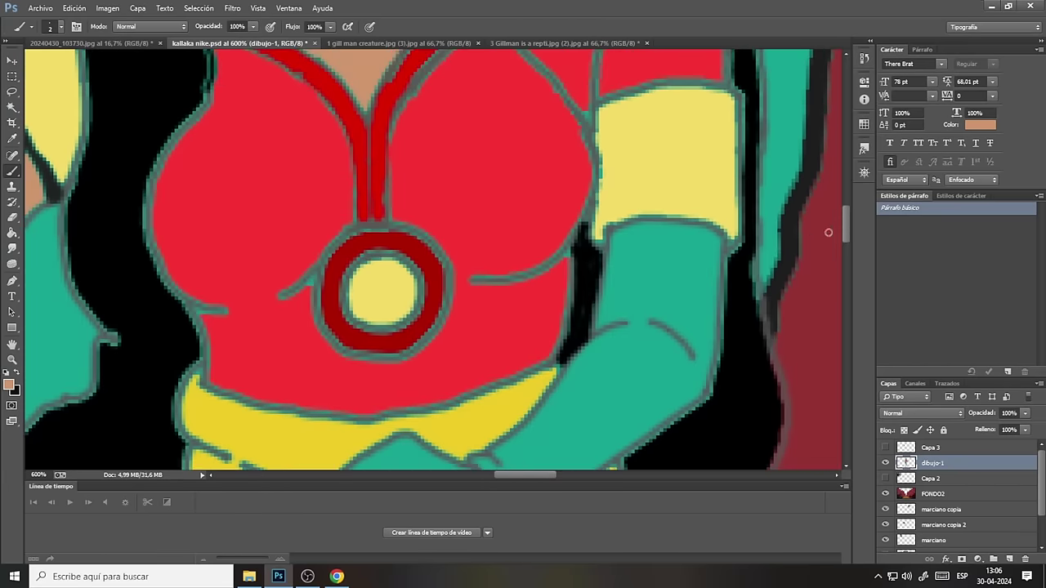
pyautogui.moveTo(536, 474); pyautogui.dragTo(500, 475)
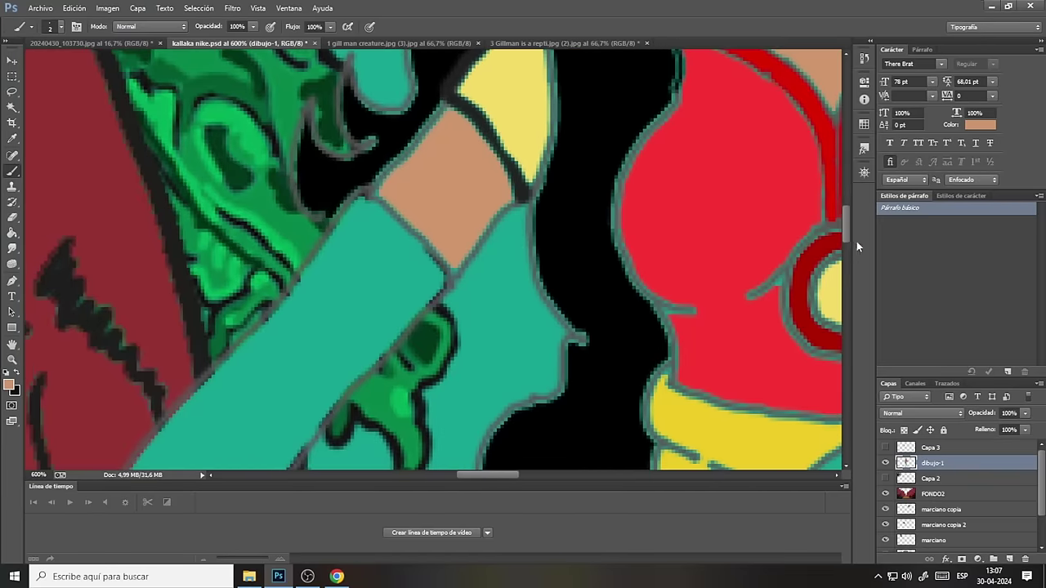
pyautogui.moveTo(847, 235); pyautogui.dragTo(843, 216)
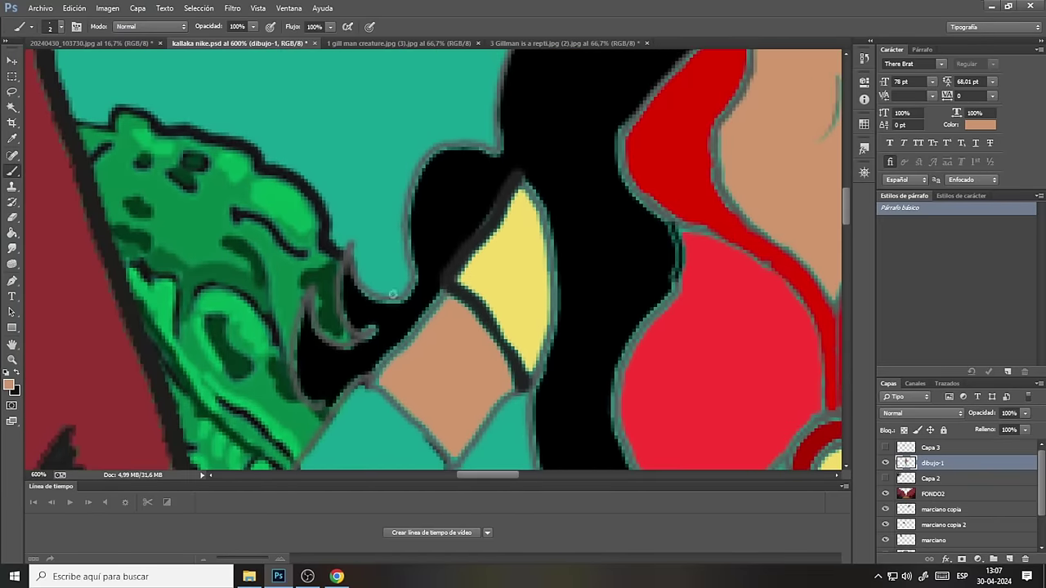
pyautogui.click(12, 139)
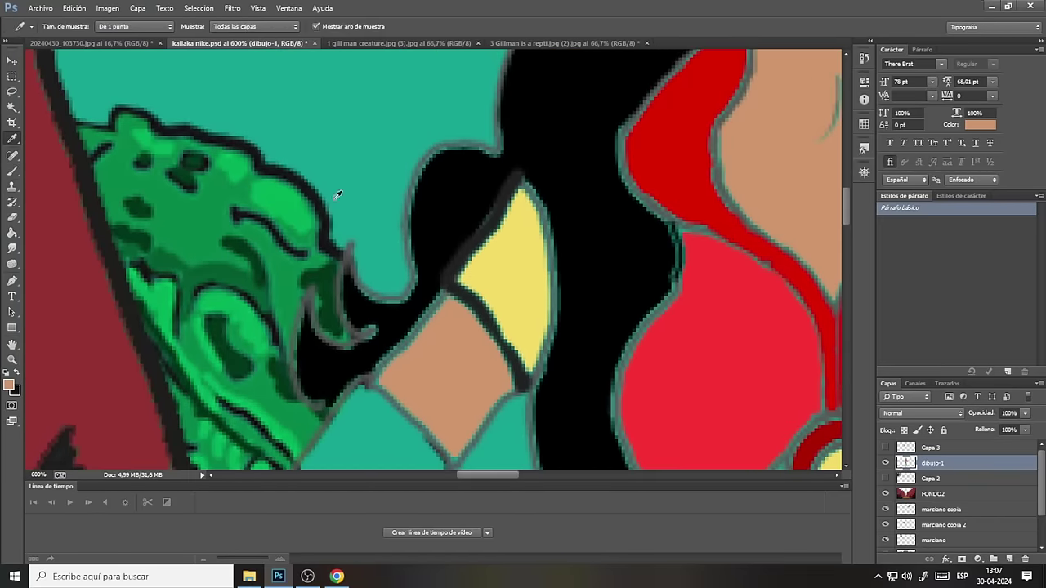
# Sample the sleeve yellow and extend it over the shape's lower-right and right edges.
pyautogui.click(502, 268)
pyautogui.click(13, 171)
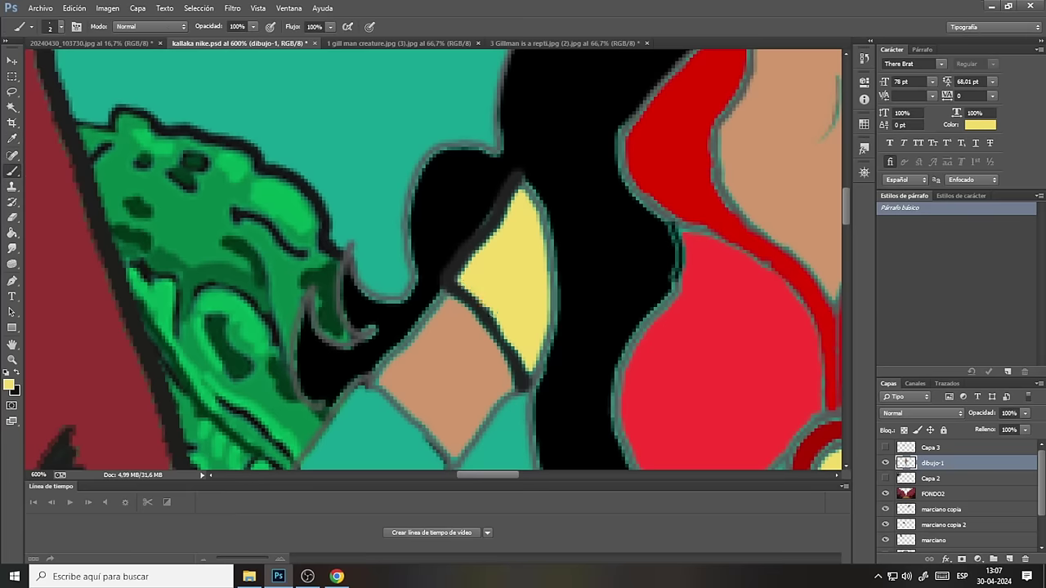
pyautogui.moveTo(494, 312)
pyautogui.mouseDown()
pyautogui.moveTo(536, 356)
pyautogui.moveTo(548, 262)
pyautogui.moveTo(520, 180)
pyautogui.moveTo(500, 227)
pyautogui.moveTo(460, 273)
pyautogui.mouseUp()
pyautogui.moveTo(532, 198)
pyautogui.mouseDown()
pyautogui.moveTo(552, 278)
pyautogui.moveTo(545, 352)
pyautogui.mouseUp()
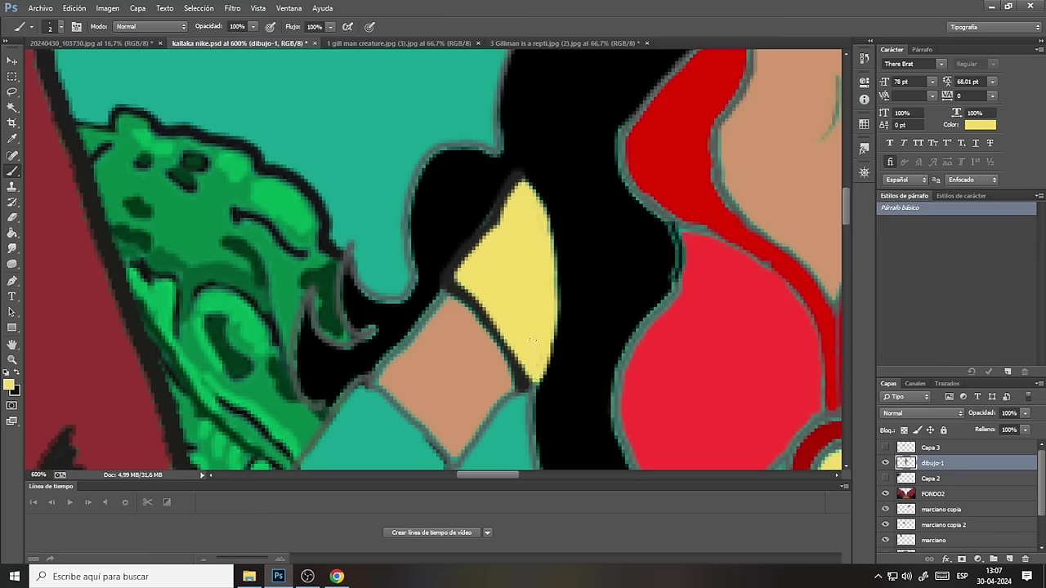
pyautogui.moveTo(848, 214); pyautogui.dragTo(848, 235)
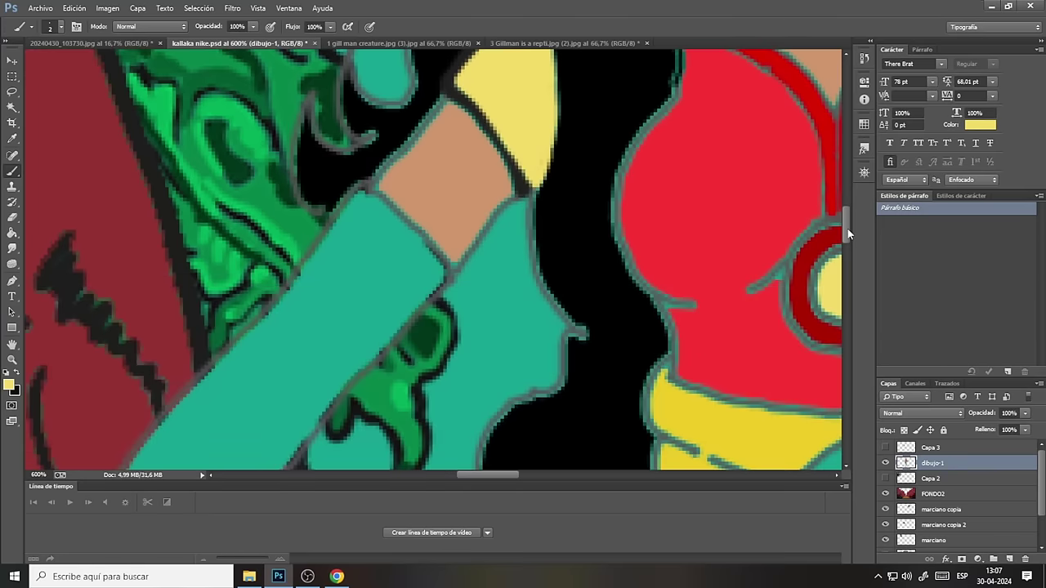
pyautogui.moveTo(506, 474); pyautogui.dragTo(537, 475)
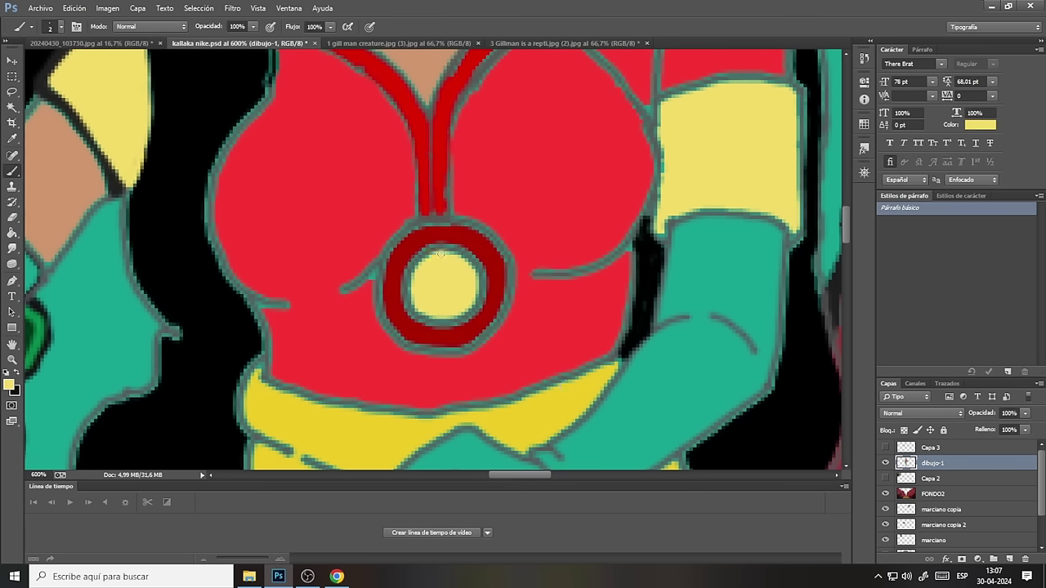
# Widen the chest emblem's yellow circle and add a light highlight along the belt's lower edge.
pyautogui.moveTo(419, 267)
pyautogui.mouseDown()
pyautogui.moveTo(408, 317)
pyautogui.moveTo(450, 323)
pyautogui.moveTo(467, 313)
pyautogui.moveTo(482, 282)
pyautogui.moveTo(467, 258)
pyautogui.moveTo(431, 252)
pyautogui.mouseUp()
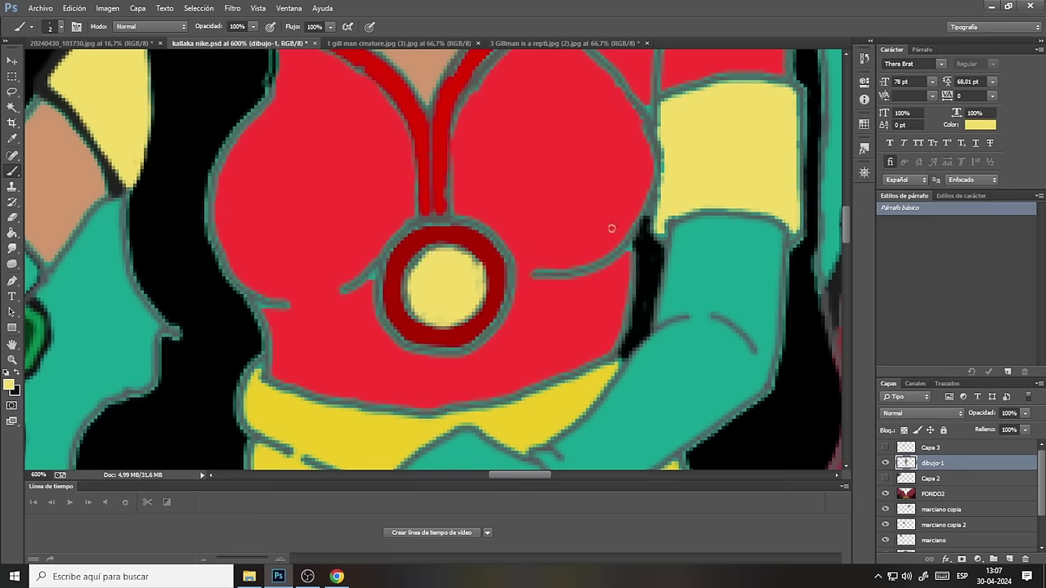
pyautogui.moveTo(847, 218); pyautogui.dragTo(844, 245)
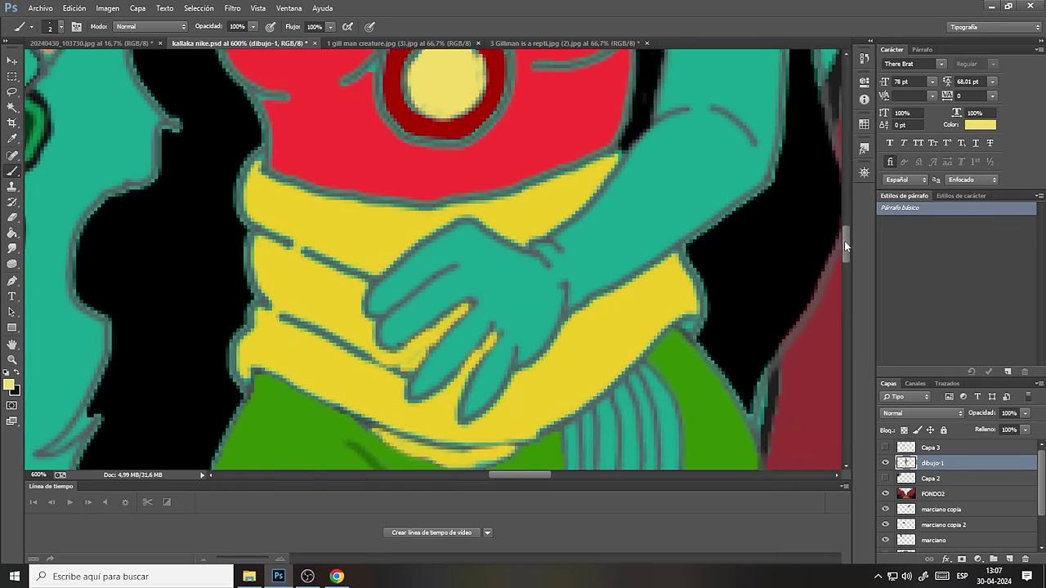
pyautogui.moveTo(515, 415); pyautogui.dragTo(543, 402)
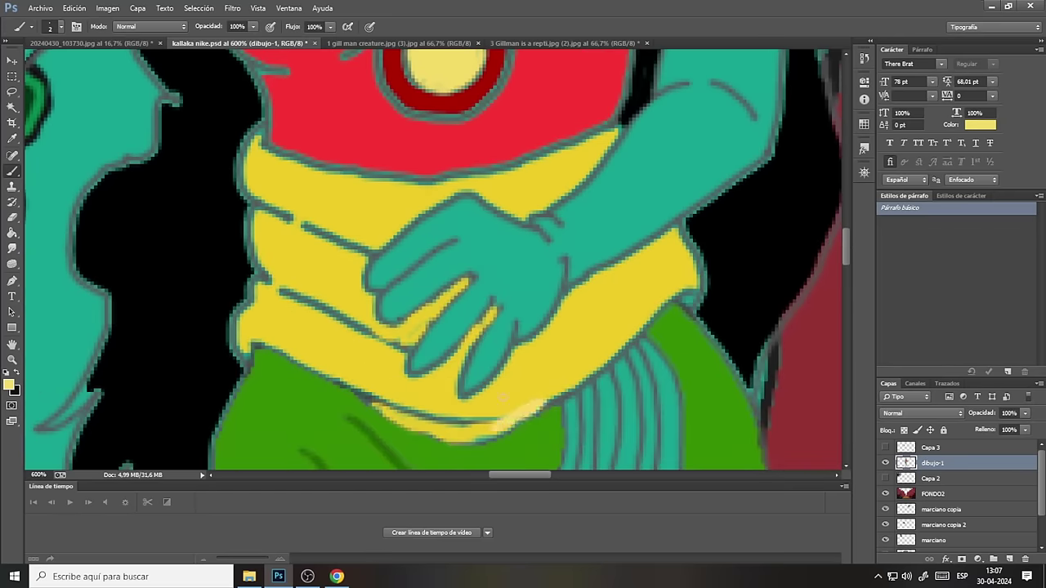
# Sample the belt yellow and pick a darker olive shade as the paint colour.
pyautogui.click(12, 139)
pyautogui.click(273, 190)
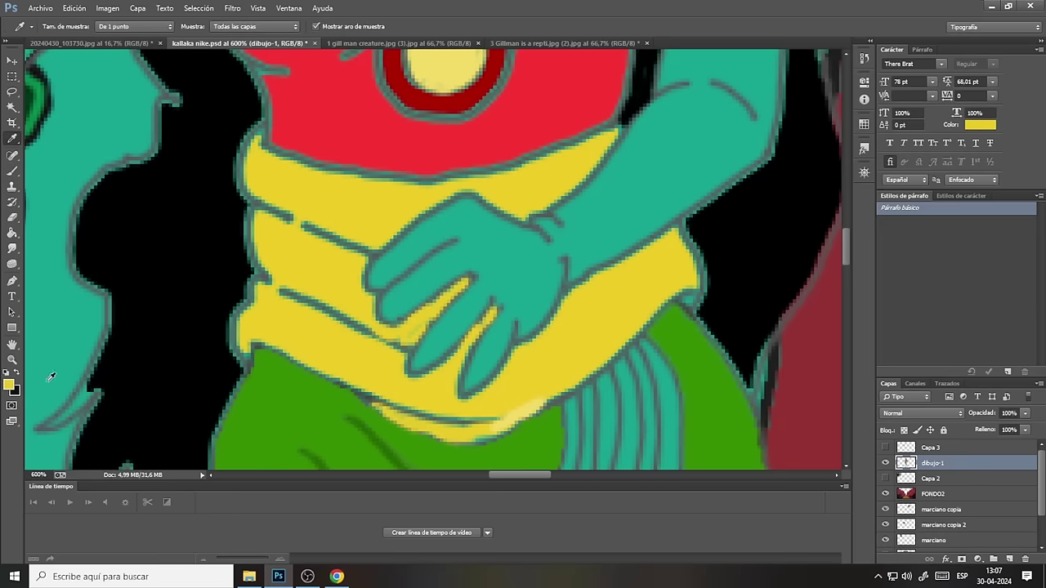
pyautogui.click(9, 386)
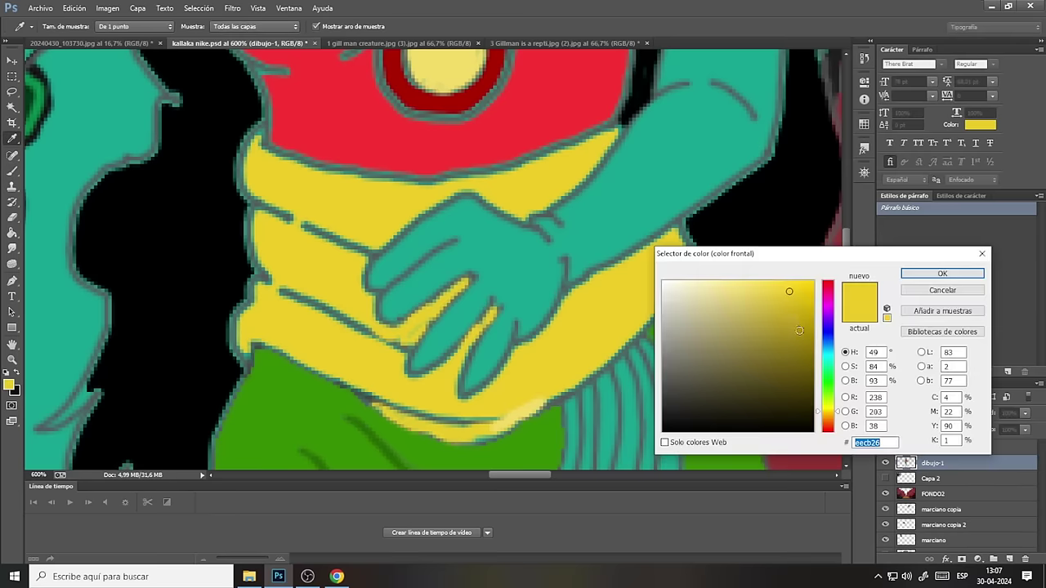
pyautogui.click(811, 332)
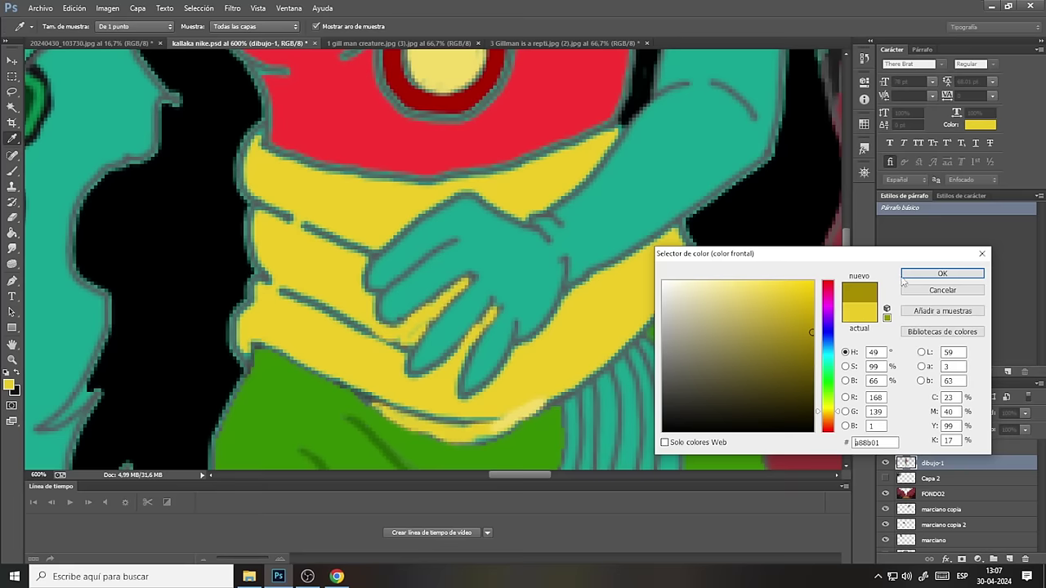
pyautogui.click(942, 273)
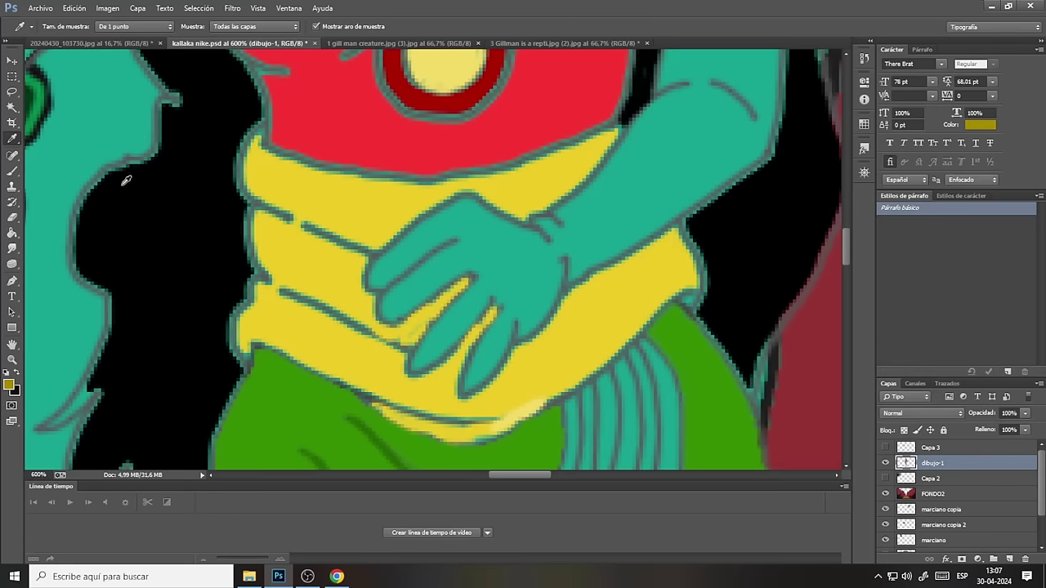
pyautogui.click(12, 173)
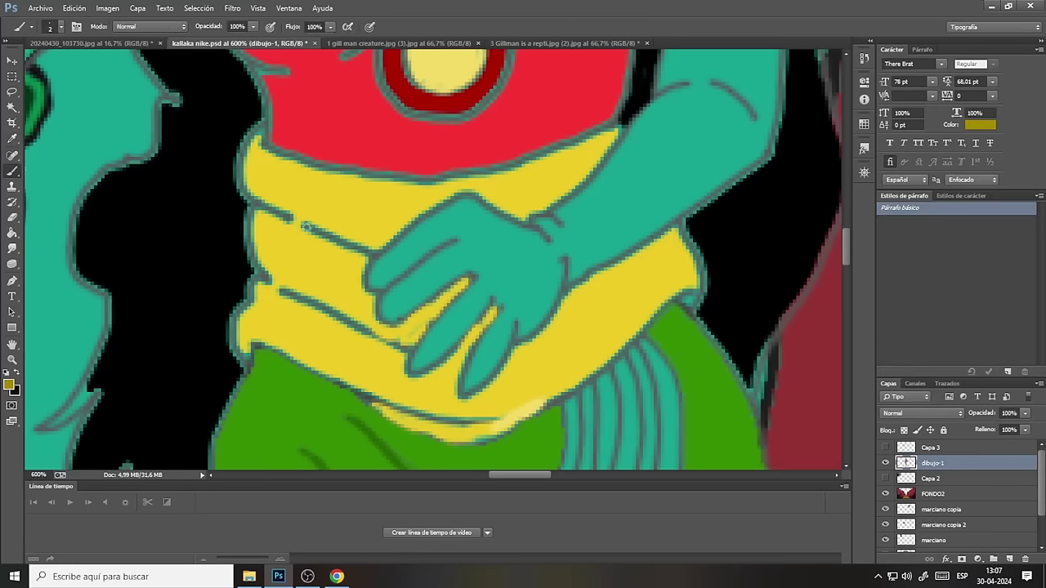
# Paint dark olive fold lines and shading along the sash's left and lower edges.
pyautogui.moveTo(311, 227); pyautogui.dragTo(350, 249)
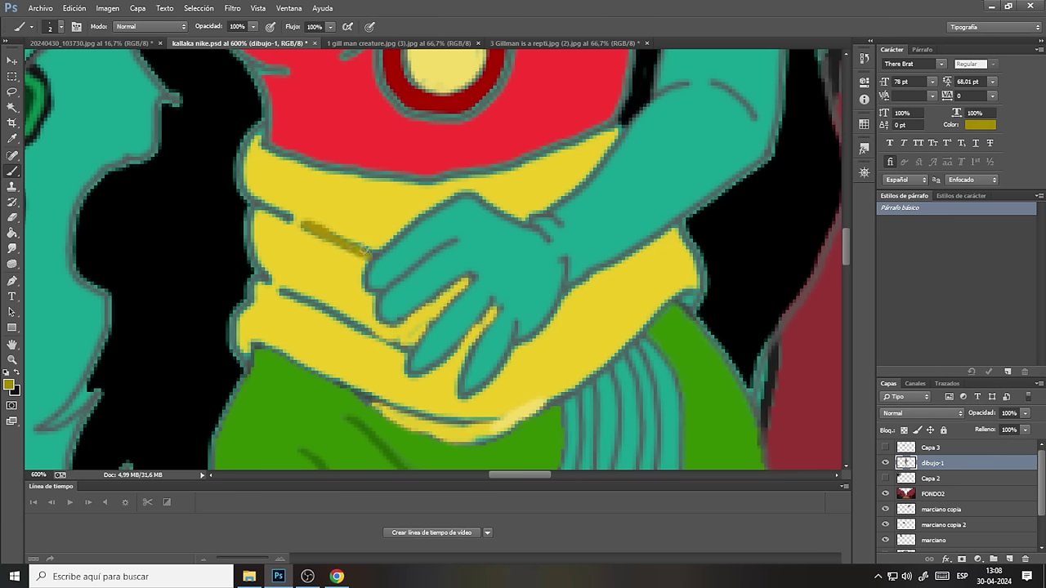
pyautogui.moveTo(242, 190); pyautogui.dragTo(284, 216)
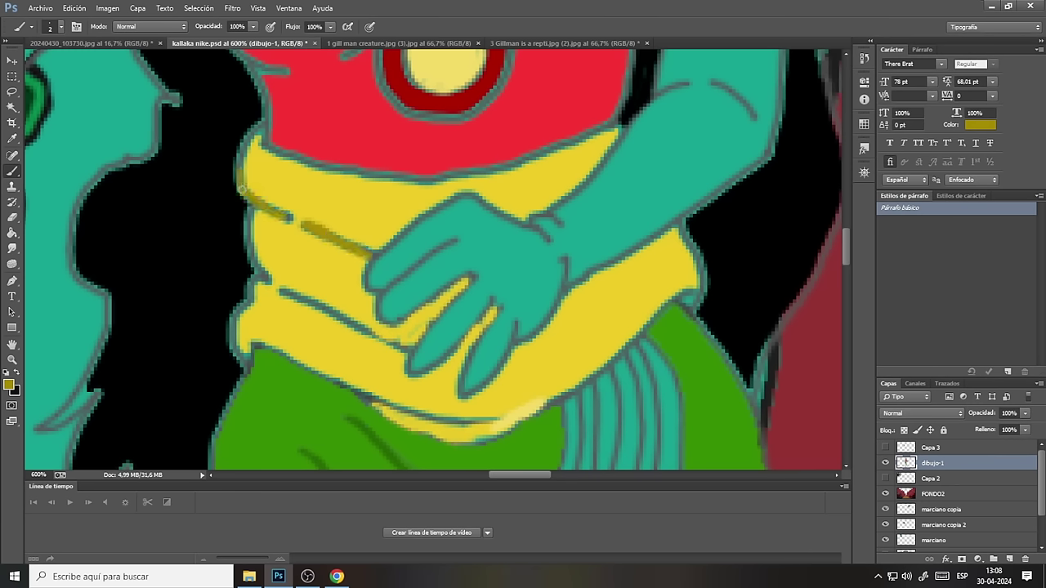
pyautogui.moveTo(239, 190); pyautogui.dragTo(260, 121)
pyautogui.moveTo(250, 209)
pyautogui.mouseDown()
pyautogui.moveTo(251, 258)
pyautogui.moveTo(279, 288)
pyautogui.moveTo(248, 292)
pyautogui.moveTo(235, 349)
pyautogui.moveTo(230, 328)
pyautogui.moveTo(245, 364)
pyautogui.mouseUp()
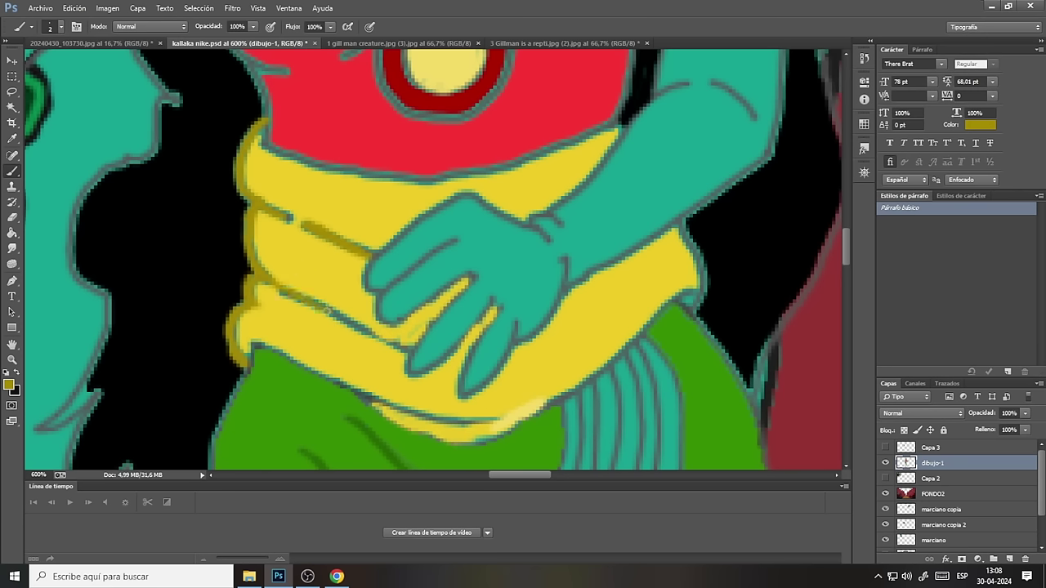
pyautogui.moveTo(287, 292)
pyautogui.mouseDown()
pyautogui.moveTo(377, 337)
pyautogui.moveTo(349, 346)
pyautogui.mouseUp()
pyautogui.moveTo(256, 341); pyautogui.dragTo(362, 398)
pyautogui.moveTo(322, 368); pyautogui.dragTo(407, 428)
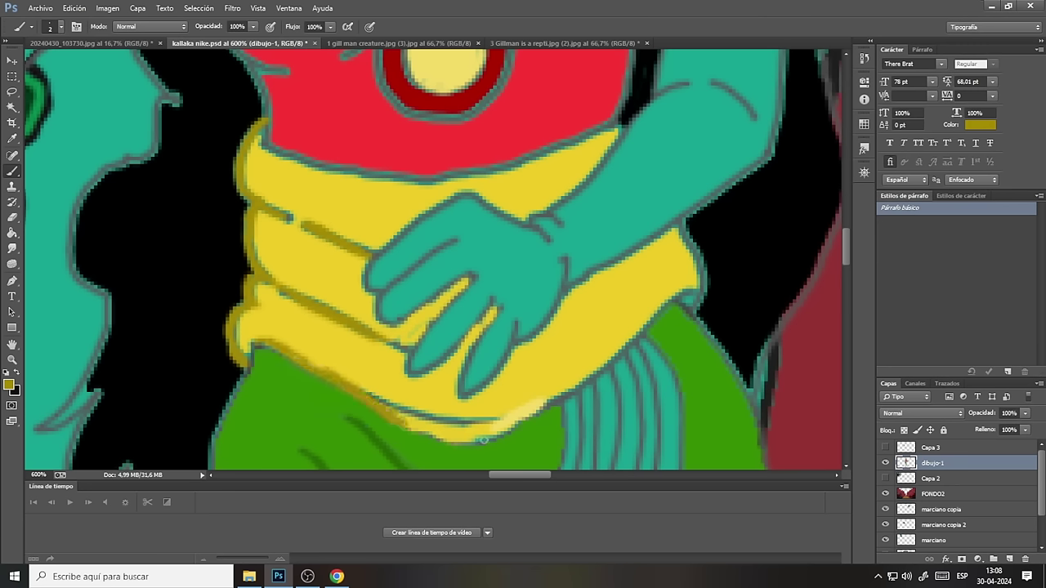
pyautogui.moveTo(487, 438); pyautogui.dragTo(693, 298)
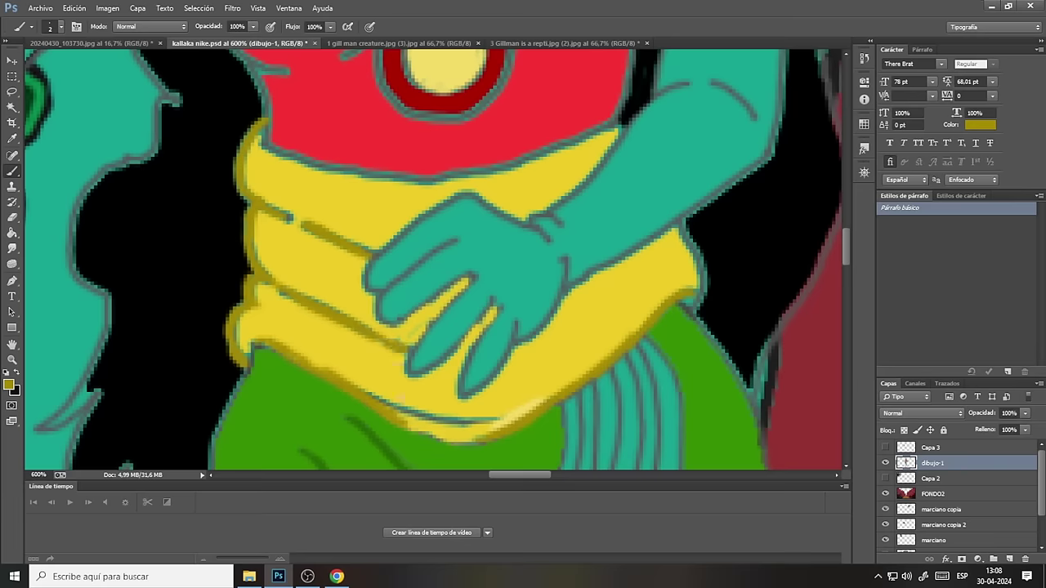
# Re-sample the bright belt yellow and paint a light highlight along the sash's lower edge.
pyautogui.click(12, 139)
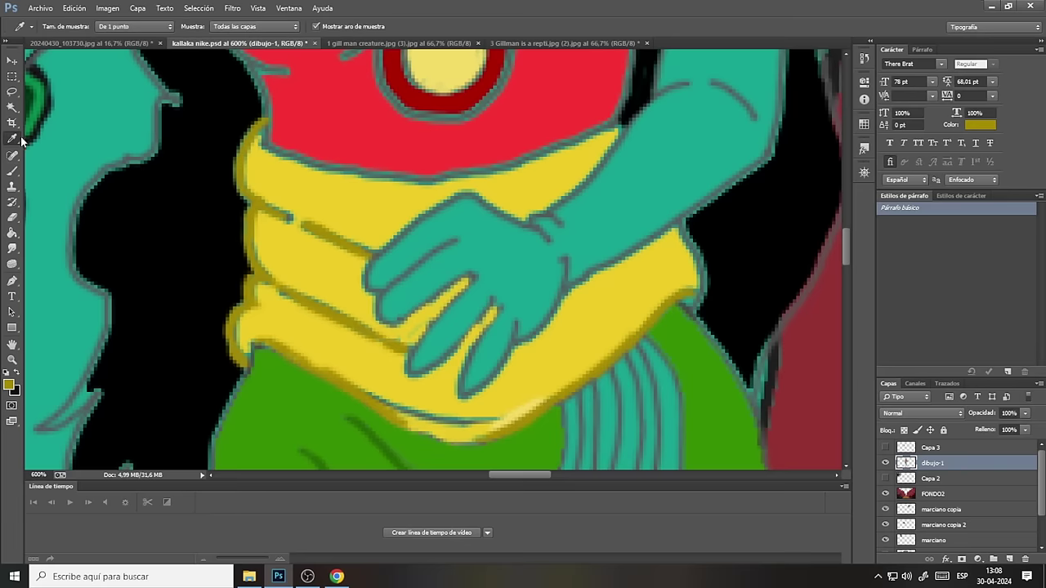
pyautogui.click(260, 300)
pyautogui.click(12, 170)
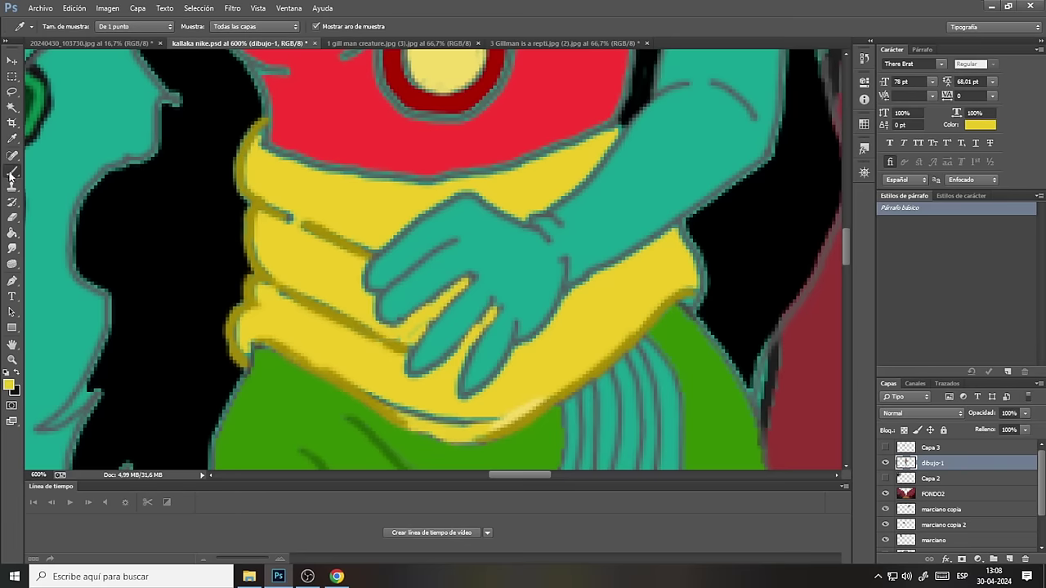
pyautogui.moveTo(376, 390)
pyautogui.mouseDown()
pyautogui.moveTo(397, 408)
pyautogui.moveTo(485, 419)
pyautogui.mouseUp()
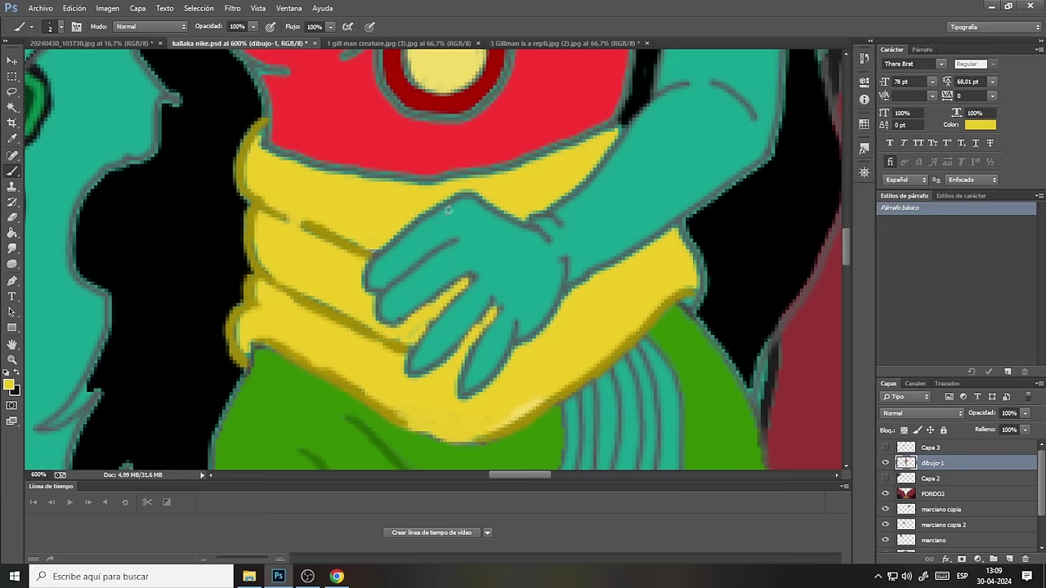
# Sample the olive outline colour and make it slightly warmer, more saturated and brighter.
pyautogui.click(12, 139)
pyautogui.click(319, 228)
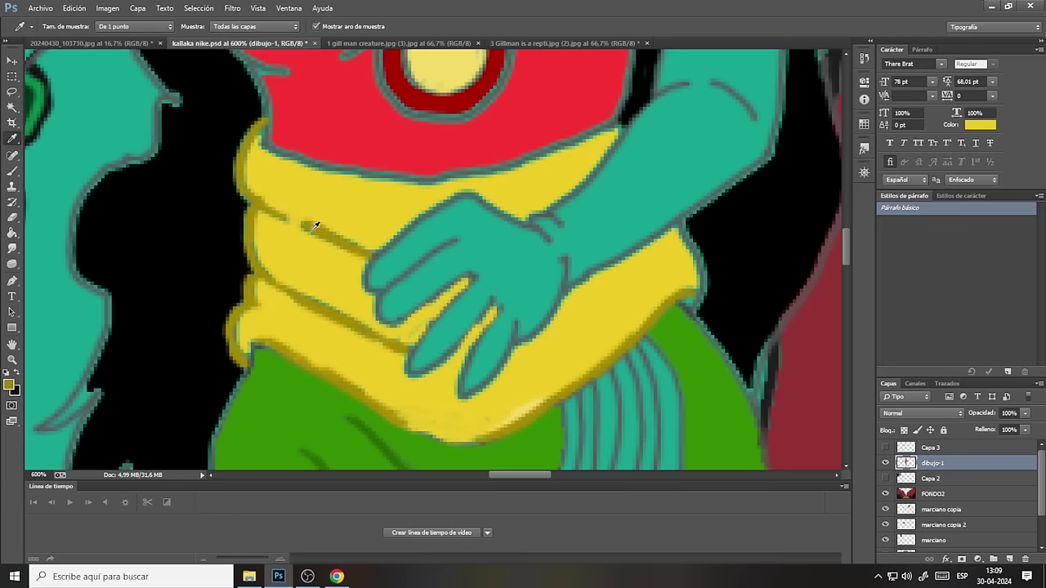
pyautogui.click(12, 389)
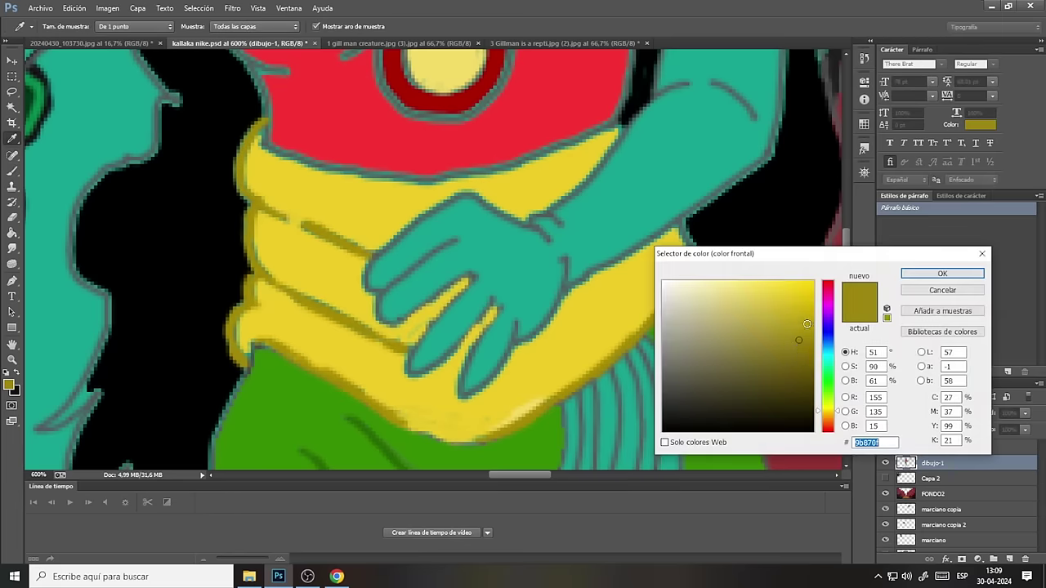
pyautogui.click(829, 412)
pyautogui.moveTo(810, 337); pyautogui.dragTo(815, 339)
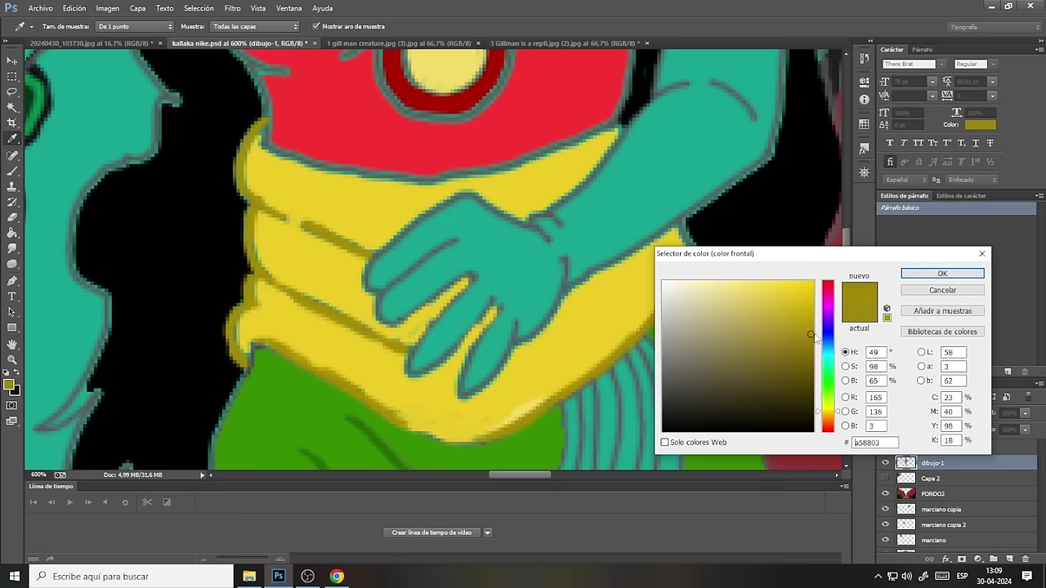
pyautogui.click(940, 275)
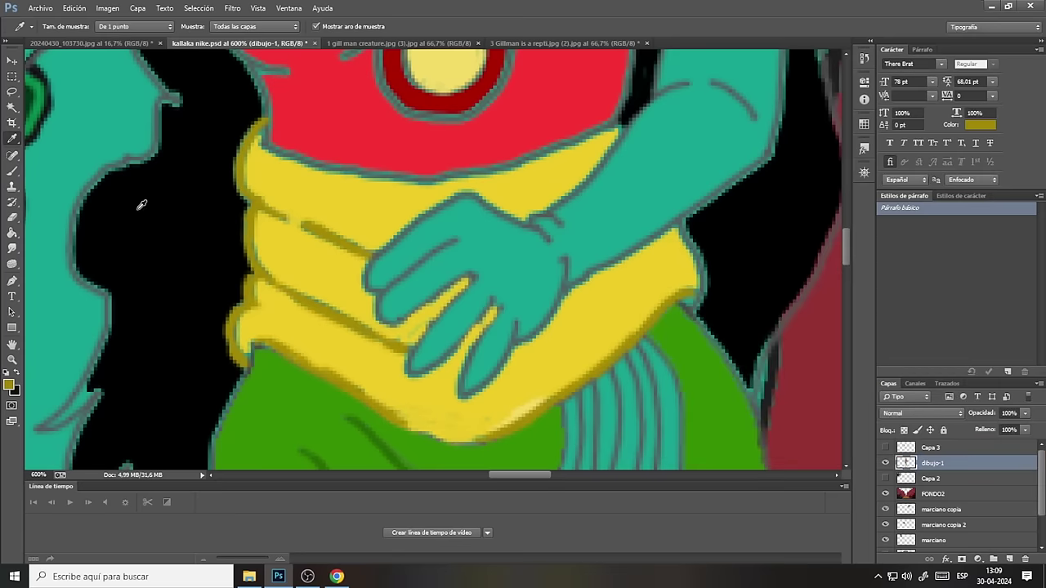
pyautogui.click(14, 171)
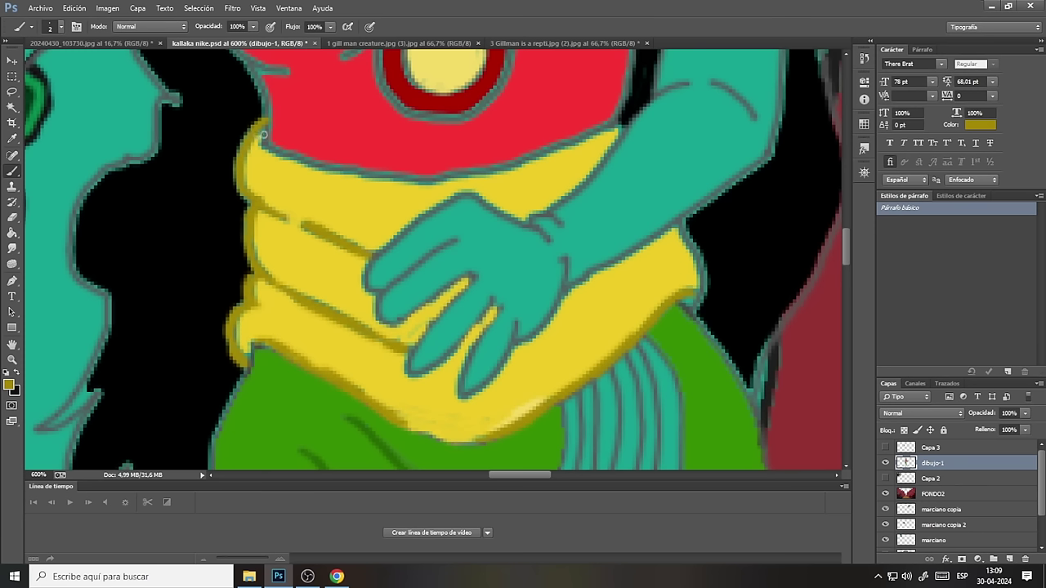
# Outline the sash's top edge in olive and retouch its right, lower-left and lower edges.
pyautogui.moveTo(263, 137)
pyautogui.mouseDown()
pyautogui.moveTo(273, 153)
pyautogui.moveTo(377, 178)
pyautogui.mouseUp()
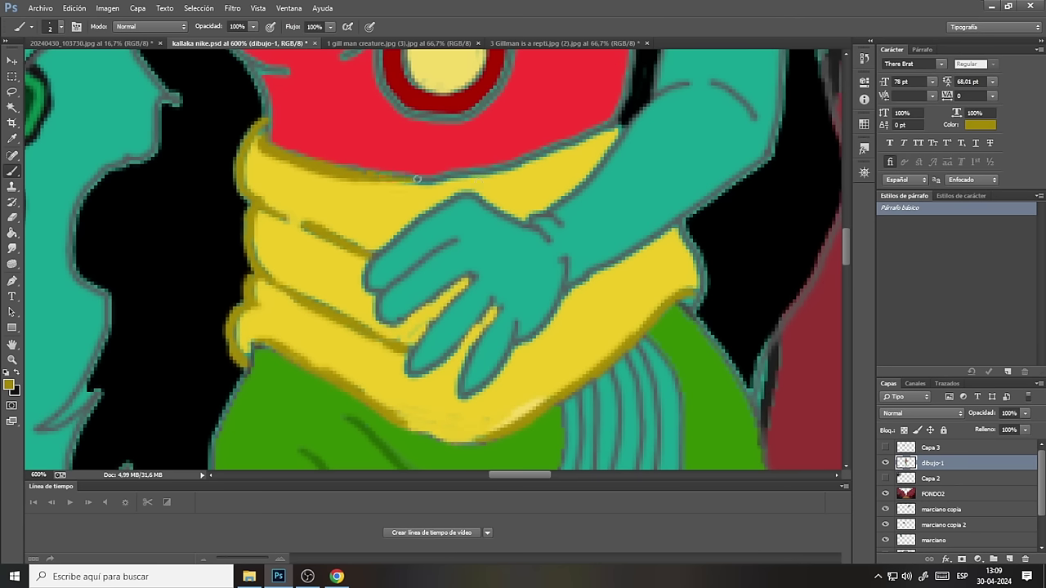
pyautogui.moveTo(369, 178)
pyautogui.mouseDown()
pyautogui.moveTo(523, 163)
pyautogui.moveTo(622, 122)
pyautogui.mouseUp()
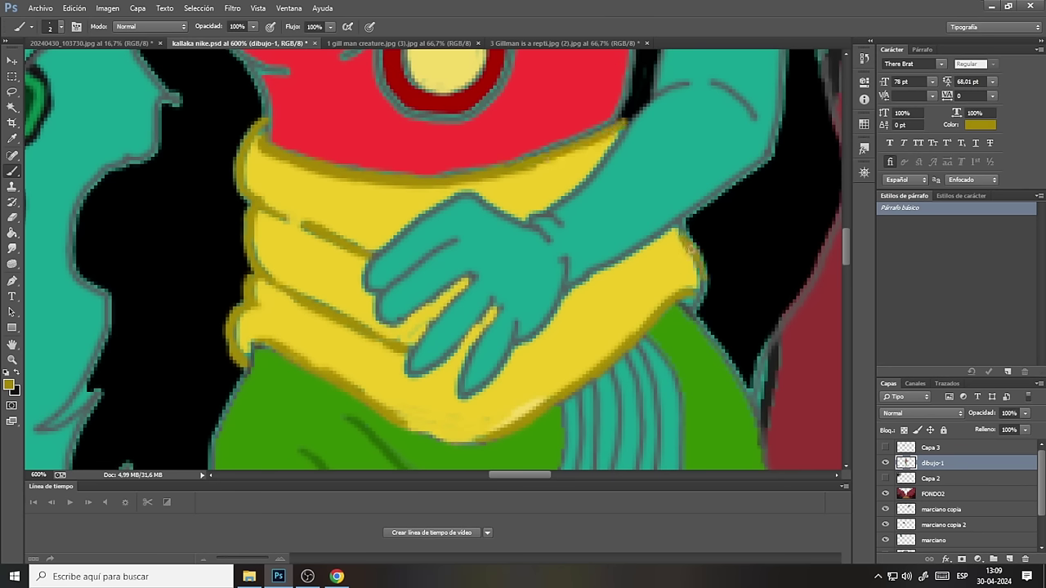
pyautogui.moveTo(703, 286)
pyautogui.mouseDown()
pyautogui.moveTo(692, 254)
pyautogui.moveTo(690, 309)
pyautogui.mouseUp()
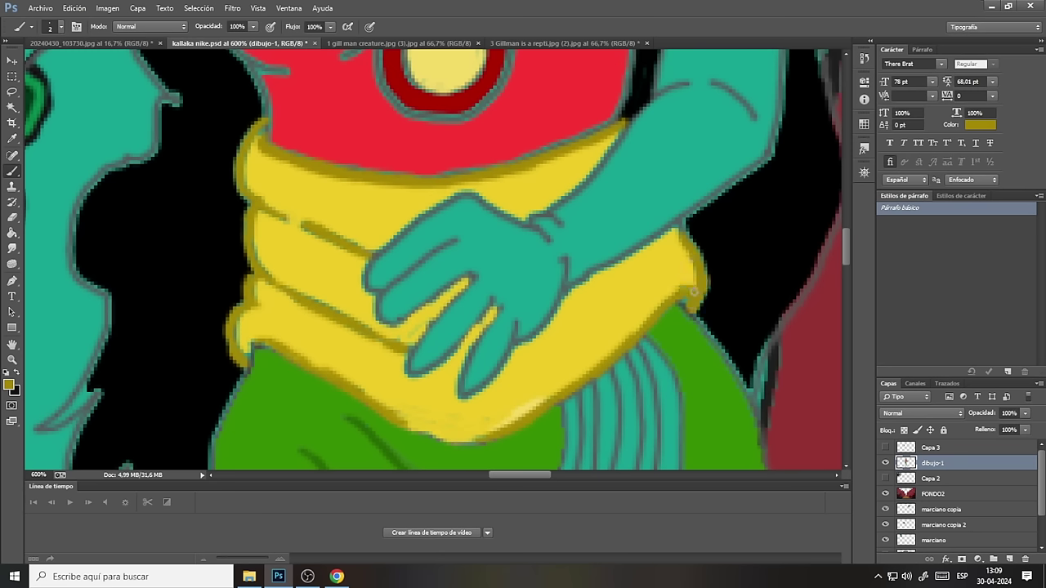
pyautogui.moveTo(272, 344)
pyautogui.mouseDown()
pyautogui.moveTo(256, 339)
pyautogui.moveTo(279, 297)
pyautogui.mouseUp()
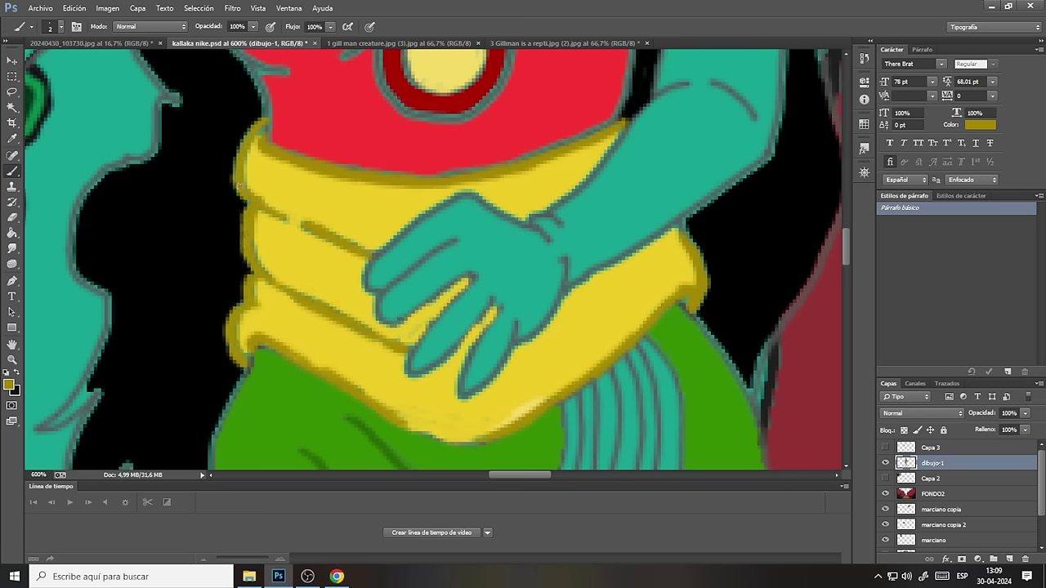
pyautogui.moveTo(236, 176); pyautogui.dragTo(248, 135)
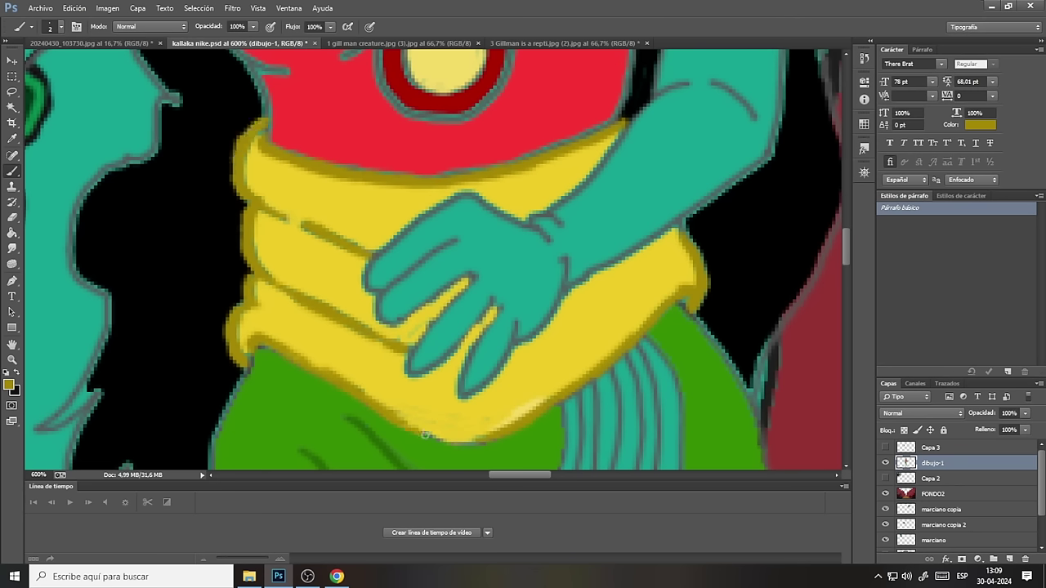
pyautogui.moveTo(423, 433); pyautogui.dragTo(507, 424)
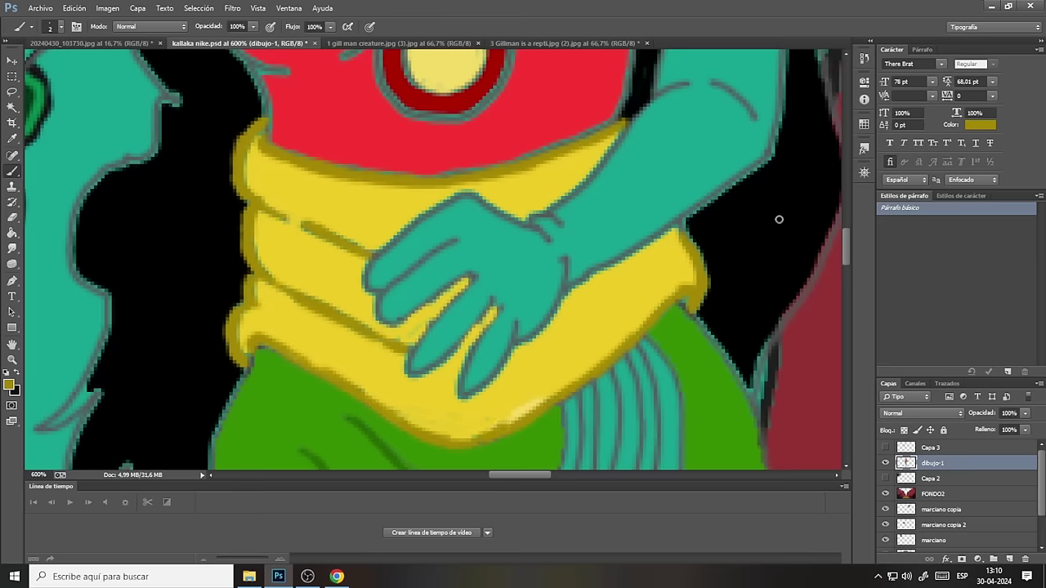
pyautogui.moveTo(850, 245); pyautogui.dragTo(849, 270)
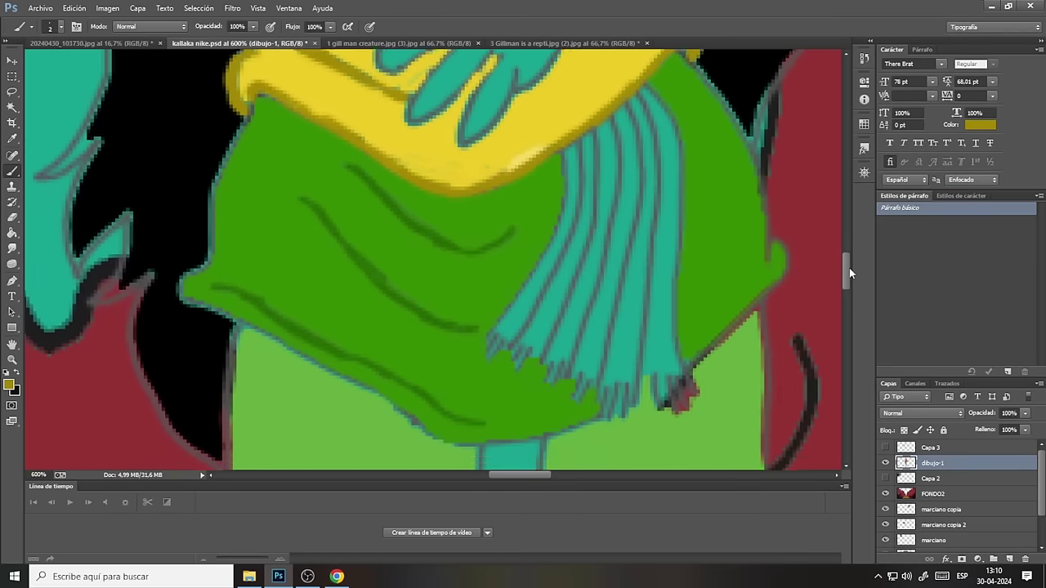
# Sample black and paint over the grey outline along the left side of the hair.
pyautogui.click(12, 139)
pyautogui.click(197, 132)
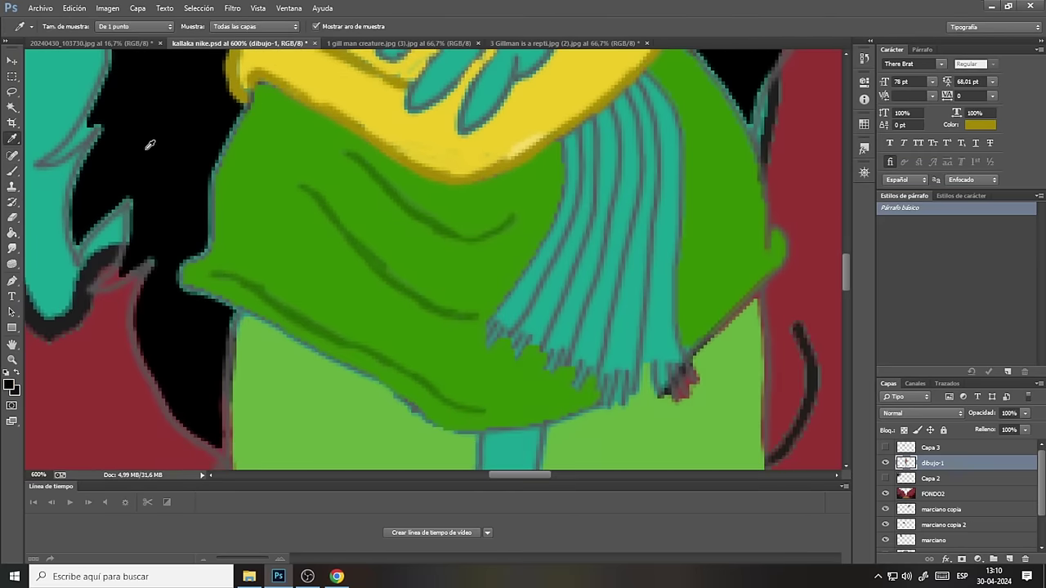
pyautogui.click(12, 171)
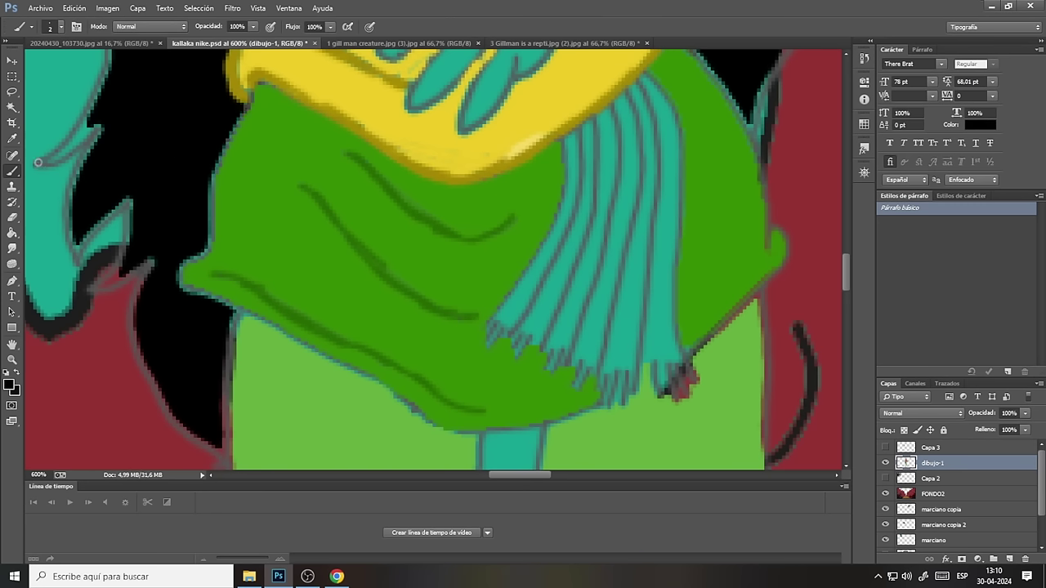
pyautogui.moveTo(38, 162)
pyautogui.mouseDown()
pyautogui.moveTo(94, 123)
pyautogui.moveTo(80, 131)
pyautogui.moveTo(111, 65)
pyautogui.moveTo(105, 77)
pyautogui.mouseUp()
pyautogui.moveTo(98, 133); pyautogui.dragTo(87, 160)
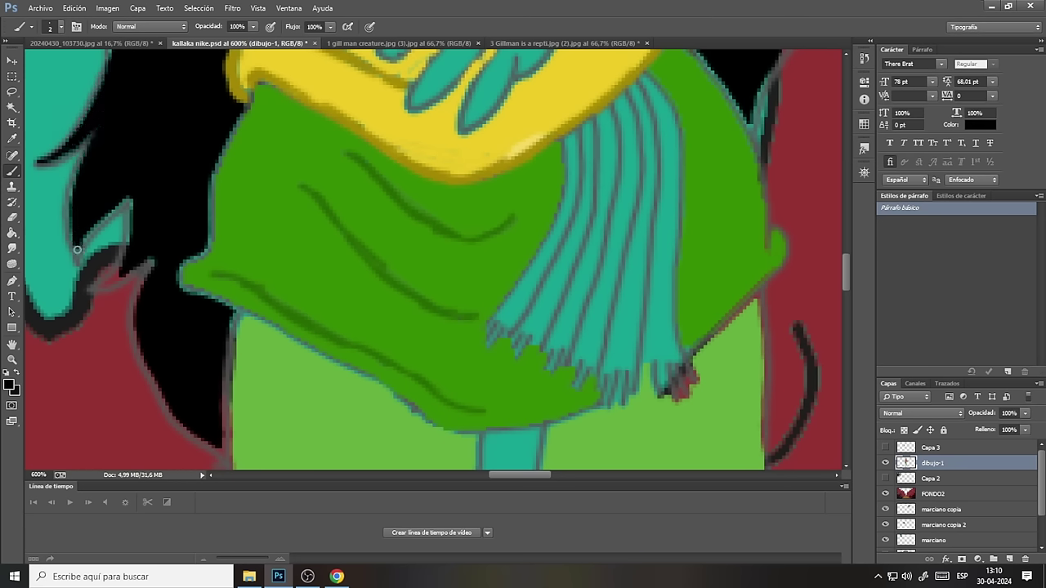
pyautogui.moveTo(77, 249); pyautogui.dragTo(71, 177)
pyautogui.moveTo(79, 234)
pyautogui.mouseDown()
pyautogui.moveTo(128, 201)
pyautogui.moveTo(128, 261)
pyautogui.moveTo(128, 205)
pyautogui.moveTo(127, 254)
pyautogui.moveTo(94, 287)
pyautogui.moveTo(156, 263)
pyautogui.moveTo(138, 310)
pyautogui.moveTo(140, 344)
pyautogui.moveTo(175, 414)
pyautogui.mouseUp()
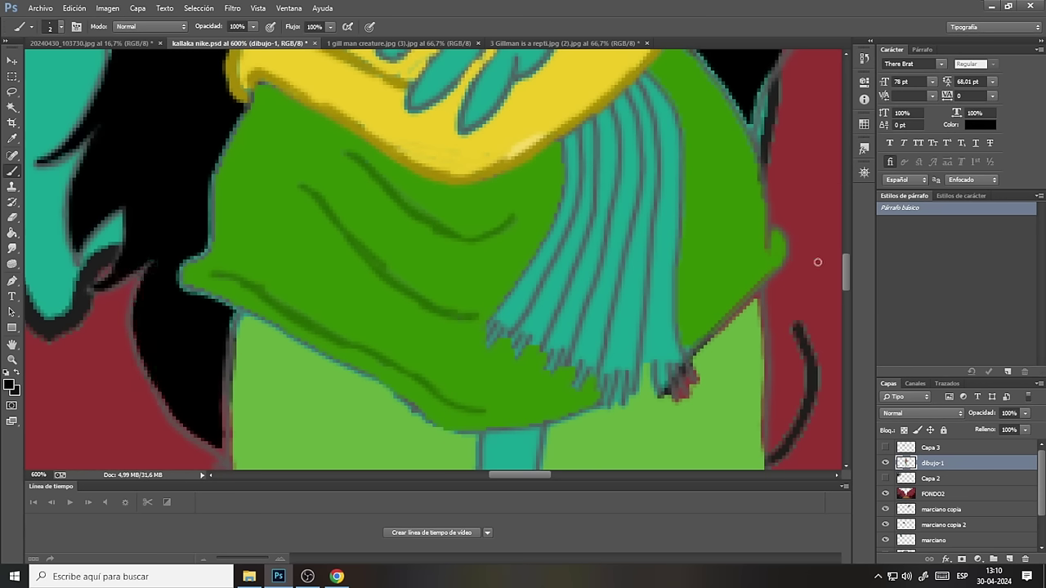
# Blacken the hair's grey edges beside the skirt and between the hair and red rock.
pyautogui.moveTo(844, 282); pyautogui.dragTo(845, 256)
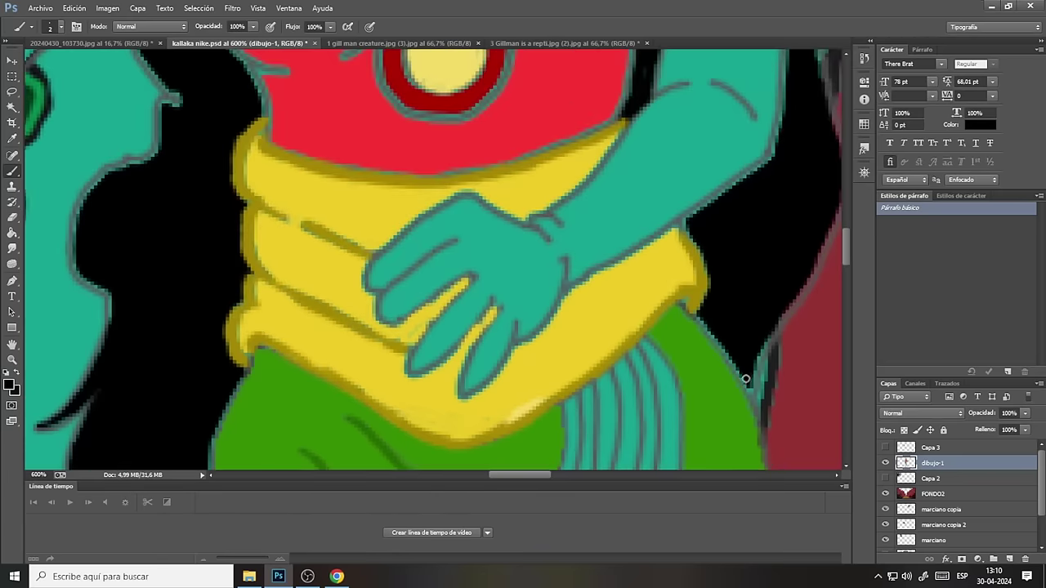
pyautogui.moveTo(749, 385); pyautogui.dragTo(797, 292)
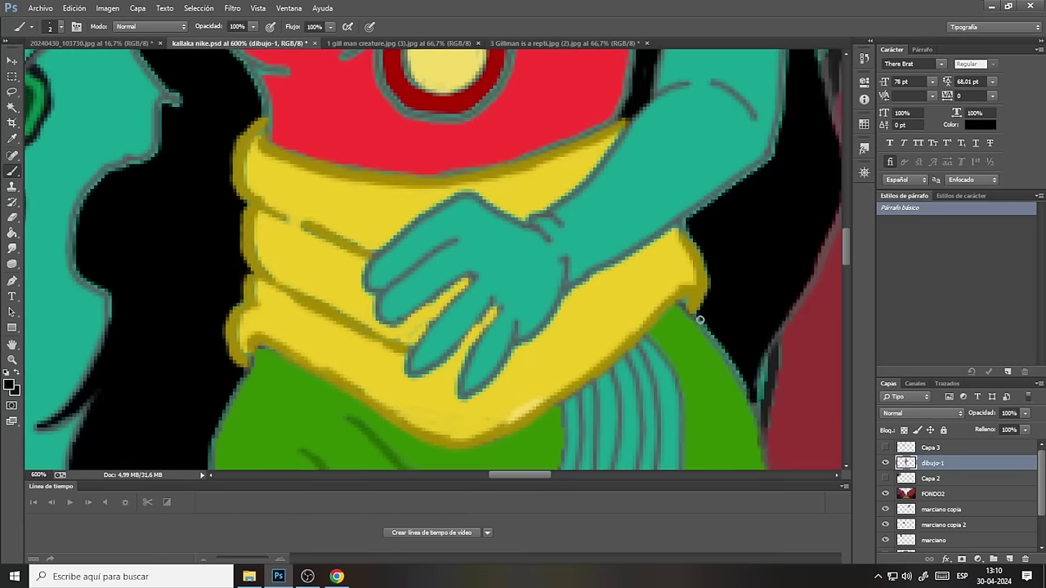
pyautogui.moveTo(700, 319); pyautogui.dragTo(747, 396)
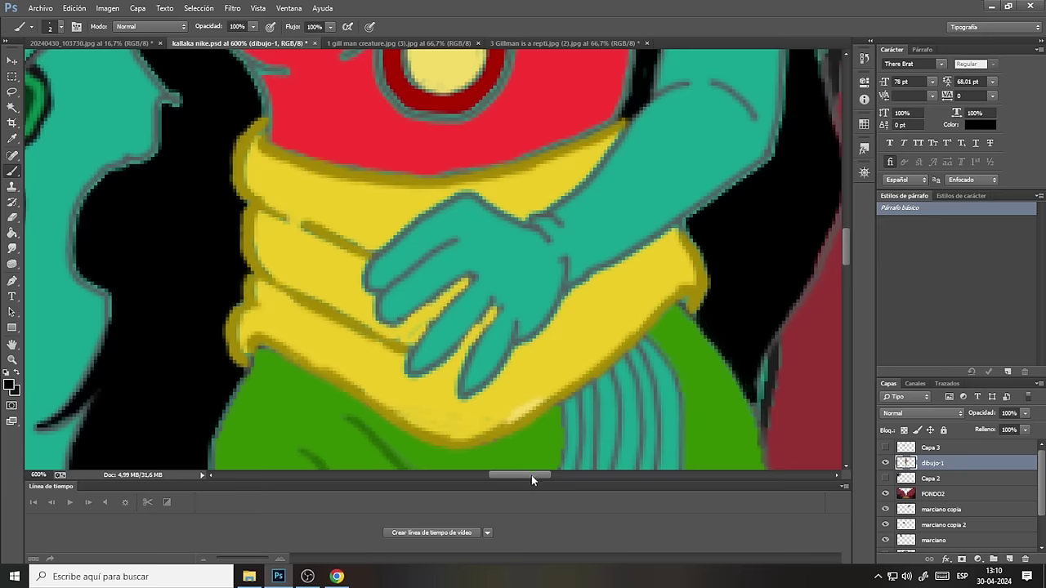
pyautogui.moveTo(531, 475); pyautogui.dragTo(560, 473)
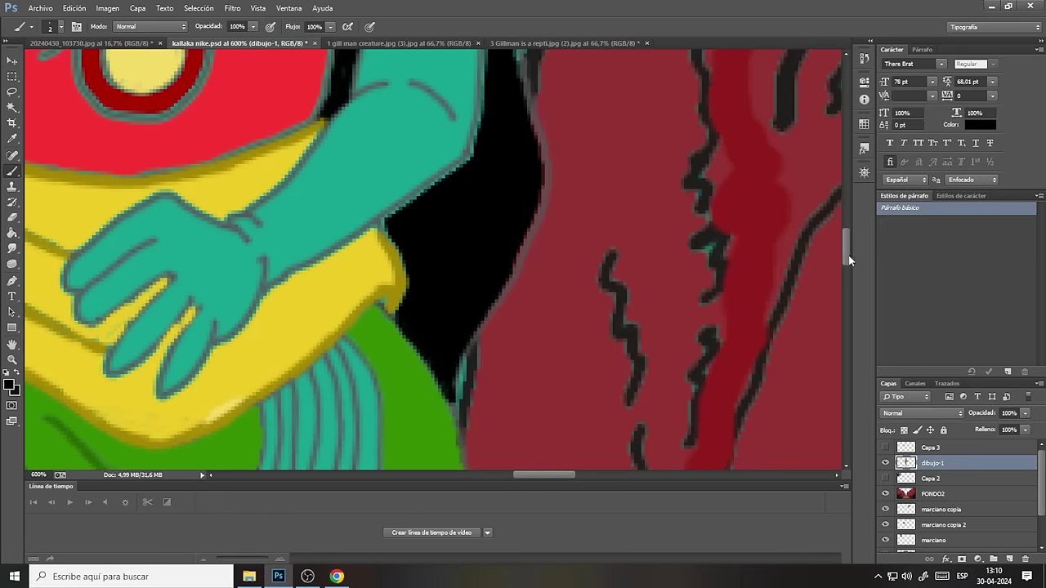
pyautogui.moveTo(847, 256); pyautogui.dragTo(845, 247)
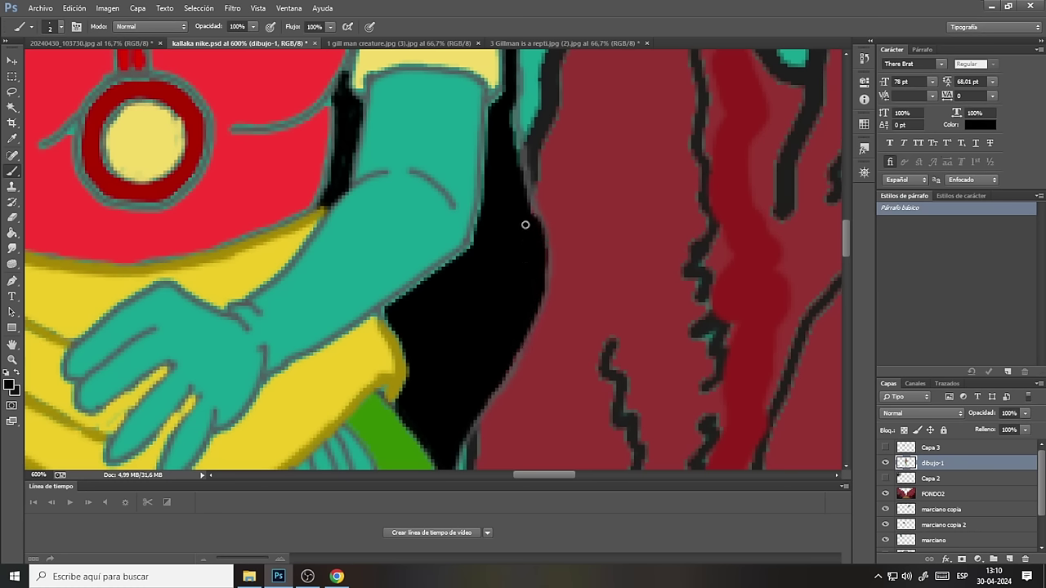
pyautogui.moveTo(508, 98); pyautogui.dragTo(540, 231)
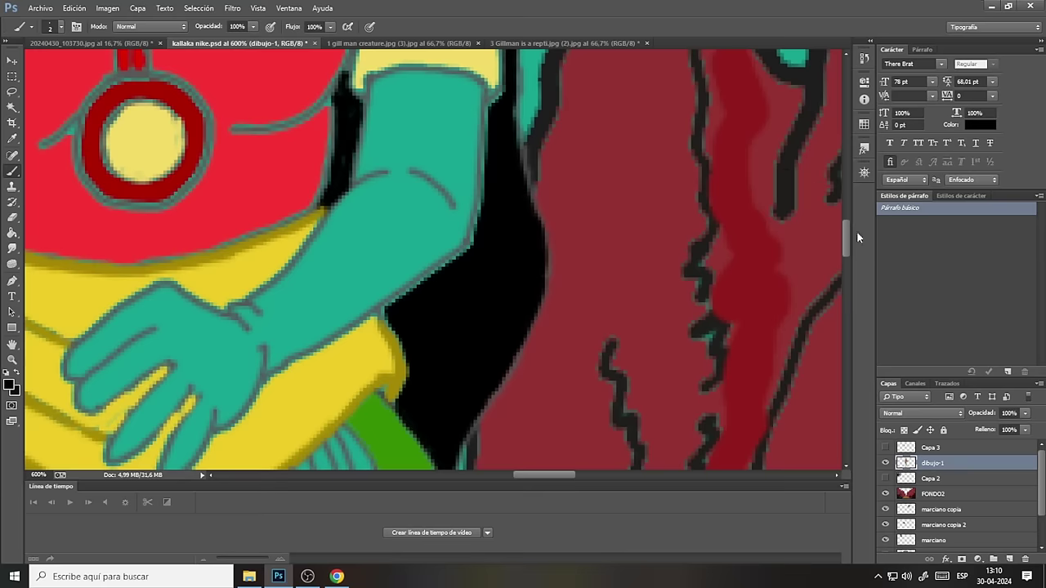
pyautogui.moveTo(846, 237); pyautogui.dragTo(847, 204)
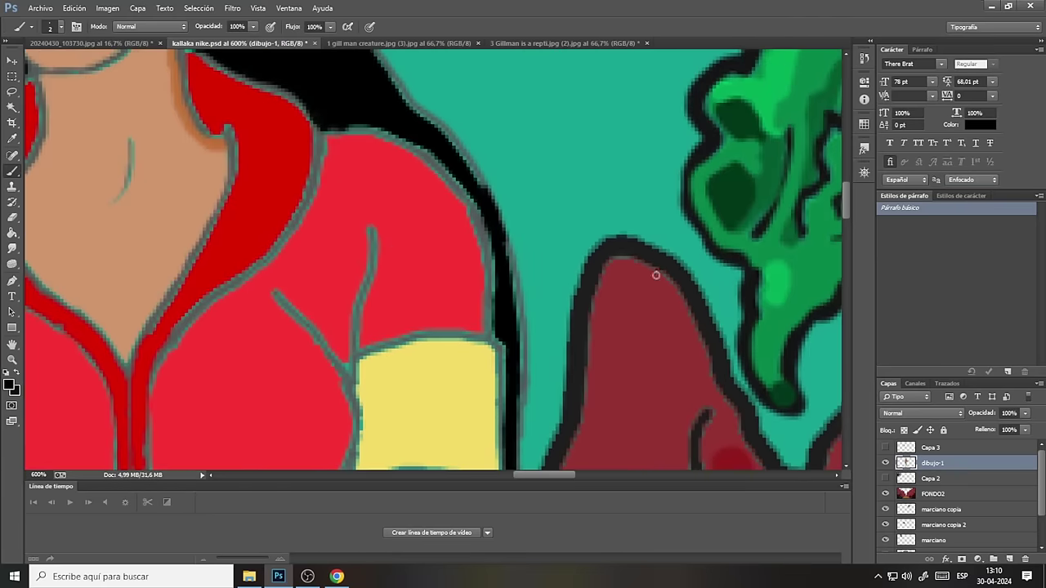
# Paint black over grey edges by the rock, along the red shoulder top and under the headphone.
pyautogui.moveTo(490, 231)
pyautogui.mouseDown()
pyautogui.moveTo(516, 370)
pyautogui.moveTo(504, 243)
pyautogui.mouseUp()
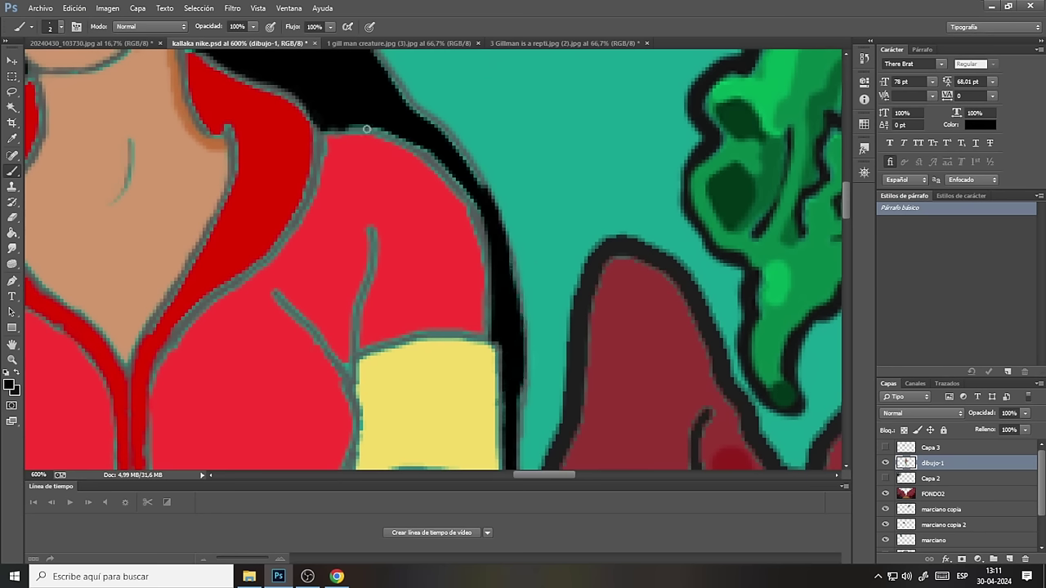
pyautogui.moveTo(381, 127)
pyautogui.mouseDown()
pyautogui.moveTo(402, 129)
pyautogui.moveTo(487, 228)
pyautogui.mouseUp()
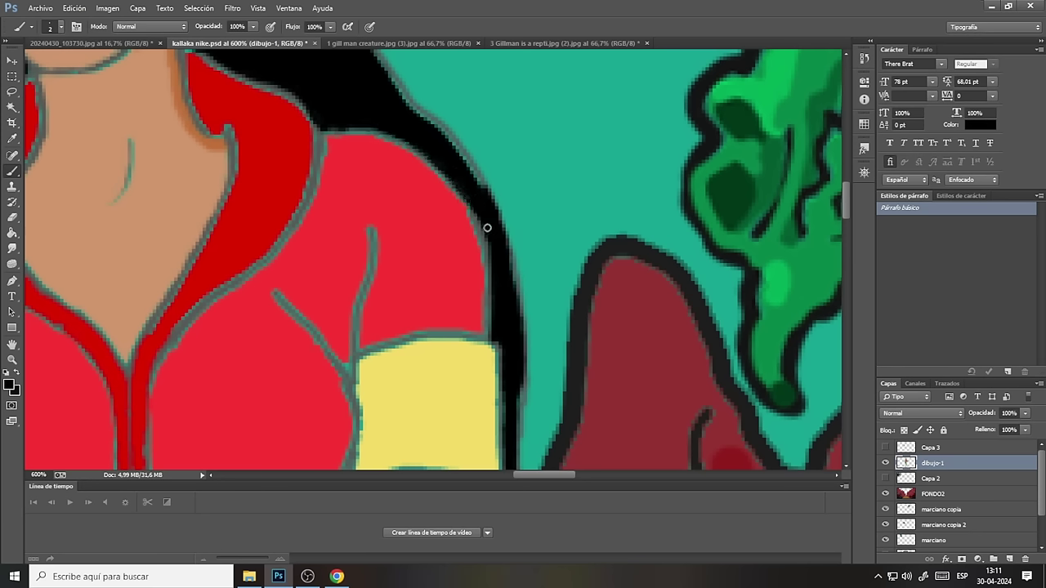
pyautogui.moveTo(411, 105)
pyautogui.mouseDown()
pyautogui.moveTo(455, 145)
pyautogui.moveTo(481, 201)
pyautogui.moveTo(483, 180)
pyautogui.moveTo(400, 103)
pyautogui.moveTo(378, 57)
pyautogui.mouseUp()
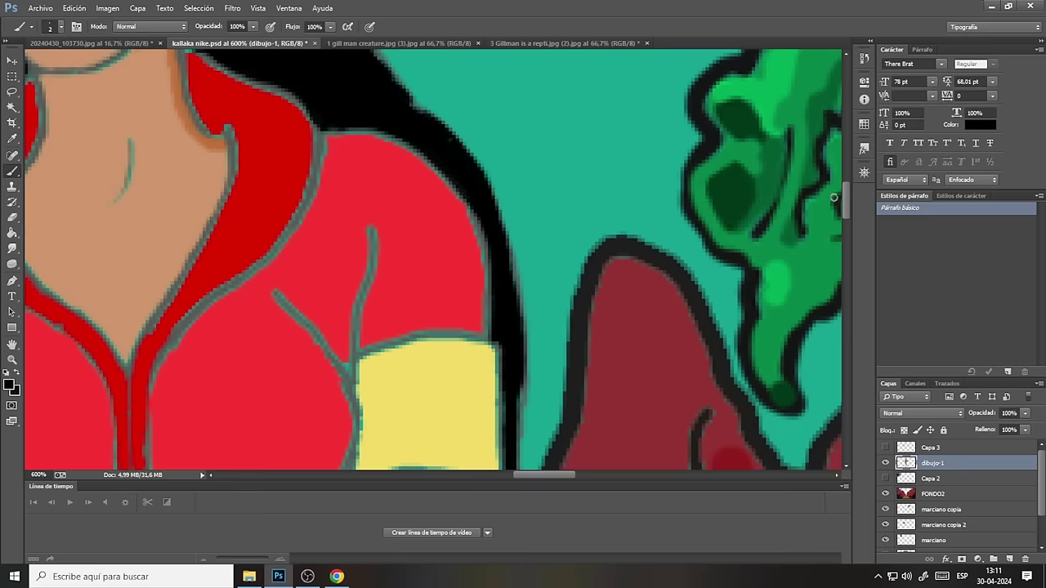
pyautogui.moveTo(844, 208)
pyautogui.mouseDown()
pyautogui.moveTo(841, 230)
pyautogui.moveTo(849, 181)
pyautogui.mouseUp()
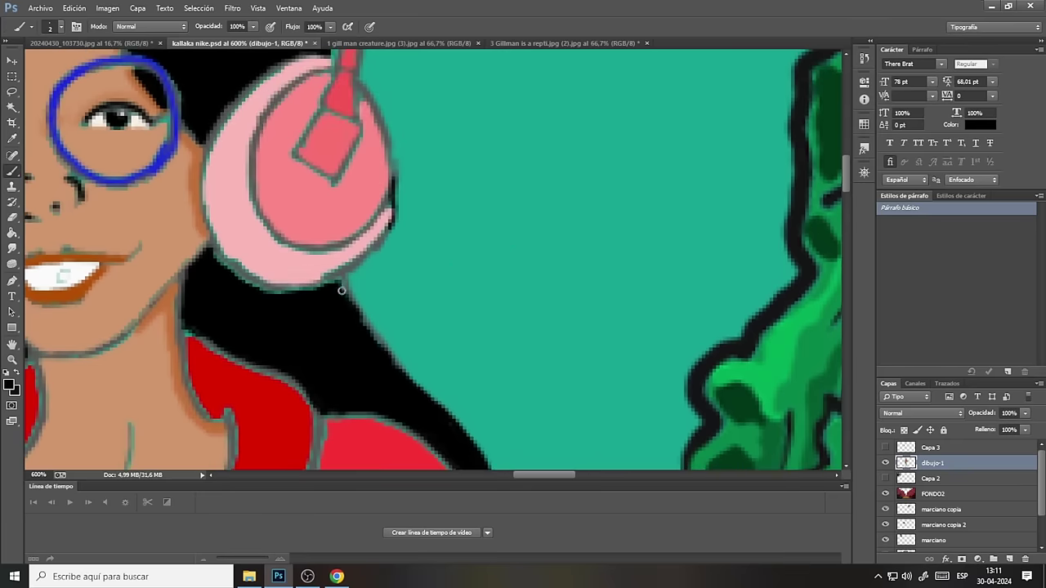
pyautogui.moveTo(342, 290); pyautogui.dragTo(351, 322)
pyautogui.moveTo(328, 281); pyautogui.dragTo(325, 286)
pyautogui.moveTo(559, 475); pyautogui.dragTo(539, 475)
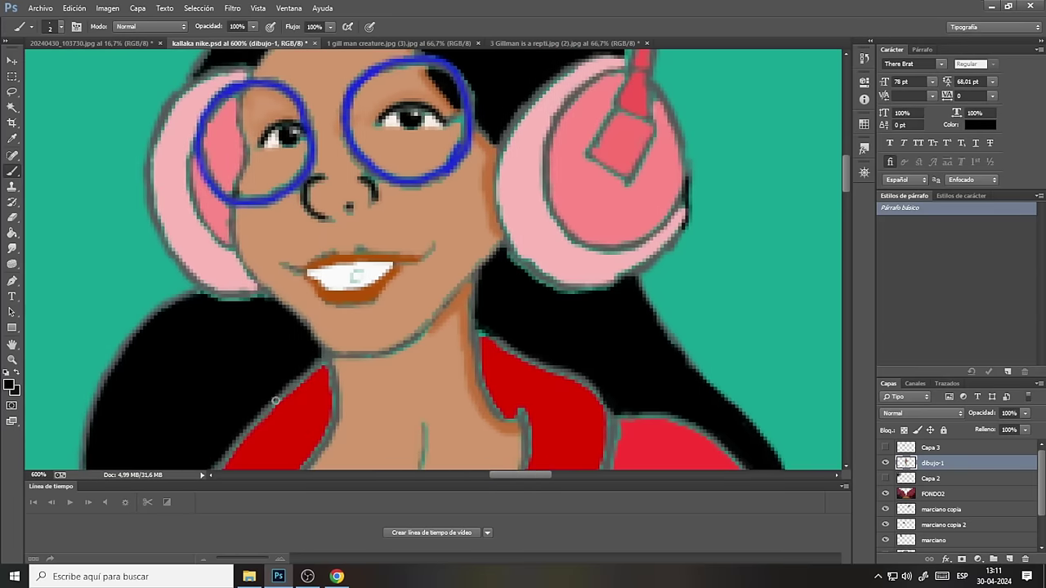
# Sample the brown lip colour and extend the mouth's left corner with a short stroke.
pyautogui.click(13, 139)
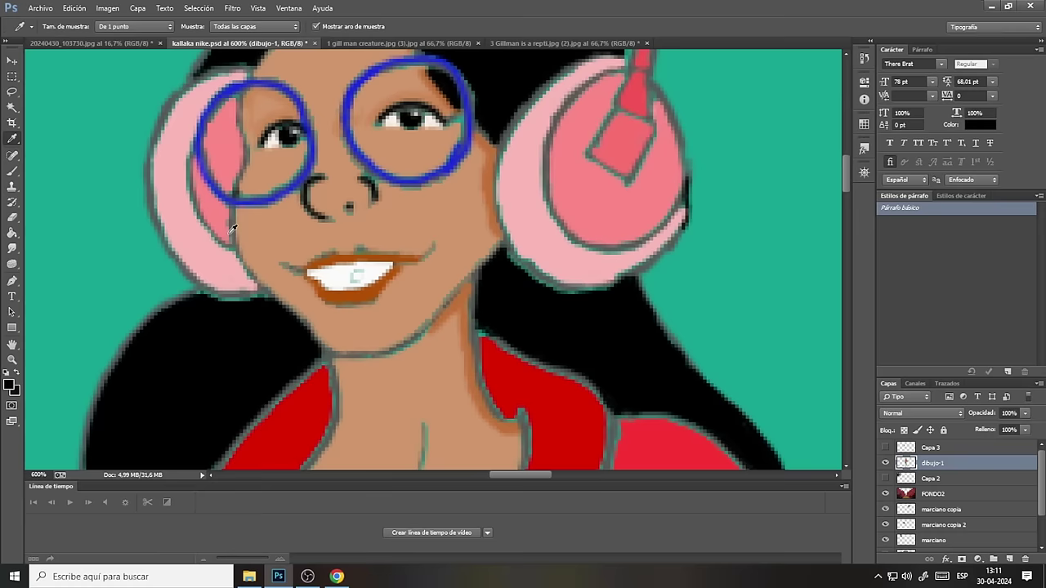
pyautogui.click(348, 289)
pyautogui.press('b')
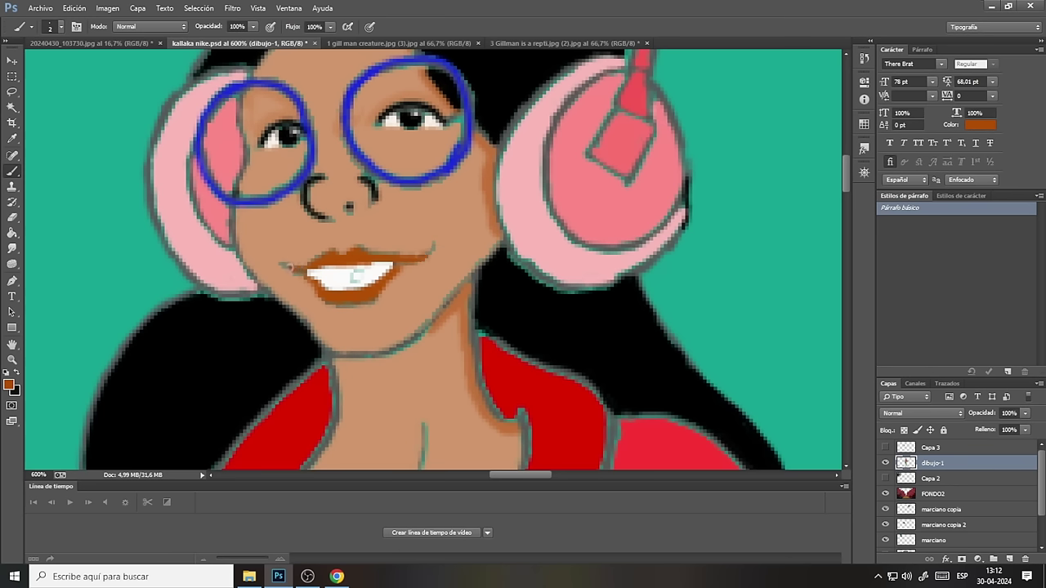
pyautogui.moveTo(288, 267); pyautogui.dragTo(307, 276)
pyautogui.click(12, 139)
# Make a darker, saturated orange from the skin tan and brush over the grey chin outline.
pyautogui.click(491, 173)
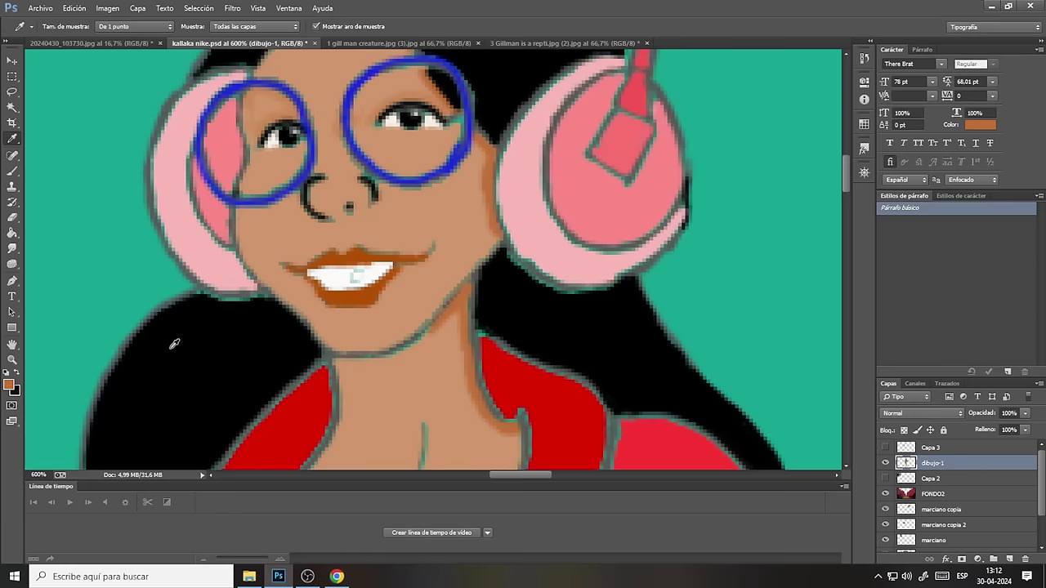
pyautogui.click(10, 384)
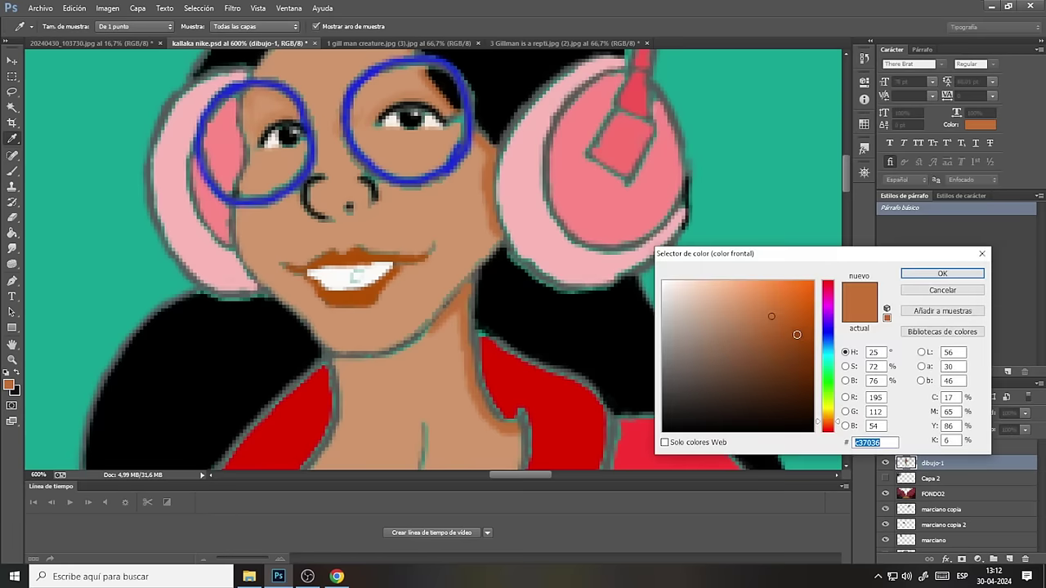
pyautogui.click(797, 334)
pyautogui.click(942, 273)
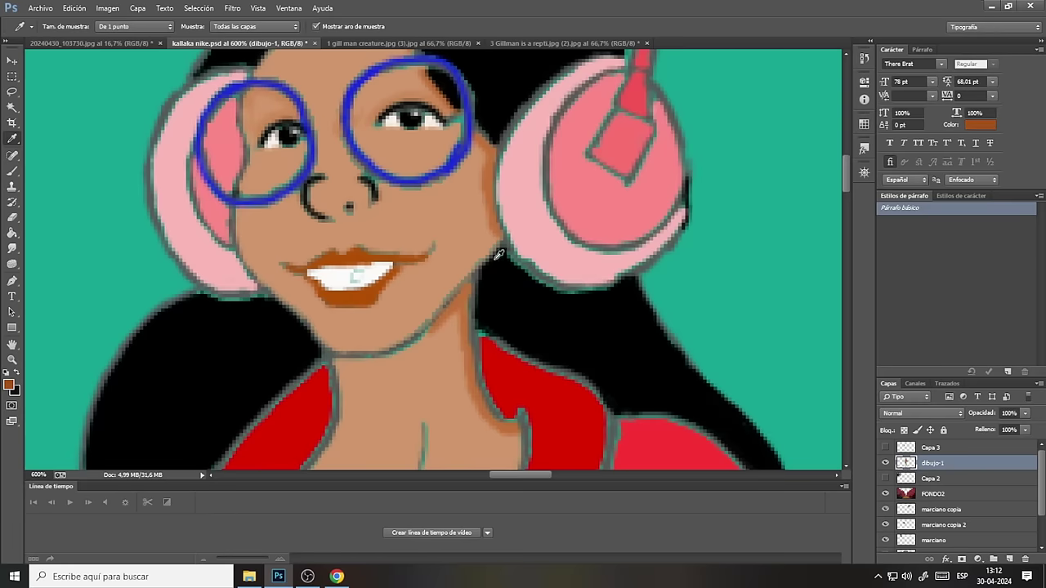
pyautogui.click(13, 171)
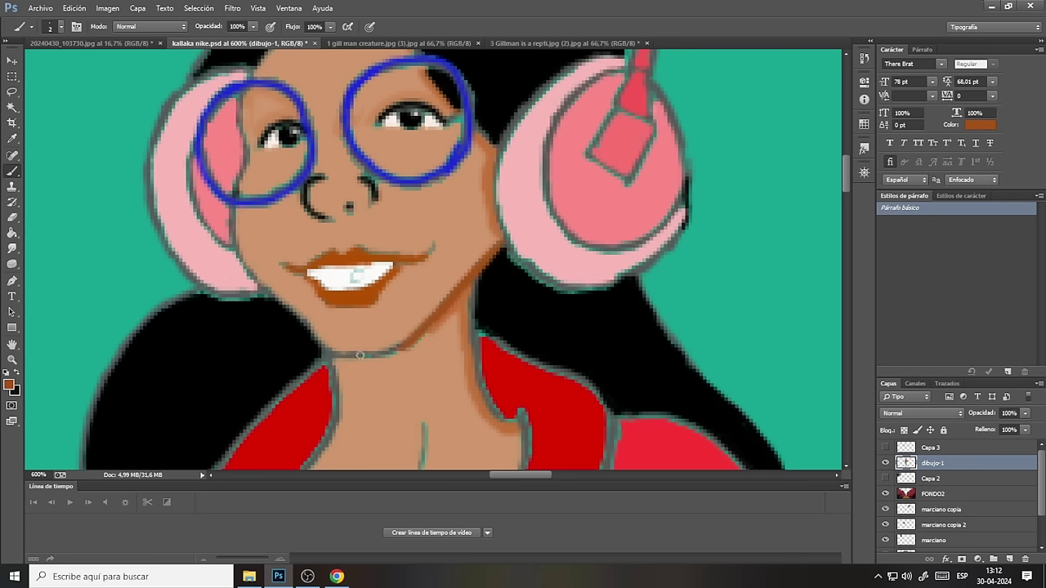
pyautogui.moveTo(359, 355); pyautogui.dragTo(418, 333)
pyautogui.moveTo(334, 351); pyautogui.dragTo(337, 352)
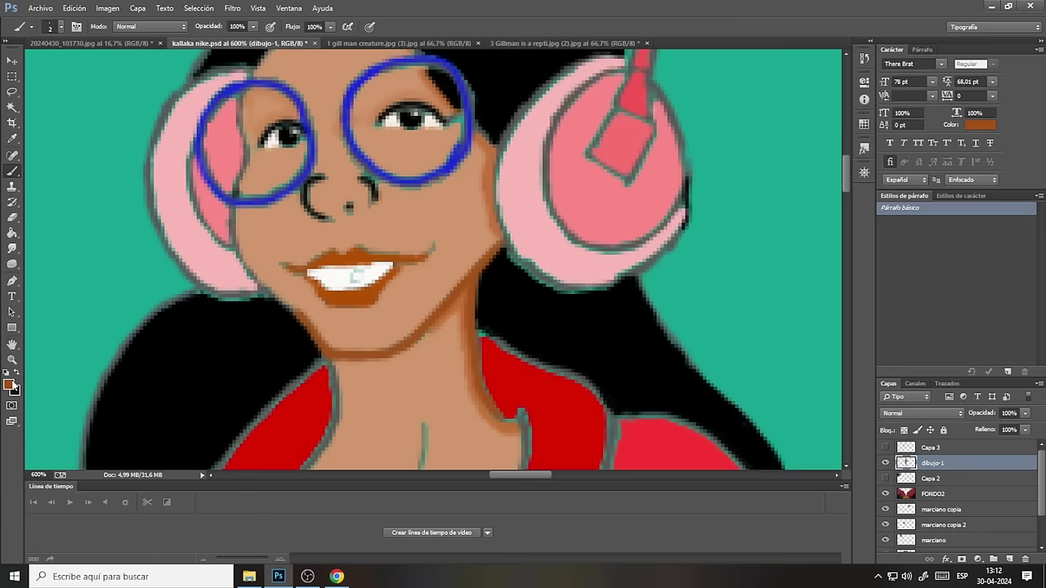
# Keep the brown colour and trace the neck edge and chest crease in brown.
pyautogui.click(9, 383)
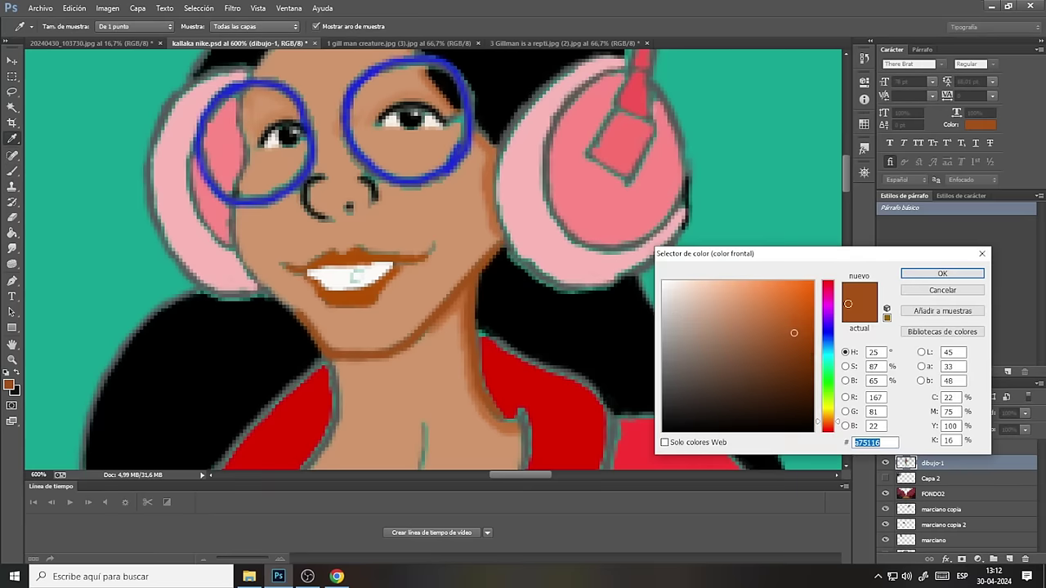
pyautogui.press('Return')
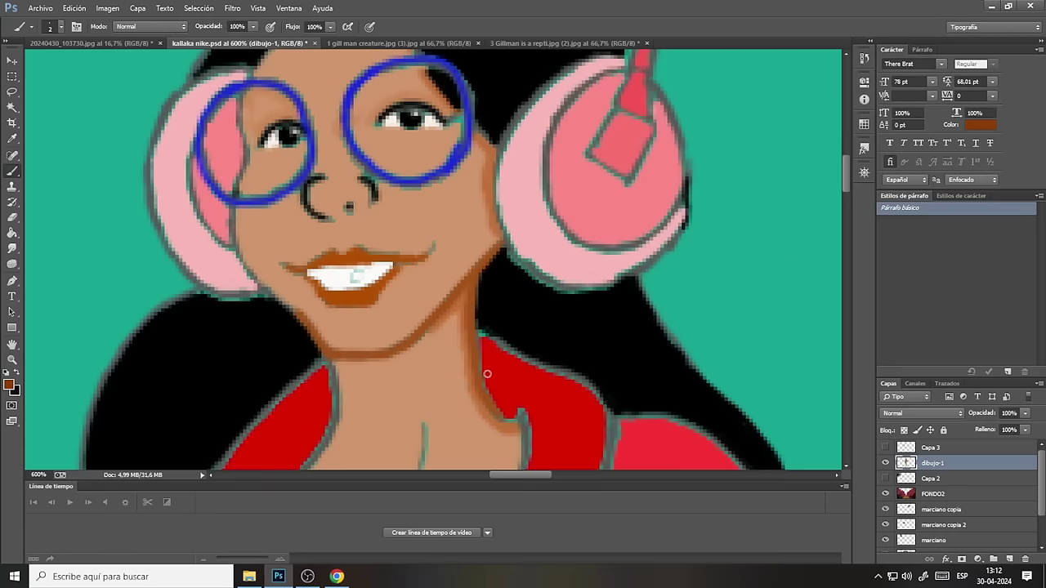
pyautogui.moveTo(478, 372)
pyautogui.mouseDown()
pyautogui.moveTo(519, 422)
pyautogui.moveTo(476, 351)
pyautogui.mouseUp()
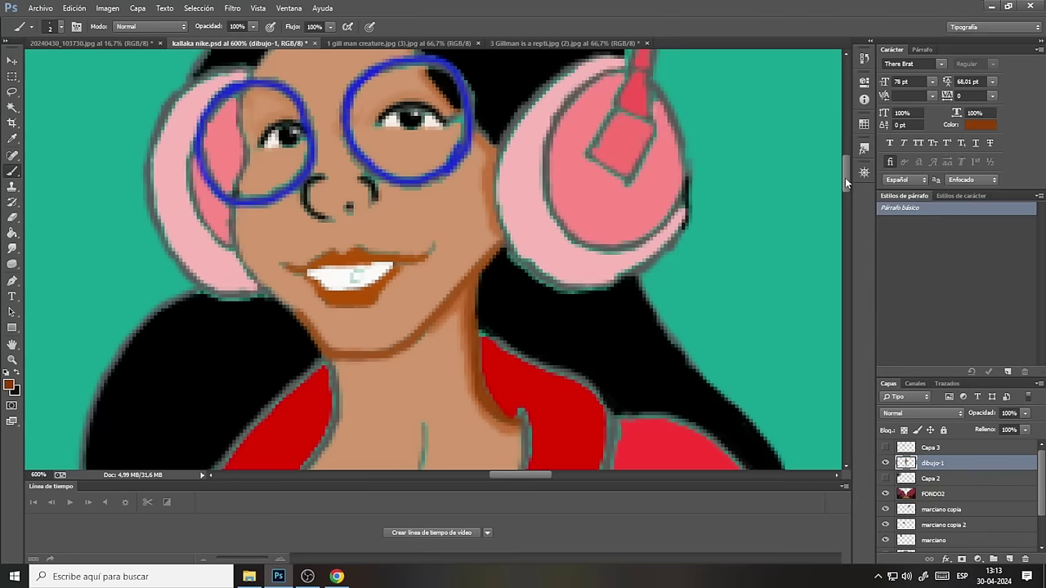
pyautogui.moveTo(845, 177); pyautogui.dragTo(844, 189)
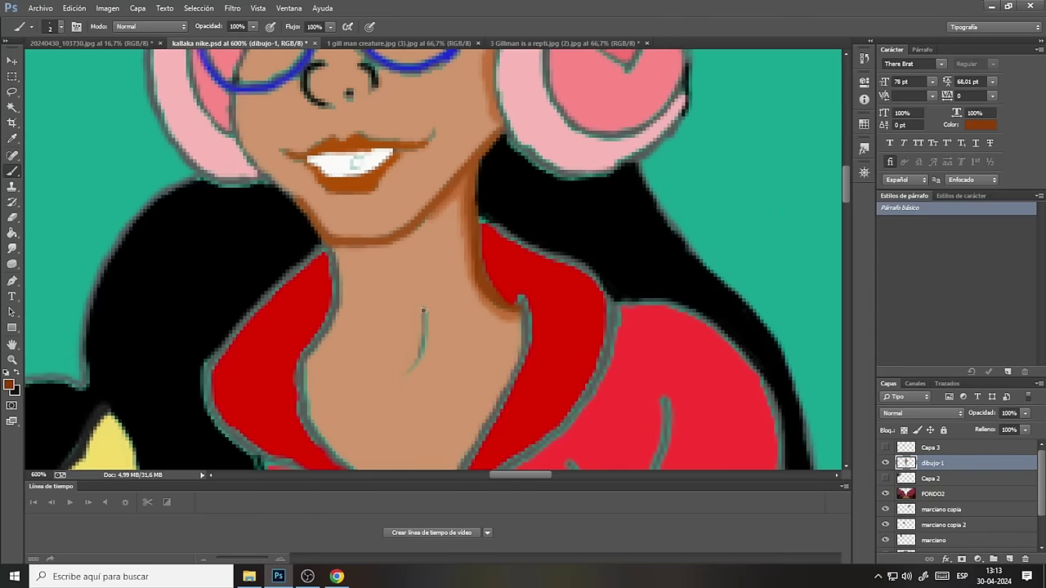
pyautogui.moveTo(423, 310)
pyautogui.mouseDown()
pyautogui.moveTo(419, 356)
pyautogui.moveTo(402, 377)
pyautogui.mouseUp()
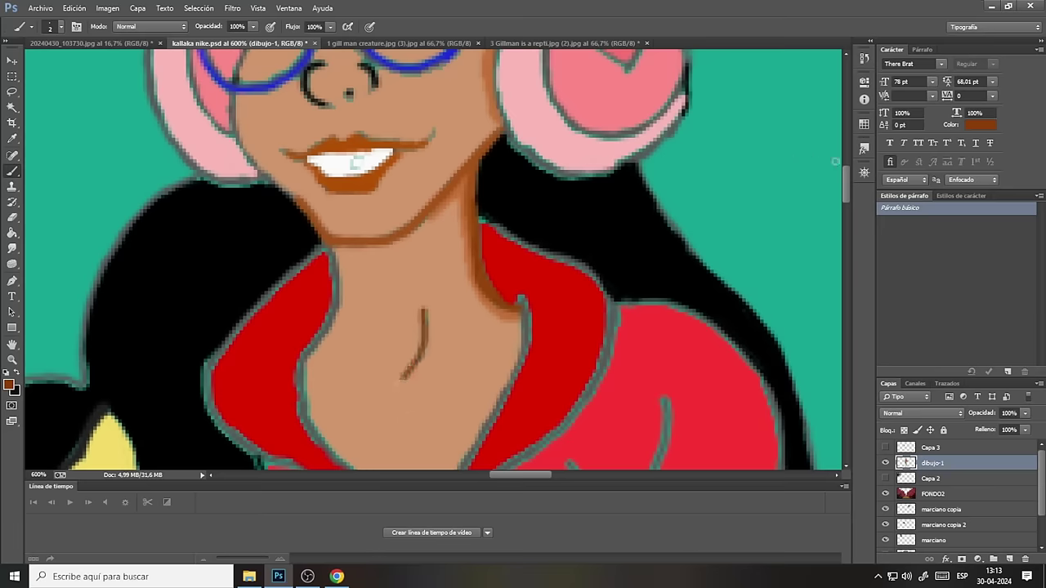
# Darken the left earcup's edge inside the left lens with brown strokes.
pyautogui.scroll(1, 847, 184)
pyautogui.scroll(4, 849, 185)
pyautogui.scroll(-1, 847, 175)
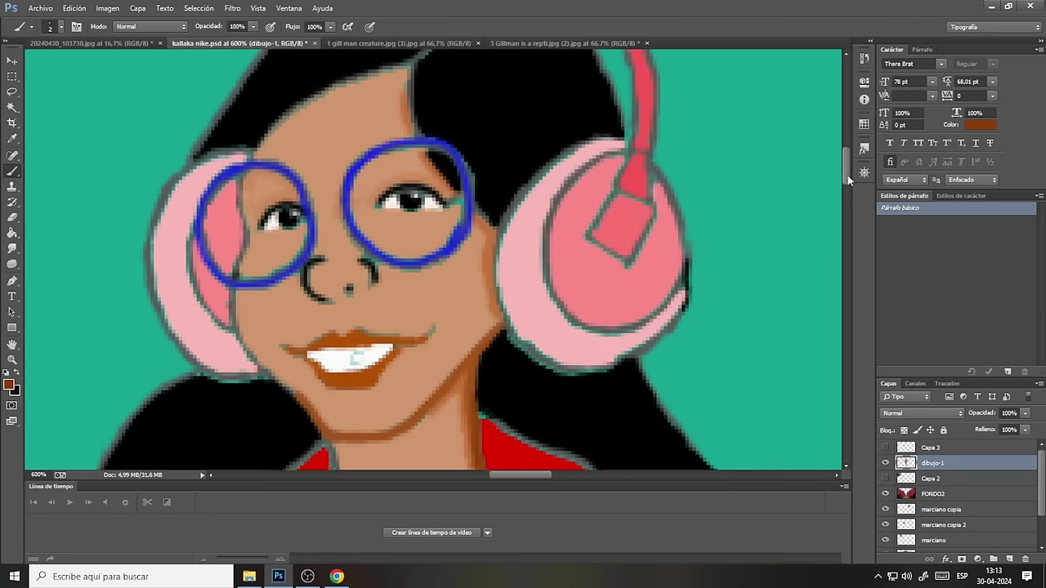
pyautogui.scroll(2, 847, 175)
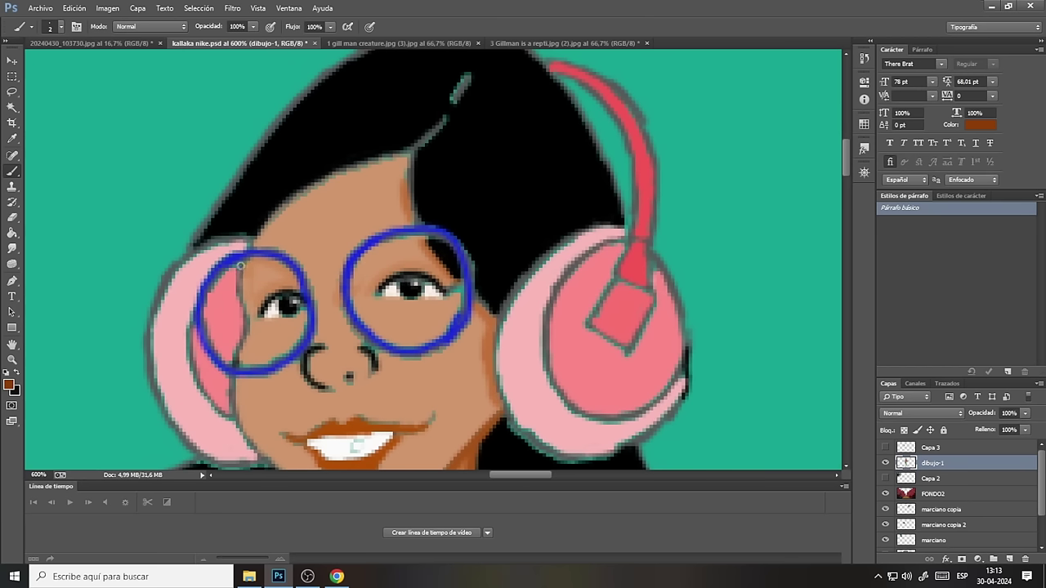
pyautogui.moveTo(236, 275); pyautogui.dragTo(234, 359)
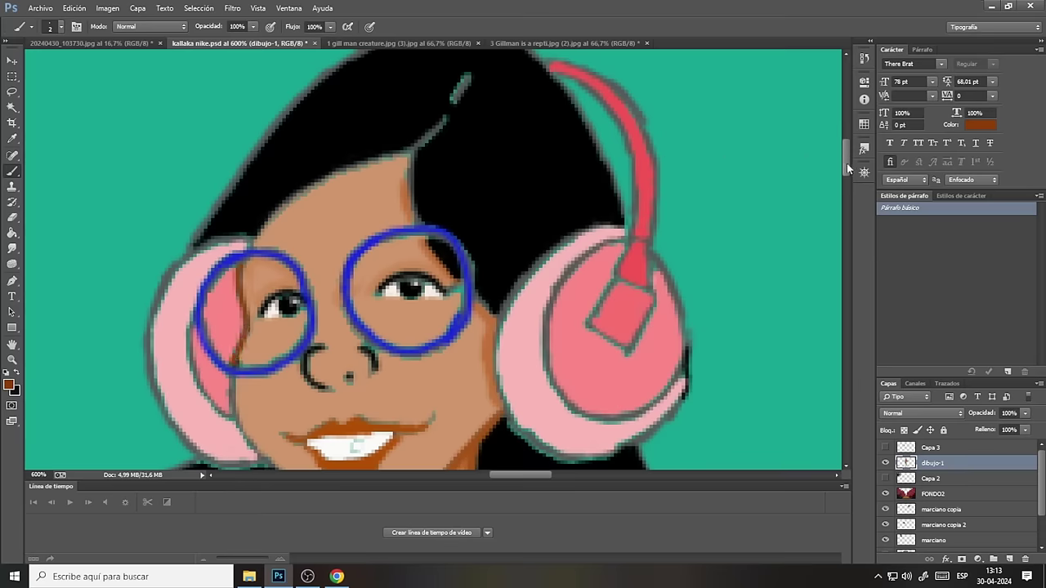
pyautogui.moveTo(846, 162); pyautogui.dragTo(845, 178)
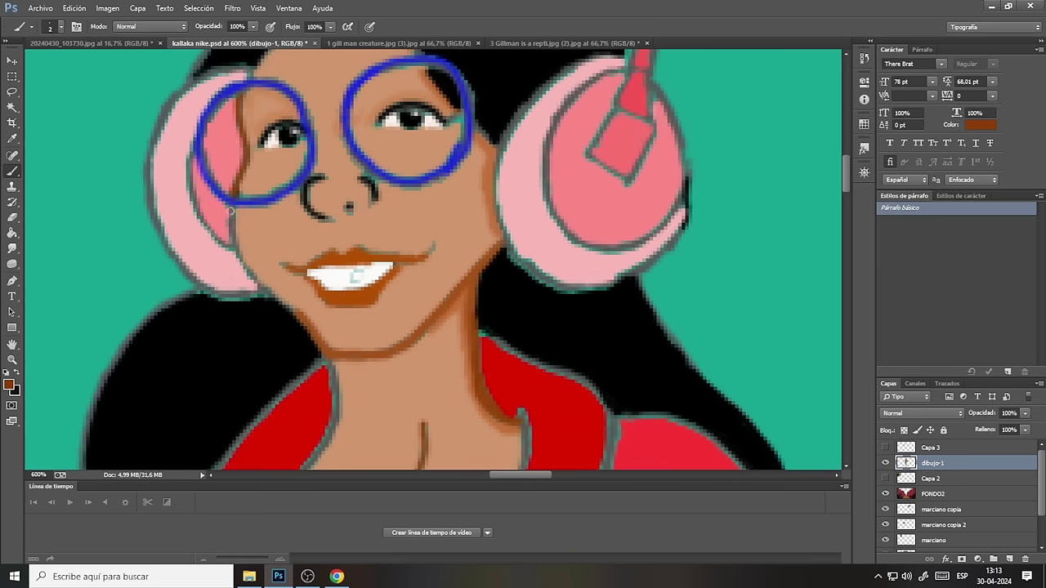
pyautogui.moveTo(231, 210)
pyautogui.mouseDown()
pyautogui.moveTo(252, 275)
pyautogui.moveTo(308, 335)
pyautogui.mouseUp()
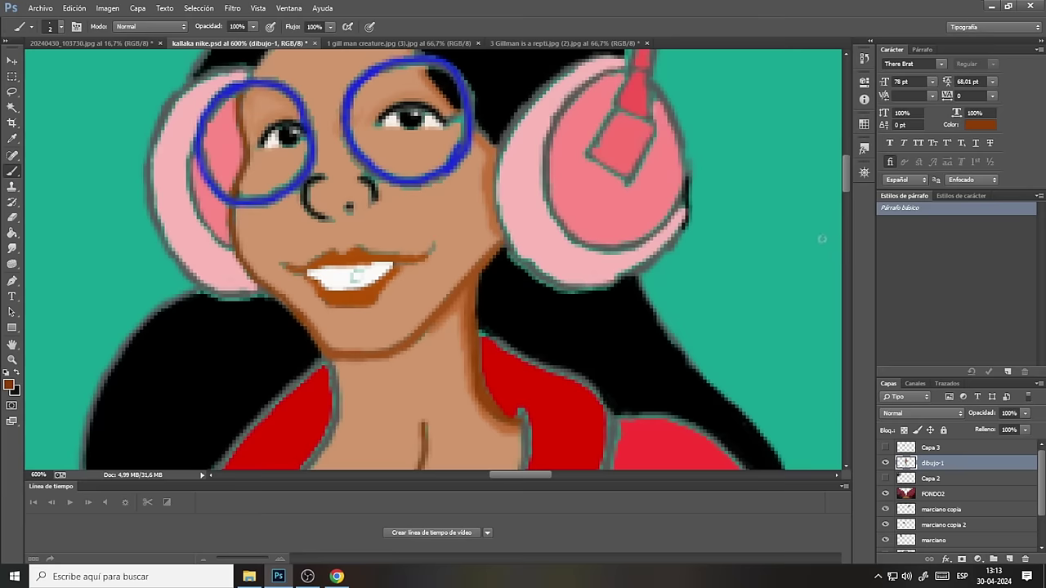
# Sample the headphone pink and set red as the painting colour.
pyautogui.click(12, 139)
pyautogui.click(182, 206)
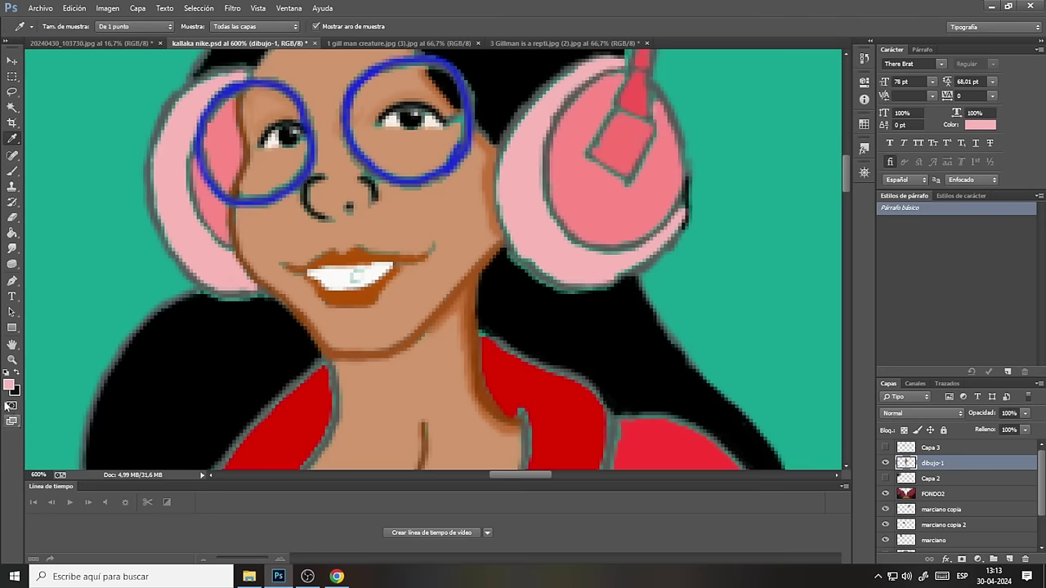
pyautogui.click(9, 385)
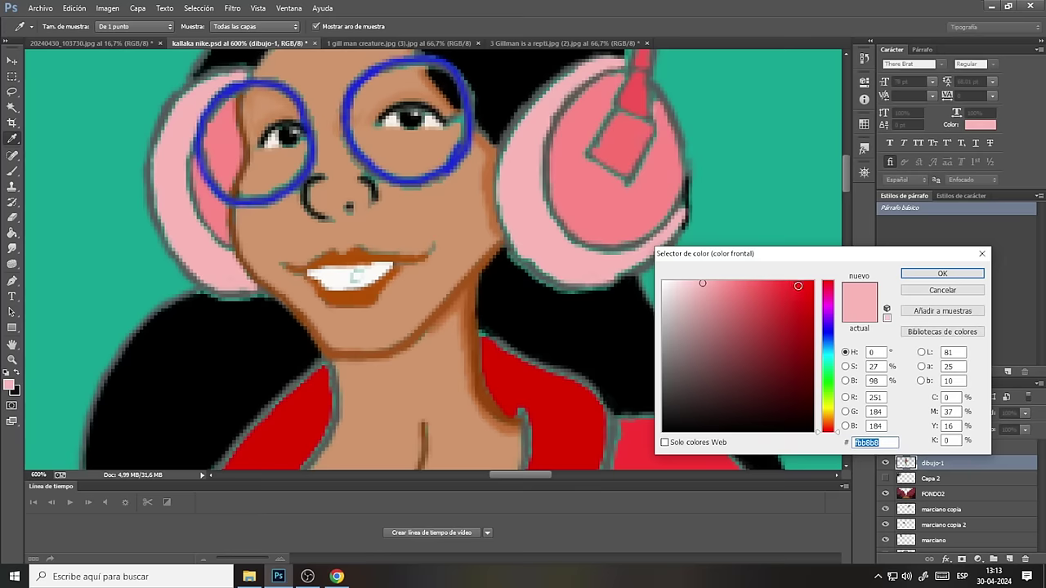
pyautogui.click(942, 273)
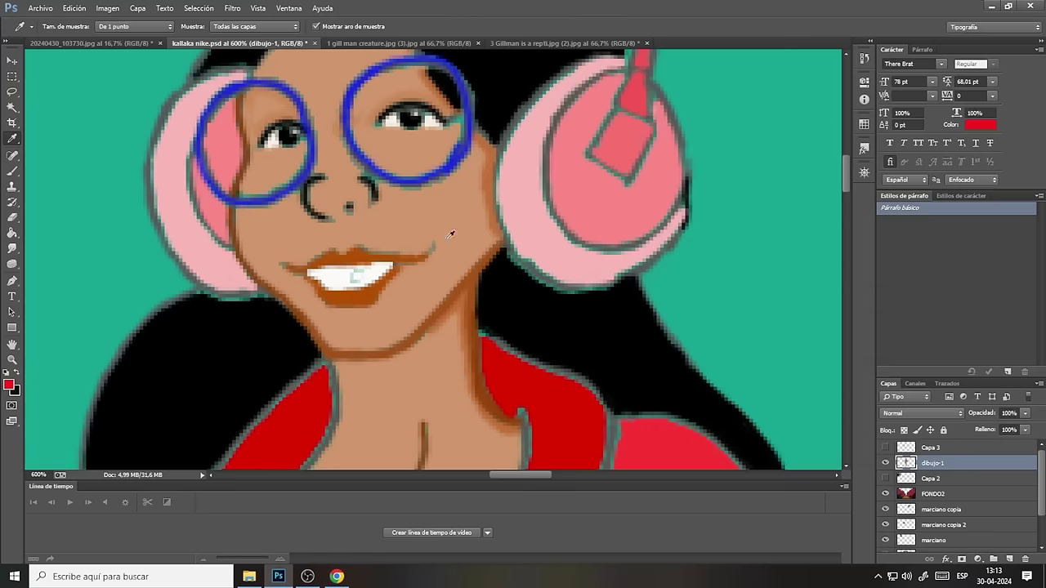
pyautogui.click(12, 171)
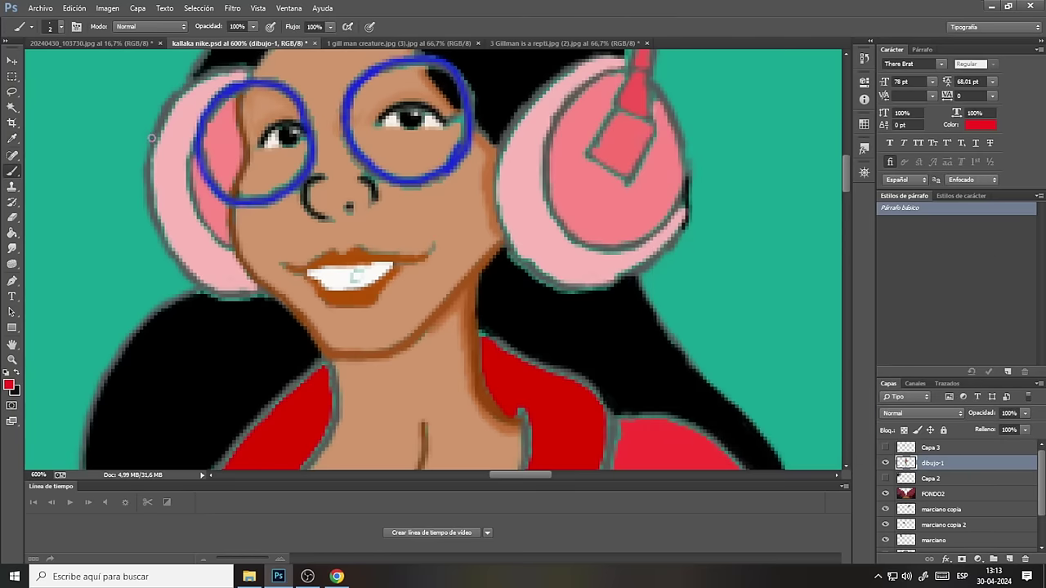
# Paint a red rim along the left earcup's outer edge and the right earcup's lower rim.
pyautogui.moveTo(152, 139); pyautogui.dragTo(169, 95)
pyautogui.moveTo(182, 90); pyautogui.dragTo(246, 70)
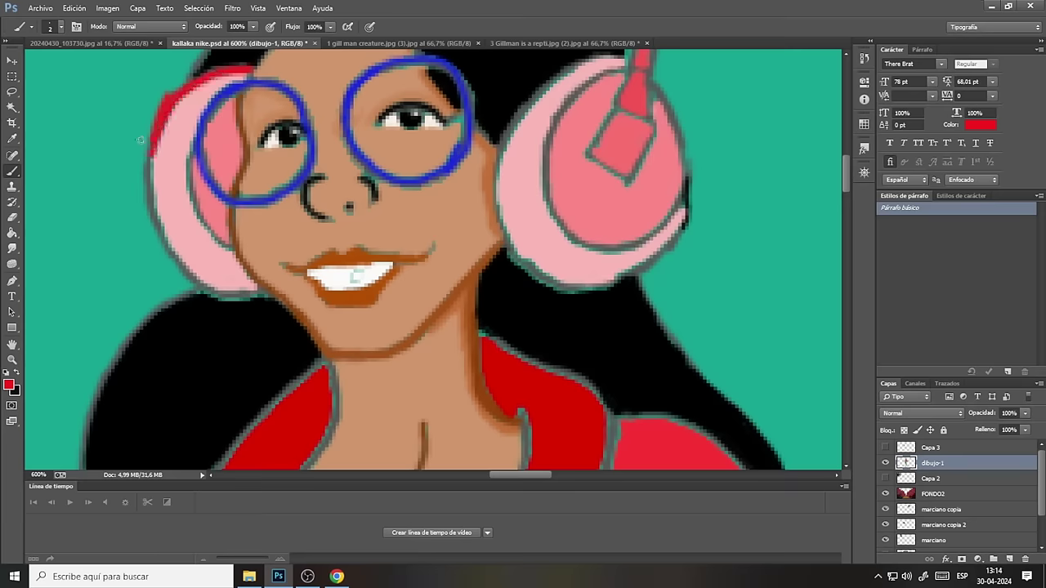
pyautogui.click(12, 217)
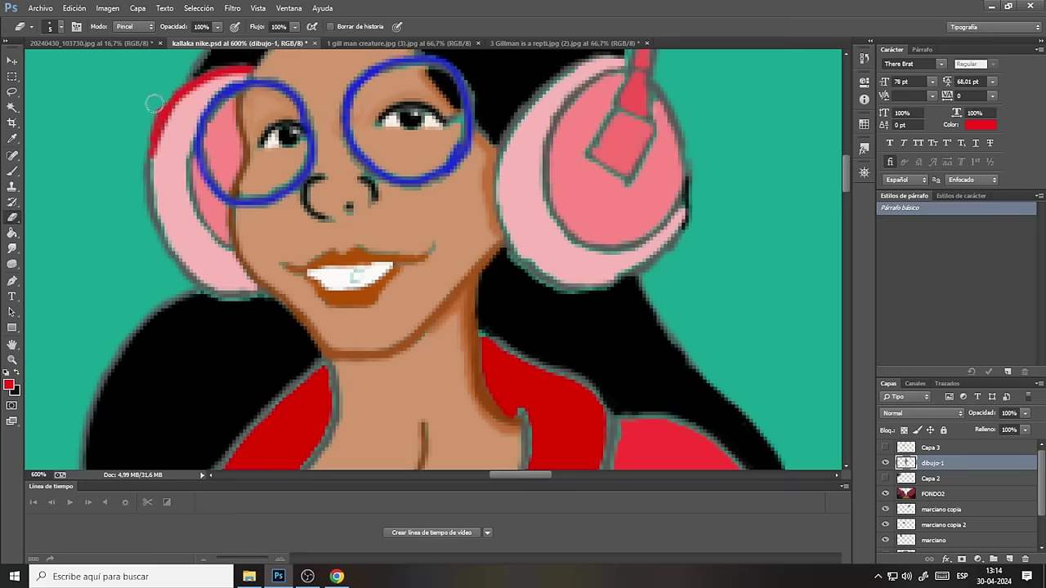
pyautogui.click(13, 171)
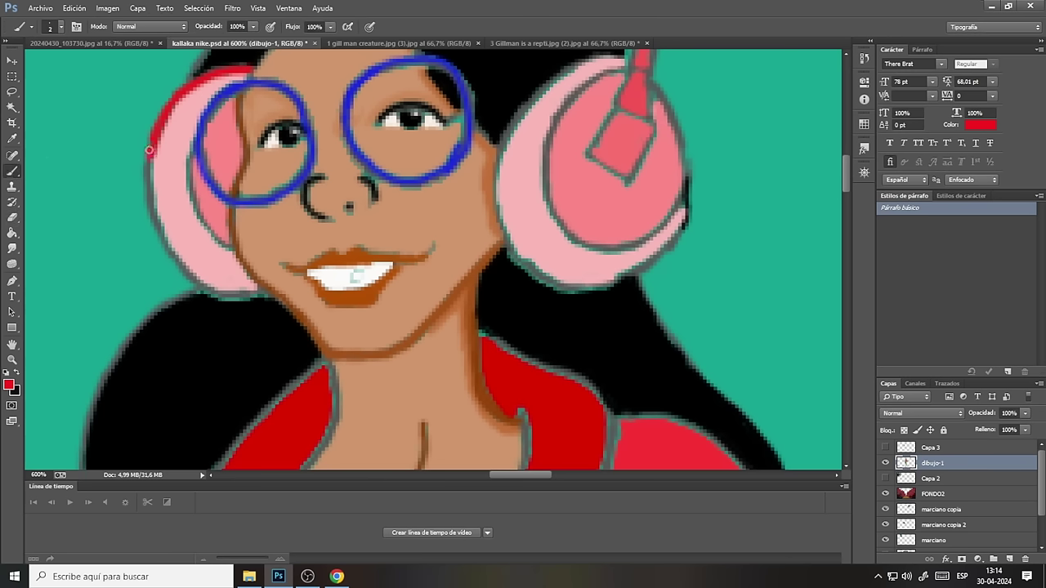
pyautogui.moveTo(150, 145)
pyautogui.mouseDown()
pyautogui.moveTo(172, 252)
pyautogui.moveTo(201, 284)
pyautogui.moveTo(258, 295)
pyautogui.mouseUp()
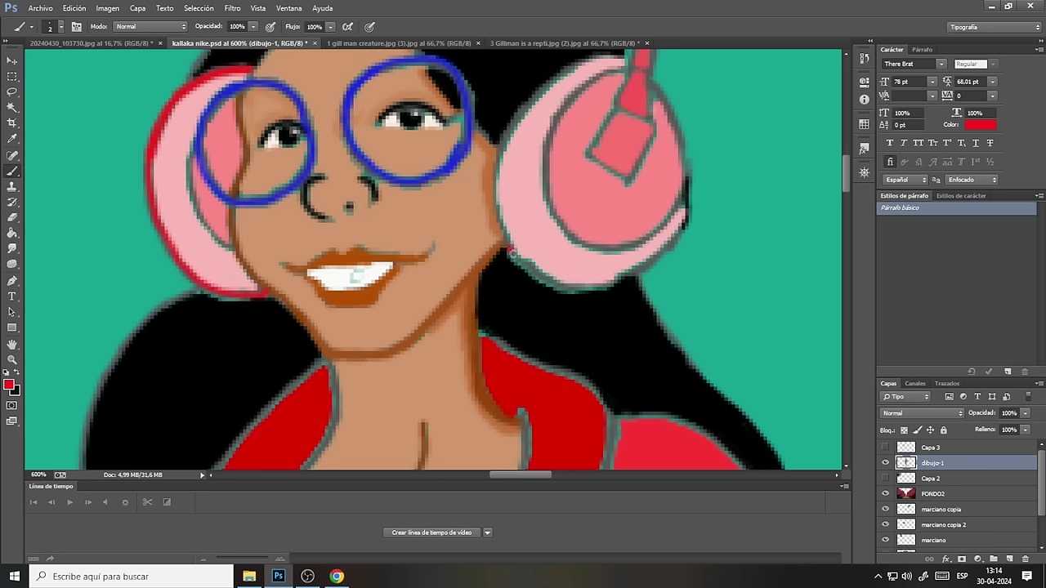
pyautogui.moveTo(512, 253)
pyautogui.mouseDown()
pyautogui.moveTo(574, 289)
pyautogui.moveTo(637, 268)
pyautogui.moveTo(680, 227)
pyautogui.mouseUp()
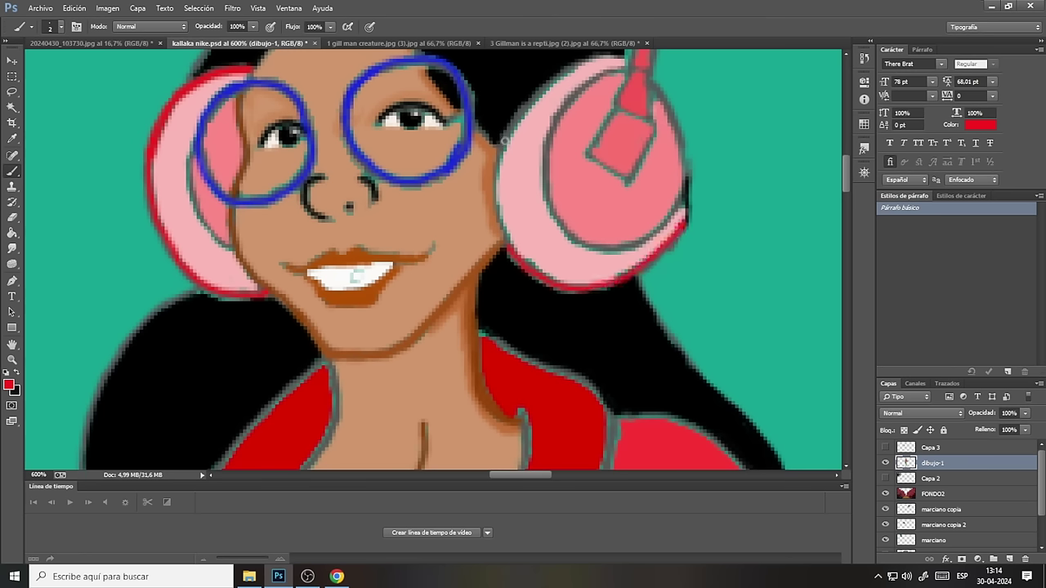
# Outline the right earcup in red with an inner arc, and redden the left earcup's cheek edge.
pyautogui.moveTo(507, 135)
pyautogui.mouseDown()
pyautogui.moveTo(494, 186)
pyautogui.moveTo(511, 255)
pyautogui.moveTo(500, 151)
pyautogui.moveTo(539, 98)
pyautogui.moveTo(498, 150)
pyautogui.moveTo(545, 85)
pyautogui.moveTo(618, 56)
pyautogui.moveTo(546, 85)
pyautogui.moveTo(499, 152)
pyautogui.mouseUp()
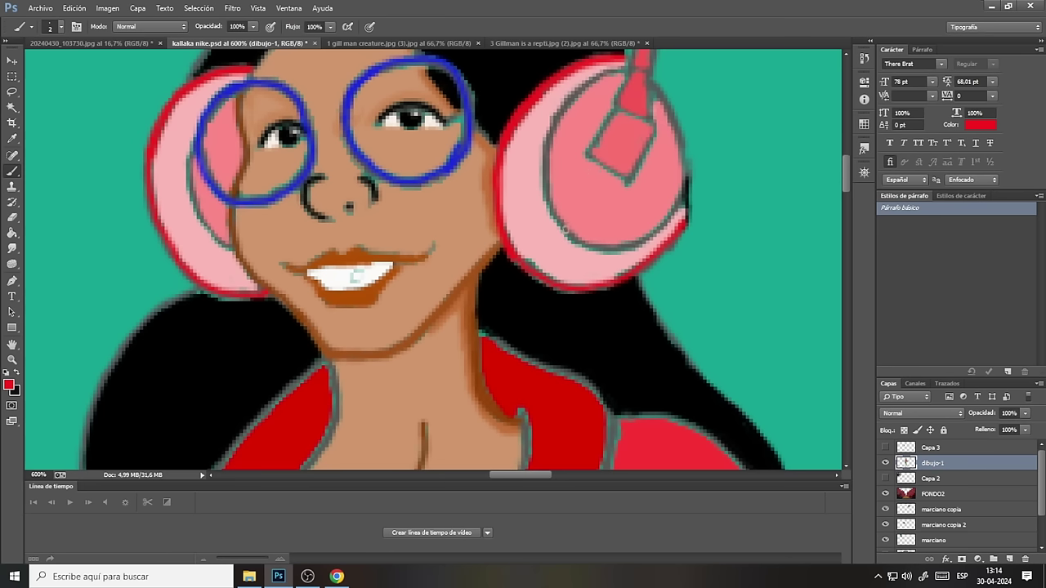
pyautogui.moveTo(570, 237)
pyautogui.mouseDown()
pyautogui.moveTo(588, 248)
pyautogui.moveTo(629, 244)
pyautogui.moveTo(681, 196)
pyautogui.moveTo(676, 204)
pyautogui.mouseUp()
pyautogui.moveTo(566, 237)
pyautogui.mouseDown()
pyautogui.moveTo(547, 194)
pyautogui.moveTo(553, 121)
pyautogui.moveTo(606, 75)
pyautogui.mouseUp()
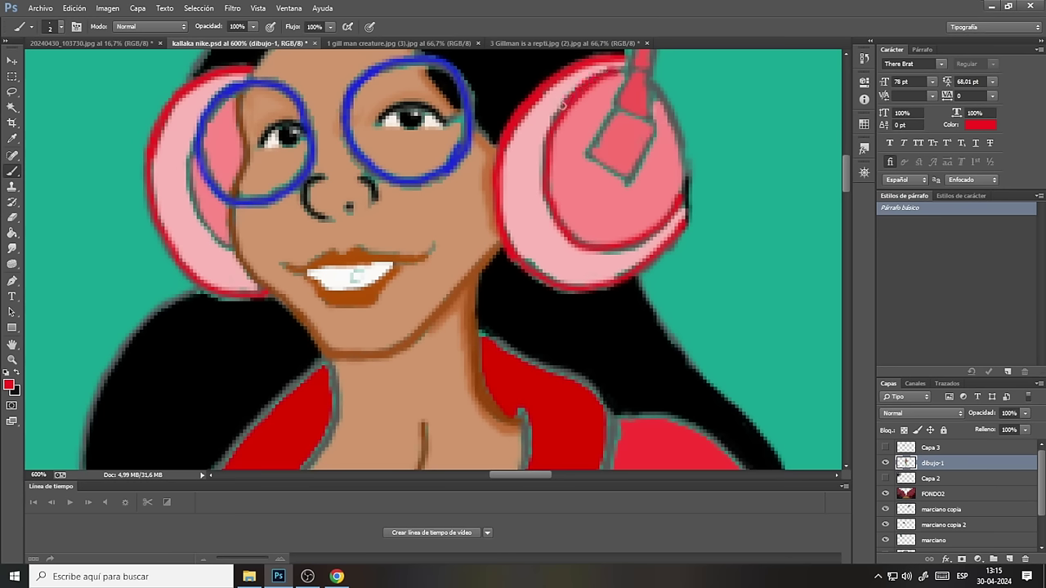
pyautogui.moveTo(562, 105)
pyautogui.mouseDown()
pyautogui.moveTo(544, 160)
pyautogui.moveTo(546, 204)
pyautogui.mouseUp()
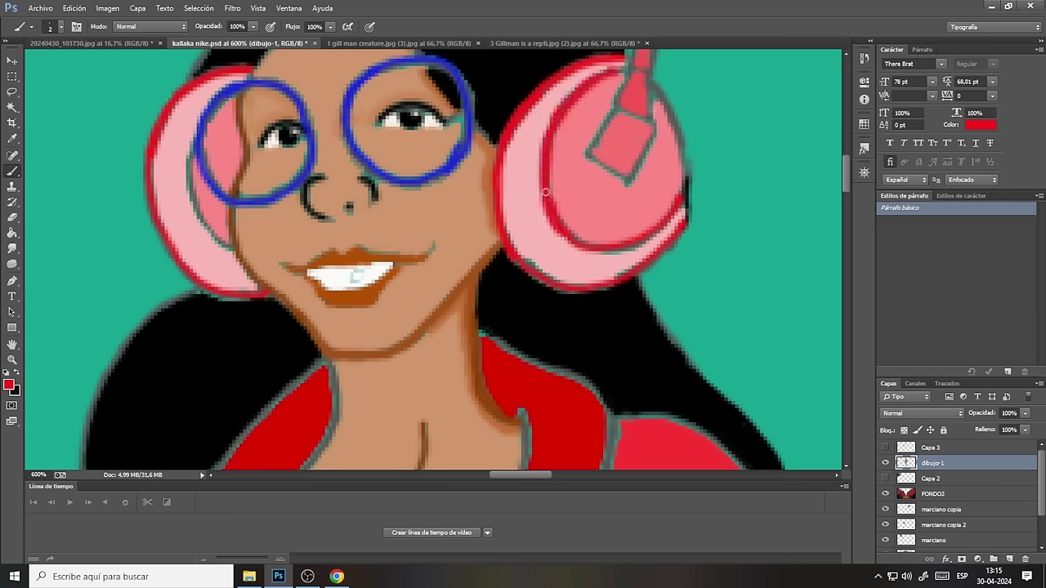
pyautogui.moveTo(560, 227)
pyautogui.mouseDown()
pyautogui.moveTo(582, 248)
pyautogui.moveTo(568, 235)
pyautogui.moveTo(613, 253)
pyautogui.moveTo(654, 233)
pyautogui.moveTo(682, 196)
pyautogui.moveTo(682, 132)
pyautogui.moveTo(648, 83)
pyautogui.mouseUp()
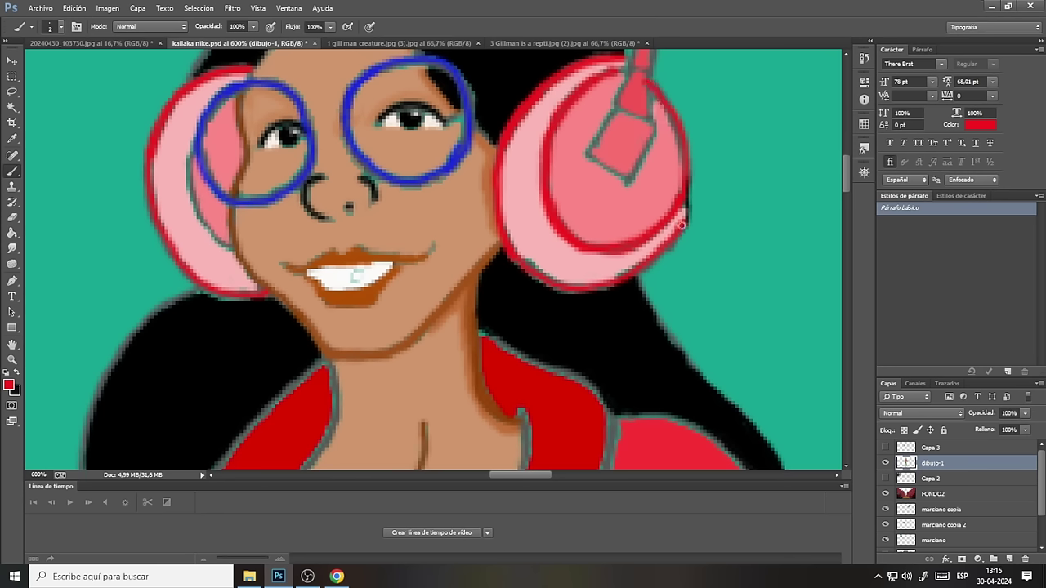
pyautogui.moveTo(682, 221)
pyautogui.mouseDown()
pyautogui.moveTo(686, 193)
pyautogui.moveTo(682, 228)
pyautogui.mouseUp()
pyautogui.moveTo(225, 245)
pyautogui.mouseDown()
pyautogui.moveTo(197, 206)
pyautogui.moveTo(193, 146)
pyautogui.mouseUp()
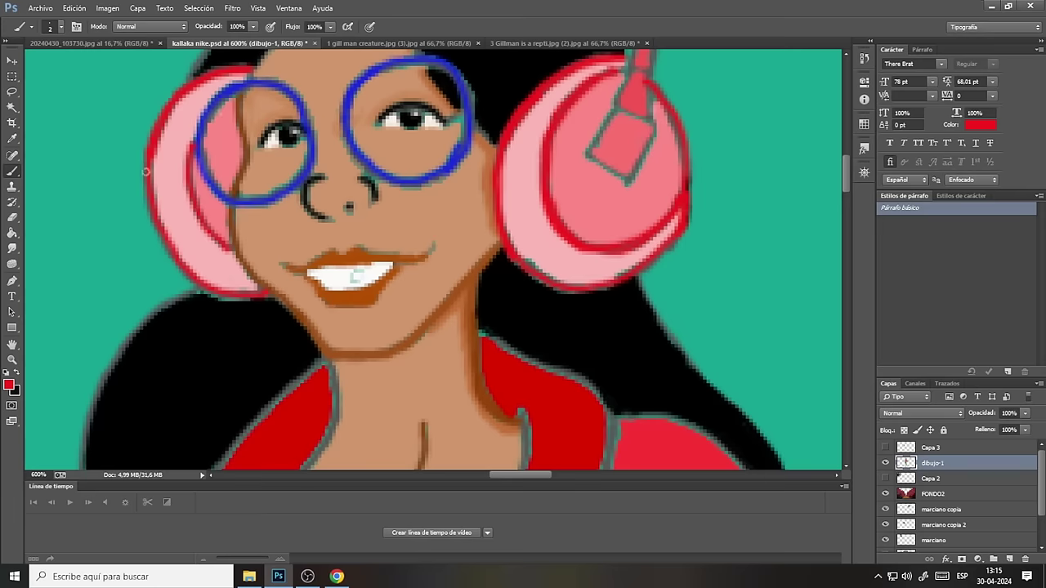
pyautogui.click(11, 139)
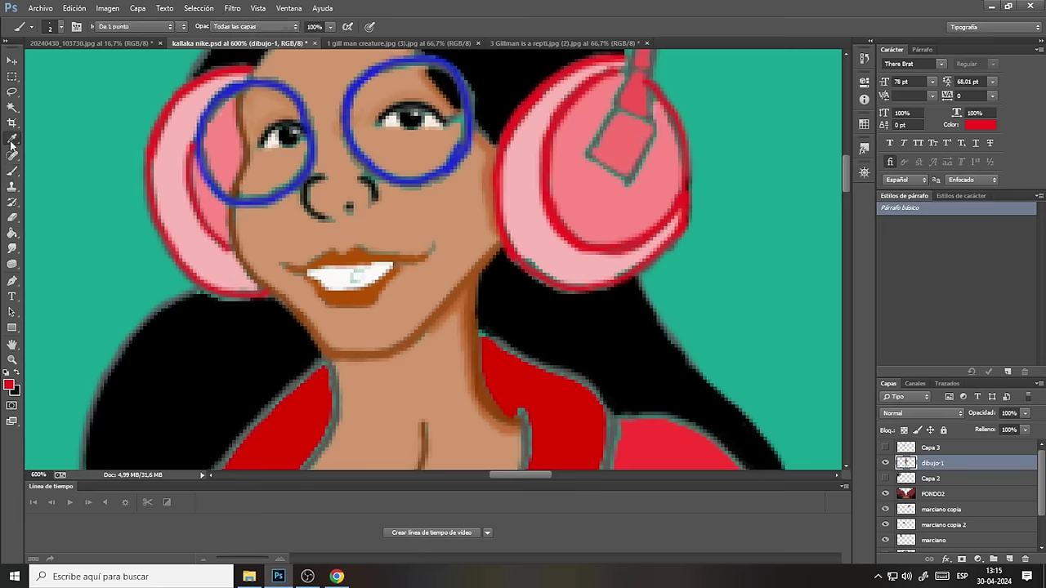
# Set the Smudge tool to a 4 px brush and blend the left earcup's outer red rim into the pink.
pyautogui.click(9, 250)
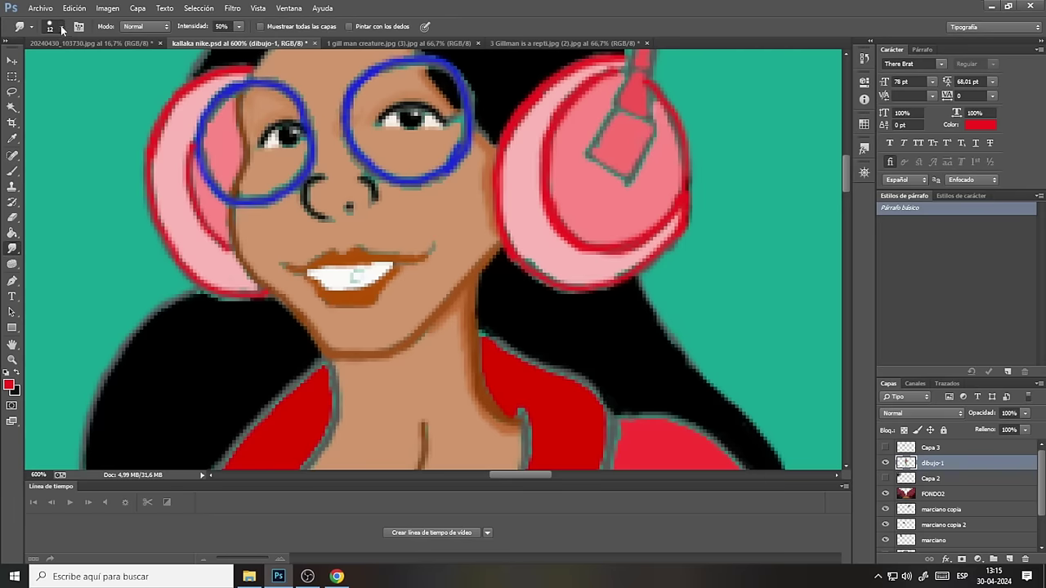
pyautogui.click(61, 28)
pyautogui.click(69, 67)
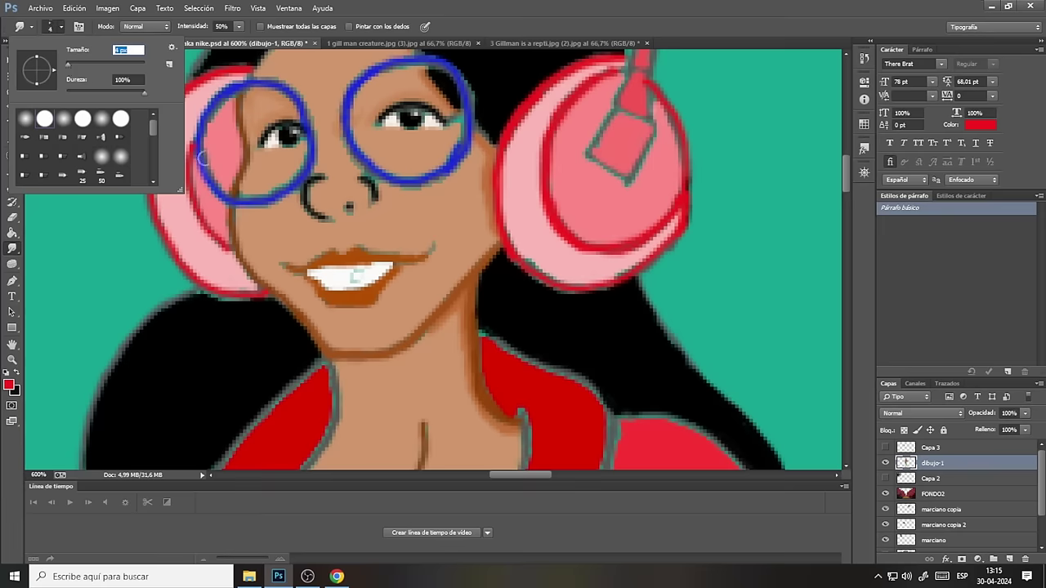
pyautogui.press('Return')
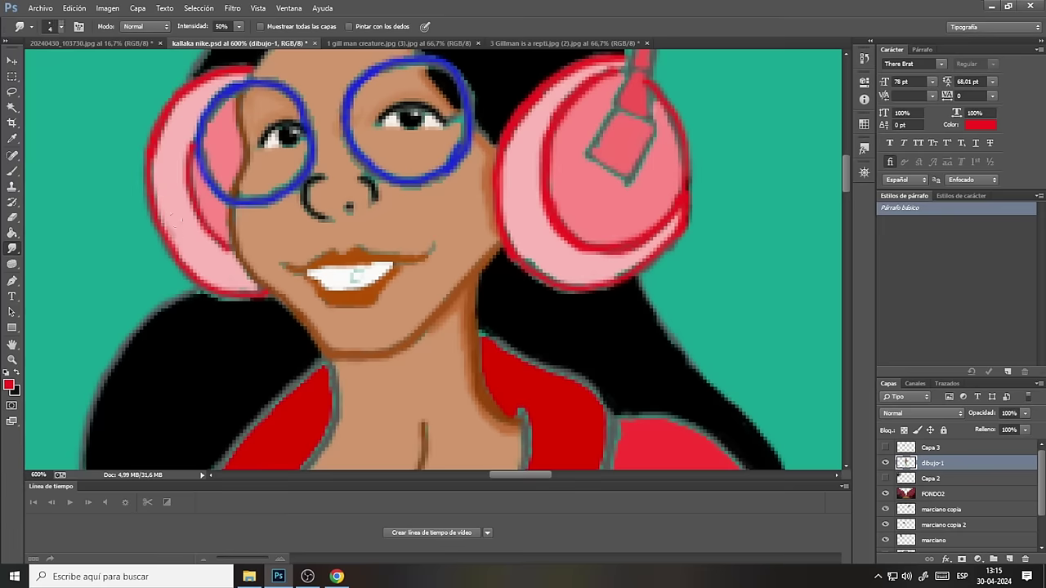
pyautogui.moveTo(158, 154); pyautogui.dragTo(155, 199)
pyautogui.moveTo(161, 157); pyautogui.dragTo(178, 235)
pyautogui.moveTo(170, 217)
pyautogui.mouseDown()
pyautogui.moveTo(190, 270)
pyautogui.moveTo(214, 264)
pyautogui.moveTo(258, 286)
pyautogui.mouseUp()
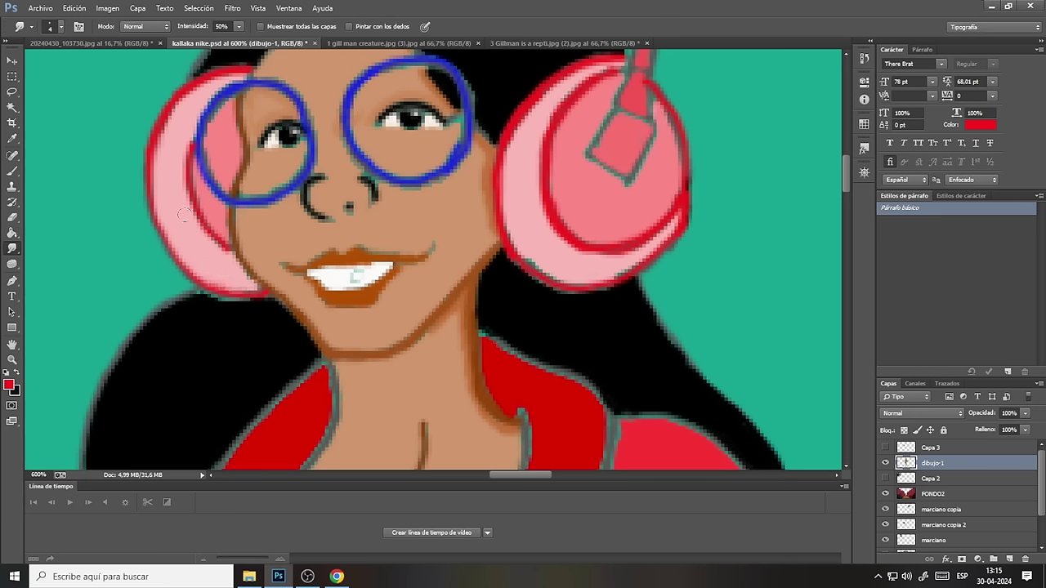
# Smudge the left earcup's inner red outline and soften the right earcup's left edges.
pyautogui.moveTo(185, 215); pyautogui.dragTo(180, 168)
pyautogui.moveTo(200, 141); pyautogui.dragTo(185, 155)
pyautogui.moveTo(518, 234)
pyautogui.mouseDown()
pyautogui.moveTo(592, 282)
pyautogui.moveTo(621, 265)
pyautogui.mouseUp()
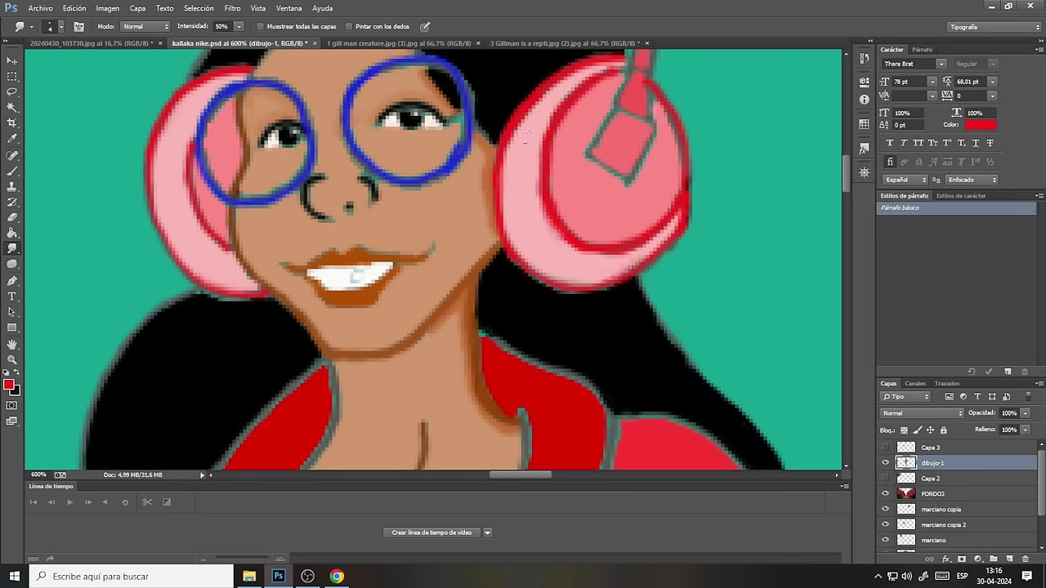
pyautogui.moveTo(525, 135); pyautogui.dragTo(517, 165)
pyautogui.moveTo(512, 232); pyautogui.dragTo(509, 233)
# Smudge the right earcup's upper left red edge lighter into the pink.
pyautogui.moveTo(527, 168); pyautogui.dragTo(516, 124)
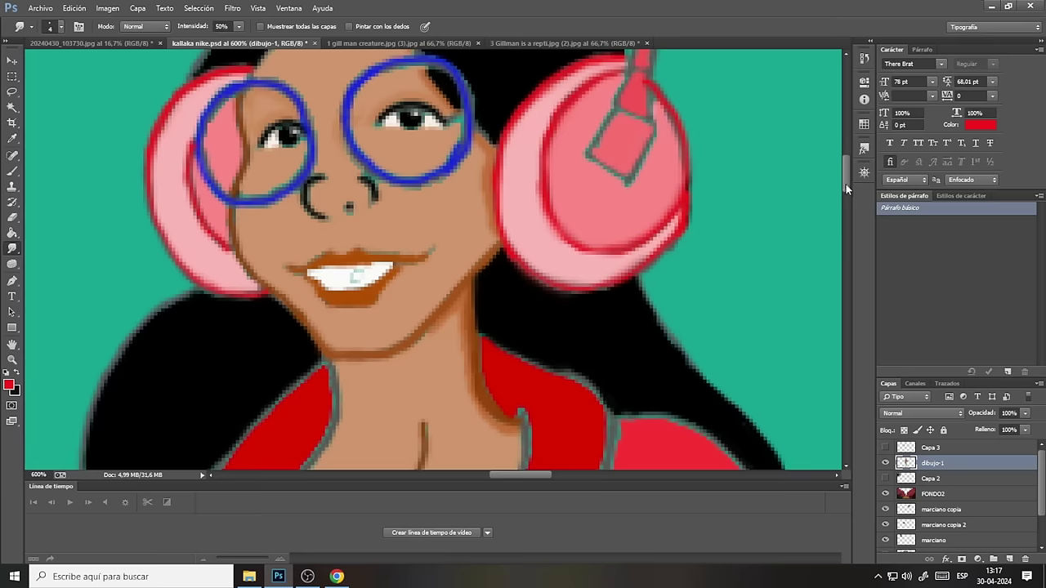
# Scroll to the jacket and set the foreground to dark red a00e0e, darkened from the jacket's red.
pyautogui.moveTo(845, 186); pyautogui.dragTo(843, 168)
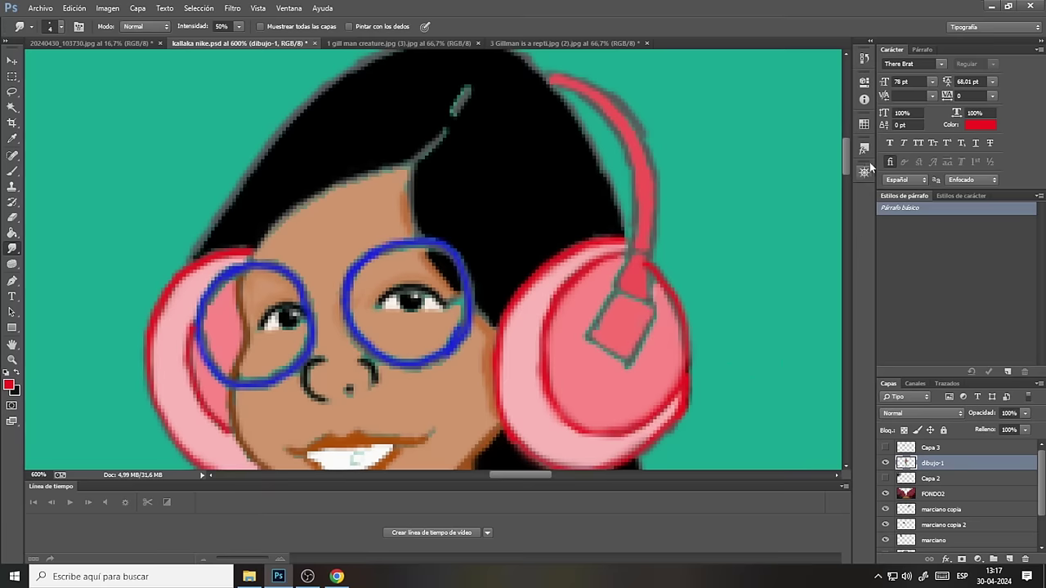
pyautogui.moveTo(846, 164)
pyautogui.mouseDown()
pyautogui.moveTo(839, 238)
pyautogui.moveTo(839, 210)
pyautogui.mouseUp()
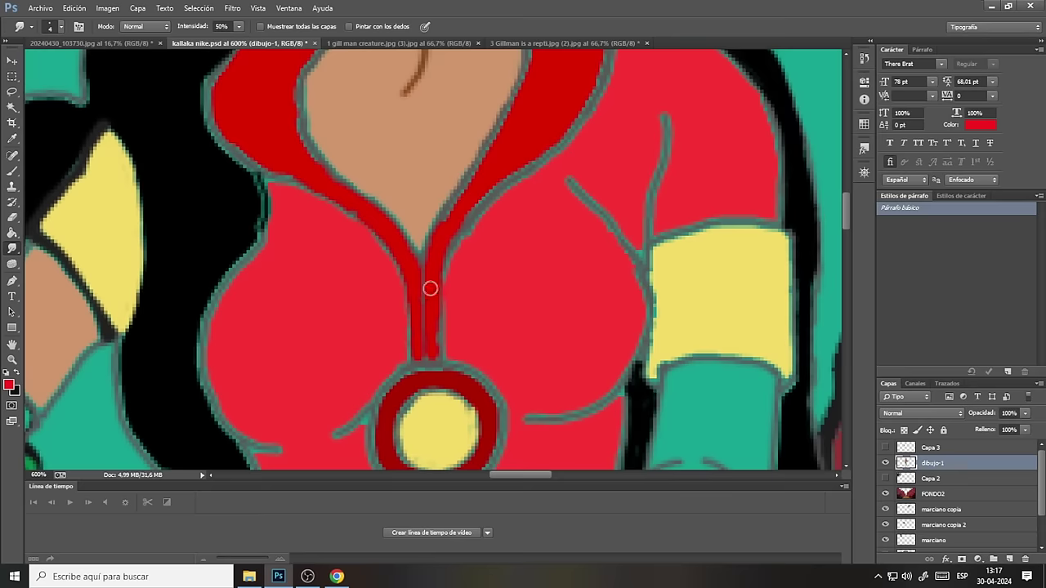
pyautogui.click(13, 139)
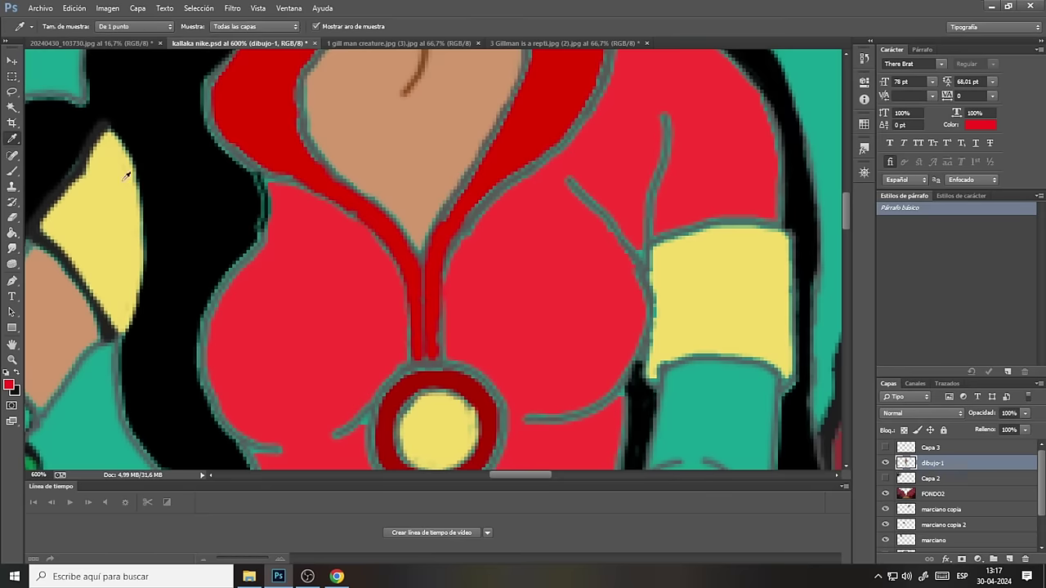
pyautogui.click(294, 281)
pyautogui.click(9, 385)
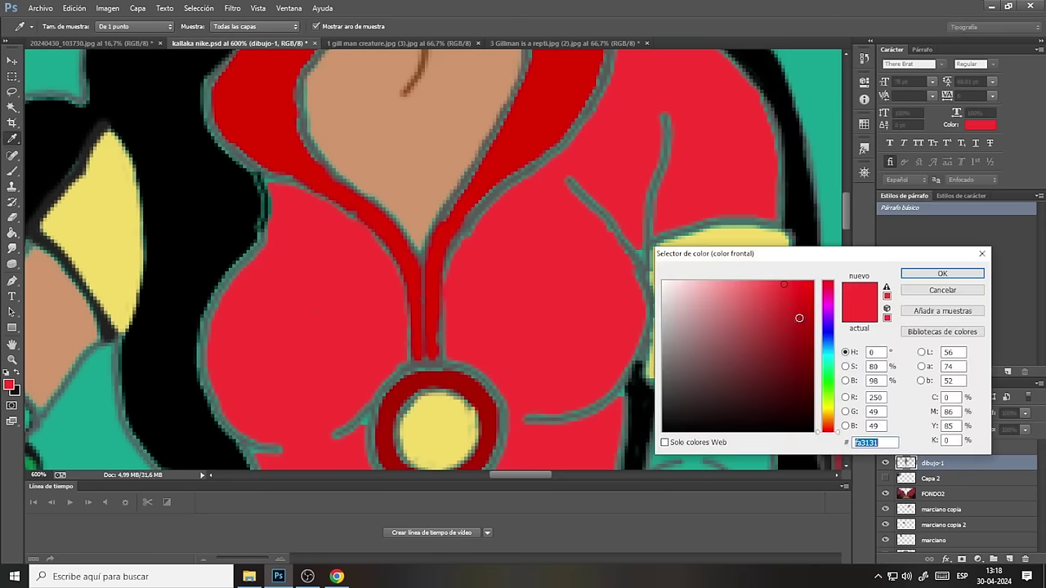
pyautogui.click(811, 303)
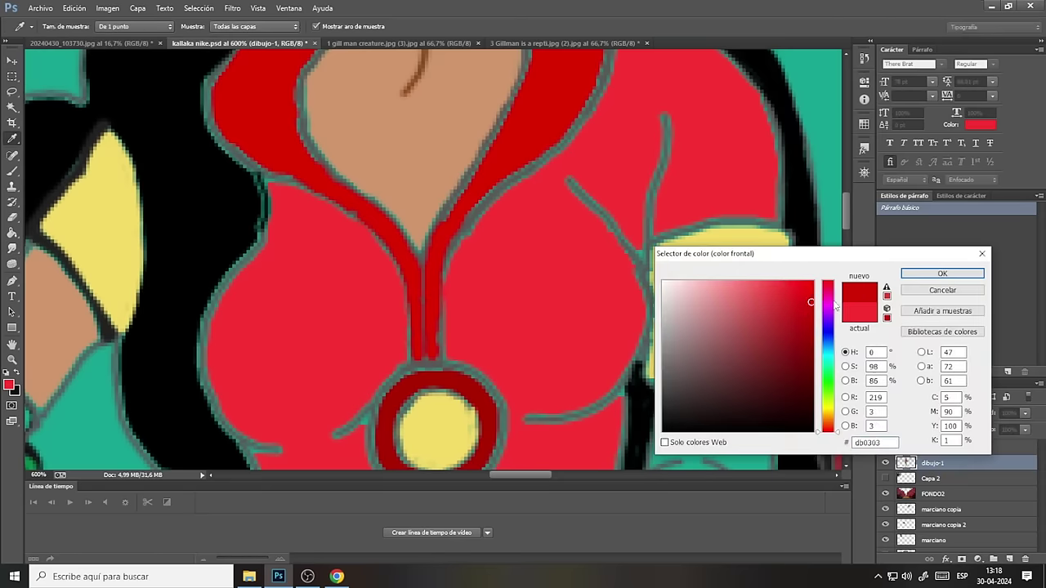
pyautogui.click(799, 338)
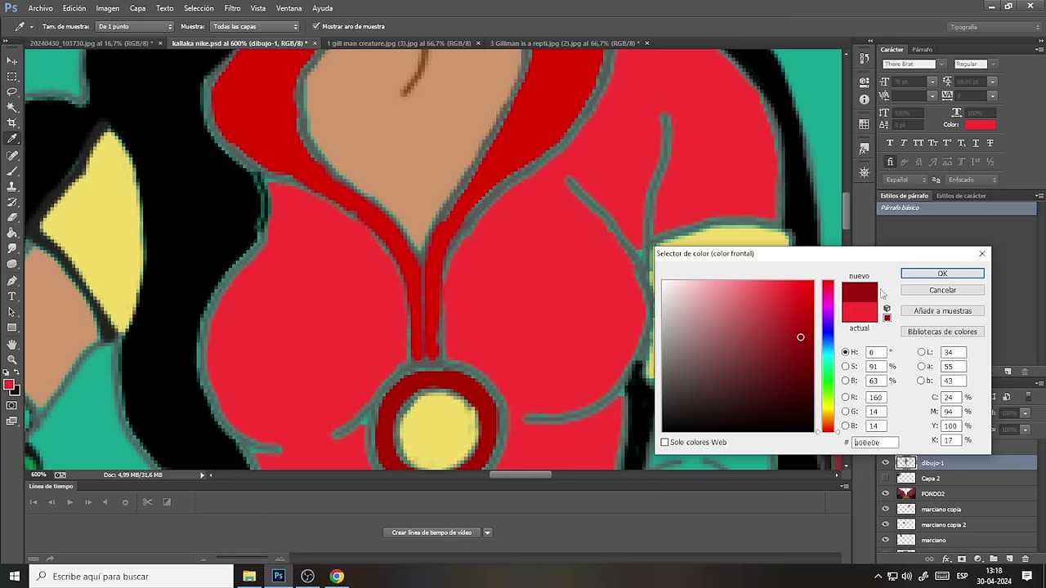
pyautogui.click(905, 280)
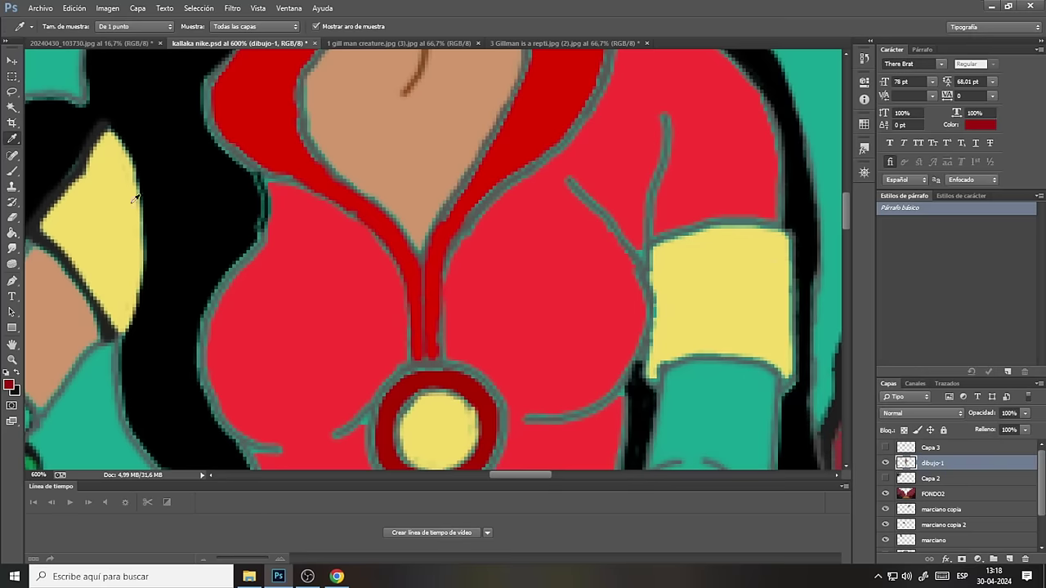
pyautogui.click(15, 172)
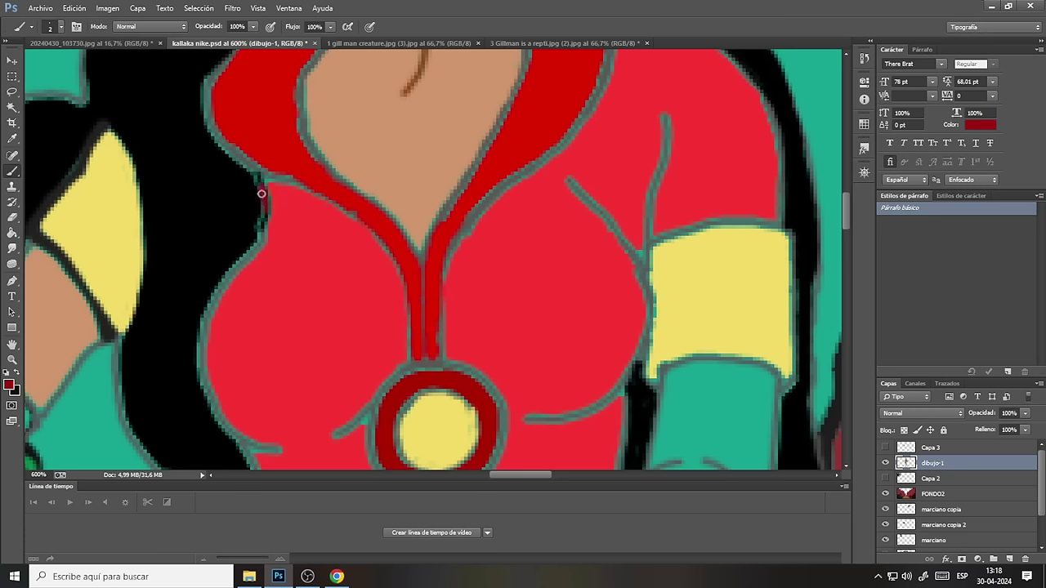
# Paint dark red shading along the jacket's left and right outlines beside the center ring.
pyautogui.moveTo(260, 186)
pyautogui.mouseDown()
pyautogui.moveTo(255, 254)
pyautogui.moveTo(229, 282)
pyautogui.mouseUp()
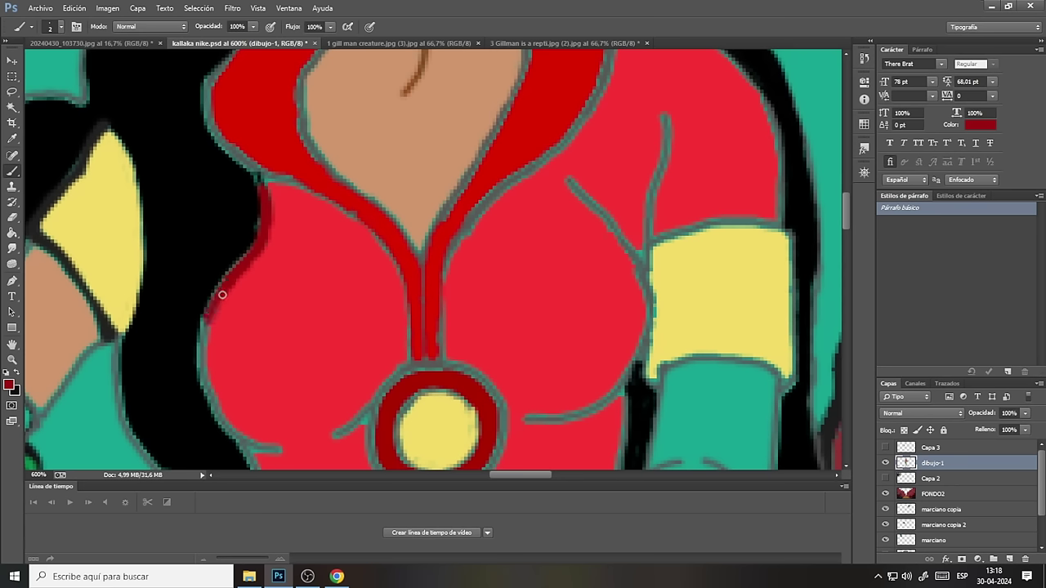
pyautogui.moveTo(209, 321); pyautogui.dragTo(201, 367)
pyautogui.moveTo(335, 436); pyautogui.dragTo(364, 413)
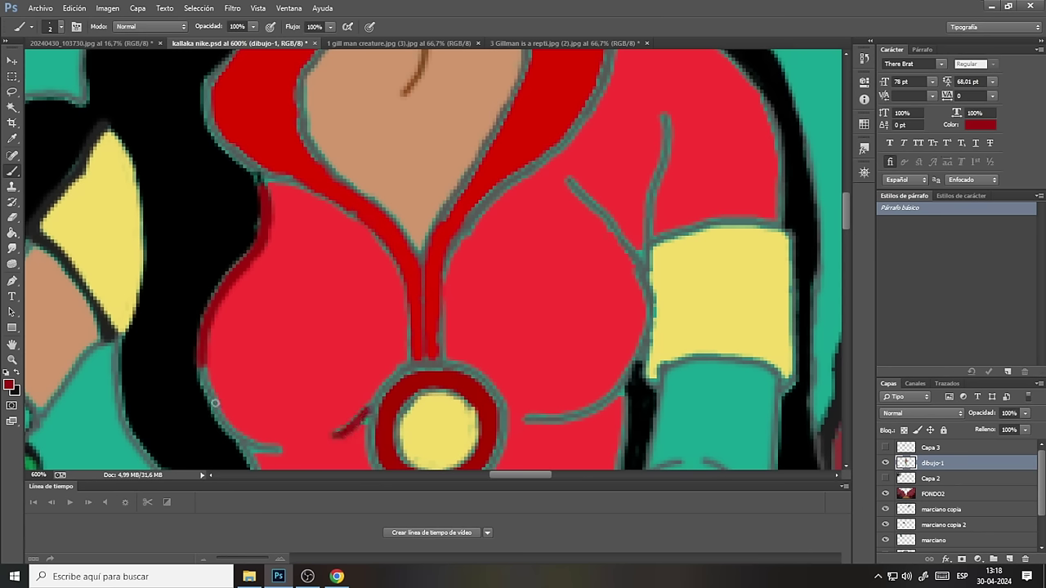
pyautogui.moveTo(211, 402)
pyautogui.mouseDown()
pyautogui.moveTo(233, 435)
pyautogui.moveTo(281, 444)
pyautogui.mouseUp()
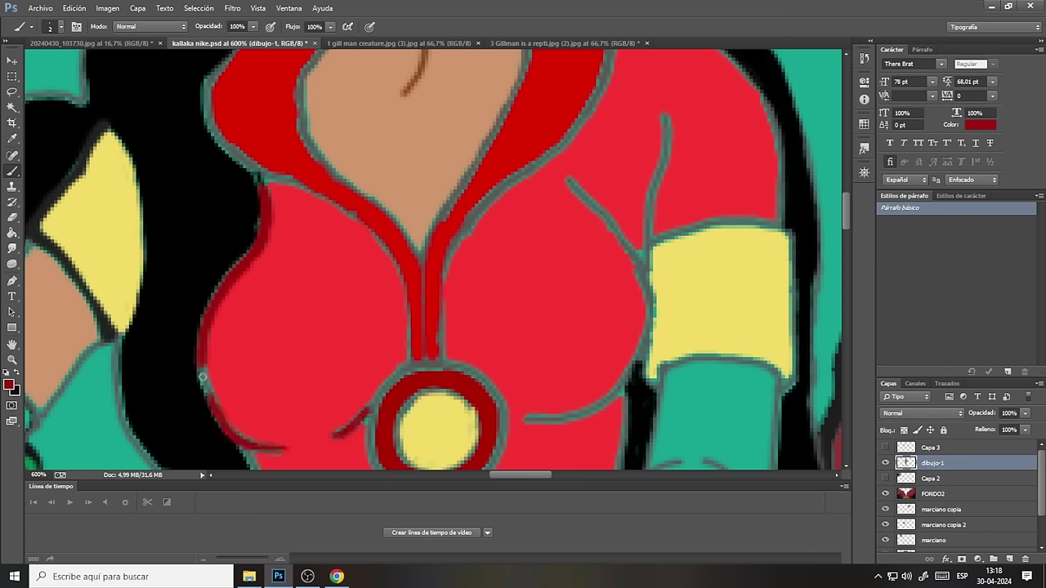
pyautogui.moveTo(199, 355)
pyautogui.mouseDown()
pyautogui.moveTo(210, 397)
pyautogui.moveTo(243, 430)
pyautogui.mouseUp()
pyautogui.moveTo(531, 419)
pyautogui.mouseDown()
pyautogui.moveTo(597, 411)
pyautogui.moveTo(631, 371)
pyautogui.moveTo(646, 331)
pyautogui.mouseUp()
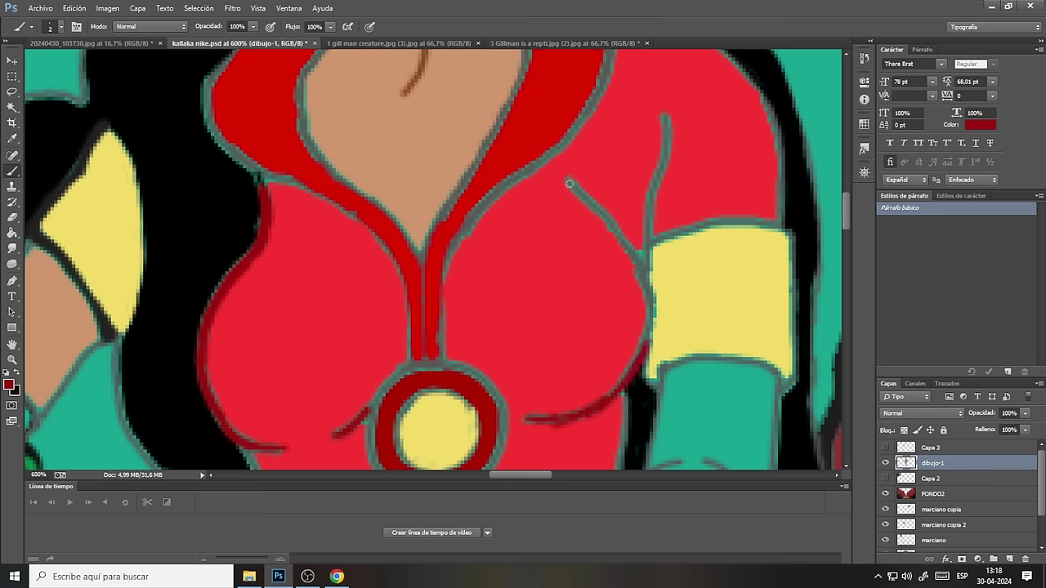
pyautogui.moveTo(569, 183); pyautogui.dragTo(636, 263)
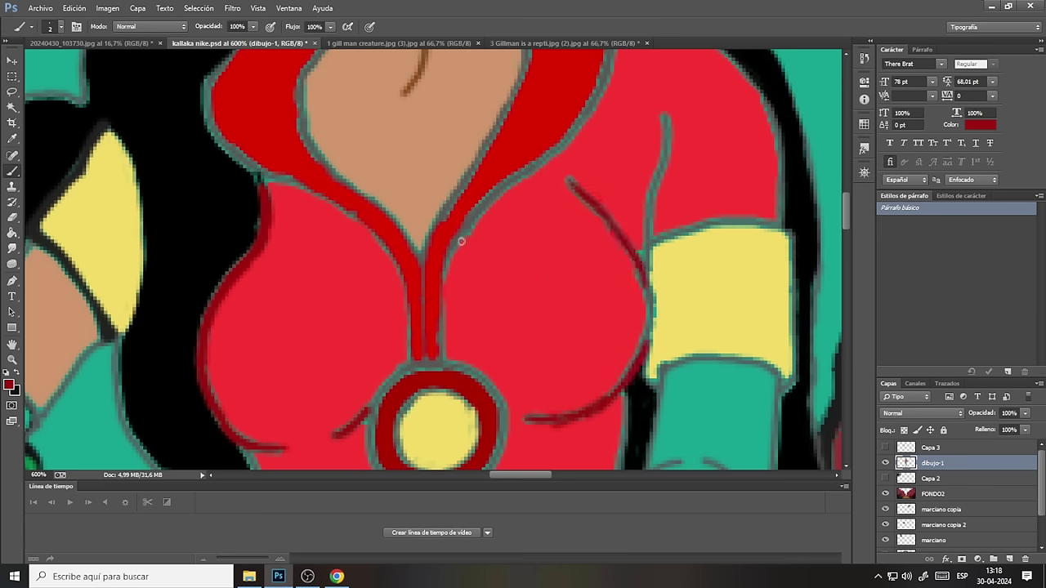
# Shade both edges of the central red zipper band in dark red.
pyautogui.moveTo(461, 237)
pyautogui.mouseDown()
pyautogui.moveTo(442, 297)
pyautogui.moveTo(441, 364)
pyautogui.mouseUp()
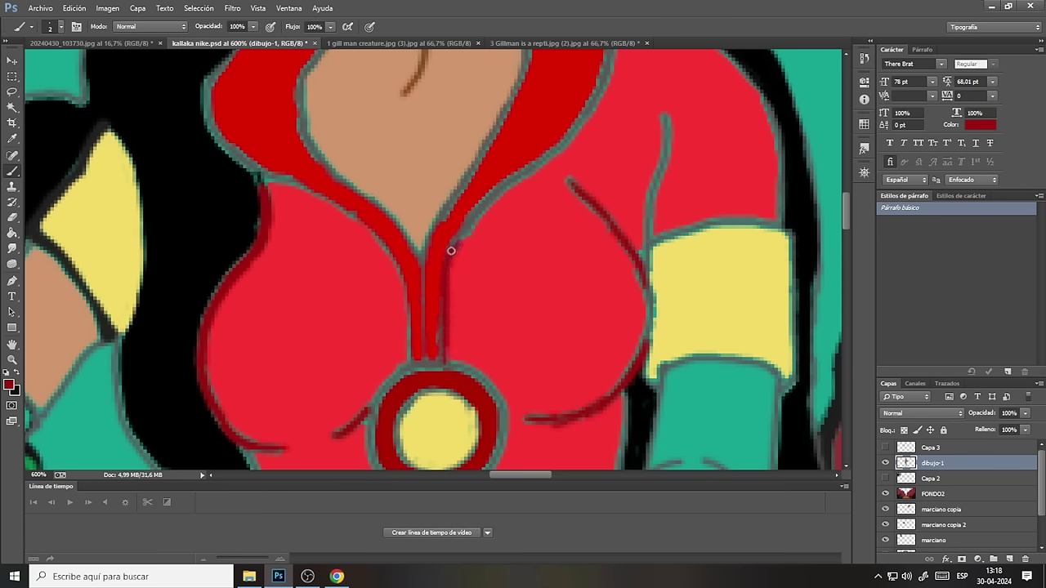
pyautogui.moveTo(451, 251)
pyautogui.mouseDown()
pyautogui.moveTo(475, 216)
pyautogui.moveTo(552, 154)
pyautogui.mouseUp()
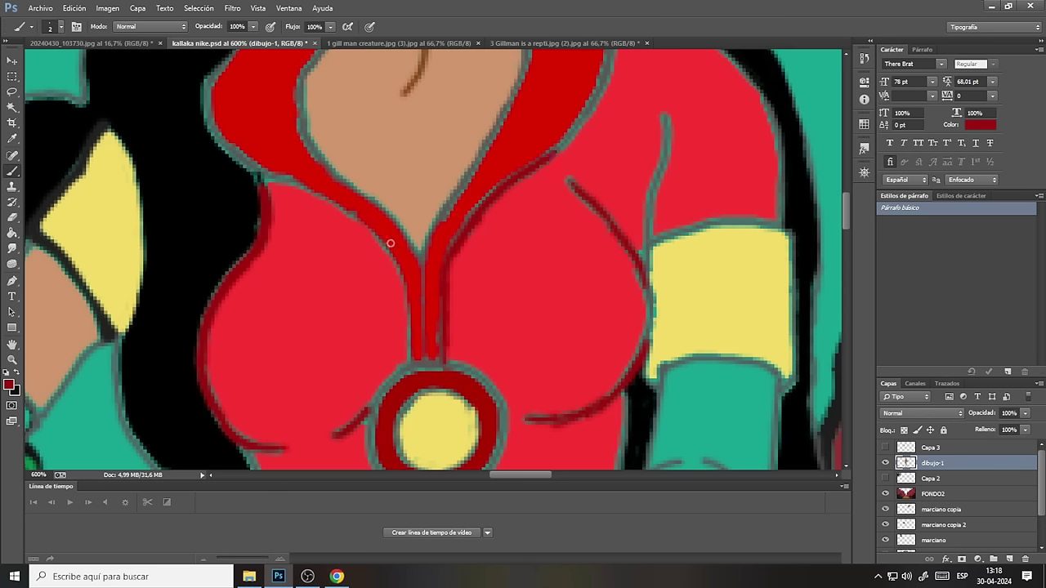
pyautogui.moveTo(344, 212)
pyautogui.mouseDown()
pyautogui.moveTo(398, 279)
pyautogui.moveTo(412, 360)
pyautogui.mouseUp()
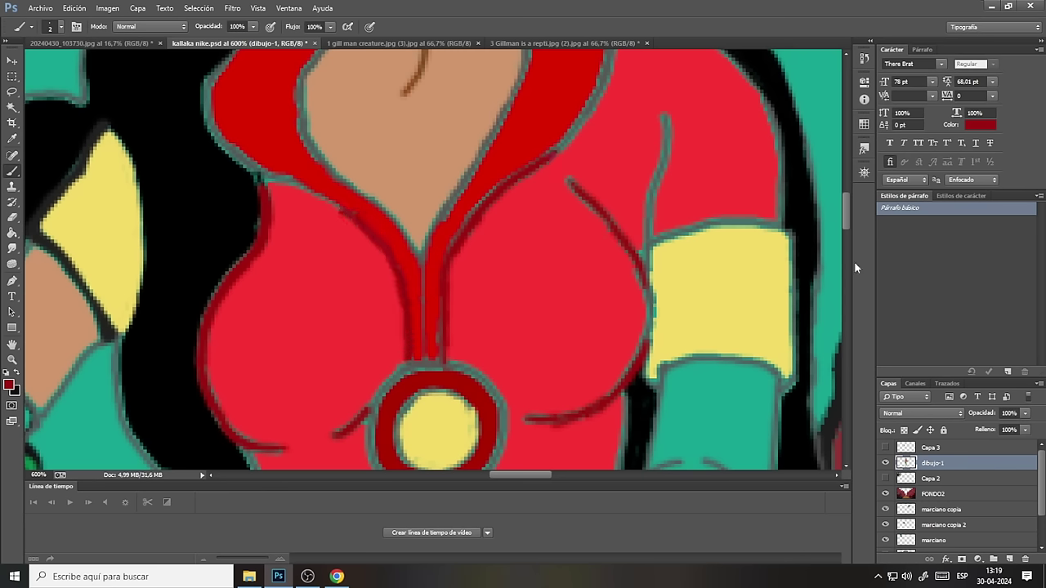
pyautogui.moveTo(848, 222); pyautogui.dragTo(848, 204)
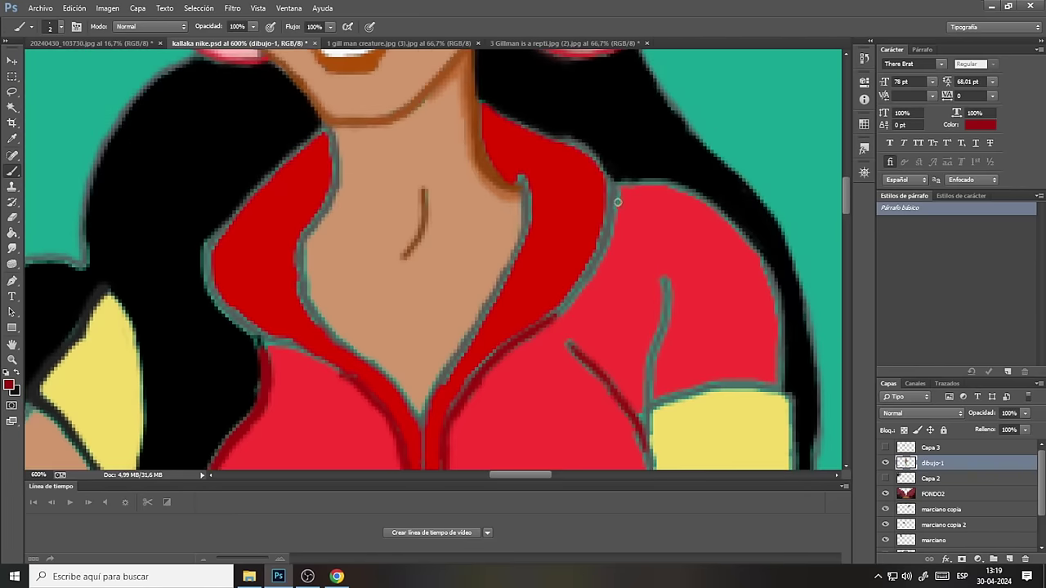
# Trace the collar edges in dark red, covering the remaining teal outlines.
pyautogui.moveTo(613, 207); pyautogui.dragTo(544, 321)
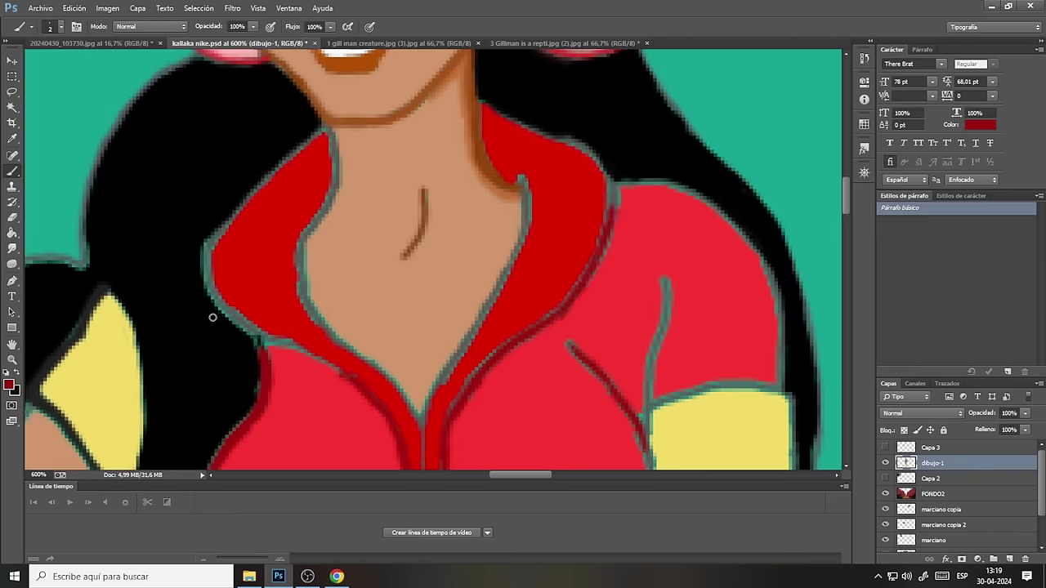
pyautogui.moveTo(234, 314); pyautogui.dragTo(343, 374)
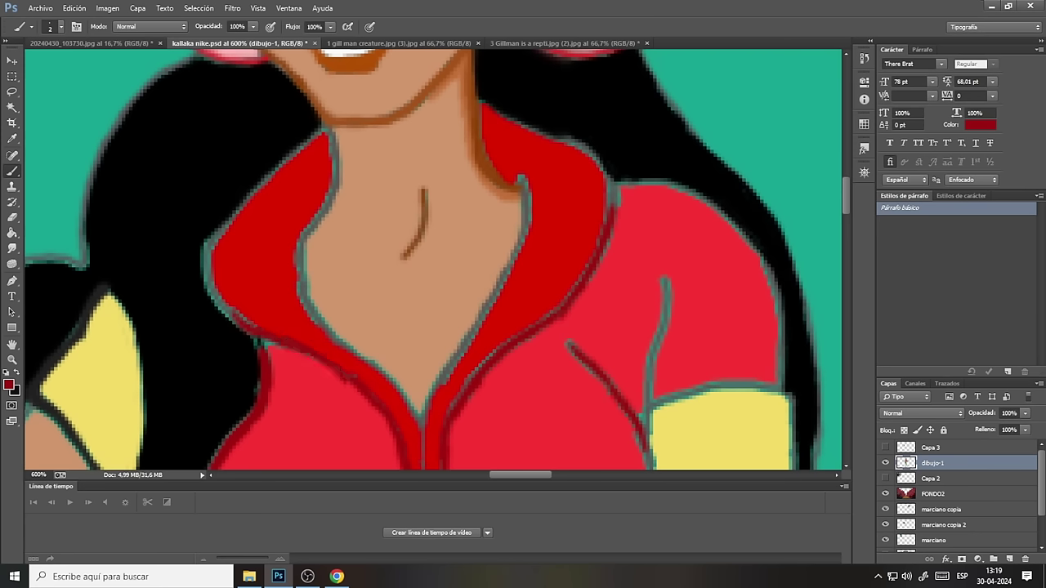
pyautogui.moveTo(421, 426)
pyautogui.mouseDown()
pyautogui.moveTo(528, 219)
pyautogui.moveTo(518, 180)
pyautogui.mouseUp()
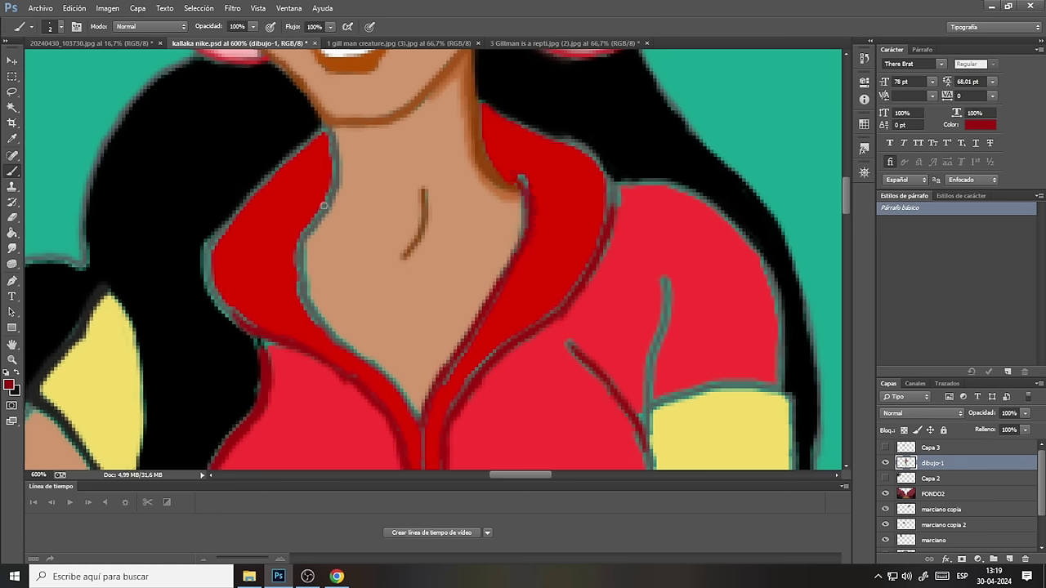
pyautogui.moveTo(331, 196)
pyautogui.mouseDown()
pyautogui.moveTo(297, 266)
pyautogui.moveTo(299, 245)
pyautogui.moveTo(325, 304)
pyautogui.moveTo(317, 320)
pyautogui.moveTo(381, 368)
pyautogui.moveTo(413, 406)
pyautogui.moveTo(419, 434)
pyautogui.mouseUp()
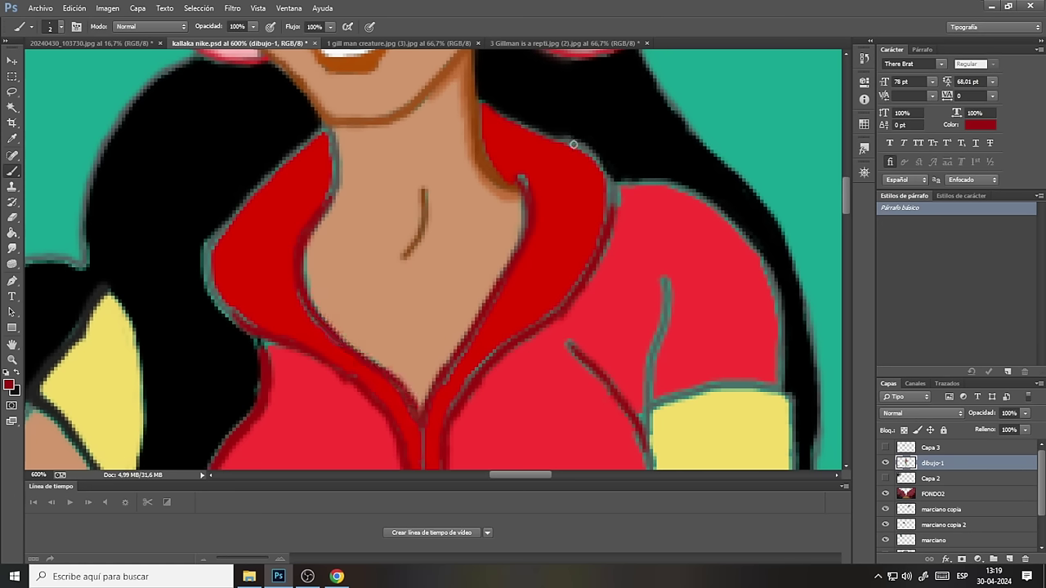
pyautogui.moveTo(574, 144)
pyautogui.mouseDown()
pyautogui.moveTo(609, 171)
pyautogui.moveTo(613, 222)
pyautogui.mouseUp()
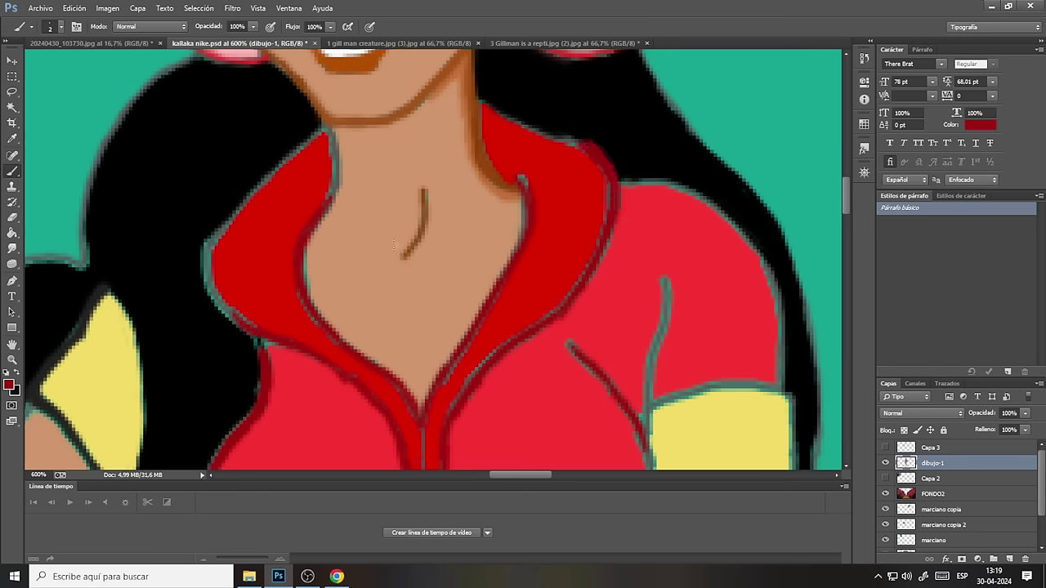
pyautogui.moveTo(210, 243)
pyautogui.mouseDown()
pyautogui.moveTo(206, 278)
pyautogui.moveTo(238, 318)
pyautogui.mouseUp()
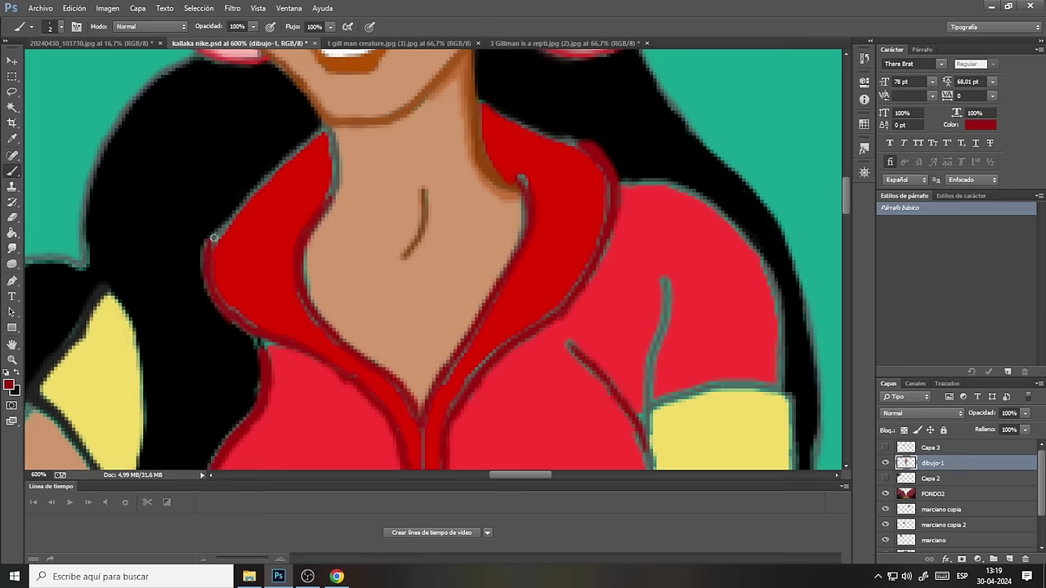
pyautogui.moveTo(213, 237); pyautogui.dragTo(315, 134)
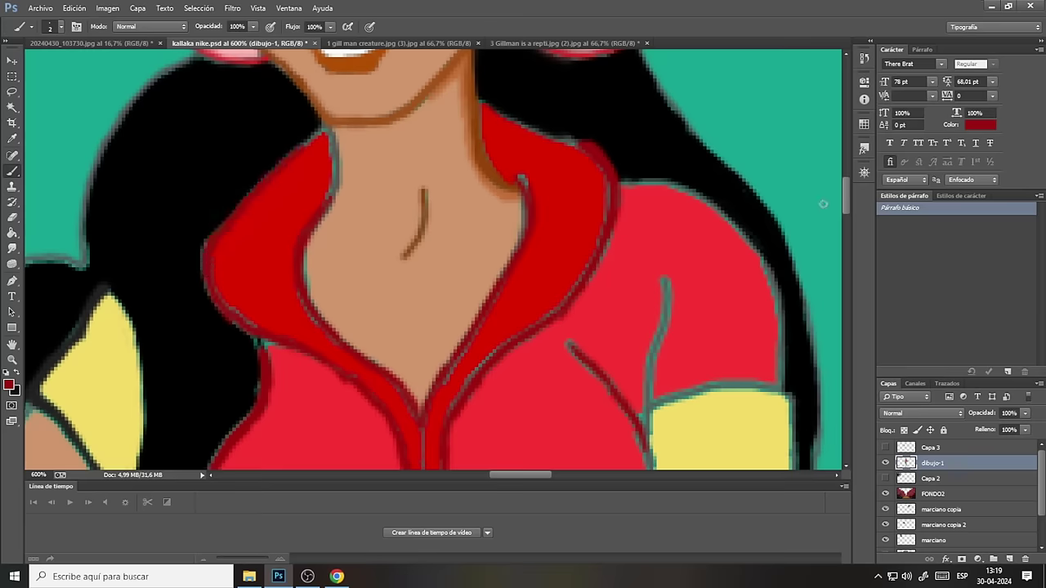
pyautogui.moveTo(847, 194); pyautogui.dragTo(838, 204)
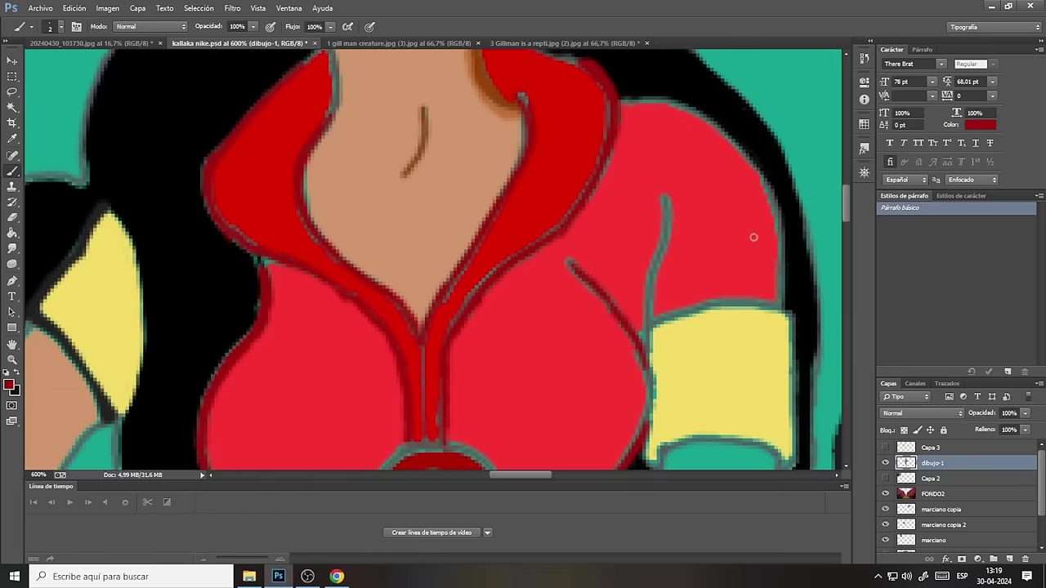
pyautogui.moveTo(664, 205); pyautogui.dragTo(645, 328)
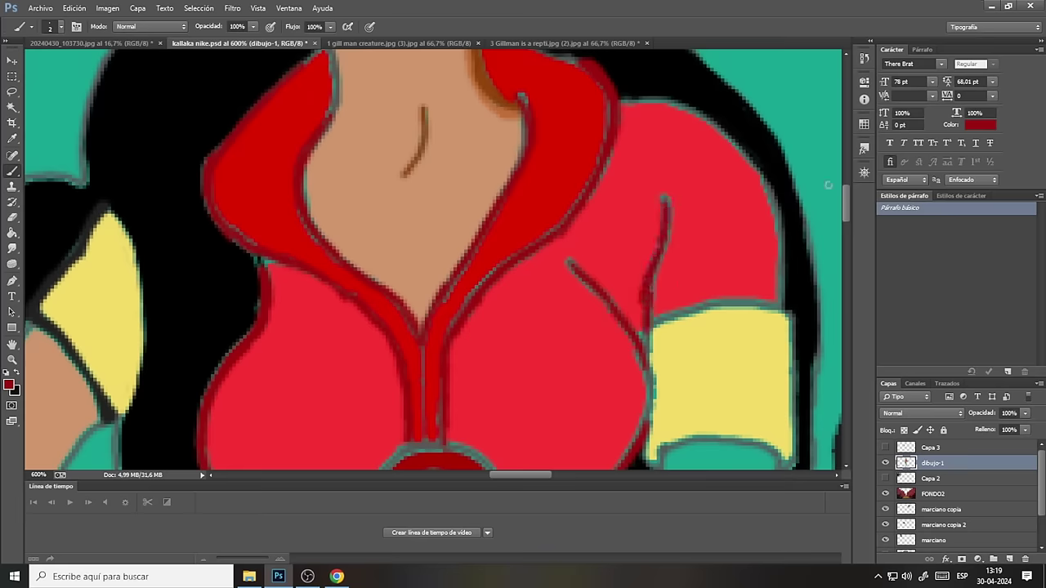
pyautogui.moveTo(846, 200); pyautogui.dragTo(820, 356)
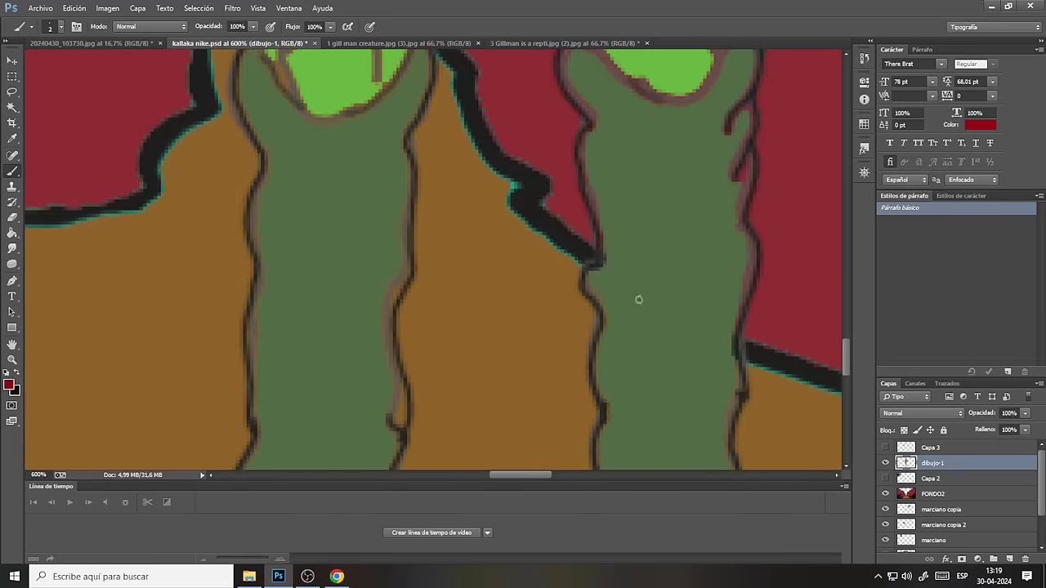
# Sample the boot green and darken it to #305c17 as the painting colour.
pyautogui.click(12, 139)
pyautogui.click(290, 212)
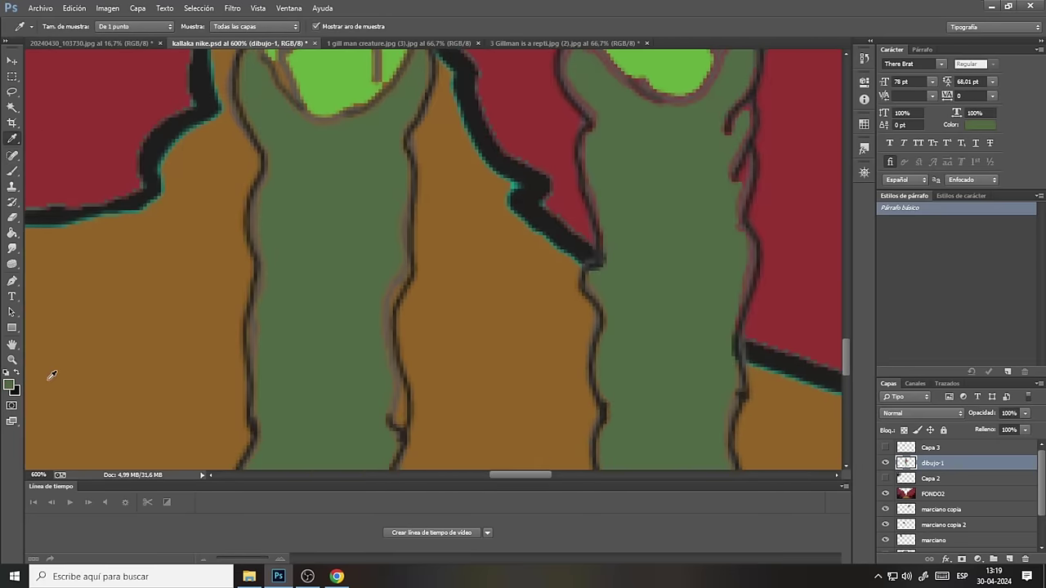
pyautogui.click(9, 386)
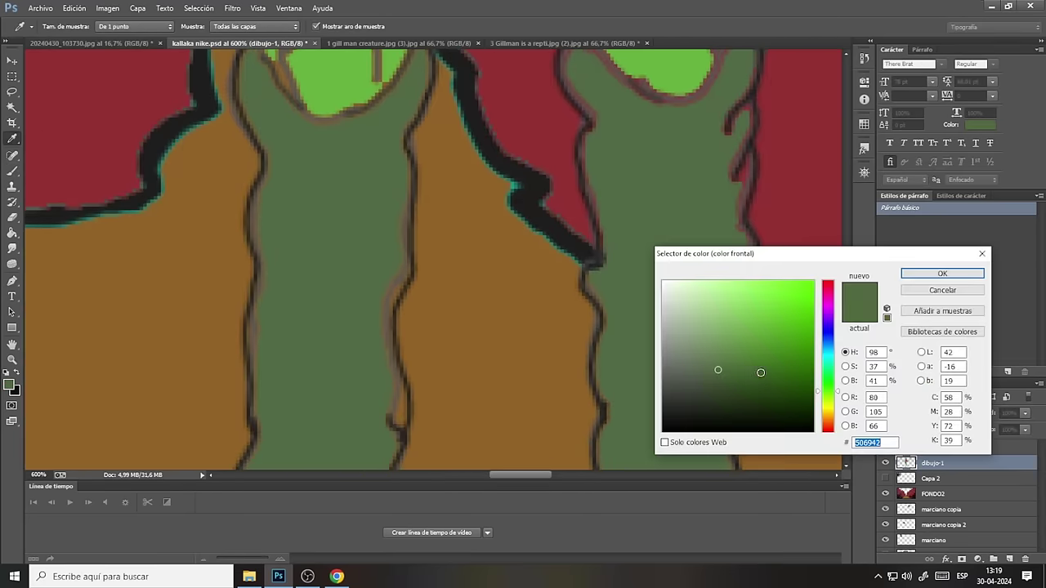
pyautogui.moveTo(761, 372); pyautogui.dragTo(775, 378)
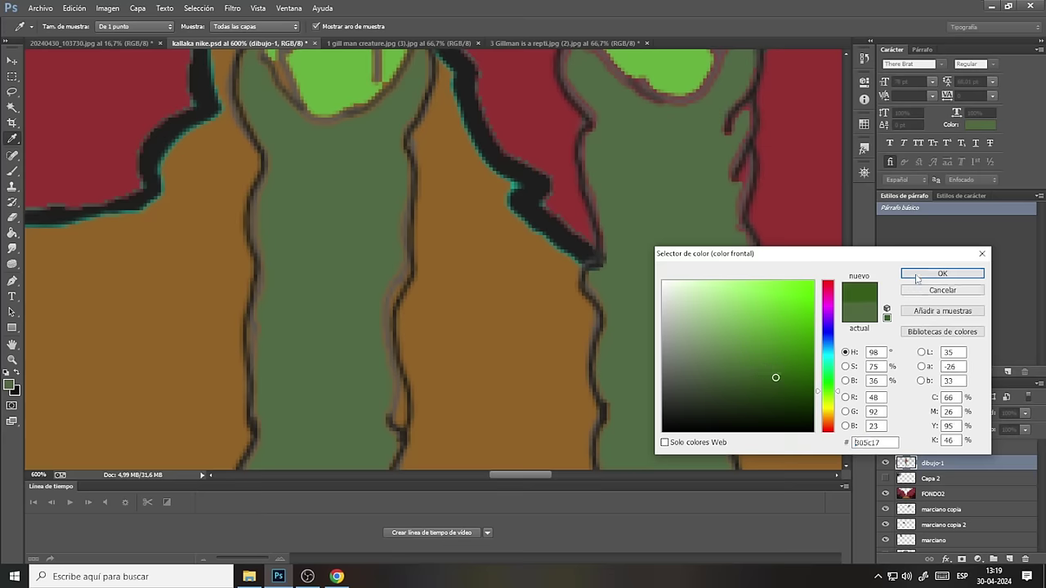
pyautogui.click(917, 279)
pyautogui.click(12, 171)
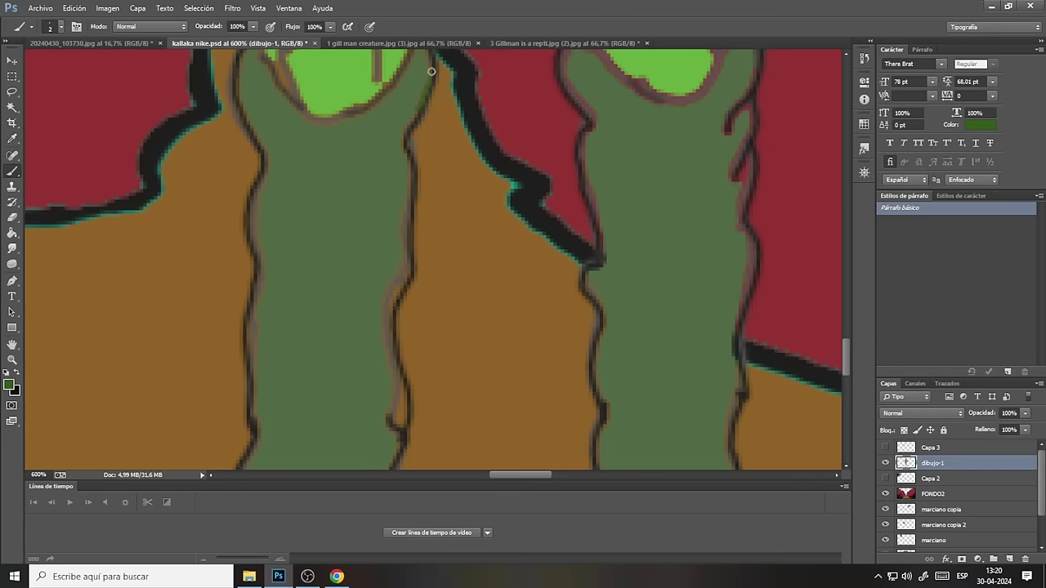
# Shade the left boot's right and left edges with the dark green.
pyautogui.moveTo(430, 65)
pyautogui.mouseDown()
pyautogui.moveTo(411, 105)
pyautogui.moveTo(401, 198)
pyautogui.mouseUp()
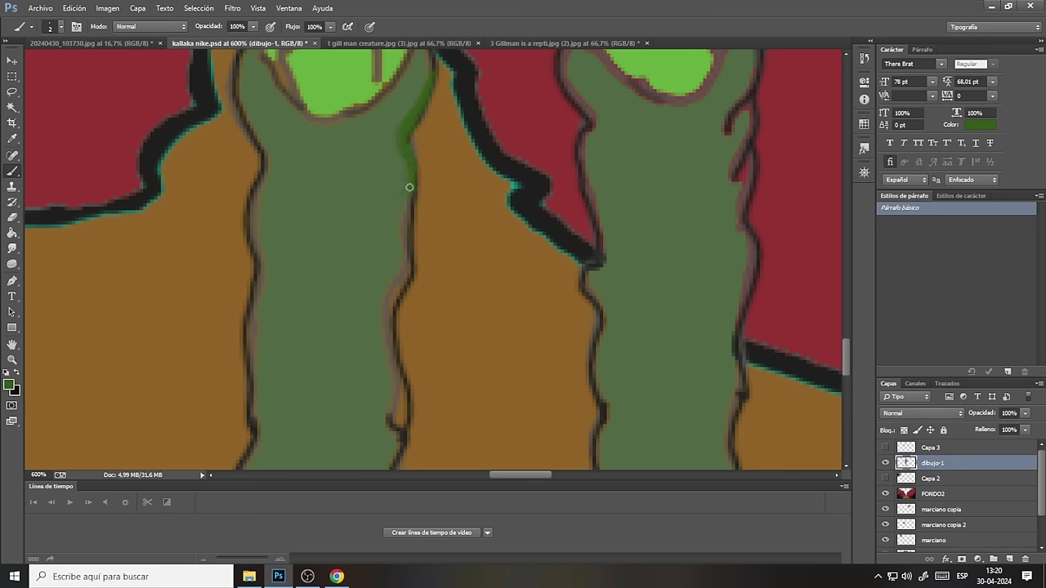
pyautogui.moveTo(408, 206); pyautogui.dragTo(403, 220)
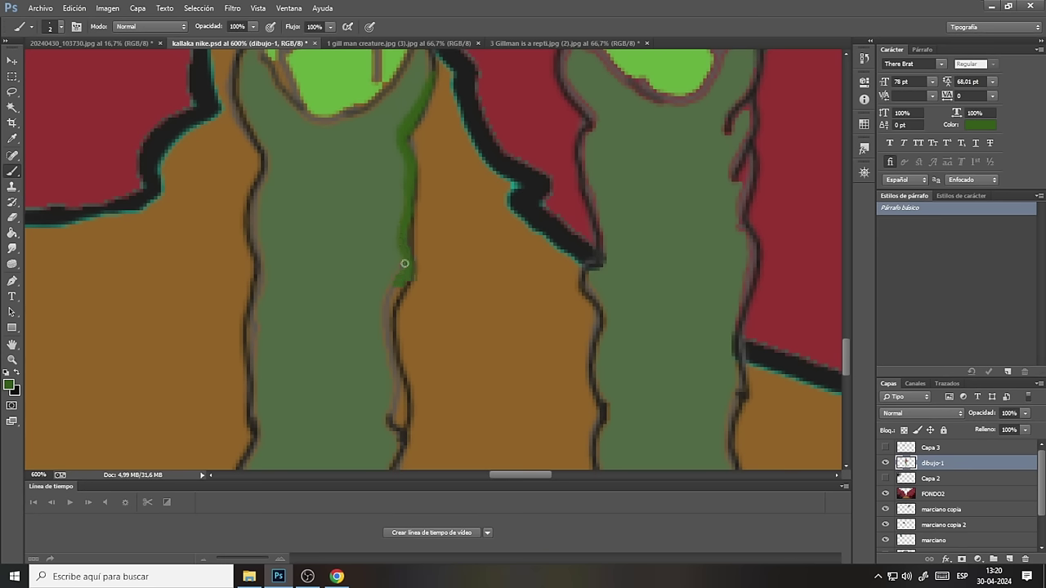
pyautogui.moveTo(405, 264); pyautogui.dragTo(391, 309)
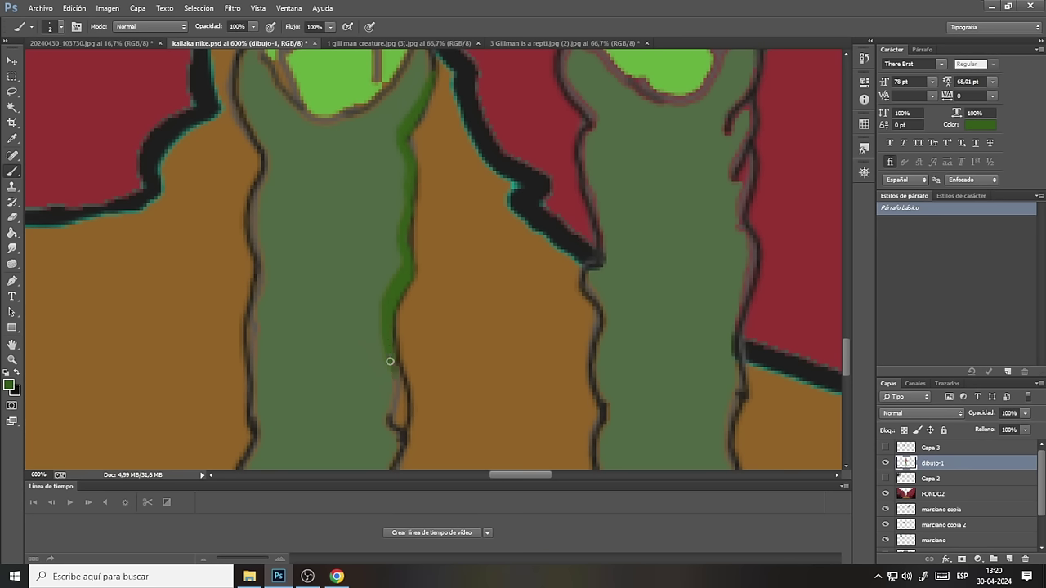
pyautogui.moveTo(391, 356); pyautogui.dragTo(399, 401)
pyautogui.moveTo(243, 100)
pyautogui.mouseDown()
pyautogui.moveTo(264, 163)
pyautogui.moveTo(252, 234)
pyautogui.moveTo(265, 193)
pyautogui.mouseUp()
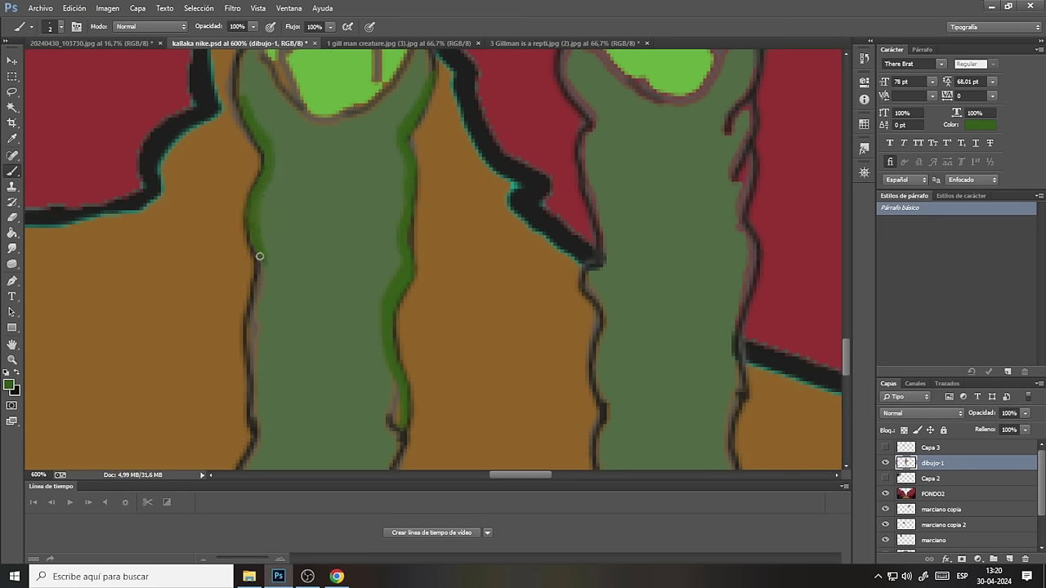
pyautogui.moveTo(258, 275); pyautogui.dragTo(255, 389)
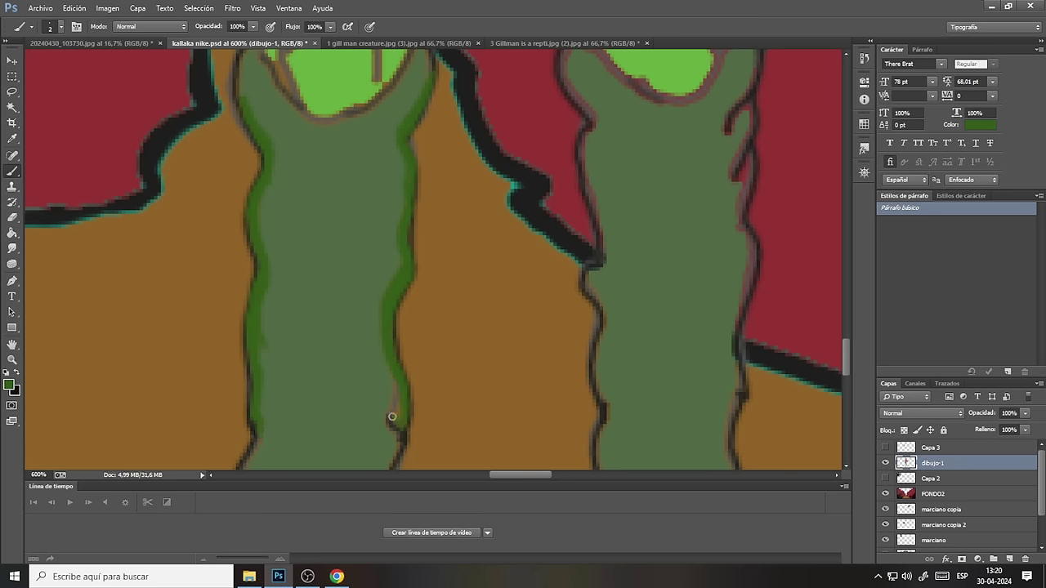
pyautogui.moveTo(395, 420); pyautogui.dragTo(395, 406)
# Shade the right boot's left and right edges with the dark green.
pyautogui.moveTo(587, 134); pyautogui.dragTo(586, 143)
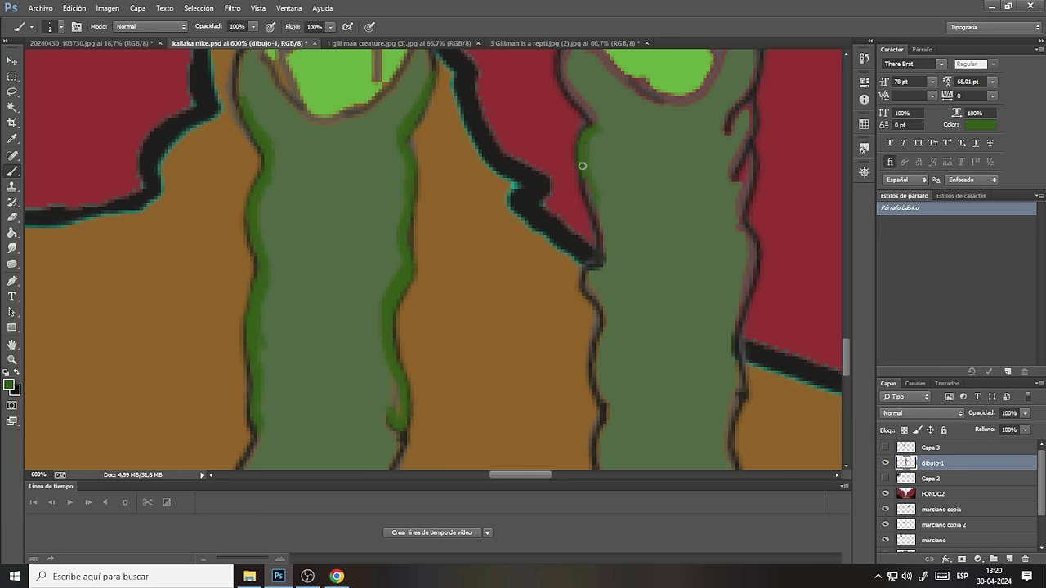
pyautogui.moveTo(587, 179); pyautogui.dragTo(597, 217)
pyautogui.moveTo(602, 239)
pyautogui.mouseDown()
pyautogui.moveTo(590, 294)
pyautogui.moveTo(604, 309)
pyautogui.moveTo(597, 401)
pyautogui.moveTo(597, 379)
pyautogui.moveTo(607, 407)
pyautogui.mouseUp()
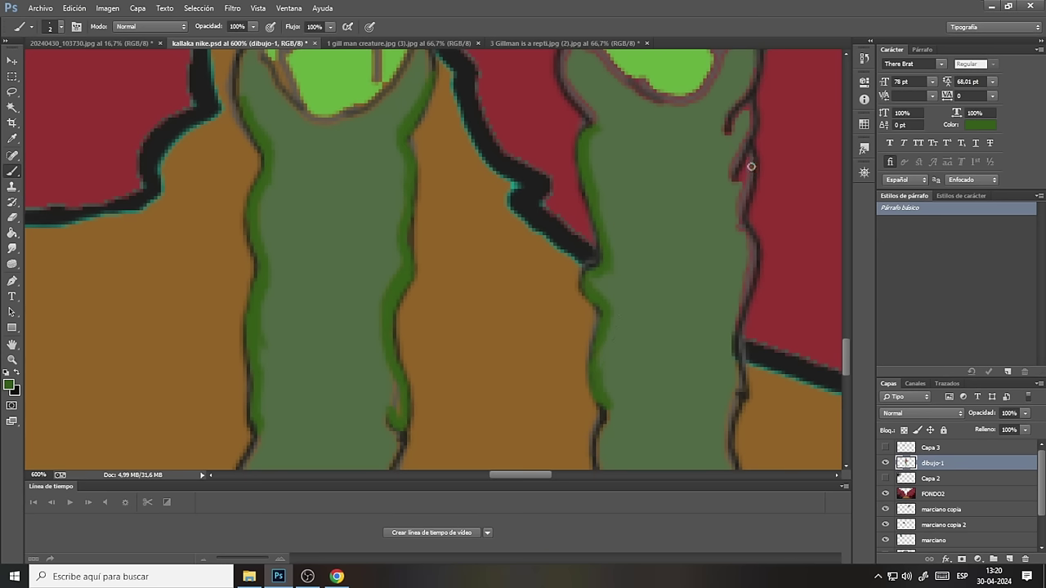
pyautogui.moveTo(749, 163)
pyautogui.mouseDown()
pyautogui.moveTo(735, 223)
pyautogui.moveTo(752, 241)
pyautogui.moveTo(751, 262)
pyautogui.moveTo(732, 335)
pyautogui.mouseUp()
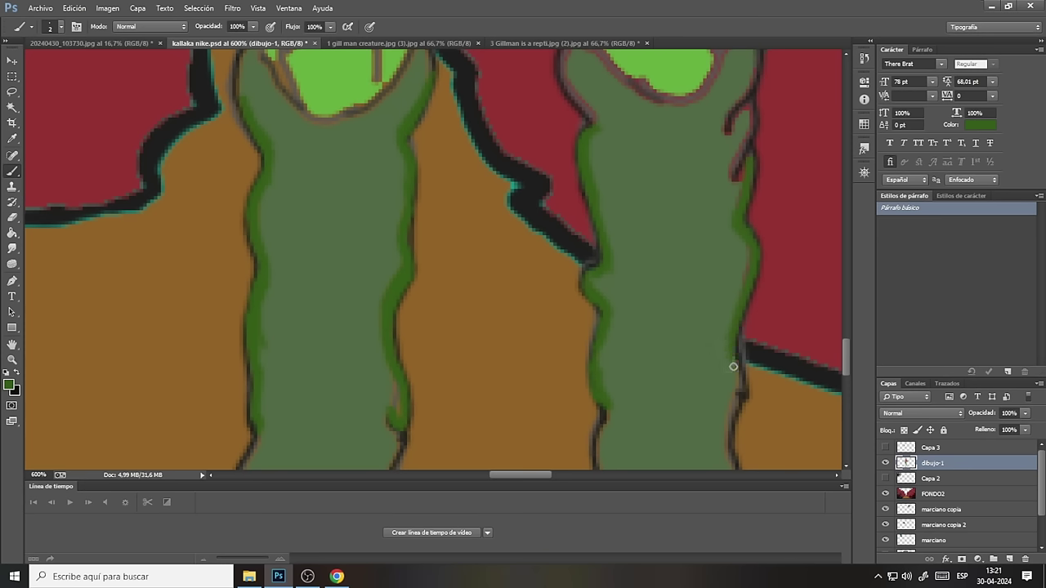
pyautogui.moveTo(732, 158)
pyautogui.mouseDown()
pyautogui.moveTo(747, 123)
pyautogui.moveTo(740, 107)
pyautogui.moveTo(732, 136)
pyautogui.moveTo(719, 117)
pyautogui.moveTo(718, 143)
pyautogui.moveTo(753, 73)
pyautogui.moveTo(730, 88)
pyautogui.mouseUp()
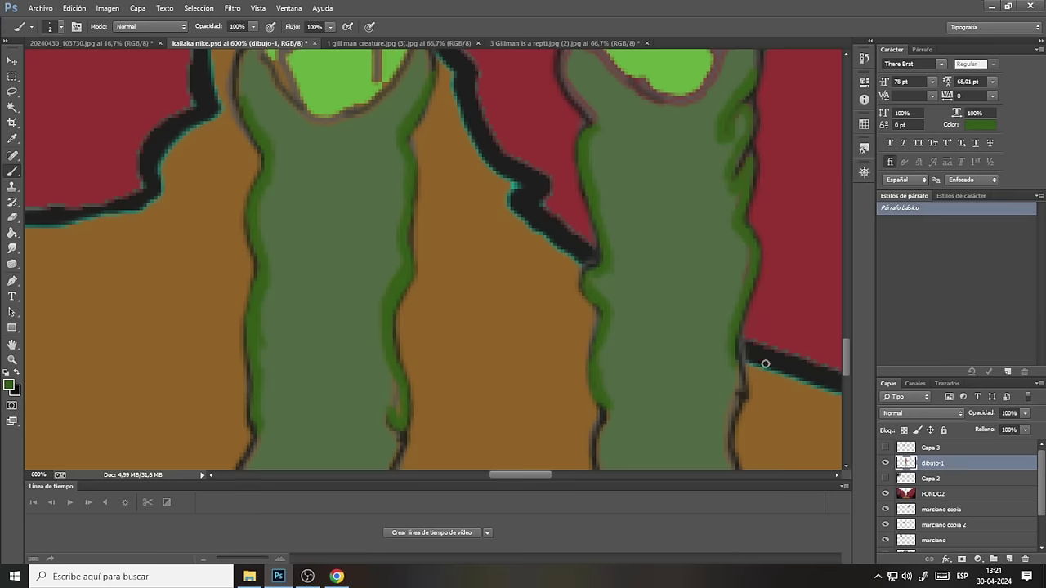
pyautogui.moveTo(736, 370); pyautogui.dragTo(730, 470)
pyautogui.moveTo(846, 364); pyautogui.dragTo(846, 383)
pyautogui.moveTo(727, 263)
pyautogui.mouseDown()
pyautogui.moveTo(733, 303)
pyautogui.moveTo(721, 341)
pyautogui.moveTo(732, 381)
pyautogui.mouseUp()
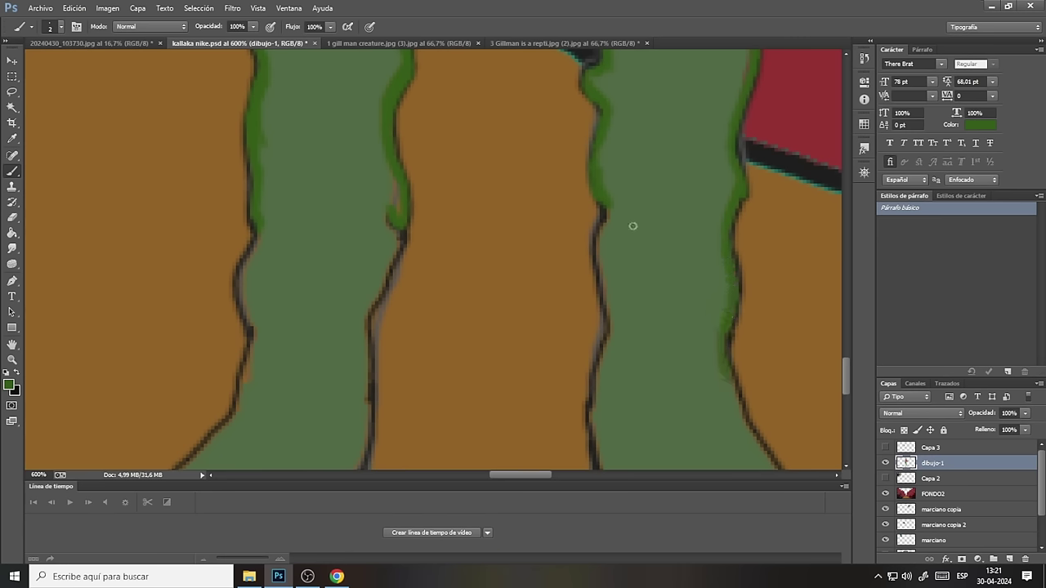
pyautogui.moveTo(604, 203)
pyautogui.mouseDown()
pyautogui.moveTo(596, 234)
pyautogui.moveTo(616, 329)
pyautogui.moveTo(590, 434)
pyautogui.mouseUp()
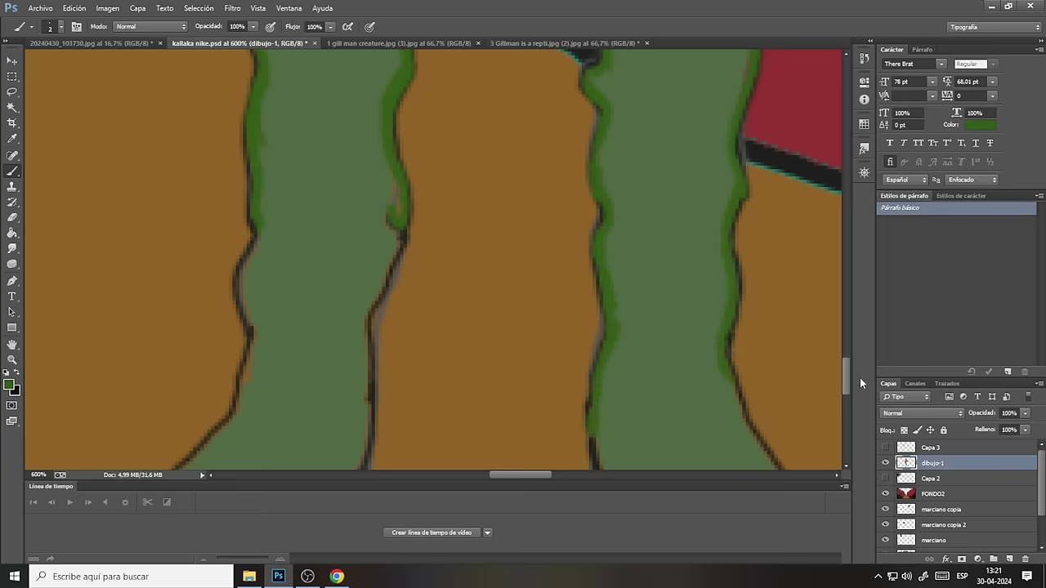
# Paint green down the boot edges toward the heel and along the left heel's outline.
pyautogui.scroll(-3, 845, 373)
pyautogui.scroll(-3, 844, 373)
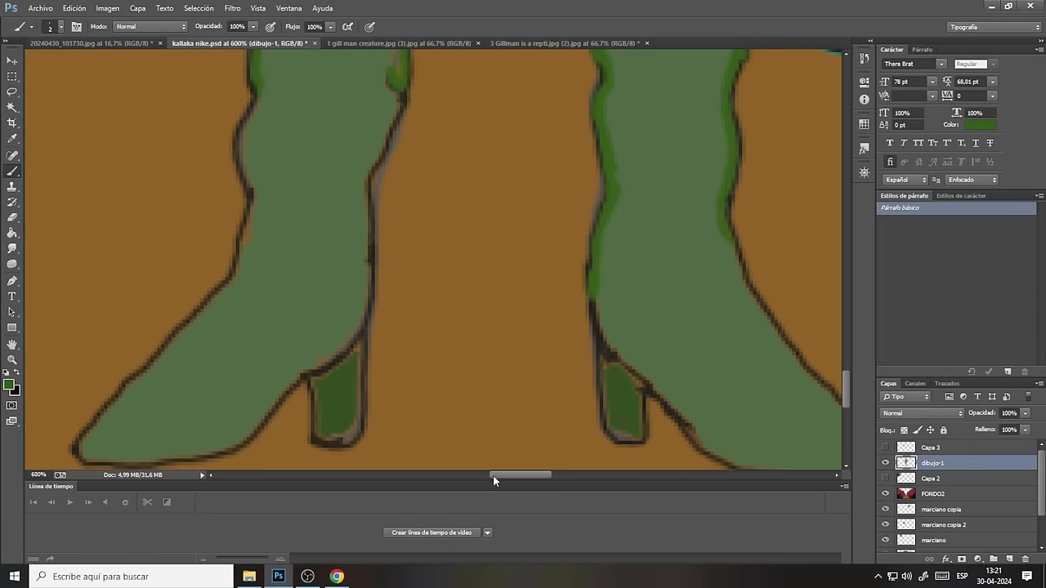
pyautogui.moveTo(509, 476); pyautogui.dragTo(524, 476)
pyautogui.moveTo(399, 308); pyautogui.dragTo(516, 441)
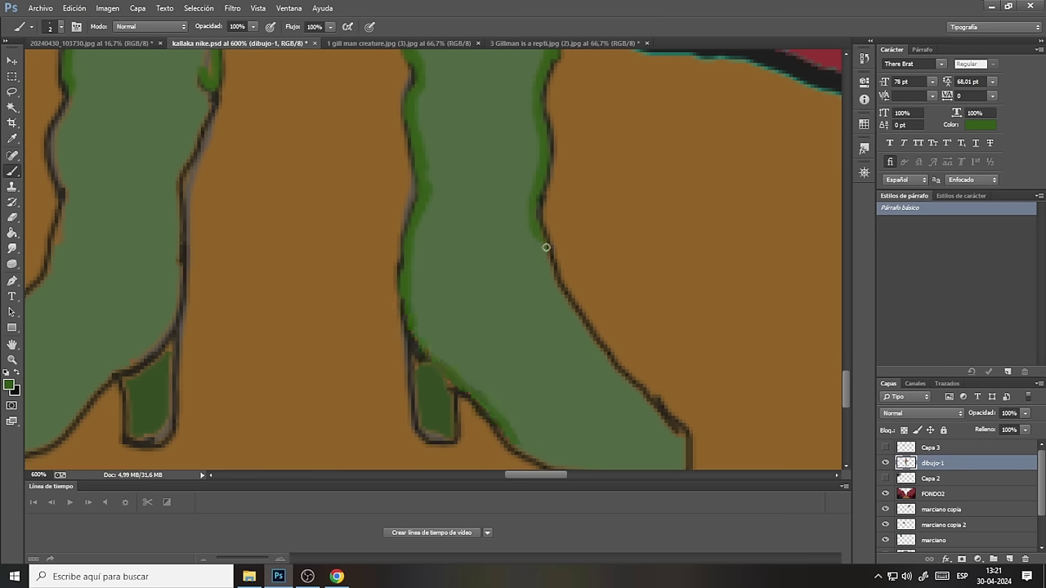
pyautogui.moveTo(545, 245); pyautogui.dragTo(554, 275)
pyautogui.moveTo(110, 370)
pyautogui.mouseDown()
pyautogui.moveTo(168, 327)
pyautogui.moveTo(179, 276)
pyautogui.moveTo(172, 196)
pyautogui.moveTo(204, 106)
pyautogui.mouseUp()
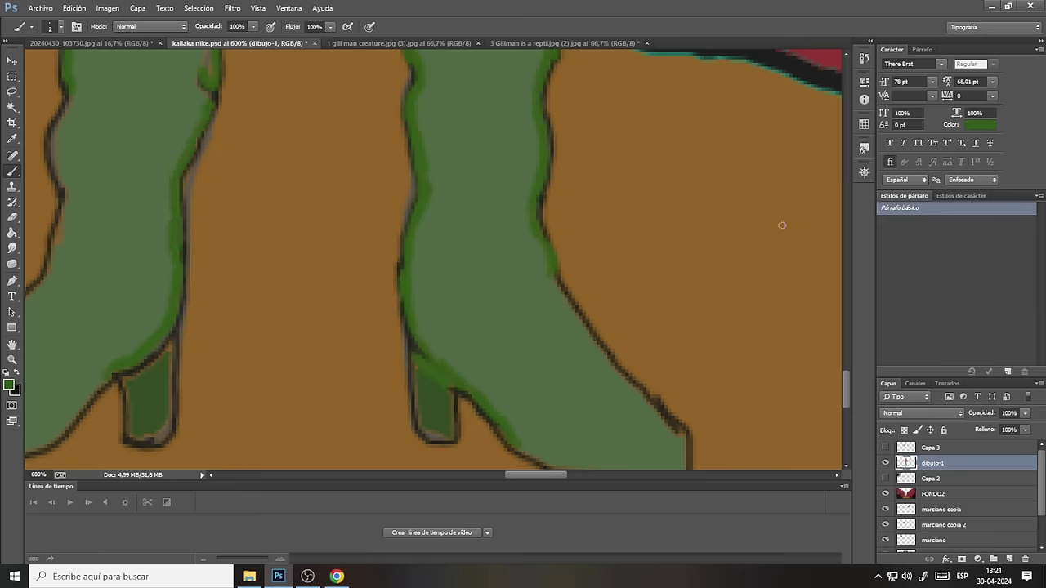
pyautogui.moveTo(843, 397); pyautogui.dragTo(845, 368)
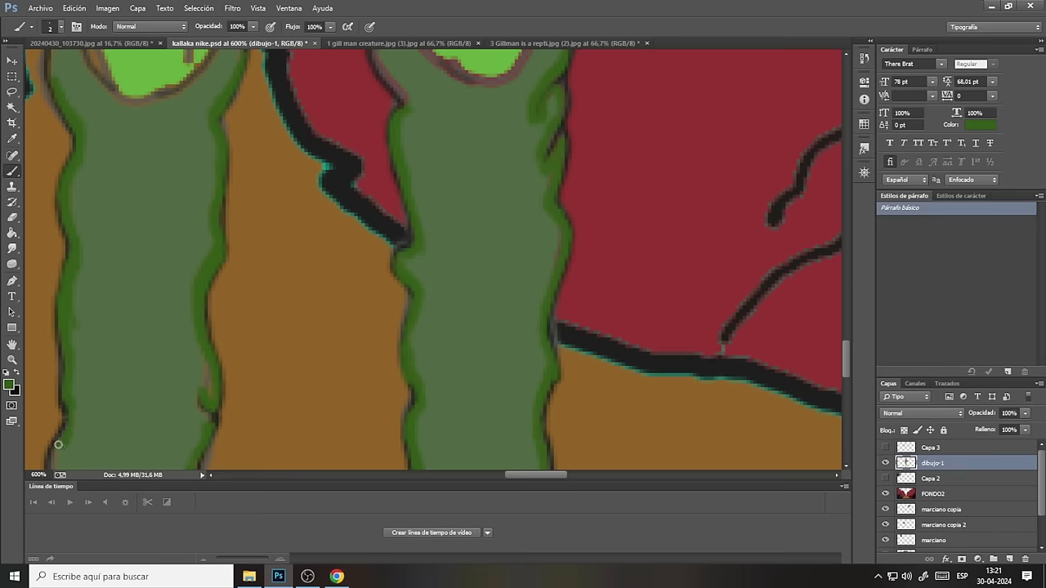
# Resample the boot green and smooth the boots' dark outlines with it.
pyautogui.click(12, 138)
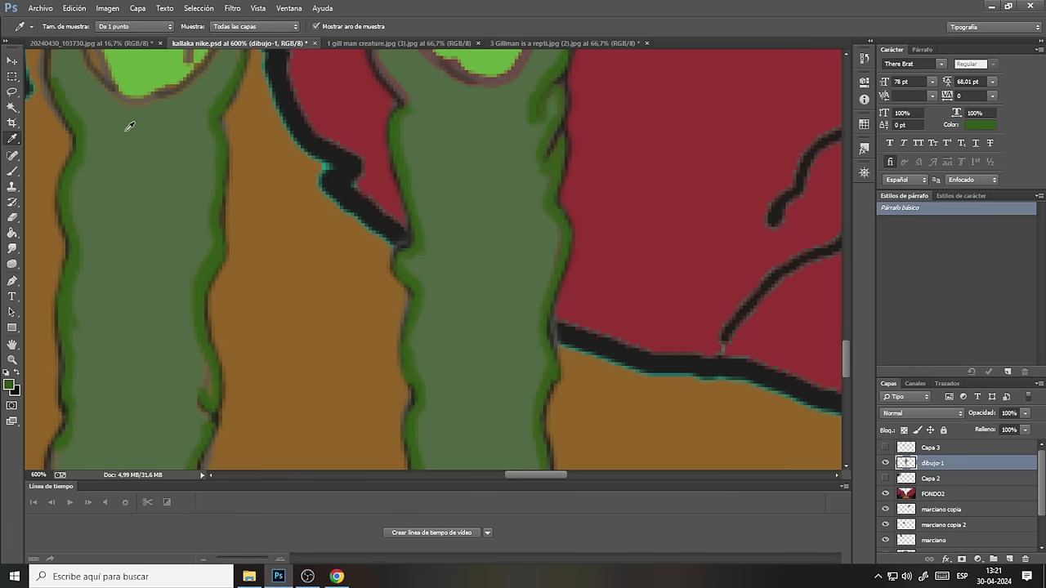
pyautogui.click(128, 124)
pyautogui.click(12, 172)
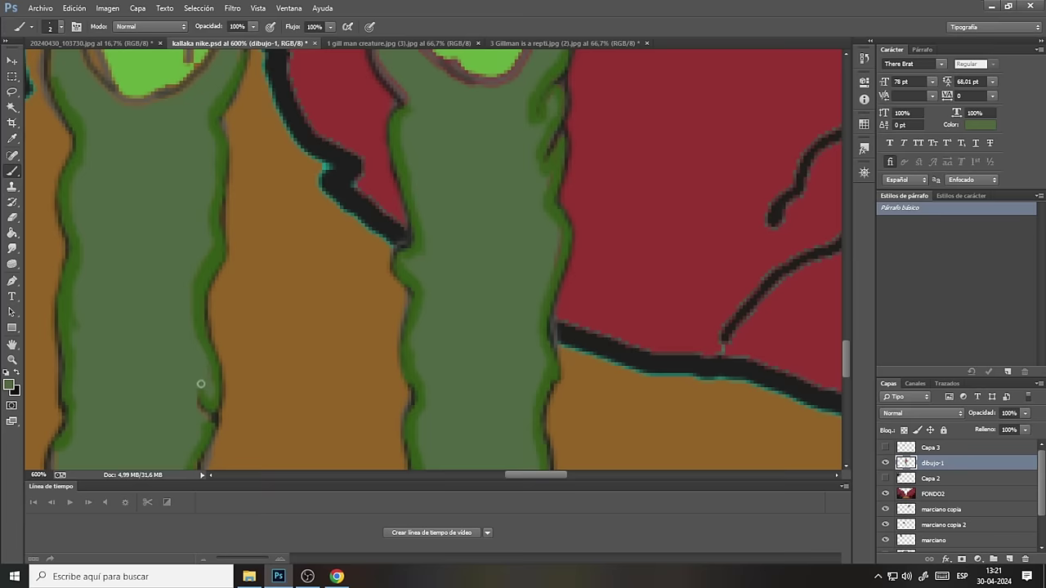
pyautogui.moveTo(200, 384); pyautogui.dragTo(205, 415)
pyautogui.moveTo(846, 357); pyautogui.dragTo(844, 396)
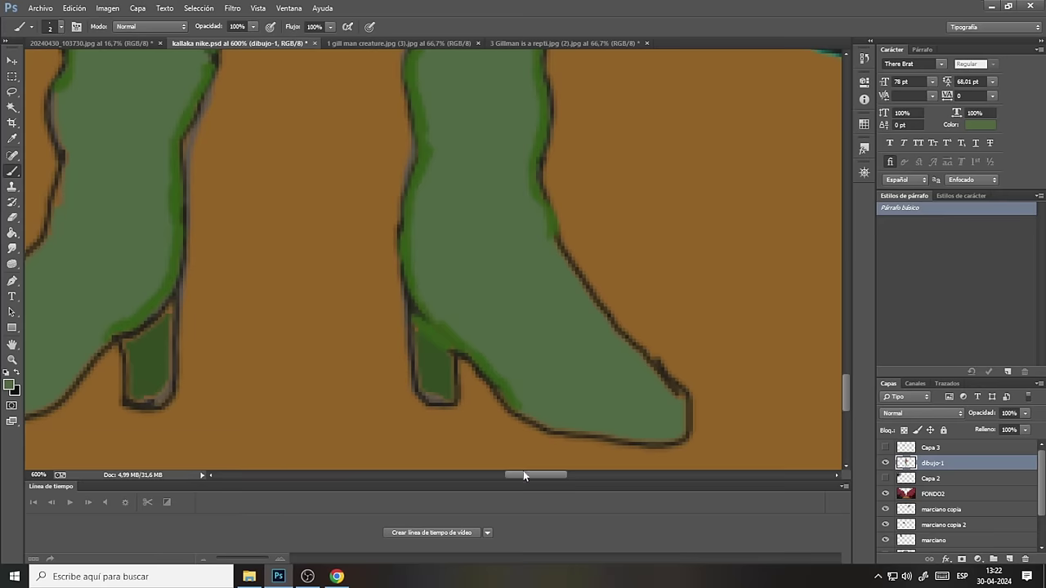
pyautogui.moveTo(524, 474); pyautogui.dragTo(498, 474)
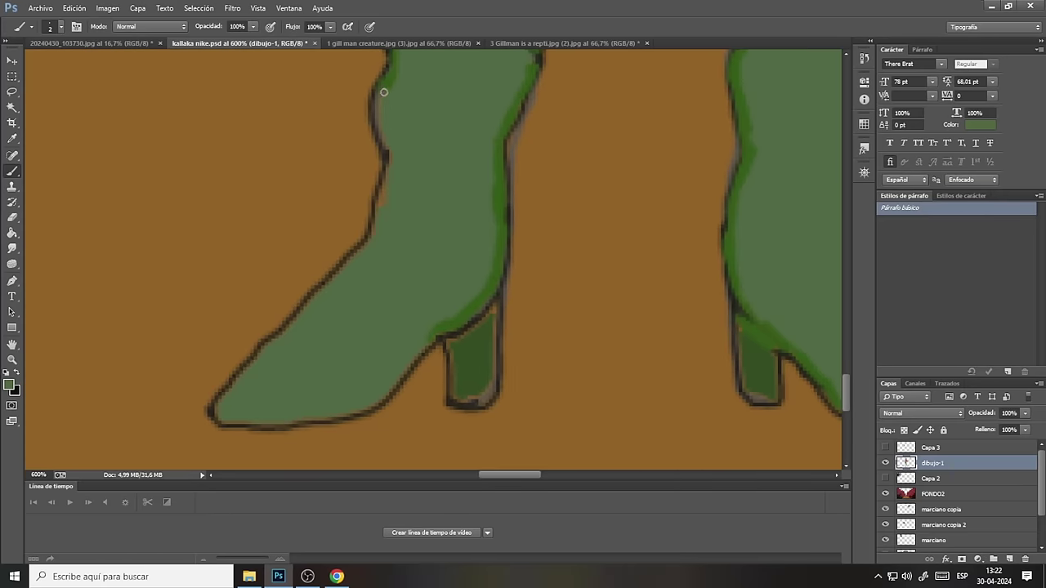
pyautogui.moveTo(390, 145)
pyautogui.mouseDown()
pyautogui.moveTo(373, 105)
pyautogui.moveTo(387, 158)
pyautogui.moveTo(380, 198)
pyautogui.moveTo(387, 186)
pyautogui.mouseUp()
# Sample the heel's darker green and paint over the light strips on both heel edges.
pyautogui.click(12, 139)
pyautogui.click(480, 357)
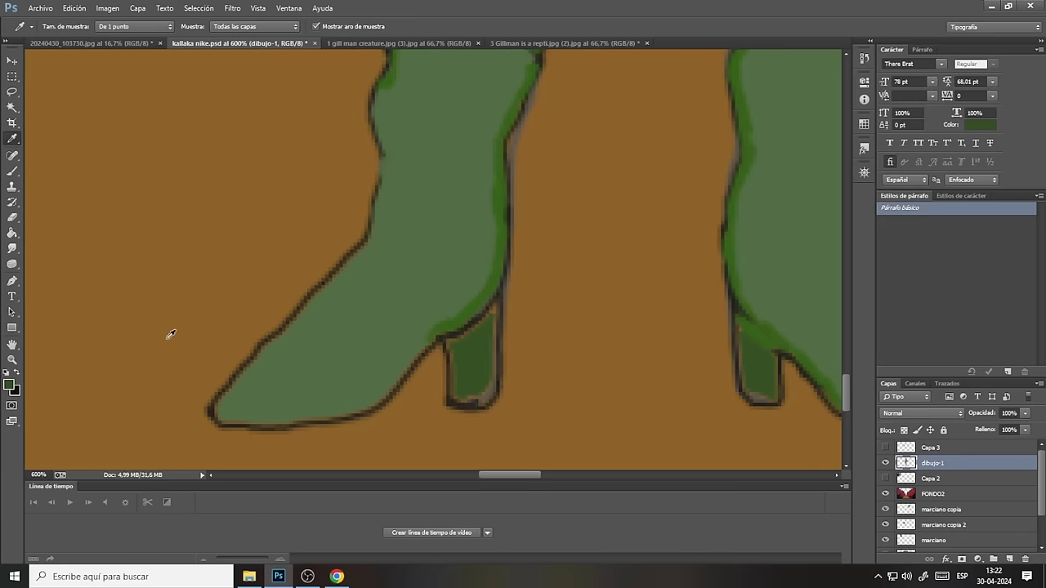
pyautogui.click(10, 385)
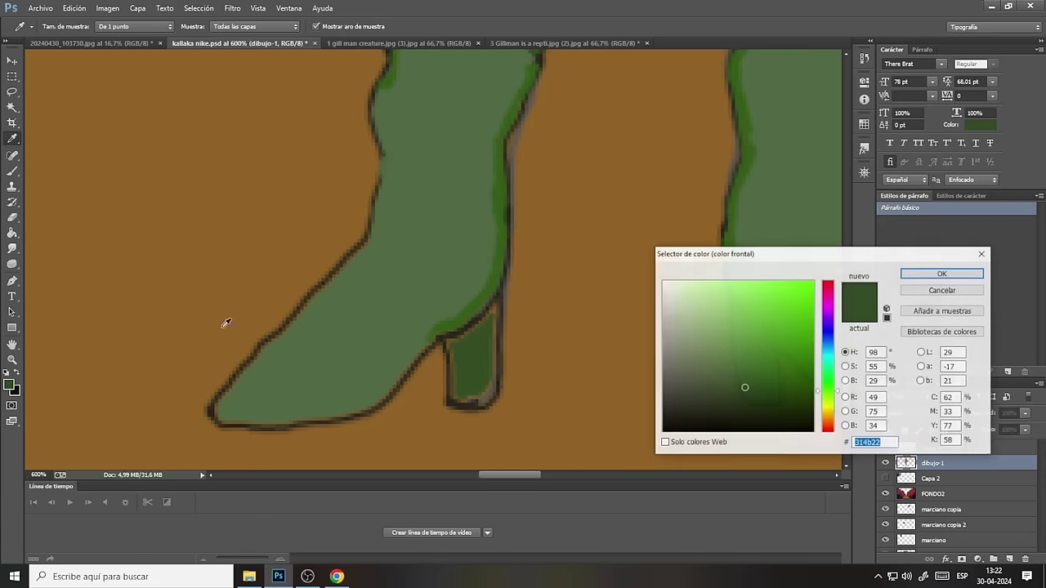
pyautogui.click(942, 274)
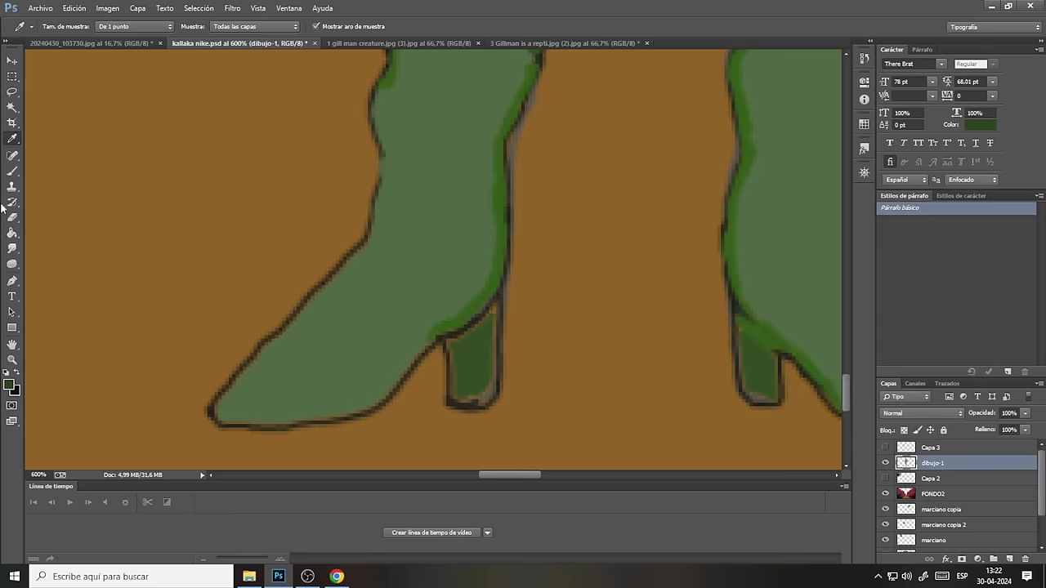
pyautogui.click(13, 171)
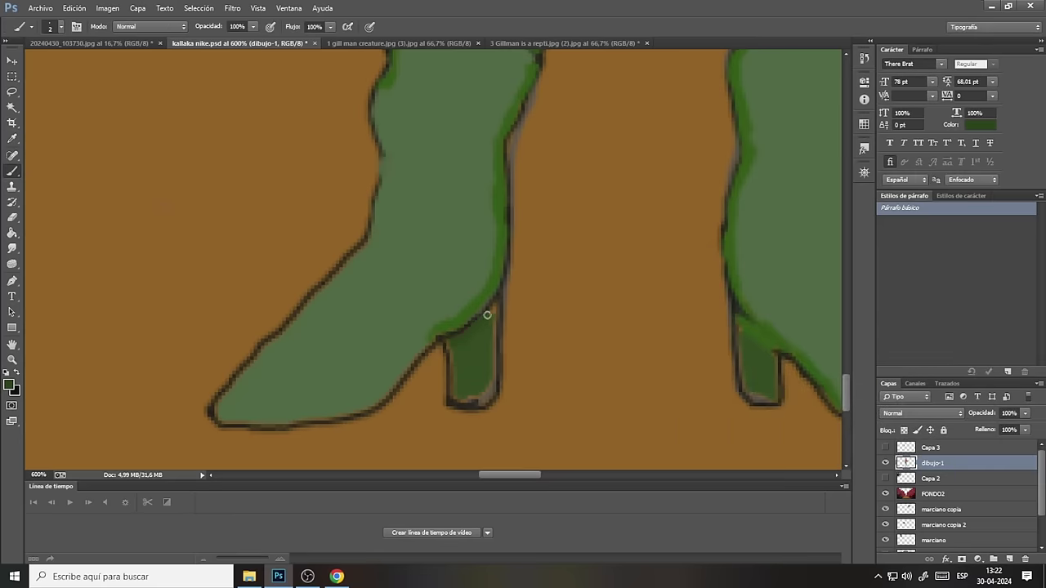
pyautogui.moveTo(488, 310)
pyautogui.mouseDown()
pyautogui.moveTo(495, 322)
pyautogui.moveTo(495, 303)
pyautogui.moveTo(490, 390)
pyautogui.moveTo(465, 400)
pyautogui.moveTo(486, 395)
pyautogui.moveTo(453, 392)
pyautogui.moveTo(450, 339)
pyautogui.mouseUp()
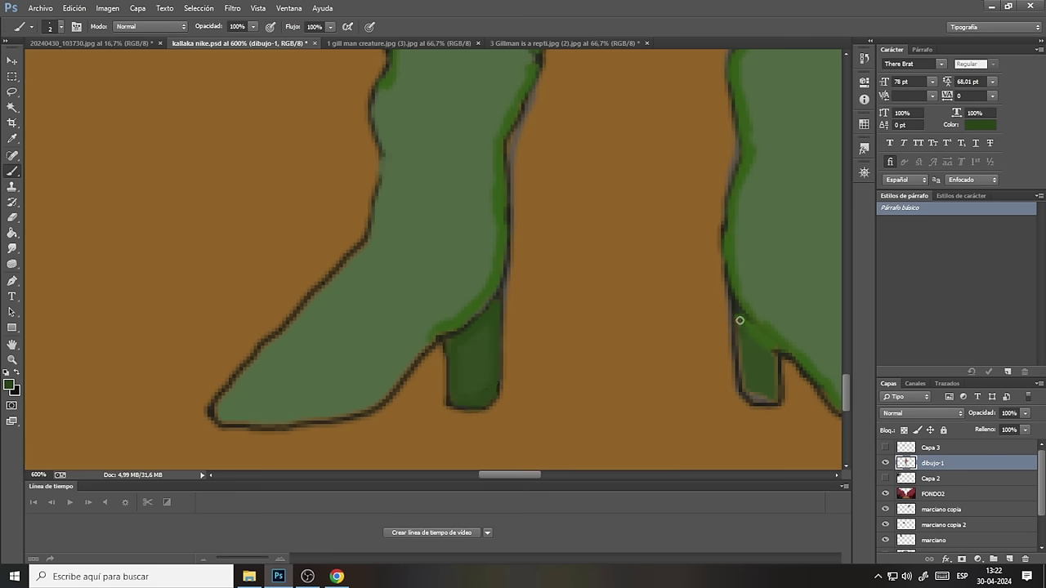
pyautogui.moveTo(739, 321)
pyautogui.mouseDown()
pyautogui.moveTo(744, 385)
pyautogui.moveTo(772, 402)
pyautogui.moveTo(773, 355)
pyautogui.mouseUp()
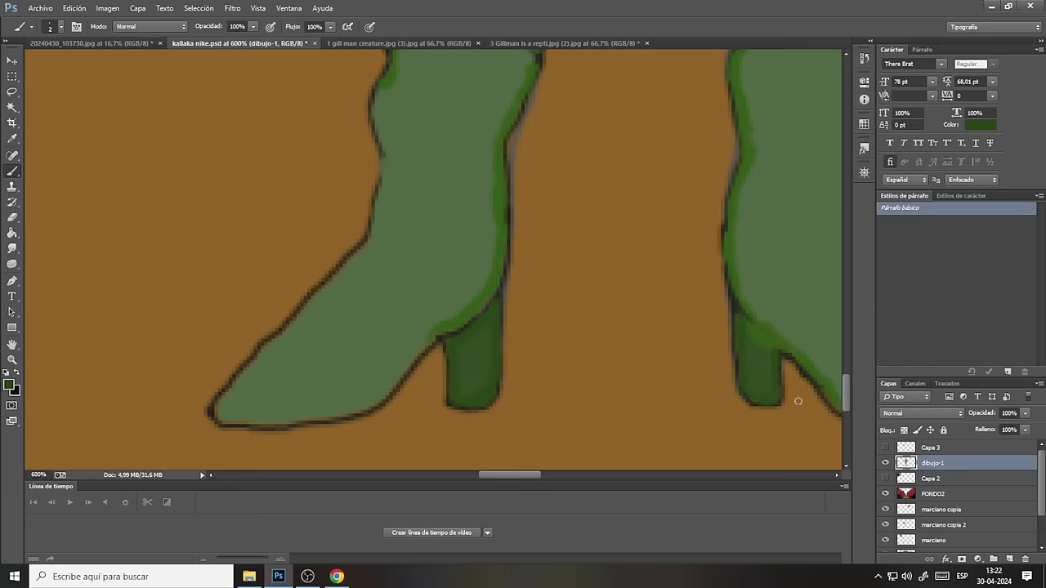
# Zoom out via the Navigator to 66.67% so the whole canyon scene shows.
pyautogui.click(863, 172)
pyautogui.click(766, 291)
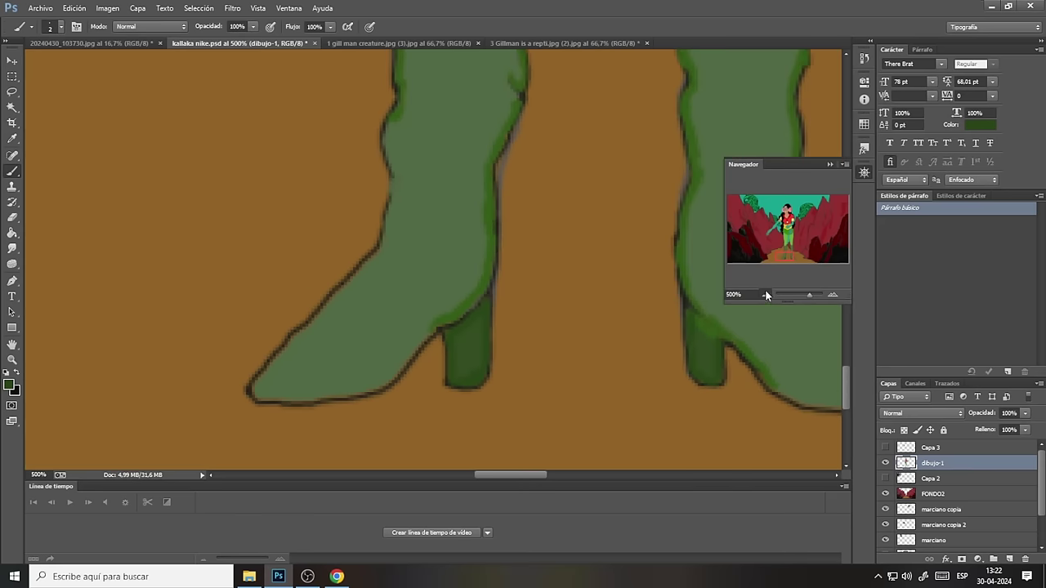
pyautogui.click(763, 291)
pyautogui.click(763, 292)
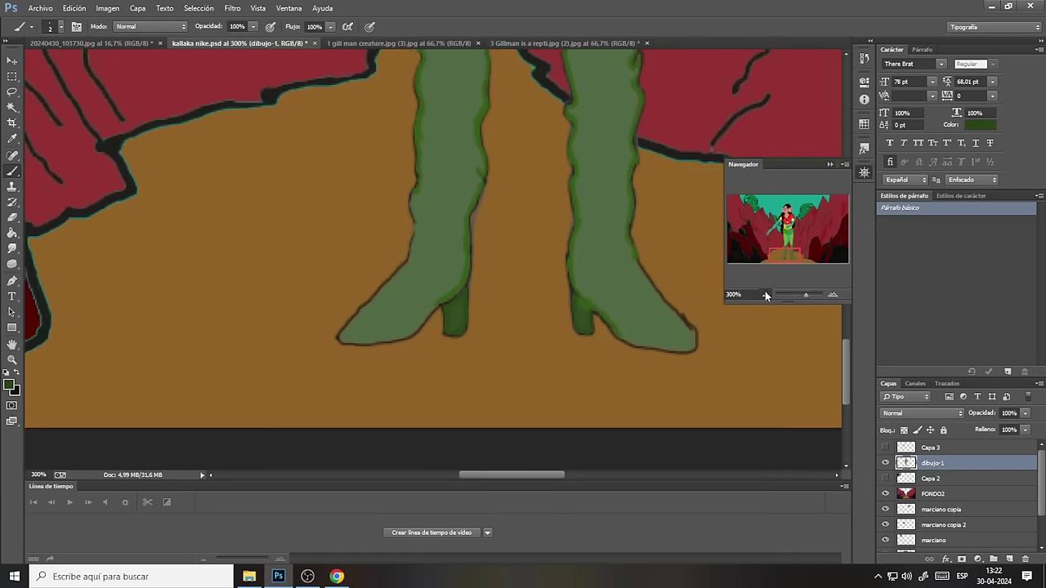
pyautogui.click(765, 287)
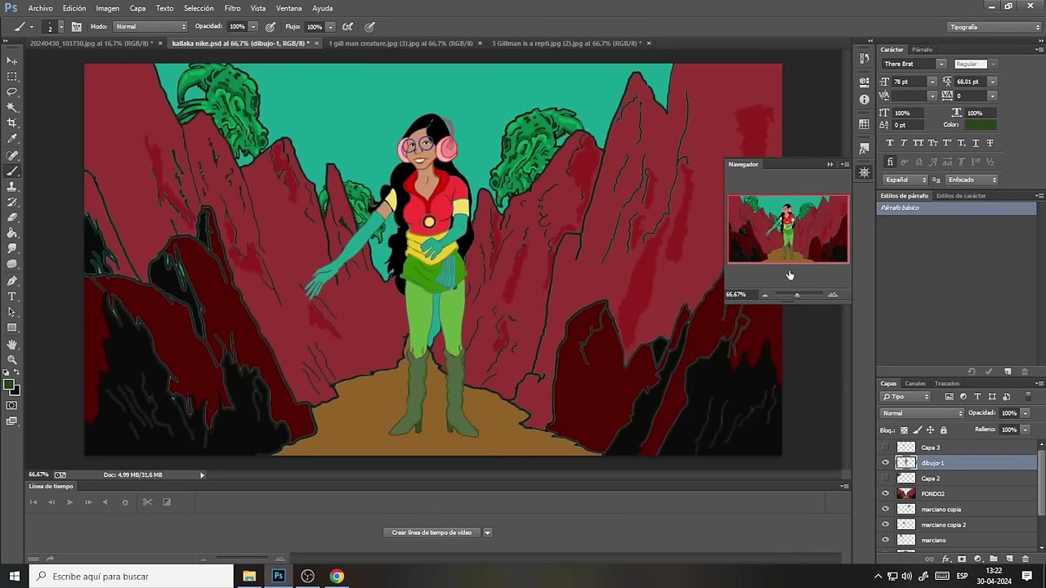
pyautogui.click(829, 164)
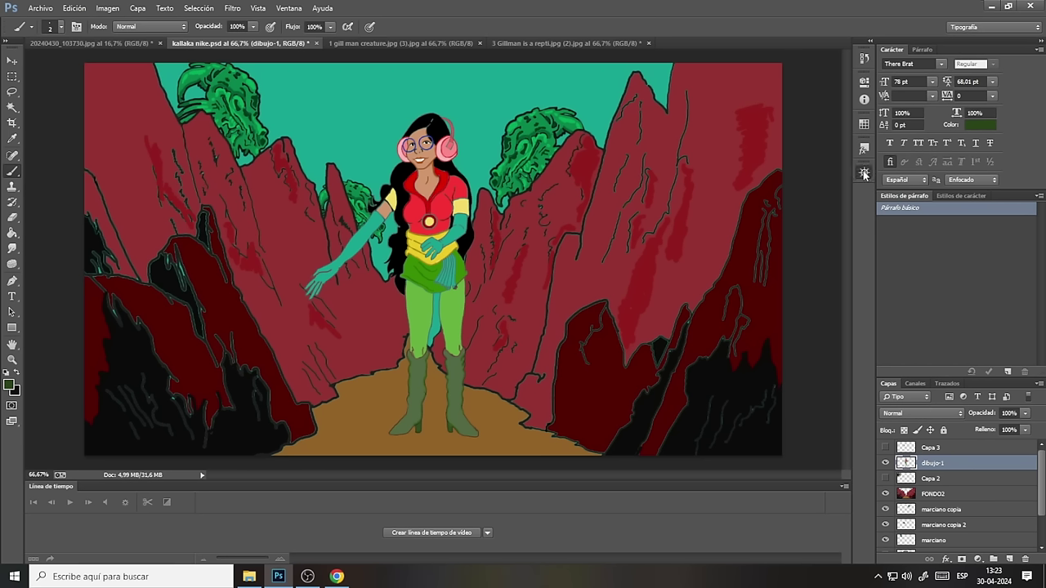
pyautogui.moveTo(866, 171); pyautogui.dragTo(864, 180)
# Zoom to 500% on the girl's face and headphones using the Navigator.
pyautogui.click(864, 173)
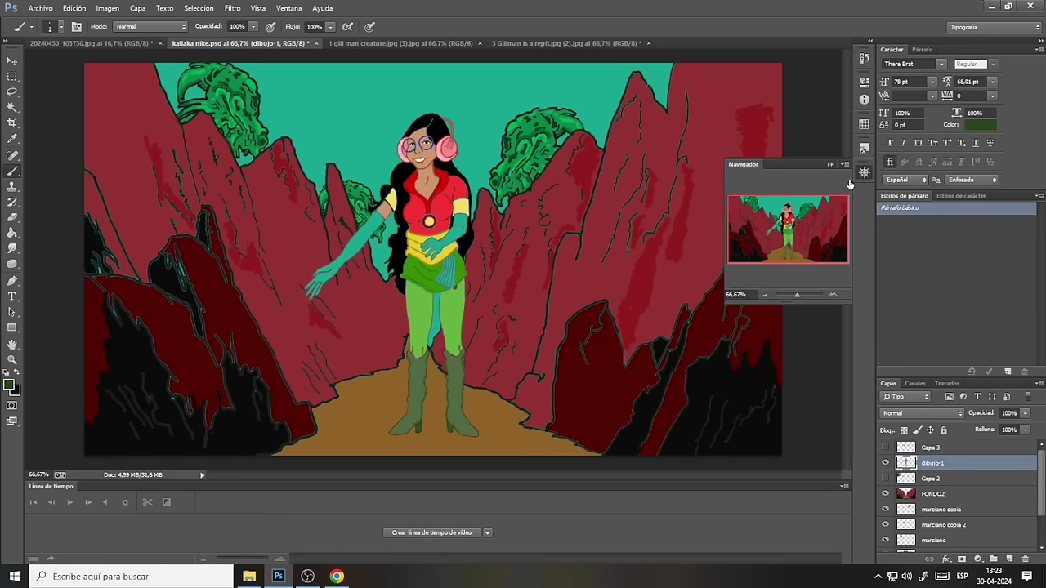
pyautogui.click(833, 294)
pyautogui.moveTo(809, 233); pyautogui.dragTo(806, 214)
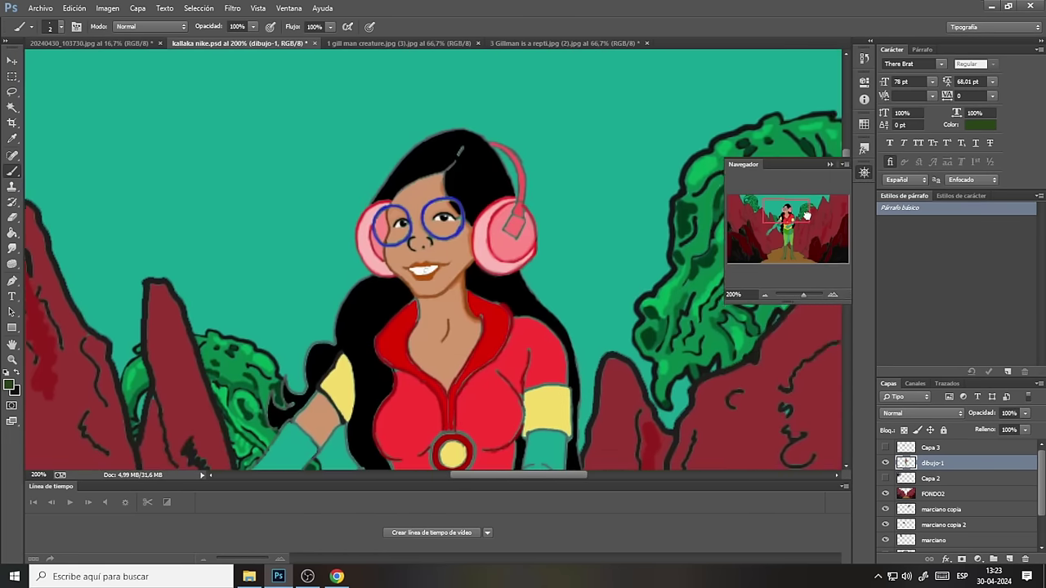
pyautogui.click(833, 294)
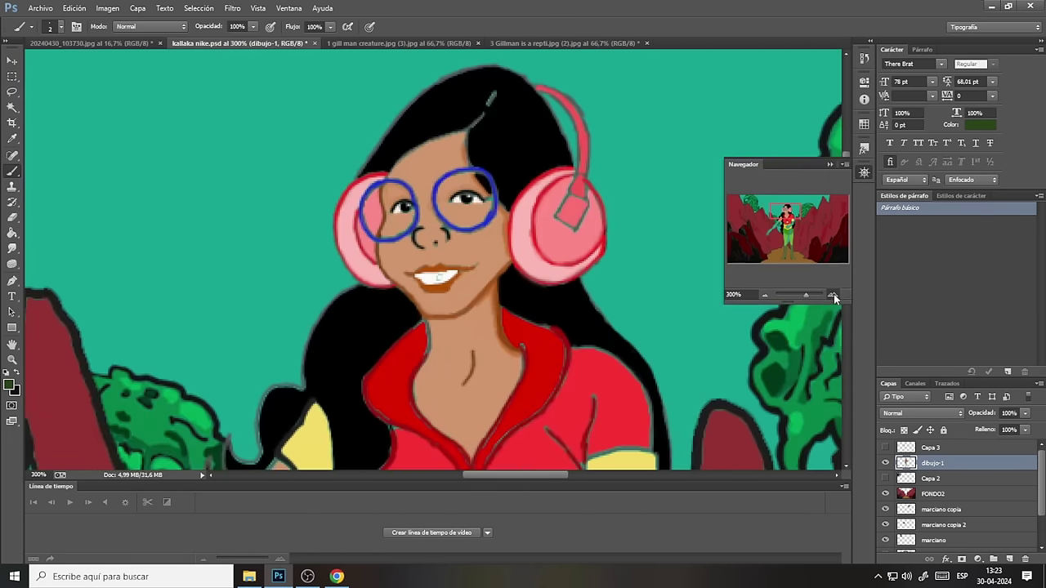
pyautogui.click(833, 294)
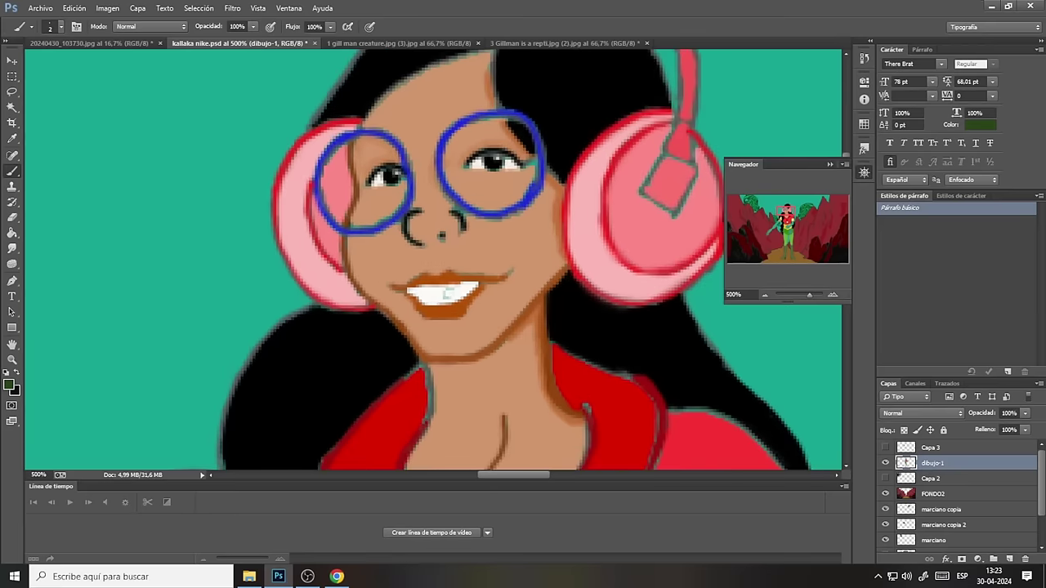
# Sample the headphone red and shade the left earcup by the lens and the right earcup's connector outline.
pyautogui.click(13, 139)
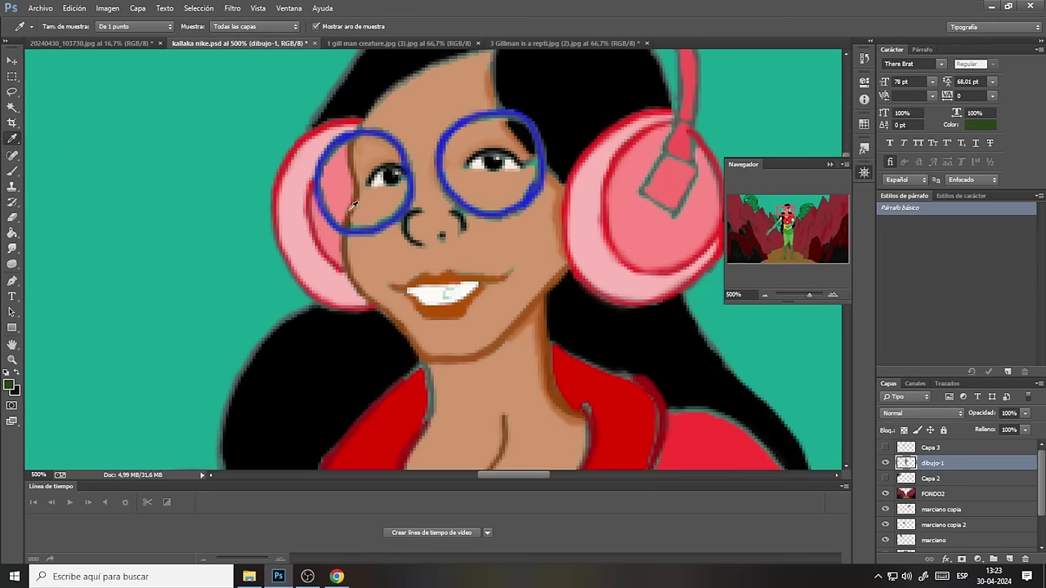
pyautogui.click(300, 140)
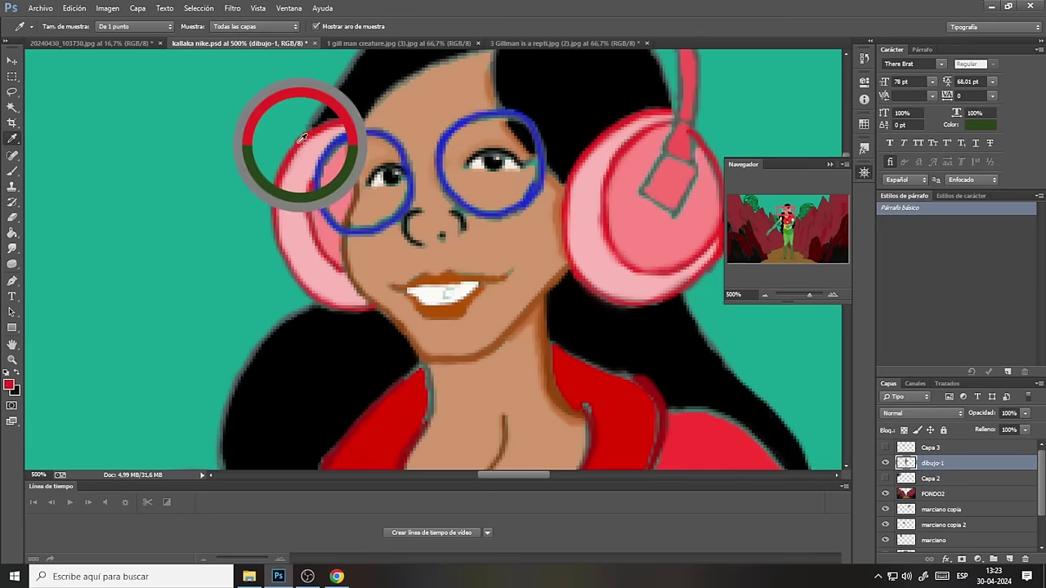
pyautogui.click(13, 172)
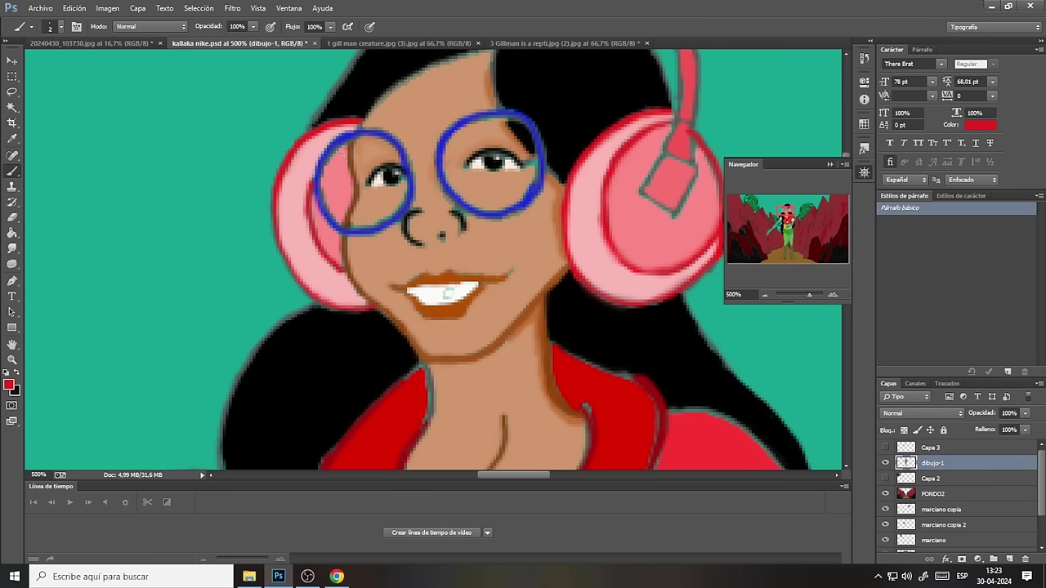
pyautogui.moveTo(345, 144)
pyautogui.mouseDown()
pyautogui.moveTo(347, 183)
pyautogui.moveTo(344, 150)
pyautogui.moveTo(332, 167)
pyautogui.moveTo(350, 194)
pyautogui.moveTo(341, 217)
pyautogui.moveTo(324, 193)
pyautogui.moveTo(327, 167)
pyautogui.moveTo(343, 205)
pyautogui.mouseUp()
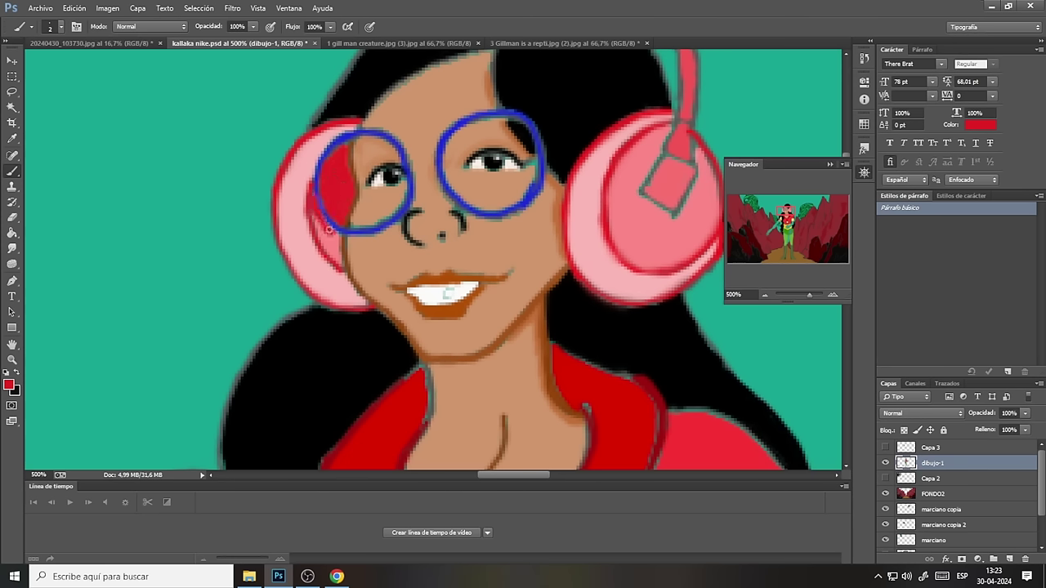
pyautogui.moveTo(330, 229)
pyautogui.mouseDown()
pyautogui.moveTo(315, 215)
pyautogui.moveTo(342, 259)
pyautogui.moveTo(320, 235)
pyautogui.moveTo(332, 257)
pyautogui.mouseUp()
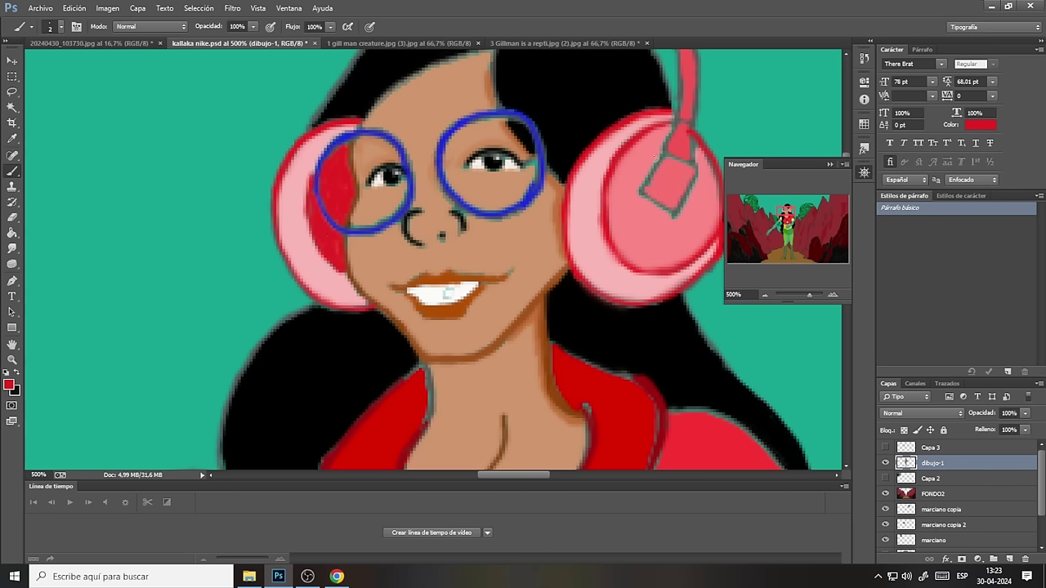
pyautogui.moveTo(657, 154)
pyautogui.mouseDown()
pyautogui.moveTo(636, 180)
pyautogui.moveTo(664, 212)
pyautogui.moveTo(639, 201)
pyautogui.moveTo(660, 213)
pyautogui.mouseUp()
pyautogui.moveTo(698, 184); pyautogui.dragTo(665, 224)
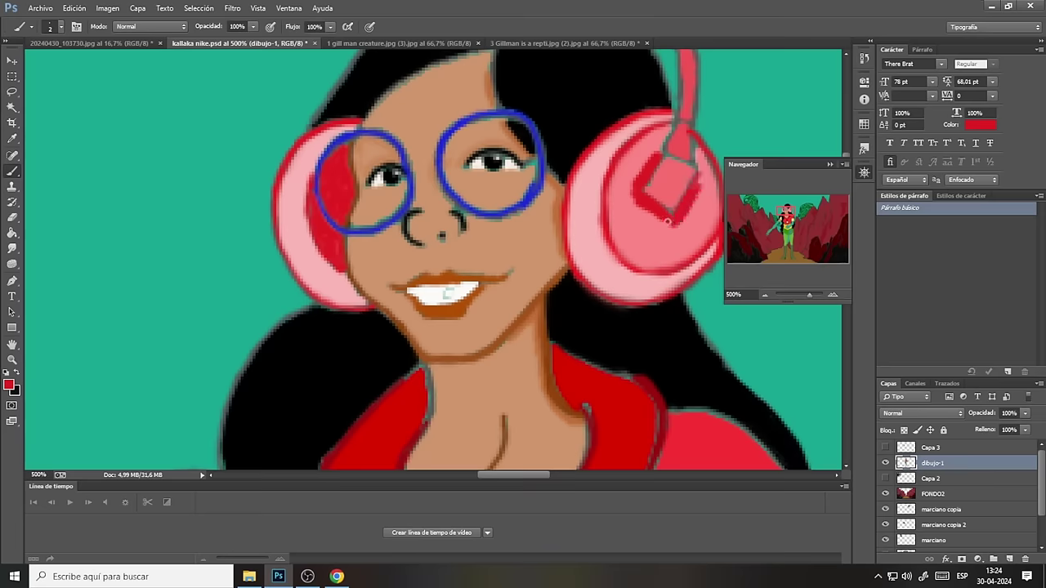
# Sample the right earcup's pink and paint the connector's inner square lighter.
pyautogui.click(830, 164)
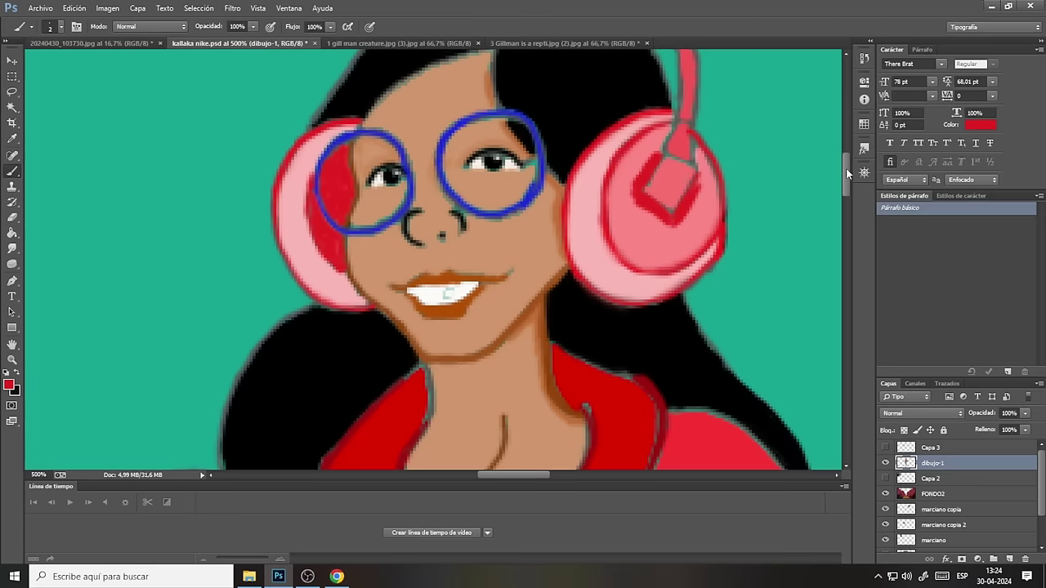
pyautogui.moveTo(845, 169); pyautogui.dragTo(818, 159)
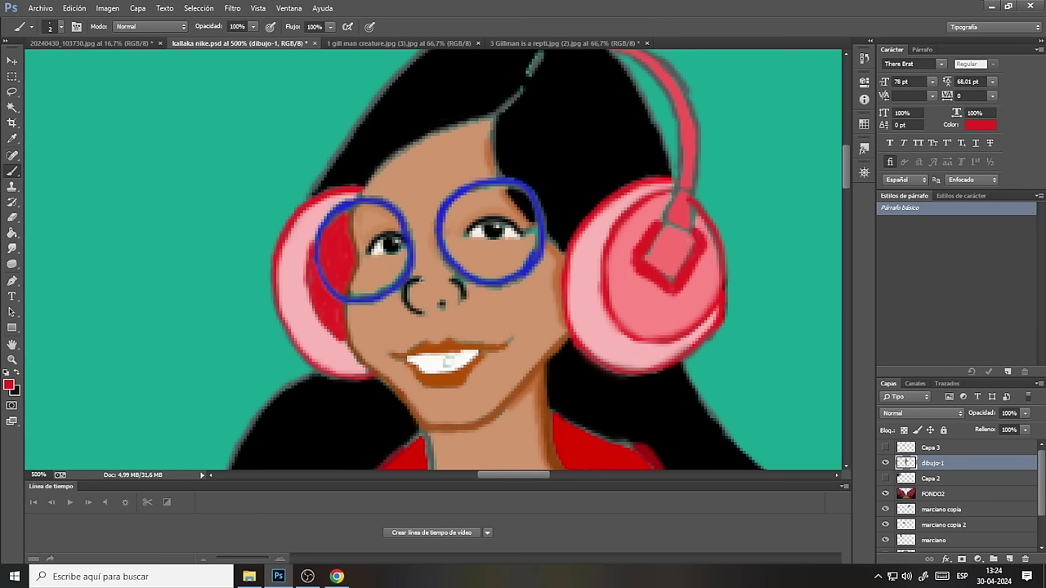
pyautogui.click(13, 139)
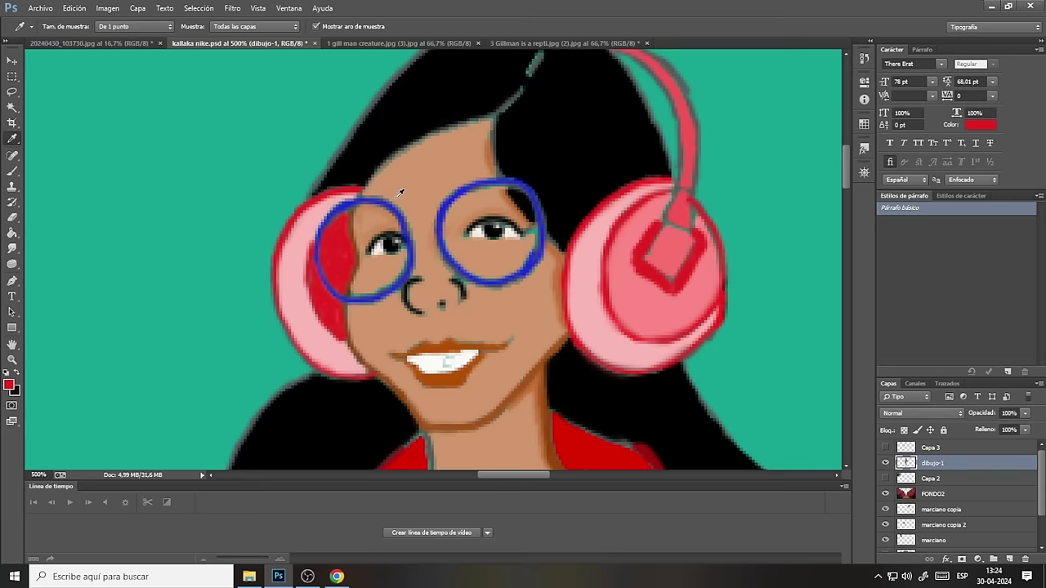
pyautogui.click(611, 282)
pyautogui.click(12, 170)
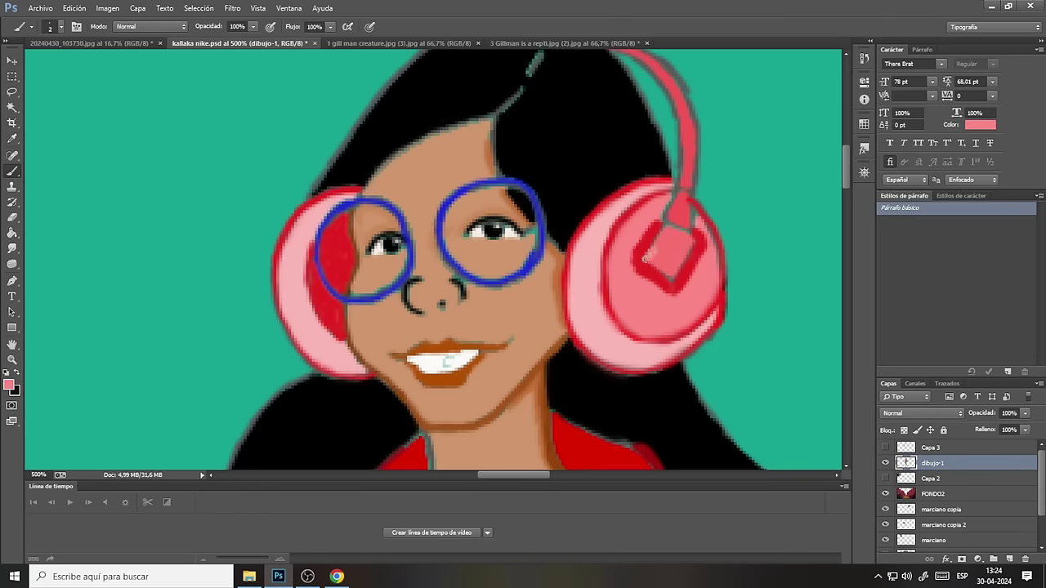
pyautogui.moveTo(644, 257)
pyautogui.mouseDown()
pyautogui.moveTo(667, 277)
pyautogui.moveTo(699, 242)
pyautogui.moveTo(648, 245)
pyautogui.mouseUp()
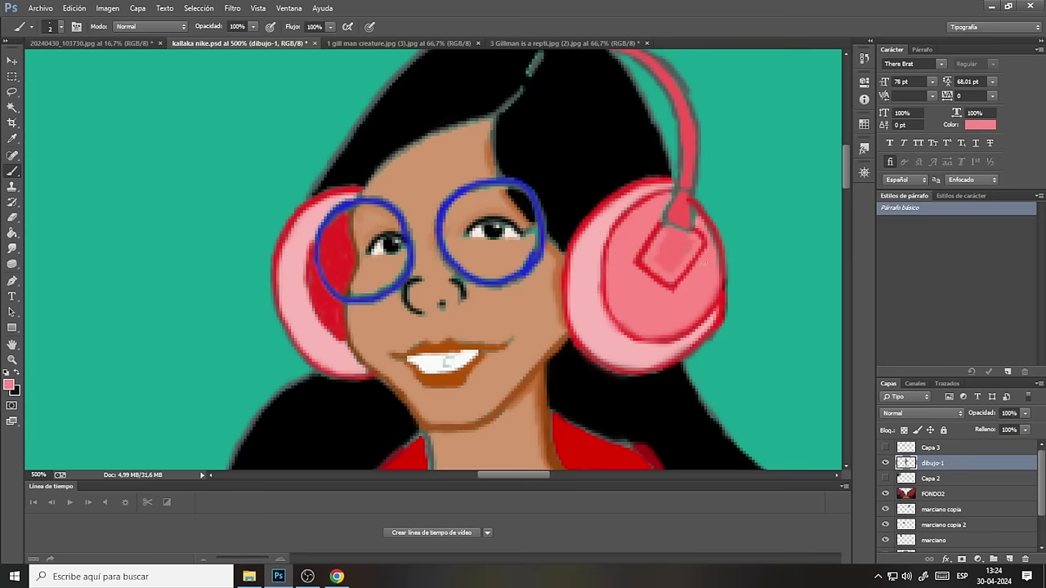
# Sample the band's darker red and shade the right headphone strap with it.
pyautogui.click(12, 139)
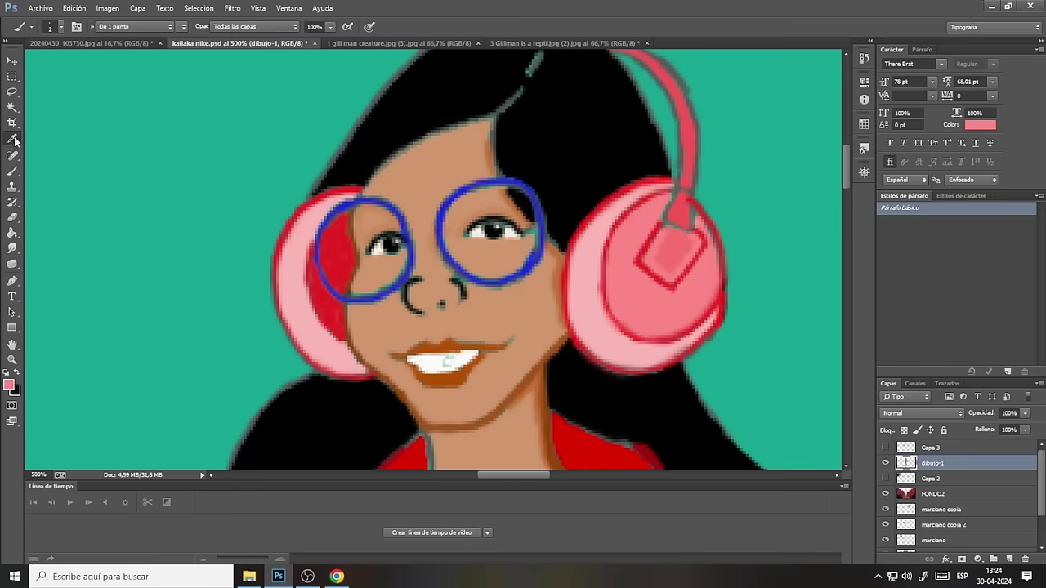
pyautogui.click(678, 203)
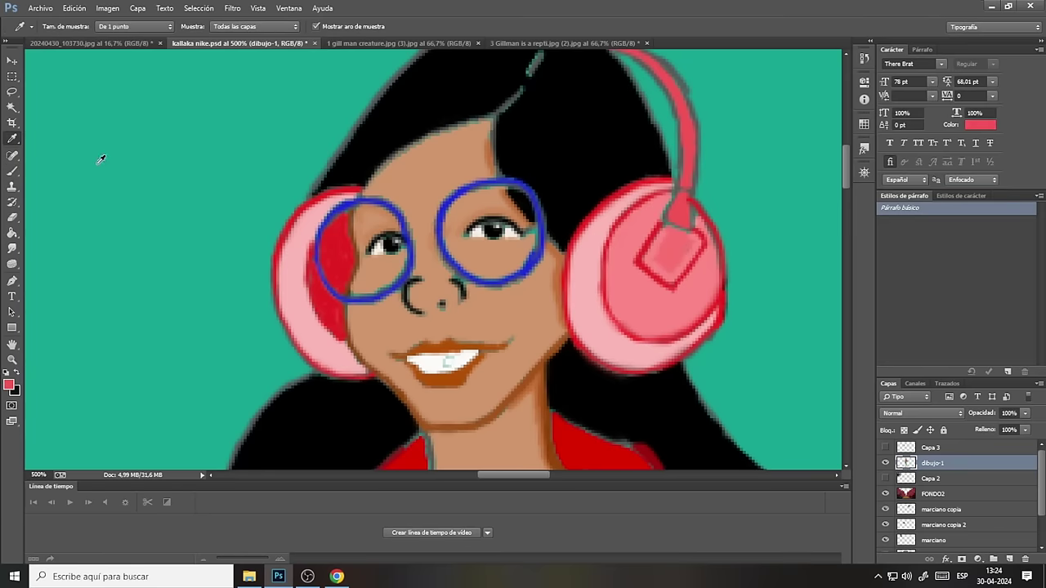
pyautogui.click(12, 171)
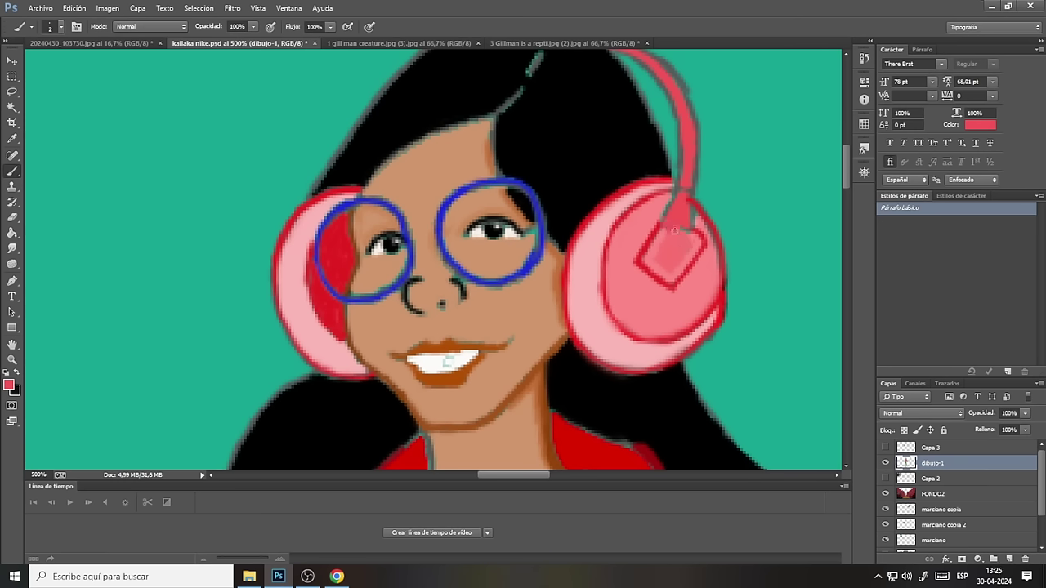
pyautogui.moveTo(664, 224)
pyautogui.mouseDown()
pyautogui.moveTo(677, 193)
pyautogui.moveTo(688, 231)
pyautogui.mouseUp()
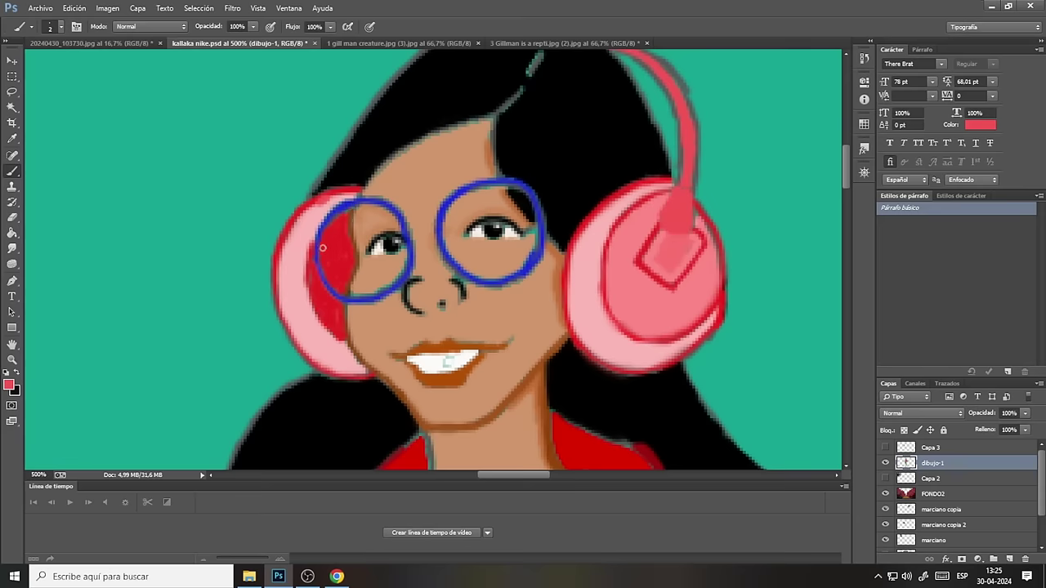
# Sample light pink and add highlights along the left and right earcup rims.
pyautogui.click(12, 139)
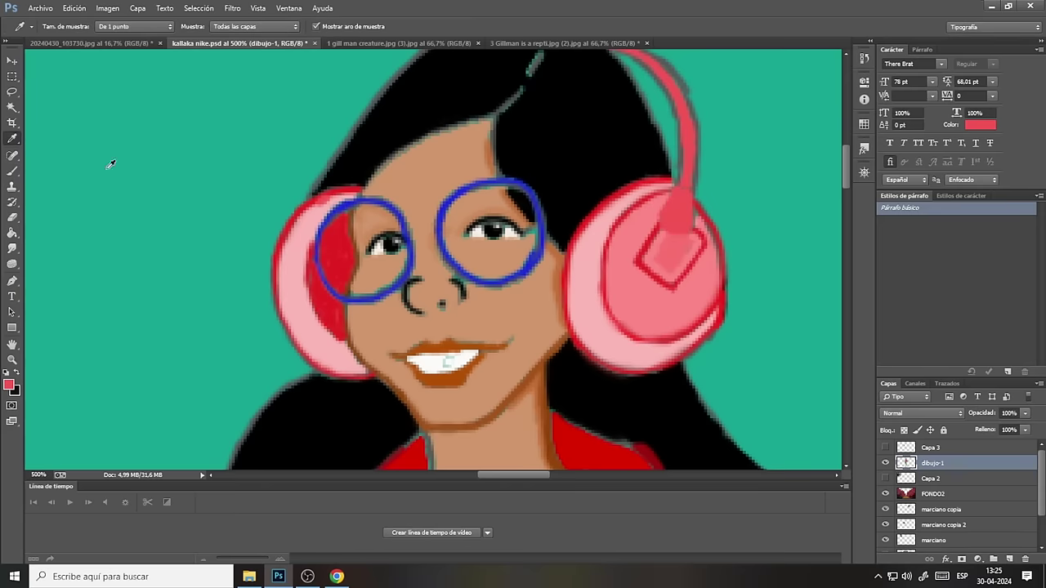
pyautogui.click(294, 245)
pyautogui.click(12, 172)
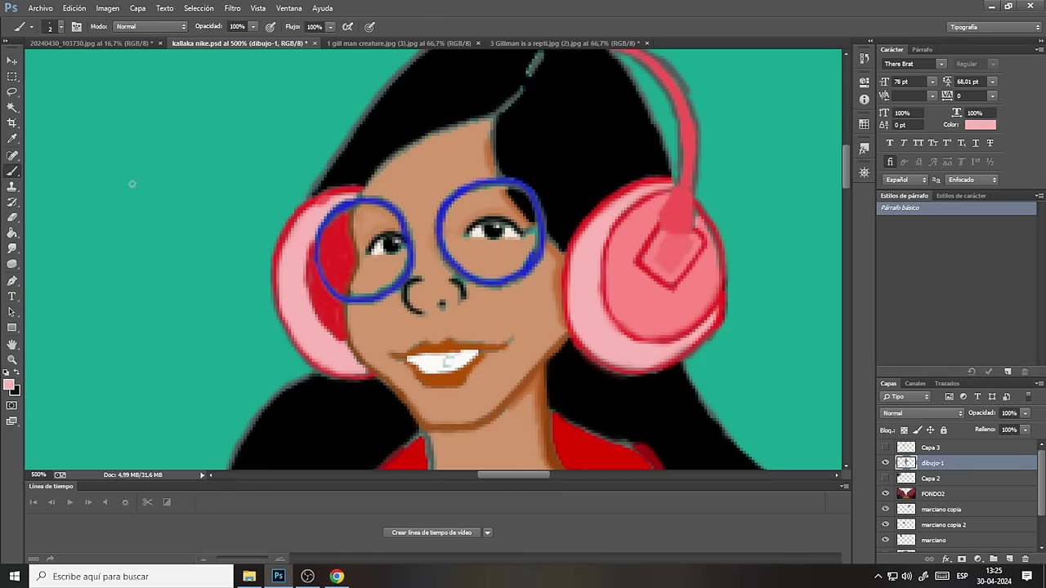
pyautogui.moveTo(310, 243); pyautogui.dragTo(307, 291)
pyautogui.moveTo(315, 206); pyautogui.dragTo(330, 197)
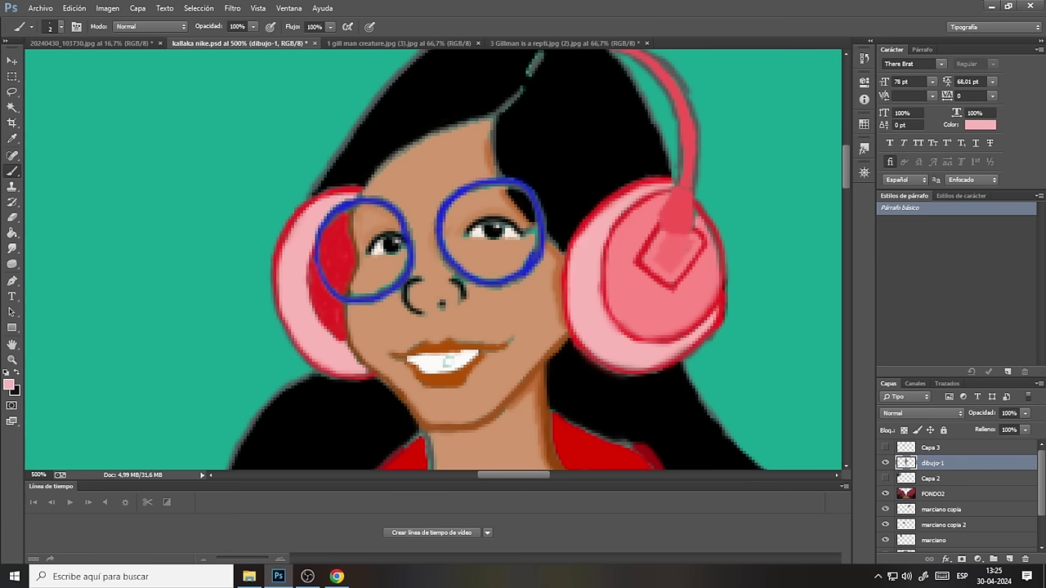
pyautogui.moveTo(601, 304); pyautogui.dragTo(597, 285)
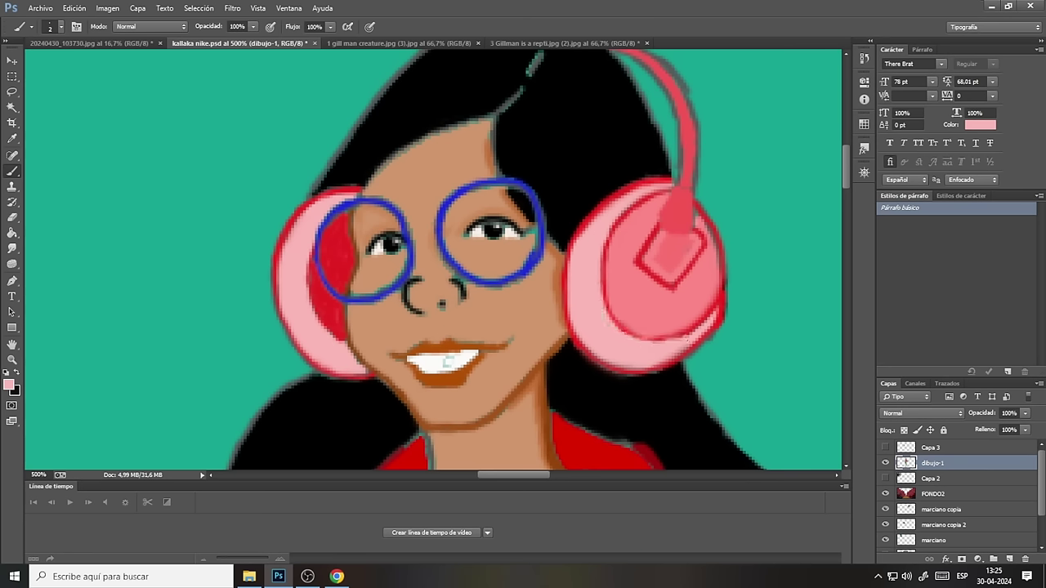
pyautogui.moveTo(714, 315)
pyautogui.mouseDown()
pyautogui.moveTo(720, 305)
pyautogui.moveTo(709, 329)
pyautogui.mouseUp()
pyautogui.click(12, 218)
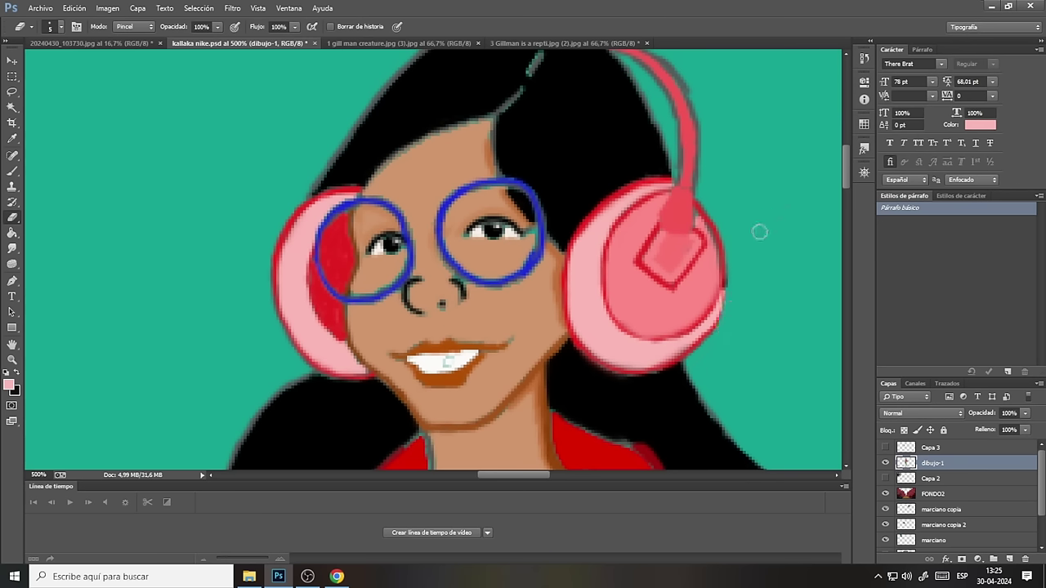
# Sample the left earcup red and set a darker red, c00202, as the foreground colour.
pyautogui.click(12, 138)
pyautogui.click(329, 292)
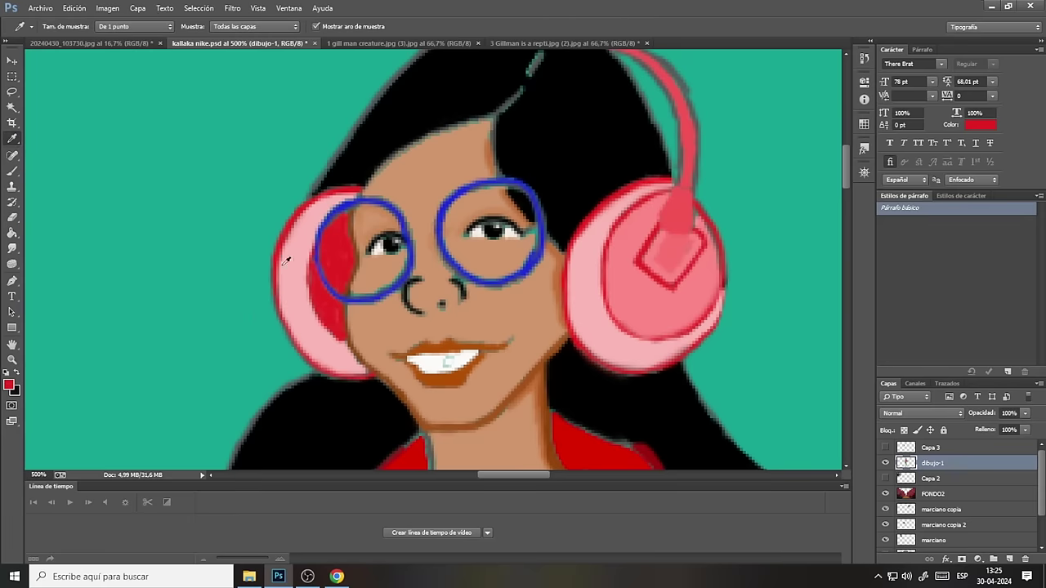
pyautogui.click(10, 385)
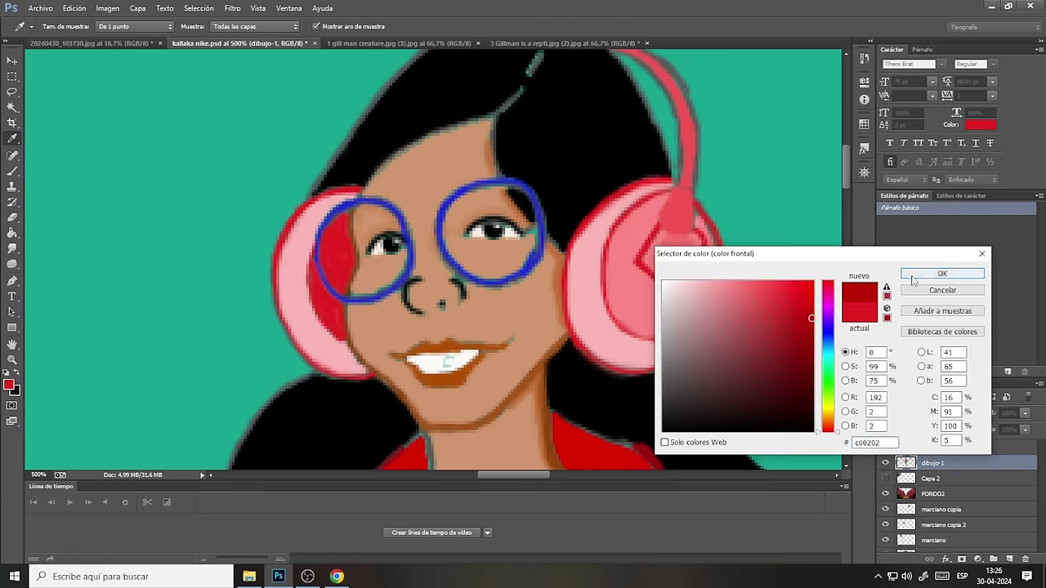
pyautogui.click(939, 274)
pyautogui.click(12, 172)
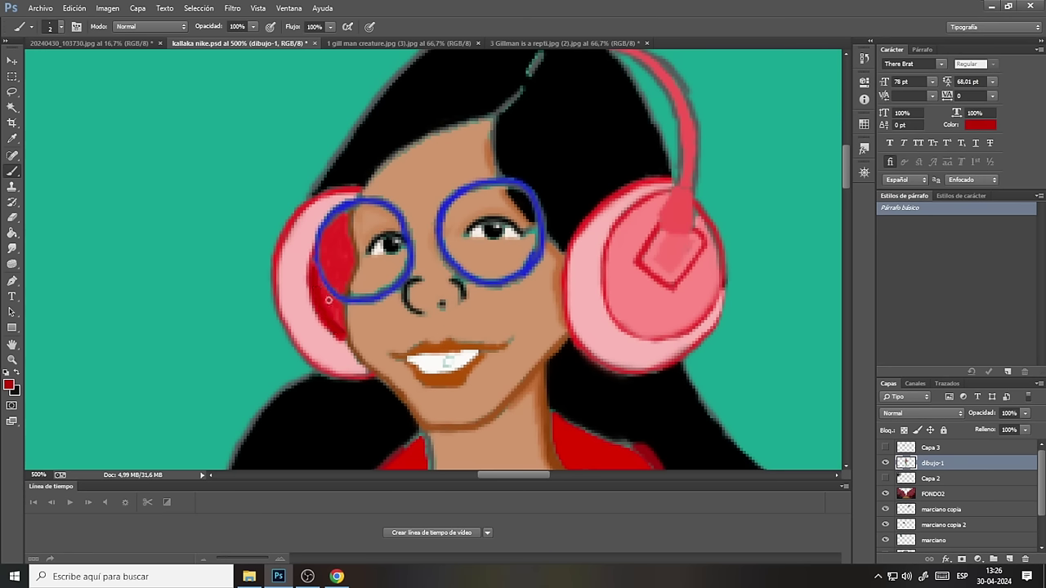
# Sample the face's skin tone and paint it along the cheek edge and forehead hairline.
pyautogui.click(15, 139)
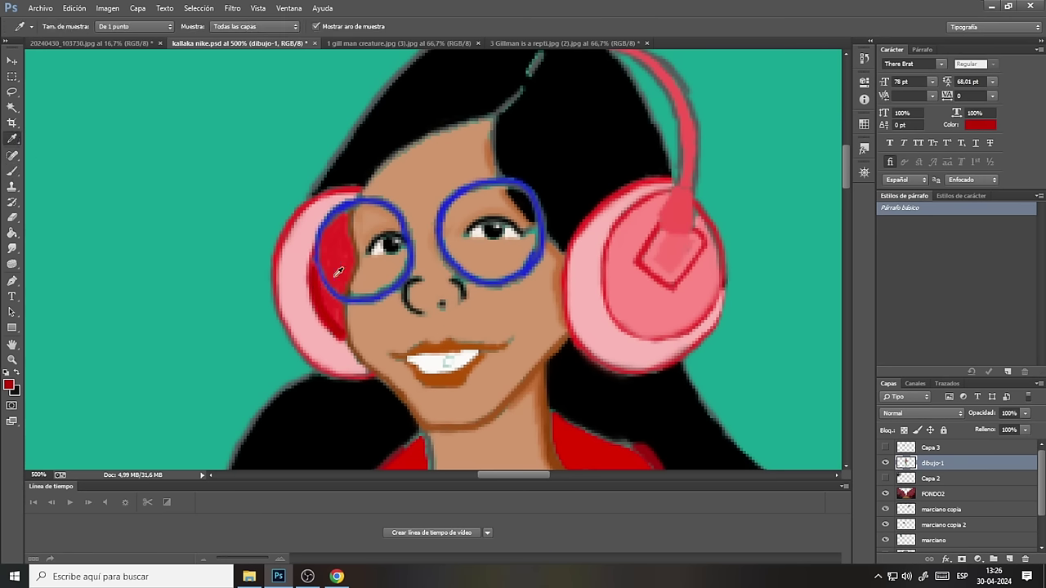
pyautogui.click(363, 320)
pyautogui.click(13, 171)
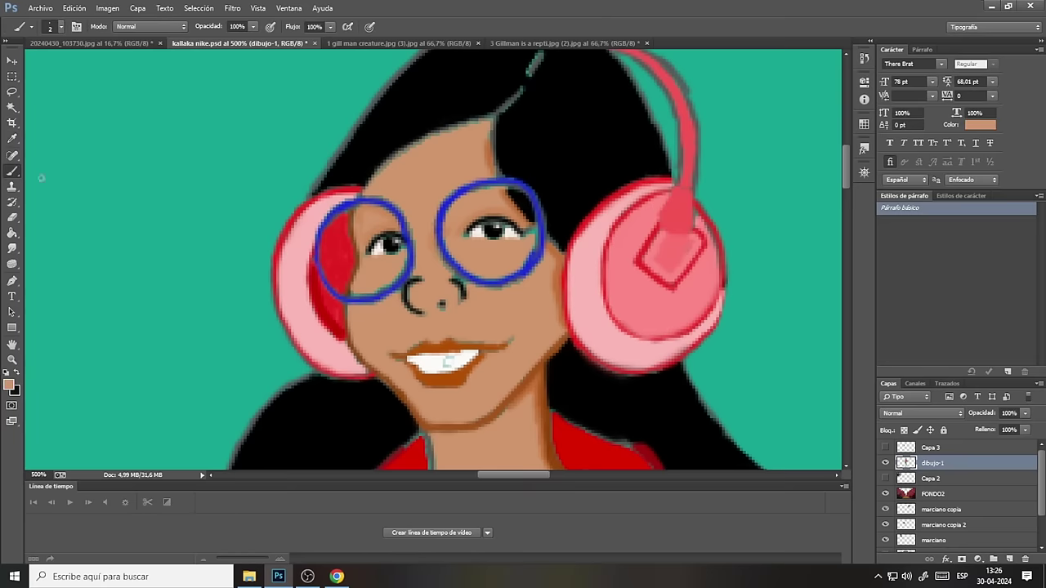
pyautogui.moveTo(354, 332); pyautogui.dragTo(352, 337)
pyautogui.moveTo(396, 161); pyautogui.dragTo(422, 146)
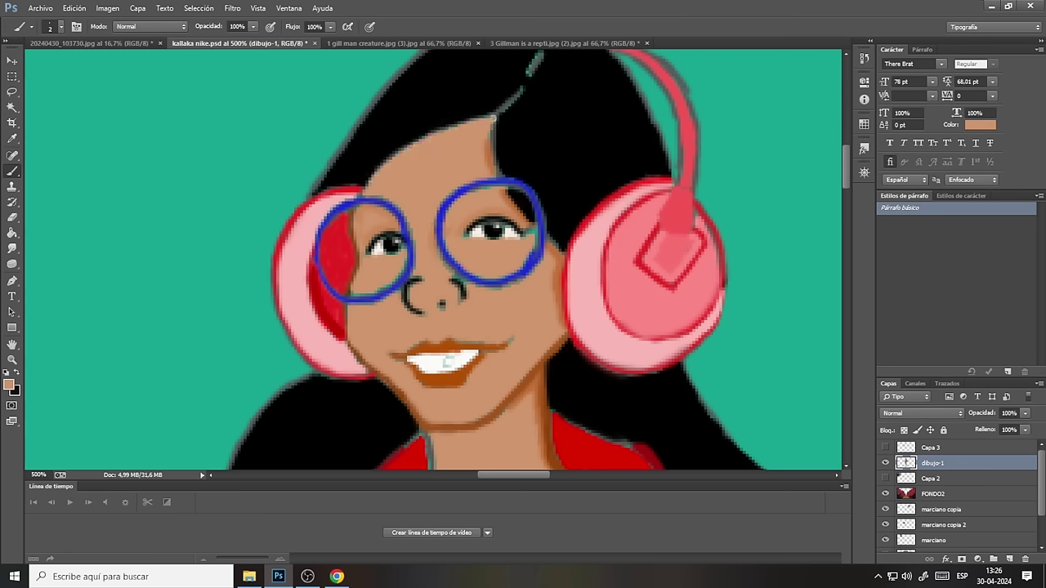
pyautogui.moveTo(494, 119); pyautogui.dragTo(487, 155)
# Paint dark red on the strap end, headband joint and diamond's inner square, leaving a G shape.
pyautogui.click(12, 141)
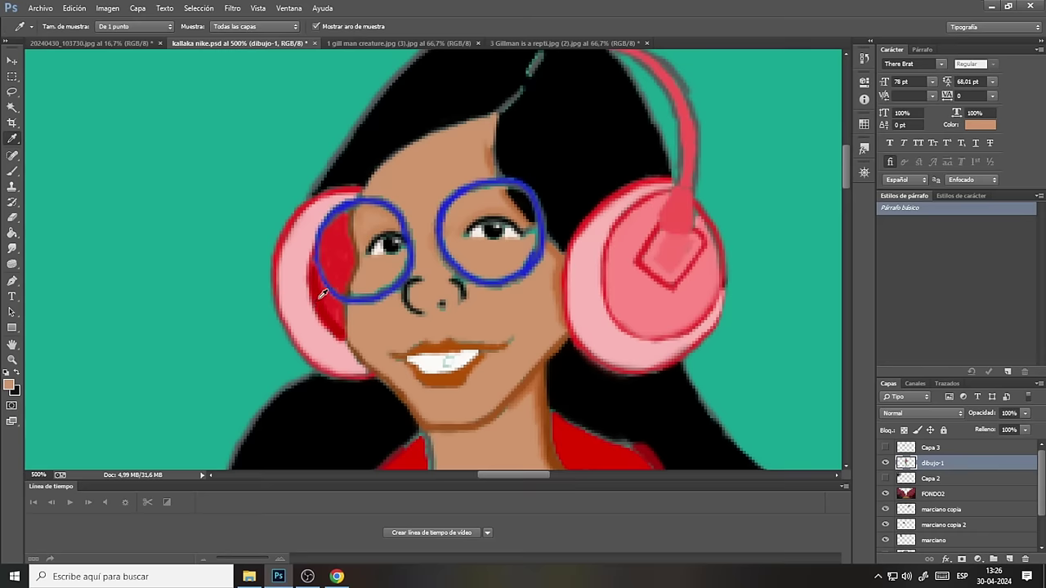
pyautogui.click(318, 294)
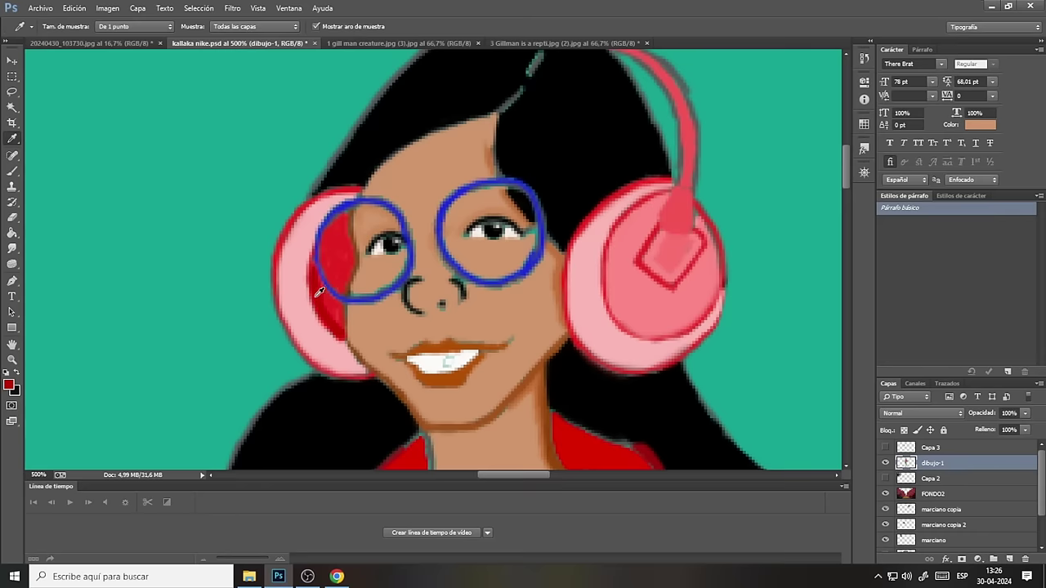
pyautogui.click(12, 170)
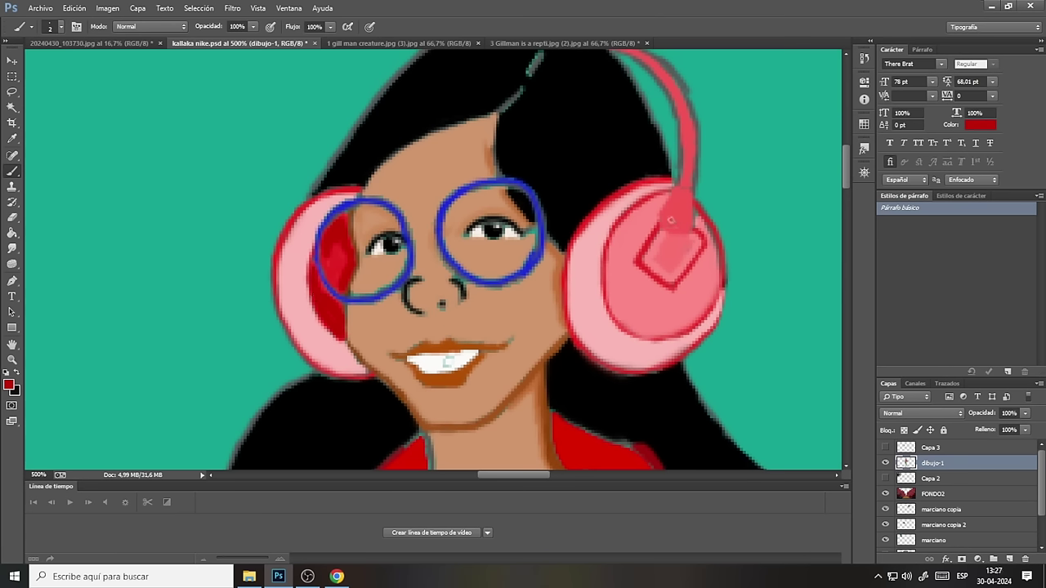
pyautogui.moveTo(671, 220)
pyautogui.mouseDown()
pyautogui.moveTo(661, 239)
pyautogui.moveTo(700, 242)
pyautogui.moveTo(694, 249)
pyautogui.mouseUp()
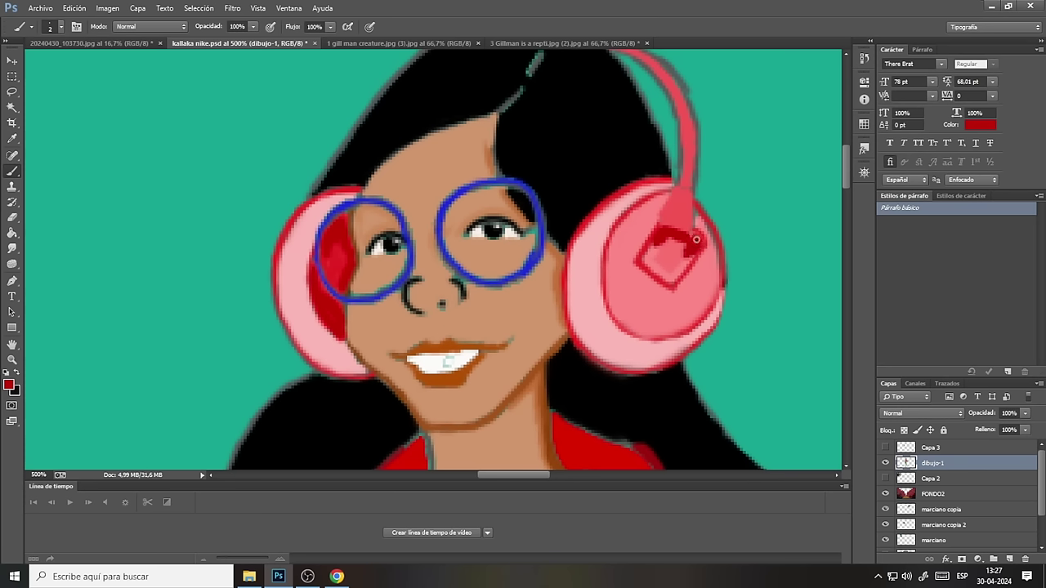
pyautogui.moveTo(653, 241)
pyautogui.mouseDown()
pyautogui.moveTo(660, 229)
pyautogui.moveTo(686, 233)
pyautogui.moveTo(698, 248)
pyautogui.moveTo(688, 254)
pyautogui.mouseUp()
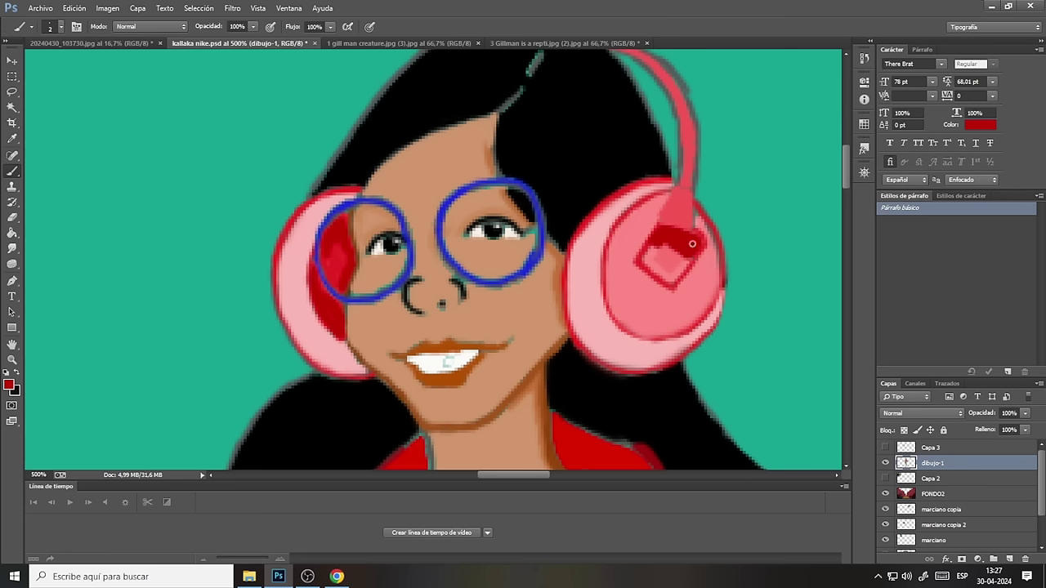
pyautogui.moveTo(680, 187); pyautogui.dragTo(688, 192)
pyautogui.moveTo(661, 252); pyautogui.dragTo(674, 263)
pyautogui.moveTo(667, 256)
pyautogui.mouseDown()
pyautogui.moveTo(649, 250)
pyautogui.moveTo(669, 269)
pyautogui.mouseUp()
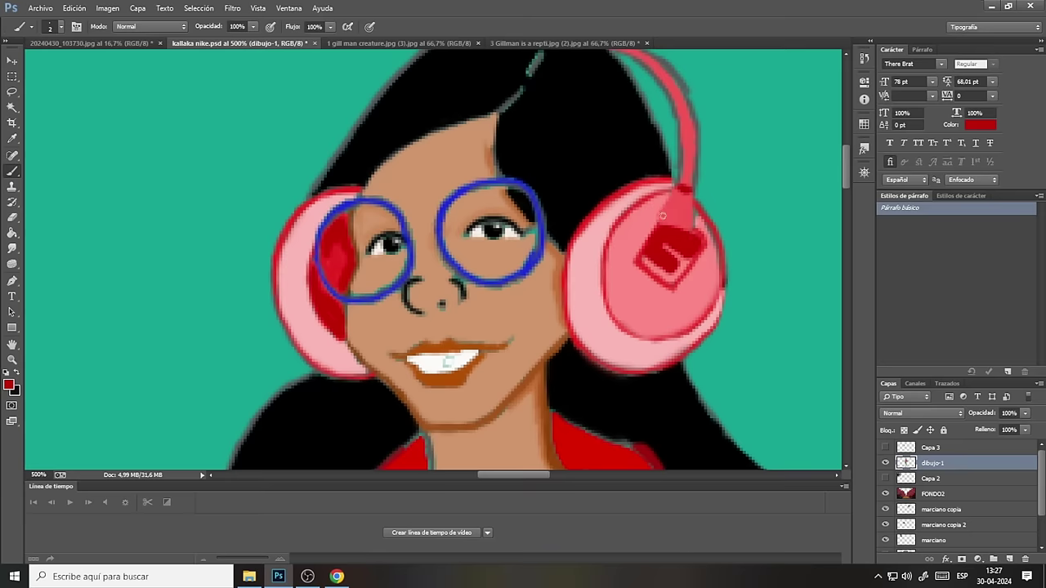
# Sample the headphone's pink-red and set f54040 as the foreground colour for the brush.
pyautogui.click(13, 139)
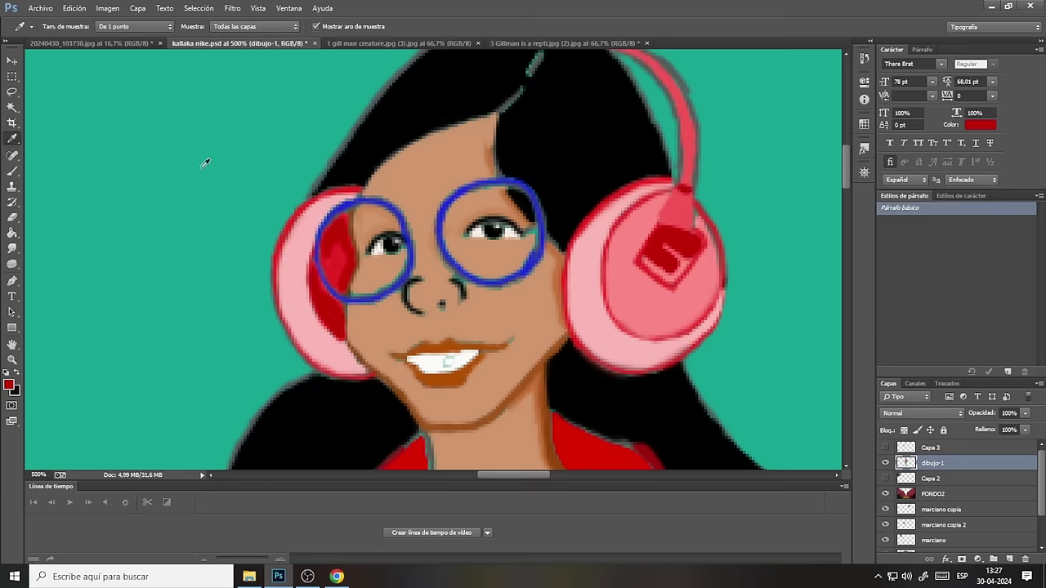
pyautogui.click(685, 208)
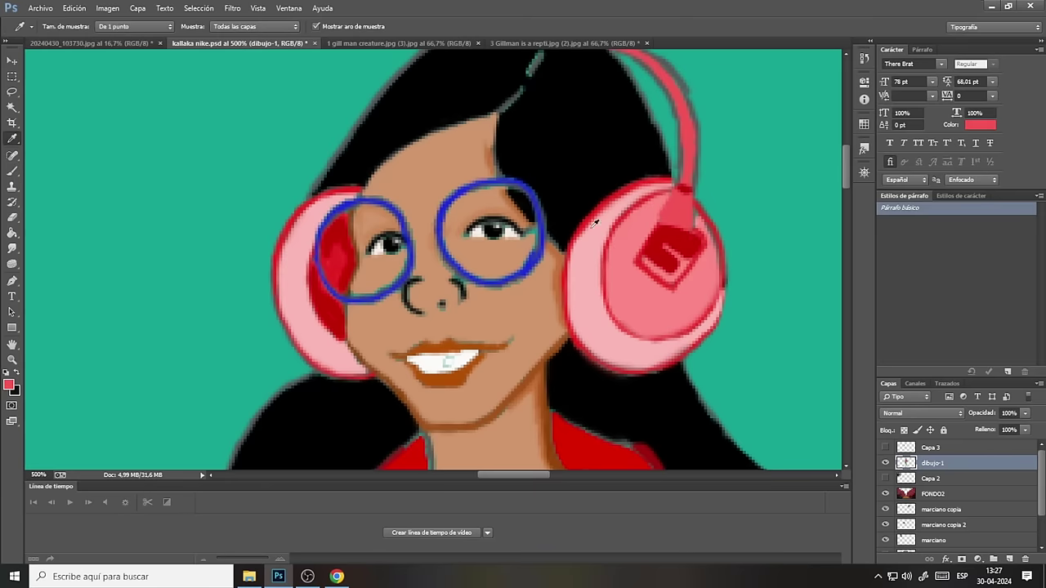
pyautogui.click(9, 384)
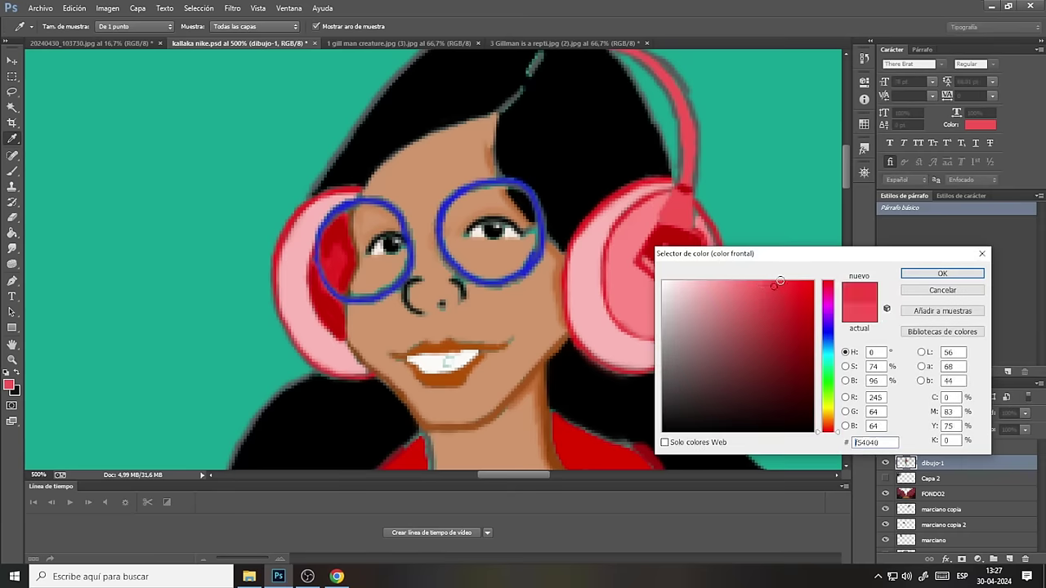
pyautogui.click(903, 274)
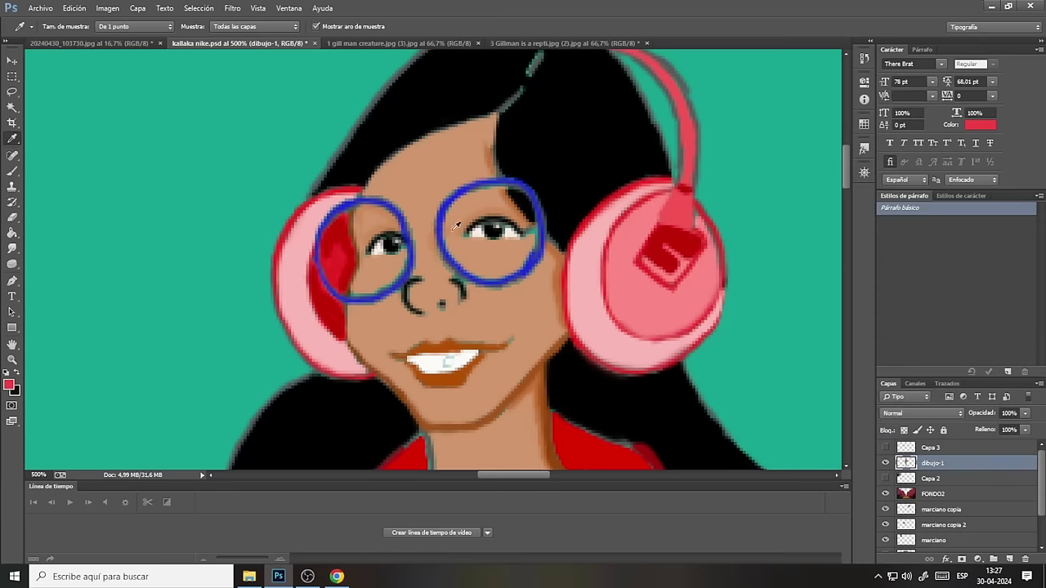
pyautogui.click(12, 170)
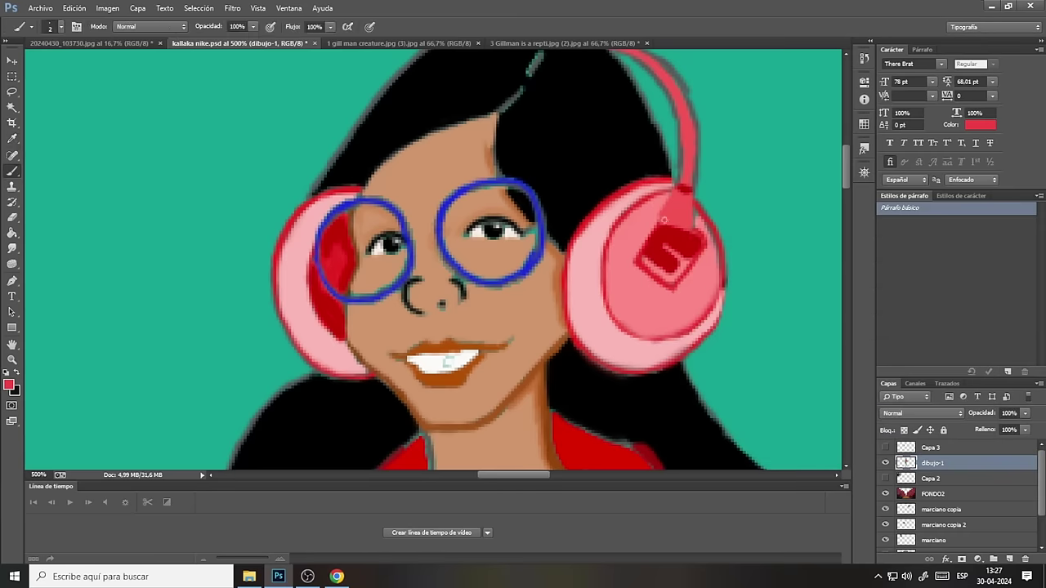
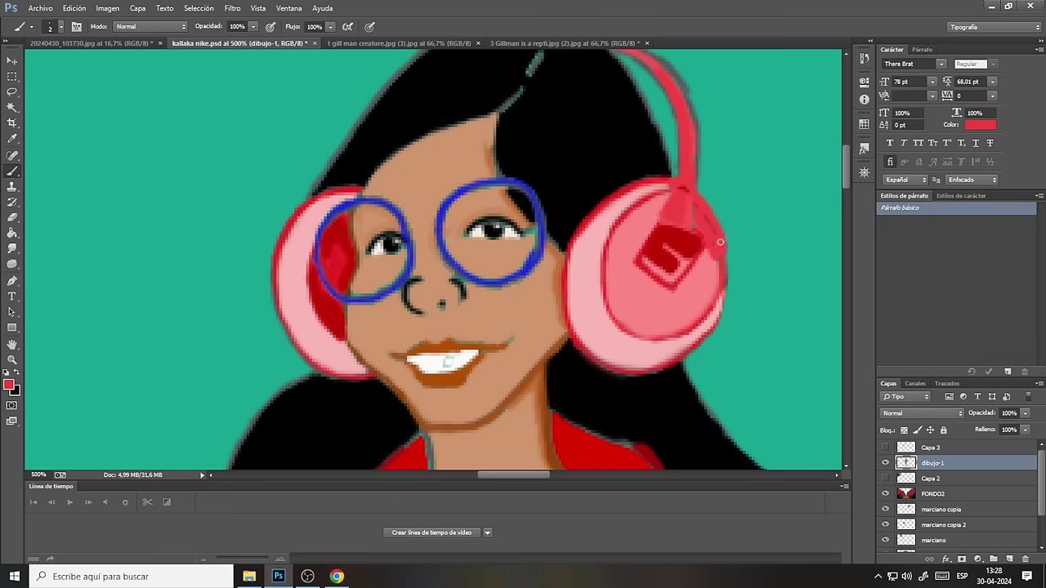
# Shade the right headphone cup's right edge and top with darker red.
pyautogui.moveTo(726, 260)
pyautogui.mouseDown()
pyautogui.moveTo(721, 306)
pyautogui.moveTo(715, 256)
pyautogui.mouseUp()
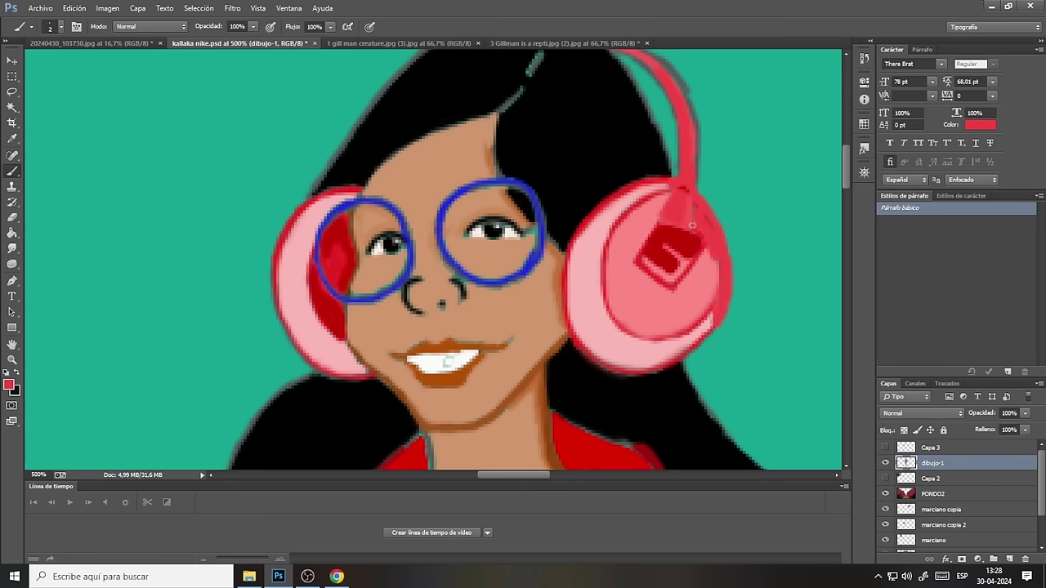
pyautogui.moveTo(692, 225); pyautogui.dragTo(703, 230)
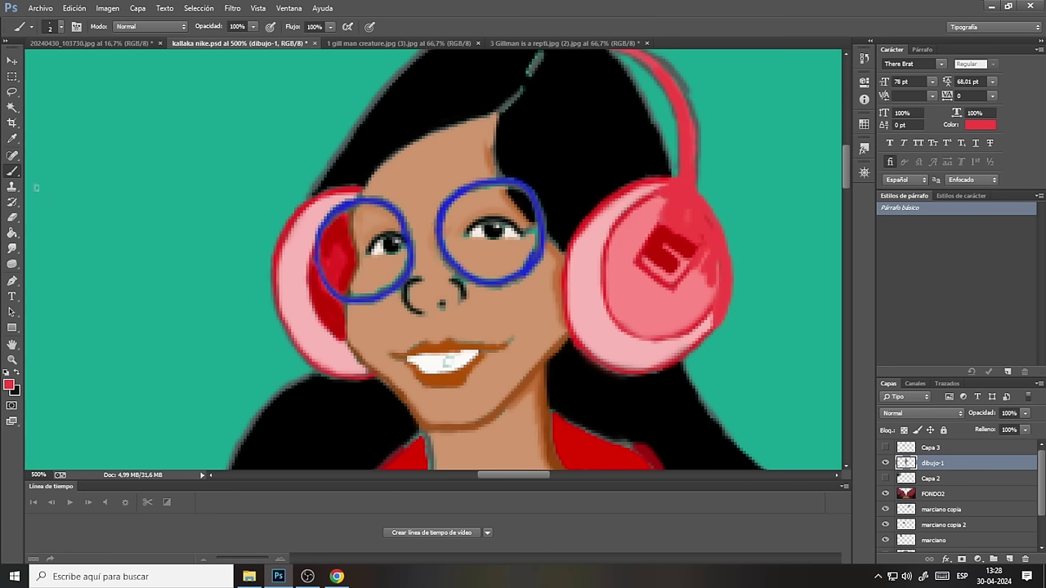
pyautogui.click(13, 139)
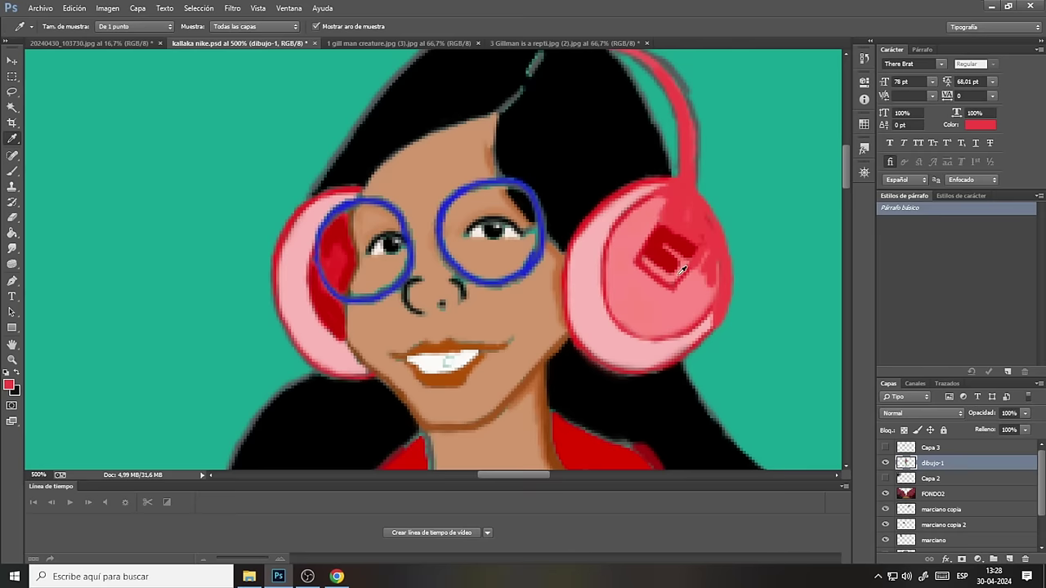
# Sample the headphone pink and highlight the right cup's top and inner edge.
pyautogui.click(682, 270)
pyautogui.click(12, 171)
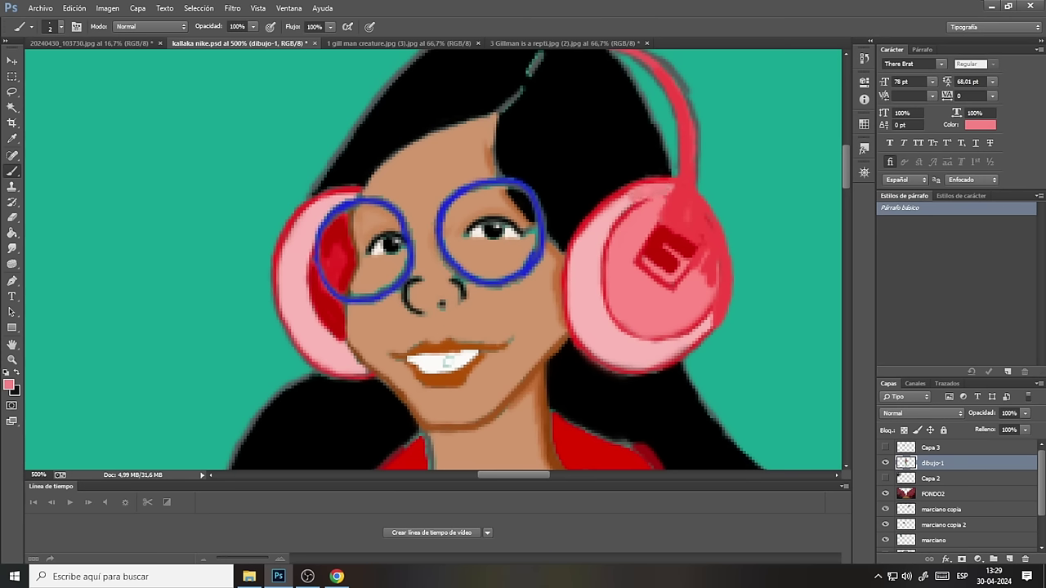
pyautogui.moveTo(662, 183); pyautogui.dragTo(643, 184)
pyautogui.moveTo(617, 218); pyautogui.dragTo(597, 284)
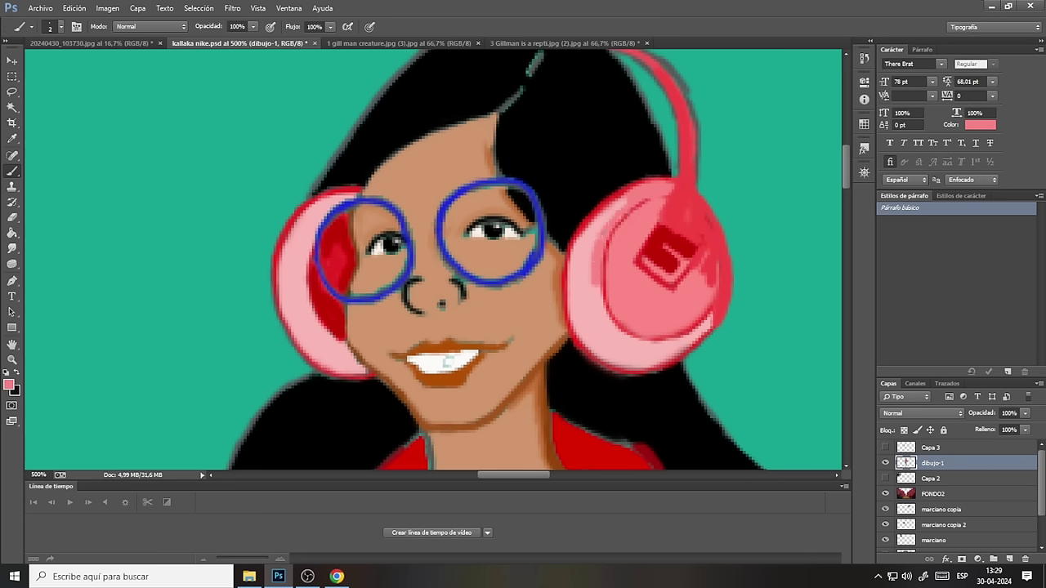
pyautogui.moveTo(603, 256)
pyautogui.mouseDown()
pyautogui.moveTo(606, 240)
pyautogui.moveTo(598, 296)
pyautogui.mouseUp()
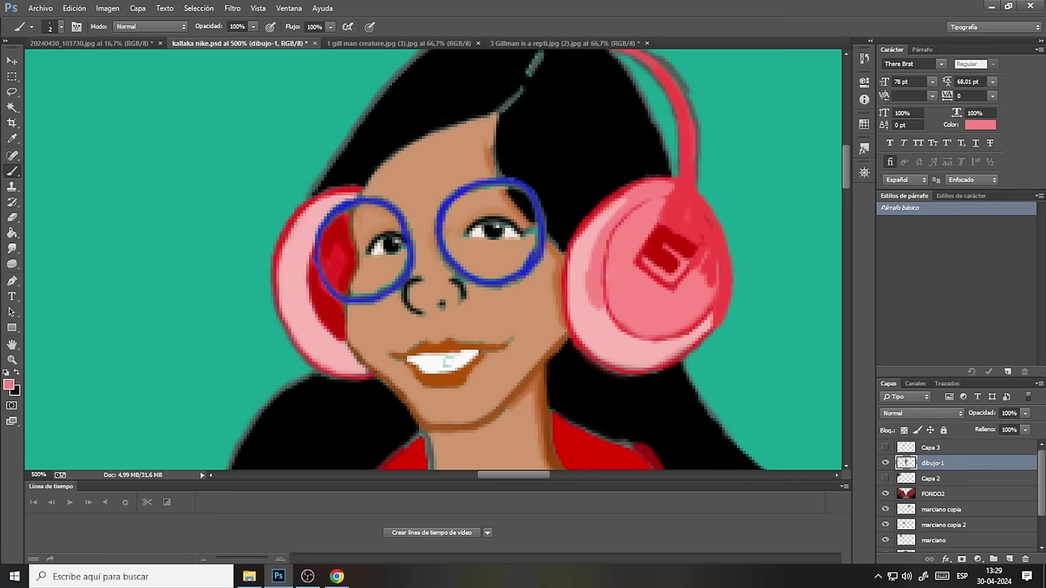
pyautogui.moveTo(603, 263); pyautogui.dragTo(607, 309)
# Darken the cup's top and right edge in red and highlight the headband in pink.
pyautogui.moveTo(660, 196); pyautogui.dragTo(709, 221)
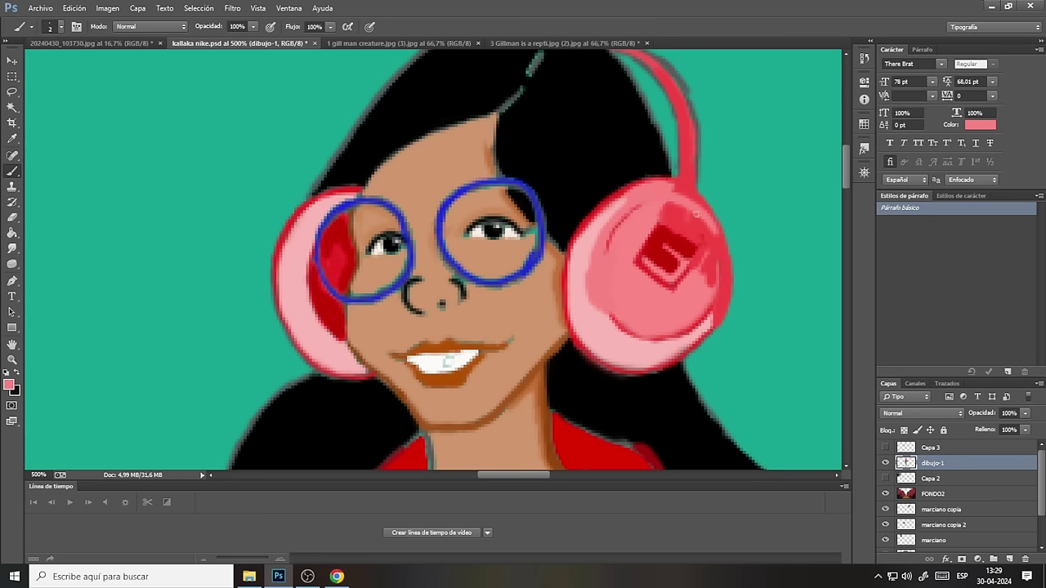
pyautogui.moveTo(697, 214)
pyautogui.mouseDown()
pyautogui.moveTo(719, 234)
pyautogui.moveTo(727, 267)
pyautogui.mouseUp()
pyautogui.moveTo(685, 174); pyautogui.dragTo(683, 156)
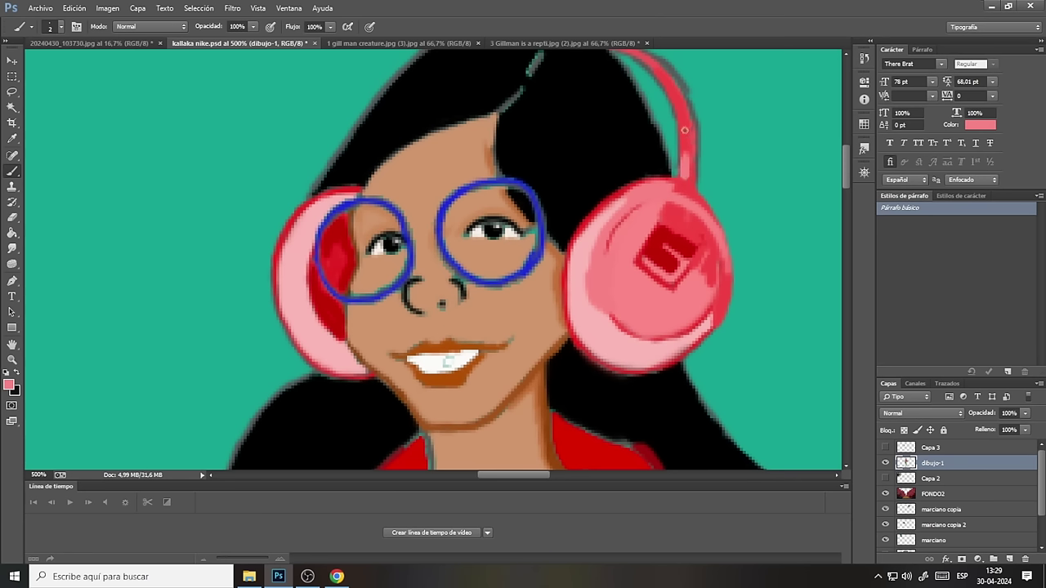
pyautogui.moveTo(684, 130)
pyautogui.mouseDown()
pyautogui.moveTo(684, 147)
pyautogui.moveTo(686, 128)
pyautogui.mouseUp()
pyautogui.click(12, 139)
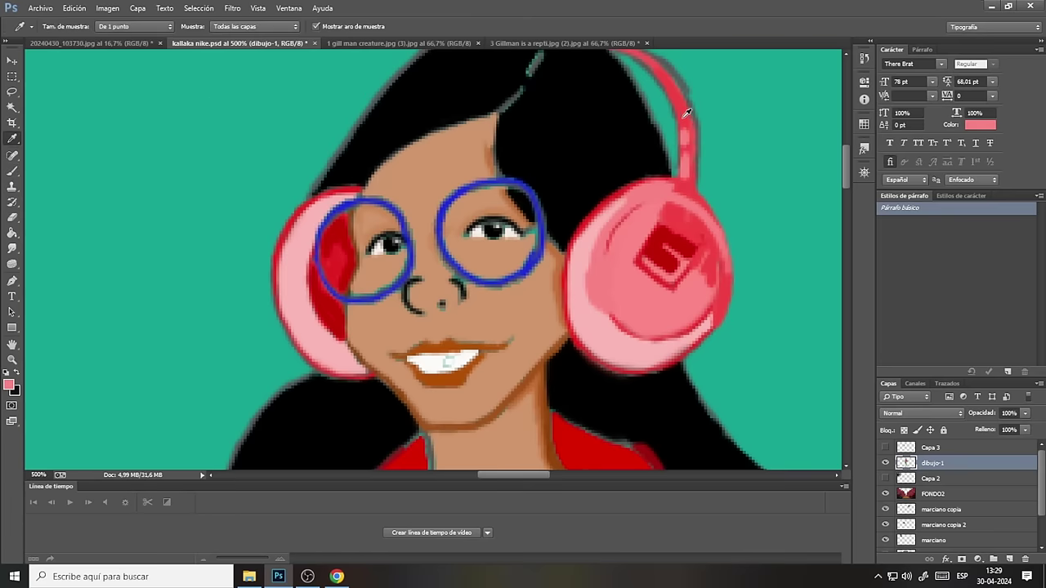
# Sample the headband red and fill the square on the right earcup dark red.
pyautogui.click(680, 120)
pyautogui.click(12, 171)
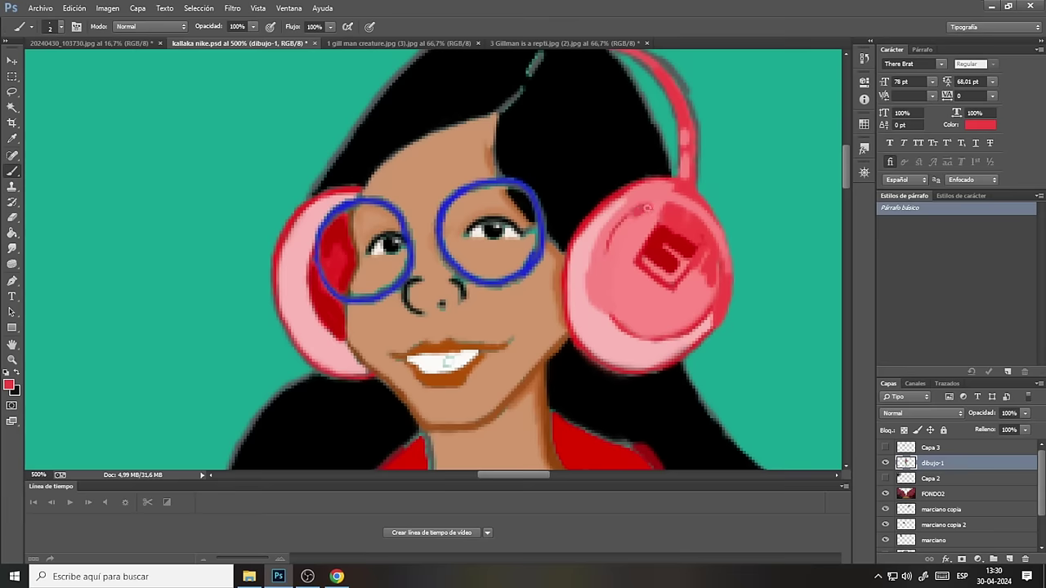
pyautogui.moveTo(637, 214); pyautogui.dragTo(670, 262)
# Sample light pink and paint it along the right earcup's lower rim.
pyautogui.click(12, 139)
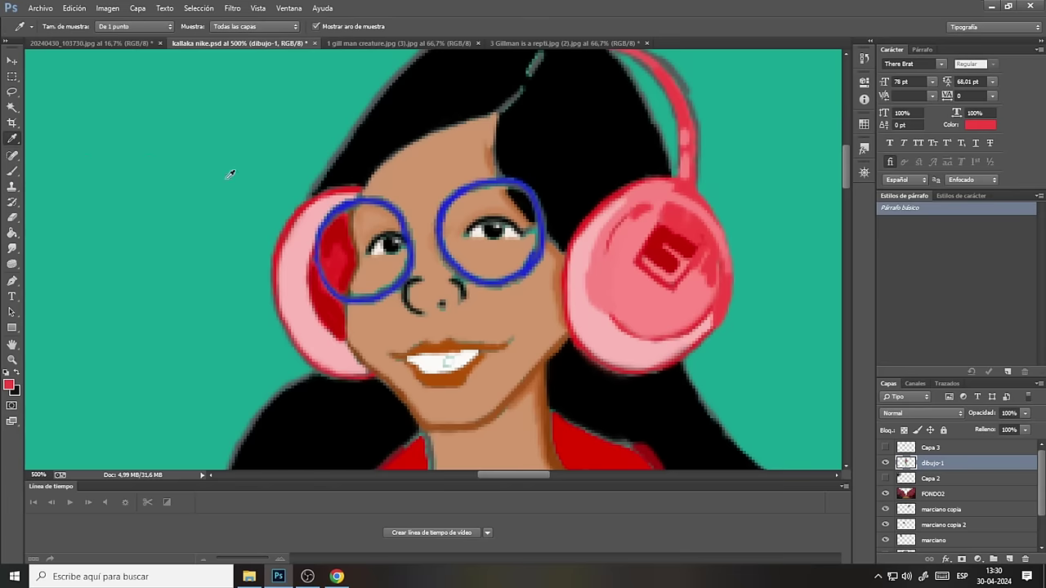
pyautogui.click(592, 313)
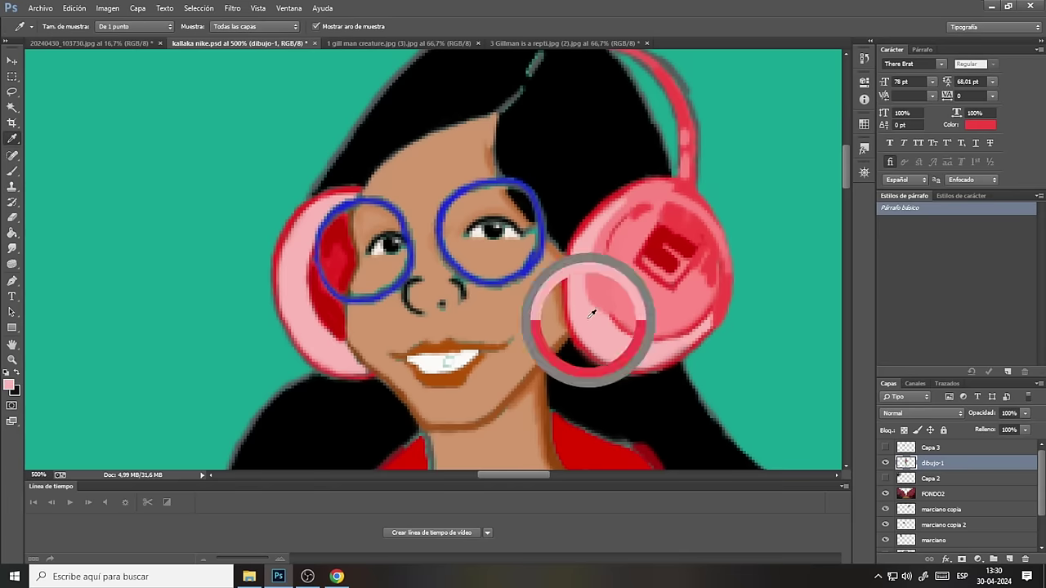
pyautogui.click(12, 170)
pyautogui.moveTo(656, 361); pyautogui.dragTo(707, 332)
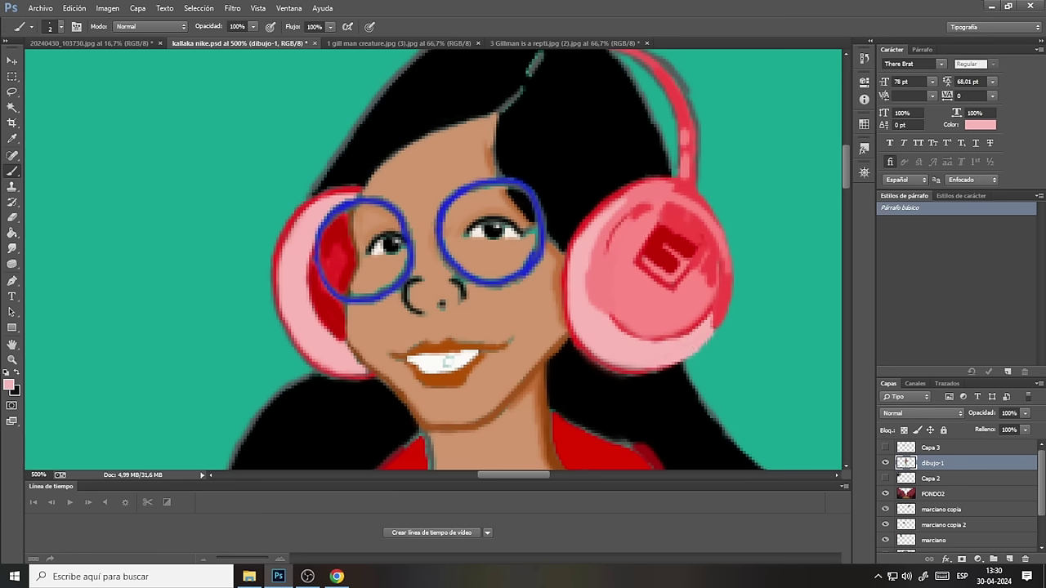
pyautogui.moveTo(693, 347); pyautogui.dragTo(655, 368)
# Sample a darker pink and shade the left earcup's edges, extending the right cup's highlight.
pyautogui.click(13, 139)
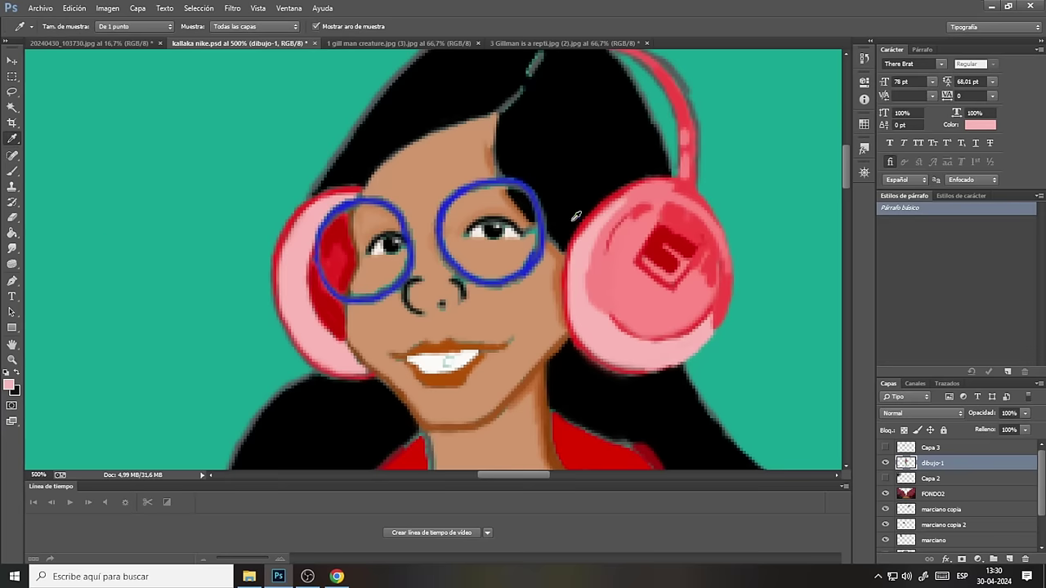
pyautogui.click(621, 252)
pyautogui.click(13, 171)
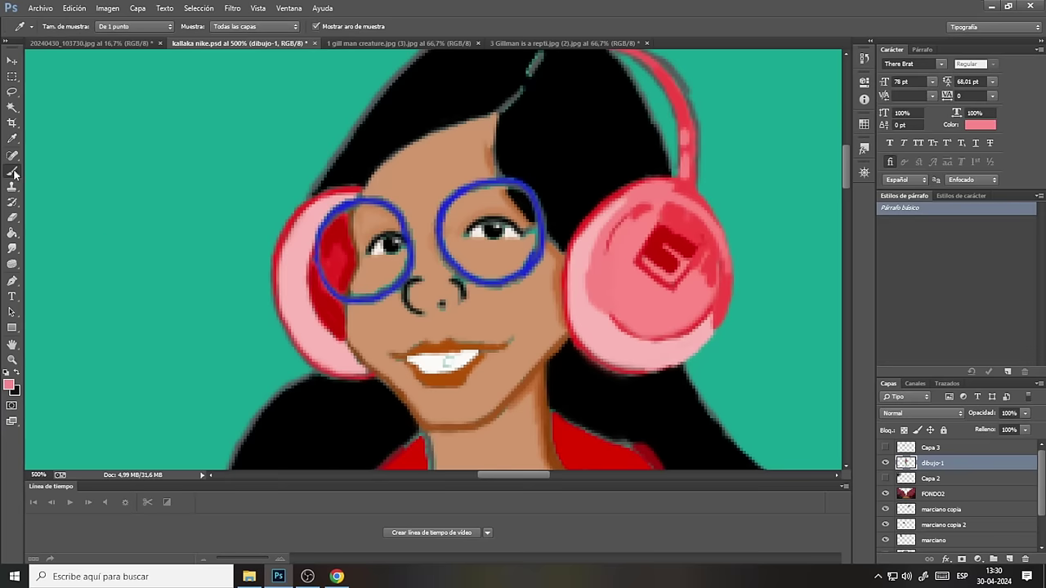
pyautogui.moveTo(335, 201)
pyautogui.mouseDown()
pyautogui.moveTo(359, 188)
pyautogui.moveTo(311, 211)
pyautogui.moveTo(303, 254)
pyautogui.moveTo(297, 241)
pyautogui.moveTo(282, 257)
pyautogui.mouseUp()
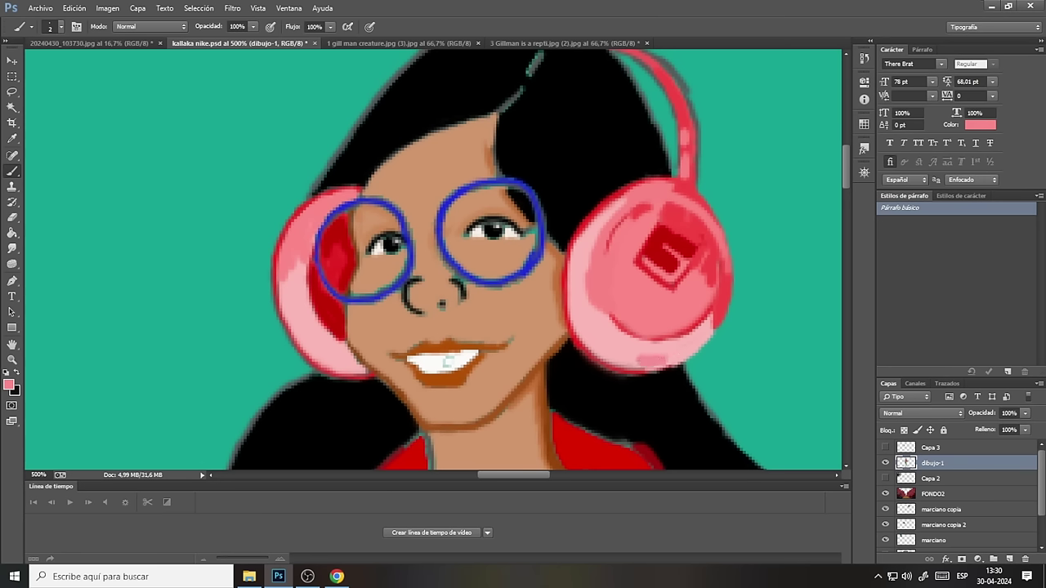
pyautogui.moveTo(680, 355); pyautogui.dragTo(673, 358)
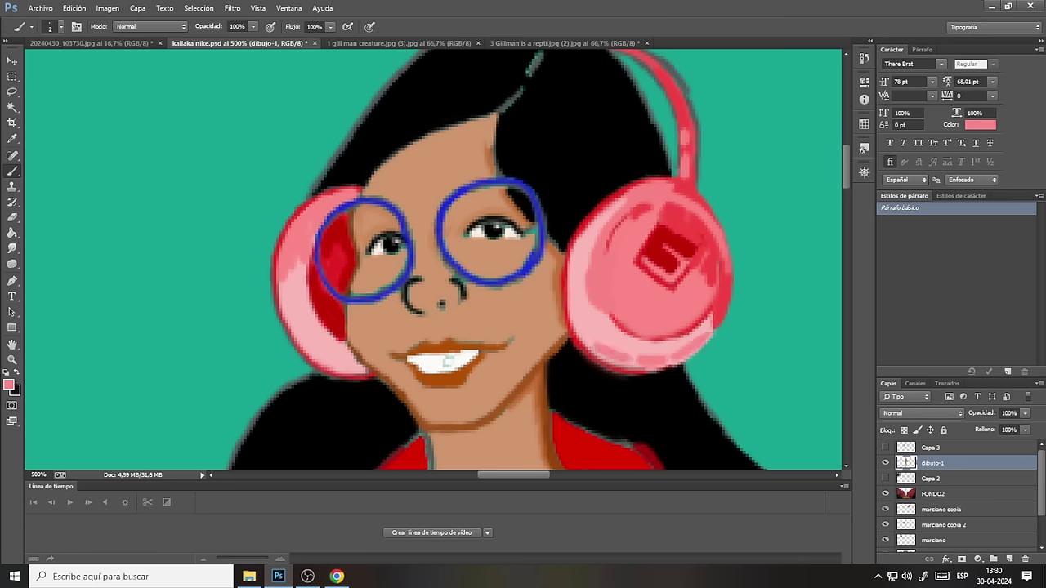
pyautogui.moveTo(290, 303); pyautogui.dragTo(330, 359)
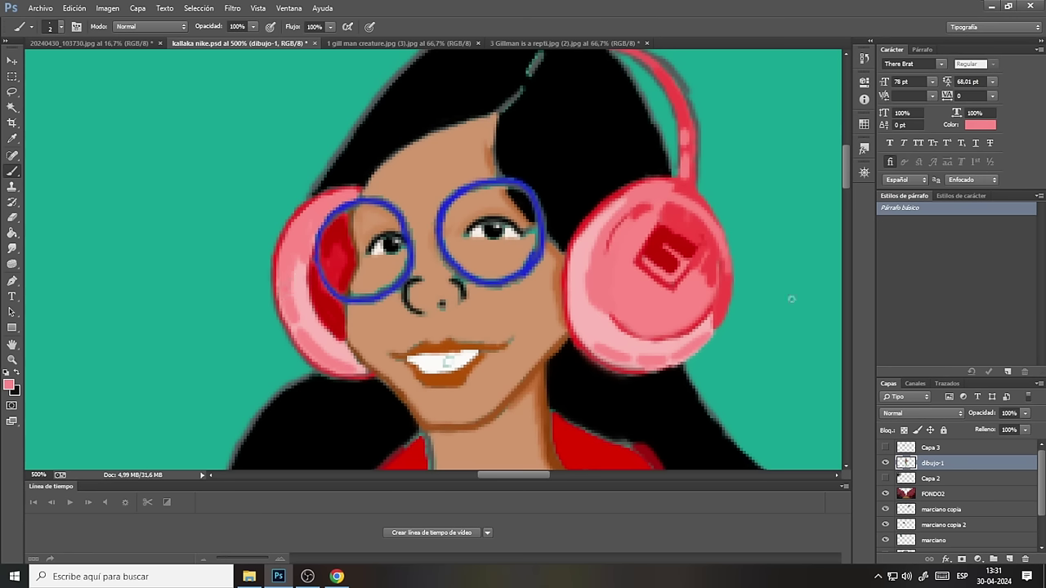
# Zoom out with the Navigator to the whole canyon scene, then zoom back in on the figure.
pyautogui.click(863, 173)
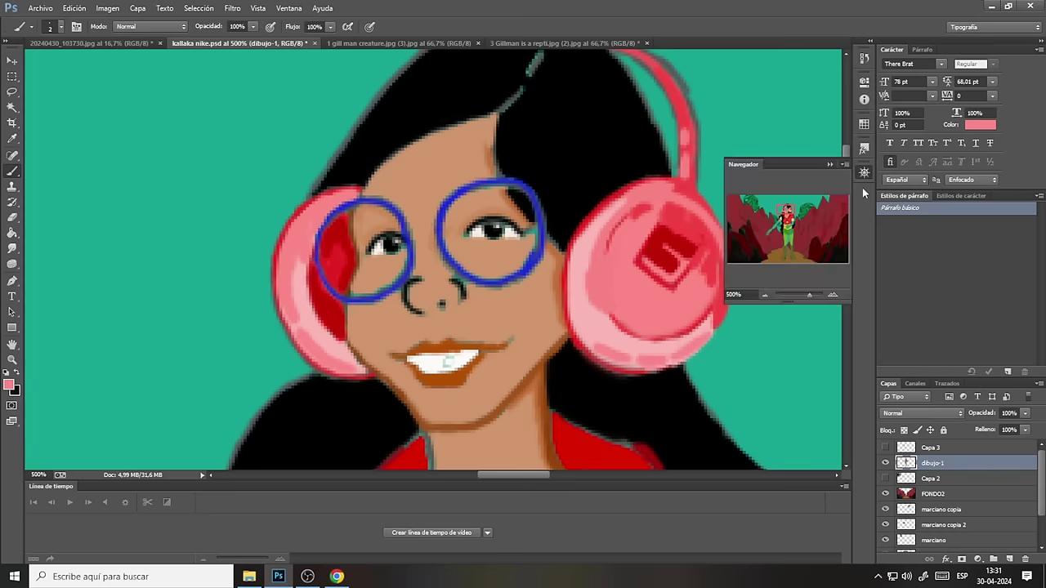
pyautogui.click(765, 294)
pyautogui.click(762, 294)
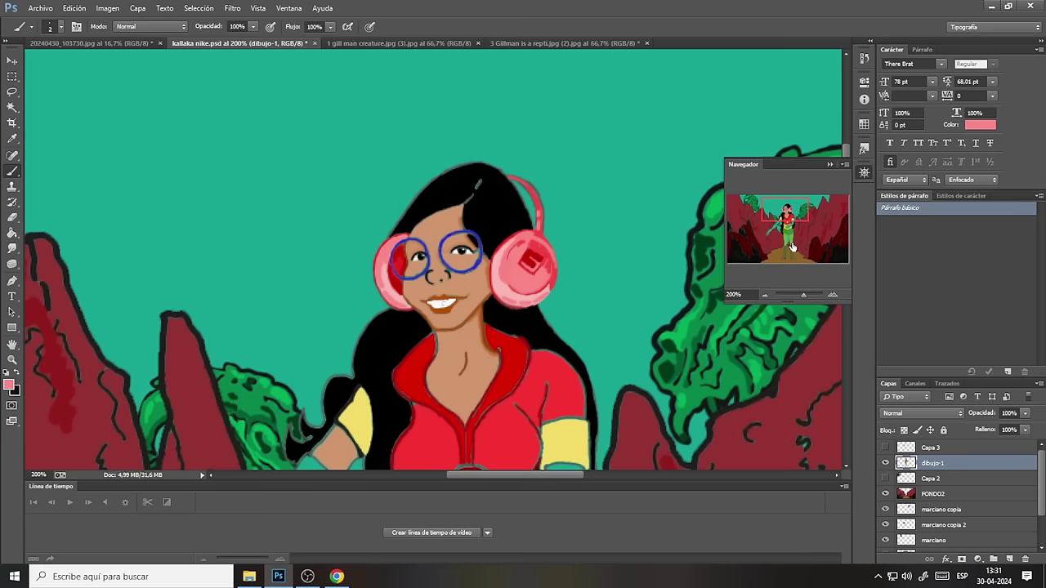
pyautogui.click(764, 295)
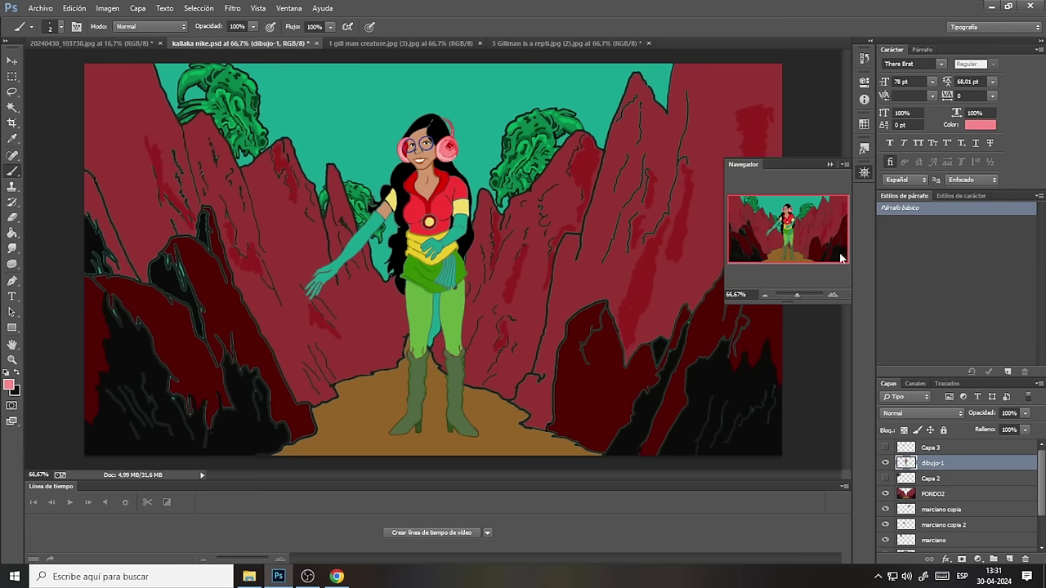
pyautogui.click(832, 295)
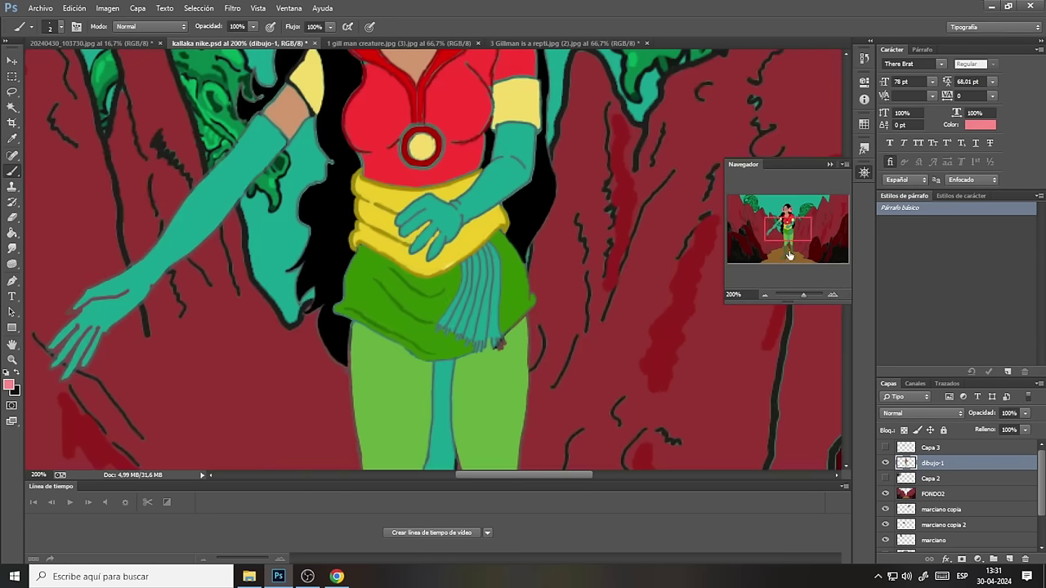
# Zoom to 300% on the boots, sample the leg green, and paint the left boot's top edge.
pyautogui.moveTo(791, 229); pyautogui.dragTo(792, 245)
pyautogui.click(833, 295)
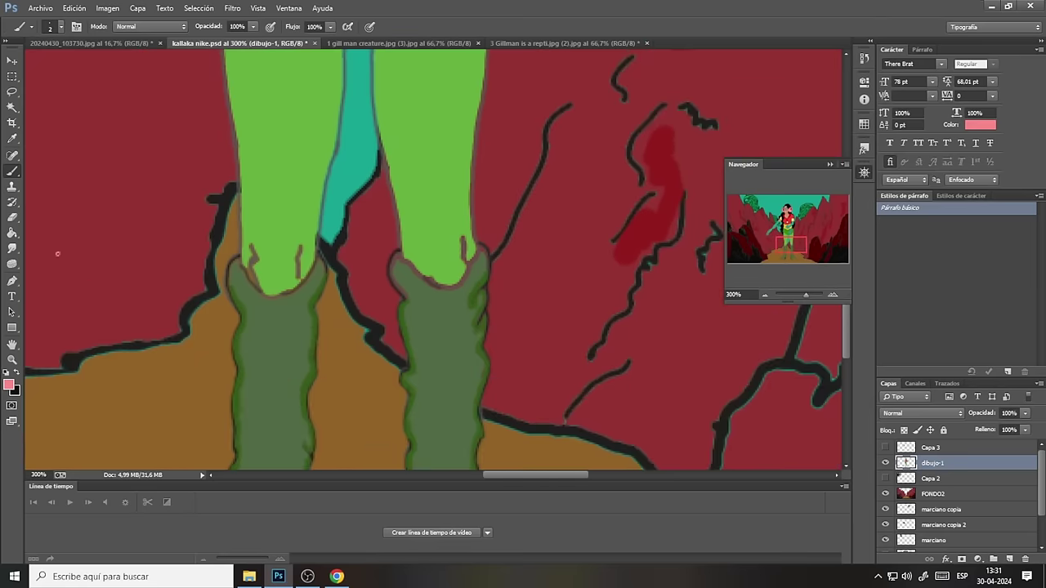
pyautogui.click(12, 139)
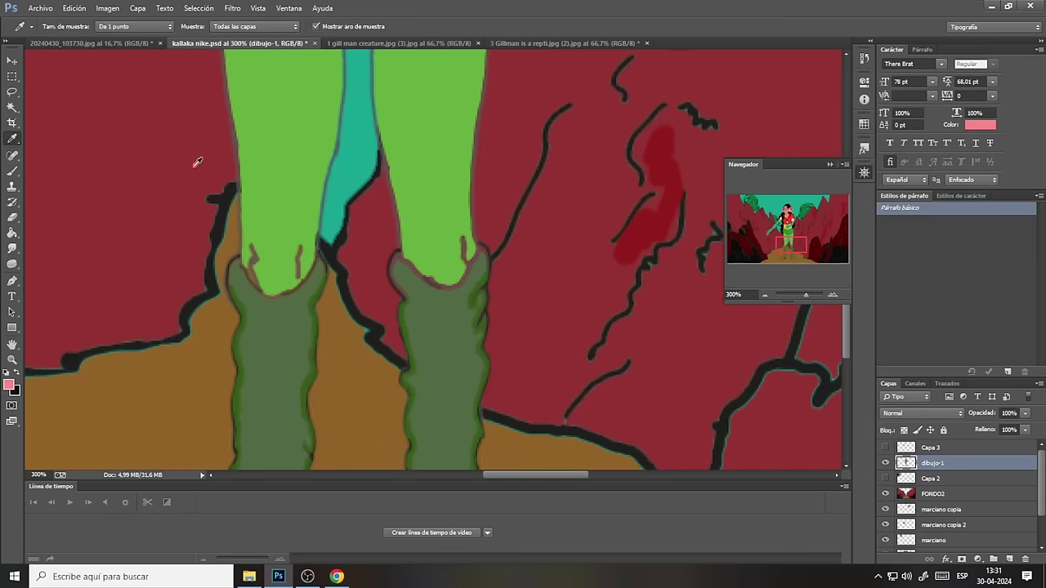
pyautogui.click(263, 192)
pyautogui.click(12, 171)
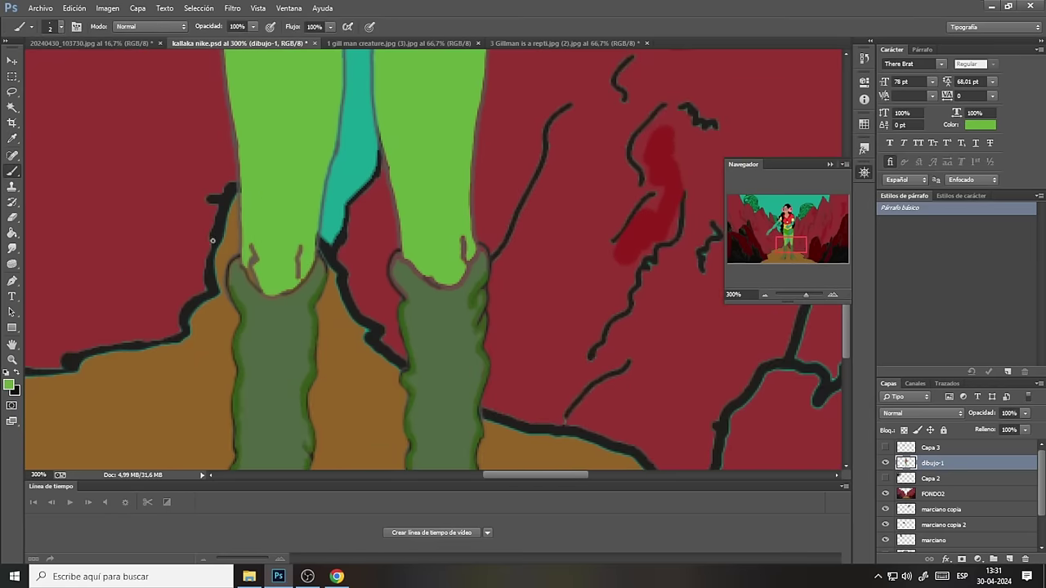
pyautogui.moveTo(245, 264); pyautogui.dragTo(258, 289)
# Resample the leg green and make it a deeper, more saturated green in the Color Picker.
pyautogui.click(12, 138)
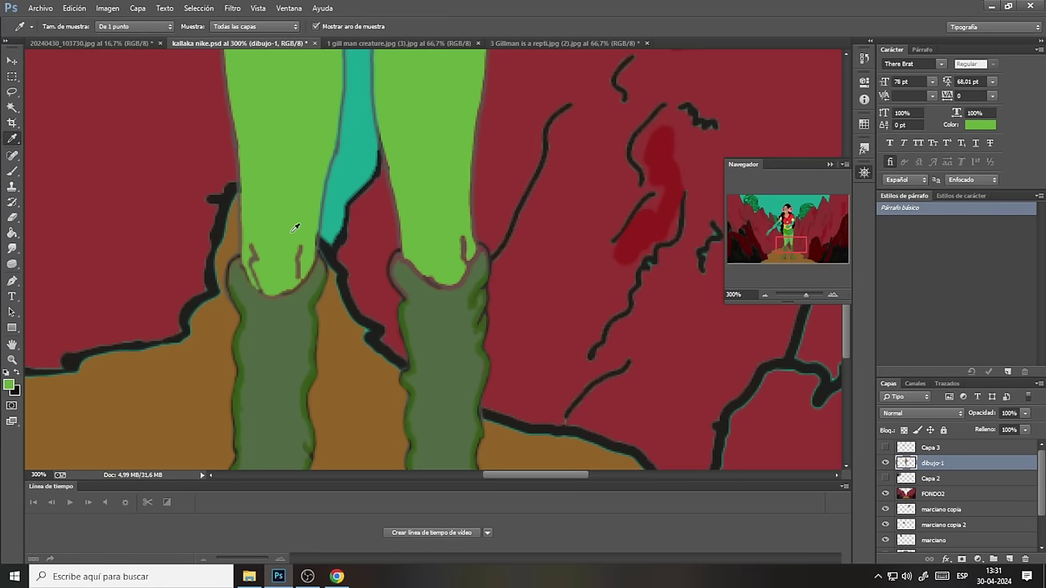
pyautogui.click(256, 253)
pyautogui.click(255, 253)
pyautogui.click(10, 384)
pyautogui.click(413, 151)
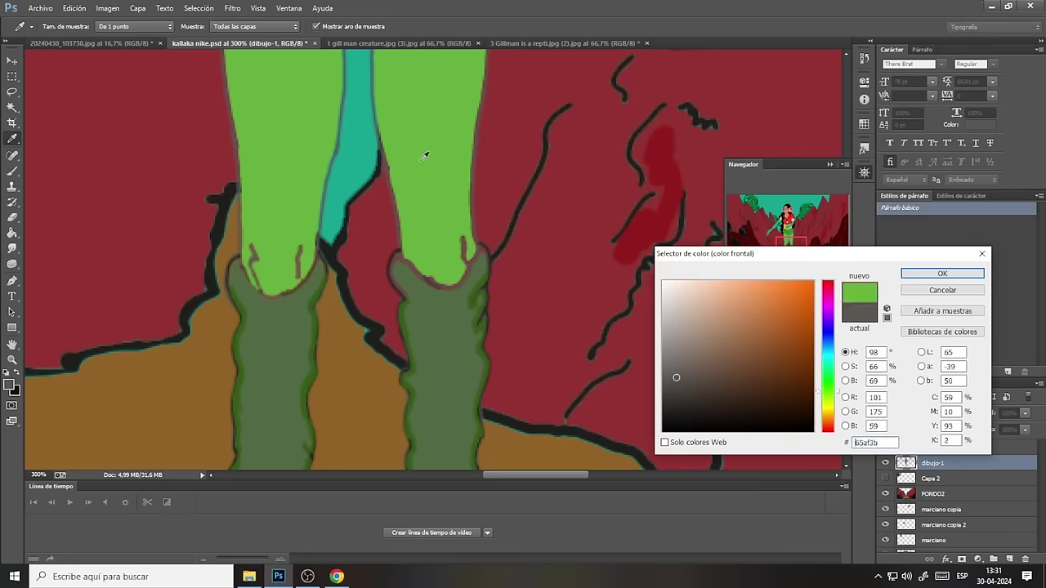
pyautogui.moveTo(782, 330); pyautogui.dragTo(800, 335)
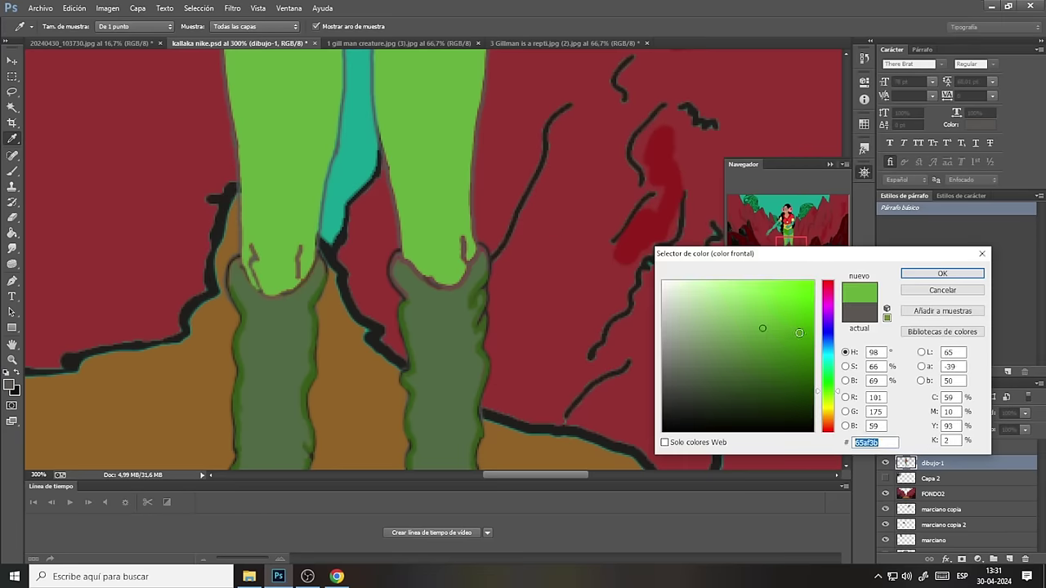
pyautogui.click(916, 273)
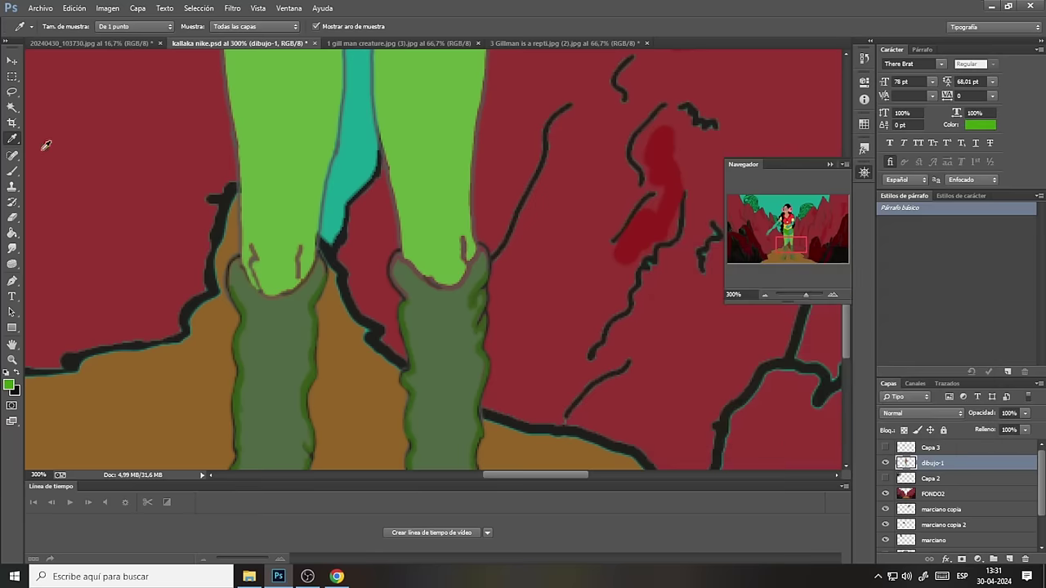
pyautogui.click(15, 174)
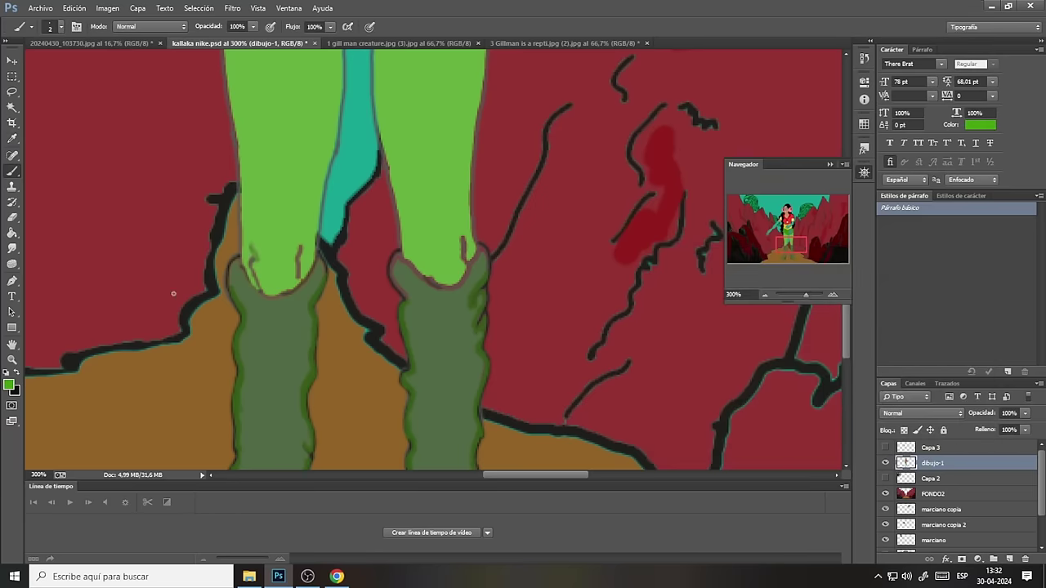
# Saturate the green further and shade the tops of both boots with it.
pyautogui.click(11, 385)
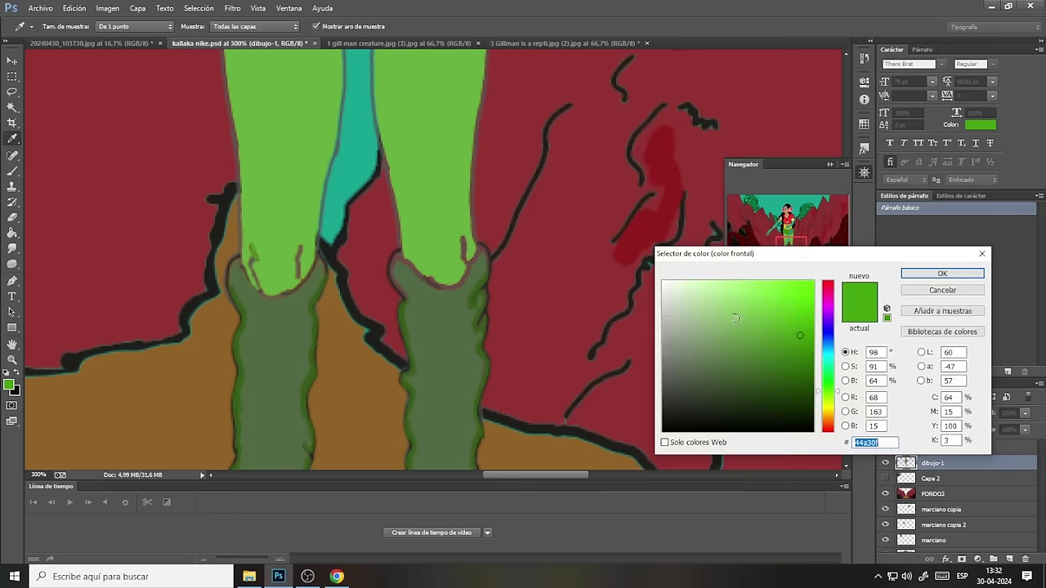
pyautogui.click(809, 338)
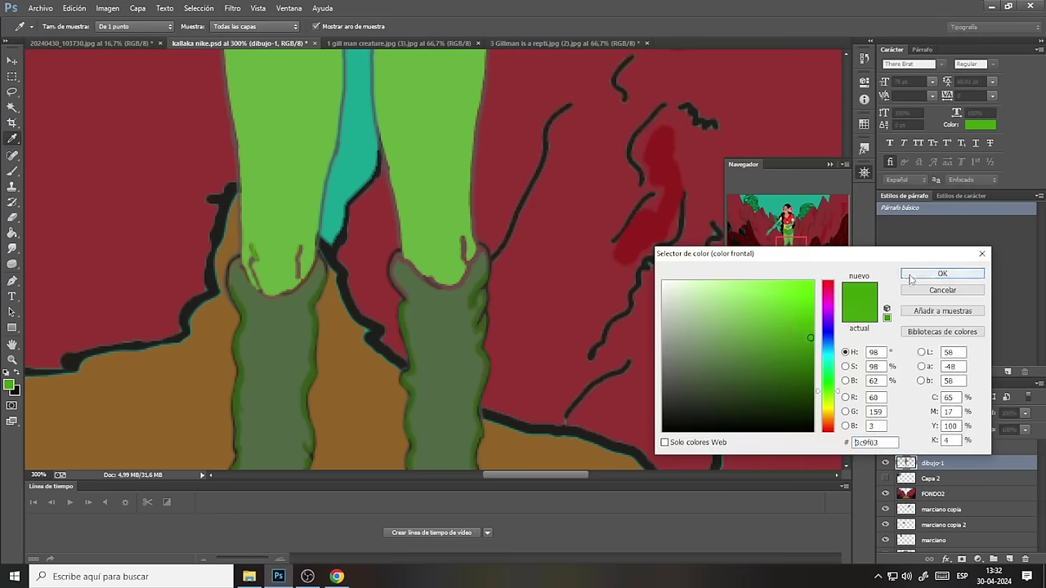
pyautogui.click(911, 279)
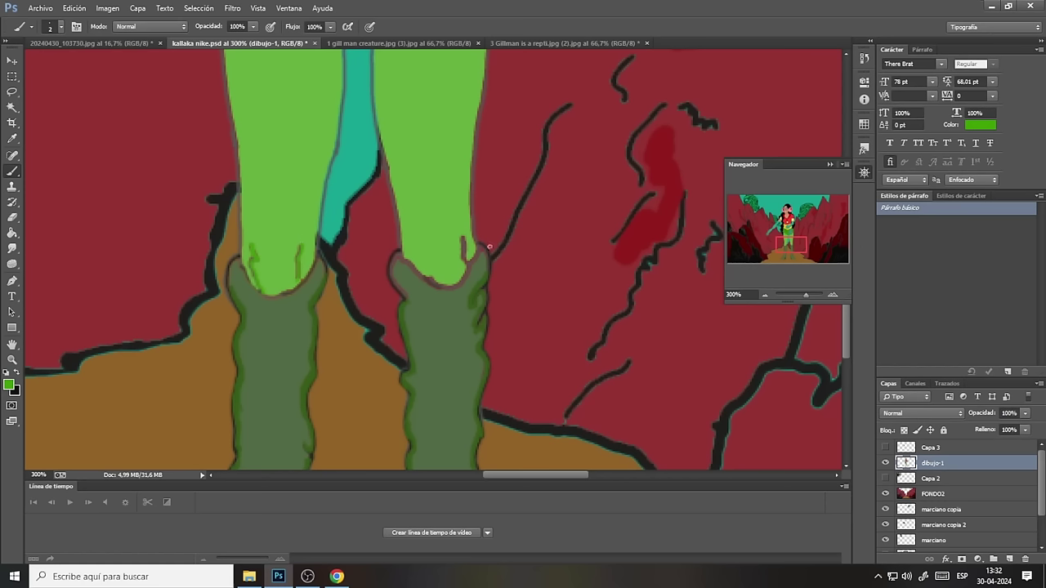
pyautogui.moveTo(464, 249); pyautogui.dragTo(466, 261)
pyautogui.moveTo(429, 278); pyautogui.dragTo(430, 279)
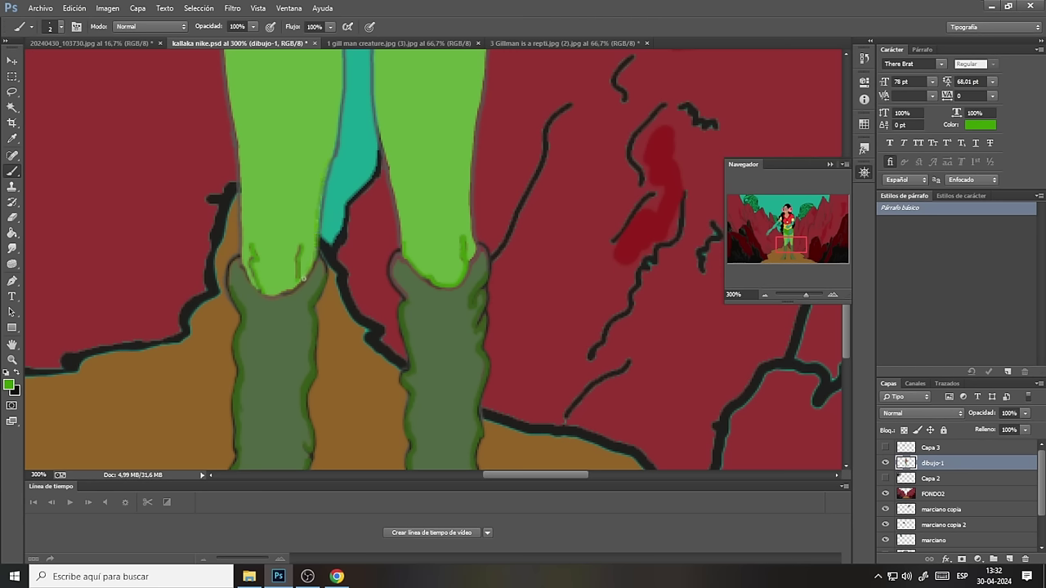
pyautogui.moveTo(303, 277); pyautogui.dragTo(299, 285)
# Cover the dark-red spot at the fringe with green and touch up the teal leg's edges.
pyautogui.moveTo(782, 243); pyautogui.dragTo(782, 234)
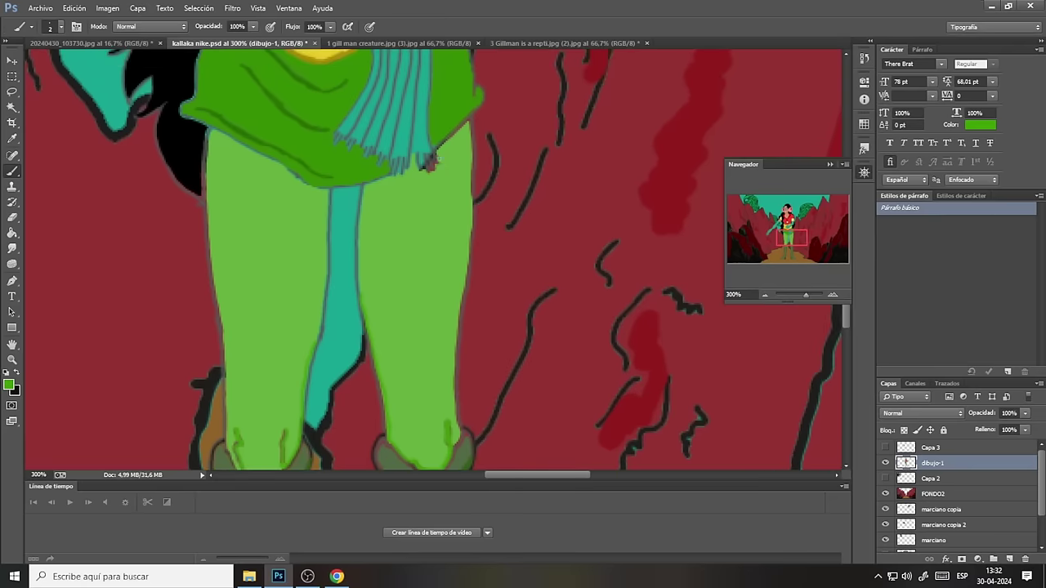
pyautogui.moveTo(436, 166); pyautogui.dragTo(429, 167)
pyautogui.moveTo(362, 187)
pyautogui.mouseDown()
pyautogui.moveTo(357, 284)
pyautogui.moveTo(386, 437)
pyautogui.mouseUp()
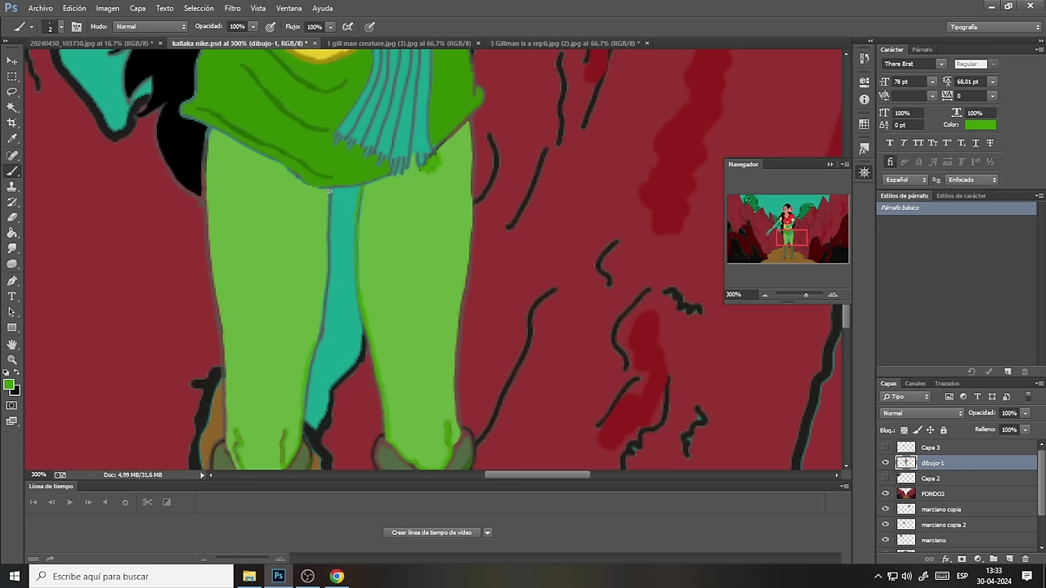
pyautogui.moveTo(330, 190); pyautogui.dragTo(309, 362)
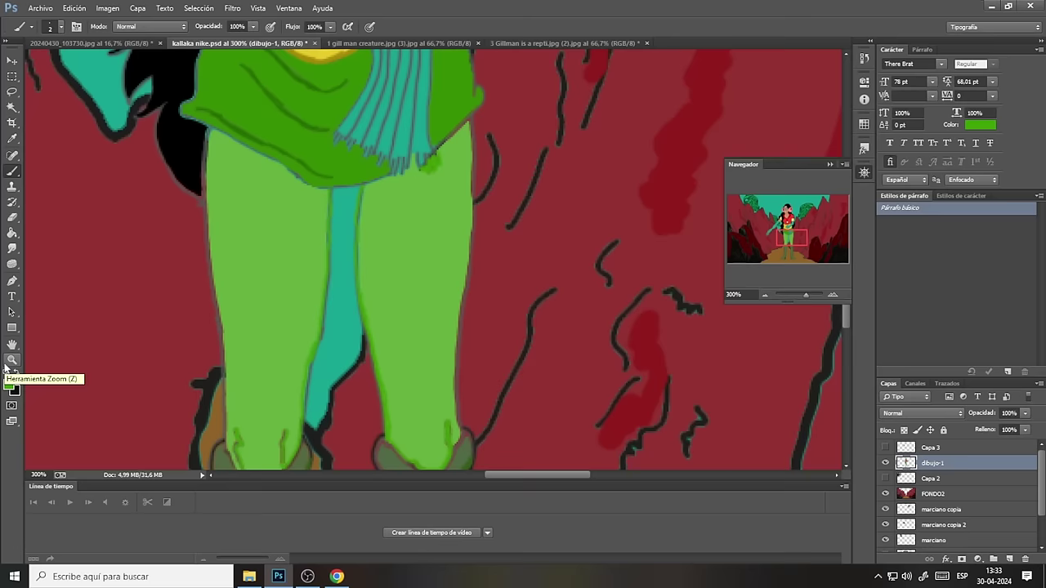
# Sample the lighter leg green and repaint the spot and the skirt's lower edge.
pyautogui.click(13, 139)
pyautogui.click(234, 216)
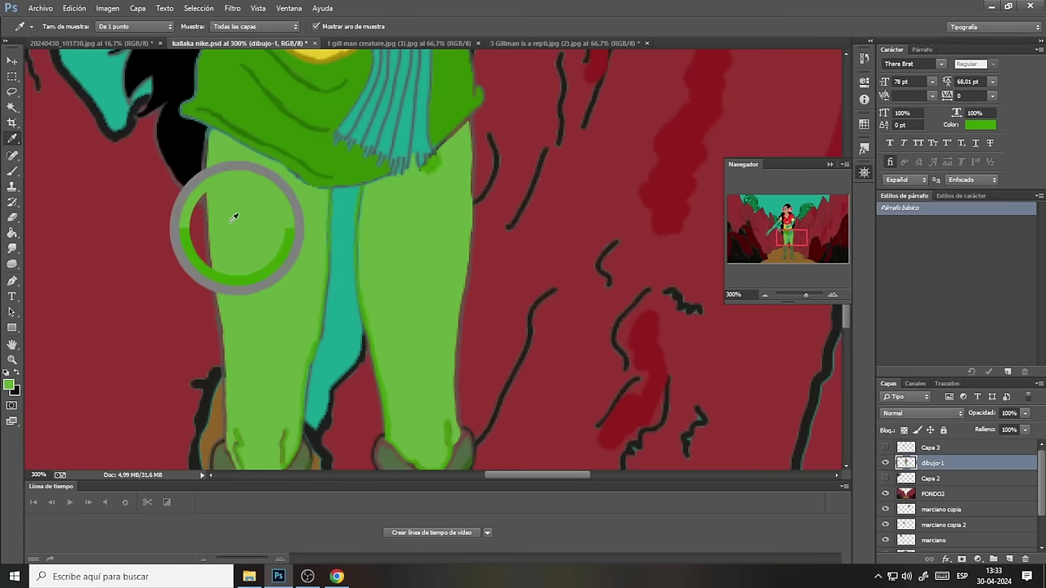
pyautogui.click(17, 171)
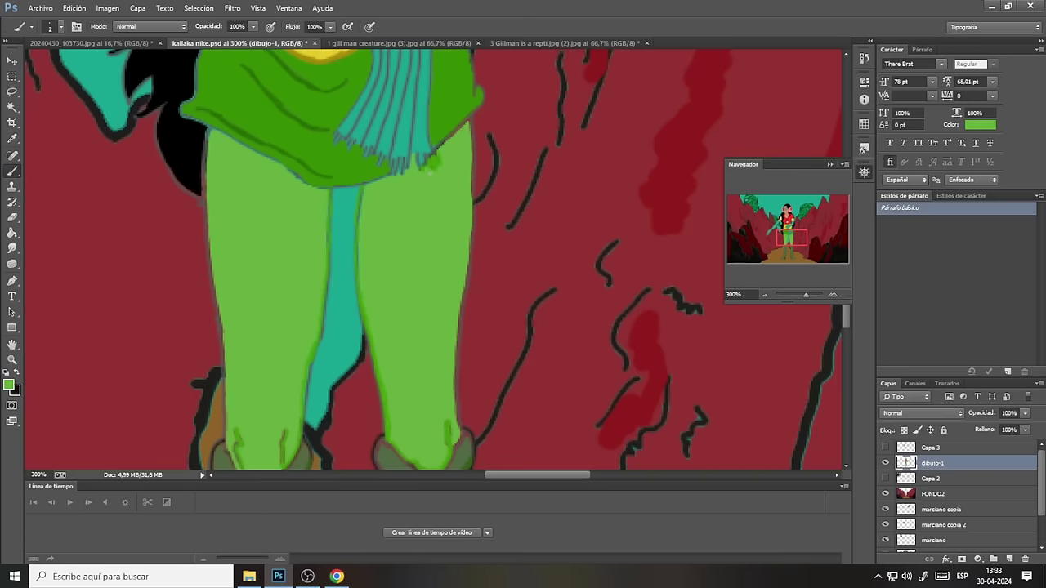
pyautogui.moveTo(431, 170); pyautogui.dragTo(430, 164)
pyautogui.moveTo(468, 121); pyautogui.dragTo(443, 147)
pyautogui.moveTo(296, 177); pyautogui.dragTo(303, 185)
pyautogui.moveTo(793, 242); pyautogui.dragTo(781, 231)
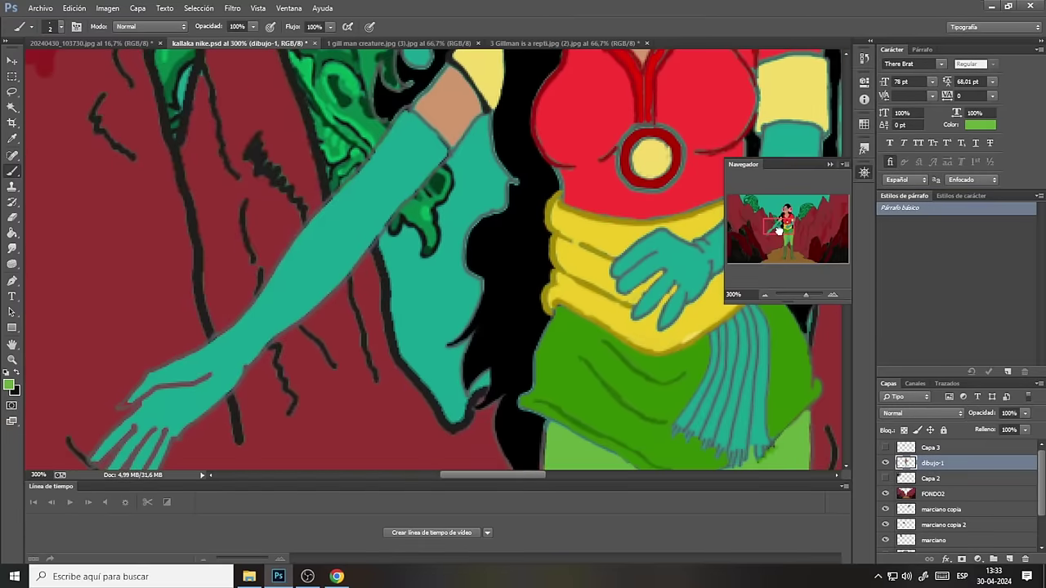
# Sample the glove teal, darken it in the Color Picker, and shade the wrist line.
pyautogui.click(12, 139)
pyautogui.click(236, 261)
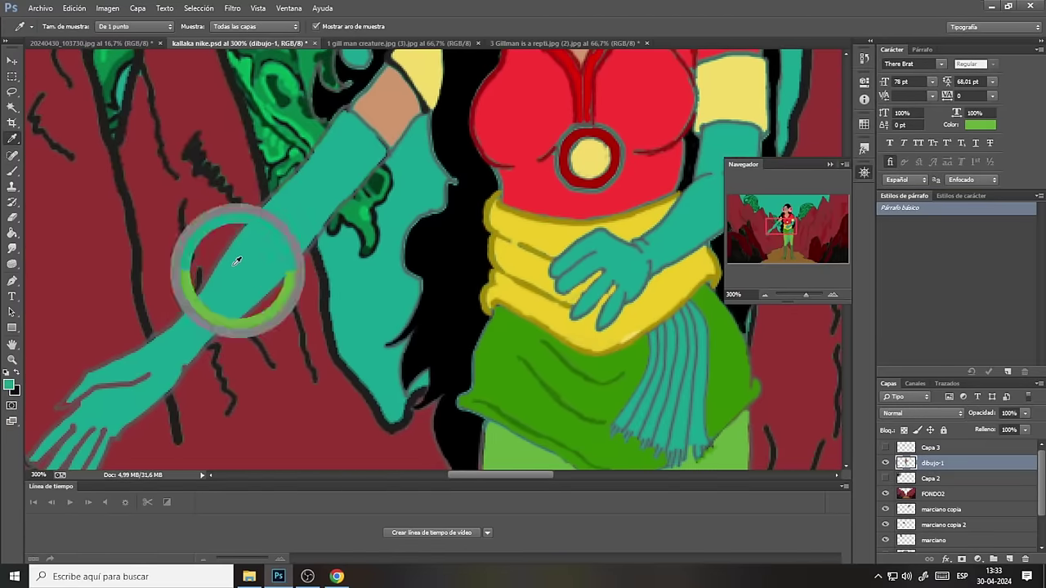
pyautogui.click(10, 384)
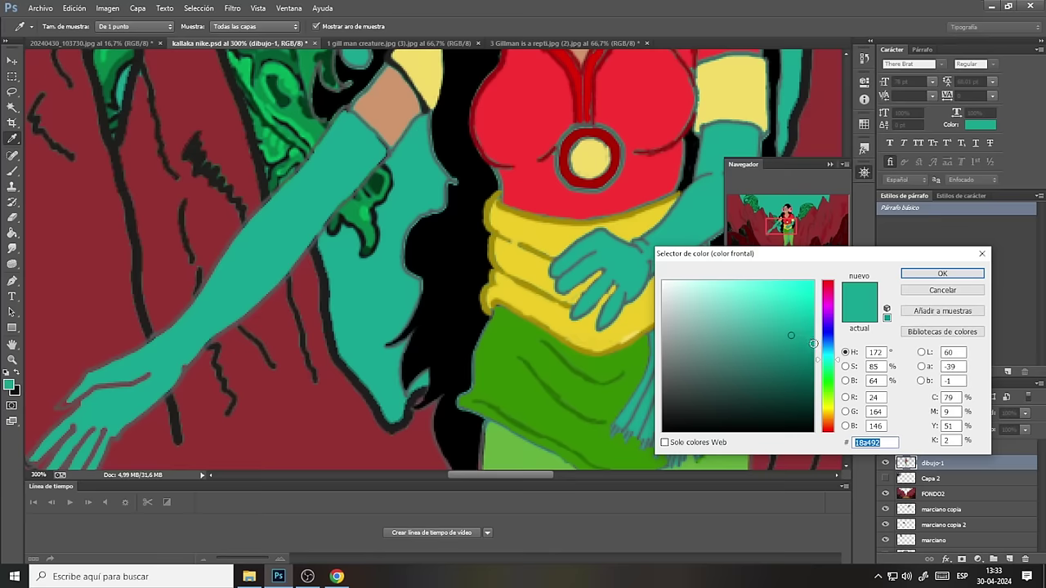
pyautogui.click(813, 344)
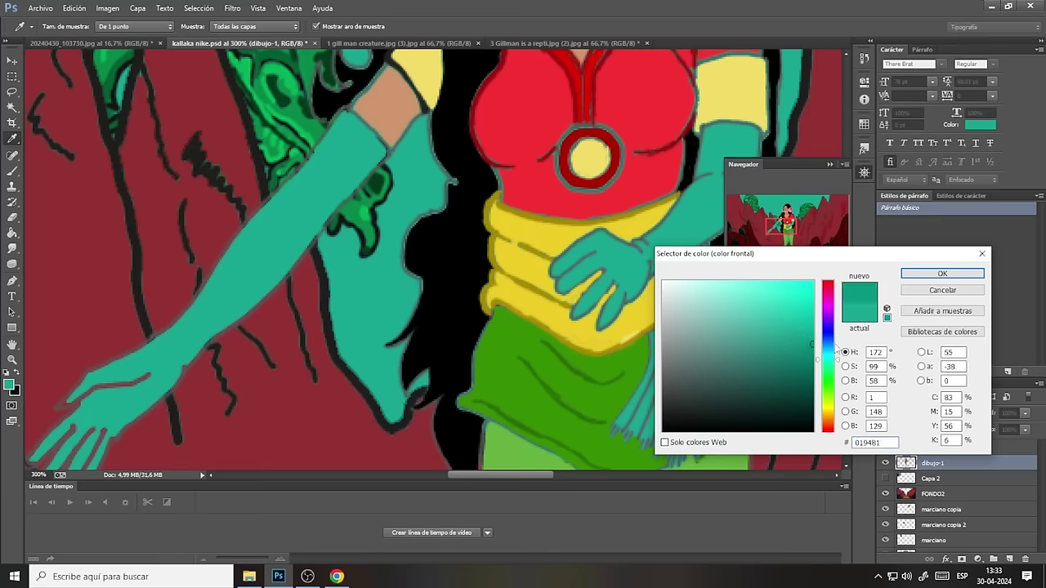
pyautogui.click(941, 274)
pyautogui.click(12, 171)
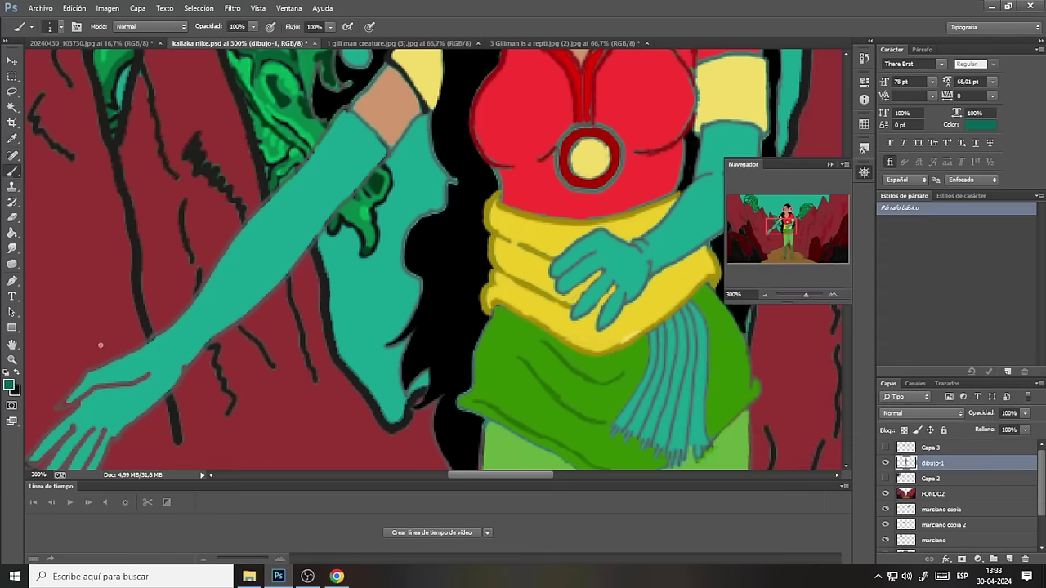
pyautogui.moveTo(145, 378); pyautogui.dragTo(63, 401)
# Trace thin dark teal outlines along the arm's outer and right edges and the glove cuff.
pyautogui.moveTo(788, 229); pyautogui.dragTo(782, 230)
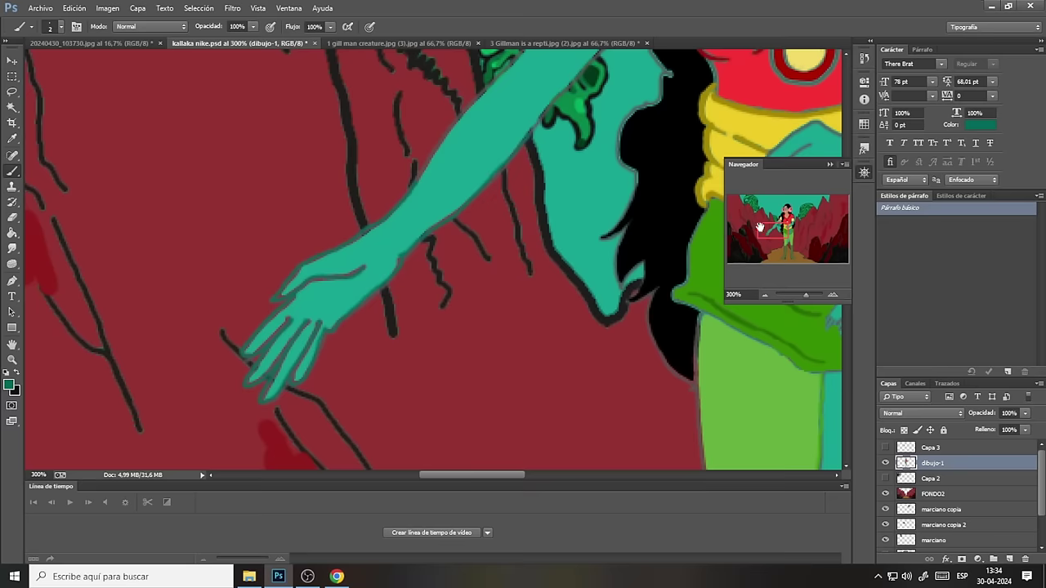
pyautogui.moveTo(760, 227); pyautogui.dragTo(774, 230)
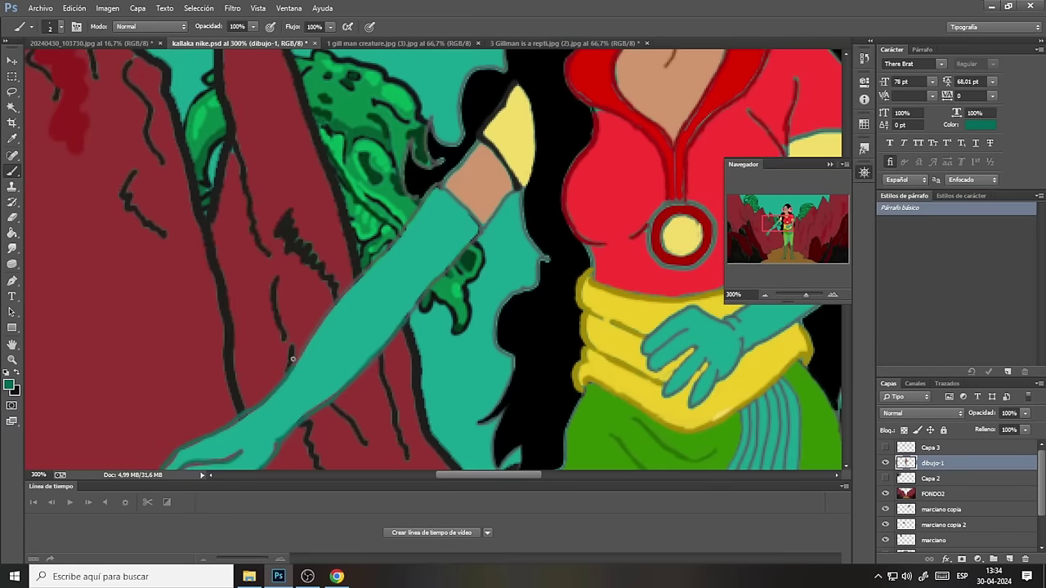
pyautogui.moveTo(291, 370)
pyautogui.mouseDown()
pyautogui.moveTo(428, 191)
pyautogui.moveTo(446, 189)
pyautogui.mouseUp()
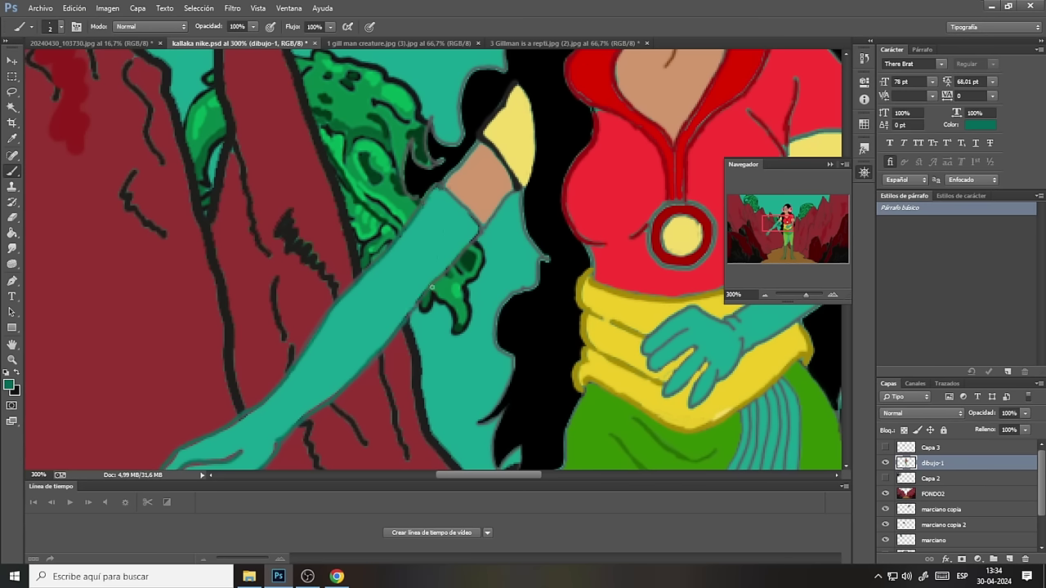
pyautogui.moveTo(474, 242); pyautogui.dragTo(477, 221)
pyautogui.moveTo(780, 217); pyautogui.dragTo(782, 219)
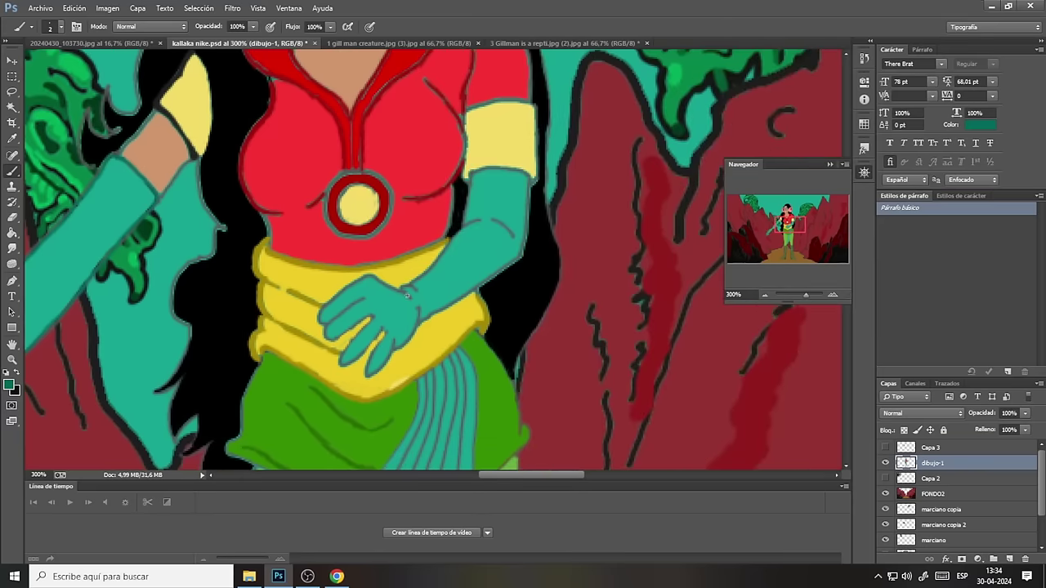
pyautogui.moveTo(405, 293)
pyautogui.mouseDown()
pyautogui.moveTo(380, 279)
pyautogui.moveTo(343, 285)
pyautogui.moveTo(322, 306)
pyautogui.mouseUp()
# Undo the last two brush strokes near the hand via Edición > Deshacer.
pyautogui.click(74, 9)
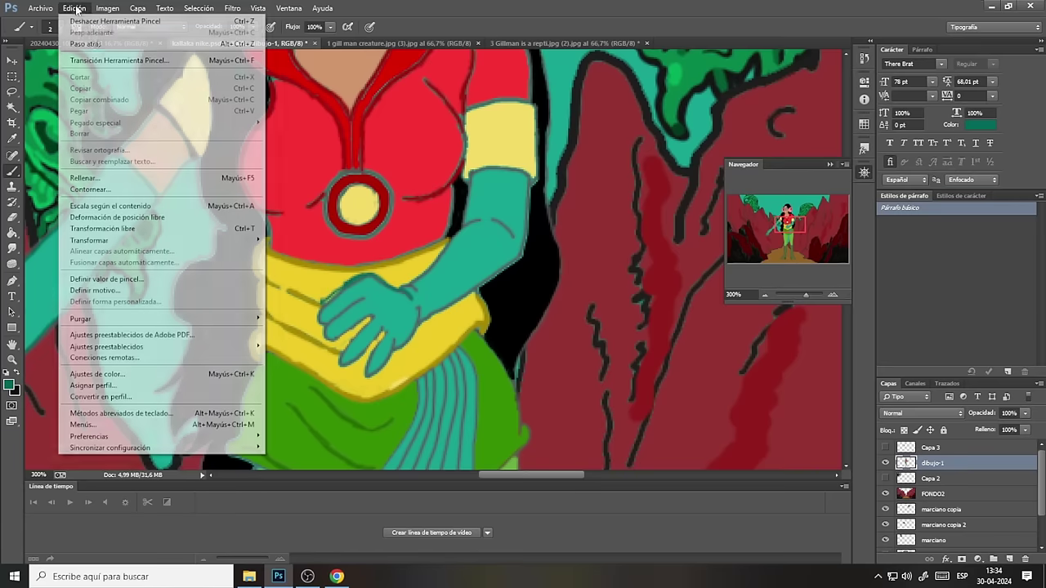
pyautogui.click(75, 9)
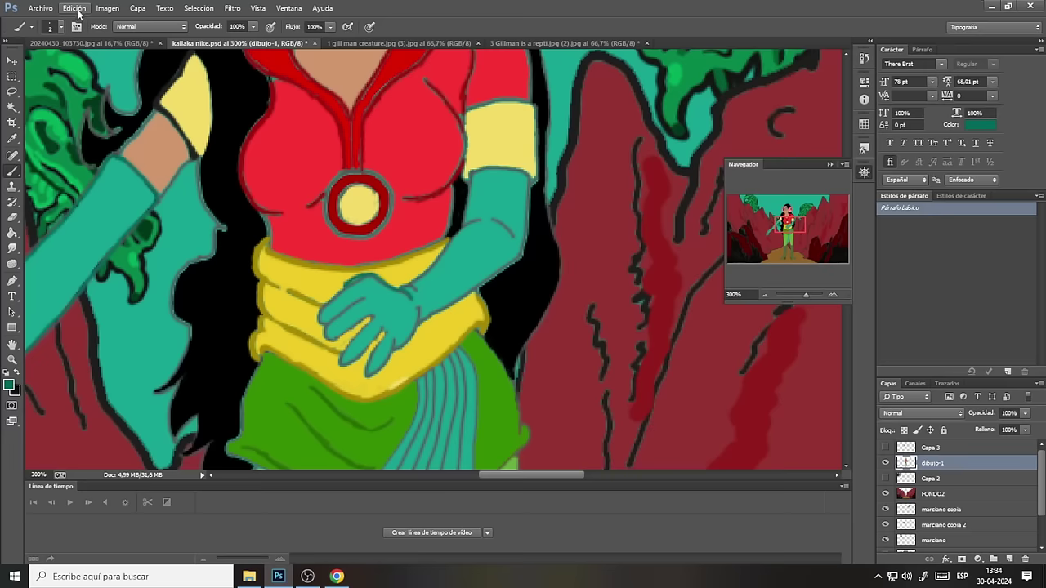
pyautogui.click(75, 9)
pyautogui.click(123, 33)
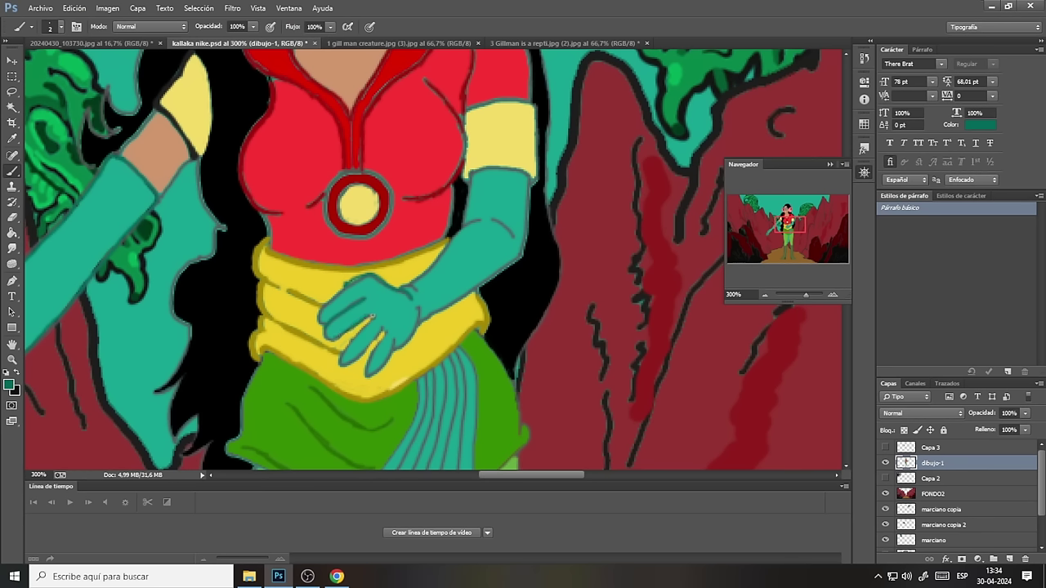
# Outline the glove's fingers, the forearm's lower edge and the upper arm under the armband.
pyautogui.moveTo(370, 319)
pyautogui.mouseDown()
pyautogui.moveTo(340, 365)
pyautogui.moveTo(382, 329)
pyautogui.mouseUp()
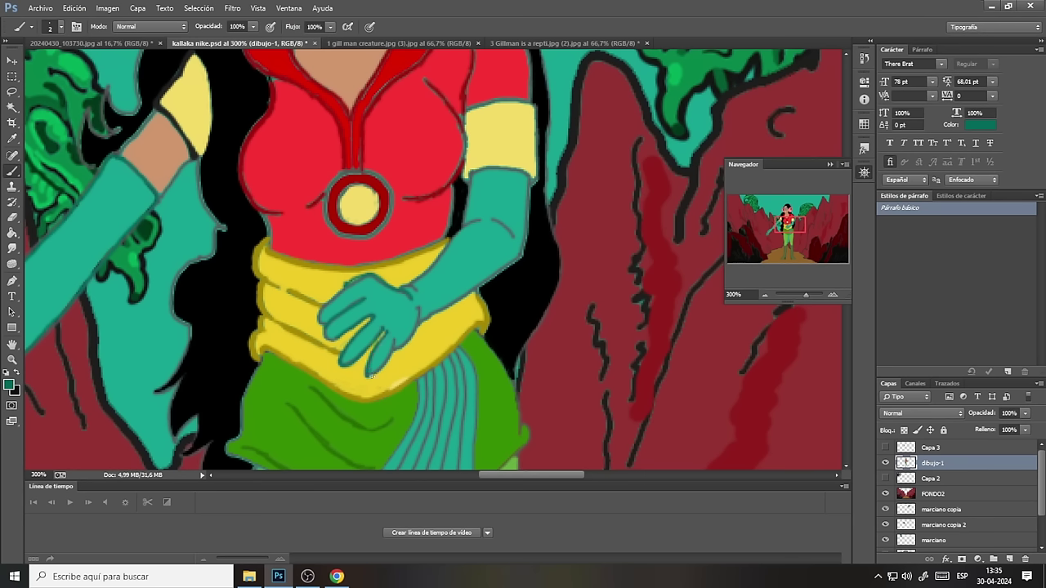
pyautogui.moveTo(372, 374)
pyautogui.mouseDown()
pyautogui.moveTo(395, 349)
pyautogui.moveTo(408, 291)
pyautogui.moveTo(481, 216)
pyautogui.mouseUp()
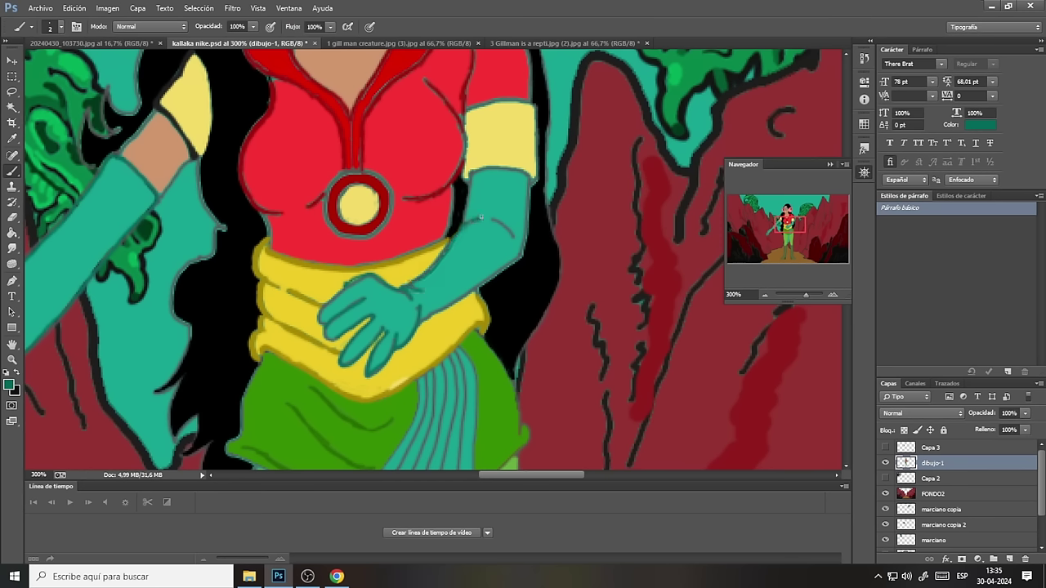
pyautogui.moveTo(420, 319); pyautogui.dragTo(489, 275)
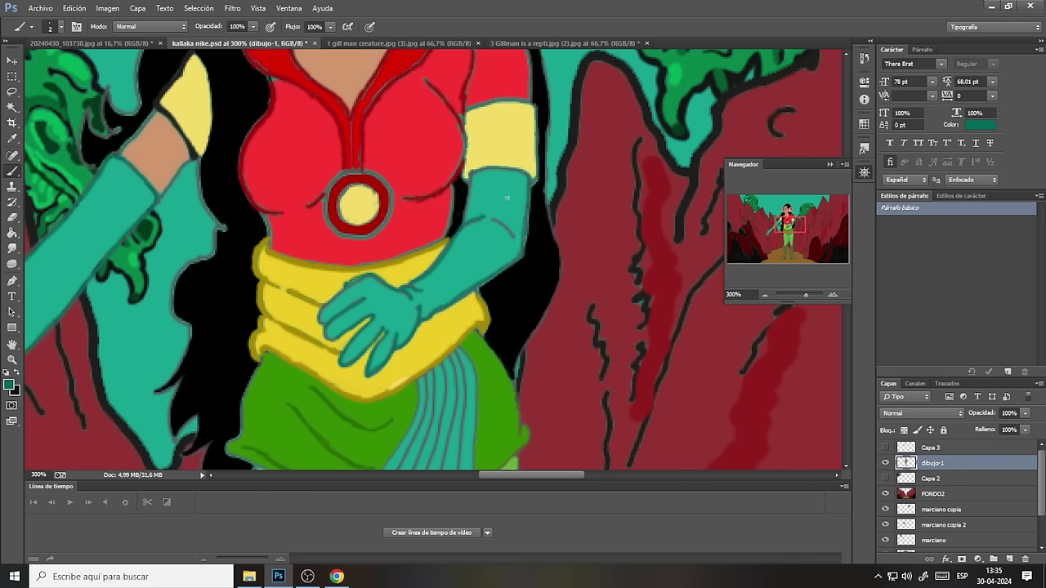
pyautogui.moveTo(473, 172); pyautogui.dragTo(529, 173)
# Sample the arm's skin, darken it to brown be743f, and shade along the left arm's edge.
pyautogui.click(13, 139)
pyautogui.click(171, 155)
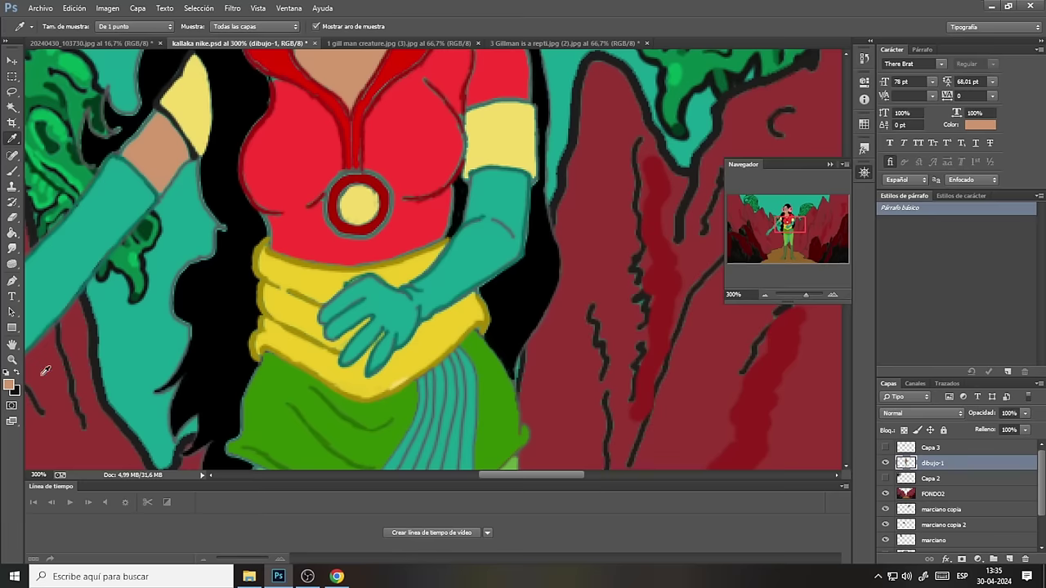
pyautogui.click(11, 385)
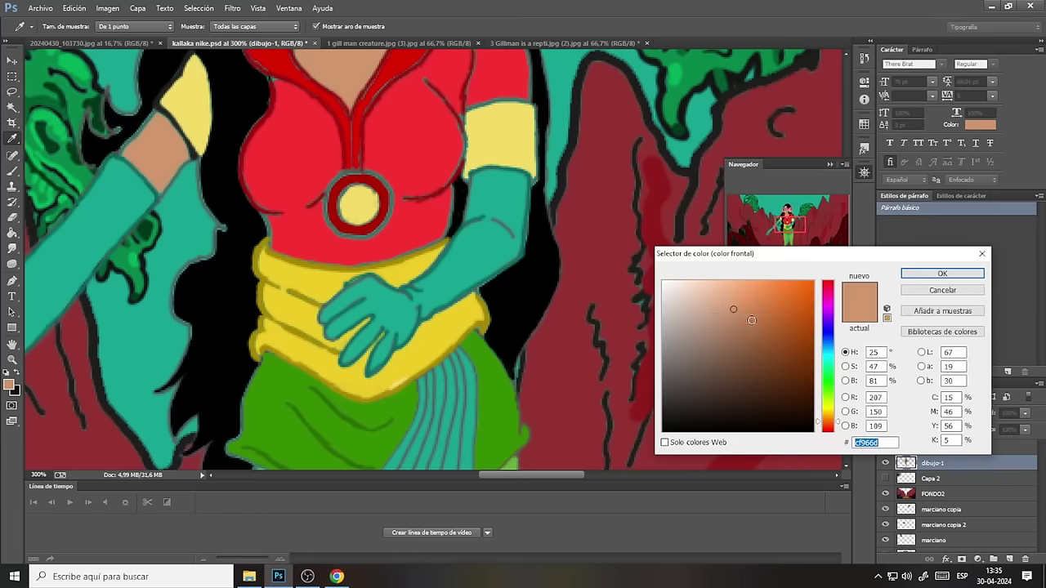
pyautogui.click(764, 319)
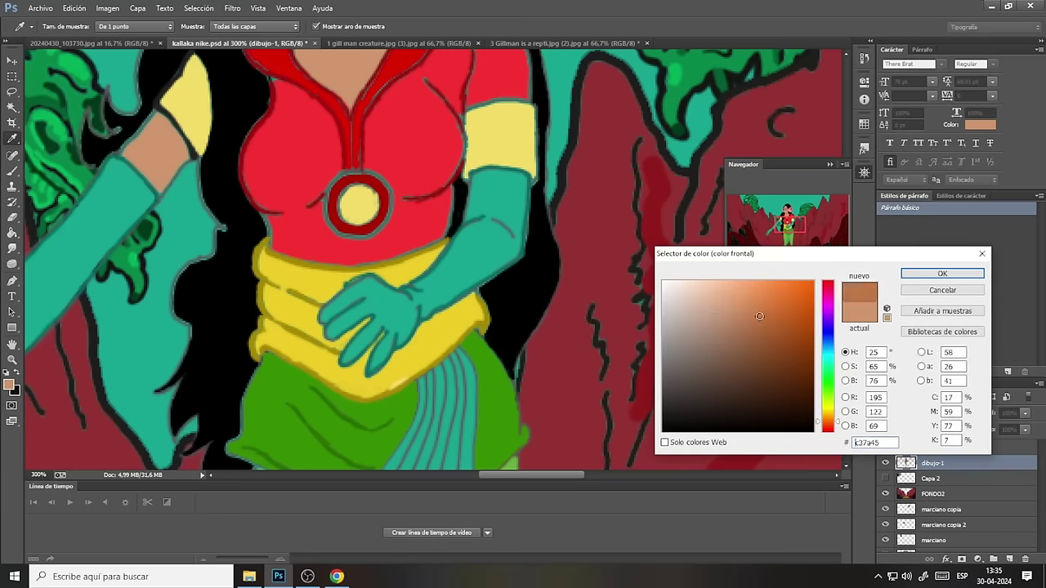
pyautogui.click(931, 278)
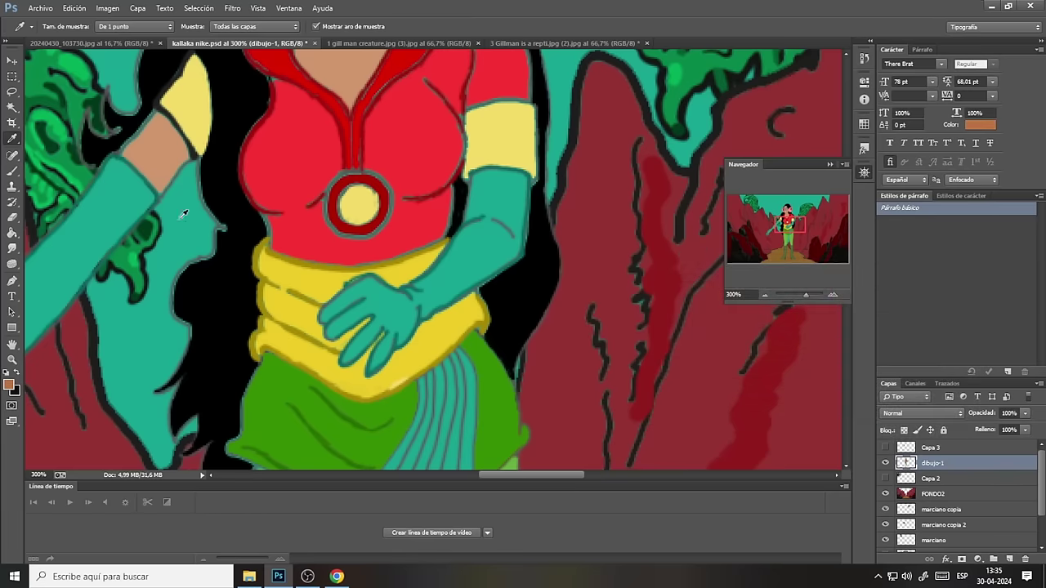
pyautogui.click(13, 171)
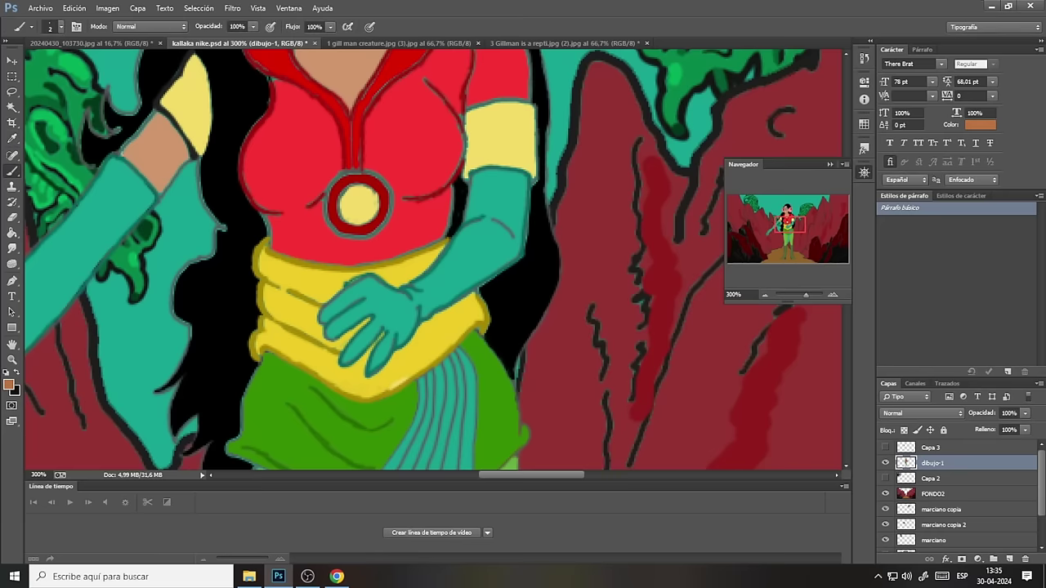
pyautogui.moveTo(121, 154)
pyautogui.mouseDown()
pyautogui.moveTo(153, 110)
pyautogui.moveTo(136, 137)
pyautogui.moveTo(158, 115)
pyautogui.moveTo(189, 152)
pyautogui.mouseUp()
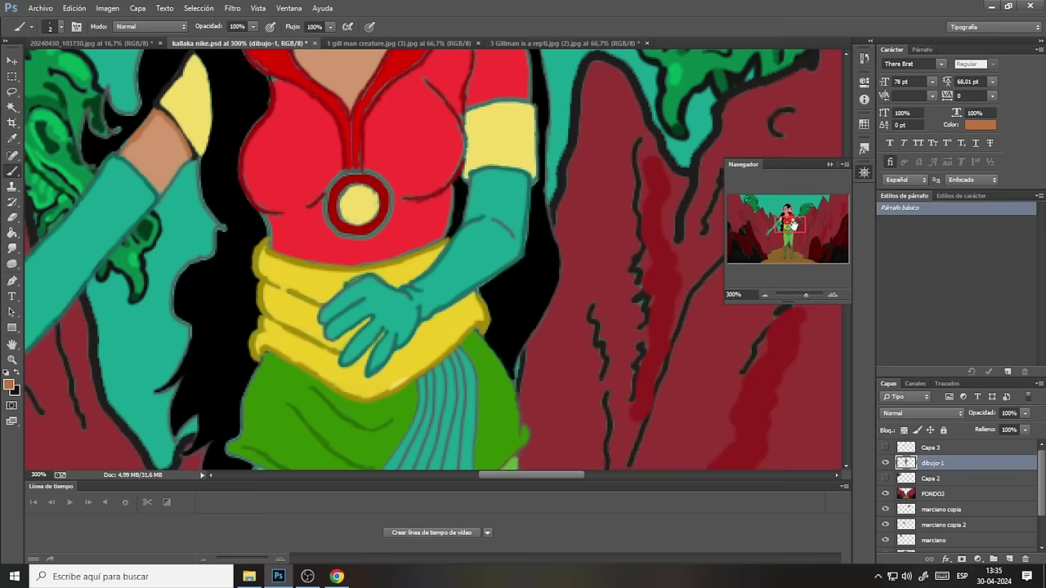
# Shade the skin along the red collar and paint brown blush on both cheeks.
pyautogui.moveTo(793, 227); pyautogui.dragTo(794, 219)
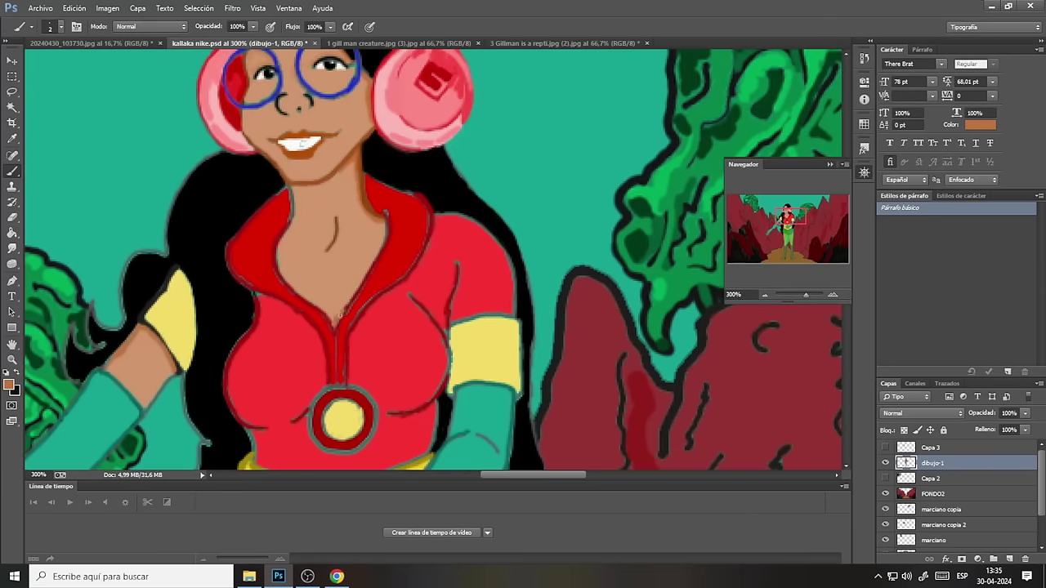
pyautogui.moveTo(341, 311); pyautogui.dragTo(377, 255)
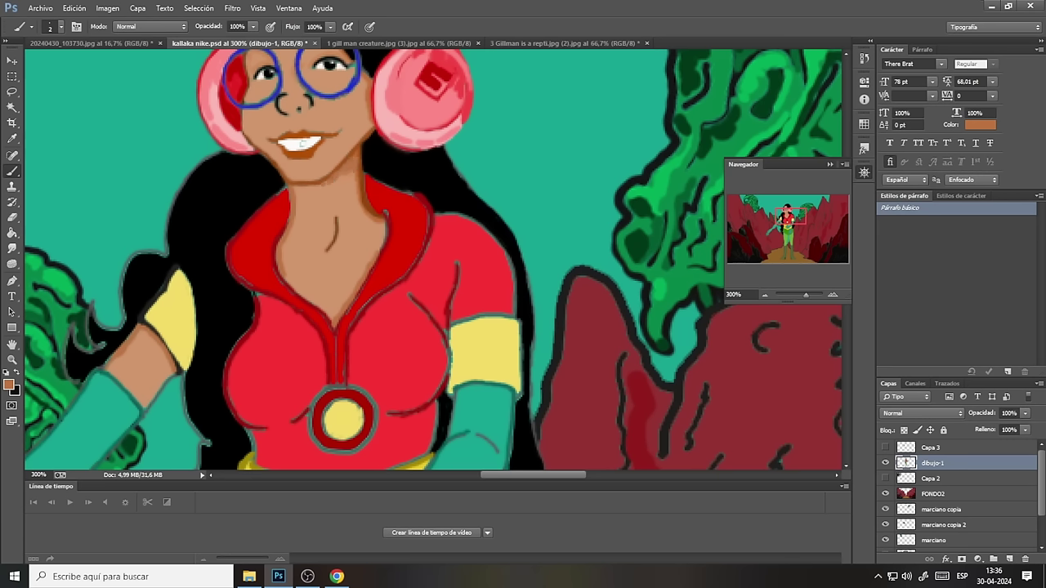
pyautogui.moveTo(343, 97)
pyautogui.mouseDown()
pyautogui.moveTo(356, 111)
pyautogui.moveTo(343, 114)
pyautogui.moveTo(335, 102)
pyautogui.mouseUp()
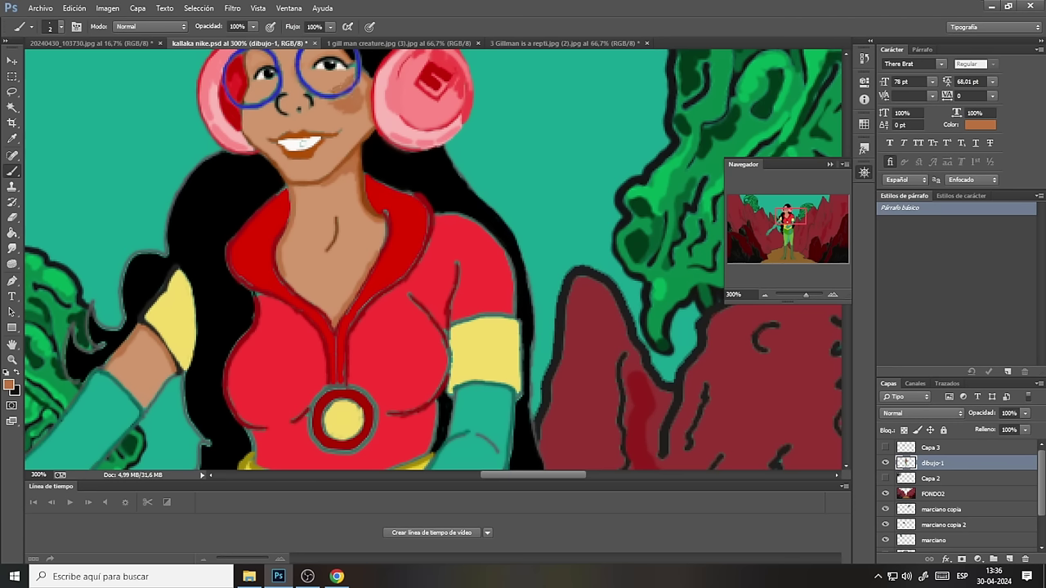
pyautogui.moveTo(334, 85); pyautogui.dragTo(338, 82)
pyautogui.moveTo(258, 120)
pyautogui.mouseDown()
pyautogui.moveTo(250, 123)
pyautogui.moveTo(253, 108)
pyautogui.mouseUp()
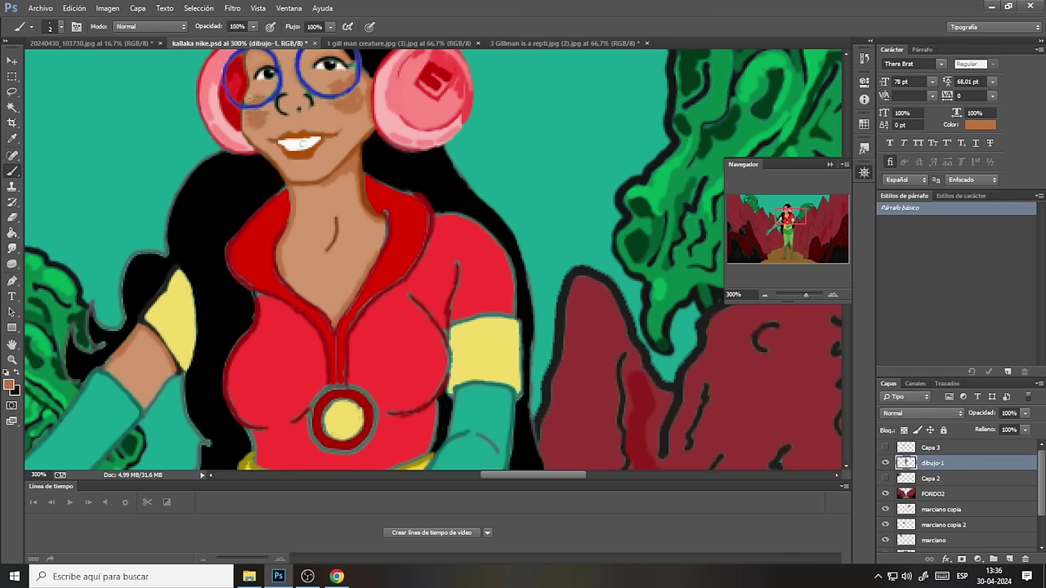
# Zoom the canvas out to 66.67% so the whole canyon scene and girl are visible.
pyautogui.click(767, 293)
pyautogui.click(764, 295)
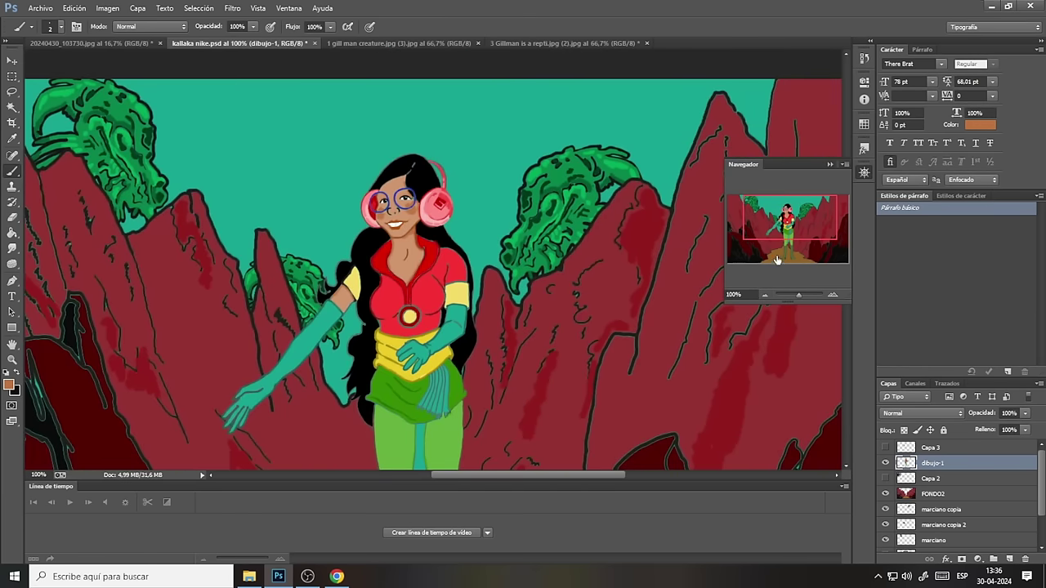
pyautogui.click(764, 295)
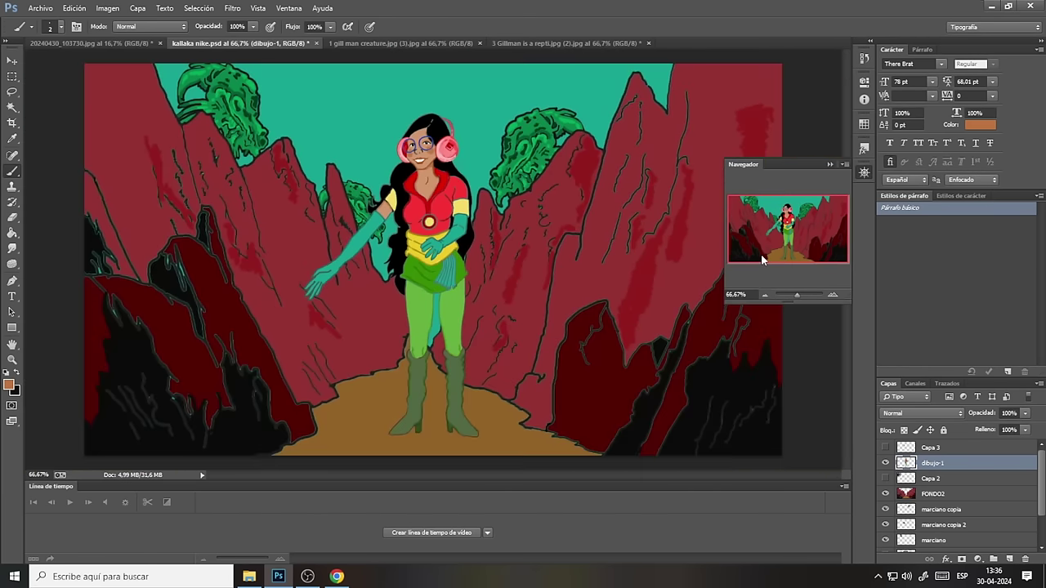